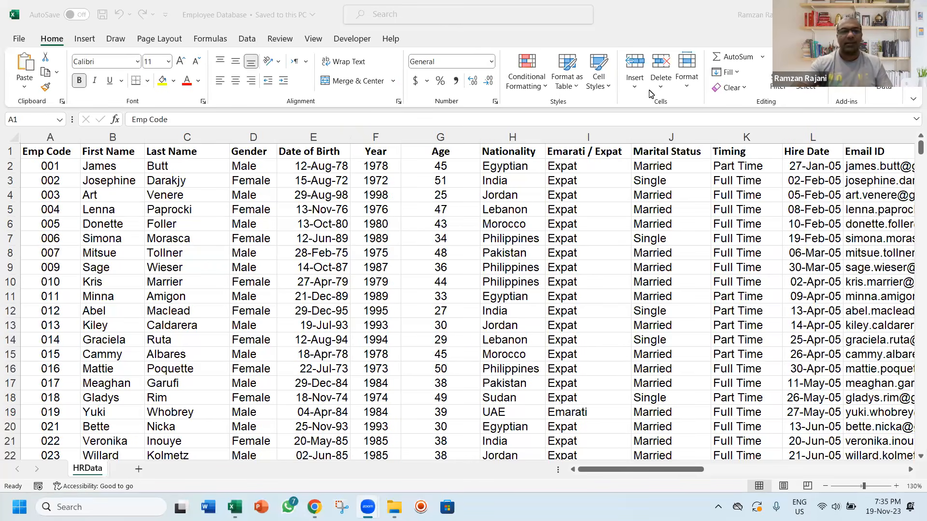
Review the column headings of the HRData sheet from Emp Code across to Last Company
click(114, 154)
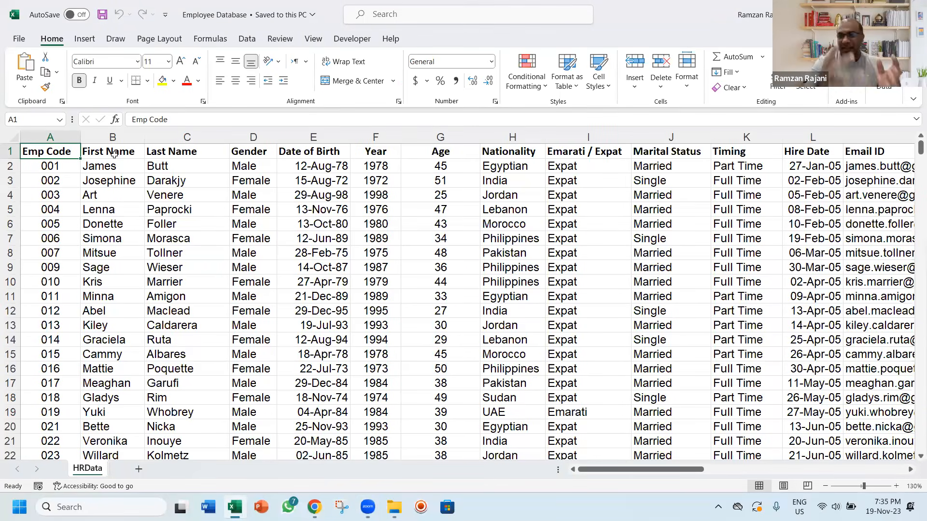
click(114, 154)
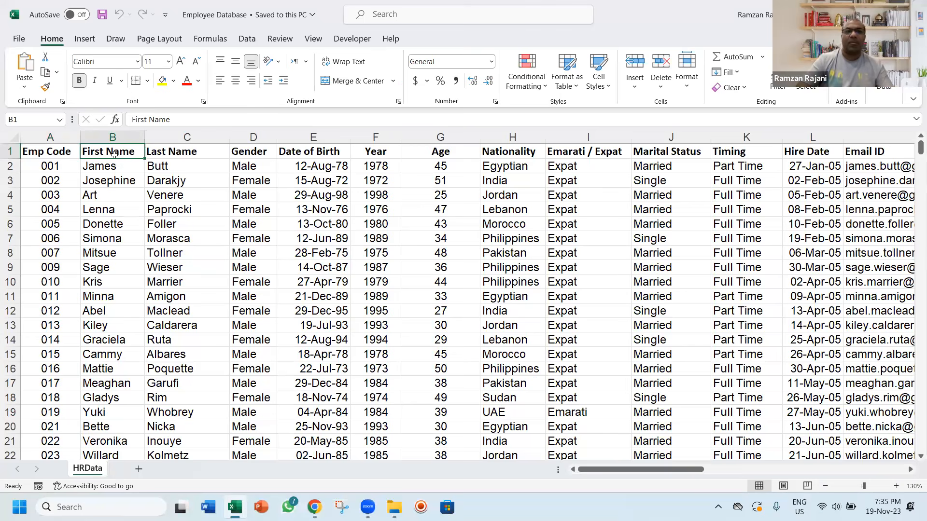
key(Right)
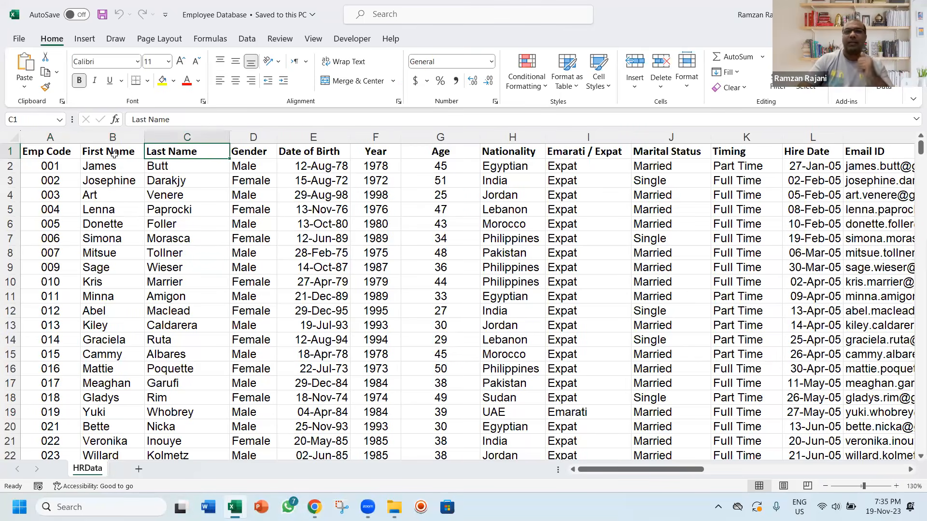
key(Right)
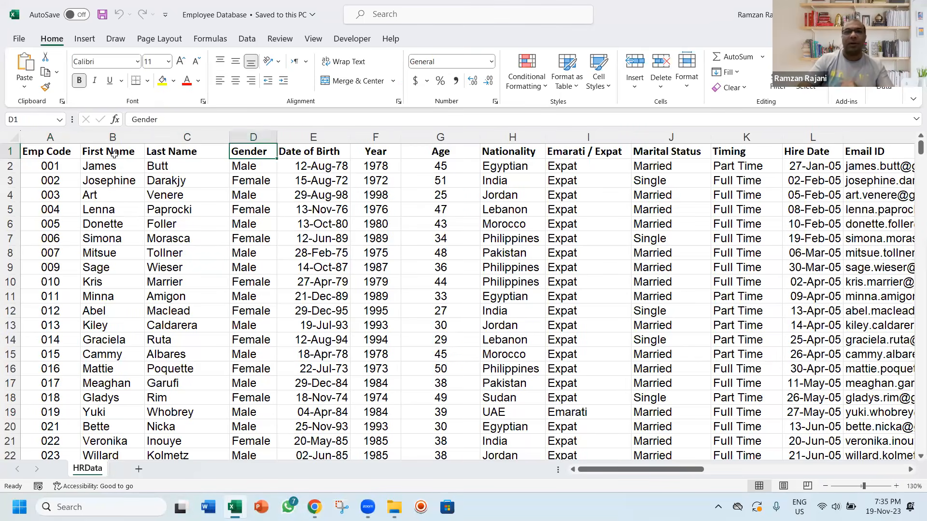
key(Right)
key(Right)
key(Right)
key(Right)
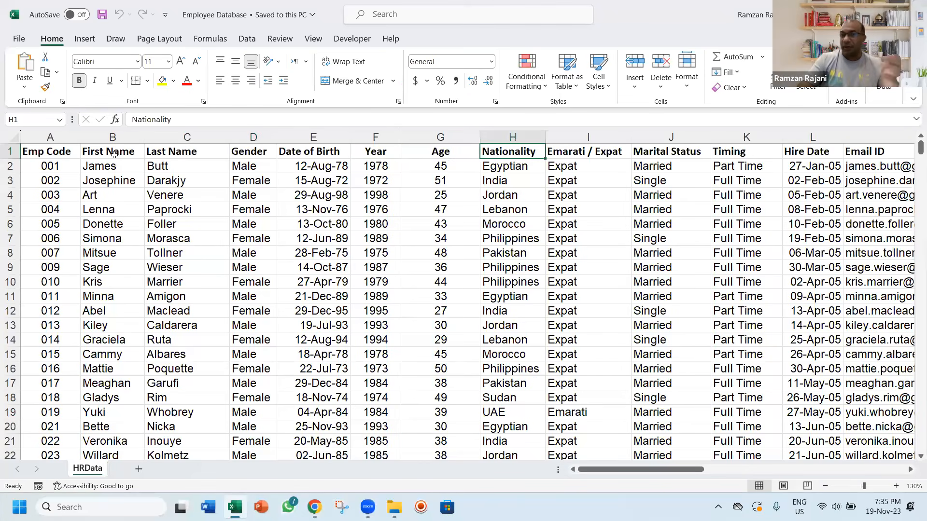
key(Right)
key(Right)
key(Right)
key(Right)
key(Right)
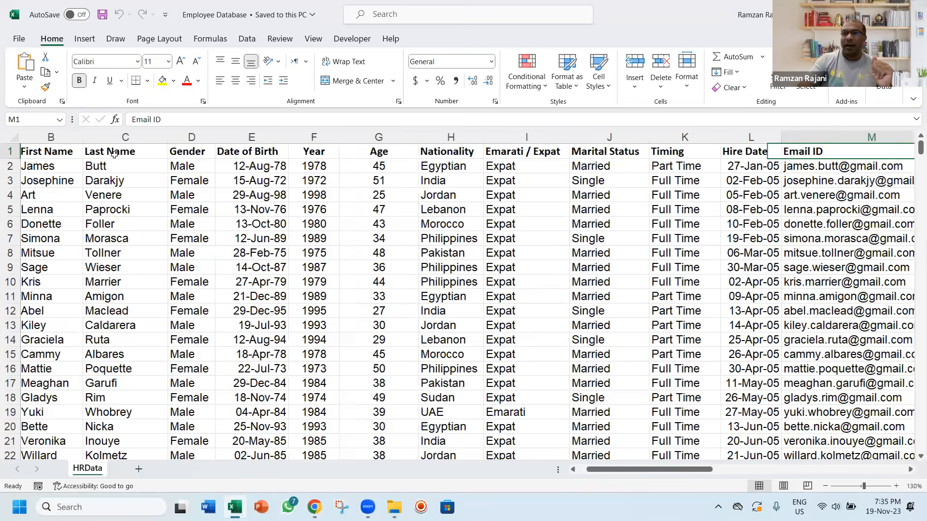
key(Right)
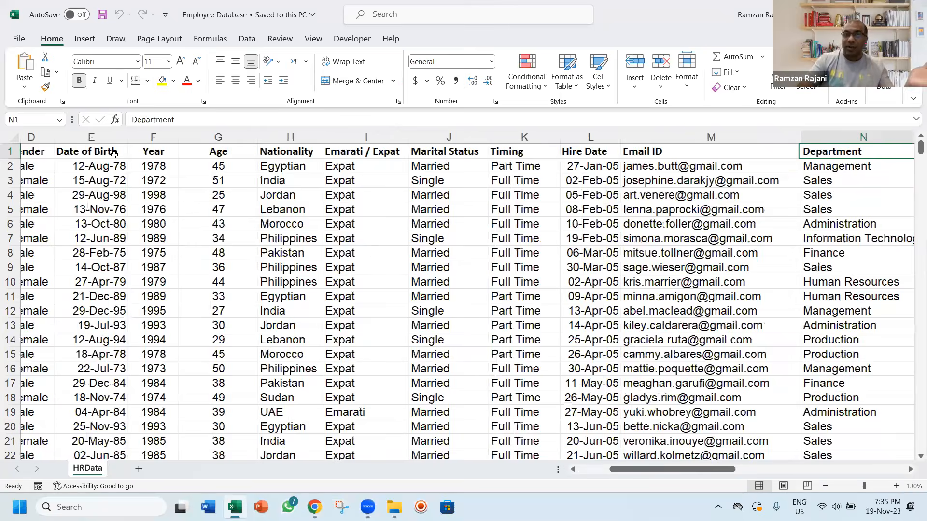
key(Right)
key(Right)
key(Right)
key(Right)
key(Right)
key(Right)
key(Right)
key(Left)
key(Left)
key(Left)
key(Left)
key(Left)
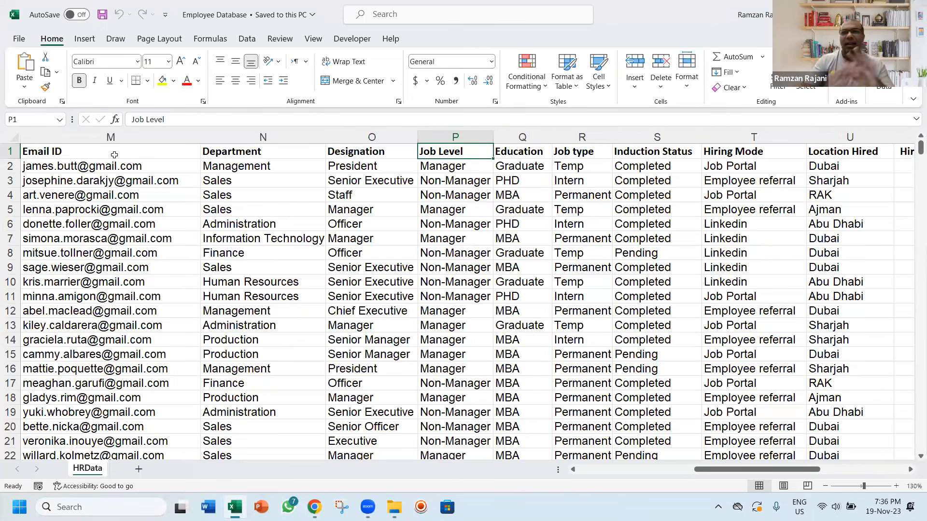
key(Right)
key(Right)
key(Right)
key(Right)
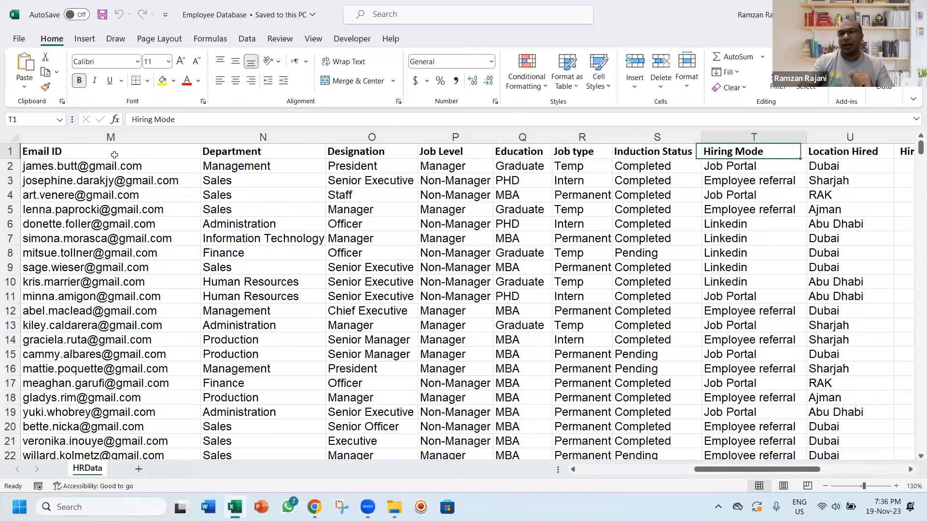
key(Right)
key(Right)
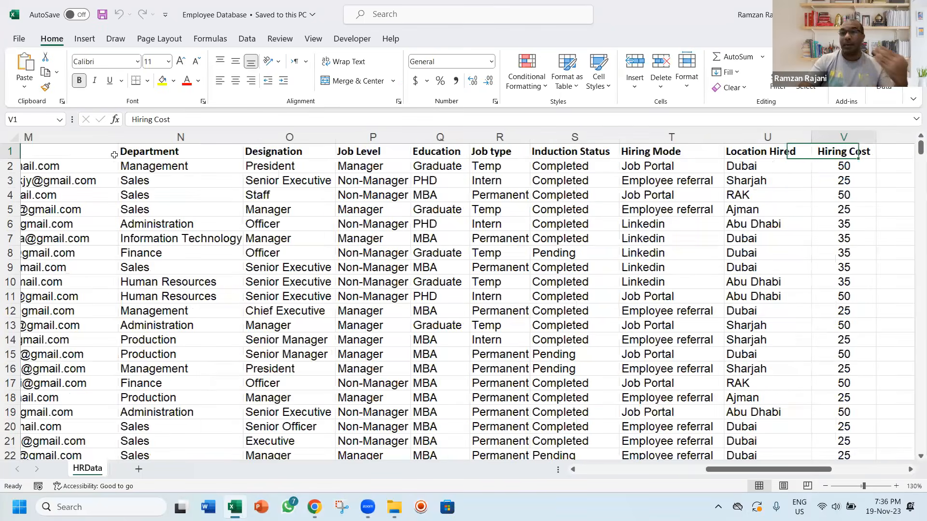
key(Right)
key(Right)
key(Right)
key(Left)
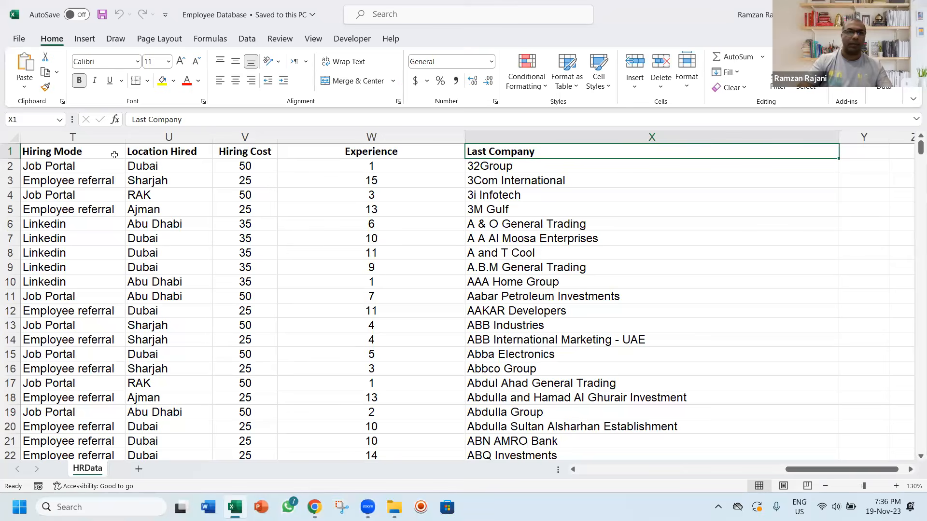
Check how far down the employee records run in the Emp Code column, then return to cell A1
key(ctrl+Left)
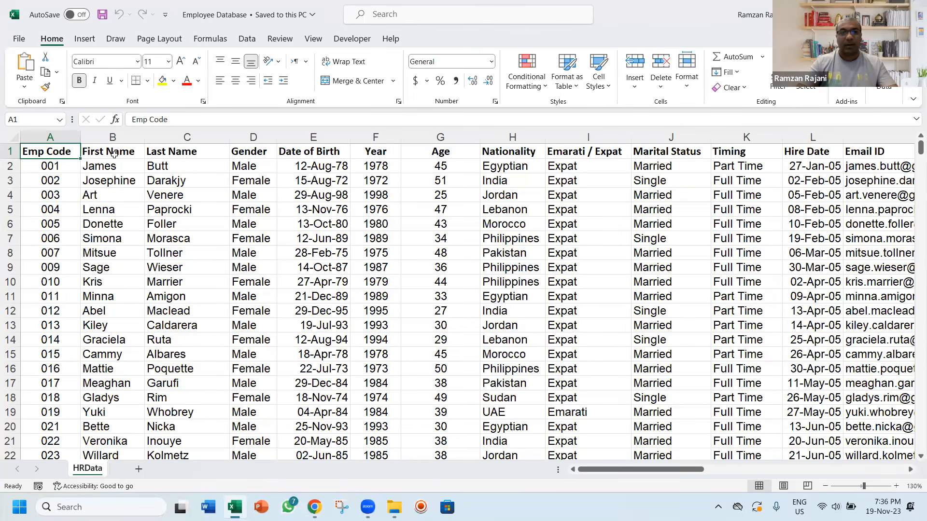
key(ctrl+Down)
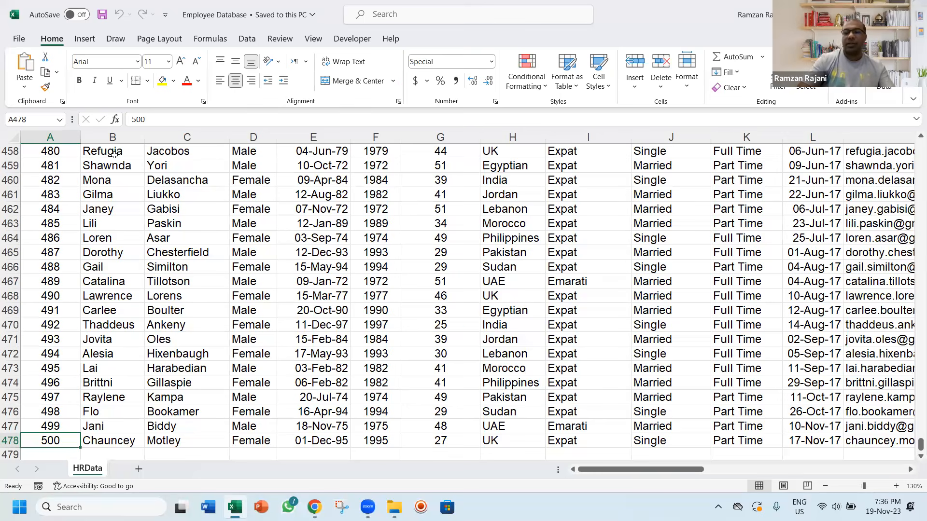
key(ctrl+Up)
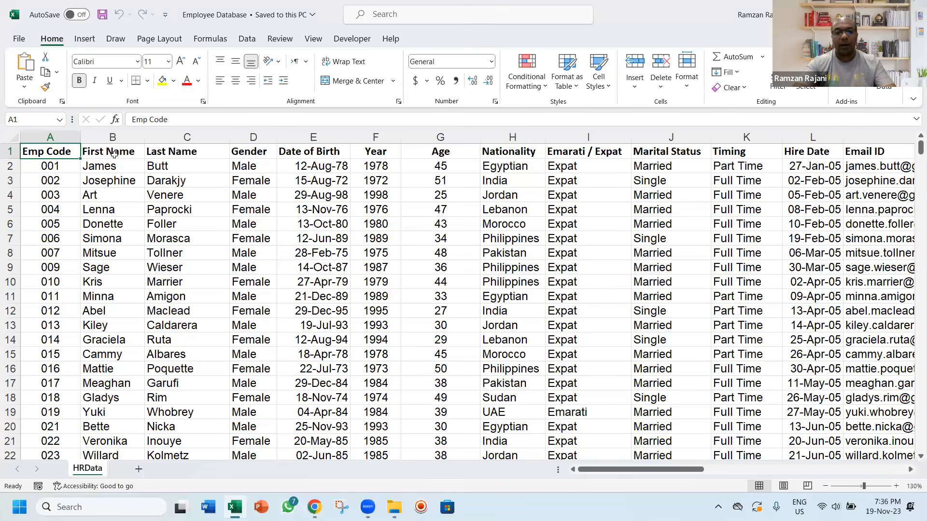
Open Notepad and close the old note that begins with "Hi everybody,"
key(super)
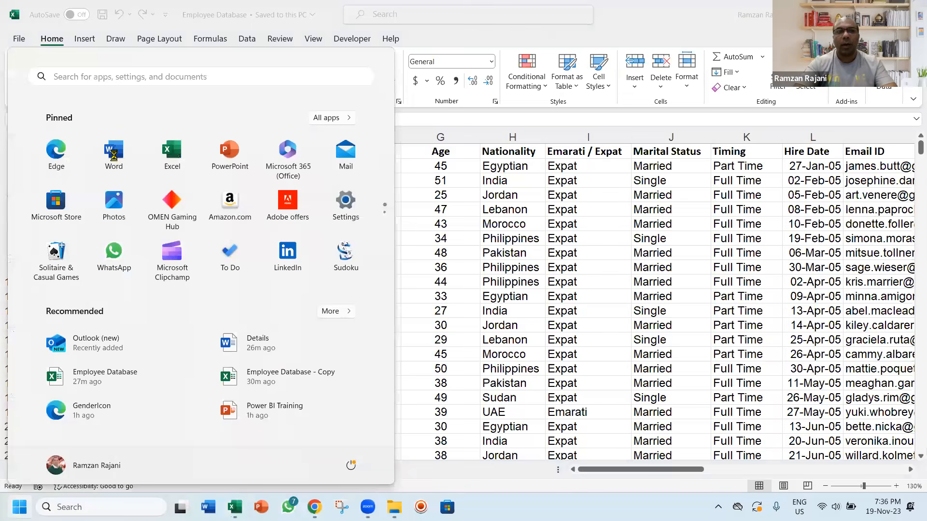
text(note)
key(Return)
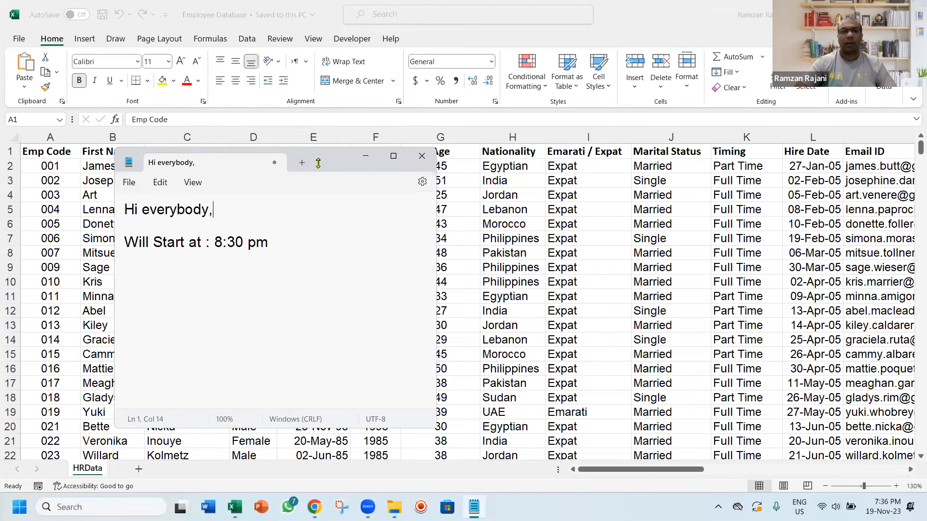
click(275, 163)
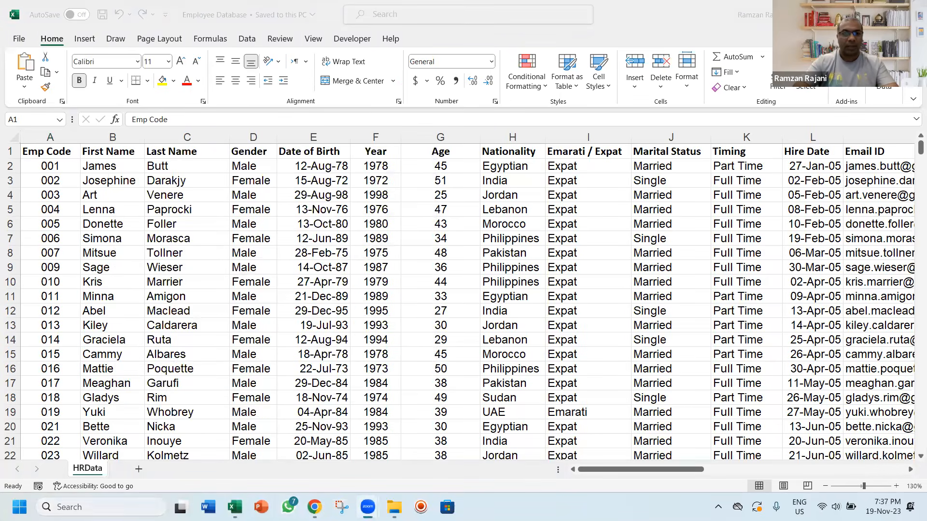
Open a blank note in Notepad, reposition its window over the sheet and enter the title "Creating HR Dashboard"
click(159, 504)
text(nte)
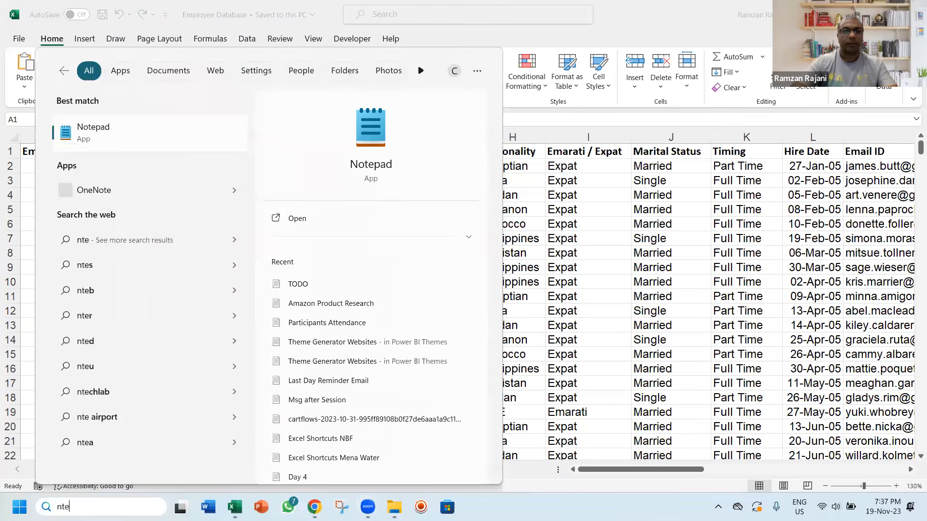
key(Return)
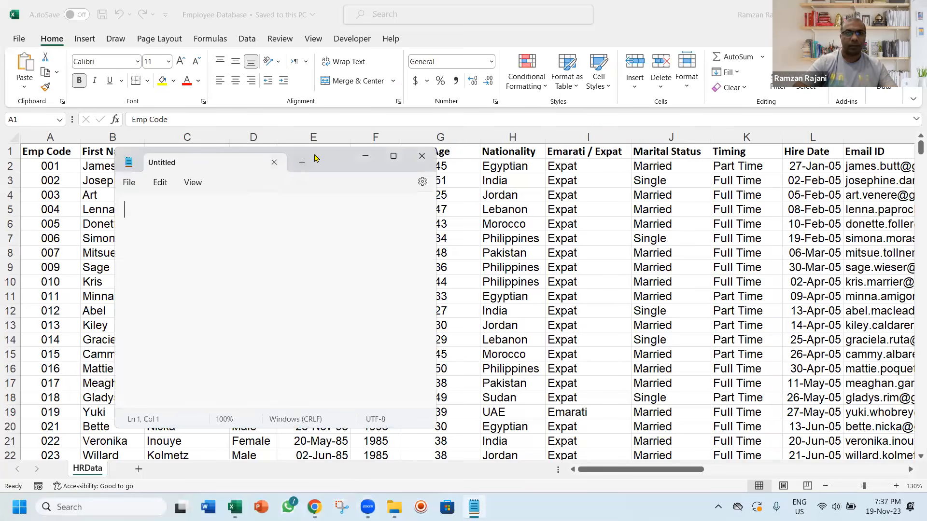
drag(328, 156, 510, 141)
text(Creating )
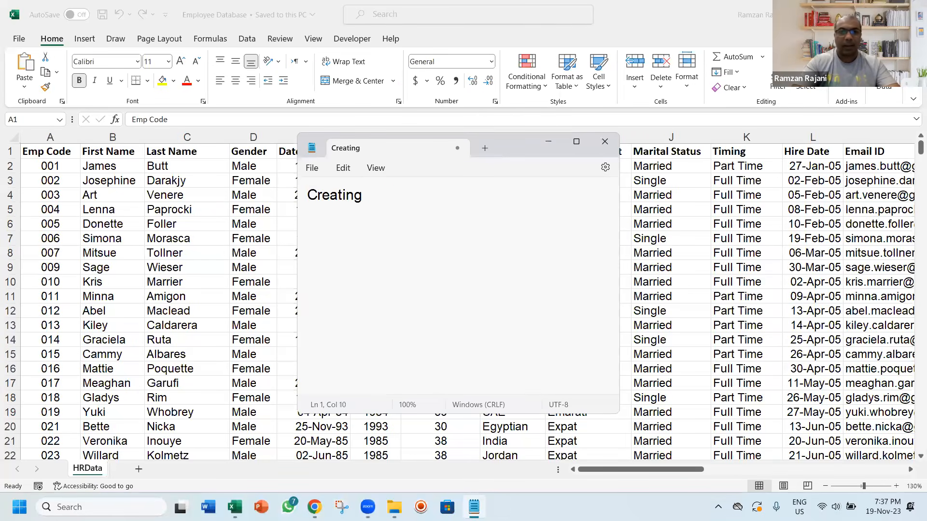
text(HR Dashboard)
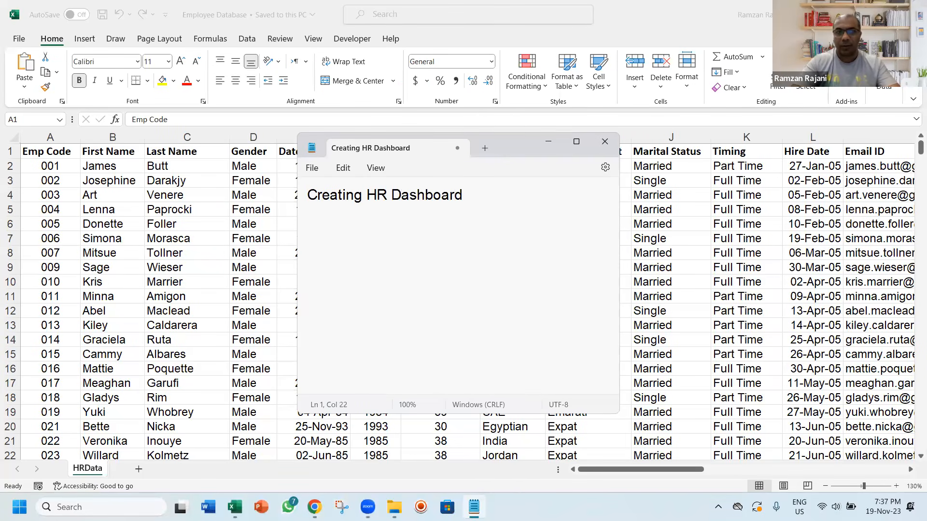
Add "1) Total Headcount" as the first list item, one blank line below the title, and widen the Notepad window
key(Return)
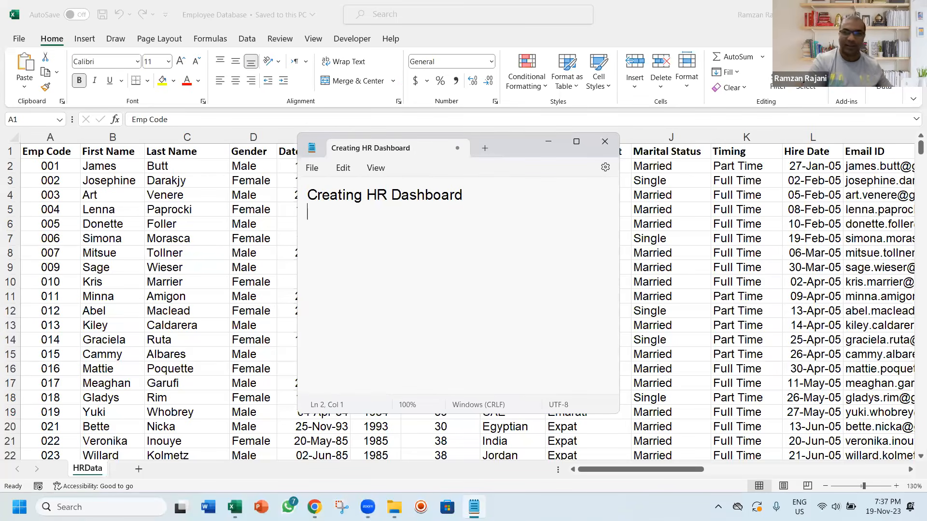
key(Return)
text(1))
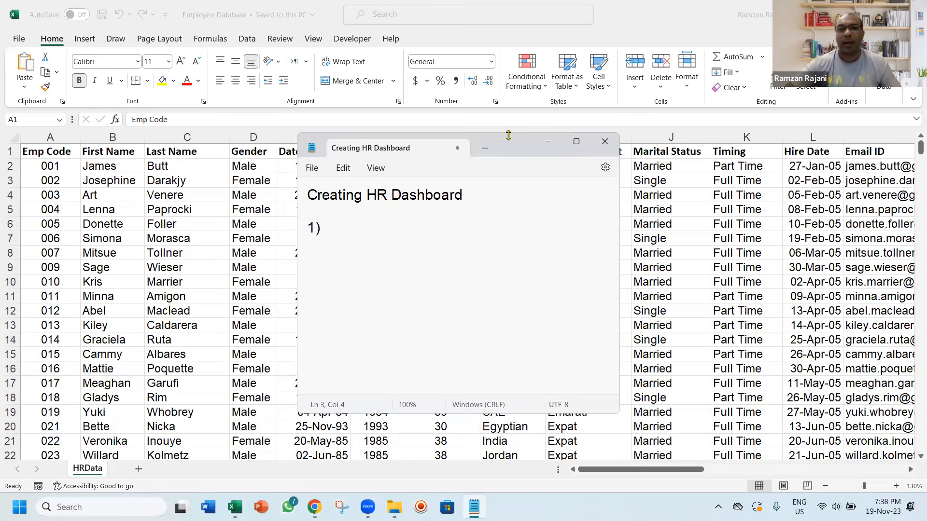
drag(508, 136, 508, 163)
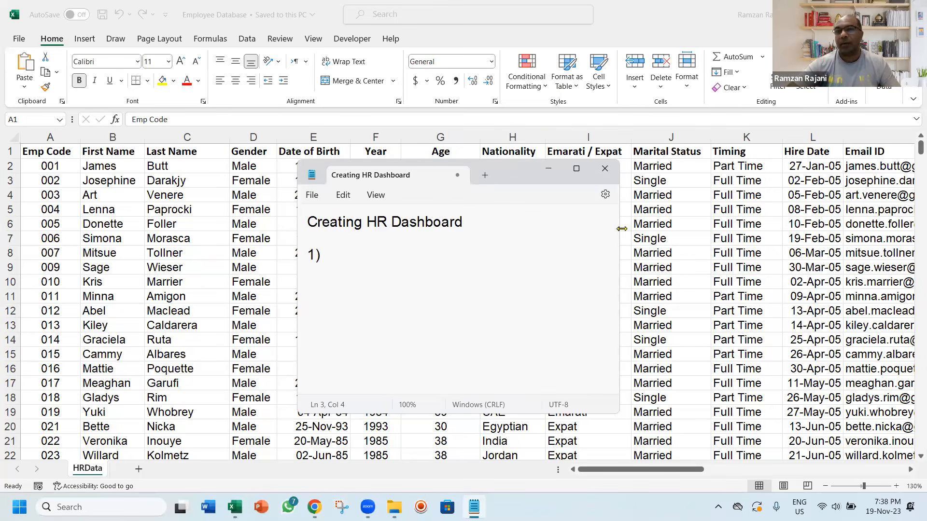
drag(622, 228, 698, 229)
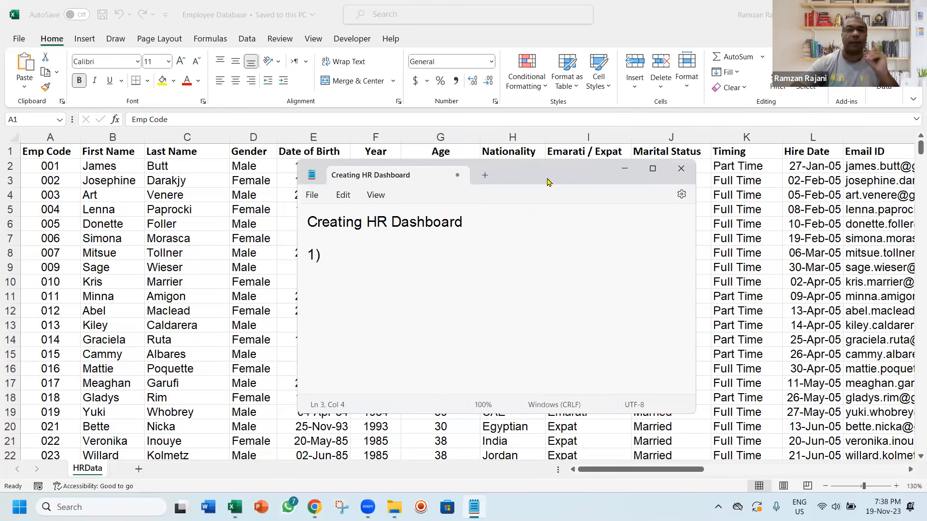
drag(527, 194, 517, 202)
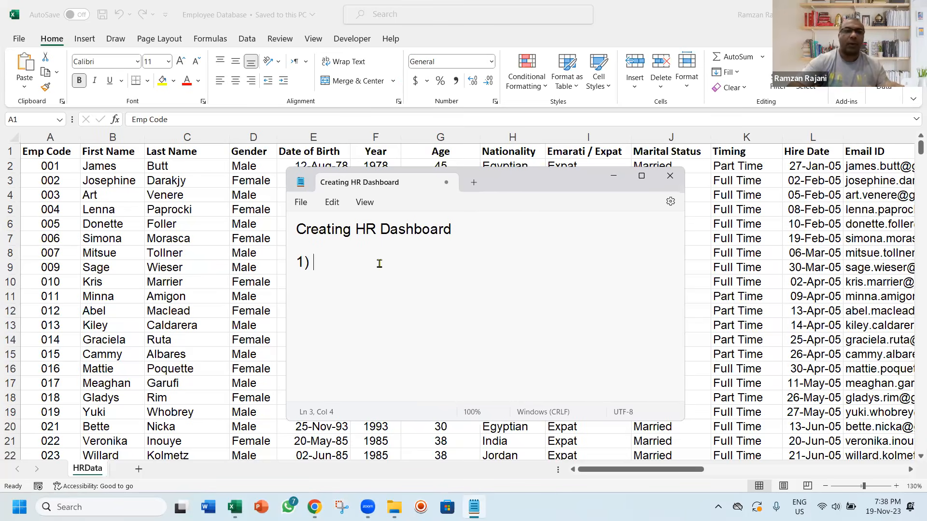
text(Total)
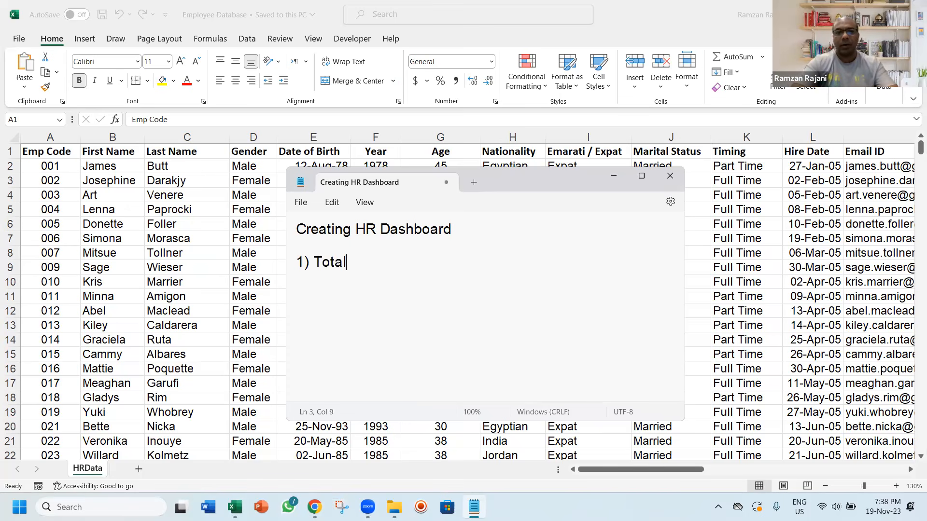
text( Headcount)
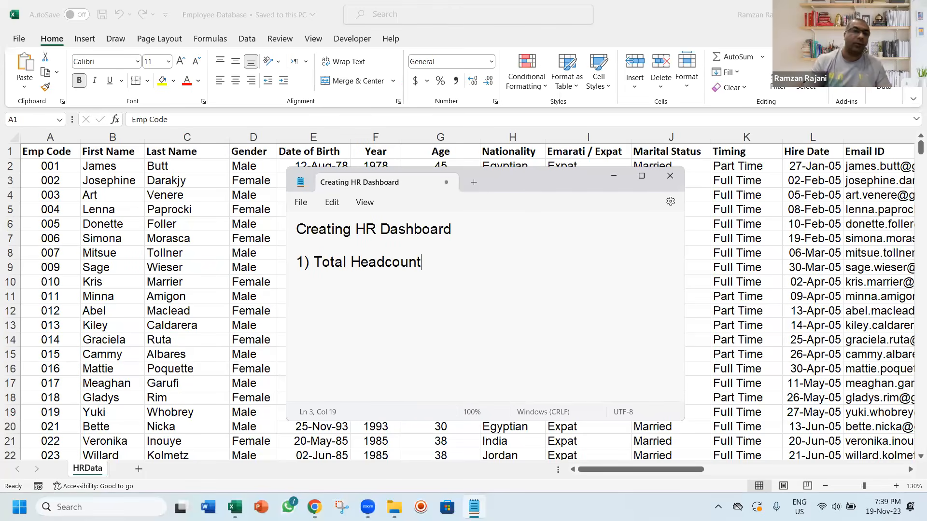
Add "2) Male & Female Count" as the second list item and start a new line with "3)"
key(Return)
text(2))
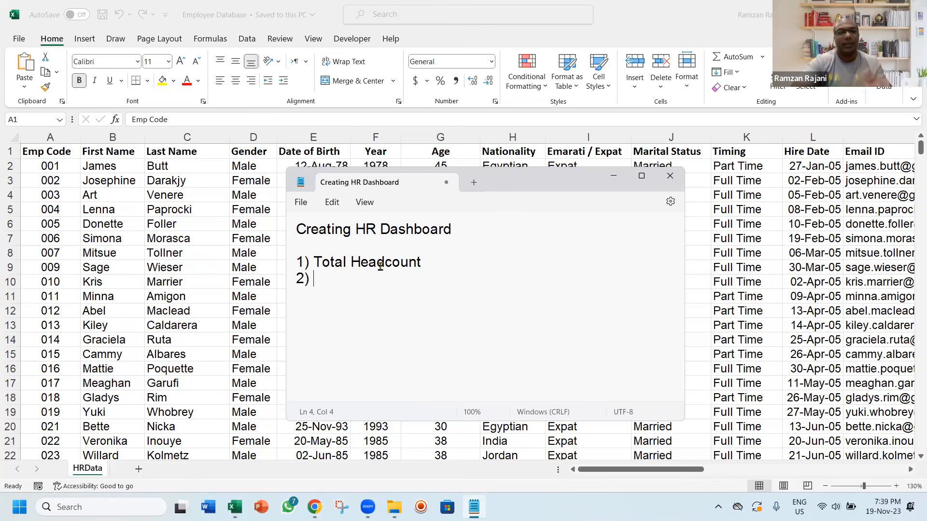
text(Male )
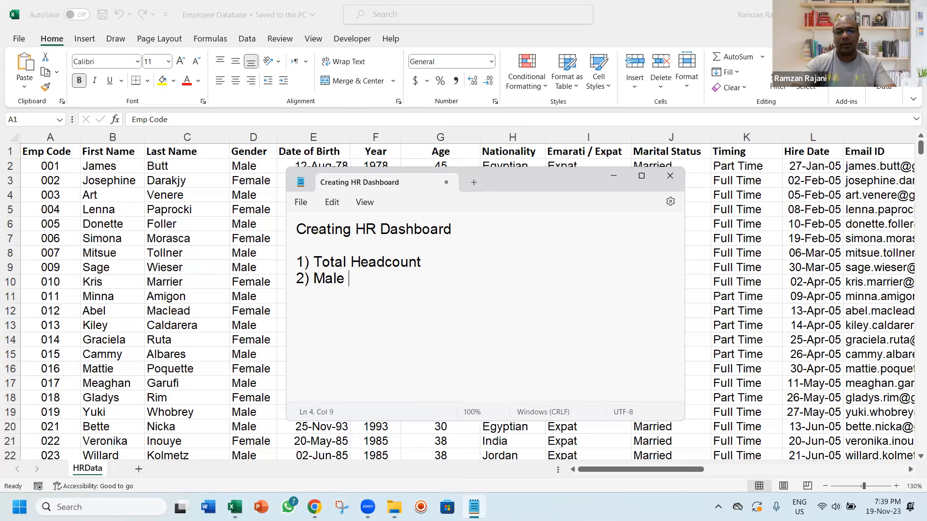
text(/)
key(BackSpace)
text(& f)
key(BackSpace)
text(Female cou)
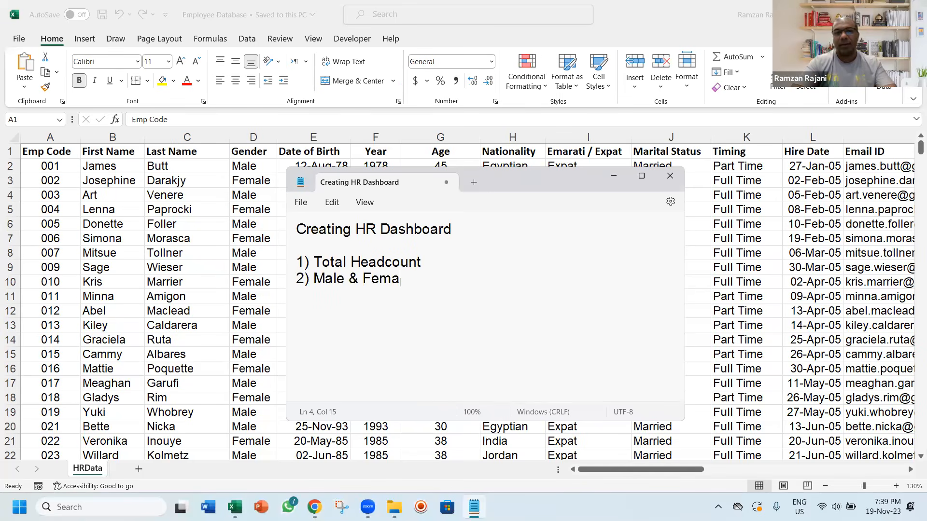
key(BackSpace)
key(BackSpace)
key(BackSpace)
text(Count)
key(Return)
text(3))
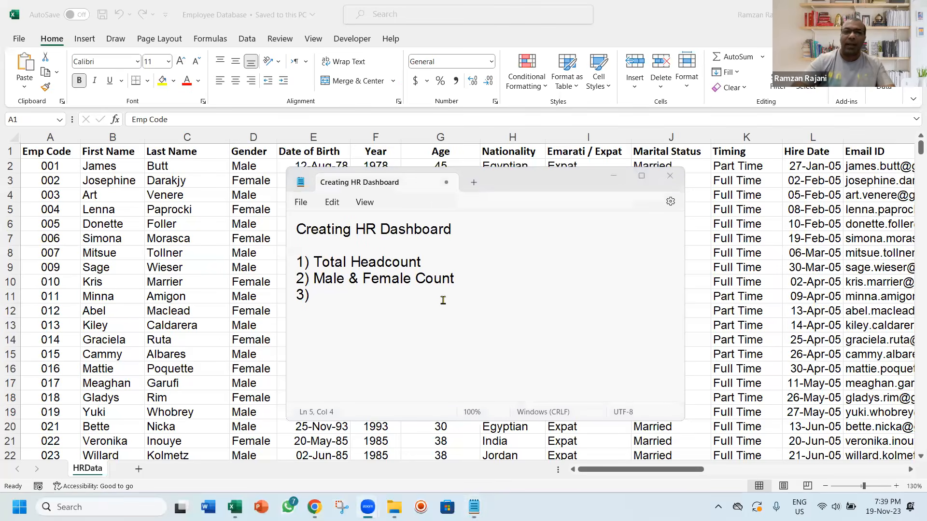
Switch to the Employee Database workbook in Excel and examine the HRData column headings for further dashboard metrics
key(alt+Tab)
key(Right)
key(Right)
key(Right)
key(Right)
key(Right)
key(Right)
key(Right)
key(Right)
key(Right)
key(Right)
key(Right)
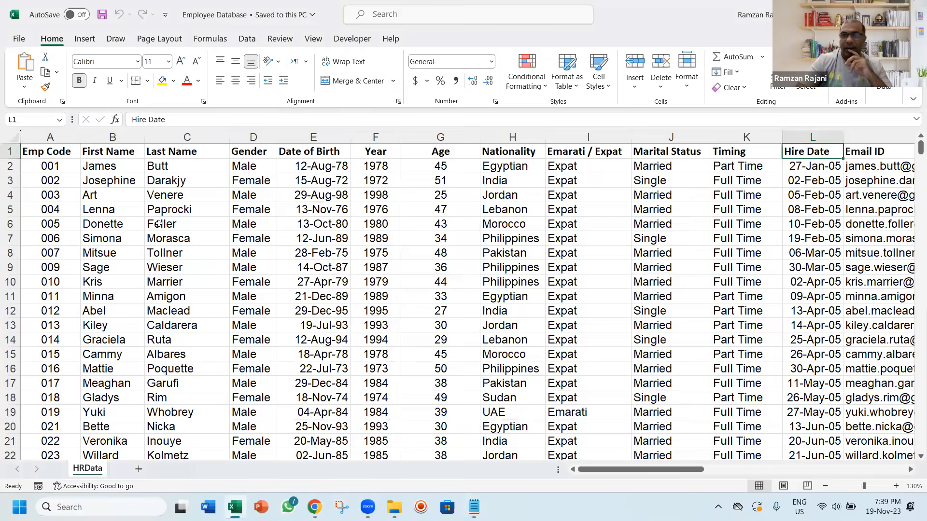
key(Right)
key(Right)
key(Right)
key(Right)
key(Right)
key(Right)
key(Right)
key(Right)
key(Right)
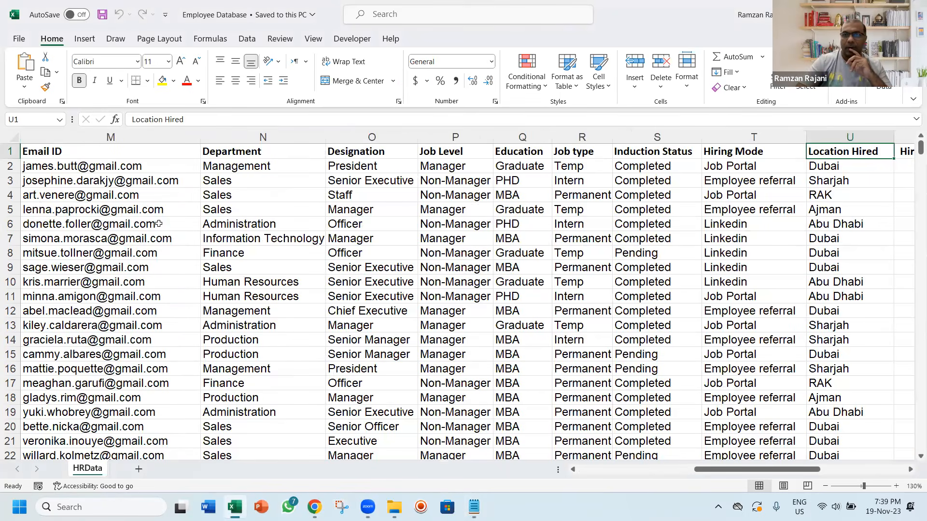
key(Right)
key(Right)
key(Right)
key(Left)
key(Left)
key(Left)
key(Left)
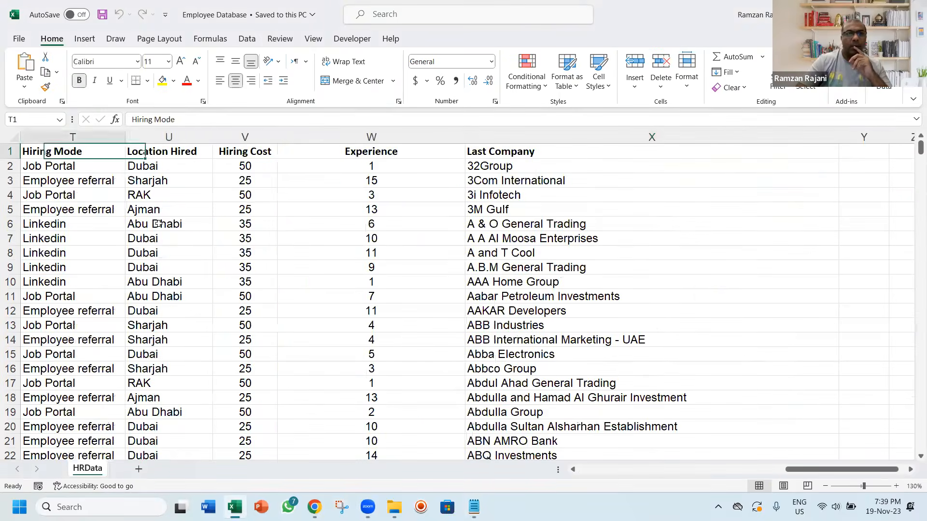
Examine the HRData headings from Hiring Mode back to Marital Status for more dashboard metrics
key(Left)
key(Left)
key(Left)
key(Left)
key(Left)
key(Left)
key(Left)
key(Left)
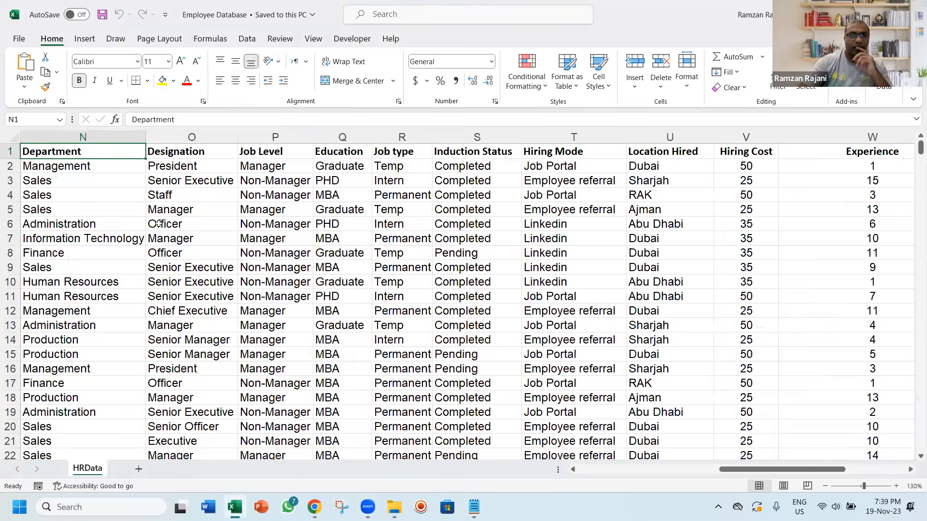
key(Left)
key(Right)
key(Right)
key(Right)
key(Right)
Highlight the Timing heading in K1 in yellow and check the column's distinct values with a temporary filter
key(Left)
key(Left)
key(Left)
key(Left)
key(Left)
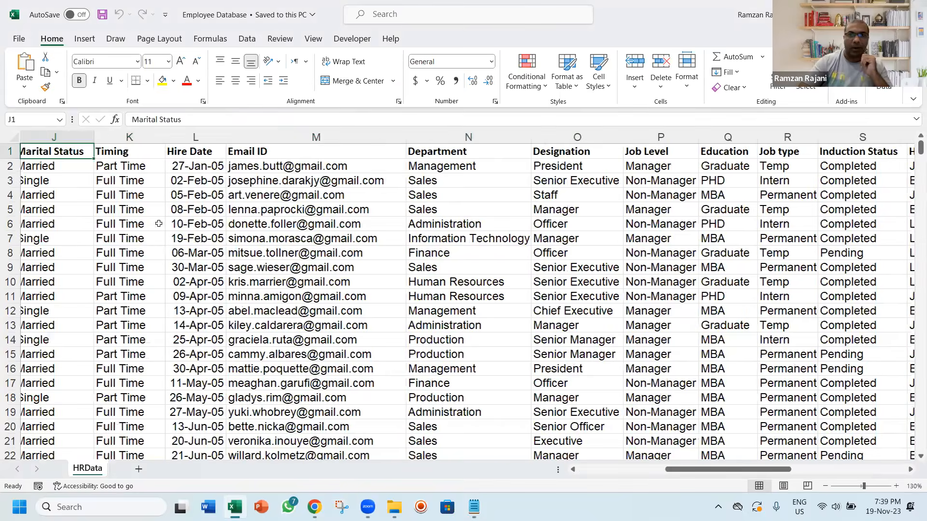
key(Left)
key(Right)
key(Right)
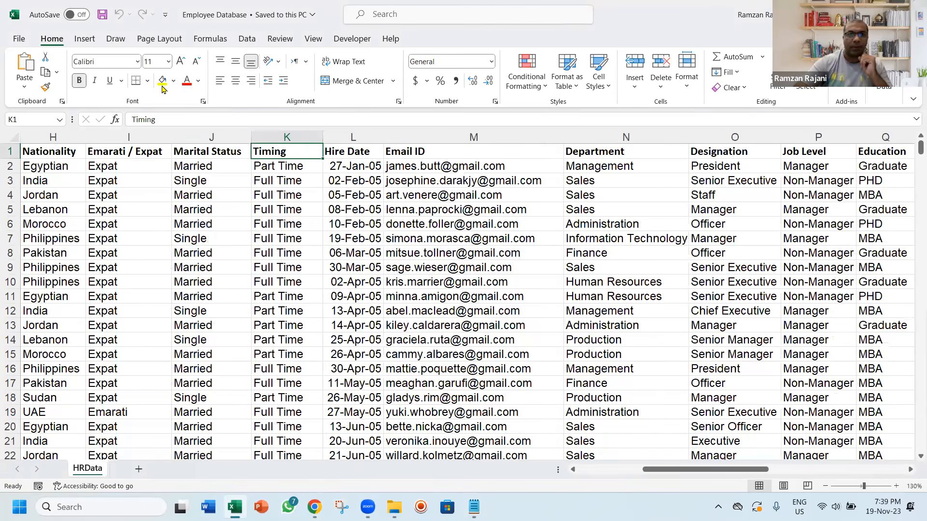
click(163, 85)
key(ctrl+shift+l)
key(alt+Down)
key(Escape)
key(ctrl+shift+l)
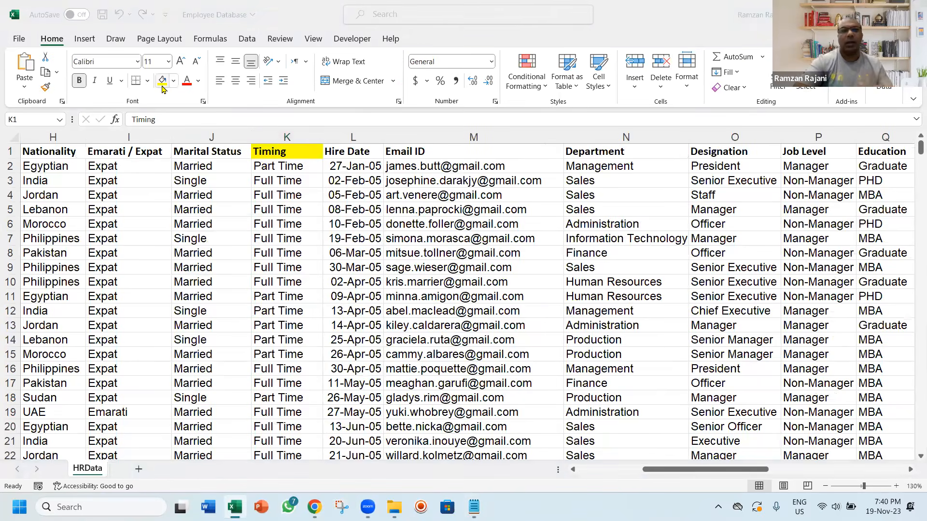
Switch back to the Notepad note and complete item 3 as "Part Time / Full Time"
key(alt+Tab)
key(alt+Tab)
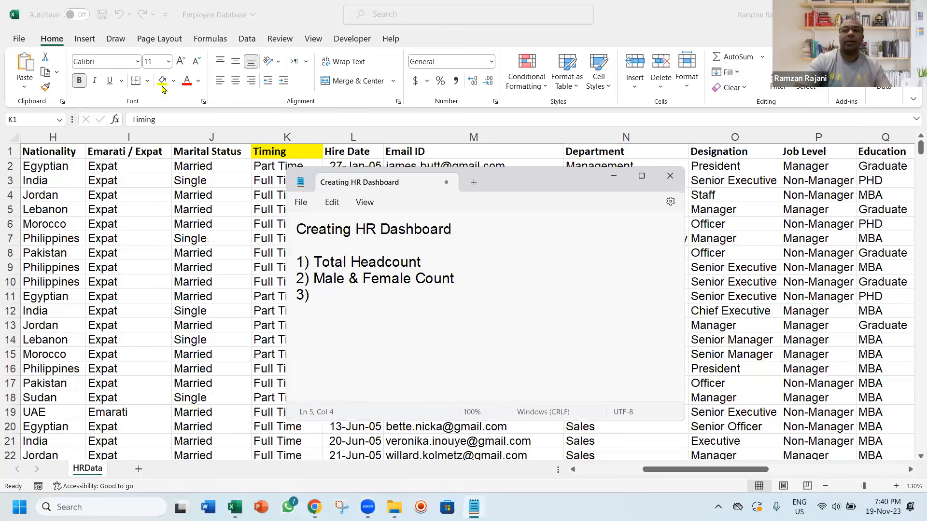
text(Part Time / Full Time)
Replace the slash in item 3 with "&" and start a new line with "4)"
key(ctrl+Left)
key(ctrl+Left)
key(ctrl+Left)
key(shift+Right)
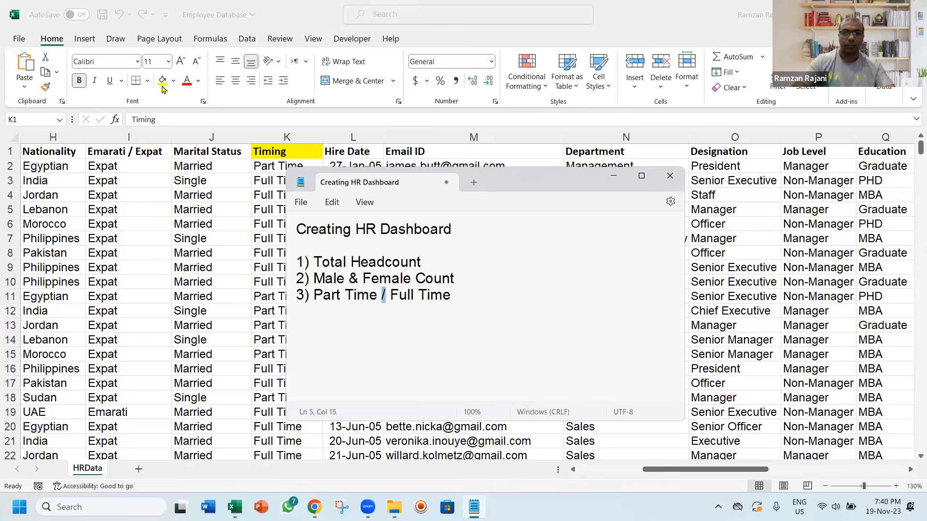
text(&)
key(ctrl+Right)
key(ctrl+Right)
key(End)
key(Return)
text(4))
key(BackSpace)
key(BackSpace)
key(BackSpace)
text(4))
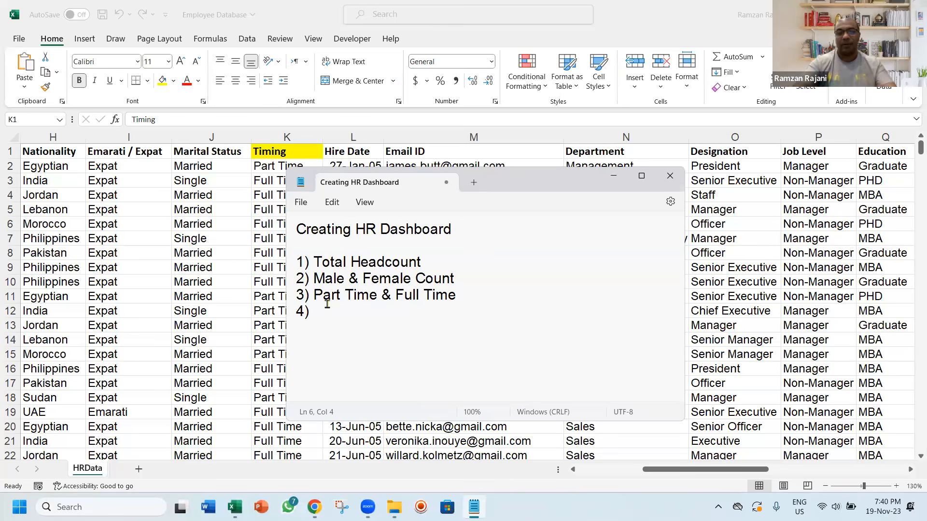
Complete item 4 as "Unique Nationality working"
text(Uni)
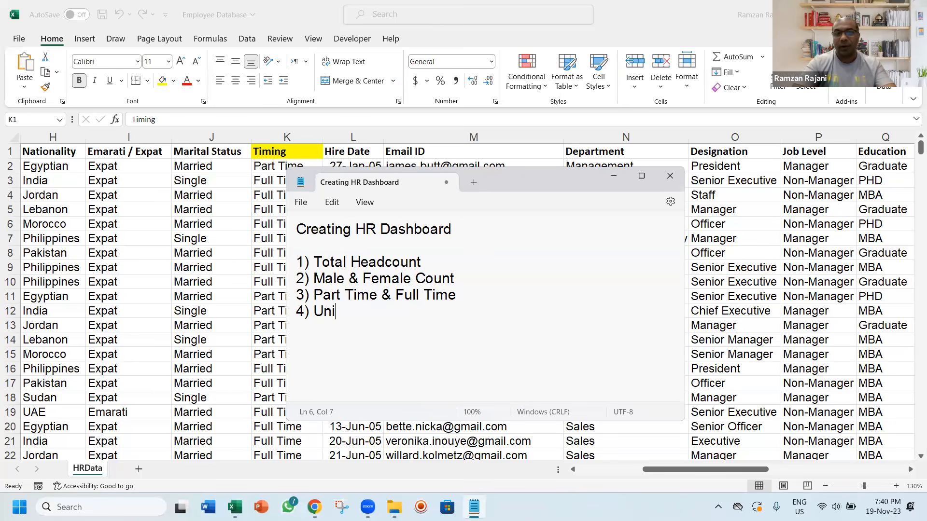
text(que na)
key(BackSpace)
key(BackSpace)
text(Natin)
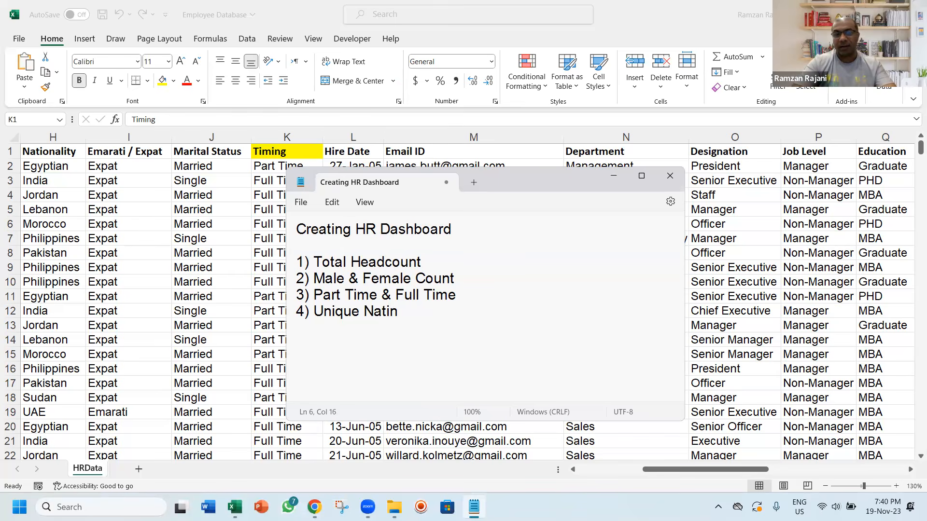
key(BackSpace)
text(onality working in mh)
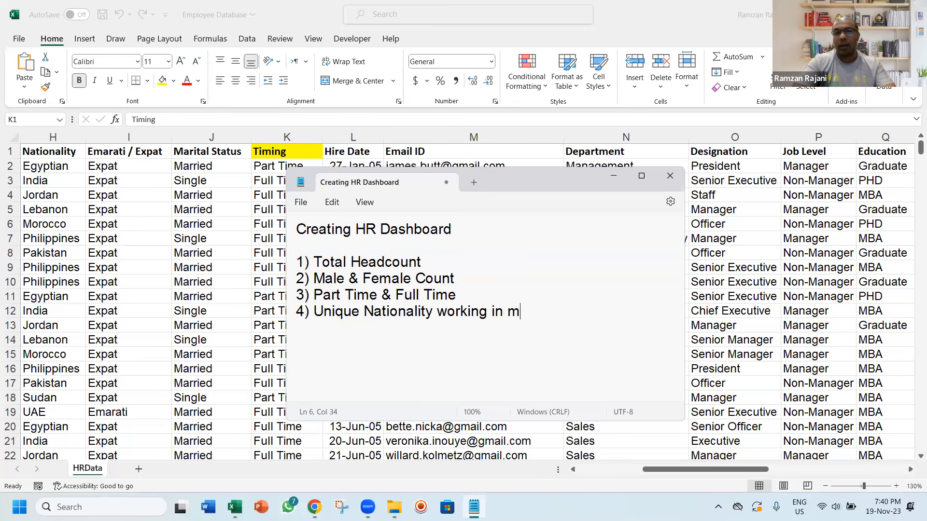
key(BackSpace)
key(BackSpace)
text(y)
key(BackSpace)
key(BackSpace)
key(BackSpace)
key(BackSpace)
key(BackSpace)
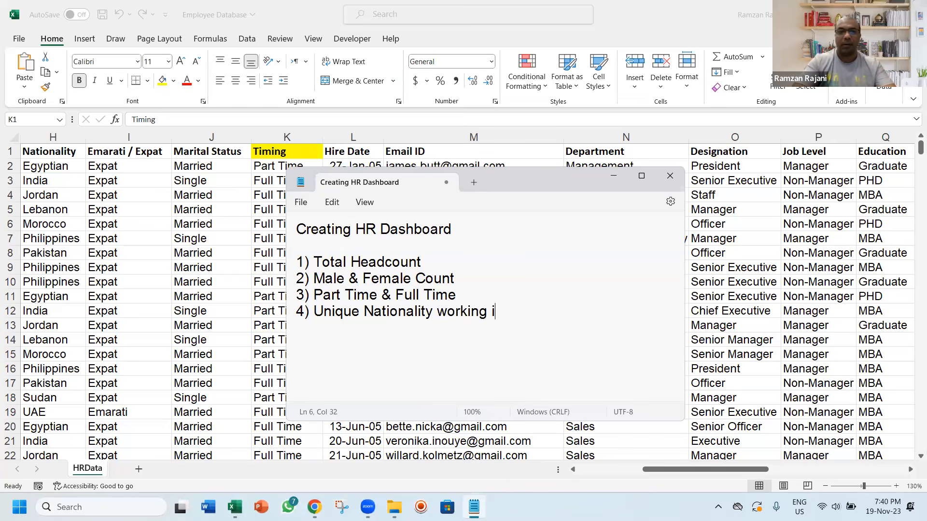
text((20)
key(BackSpace)
key(BackSpace)
key(BackSpace)
key(BackSpace)
key(BackSpace)
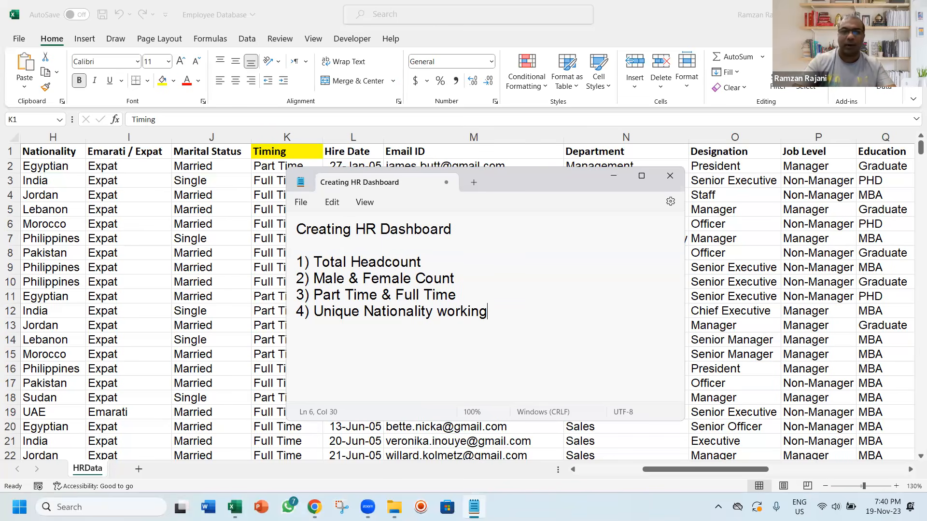
Add a divider line of asterisks below item 4 and copy it onto the blank line under the title
key(Return)
text(********************************************)
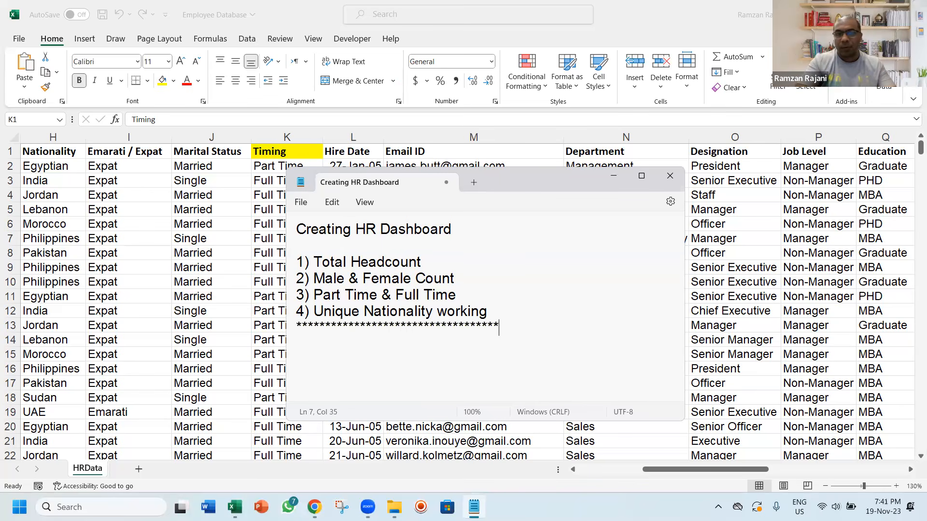
key(Home)
key(shift+End)
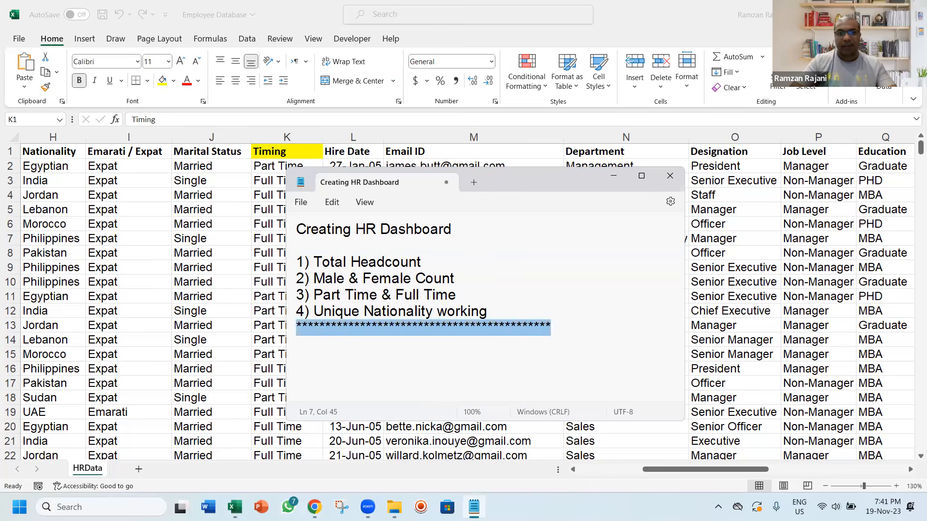
key(ctrl+c)
key(Up)
key(Up)
key(Up)
key(Up)
key(Up)
key(ctrl+v)
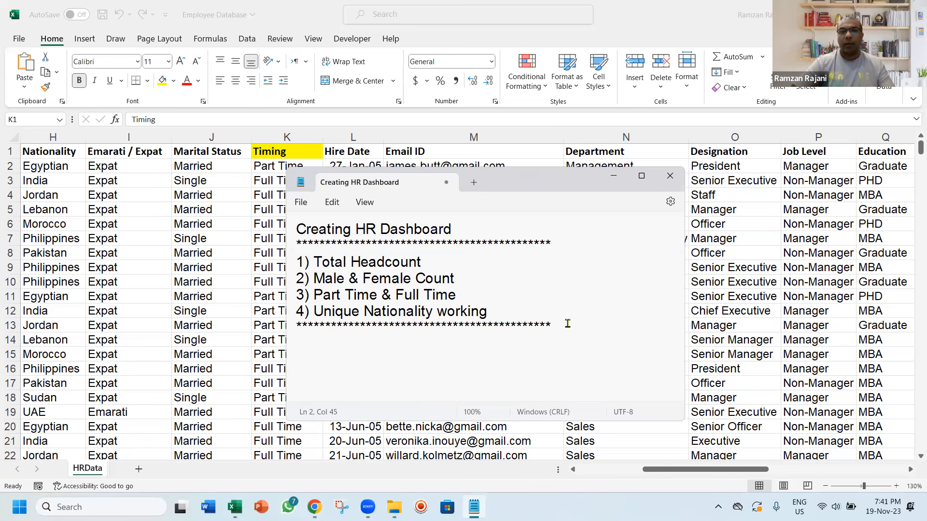
Start a second list with "1)", one blank line below the lower divider, and move the Notepad window higher
key(Return)
key(Return)
key(Return)
key(Return)
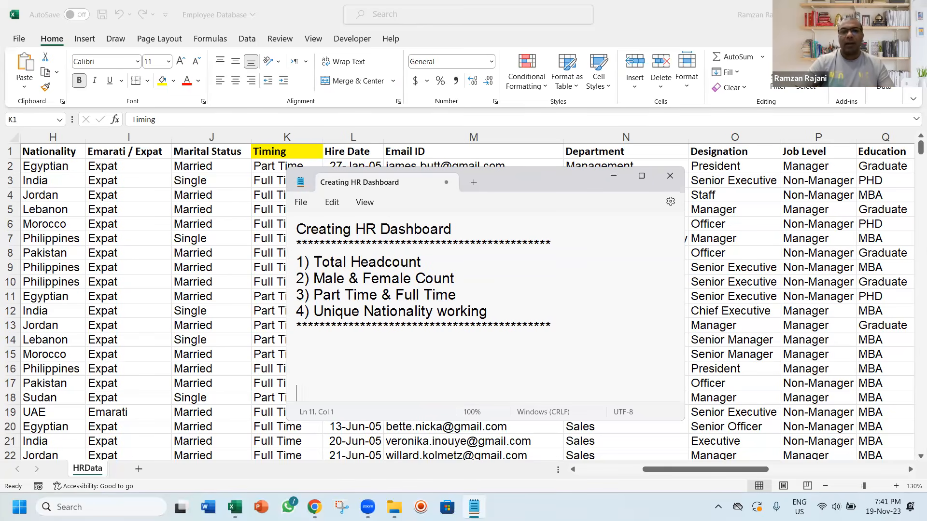
drag(533, 169, 526, 97)
key(Up)
key(Up)
text(1))
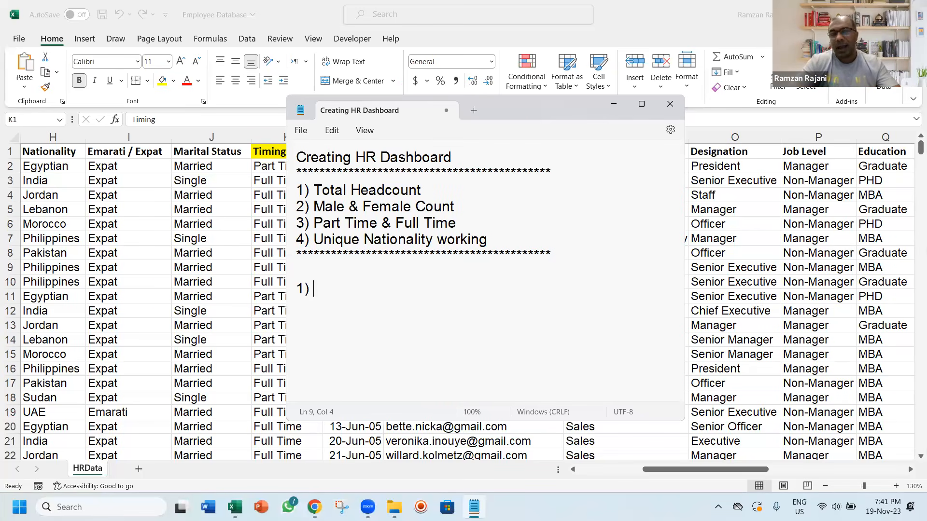
Enter "Department wise" as item 1 of the second list and start a new line with "2)"
text(Dpa)
key(BackSpace)
key(BackSpace)
text(e)
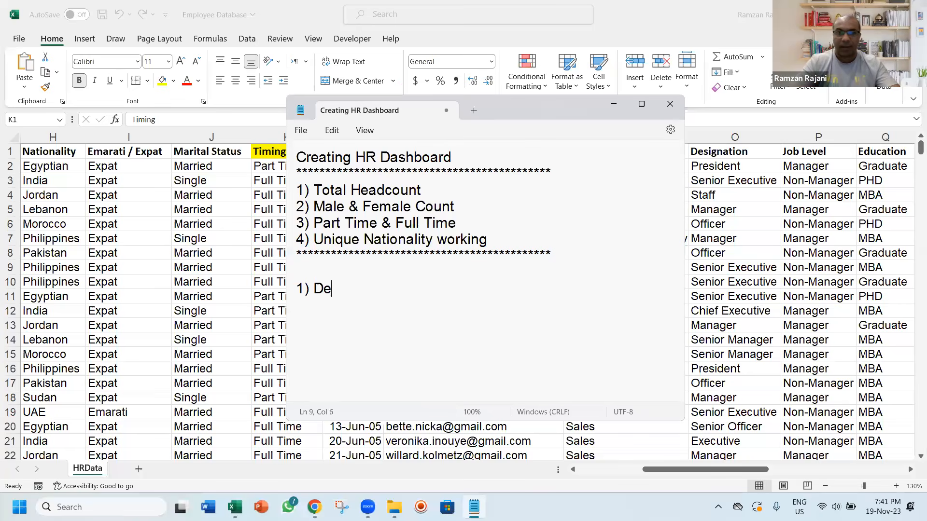
text(partment )
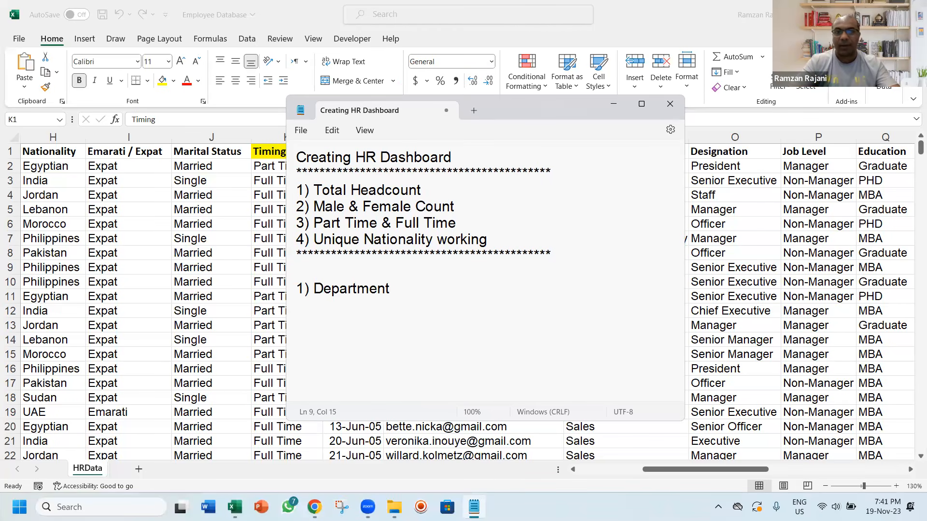
text(si)
key(BackSpace)
key(BackSpace)
text(wise)
key(Return)
text(2))
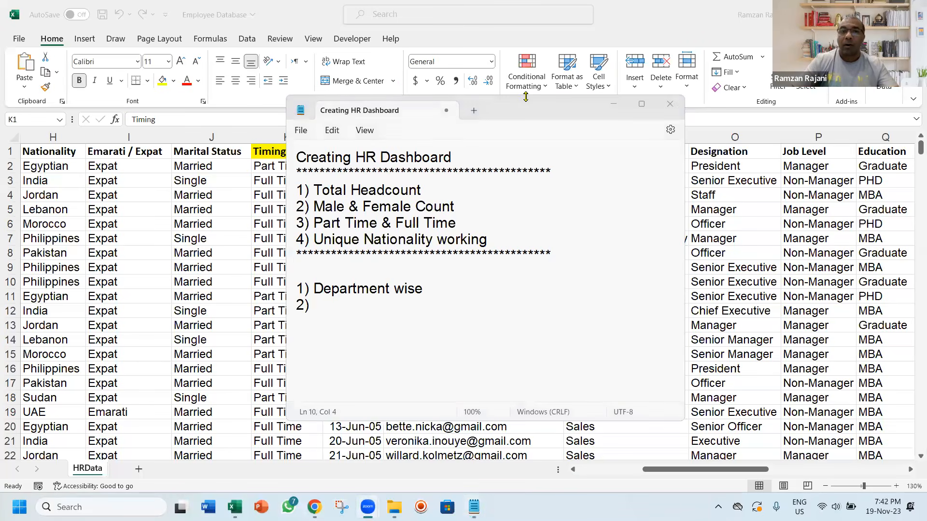
Switch to the Employee Database workbook in Excel and examine the HRData headings from Emp Code through the hiring columns
click(197, 203)
key(ctrl+Home)
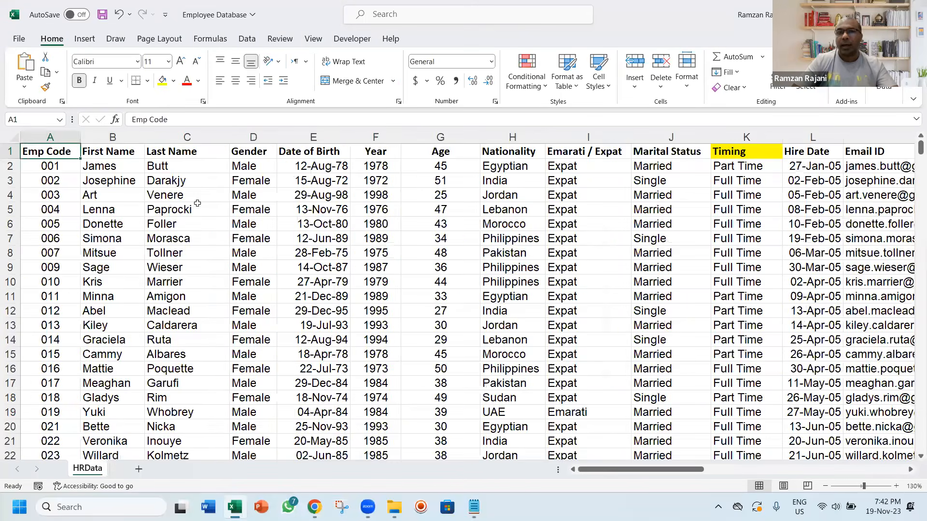
key(Right)
key(Right)
key(Right)
key(Right)
key(Right)
key(Right)
key(Right)
key(Right)
key(Right)
key(Right)
key(Right)
key(Right)
key(Right)
key(Right)
key(Right)
key(Right)
key(Right)
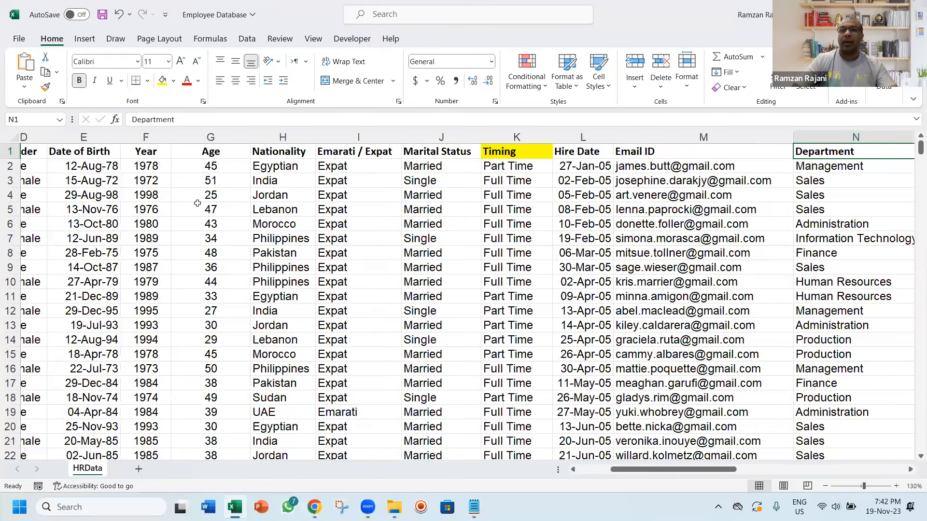
key(Right)
key(Right)
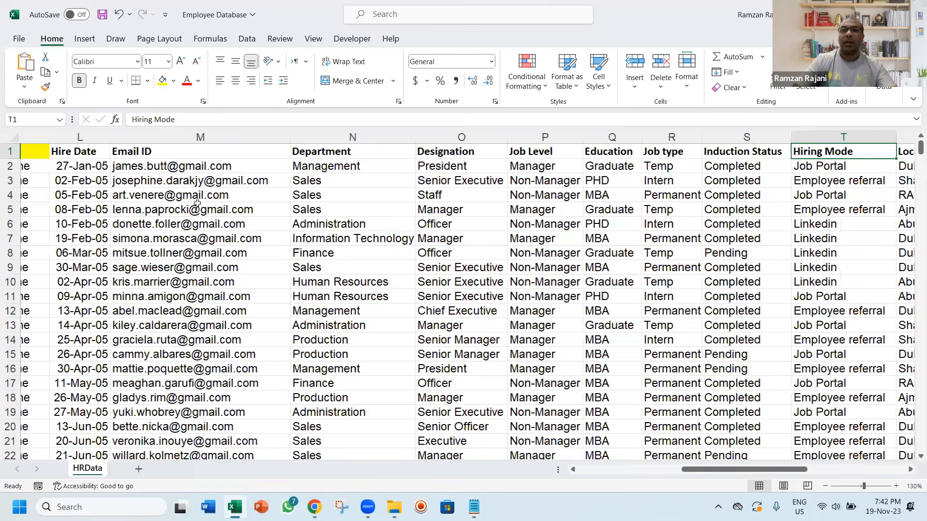
key(Right)
key(Right)
key(Right)
Highlight the Induction Status heading in S1 in yellow
key(Left)
key(Left)
key(Left)
key(Left)
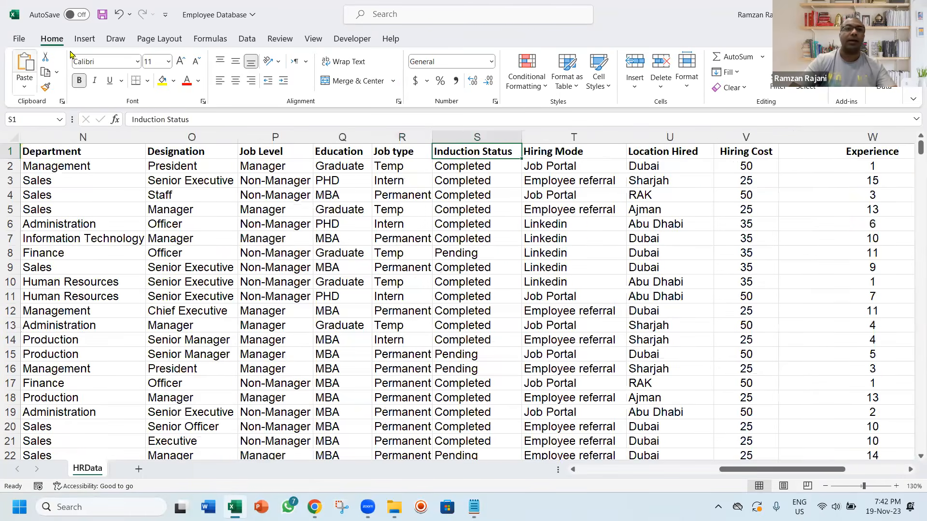
click(160, 79)
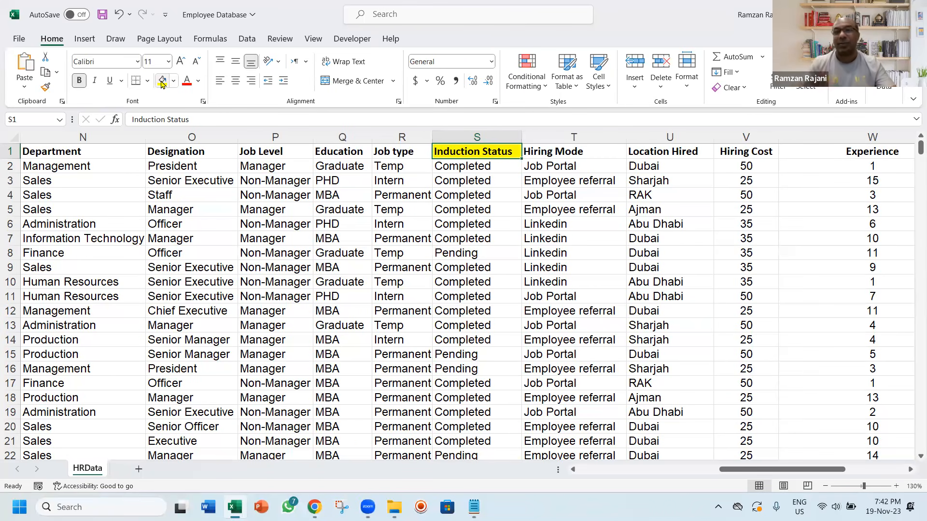
Switch back to the Notepad note and complete item 2 of the second list as "Induction Status % wise"
key(alt+Tab)
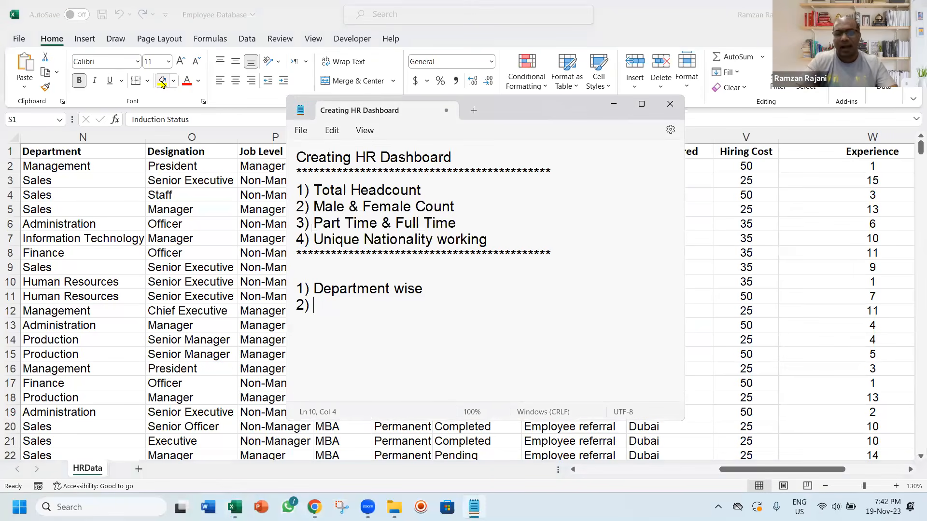
text(In)
key(BackSpace)
key(BackSpace)
text(Induction Status % wise)
Add "3) Yearly Hired" to the second list
key(Return)
text(3) Year)
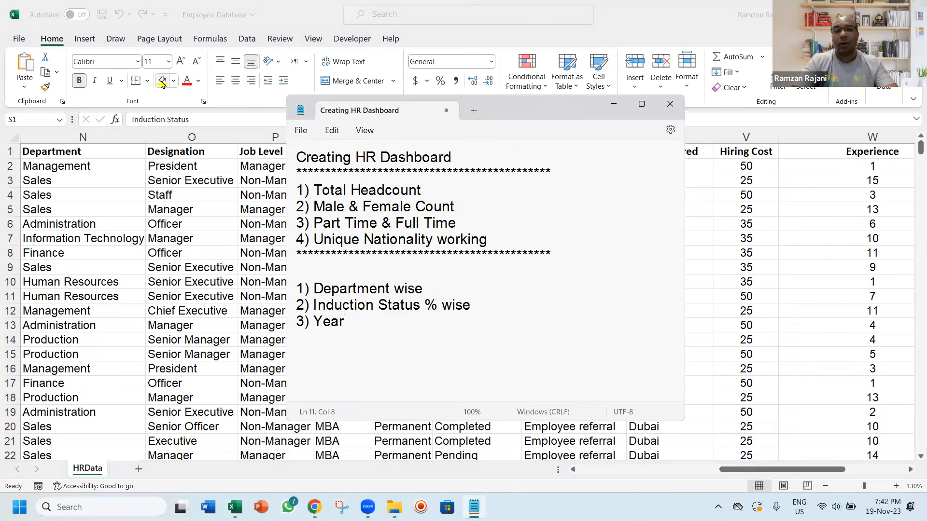
text(ly Hired)
Add "4) Top 5 Nationality" to the second list
key(Return)
text(4) Unique )
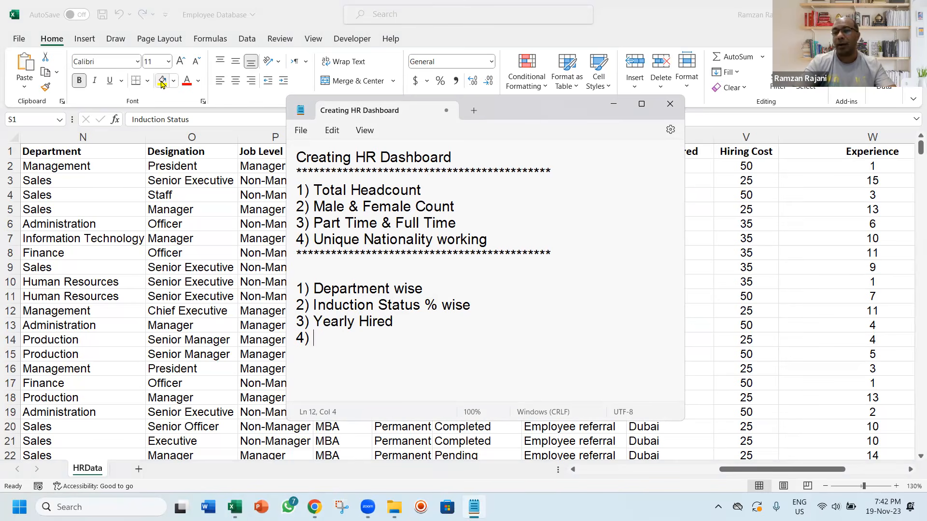
text(Nati)
key(BackSpace)
key(BackSpace)
key(BackSpace)
key(BackSpace)
text(Top )
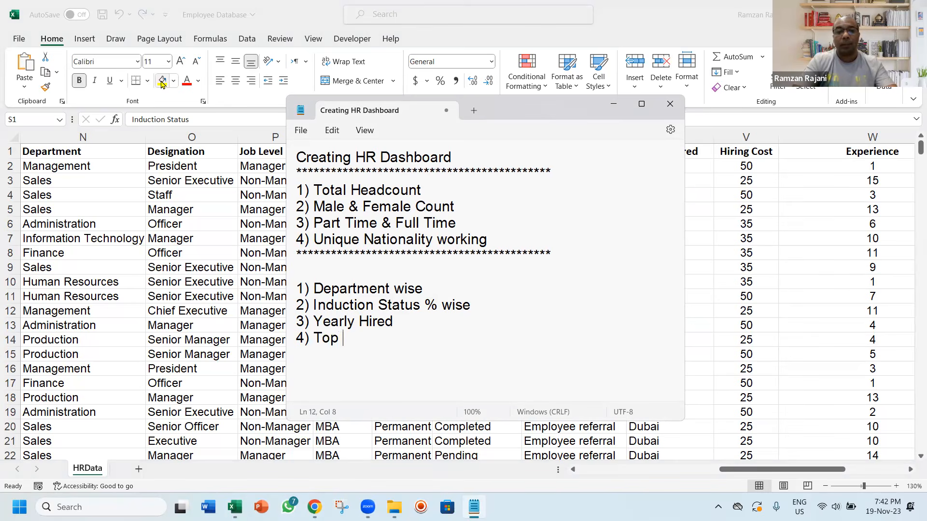
text(5 Nationality)
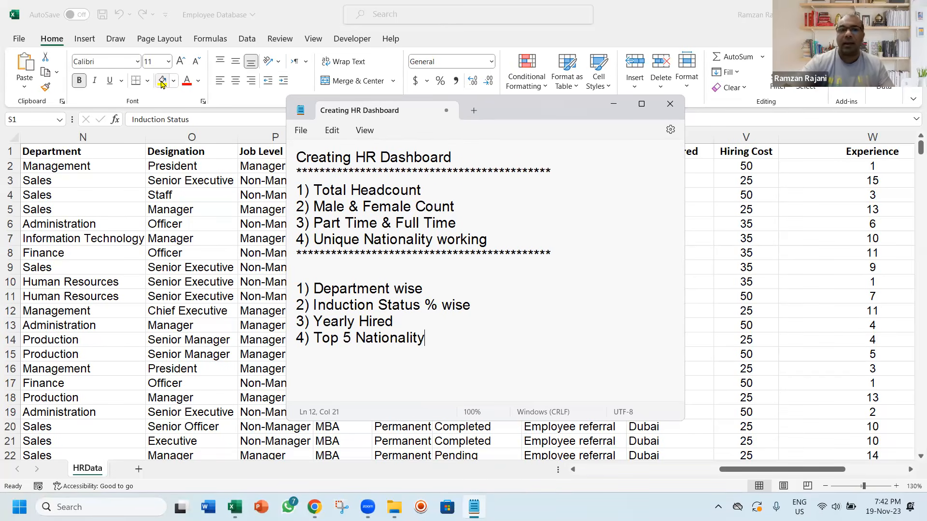
Paste the asterisk divider below "4) Top 5 Nationality" and leave blank lines after it
key(Up)
key(Up)
key(Up)
key(Up)
key(Up)
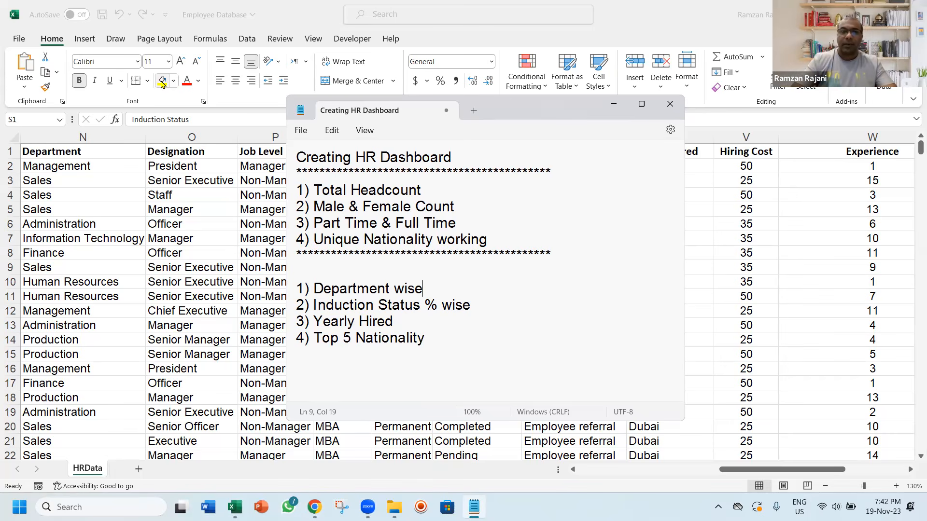
key(Home)
key(Left)
key(Right)
key(shift+Down)
key(Down)
key(Down)
key(Down)
key(Down)
key(Down)
key(ctrl+v)
key(Return)
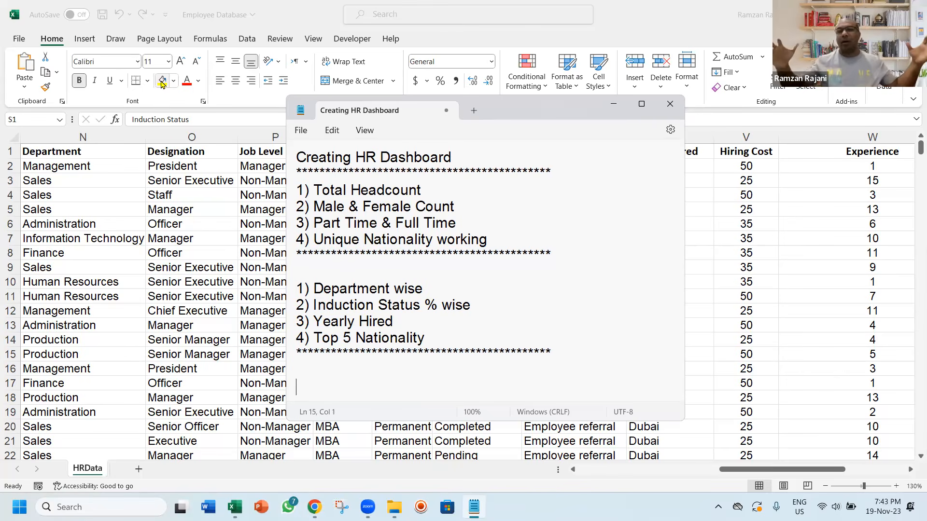
Insert "5) Age Group Wise" into the second list, directly above the last divider
key(Left)
key(Up)
key(Return)
text(5) Age Grouop)
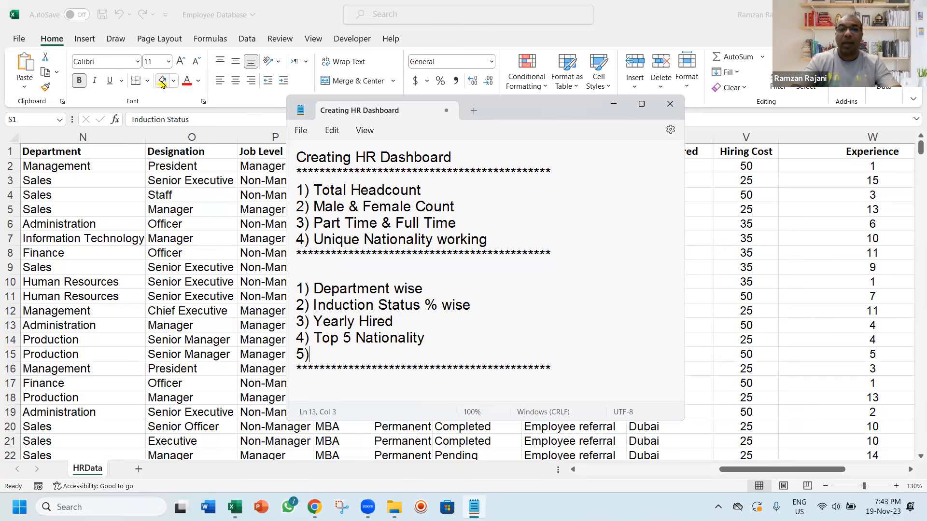
key(BackSpace)
key(BackSpace)
text(p Wise)
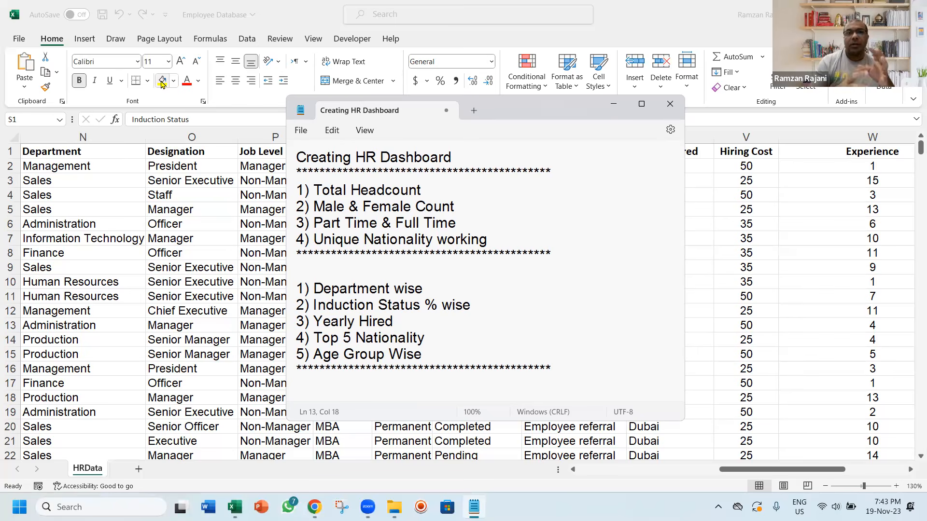
Select the four items of the first list, from Total Headcount to Unique Nationality working
click(494, 246)
drag(495, 247, 295, 195)
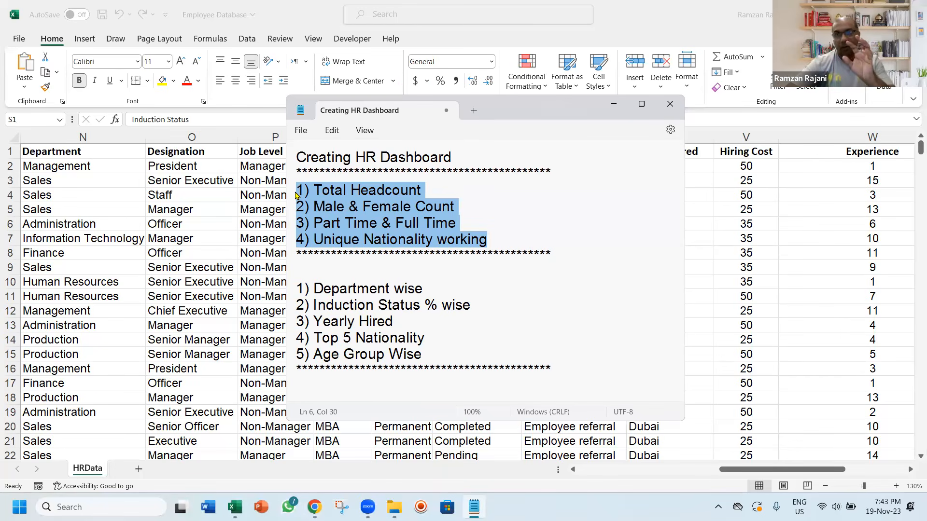
Add the line "After creating above reports, we will create charts" below the last asterisk divider
click(335, 188)
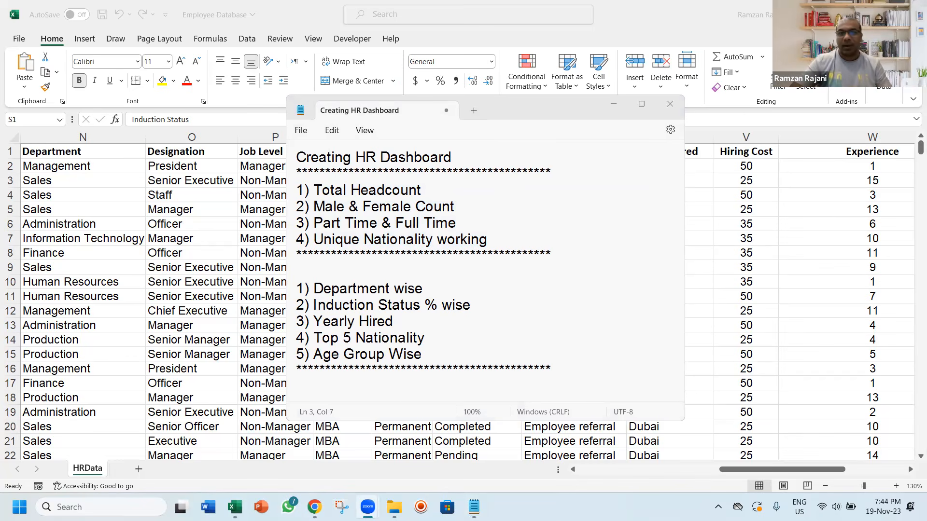
click(423, 370)
key(Return)
key(Return)
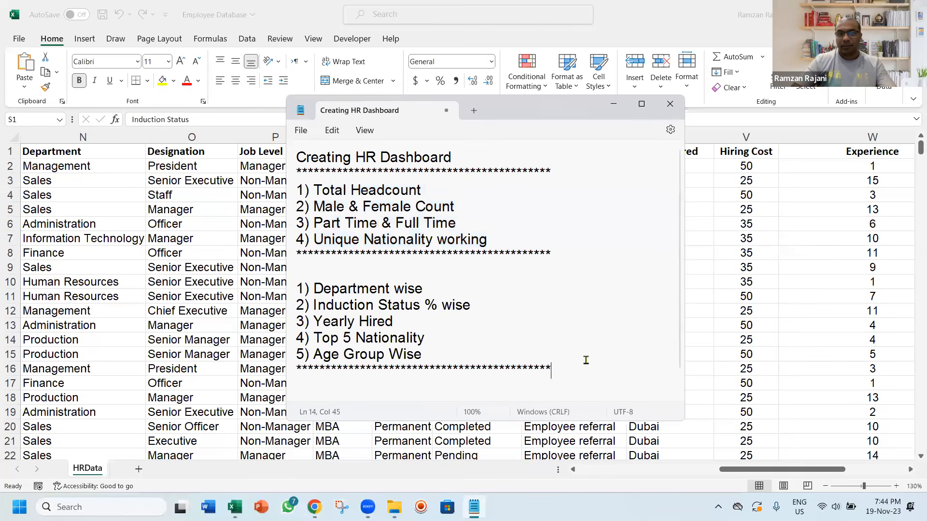
key(BackSpace)
text(Ager)
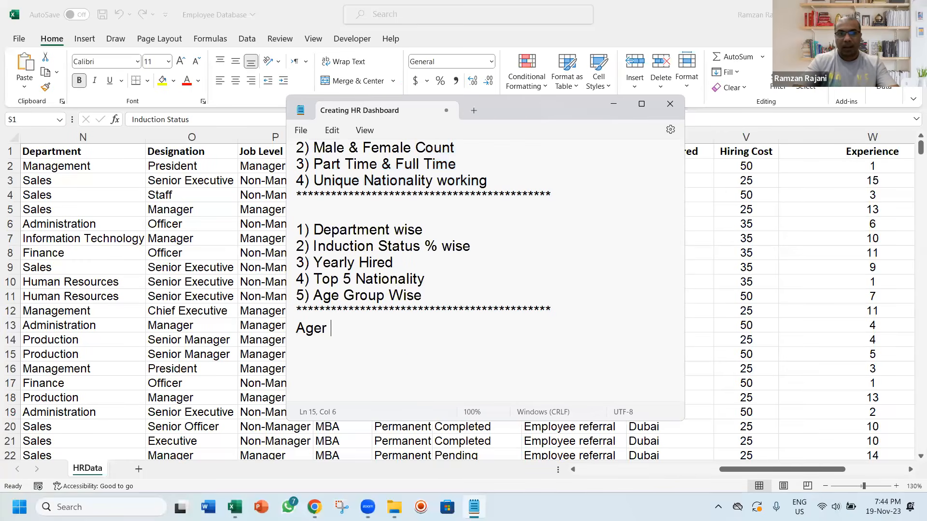
key(BackSpace)
key(BackSpace)
key(BackSpace)
key(BackSpace)
text(fter )
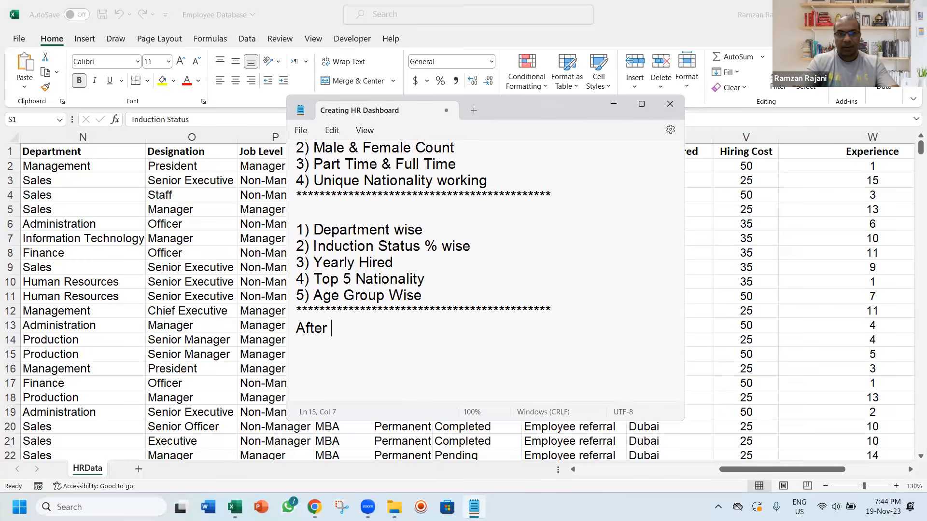
text(creating above repor)
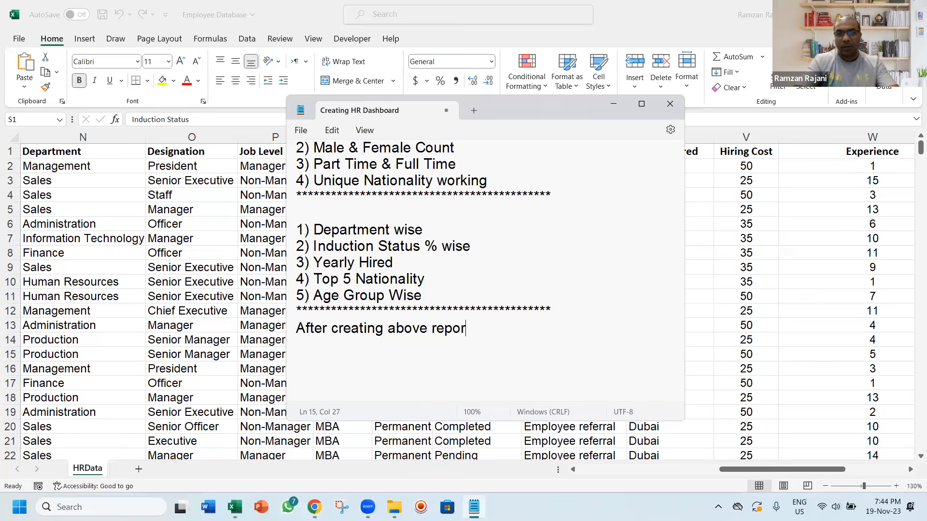
text(ts, we will)
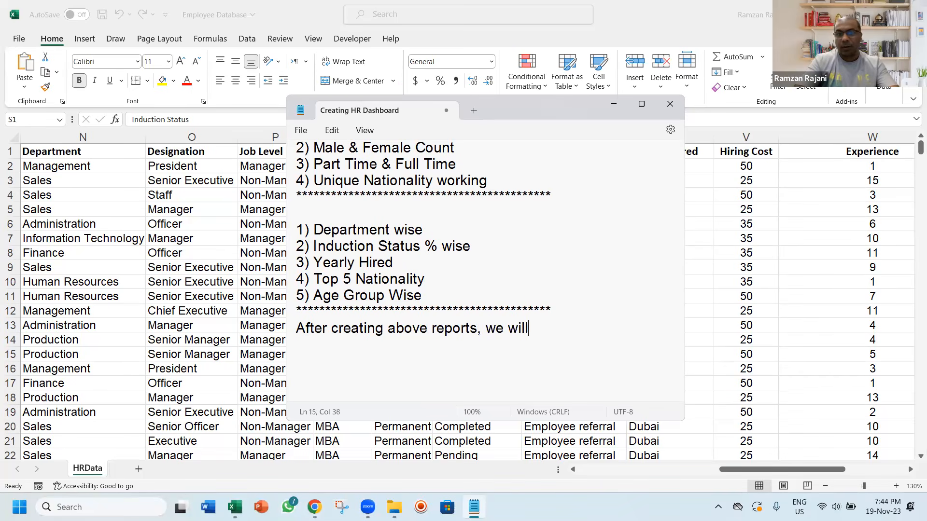
text( create charts)
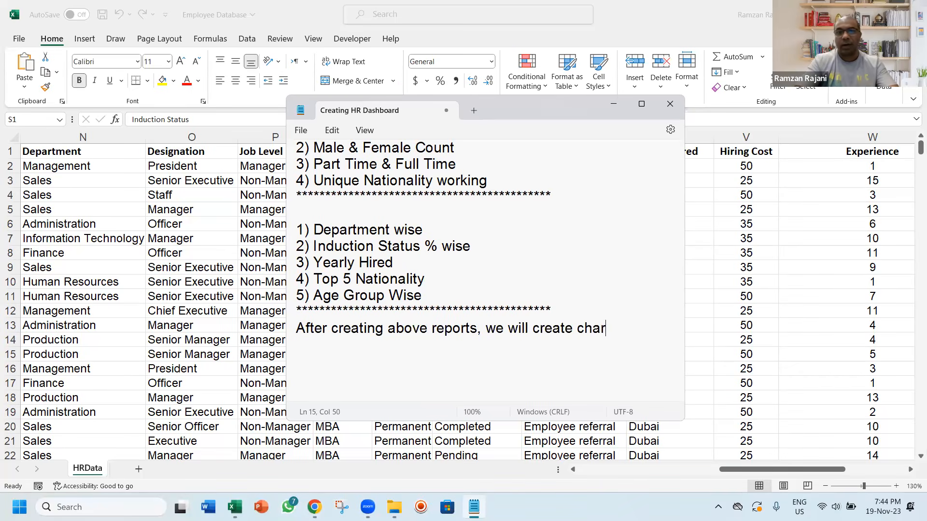
Continue the closing note on a new line with "then we will add interactive slicers on that."
key(Return)
text(then)
text(we wi)
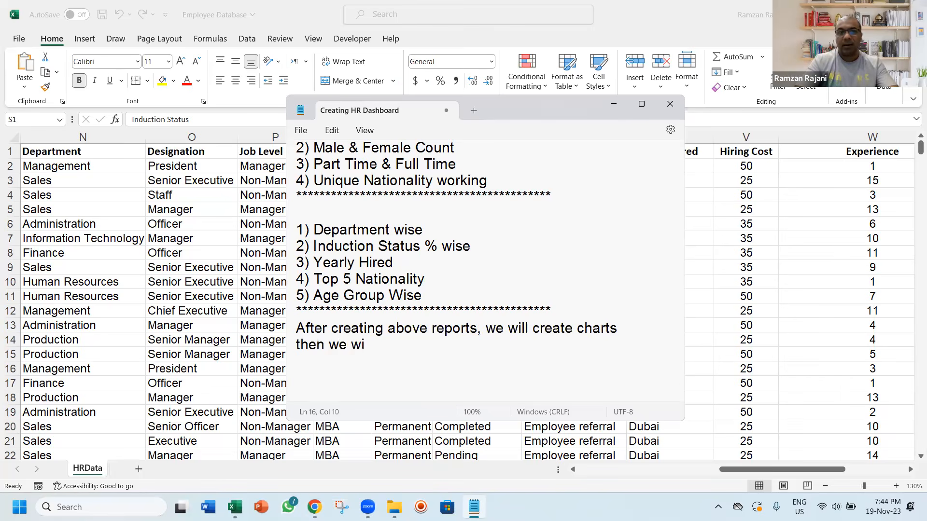
text(ll add interectiv)
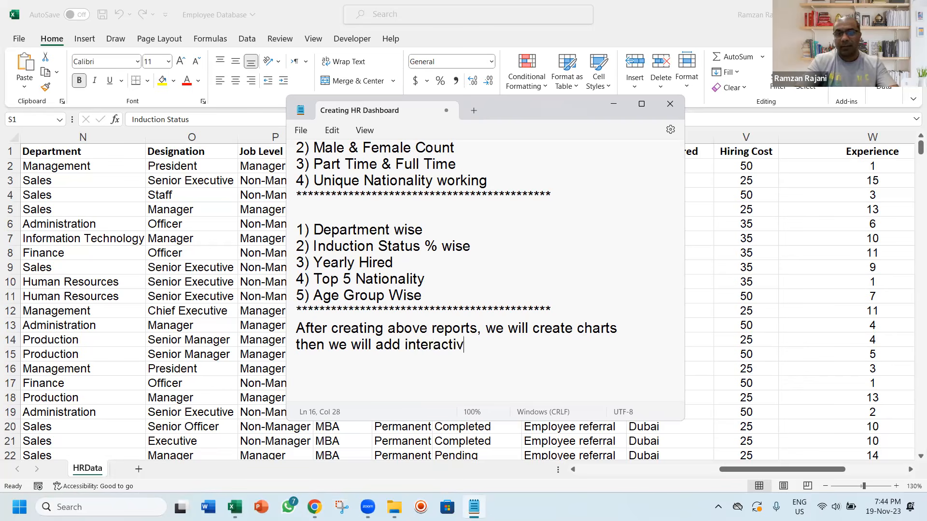
text(e slicers on that.)
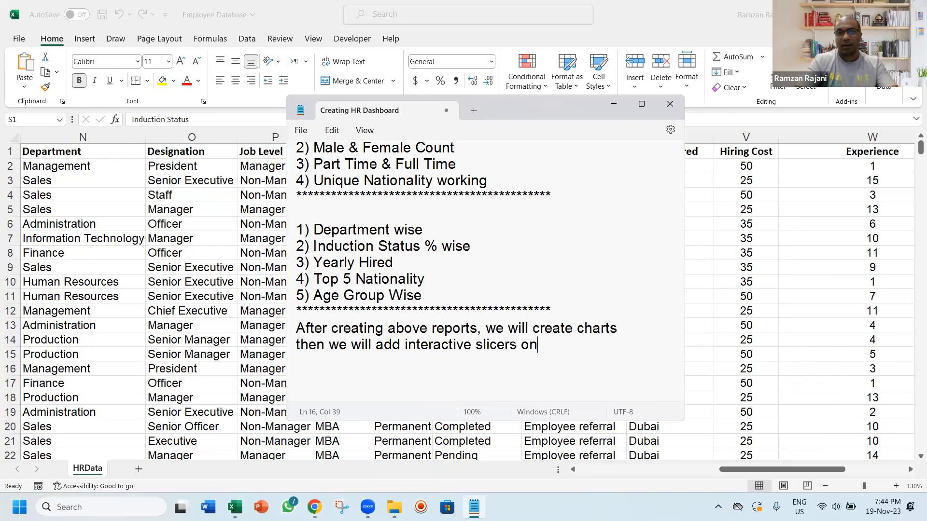
Copy the asterisk divider and paste it below the note about charts and interactive slicers
key(Return)
key(Up)
key(Up)
key(Up)
key(shift+Down)
key(Down)
key(Down)
key(Down)
text(**********************************************)
key(Up)
key(Up)
key(Up)
key(Up)
key(Up)
key(Up)
key(Up)
key(Up)
key(Up)
key(Up)
key(Up)
key(Up)
key(Up)
key(Up)
key(Up)
key(Up)
key(Up)
key(Down)
key(Down)
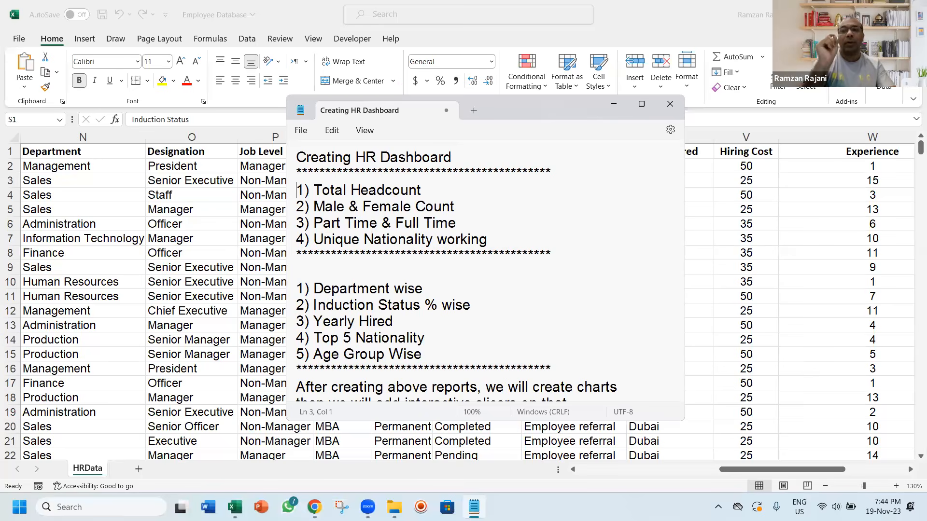
Switch to the Employee Database workbook in Excel and select a cell in the Last Name column of the HRData sheet
click(265, 258)
key(Home)
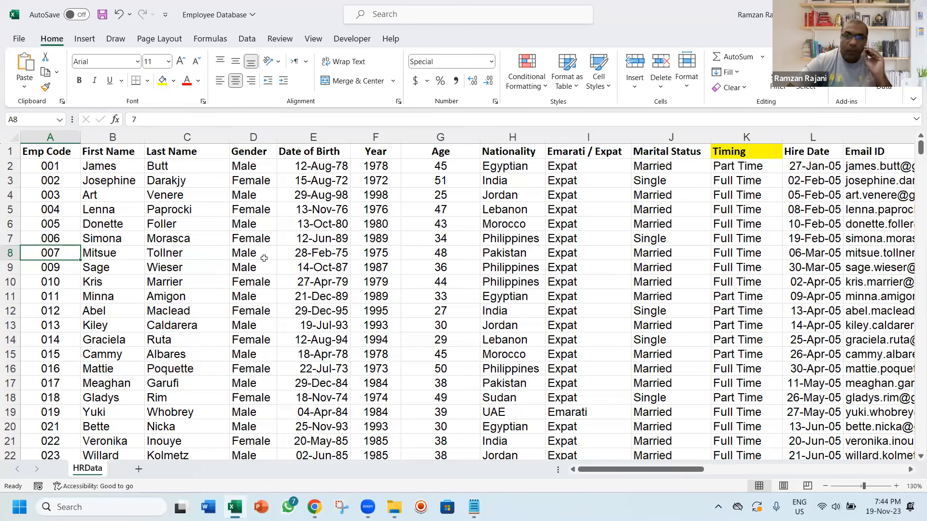
click(185, 211)
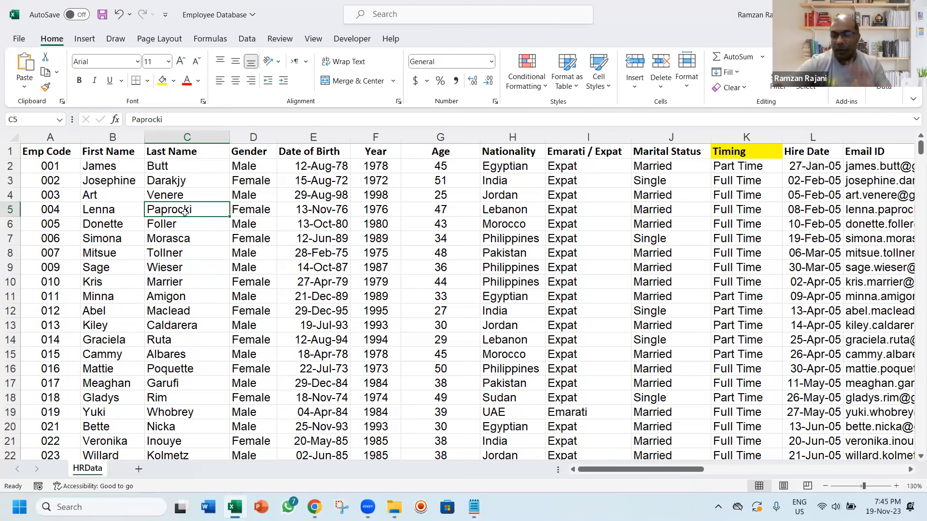
click(91, 44)
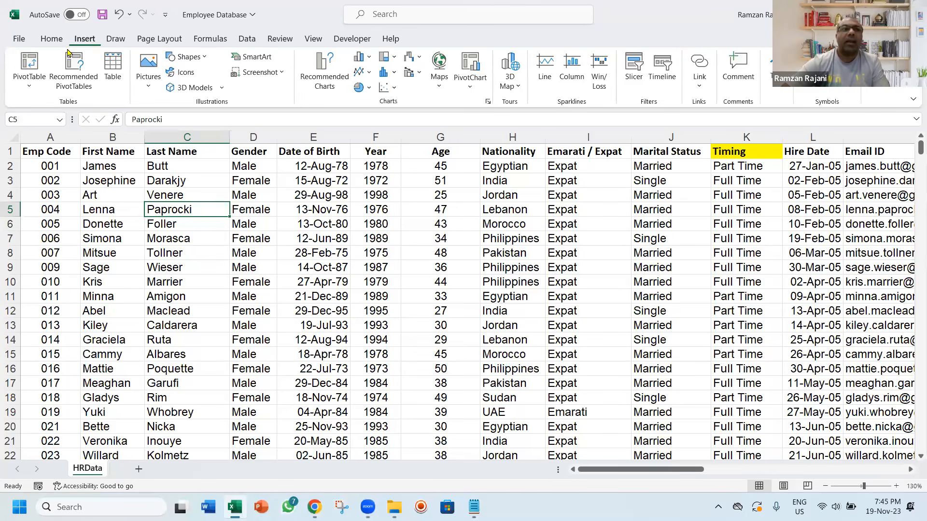
click(34, 61)
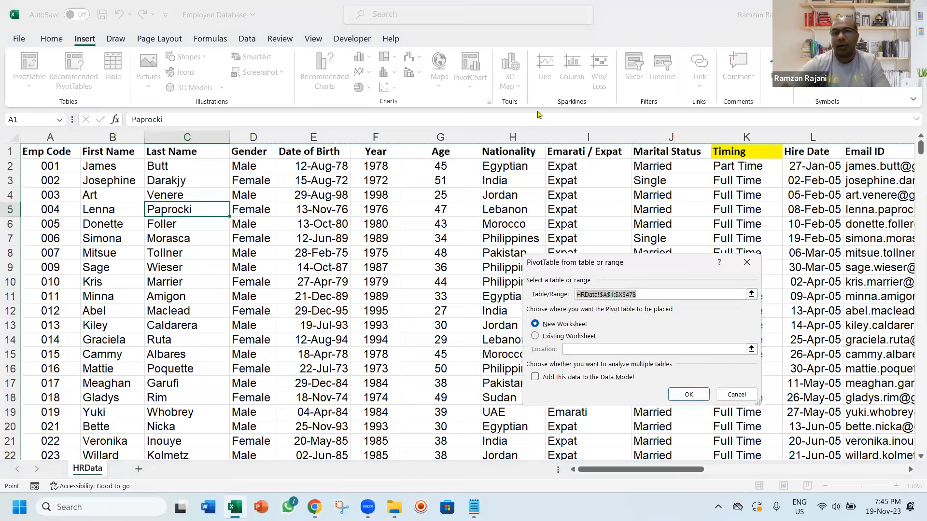
drag(577, 266, 382, 211)
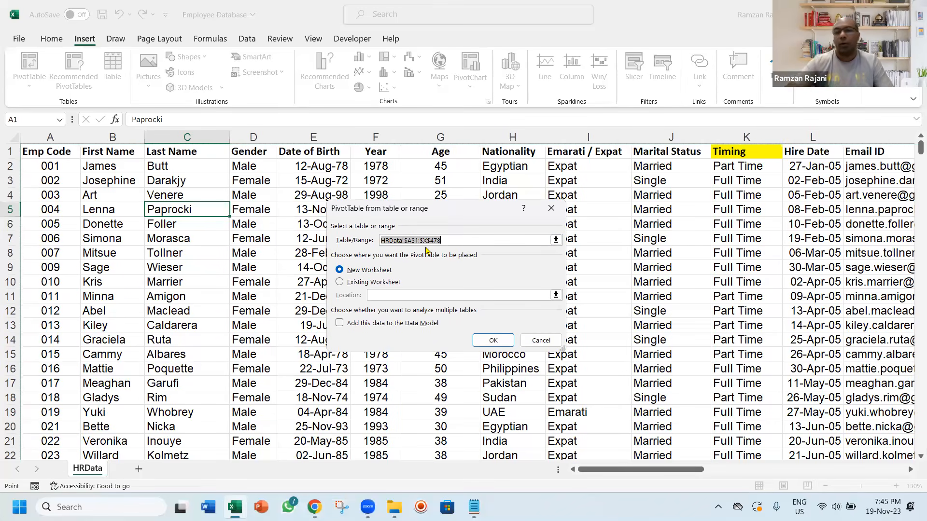
key(Escape)
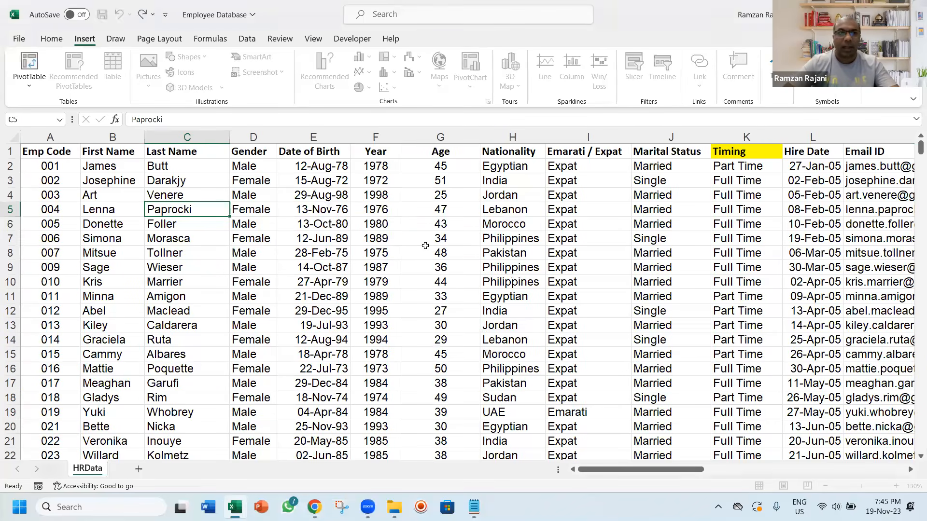
Check where the employee records end in the Emp Code column and return to its header
key(Left)
key(Left)
key(ctrl+Down)
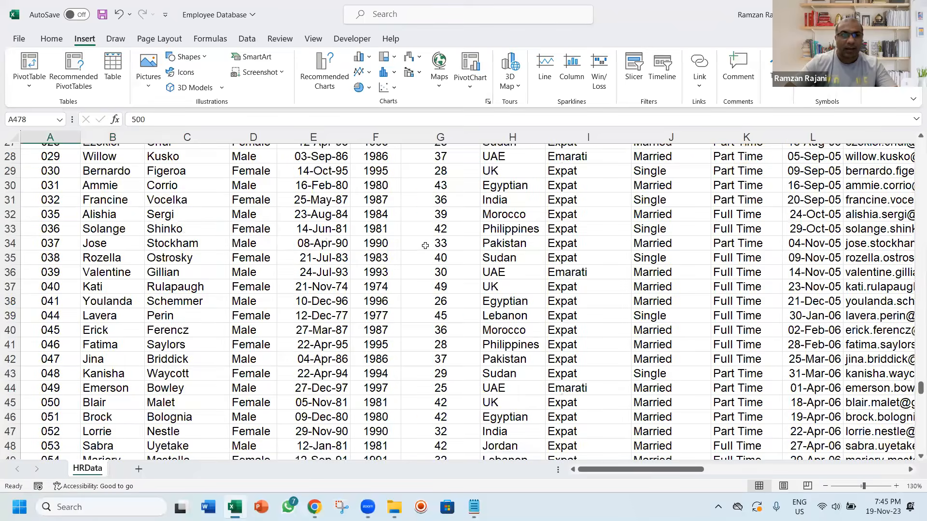
key(Down)
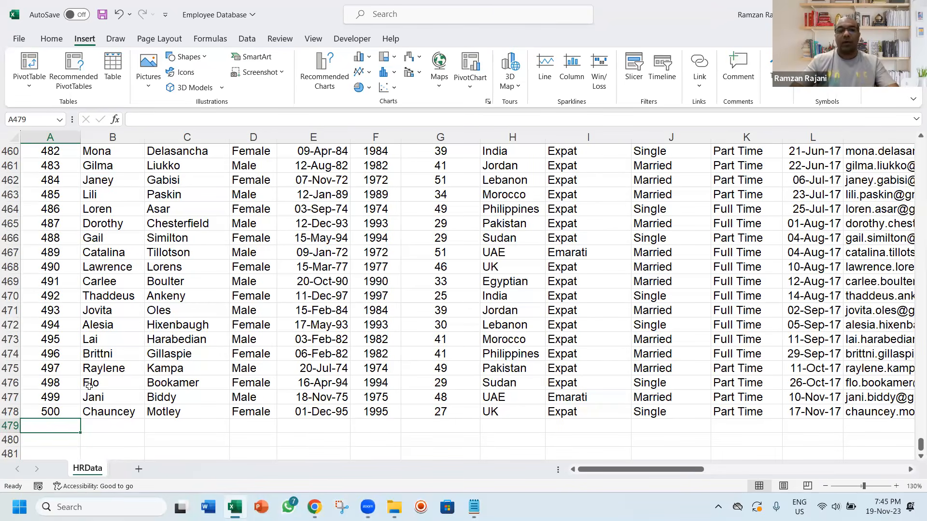
key(Up)
key(ctrl+Up)
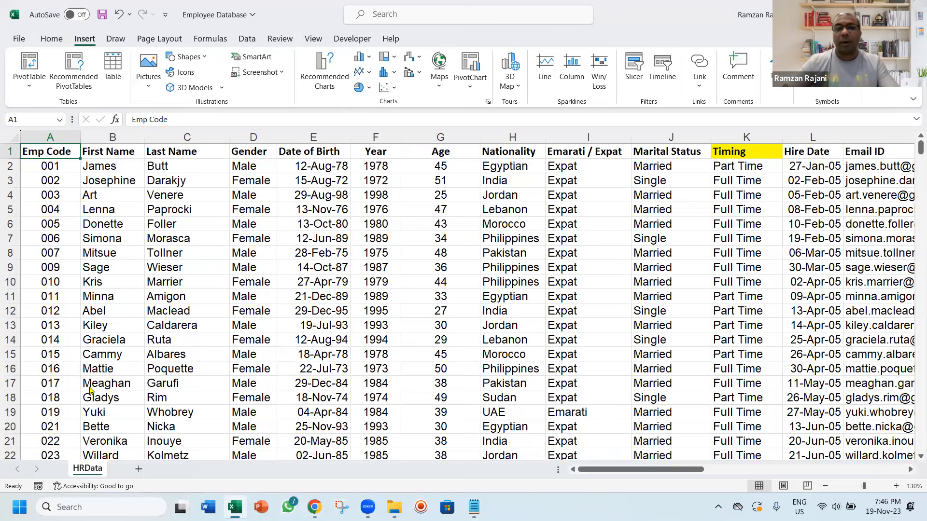
Convert the employee data range on the HRData sheet into an Excel table
click(307, 209)
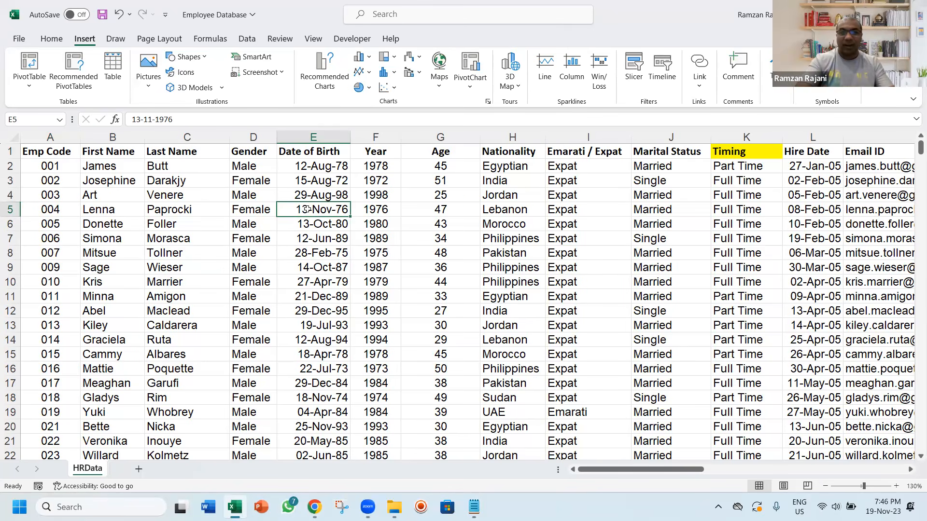
key(ctrl+t)
key(Return)
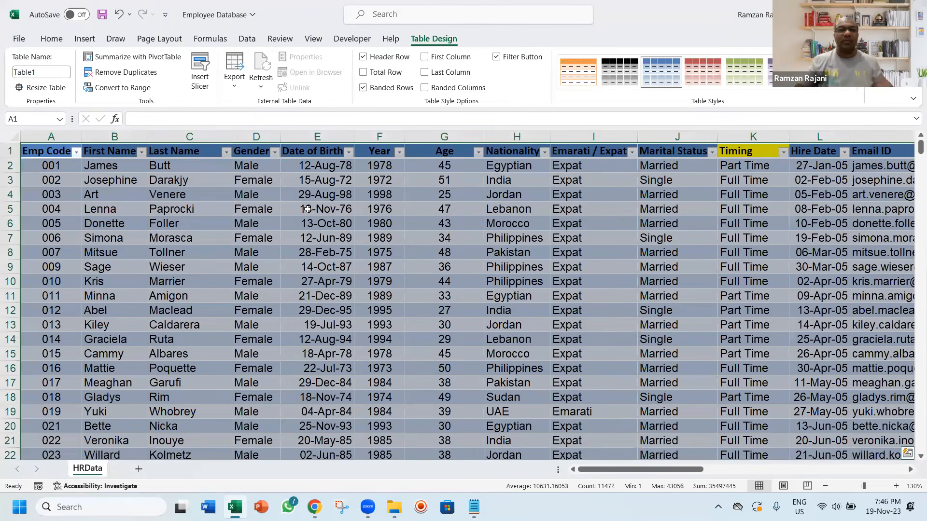
key(Down)
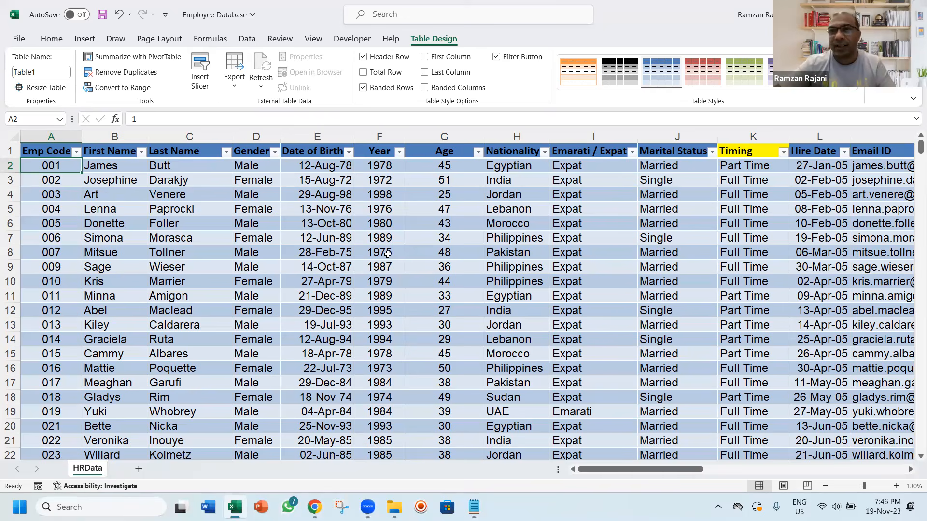
Insert a PivotTable based on Table1 in a new worksheet
click(338, 262)
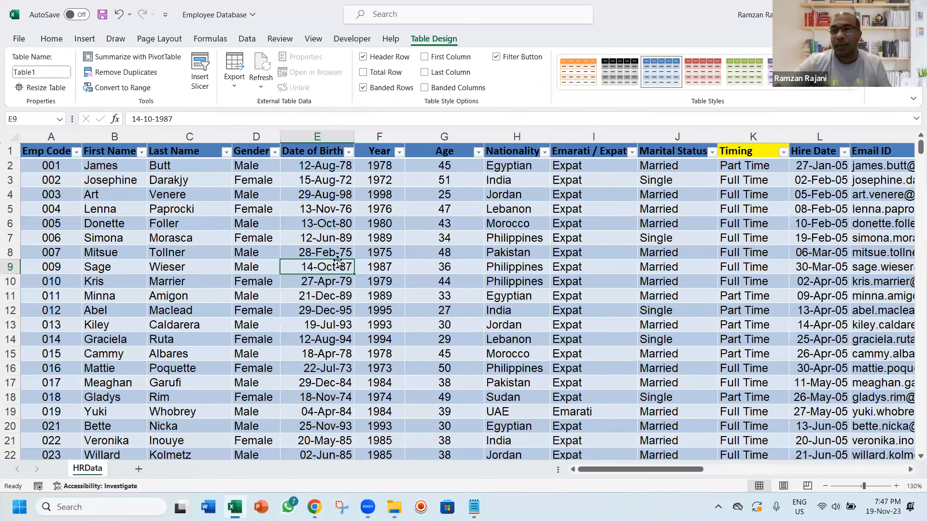
click(82, 40)
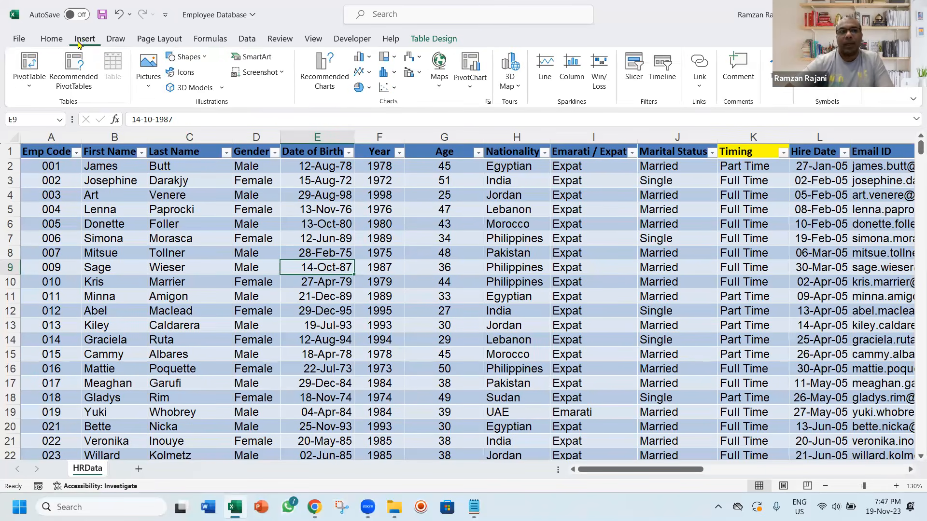
click(29, 62)
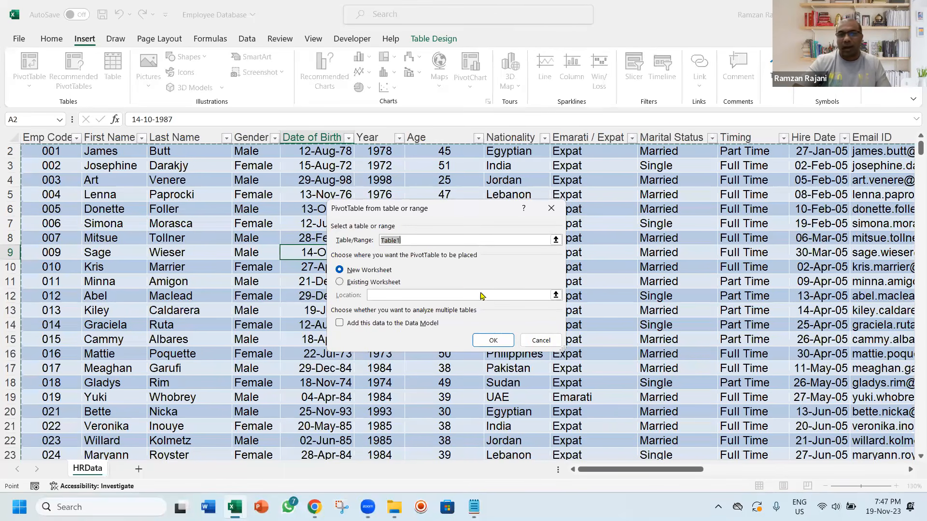
click(493, 341)
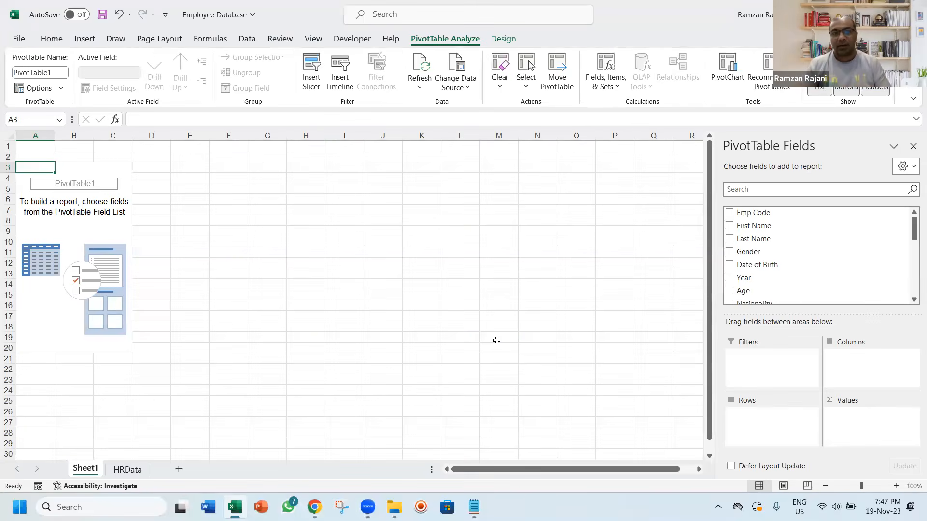
Switch to the Notepad notes and insert "1) Convert your data into Table Mode : Ctrl T" above the "After creating above reports" line
key(alt+Tab)
key(alt+Tab)
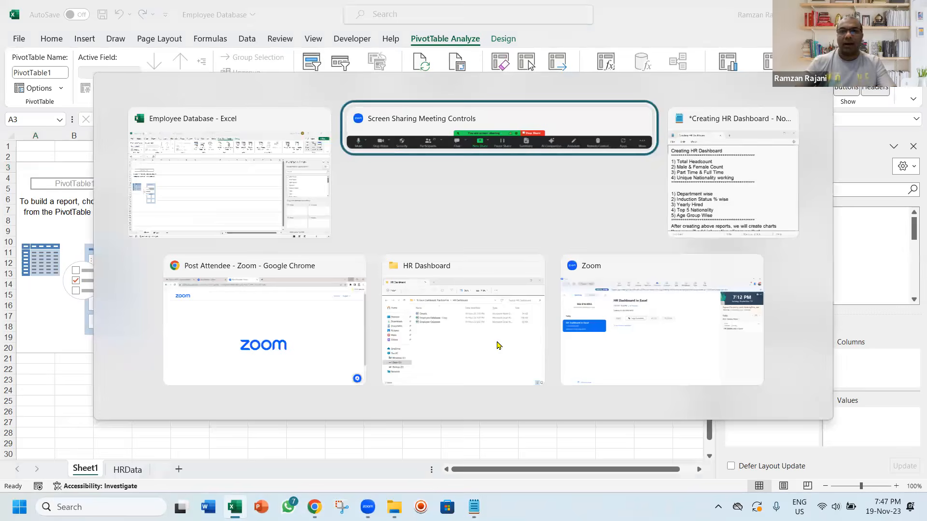
key(Down)
key(Down)
key(Down)
key(Down)
key(Down)
key(Down)
key(Down)
key(Down)
key(Down)
key(Down)
key(Down)
key(Down)
key(Down)
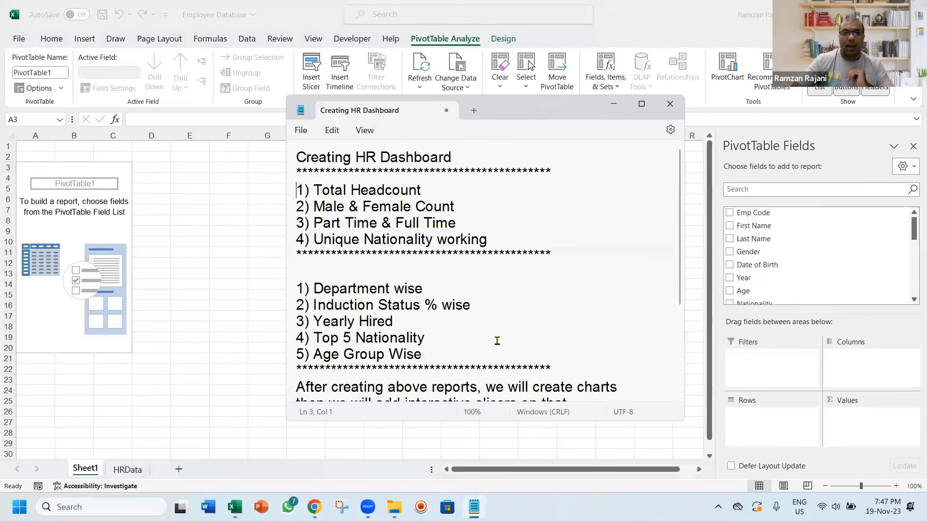
key(Return)
key(Up)
text(1) Co)
key(BackSpace)
key(BackSpace)
text(Convert your)
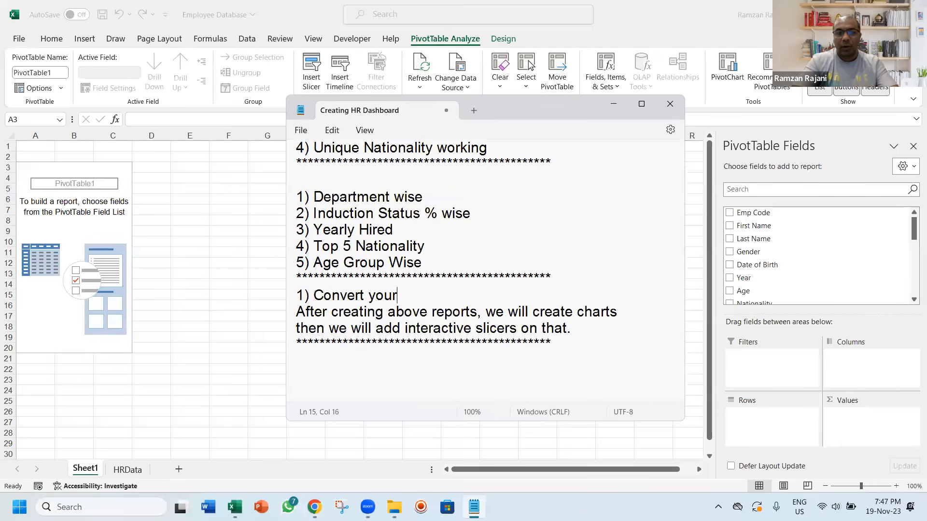
text( data into Table M)
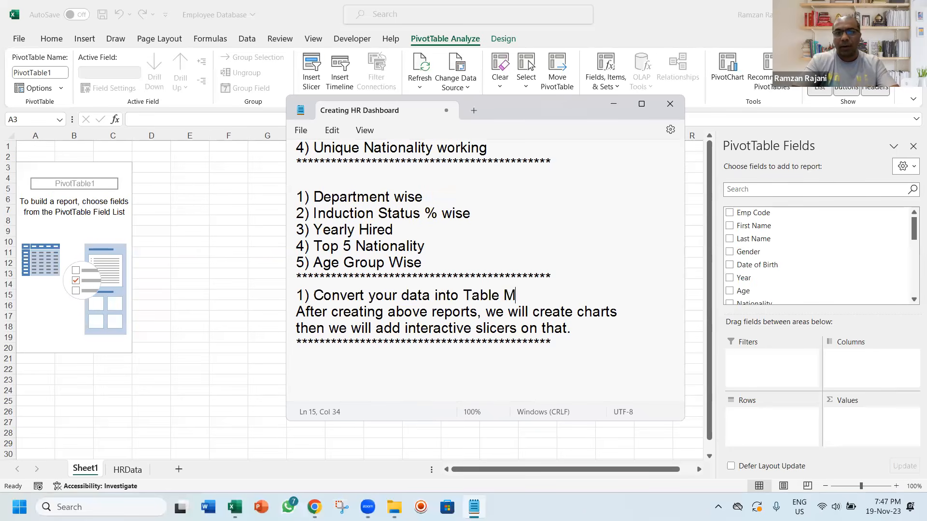
text(ode : Ctrl T)
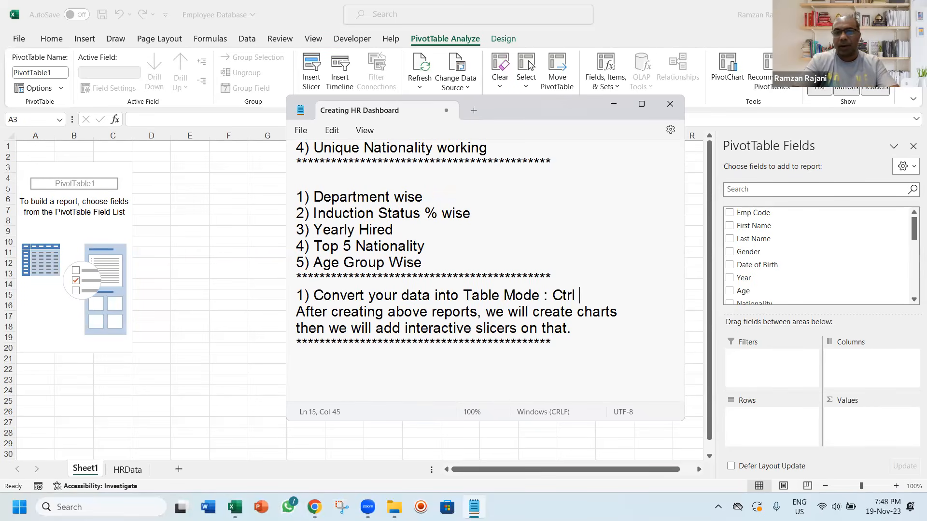
Copy the asterisk divider and paste it between the Table Mode item and the closing note about charts
key(Return)
key(Up)
key(shift+Up)
key(ctrl+c)
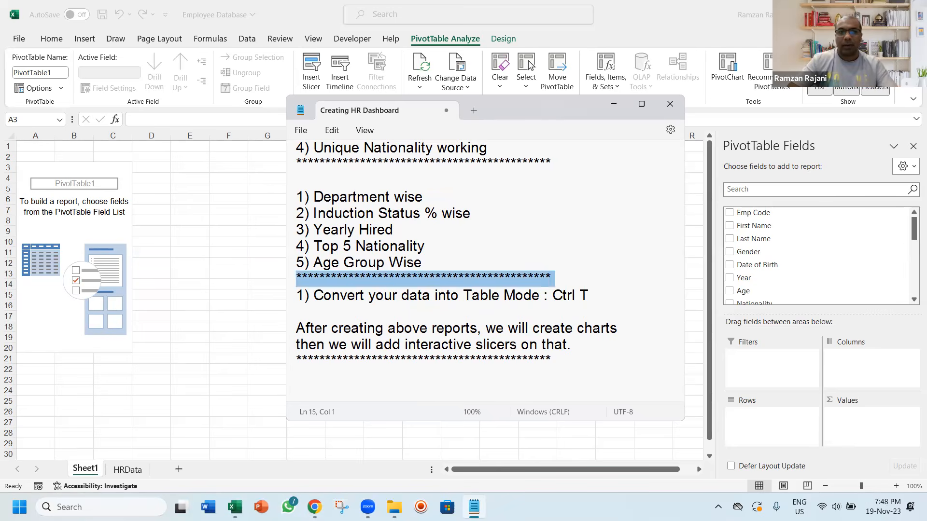
key(Down)
key(Down)
key(ctrl+v)
key(alt+f)
key(Escape)
Switch back to Excel and select cell B6 inside the empty PivotTable on Sheet1
key(alt+Tab)
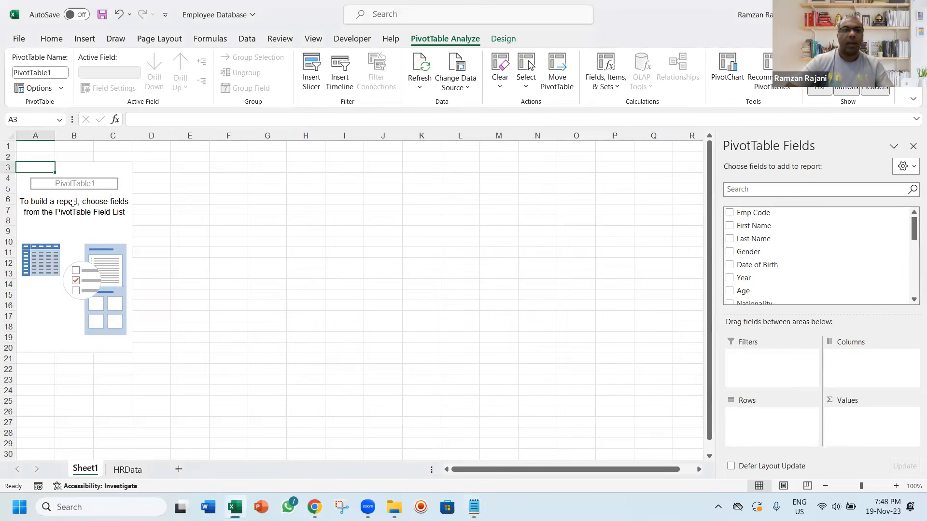
click(74, 204)
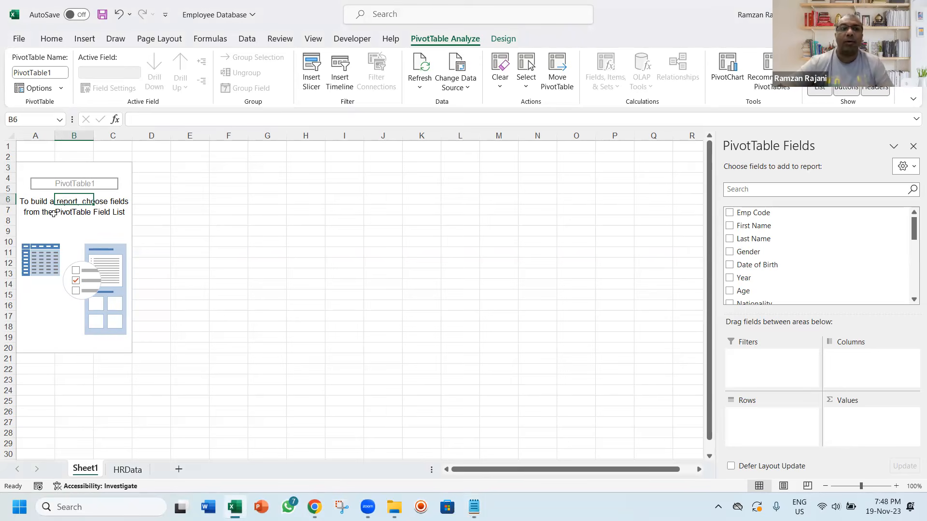
Add the First Name field to the empty PivotTable, trying it in Rows before placing it in Values as a count
click(54, 214)
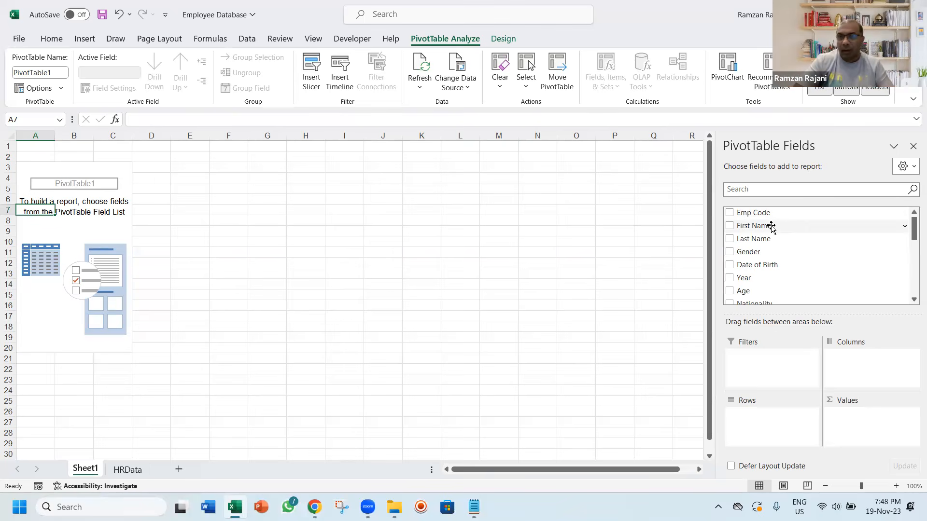
drag(770, 227, 762, 419)
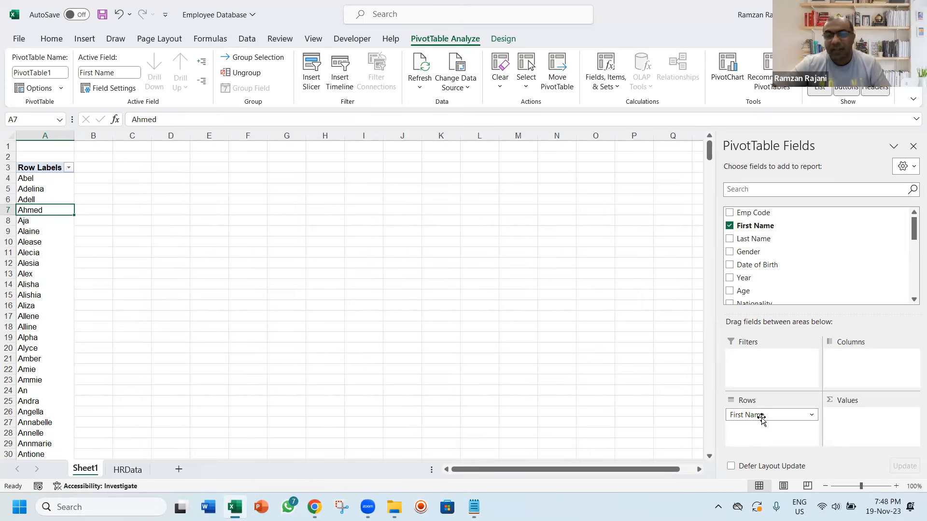
drag(761, 419, 837, 421)
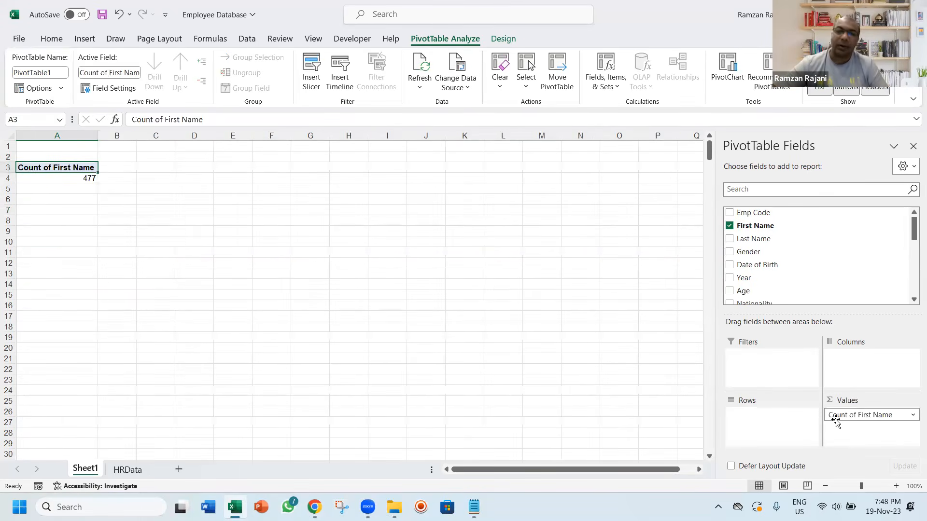
drag(836, 420, 788, 422)
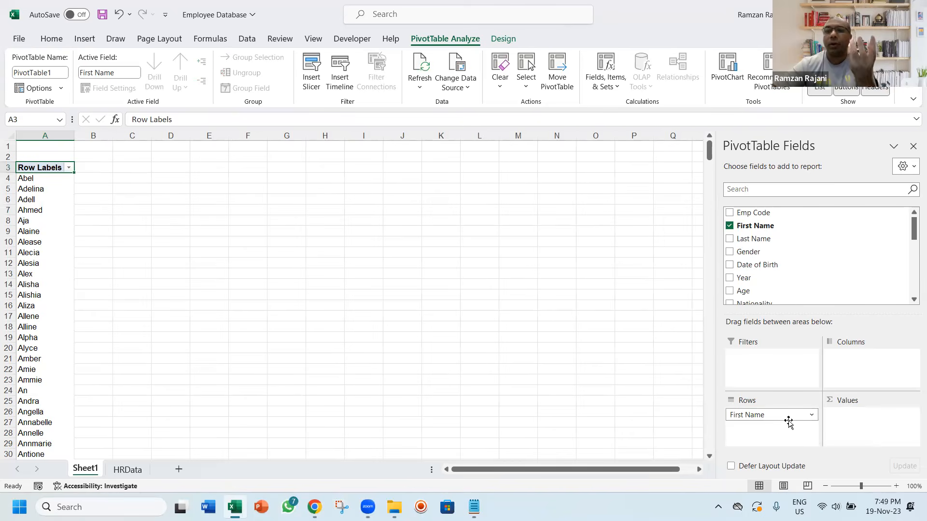
drag(788, 422, 837, 418)
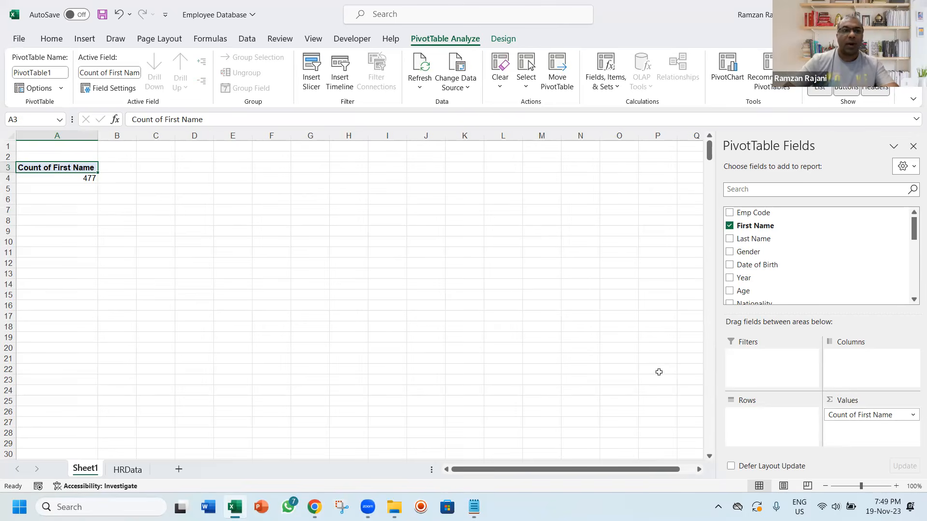
Rename the PivotTable's value header in cell A3 to "Headcount"
text(To)
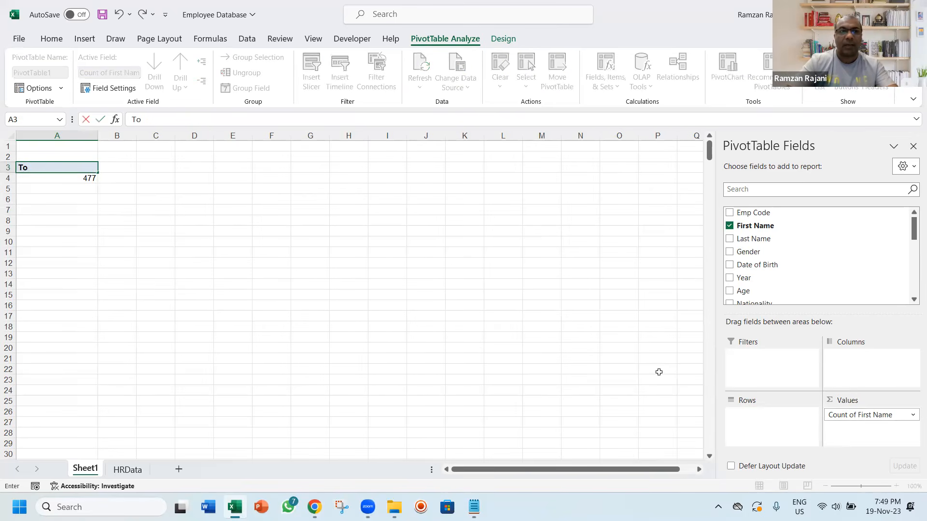
key(BackSpace)
key(BackSpace)
text(Head)
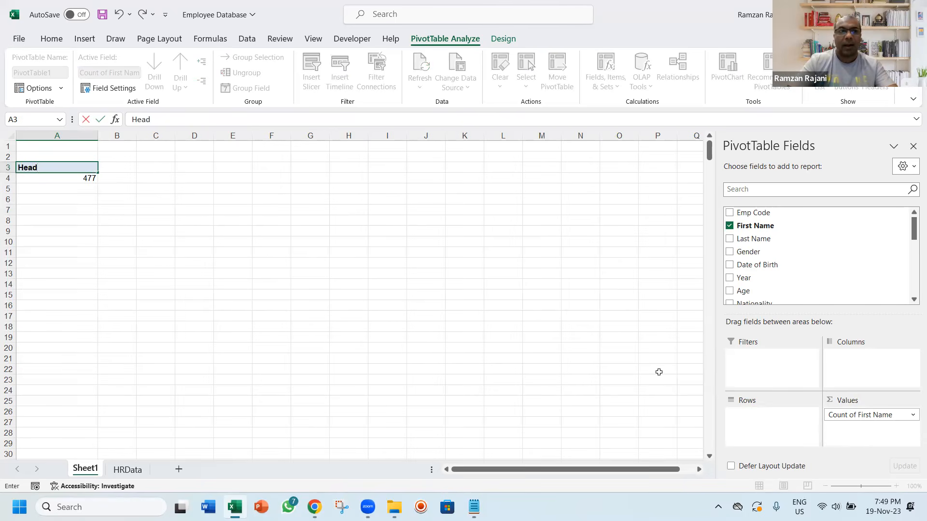
text(count)
key(Return)
Center the Headcount header and its value in cells A3:A4
key(shift+Up)
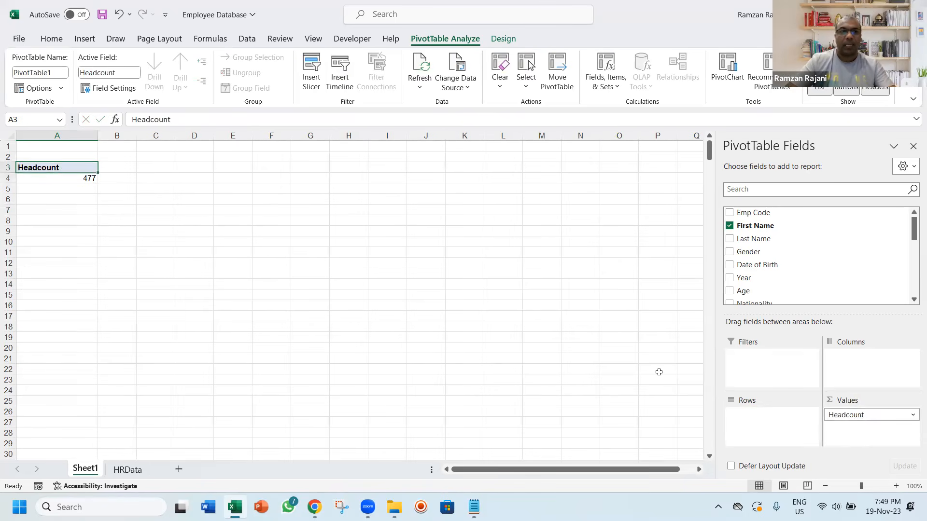
click(51, 39)
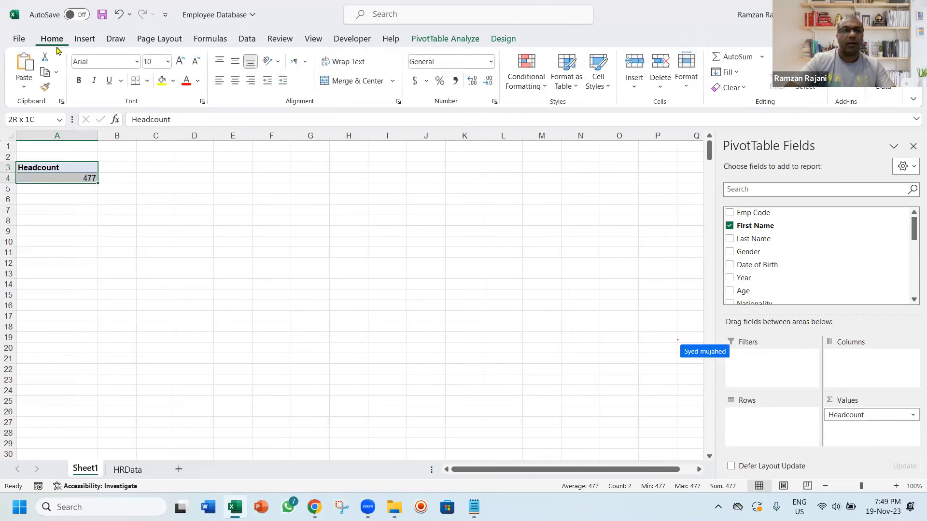
click(236, 81)
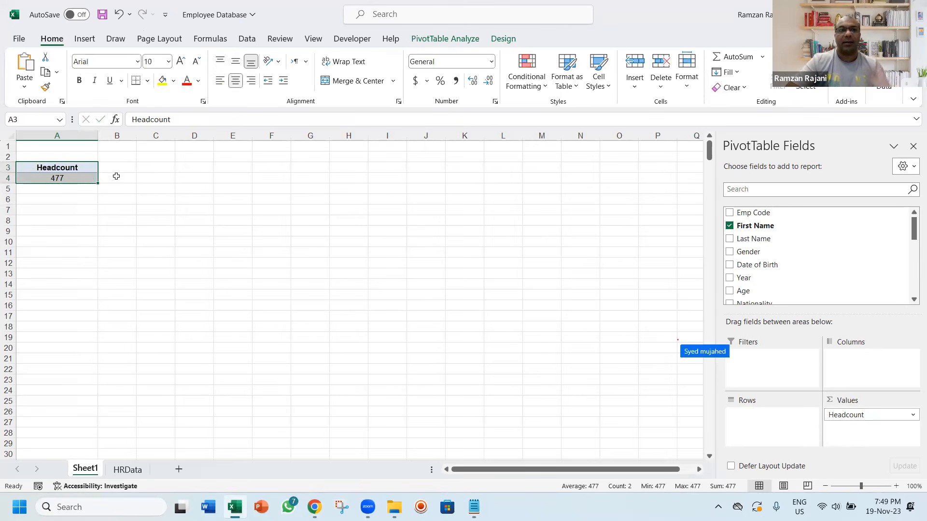
click(84, 179)
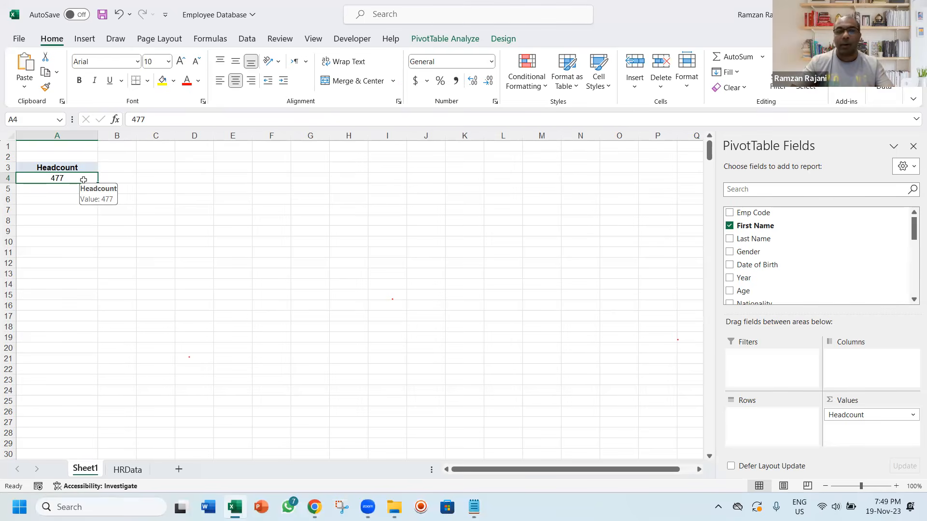
Check the last employee rows and the empty rows below the table on the HRData sheet, and return to Sheet1
key(ctrl+Page_Down)
key(ctrl+Left)
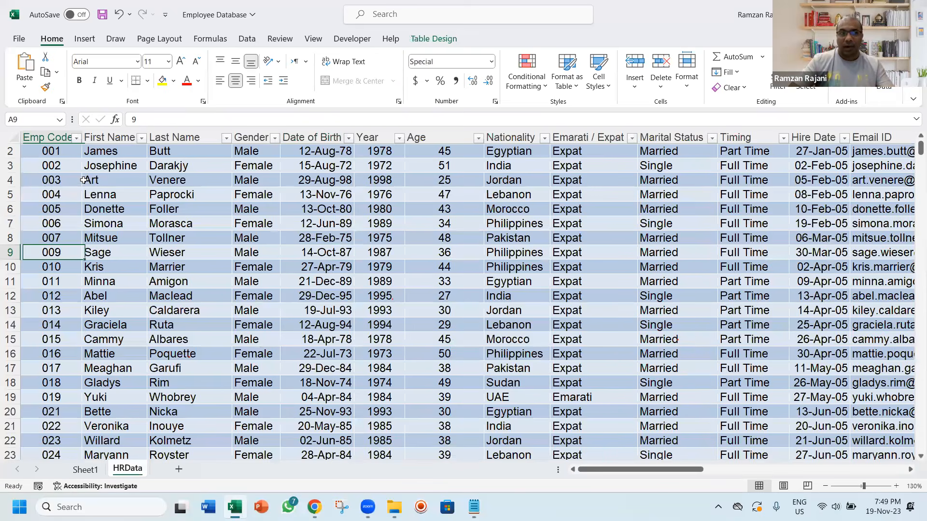
key(ctrl+Down)
key(Down)
key(Down)
key(Down)
key(Down)
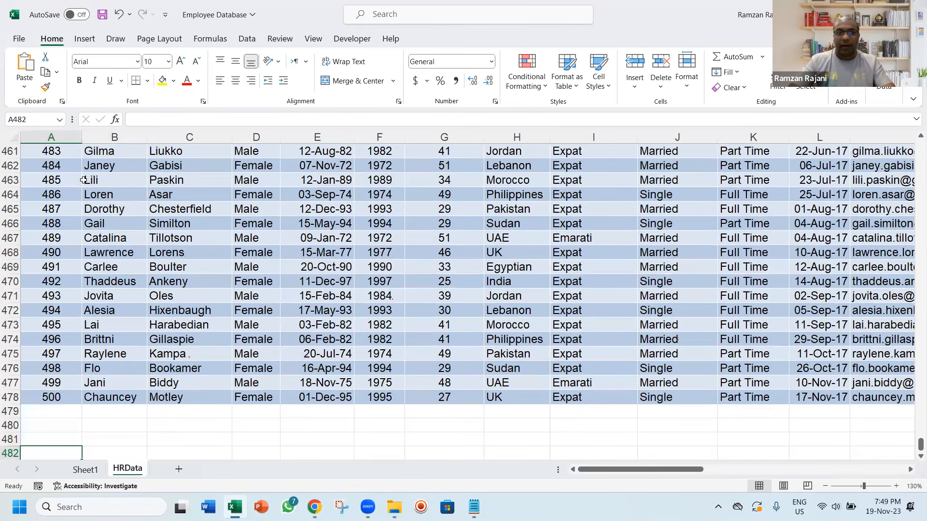
key(ctrl+Page_Up)
Refresh the Headcount PivotTable and widen column A beyond the header text
right_click(85, 179)
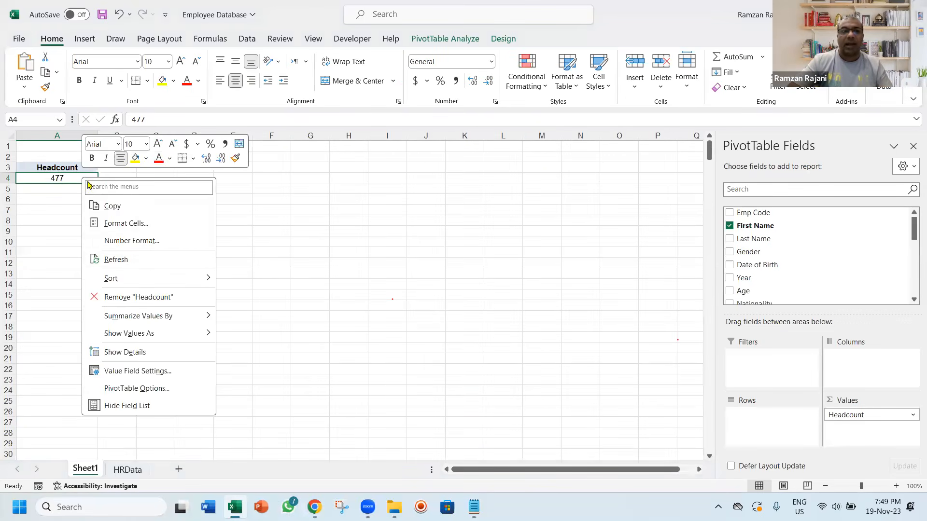
click(153, 259)
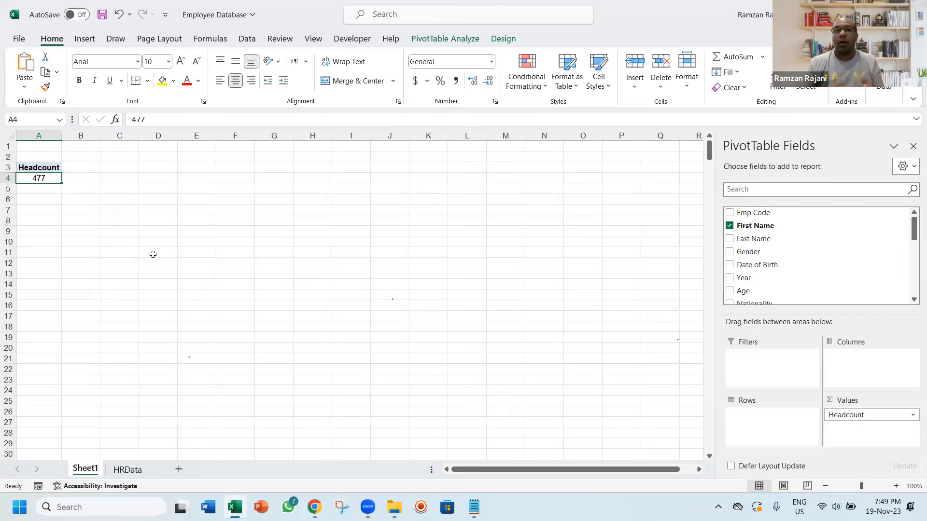
click(446, 38)
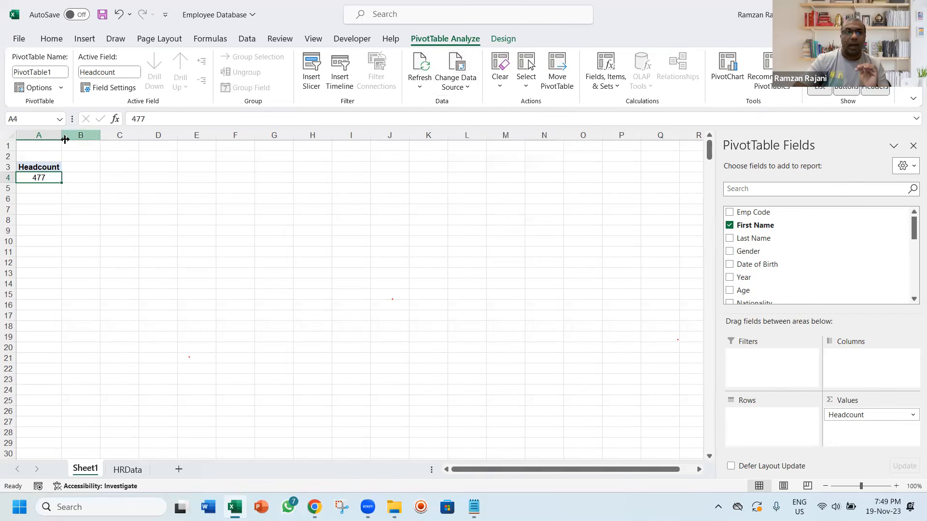
drag(62, 138, 91, 138)
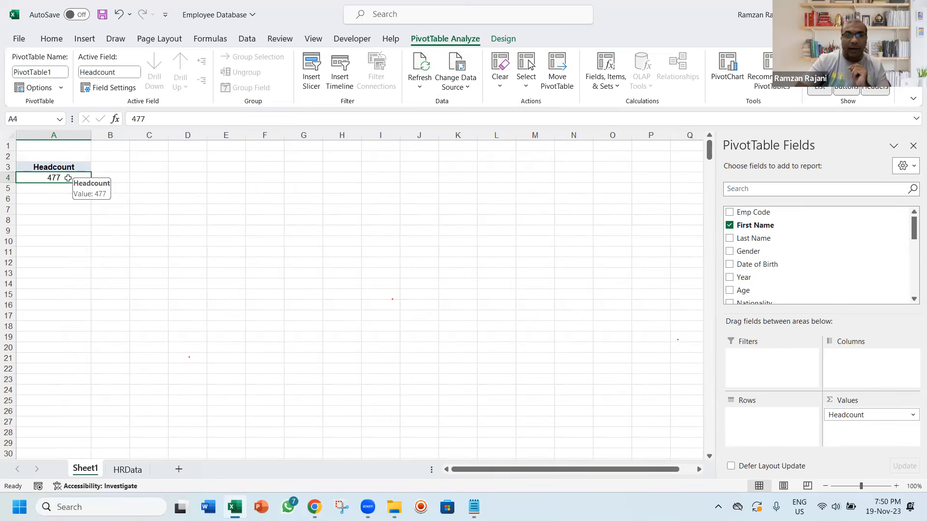
Turn off "Autofit column widths on update" in the PivotTable options and refresh the Headcount PivotTable
right_click(68, 178)
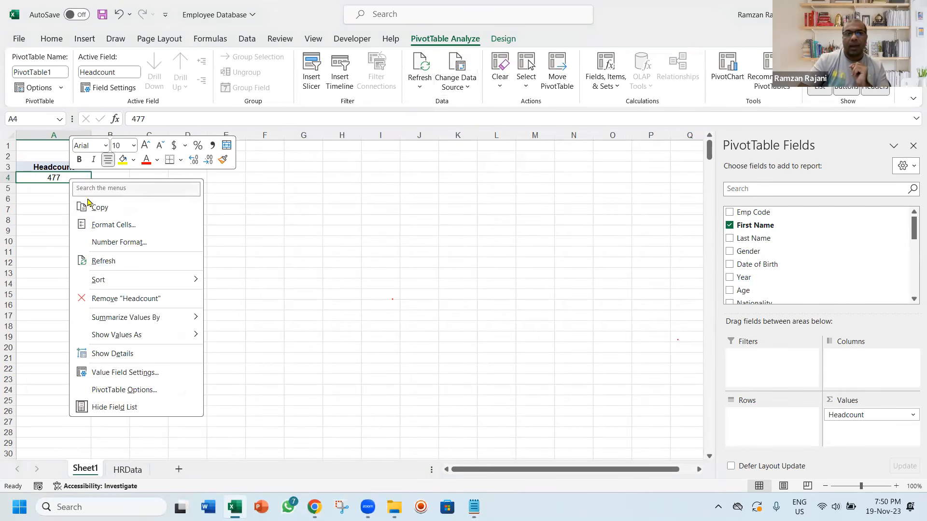
click(162, 395)
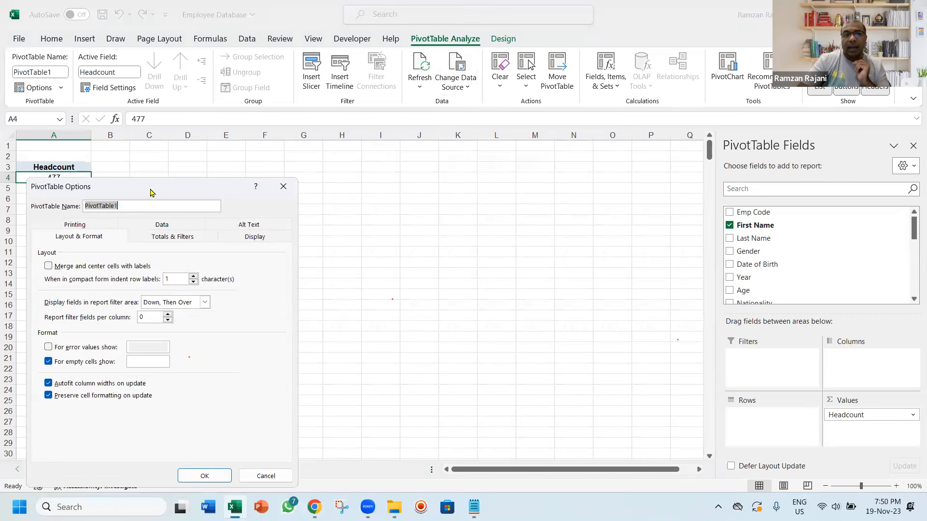
drag(150, 192, 288, 145)
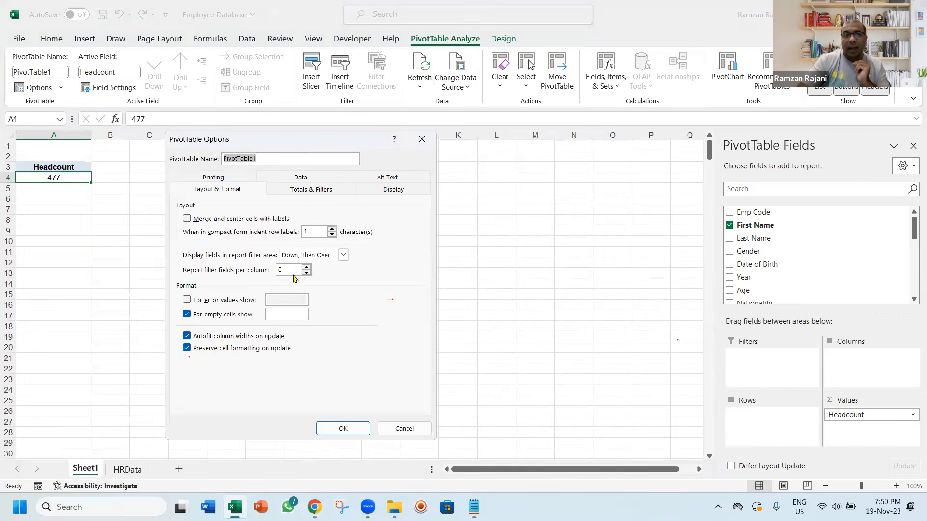
click(199, 338)
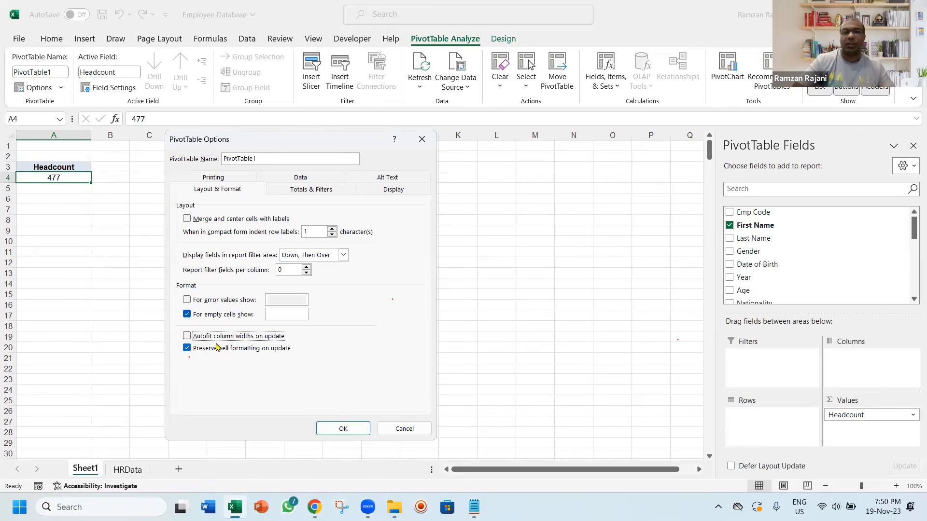
click(343, 429)
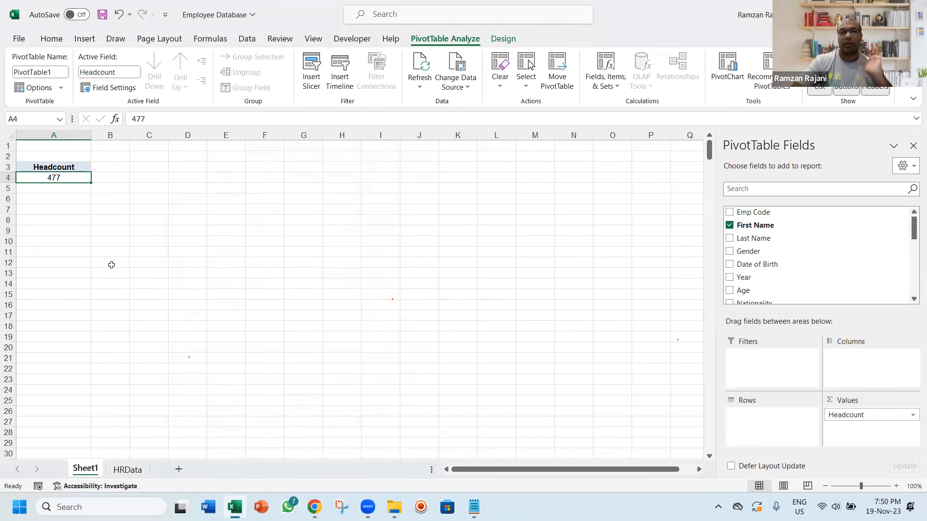
right_click(69, 178)
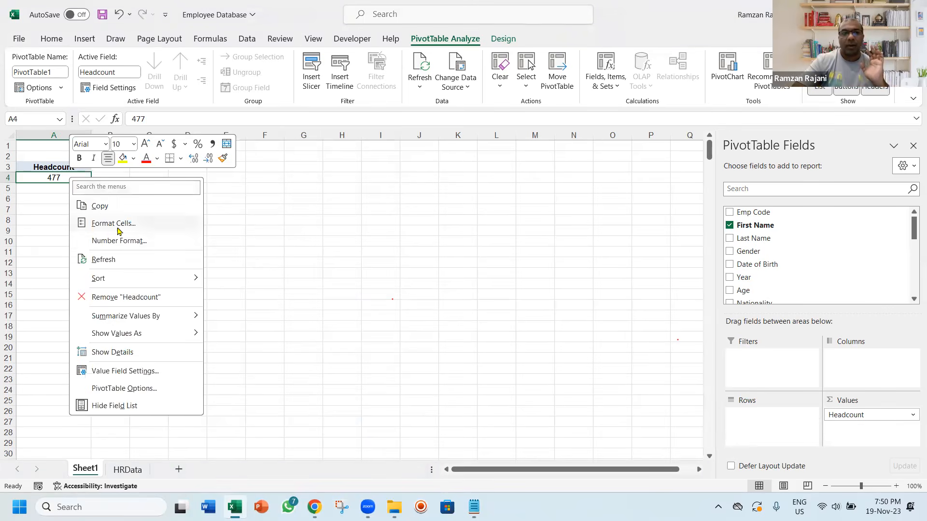
click(127, 254)
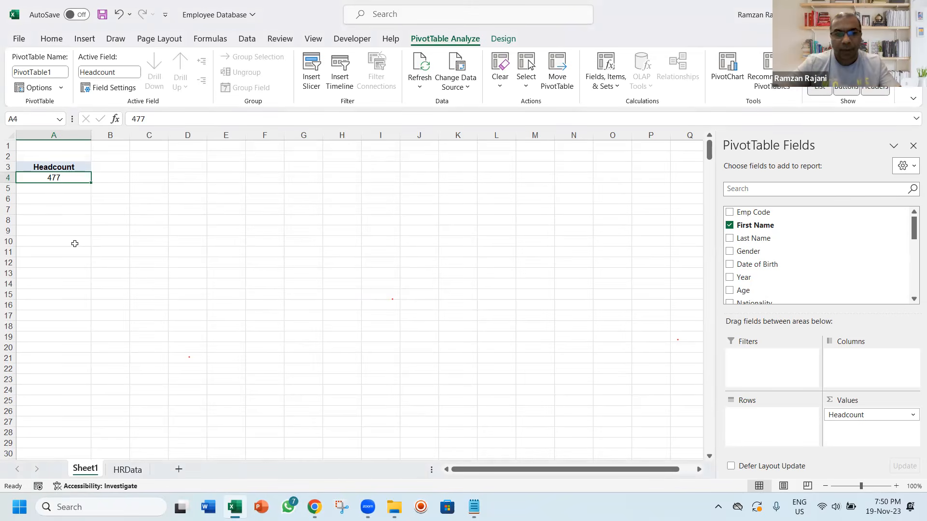
Switch to the Notepad plan and highlight the "2) Male & Female Count" line as the report that follows Total Headcount
key(alt+Tab)
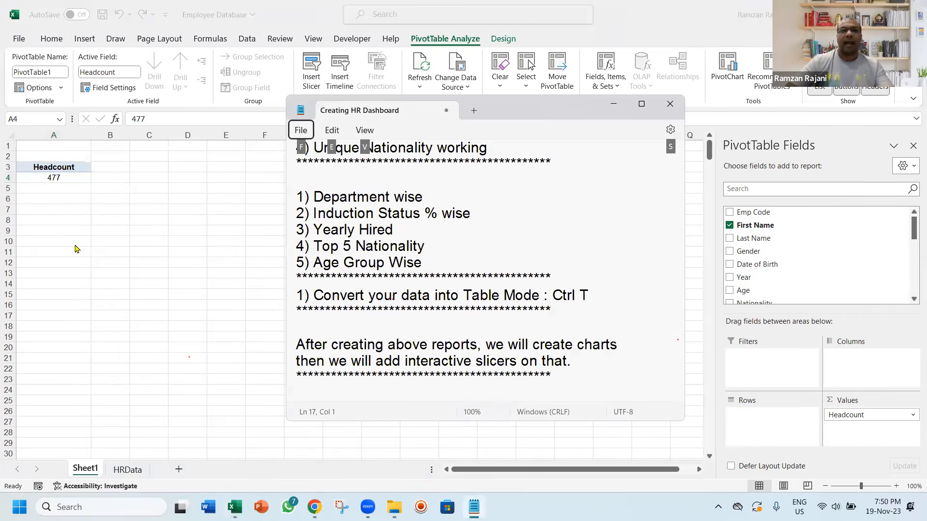
key(Escape)
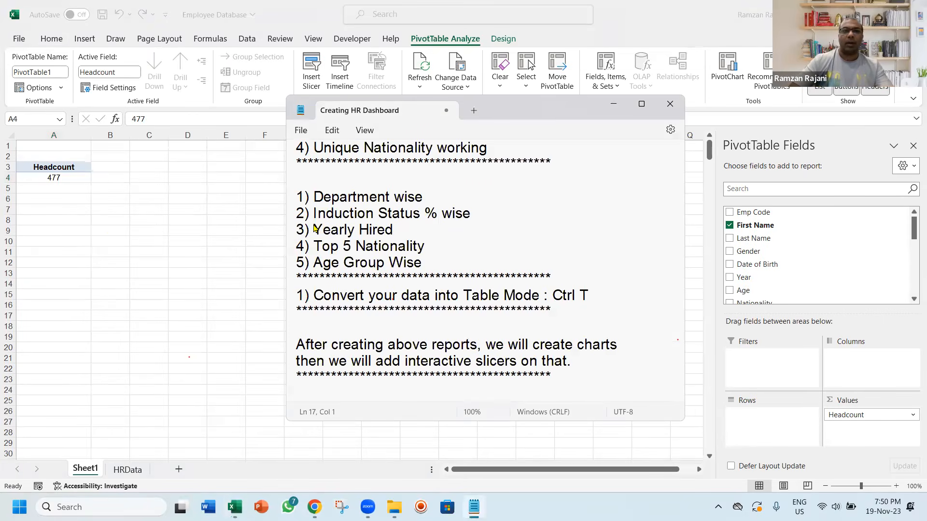
click(497, 180)
key(Up)
key(Up)
key(Up)
key(Up)
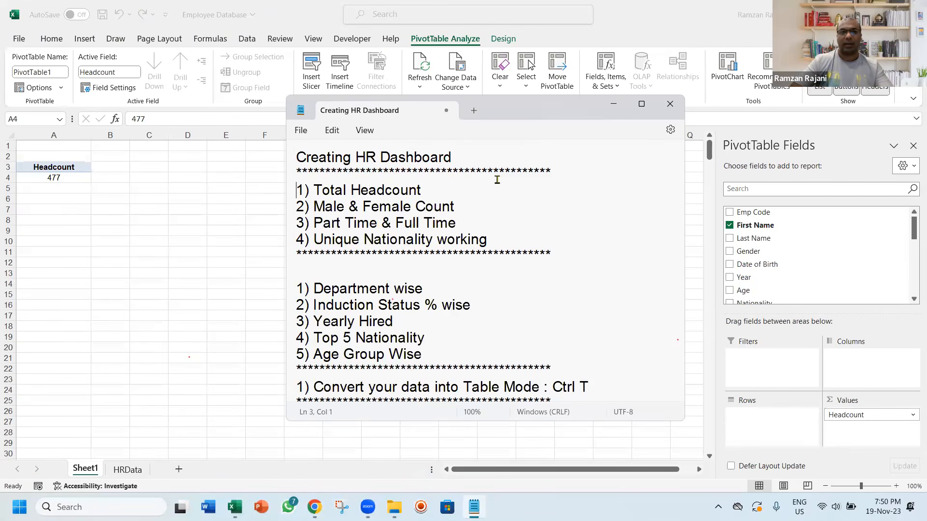
key(shift+Down)
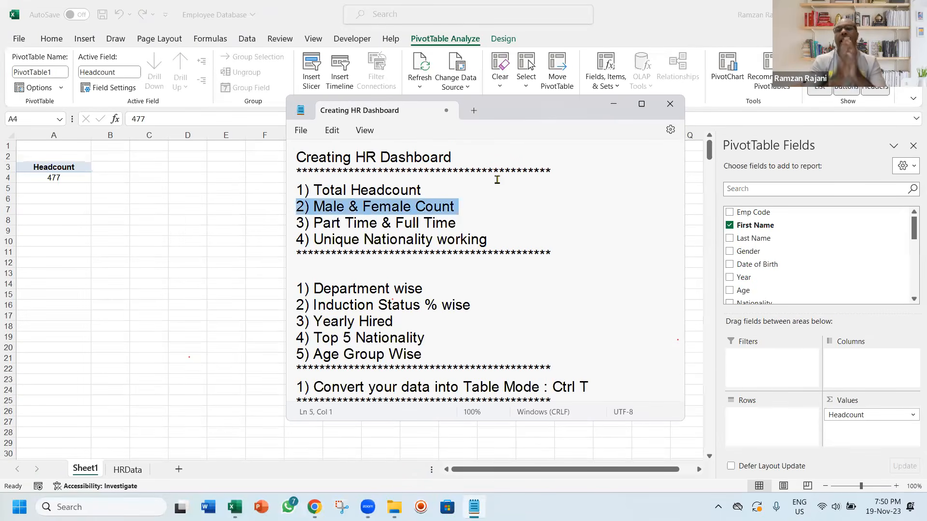
Switch back to Excel, copy the Headcount PivotTable from A3:A4 to cell C3, and autofit column C
key(alt+Tab)
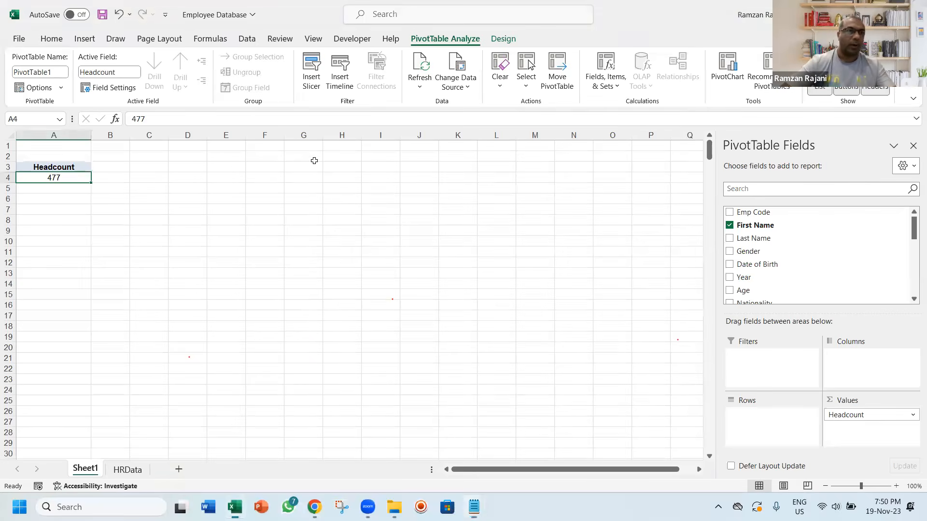
click(84, 167)
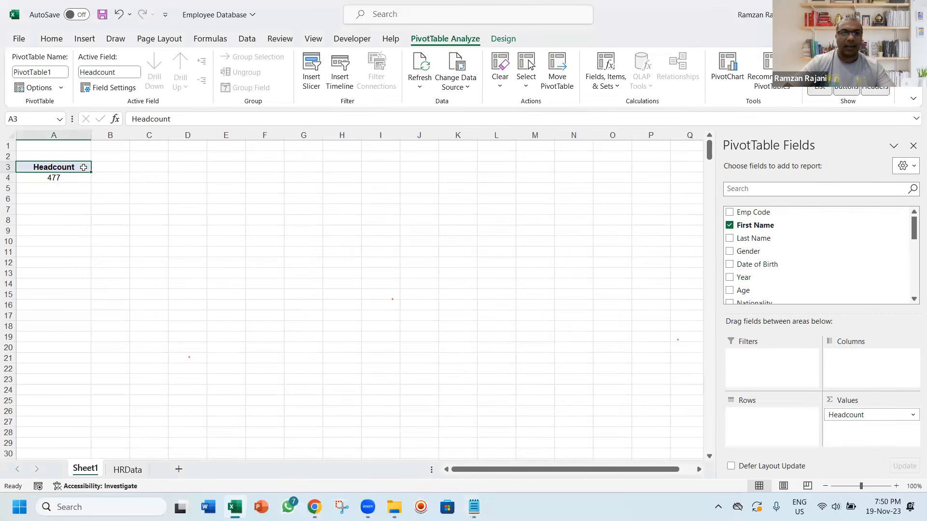
key(shift+Down)
key(ctrl+c)
key(Right)
key(Right)
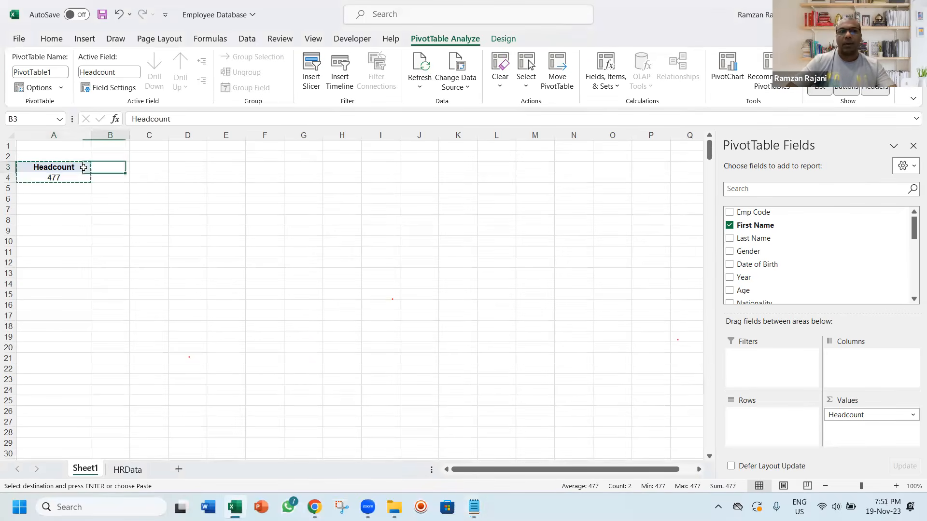
key(ctrl+v)
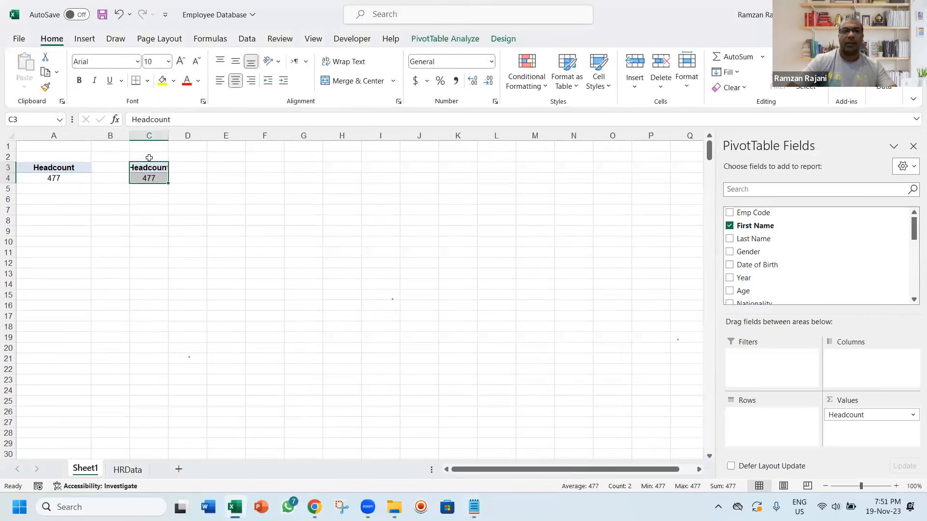
double_click(167, 135)
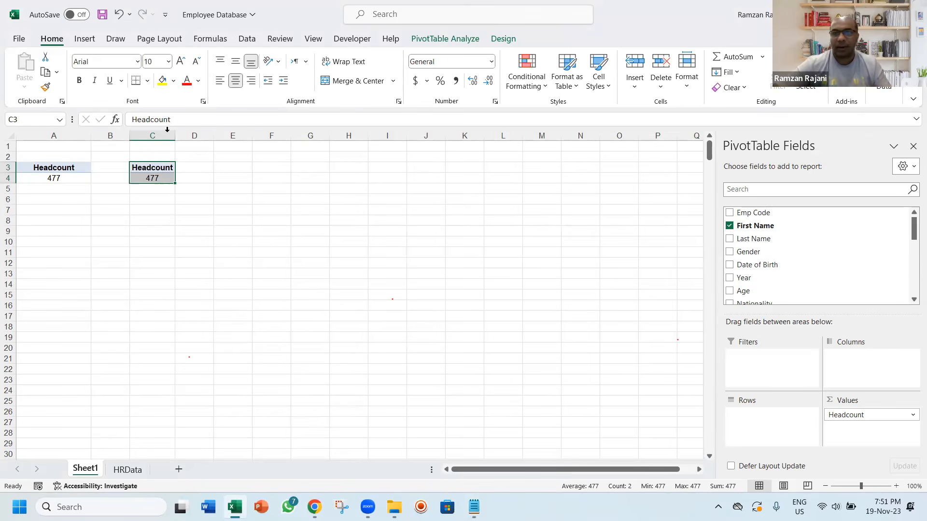
Remove First Name from the copied PivotTable at C3, add Gender as both rows and a count value, and autofit column D
click(729, 226)
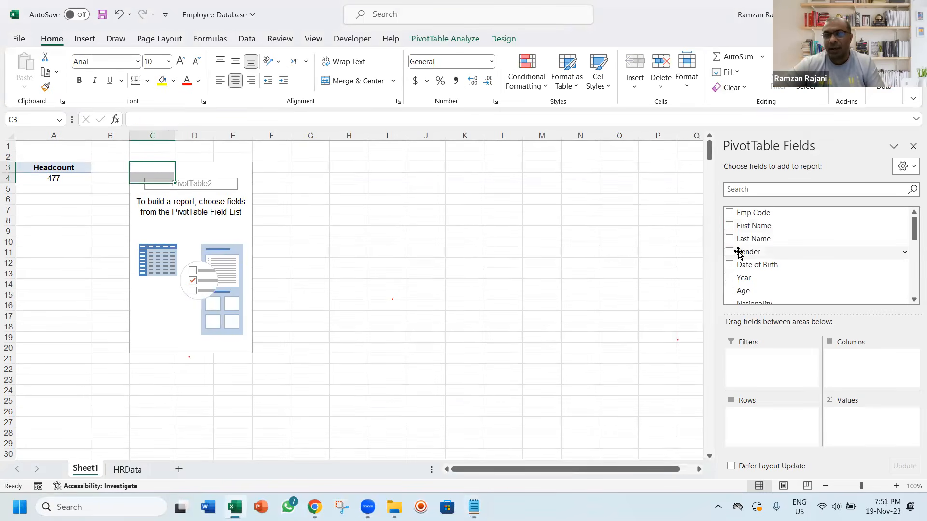
drag(738, 253, 757, 430)
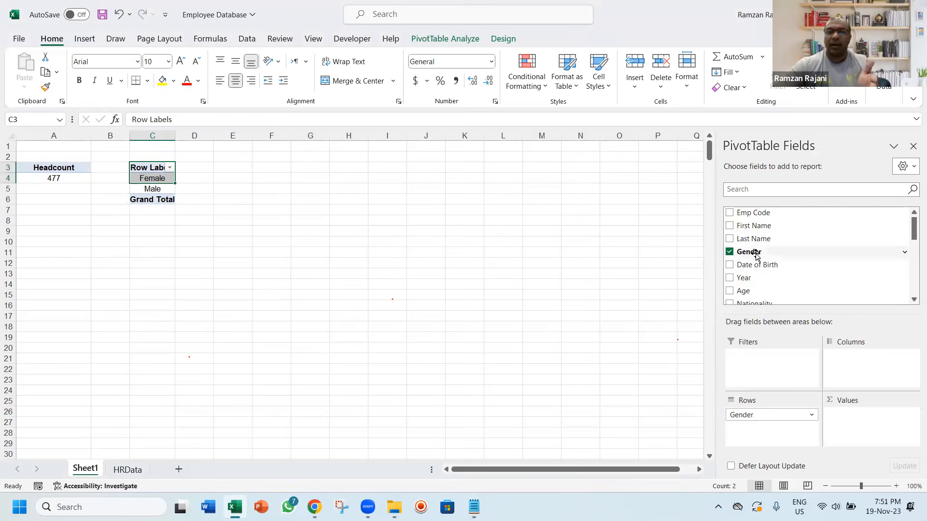
drag(756, 255, 858, 438)
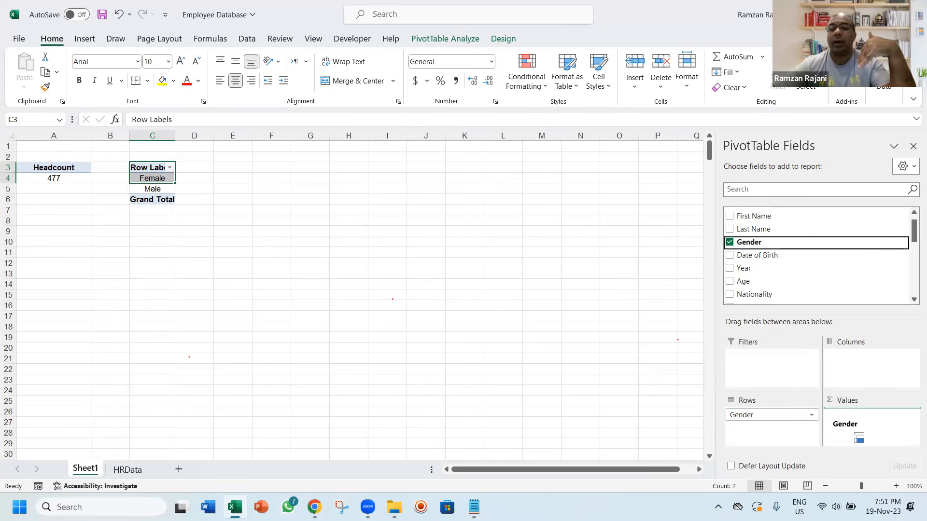
drag(858, 437, 847, 429)
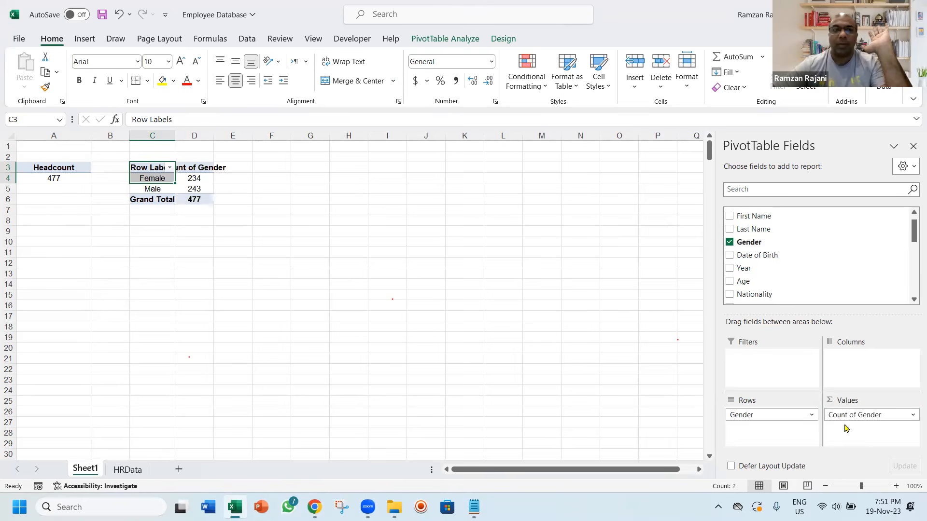
double_click(211, 137)
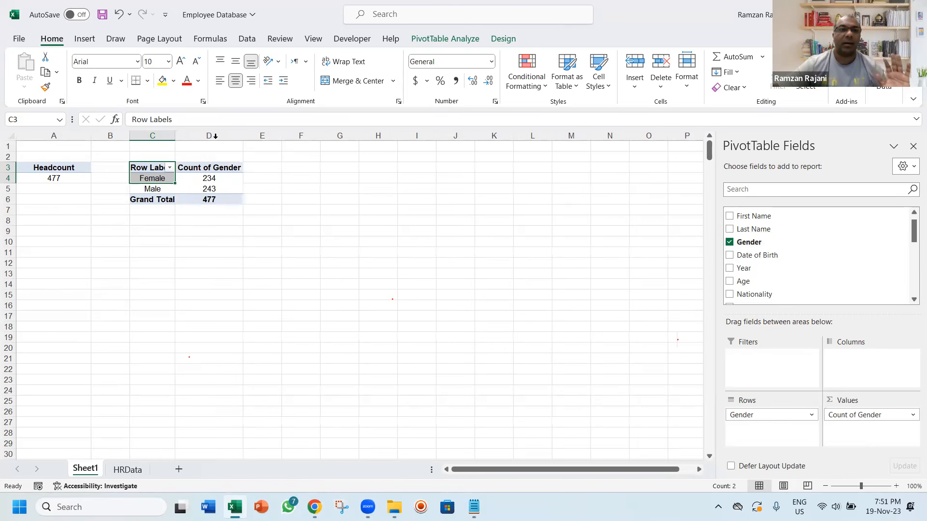
Rename the gender PivotTable's headers to "Gender" in C3 and "Count" in D3
click(140, 167)
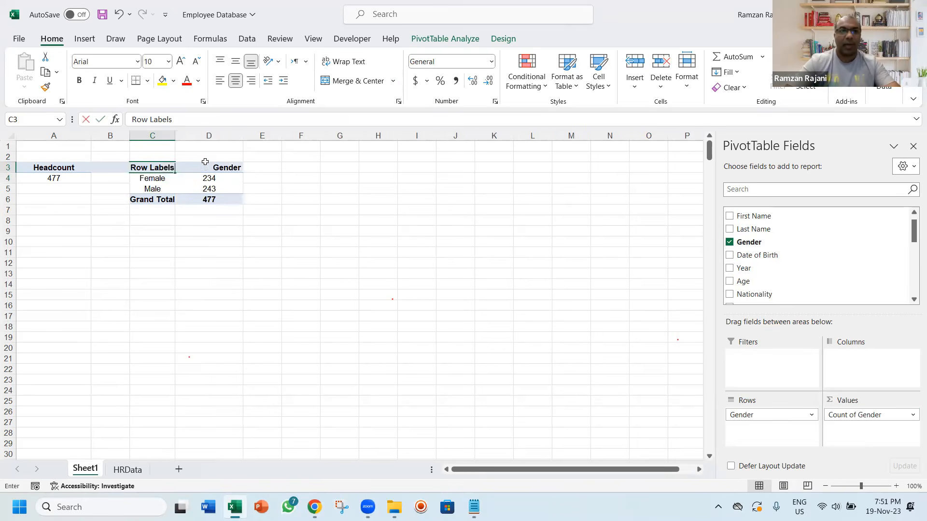
text(Gender)
click(205, 164)
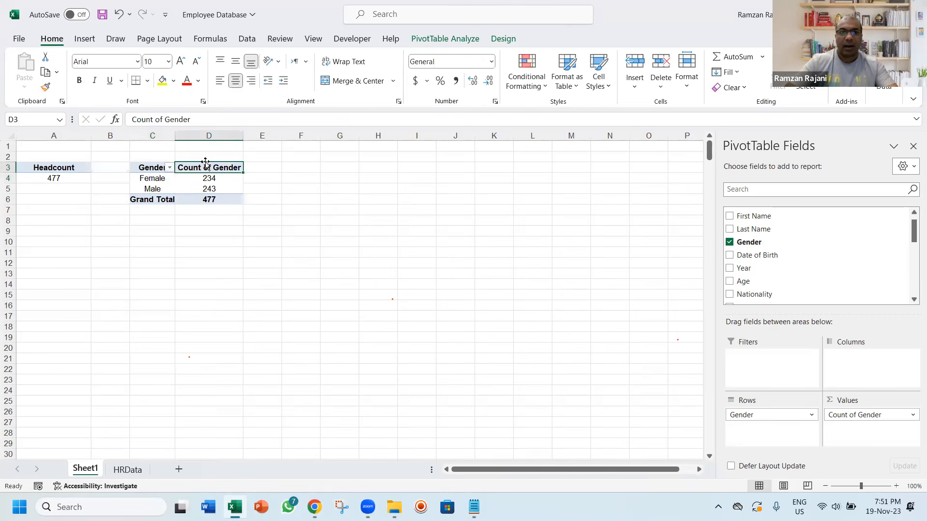
key(F2)
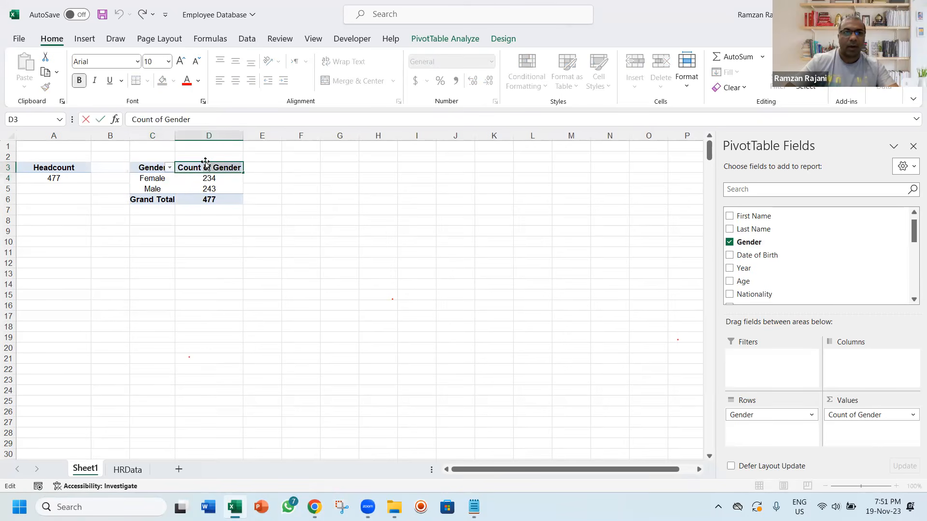
key(BackSpace)
key(Return)
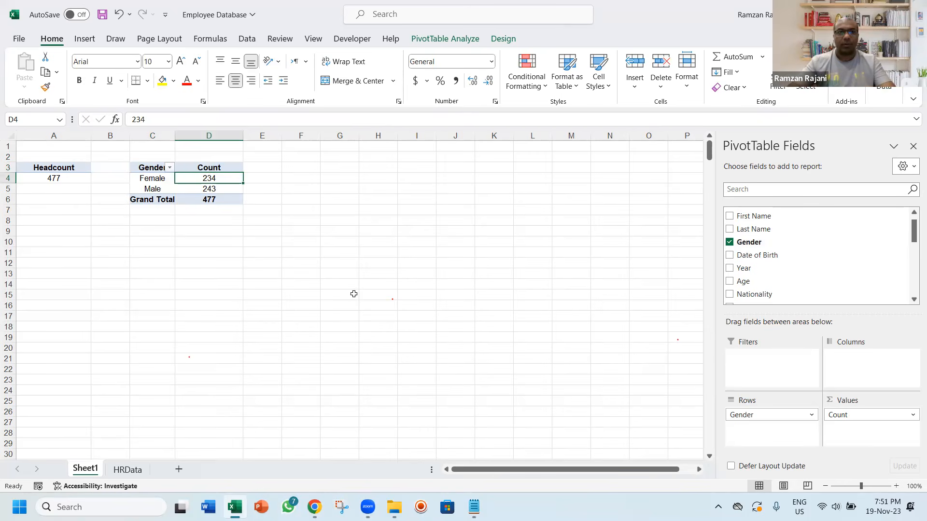
Copy the whole gender PivotTable to cell F3 and autofit columns F and G
key(ctrl+a)
key(ctrl+c)
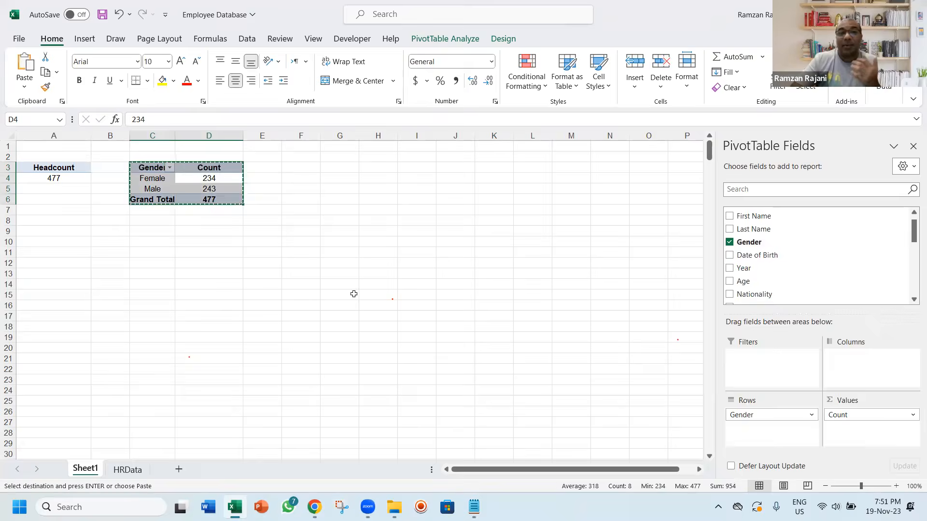
key(Right)
key(Up)
key(Right)
key(Return)
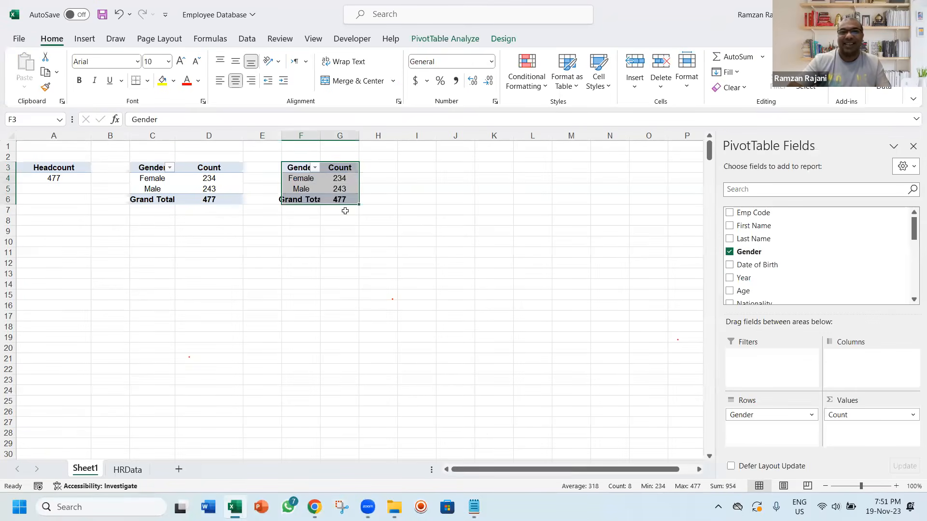
double_click(320, 135)
double_click(371, 138)
click(315, 183)
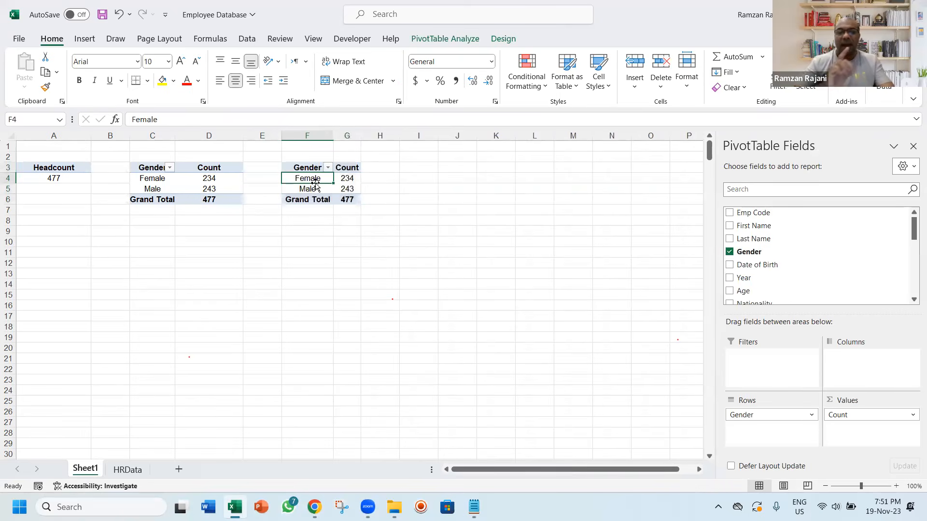
Switch to the Notepad plan and highlight the "3) Part Time & Full Time" line as the report that follows Male & Female Count
key(alt+Tab)
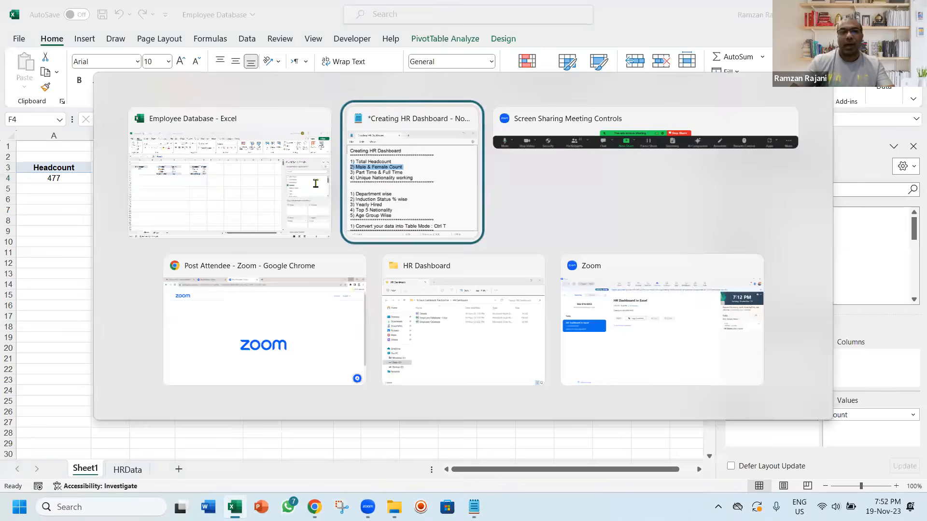
key(shift+Right)
key(shift+Right)
key(shift+Right)
key(shift+Right)
key(shift+Right)
key(shift+Right)
key(shift+Right)
key(shift+Right)
key(shift+Right)
key(shift+Right)
key(shift+Right)
key(shift+Right)
key(shift+Right)
key(shift+Right)
key(shift+Right)
key(shift+Right)
key(shift+Right)
key(shift+Right)
key(shift+Right)
key(shift+Right)
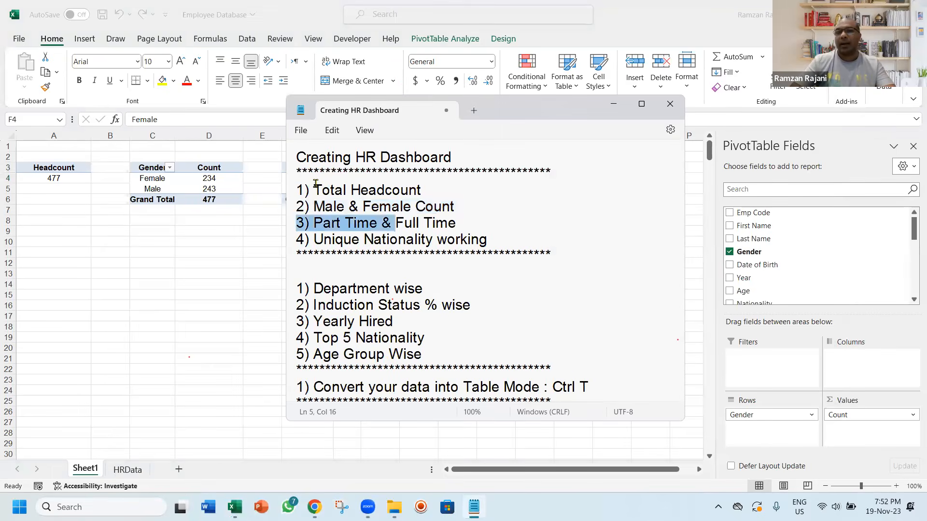
Switch back to Excel, replace Gender with Timing as rows and count value in the PivotTable at F3, and autofit column G
key(alt+Tab)
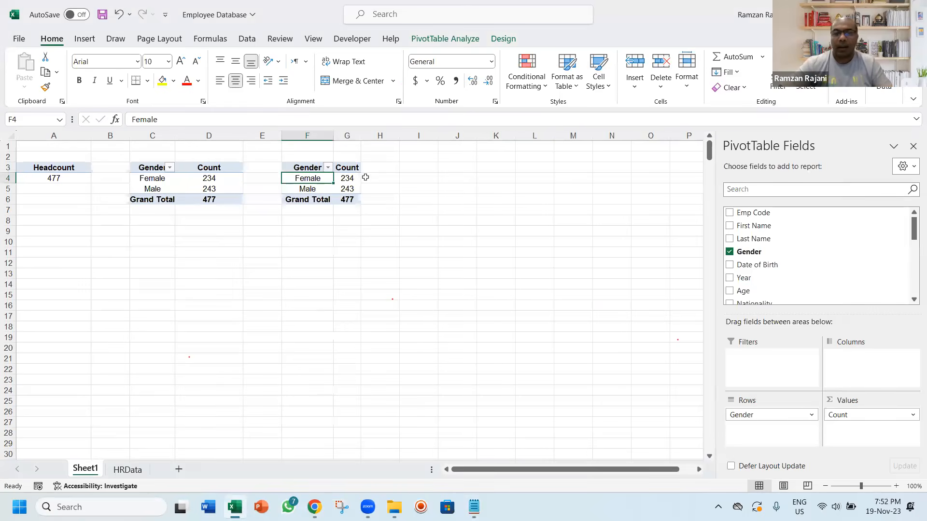
click(729, 252)
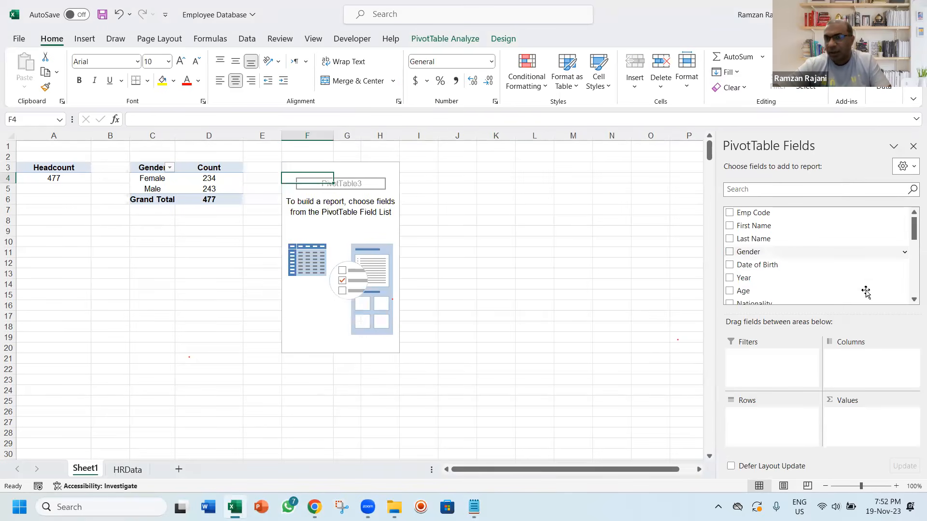
click(912, 302)
click(912, 301)
click(912, 301)
click(912, 301)
click(912, 302)
click(913, 302)
click(912, 301)
click(912, 302)
click(913, 302)
click(912, 302)
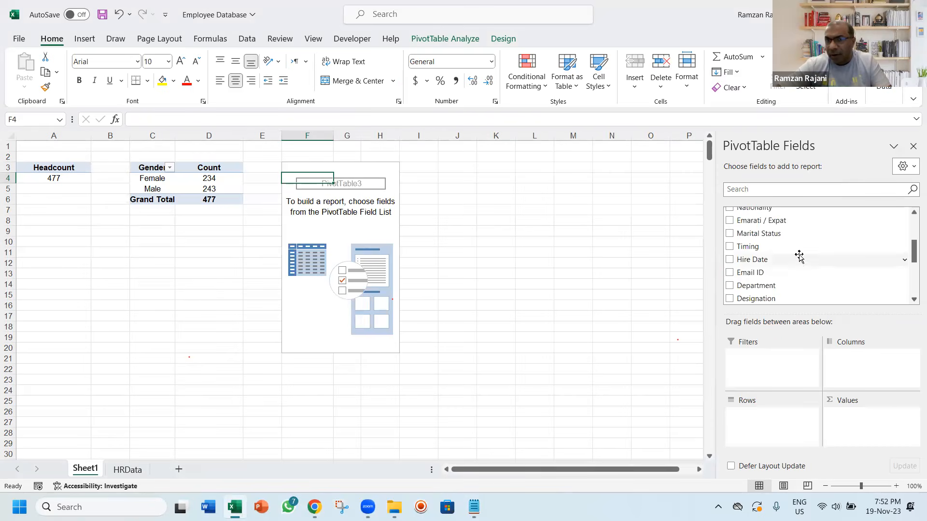
drag(762, 248, 763, 416)
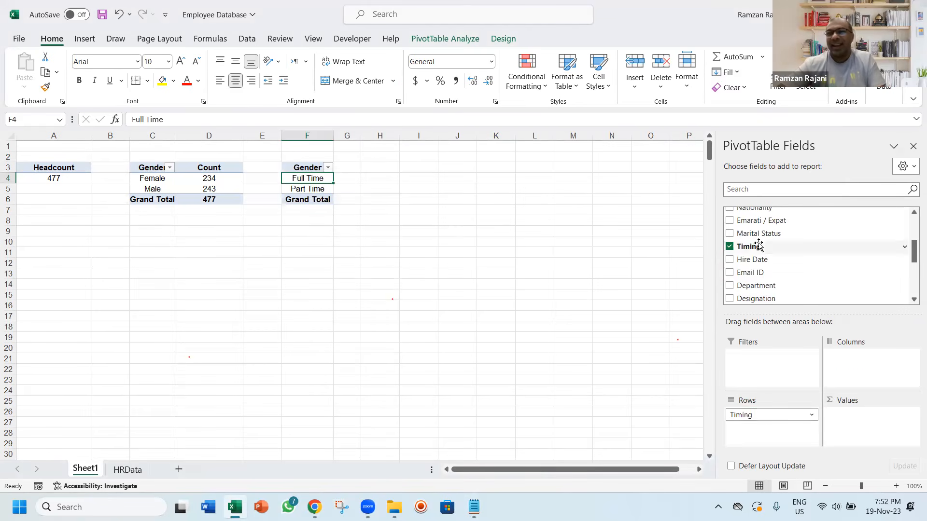
drag(757, 252, 861, 431)
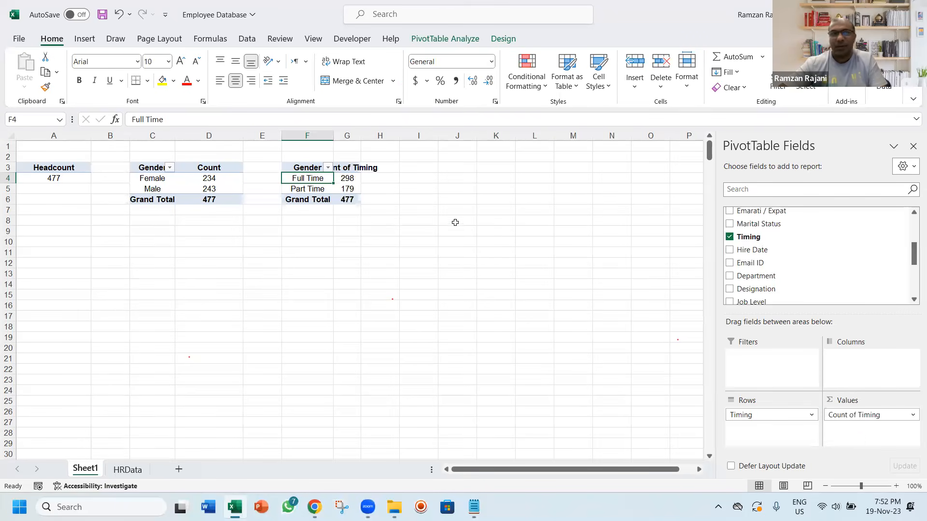
double_click(360, 135)
Rename the timing PivotTable's headers to "Time" in F3 and "Count" in G3
double_click(309, 167)
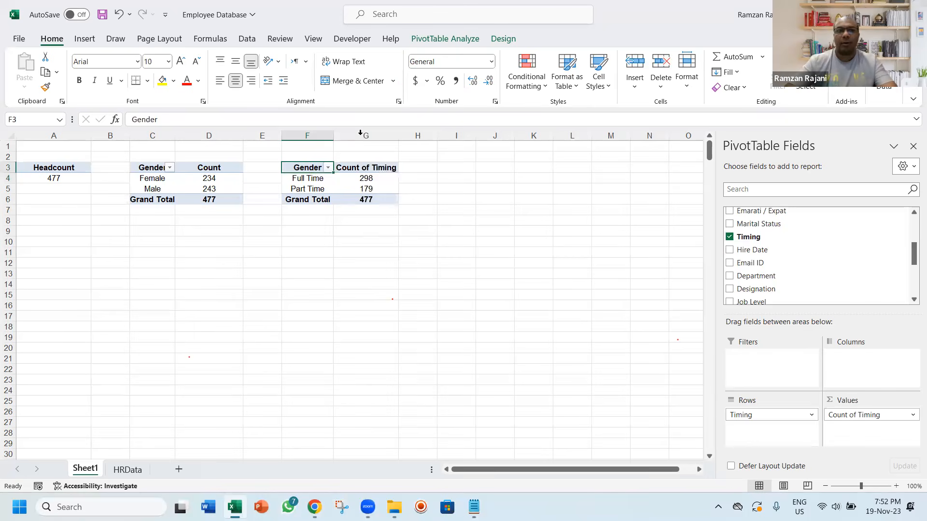
text(Time)
key(Tab)
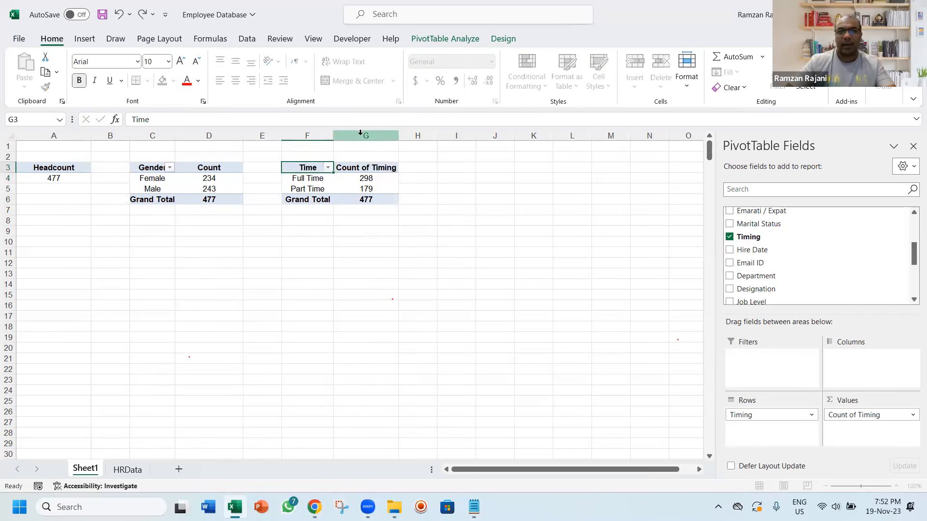
text(Count)
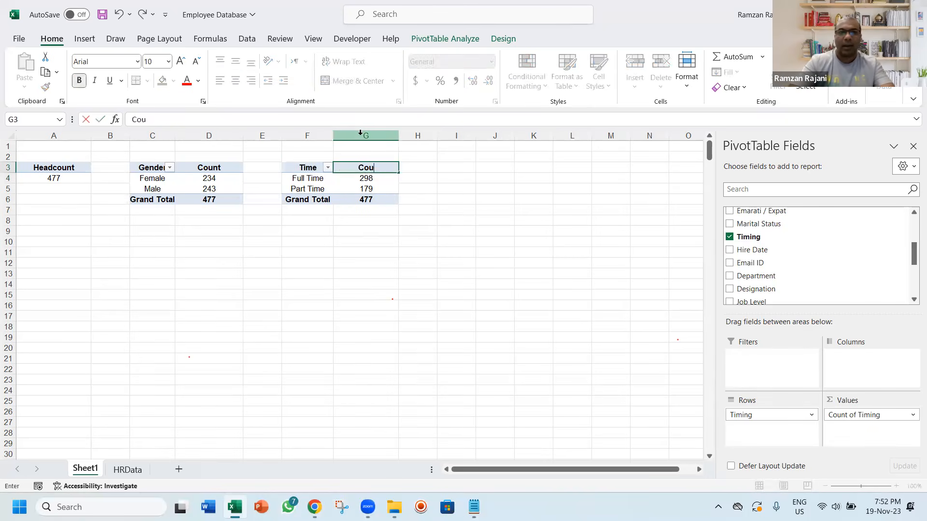
key(Return)
Apply the red Medium table style to the Gender PivotTable and the green Medium style to the Time PivotTable
key(Left)
key(Left)
key(Left)
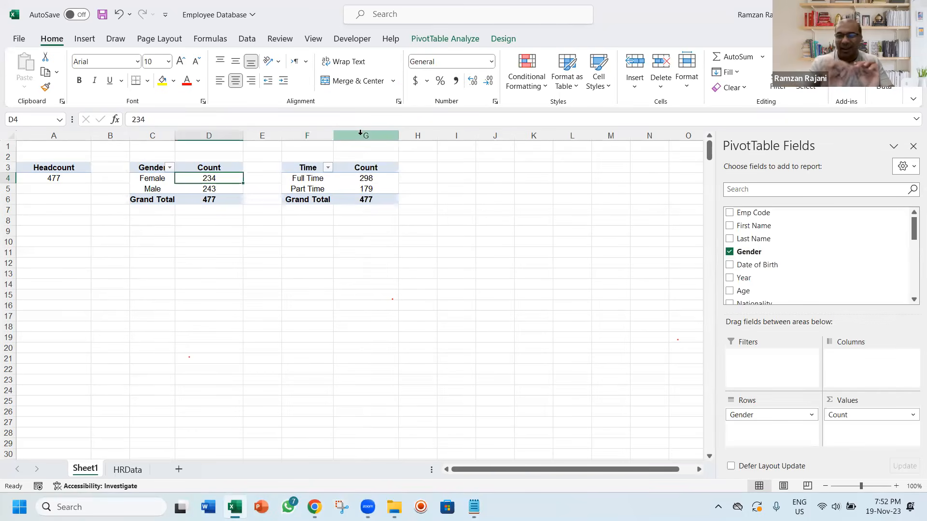
click(565, 91)
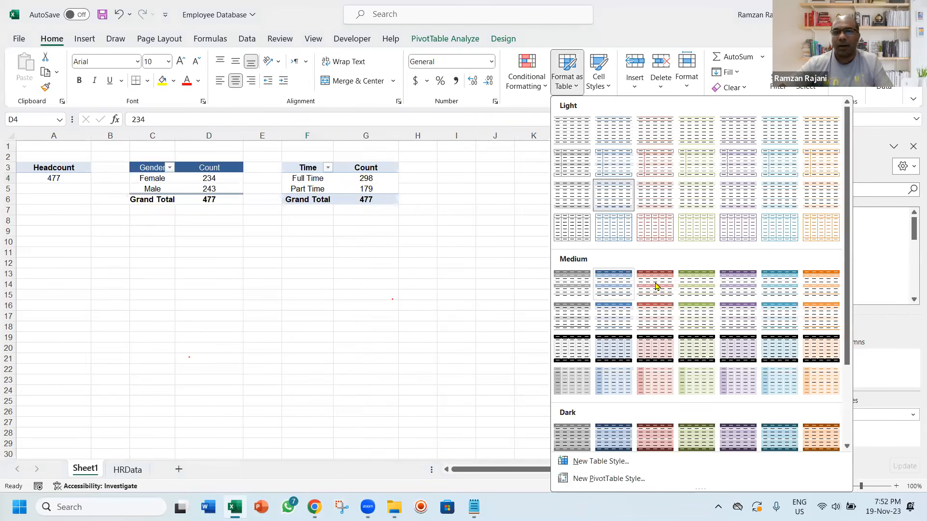
click(376, 181)
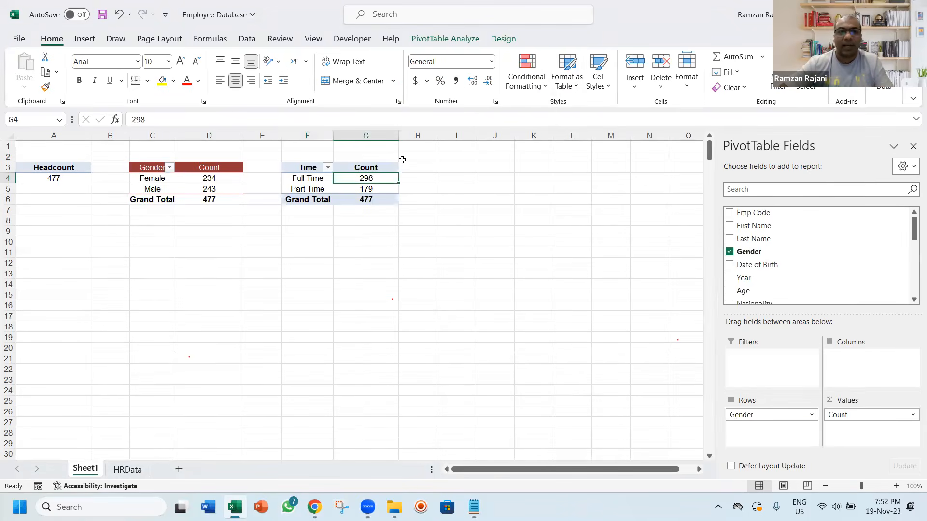
click(562, 92)
click(689, 280)
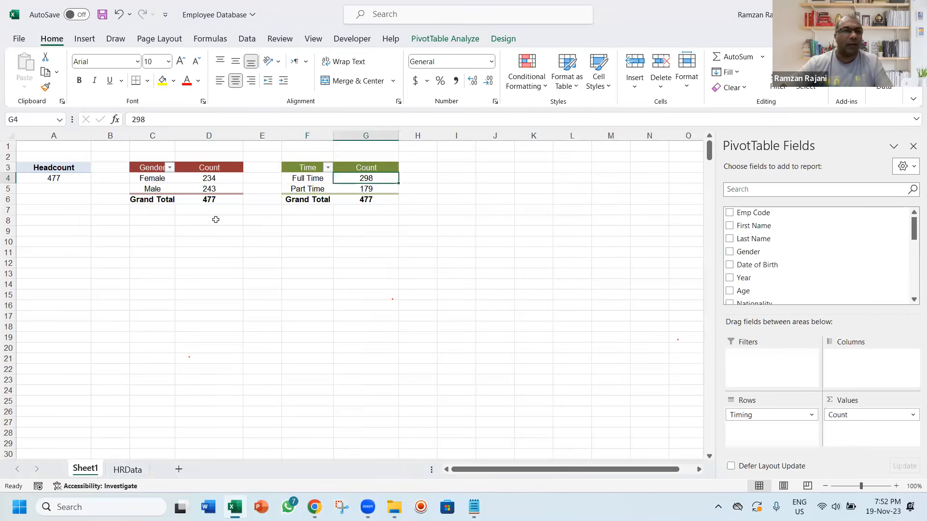
Apply the blue Medium table style to the Headcount PivotTable and save the workbook
click(73, 171)
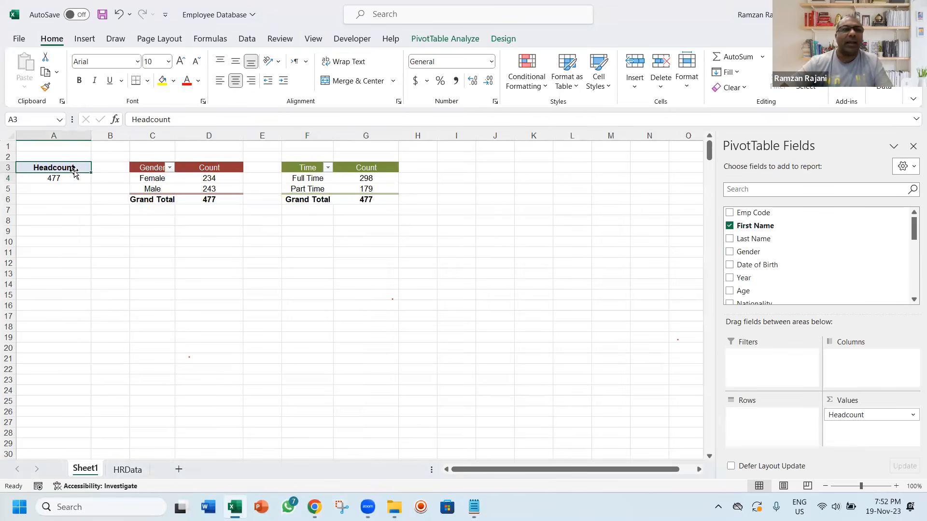
click(563, 79)
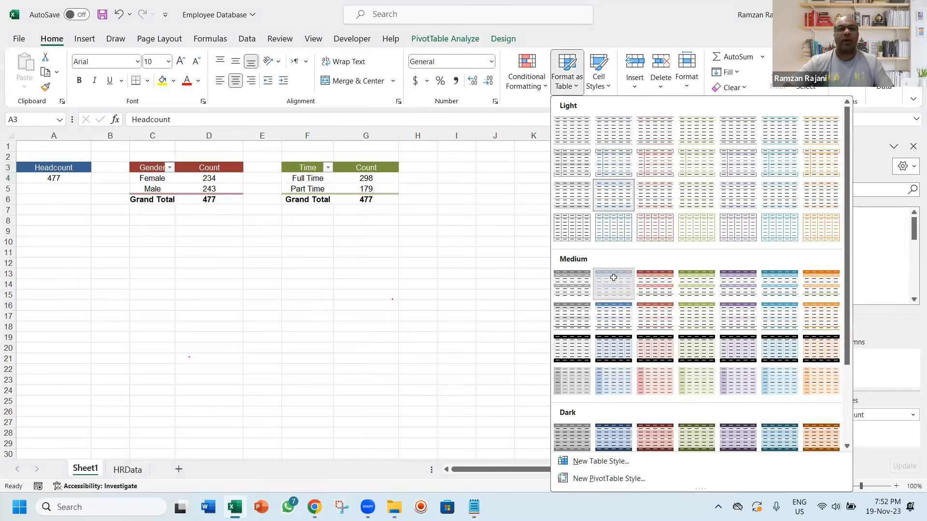
click(613, 278)
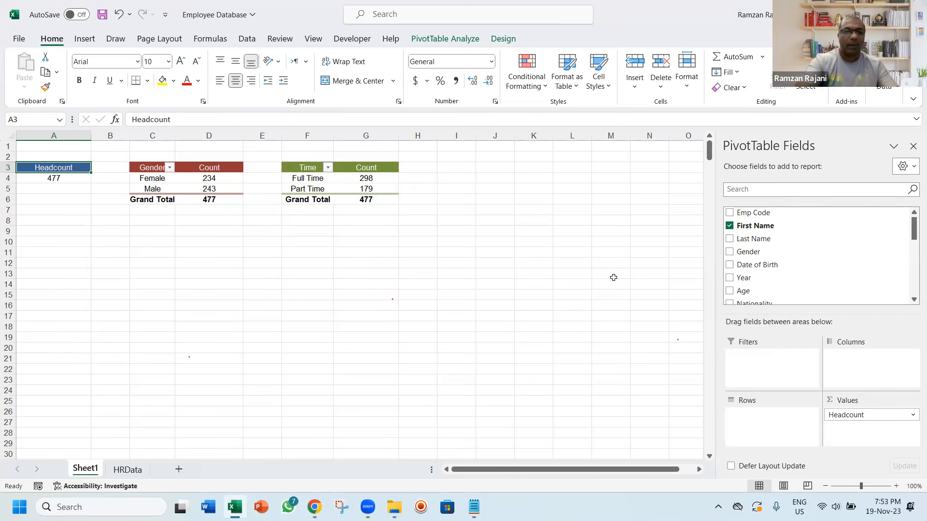
key(ctrl+s)
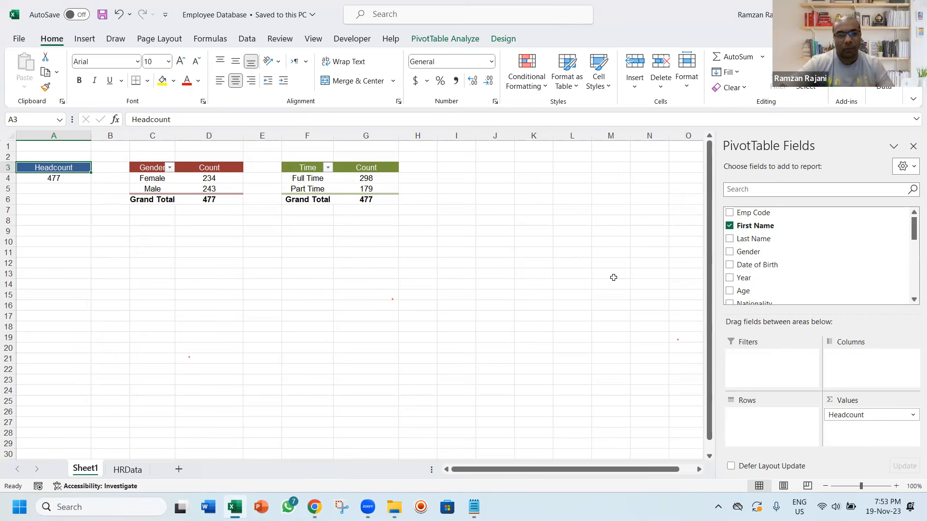
Switch to the Notepad plan and delete the word "working" from the "4) Unique Nationality working" line
key(alt+Tab)
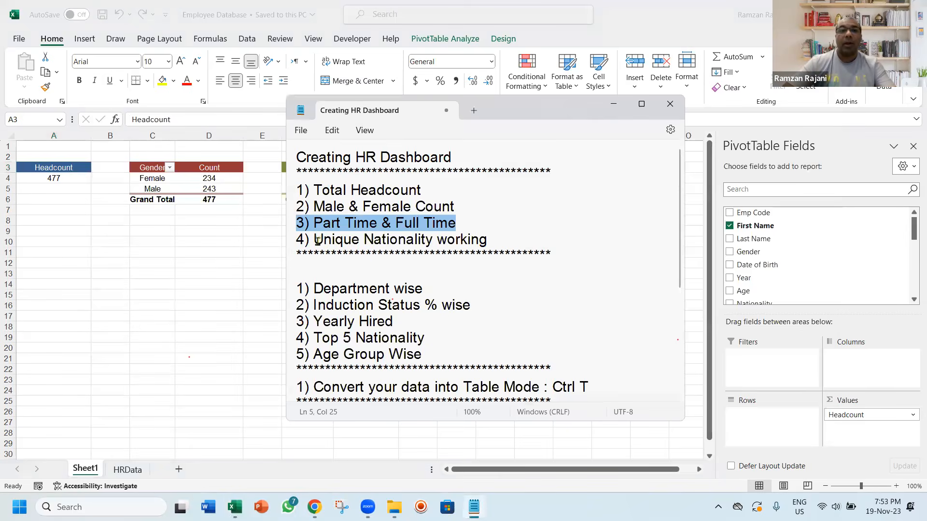
drag(314, 240, 491, 240)
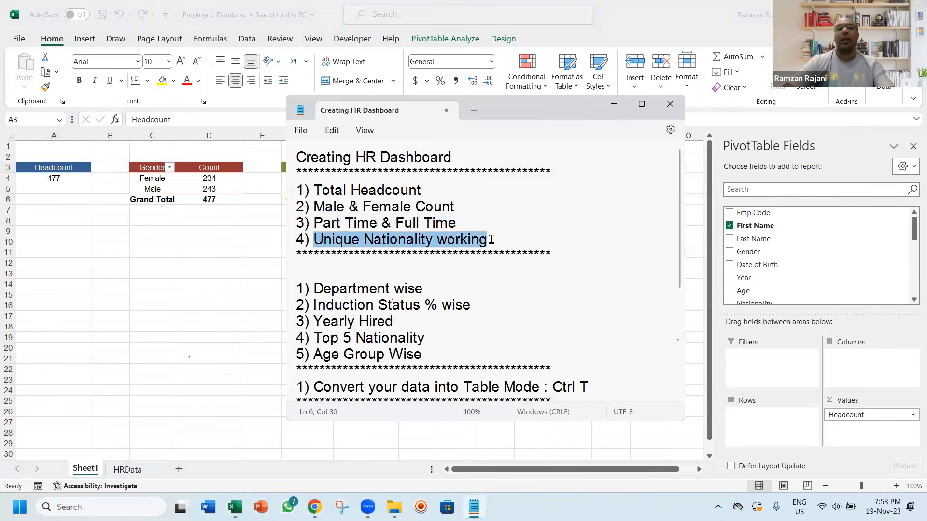
click(491, 239)
double_click(491, 240)
key(BackSpace)
key(BackSpace)
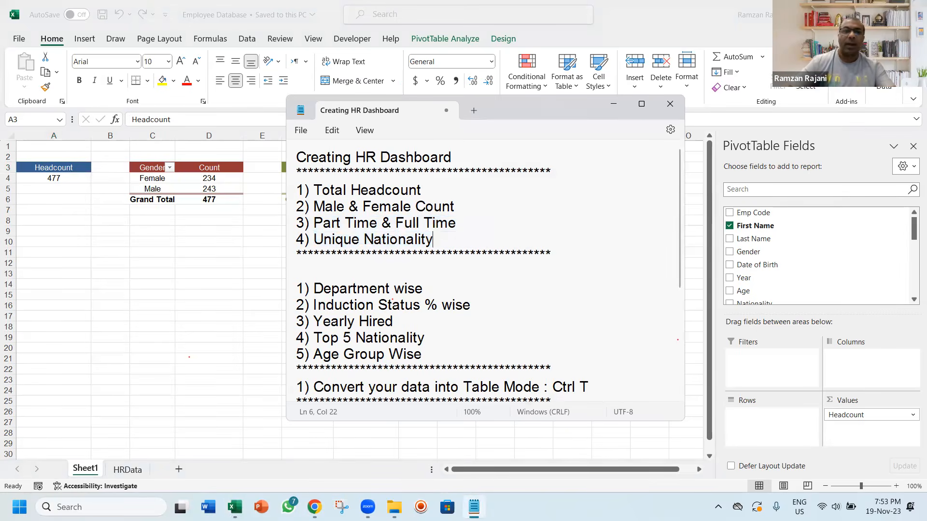
Switch back to the Excel workbook, widen column I and enter the heading "Uniqe Nationality" in cell I3
key(alt+Tab)
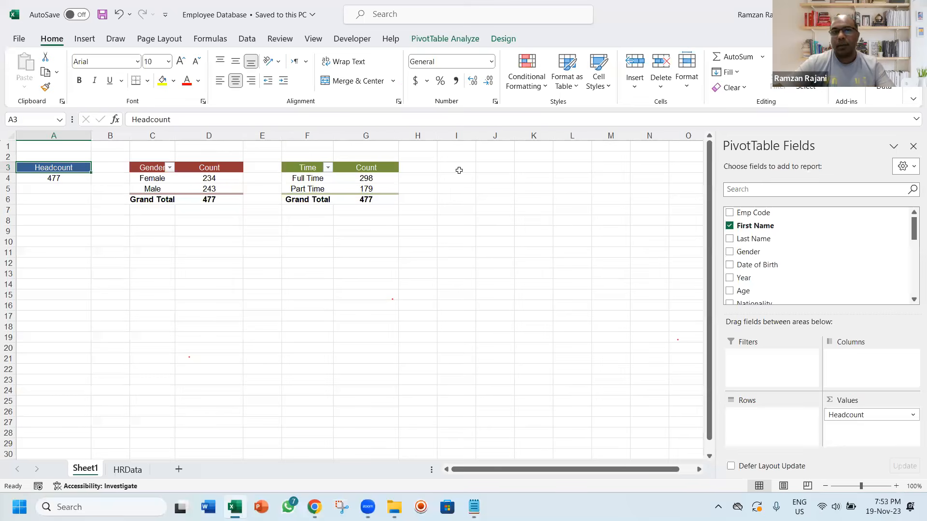
click(458, 170)
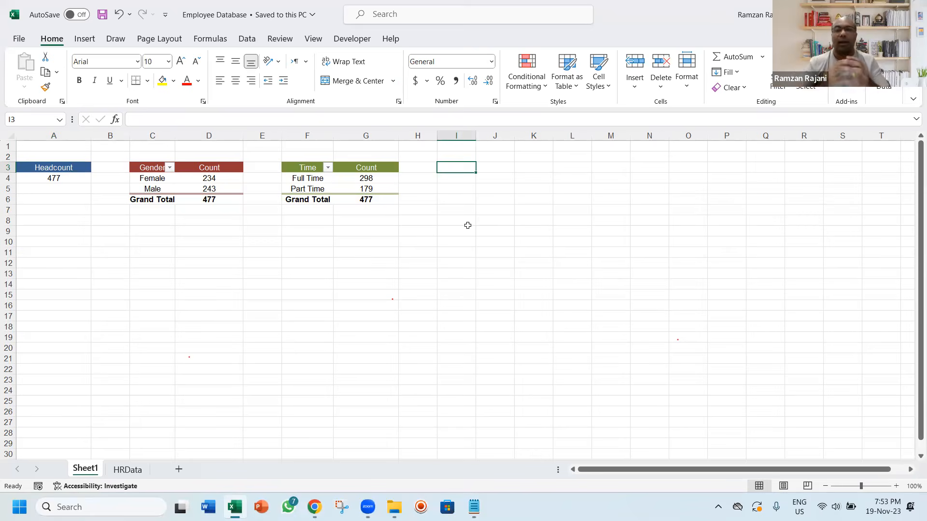
drag(476, 136, 519, 141)
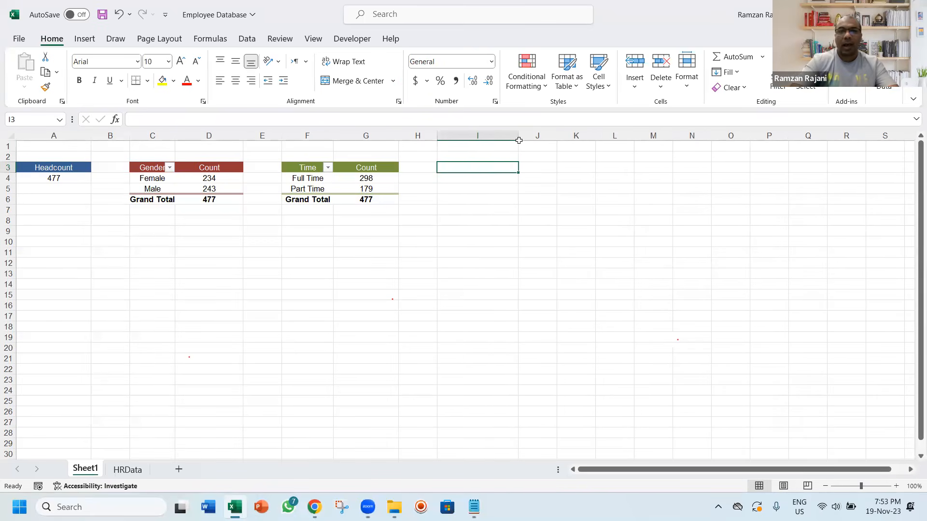
text(Uniqe)
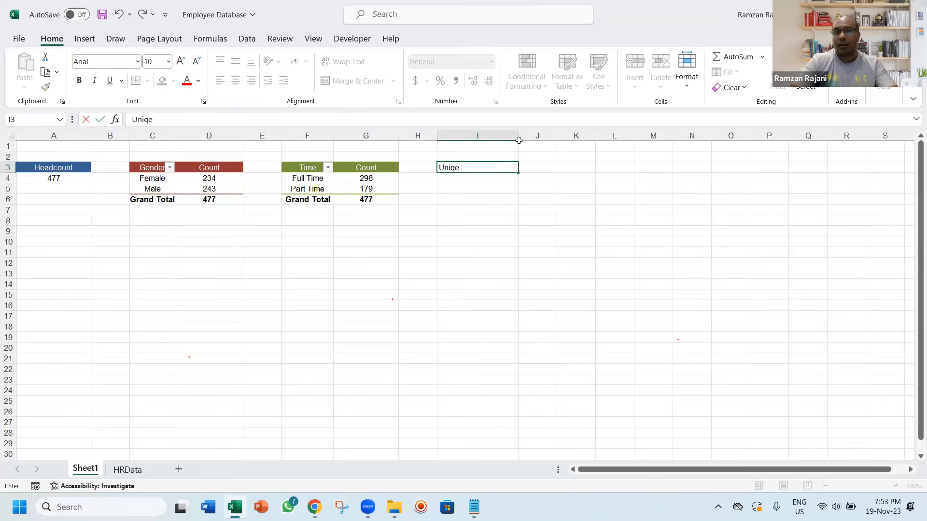
text( Natioanlit)
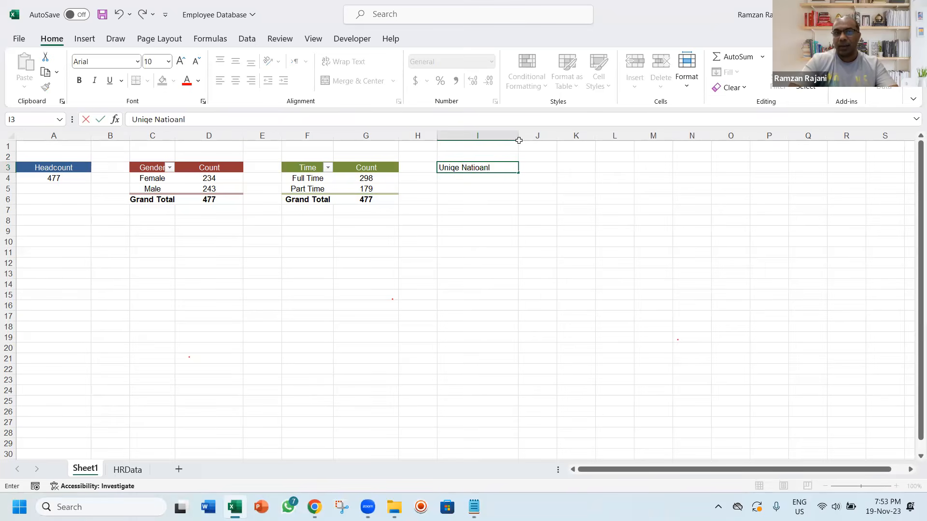
key(BackSpace)
key(BackSpace)
key(BackSpace)
key(BackSpace)
key(BackSpace)
text(nality)
key(Return)
Make the I3 heading bold and centred, and fill its cell with light grey
key(Up)
key(ctrl+b)
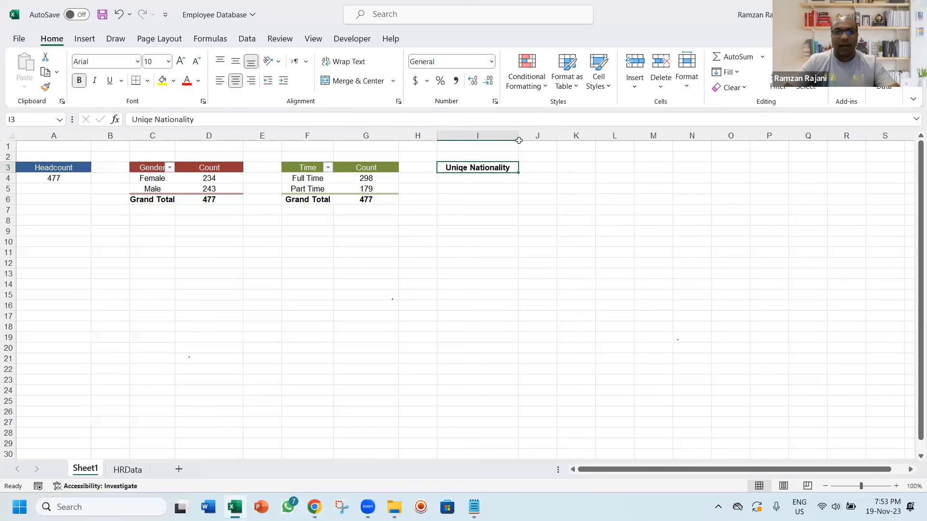
click(175, 81)
click(171, 133)
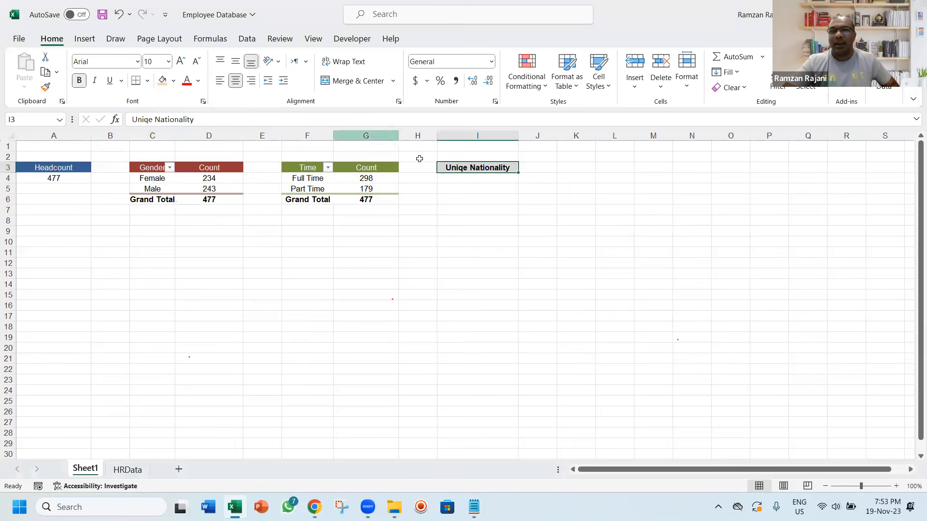
click(470, 178)
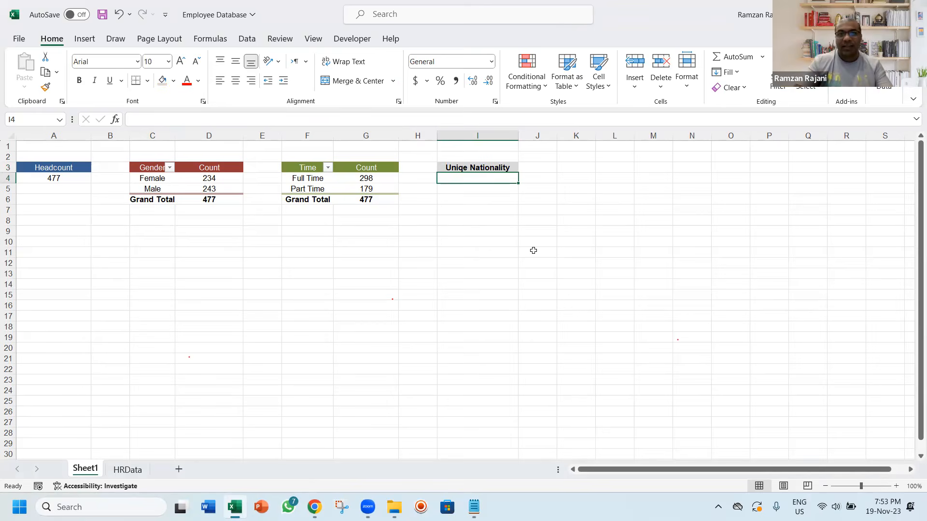
Fill the Nationality column header in H1 of the HRData sheet with yellow
key(ctrl+Page_Down)
key(ctrl+Up)
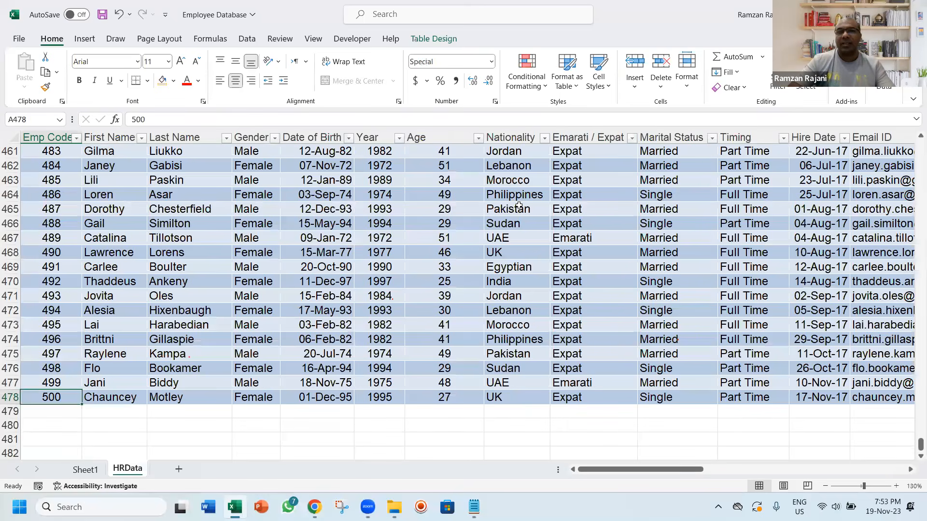
click(519, 206)
key(ctrl+Up)
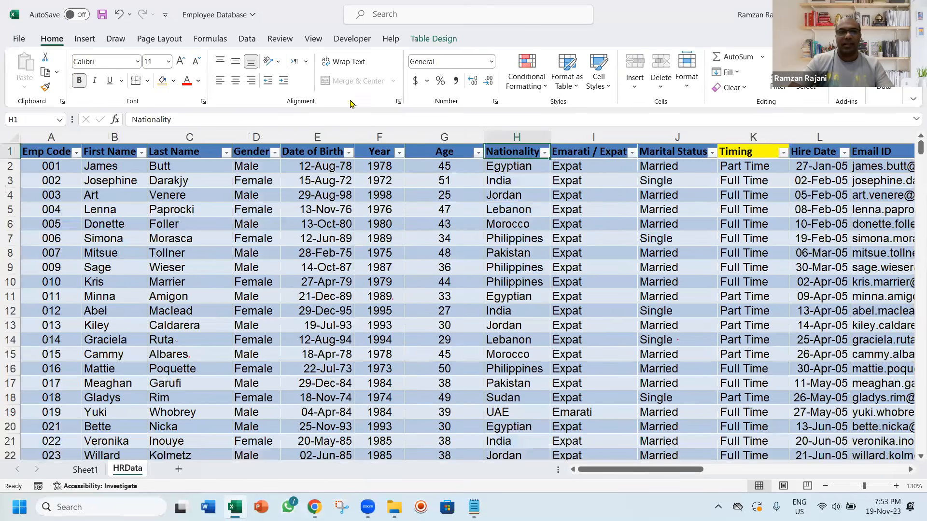
click(172, 81)
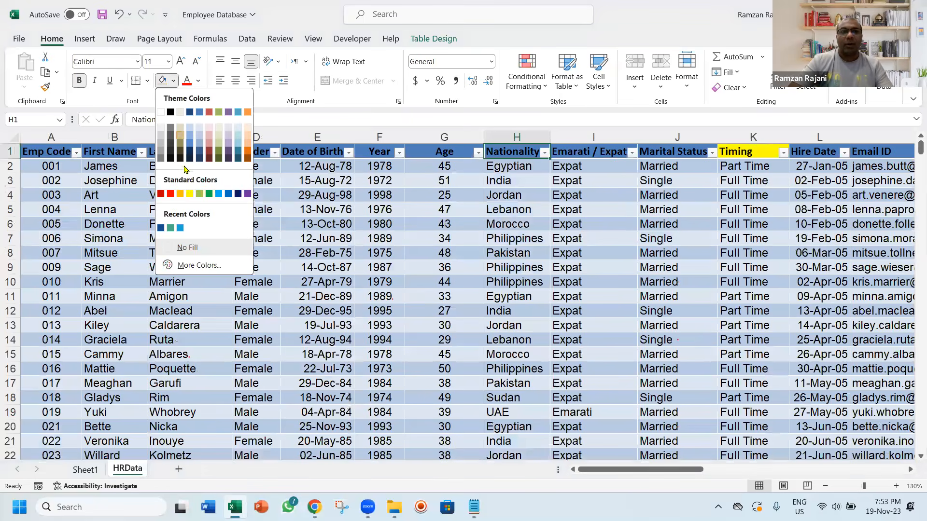
click(189, 194)
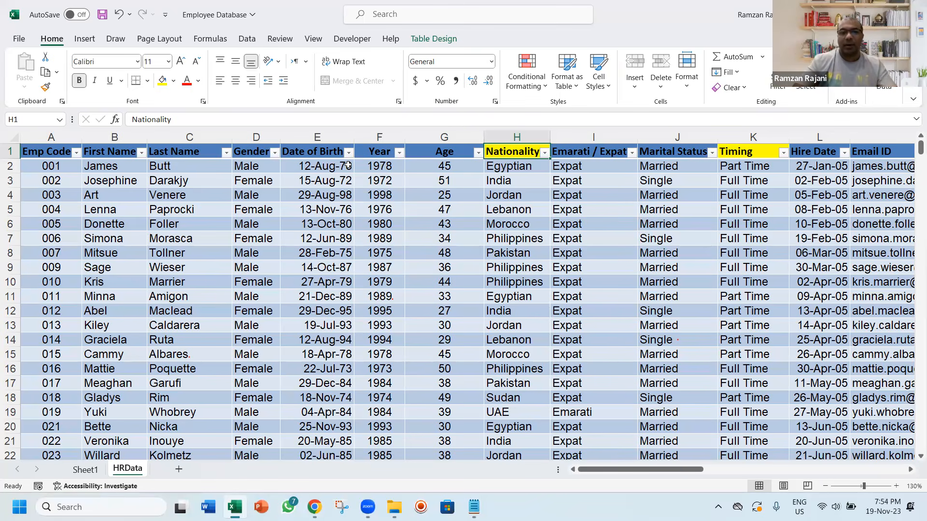
Return to Sheet1 and enlarge the sheet's zoom to 140%
click(92, 471)
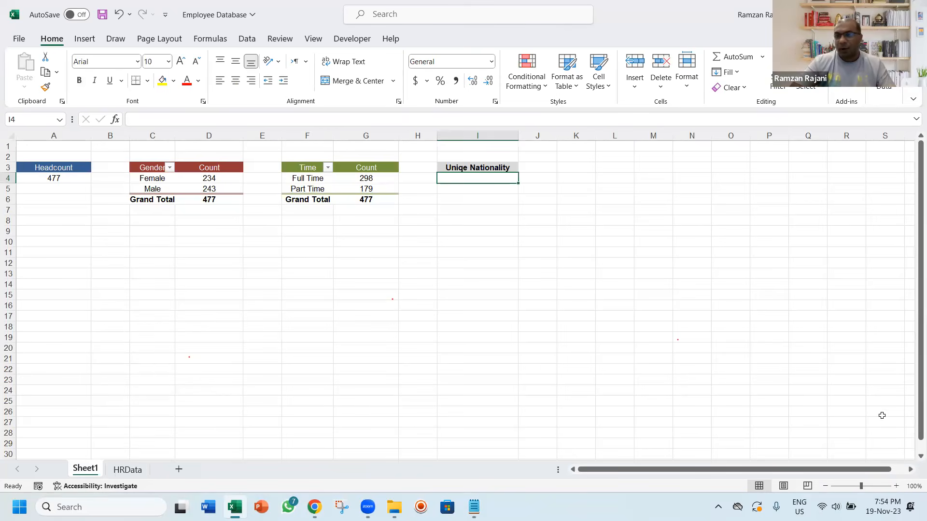
click(895, 486)
click(895, 486)
click(895, 486)
click(895, 486)
key(Up)
key(Up)
key(Up)
key(Down)
key(Down)
key(Down)
key(Right)
key(Right)
key(Right)
key(Right)
key(Right)
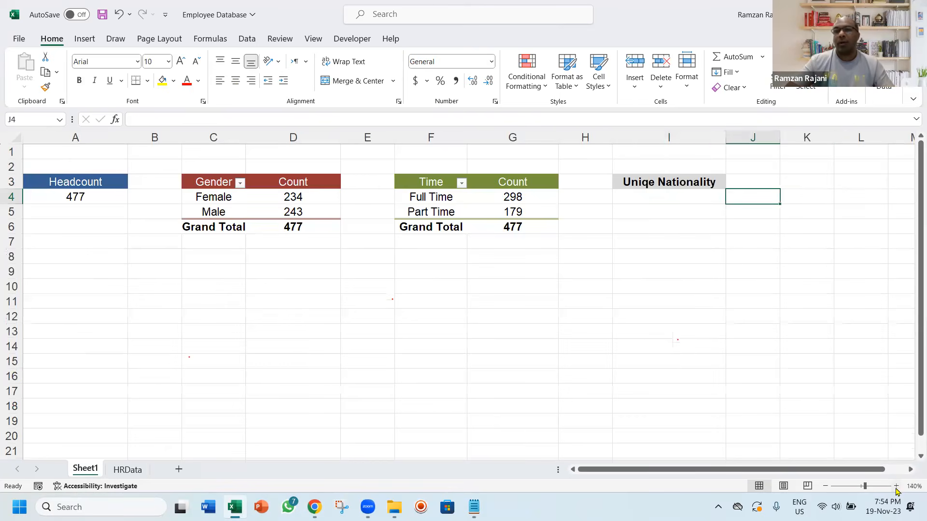
key(Left)
key(Left)
key(Left)
key(Left)
key(Left)
key(Left)
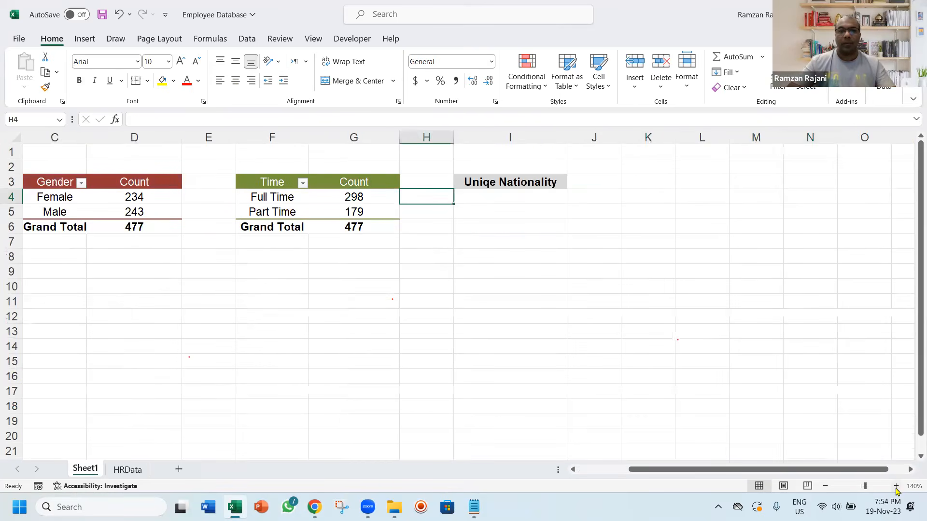
Start a formula in cell I4 that nests UNIQUE inside COUNTA
key(Right)
text(=)
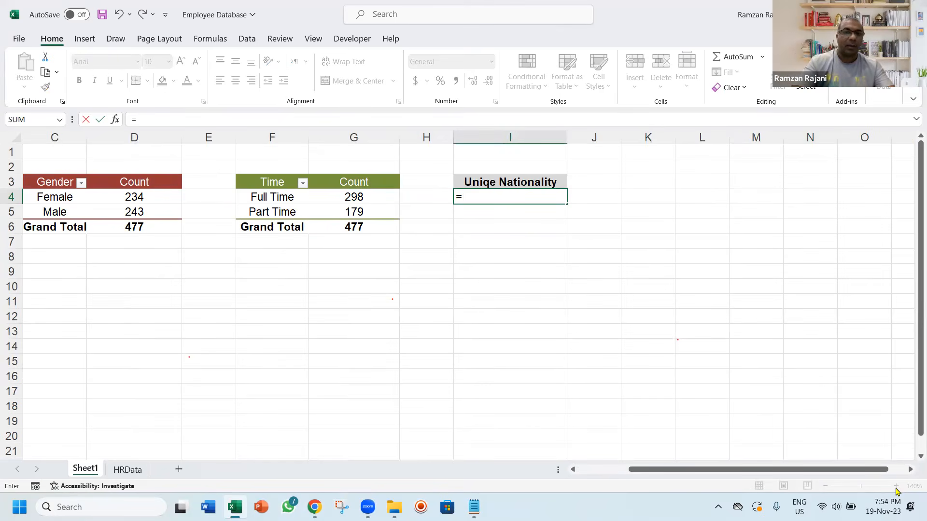
text(cou)
key(Down)
key(Tab)
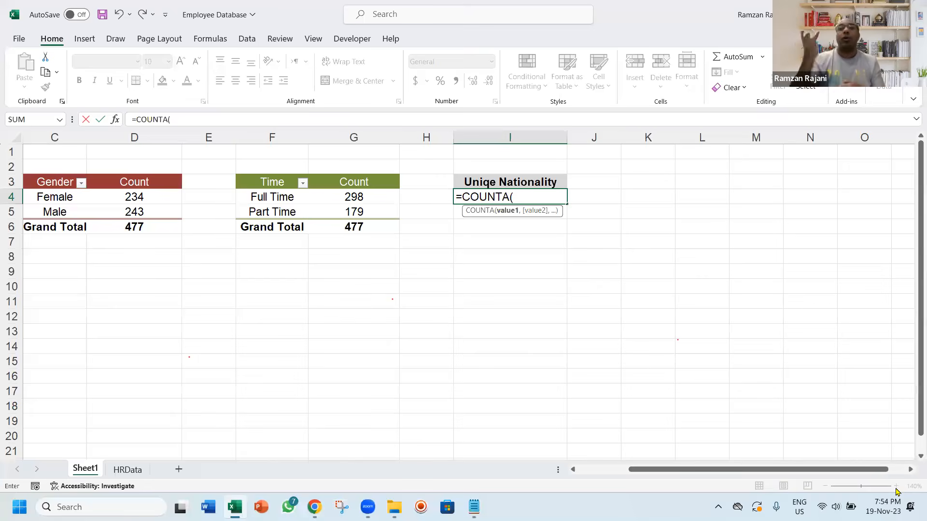
text(uni)
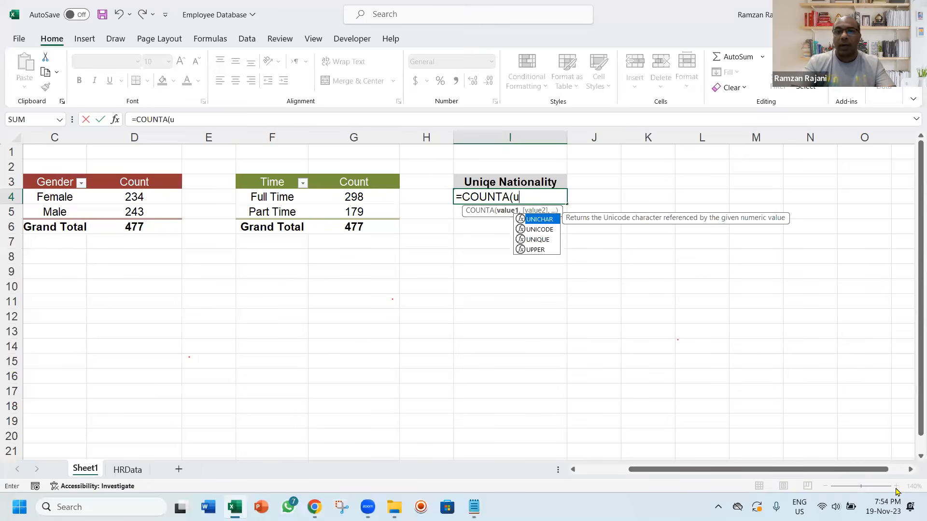
key(Down)
key(Down)
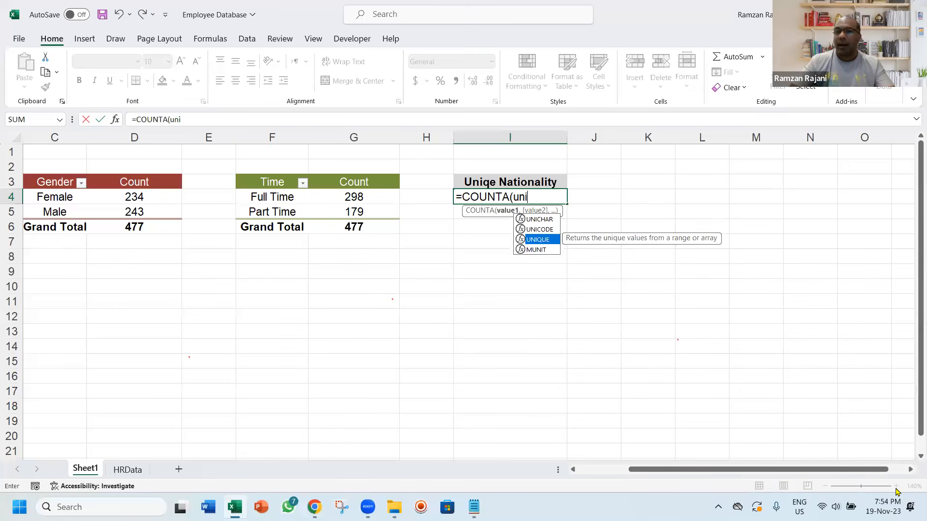
key(Tab)
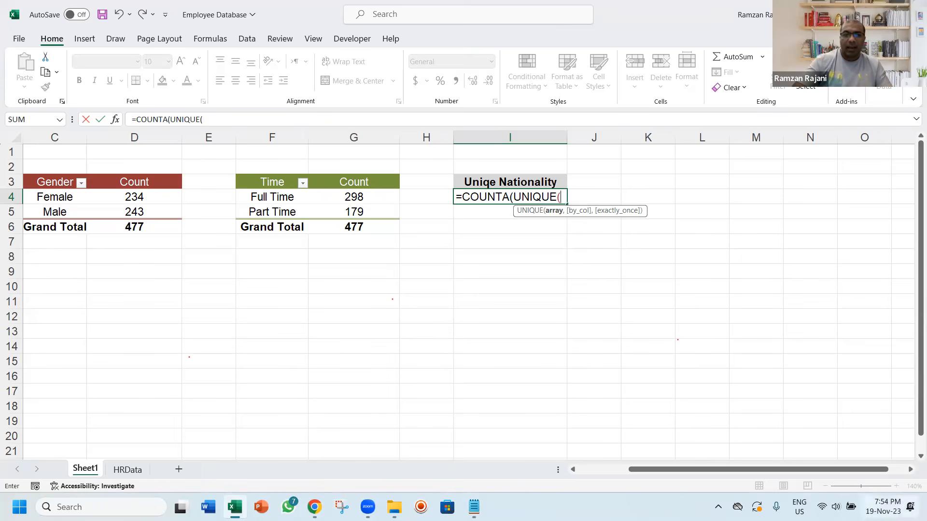
Reference the HRData sheet's Nationality column as the UNIQUE array and complete the formula as =COUNTA(UNIQUE(Table1[Nationality]))
mouse_move(368, 507)
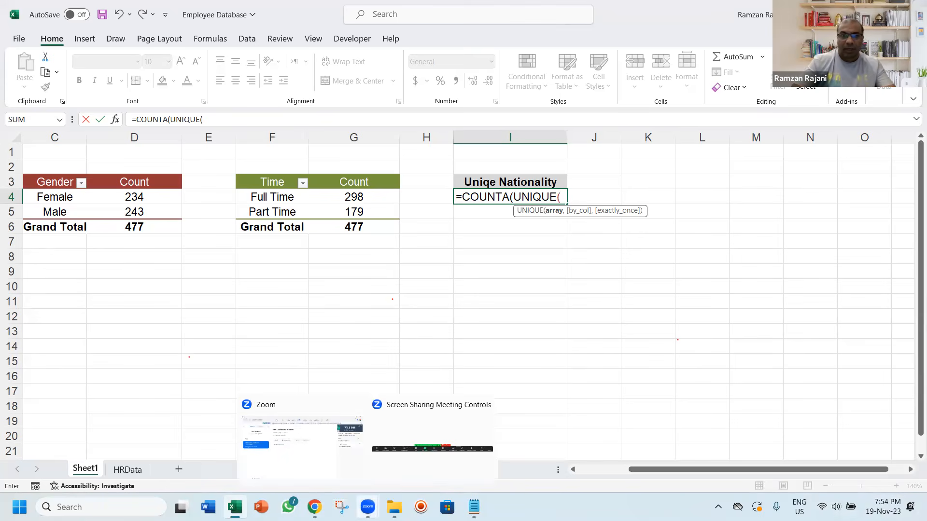
key(ctrl+Page_Down)
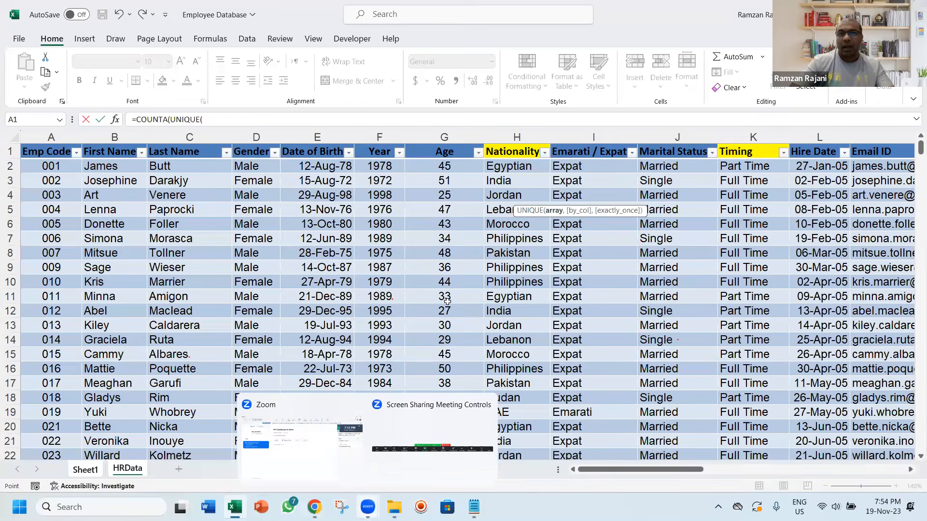
click(504, 168)
key(ctrl+shift+Down)
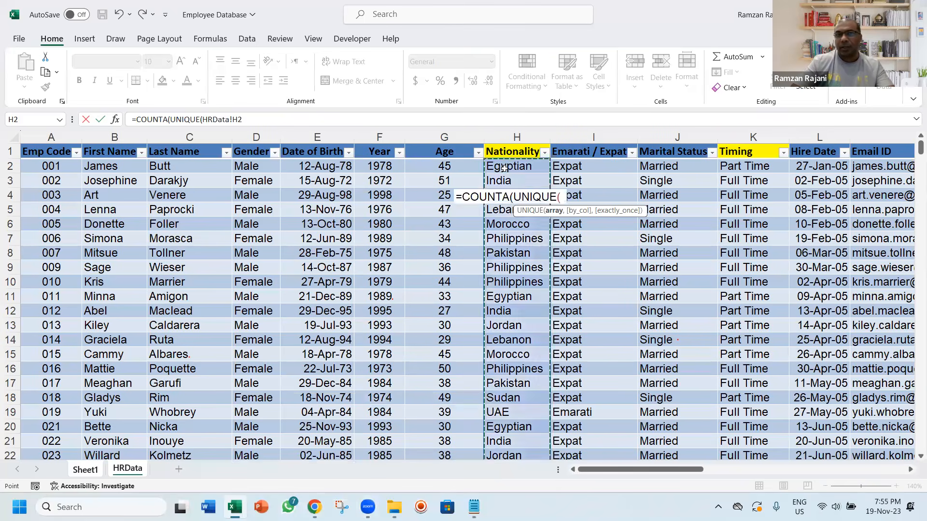
key(ctrl+shift+Down)
key(ctrl+shift+Up)
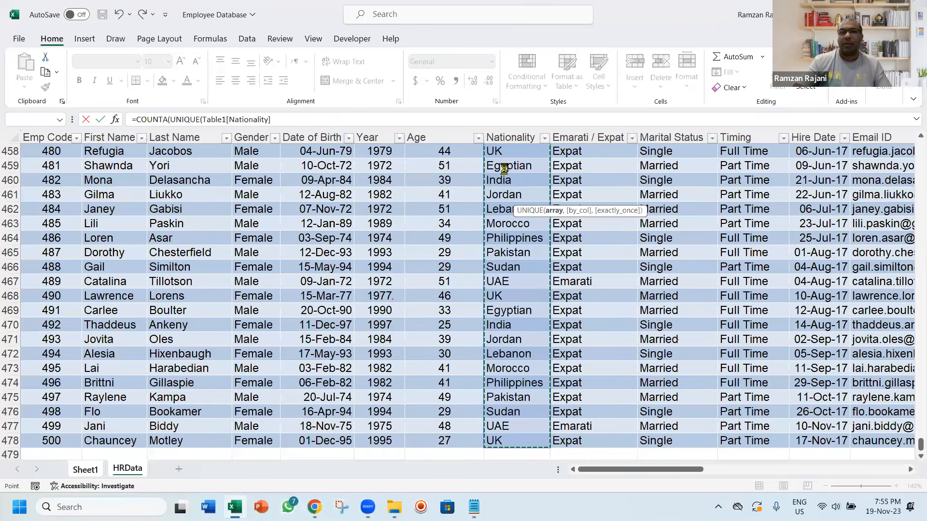
key(Return)
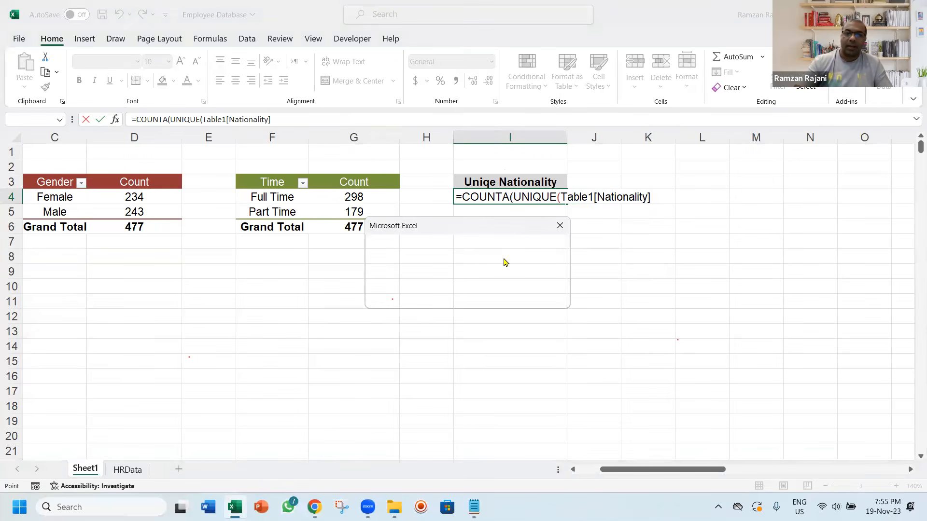
Centre the formula result in cell I4 horizontally
key(Up)
key(alt+h)
key(a)
key(c)
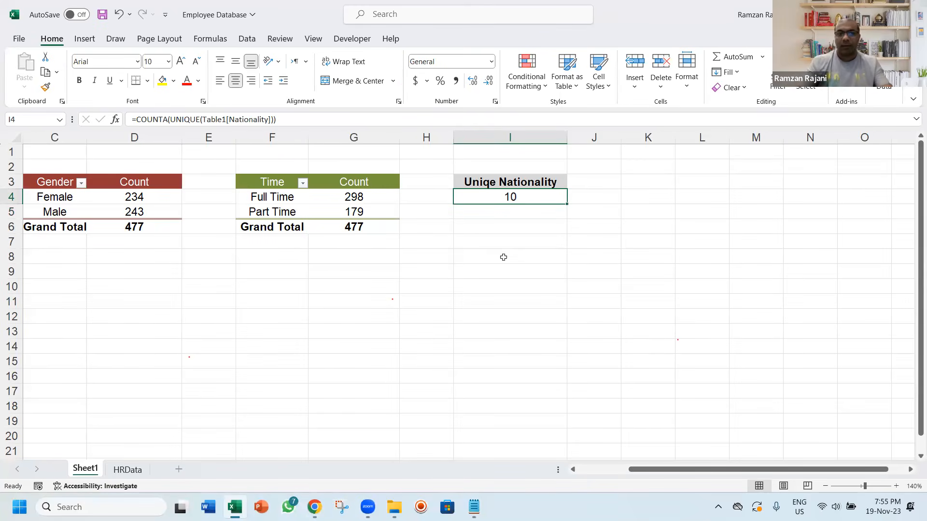
Check the distinct nationalities in the HRData sheet's Nationality filter list, leave the filter unchanged and return to Sheet1
key(ctrl+Page_Down)
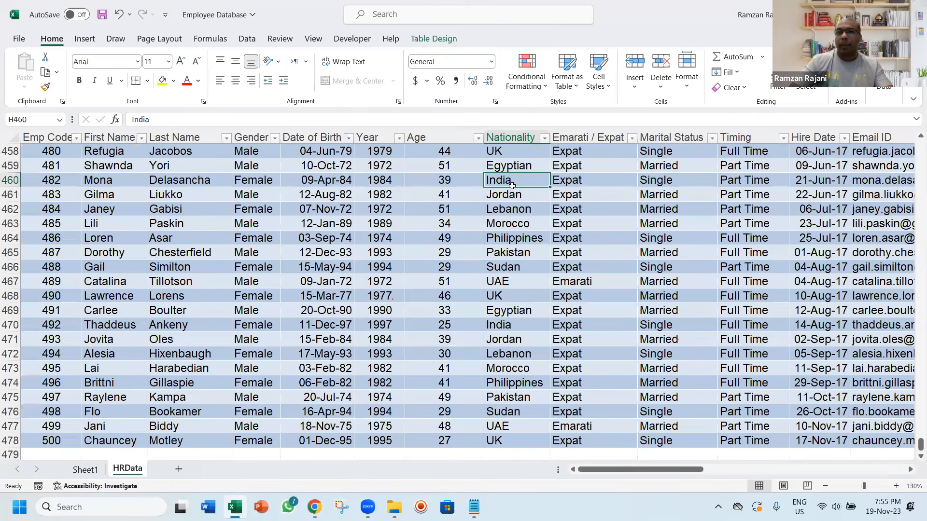
key(ctrl+Up)
key(alt+Down)
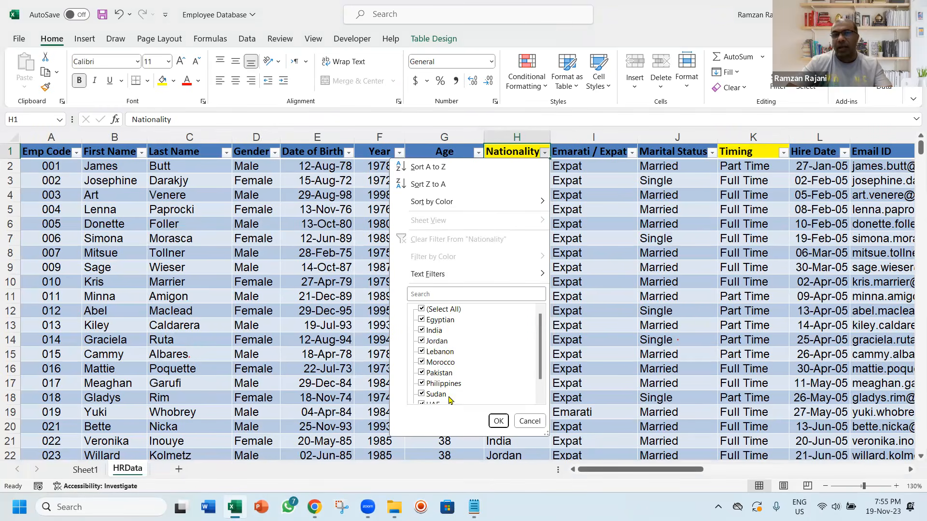
click(527, 422)
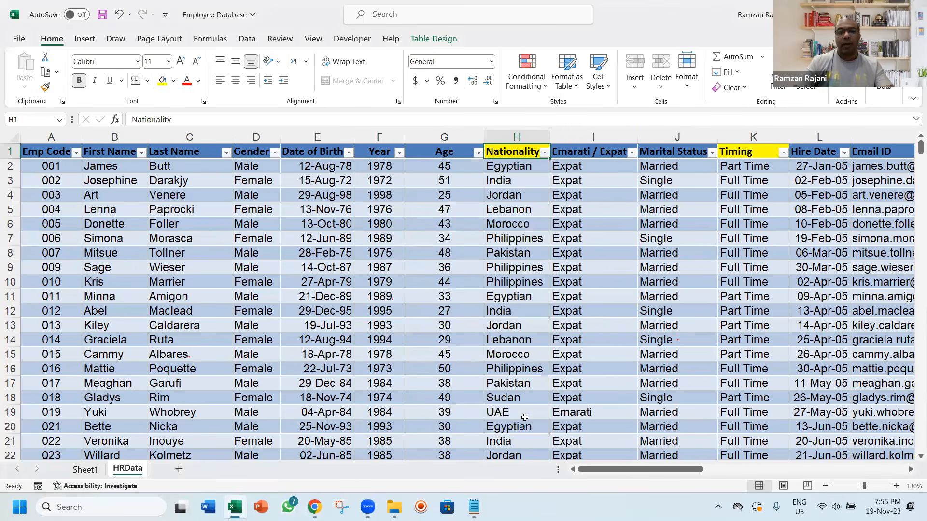
click(288, 263)
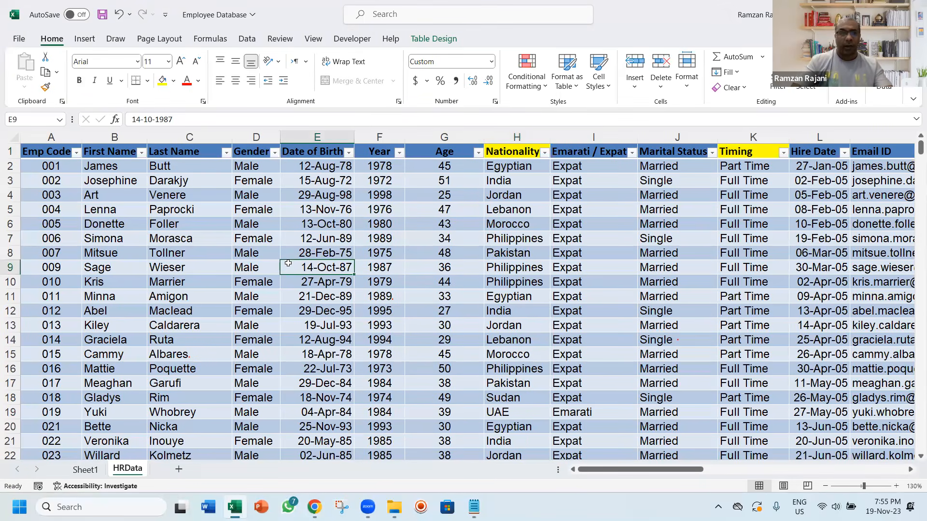
click(479, 436)
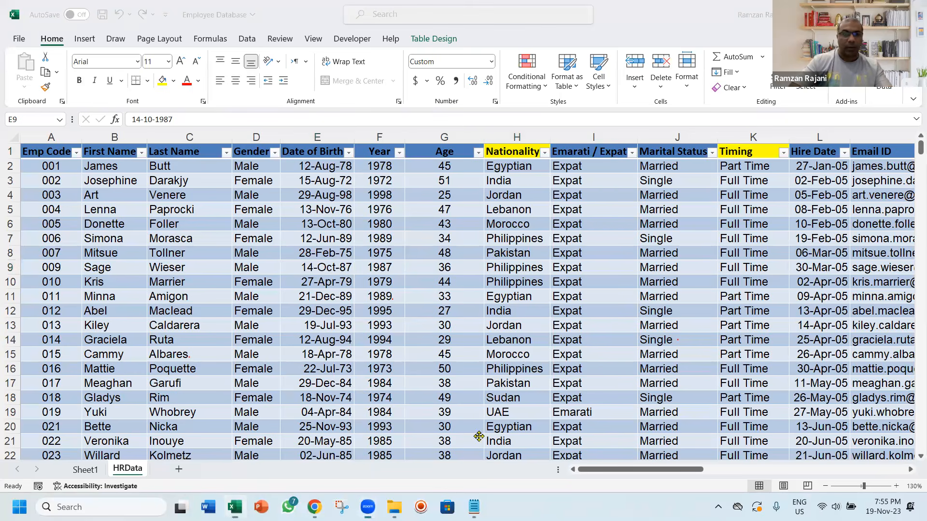
click(68, 469)
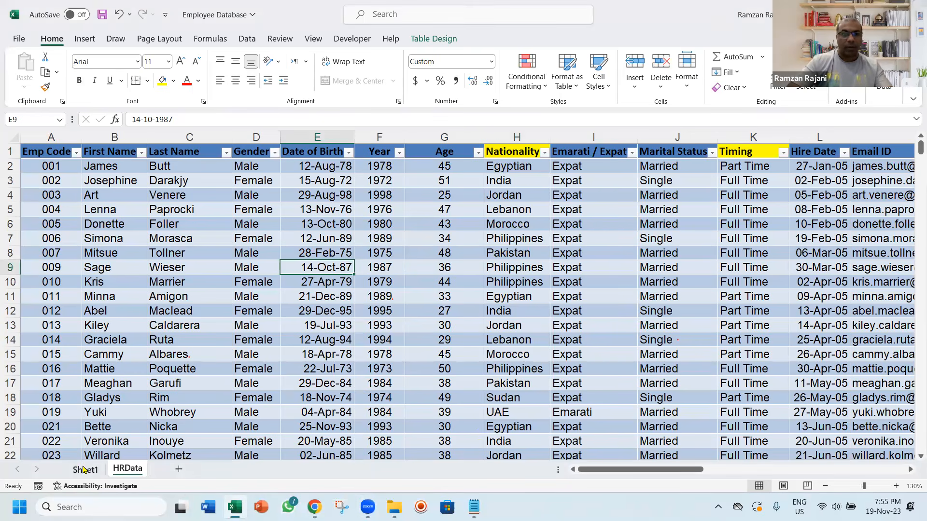
click(83, 469)
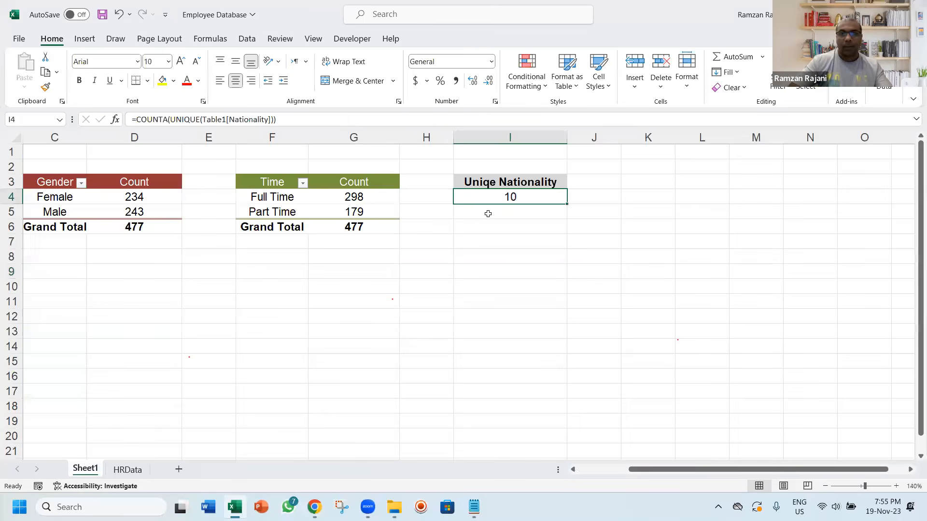
Copy the formula text from cell I4 and go to the end of the Unique Nationality line in the Notepad plan
double_click(540, 198)
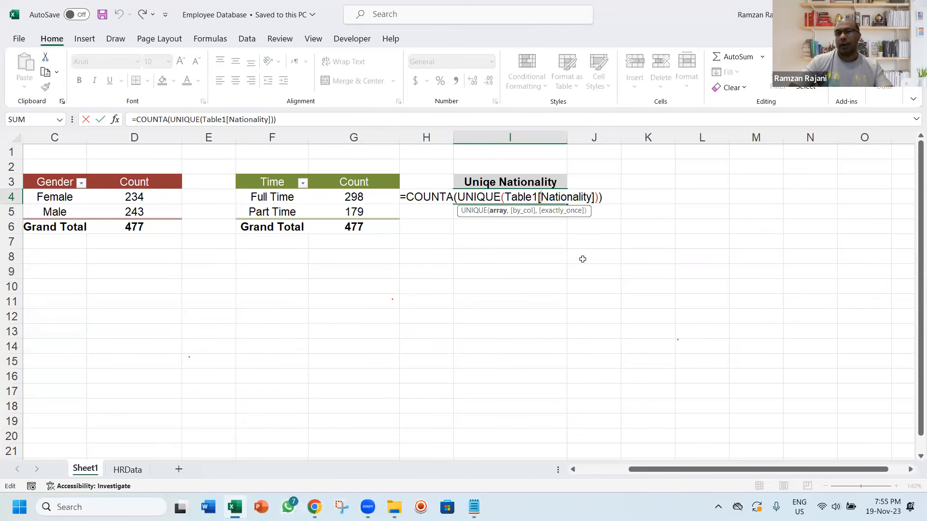
key(alt+Tab)
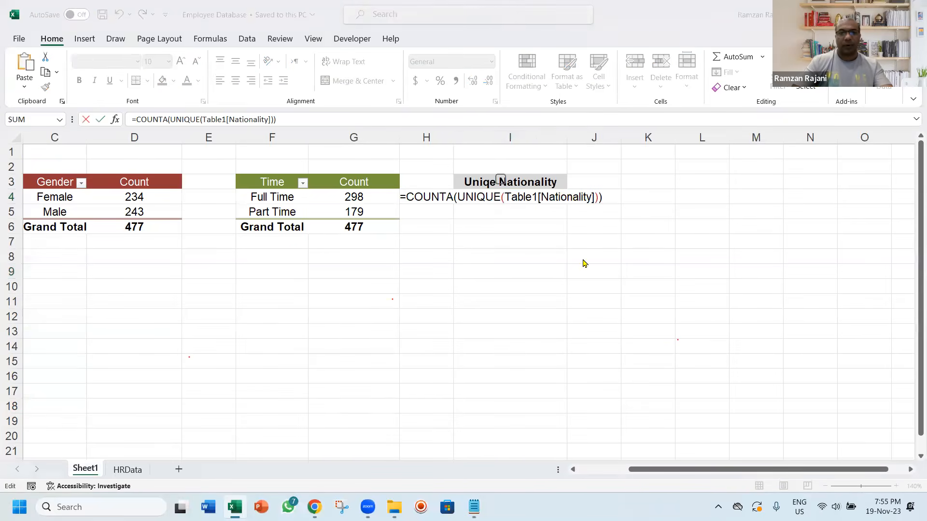
key(Down)
key(Down)
key(Down)
key(Down)
key(Down)
key(Down)
key(Down)
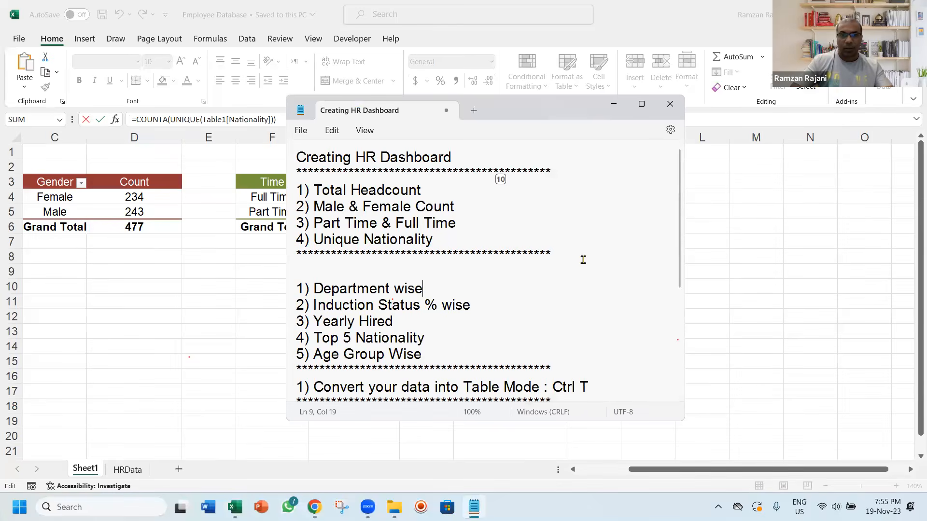
scroll(583, 259, down, 2)
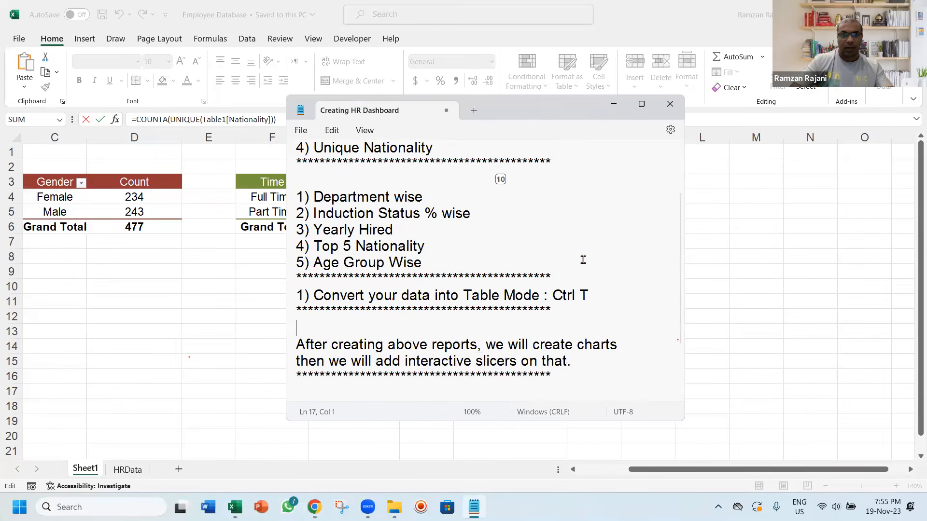
key(Up)
key(Up)
key(Up)
key(Up)
key(Up)
key(Up)
key(Up)
key(End)
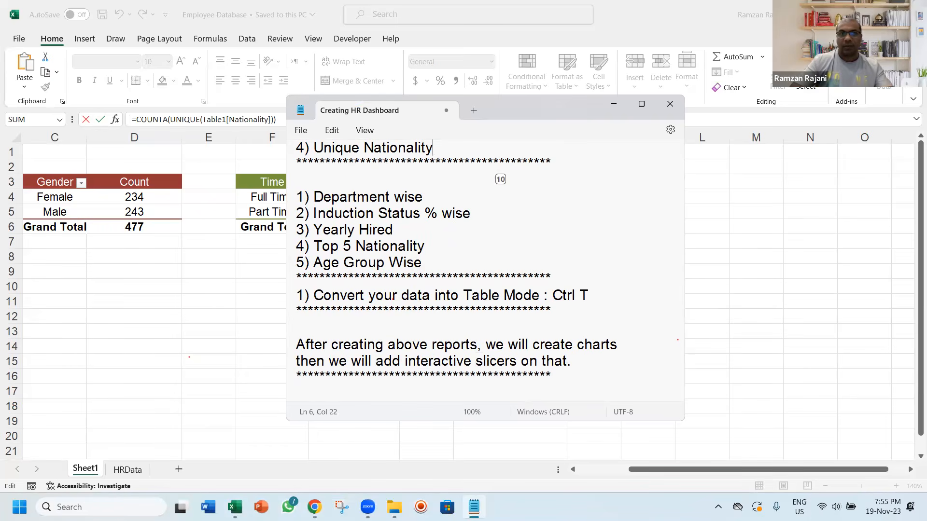
Paste =COUNTA(UNIQUE(Table1[Nationality])) on a new line below Unique Nationality in the notes and return to Excel, closing the edit of I4
key(Return)
key(ctrl+v)
key(alt+f)
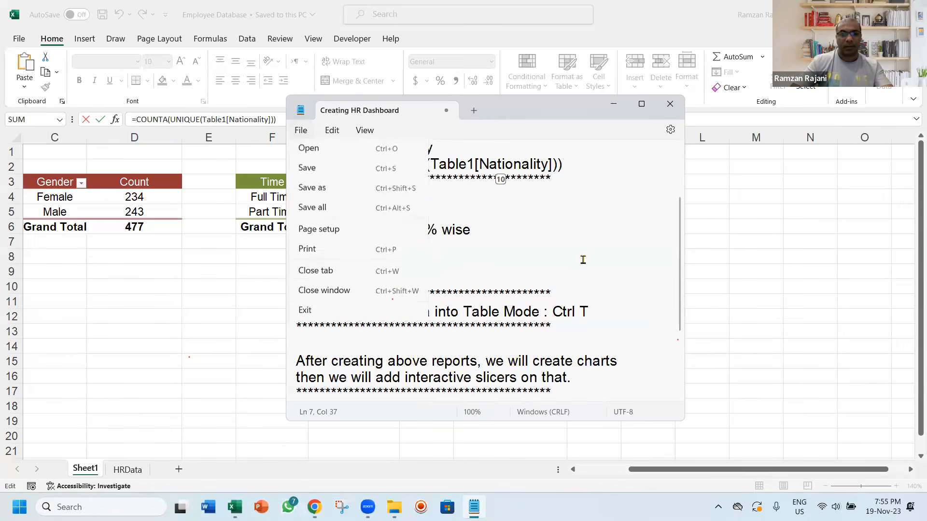
key(s)
key(alt+Tab)
key(ctrl+Return)
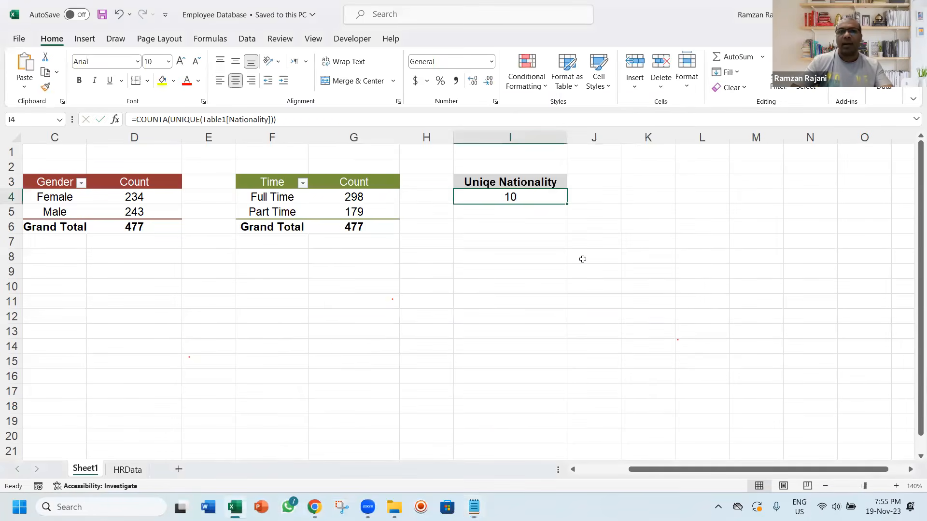
Make the unique nationality count in cell I4 bold and select cell A8 below the headcount report
key(Left)
key(Left)
key(Right)
key(Right)
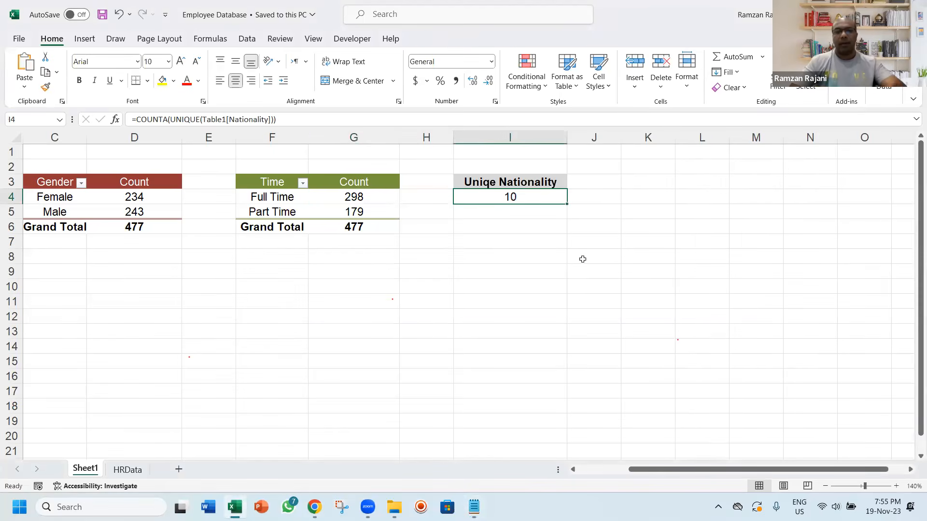
key(Left)
key(Left)
key(Left)
key(Left)
key(Left)
key(Left)
key(Left)
key(Left)
key(Down)
key(Down)
key(Down)
key(Down)
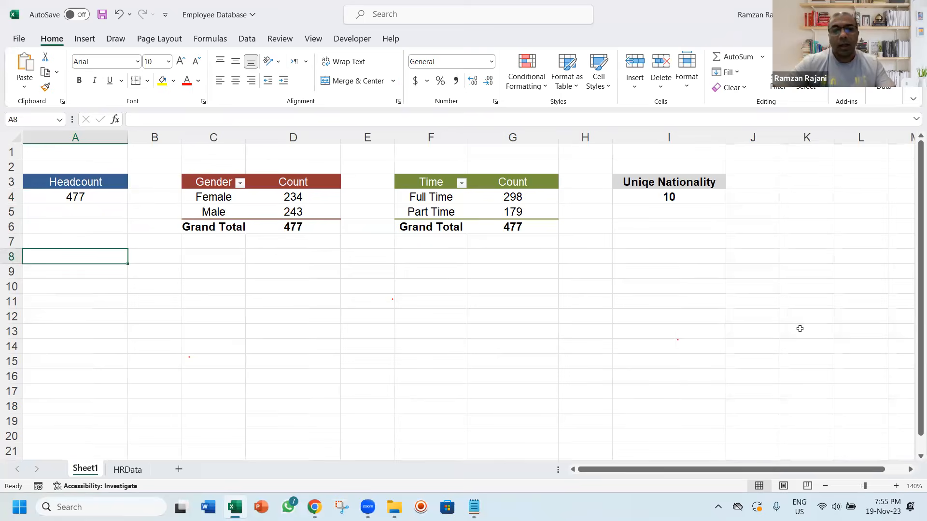
Review the Notepad list of reports from Department wise to Age Group Wise, look over the HRData table and return to Sheet1
key(alt+Tab)
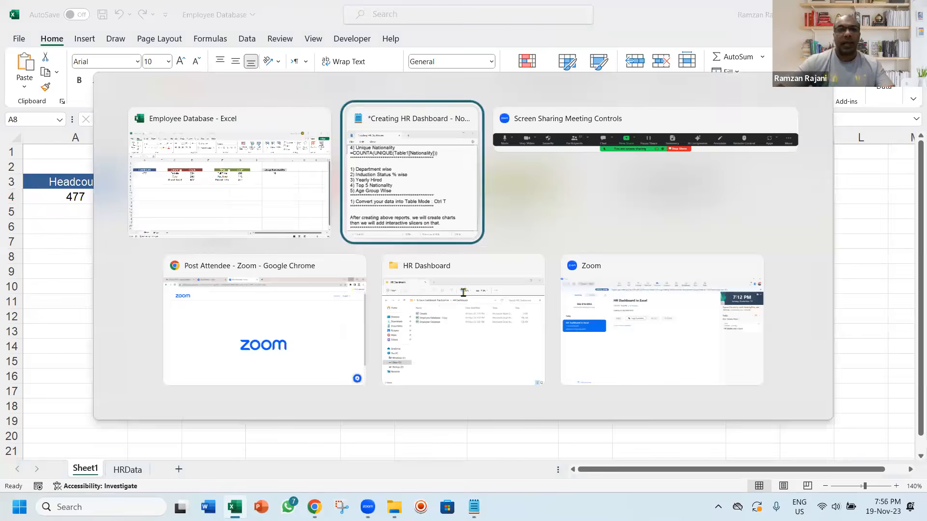
drag(421, 279, 286, 221)
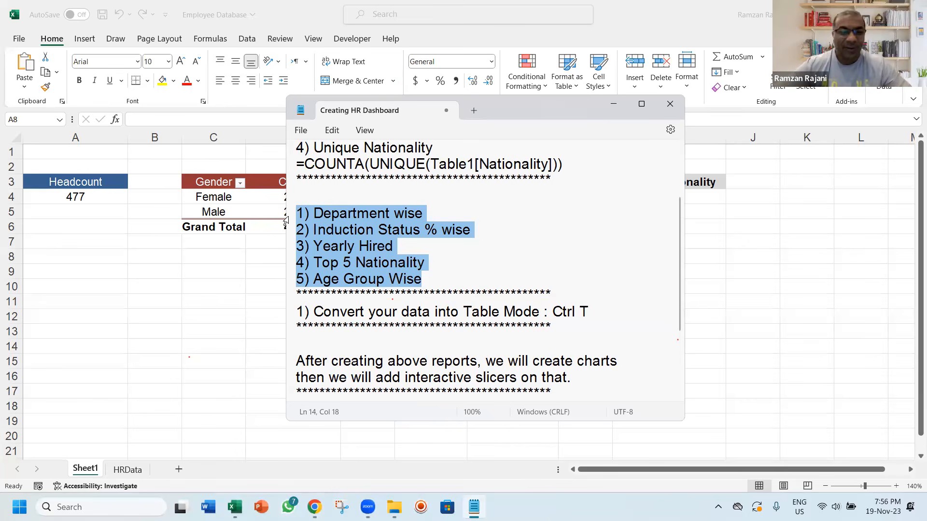
click(445, 213)
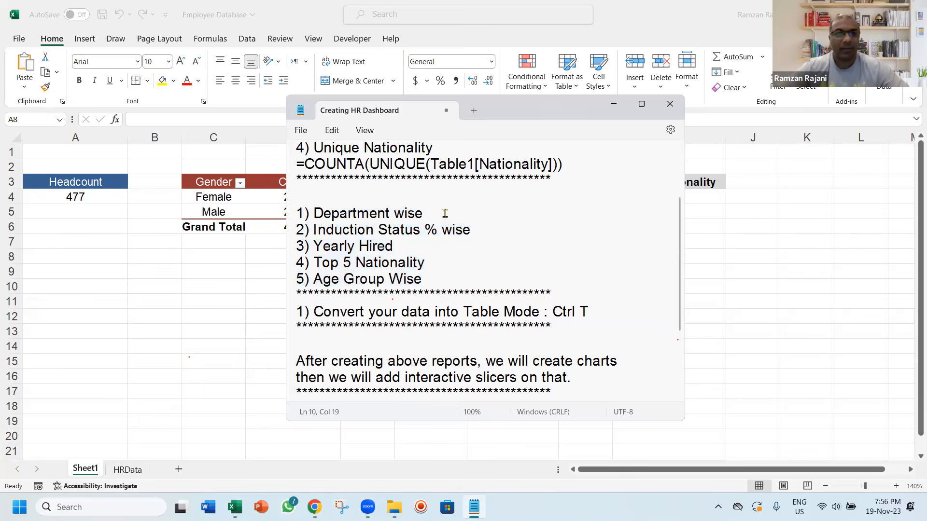
key(alt+Tab)
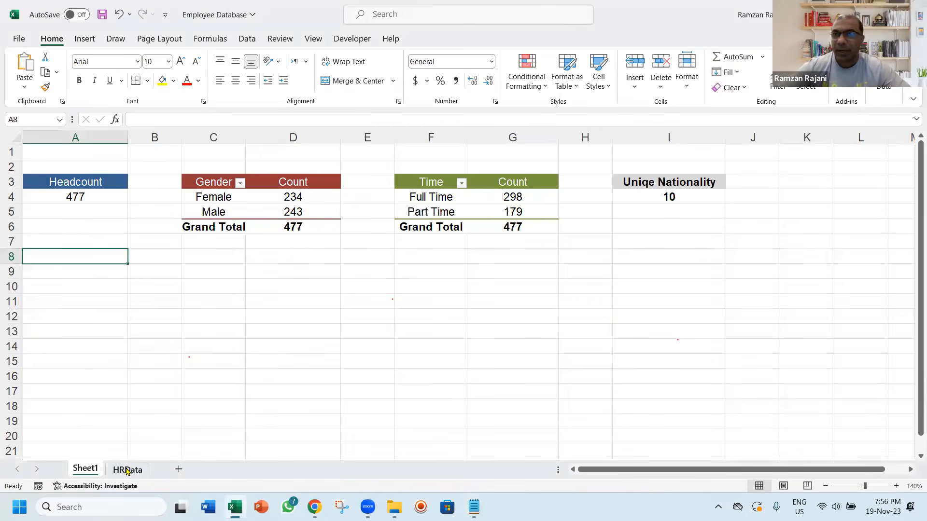
click(127, 470)
click(190, 279)
key(ctrl+Up)
key(Down)
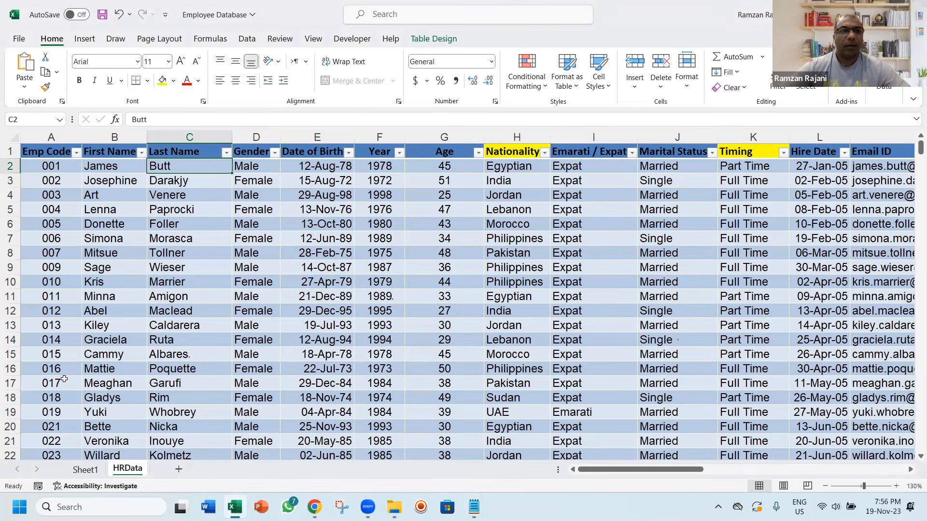
click(81, 476)
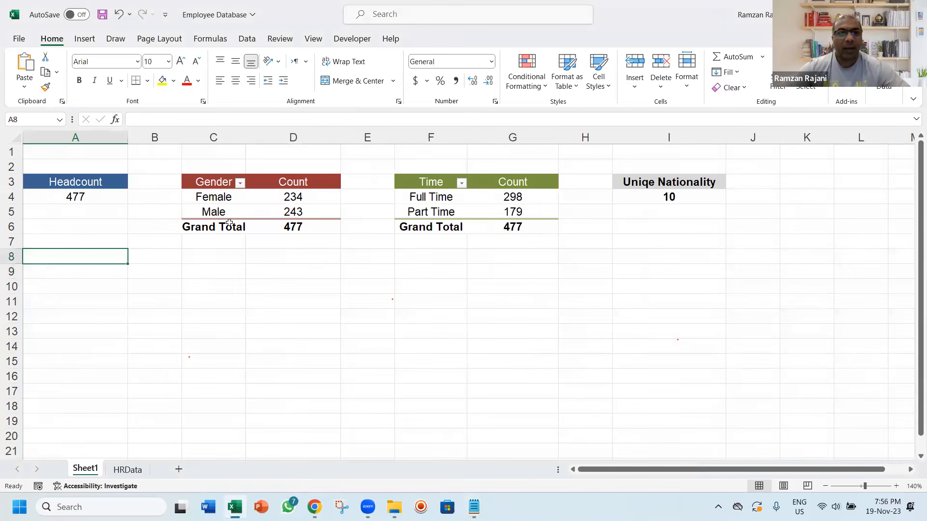
Copy the whole Gender PivotTable and paste the duplicate at cell C10
click(218, 199)
key(ctrl+a)
key(ctrl+c)
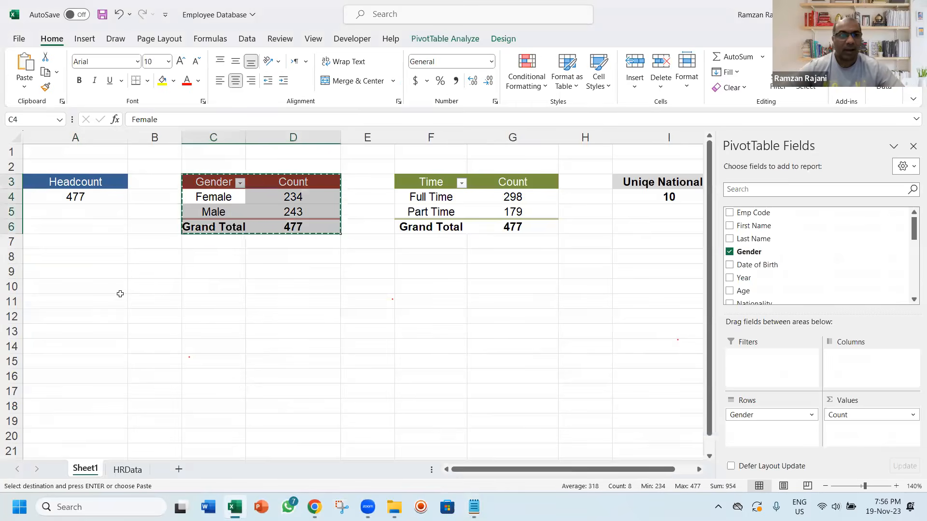
click(93, 292)
click(195, 286)
key(ctrl+v)
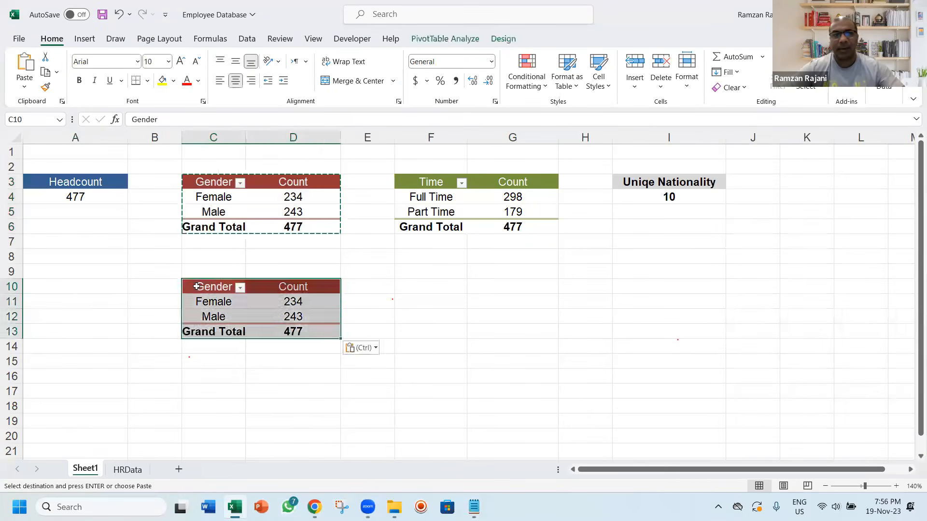
key(Escape)
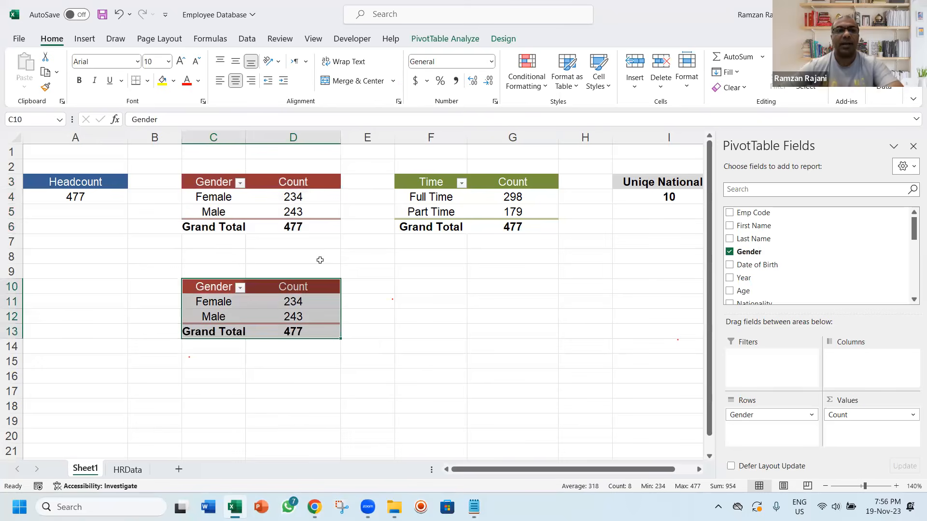
Replace the Gender field in the copied PivotTable with Department, used both as rows and as a count in the values
click(219, 293)
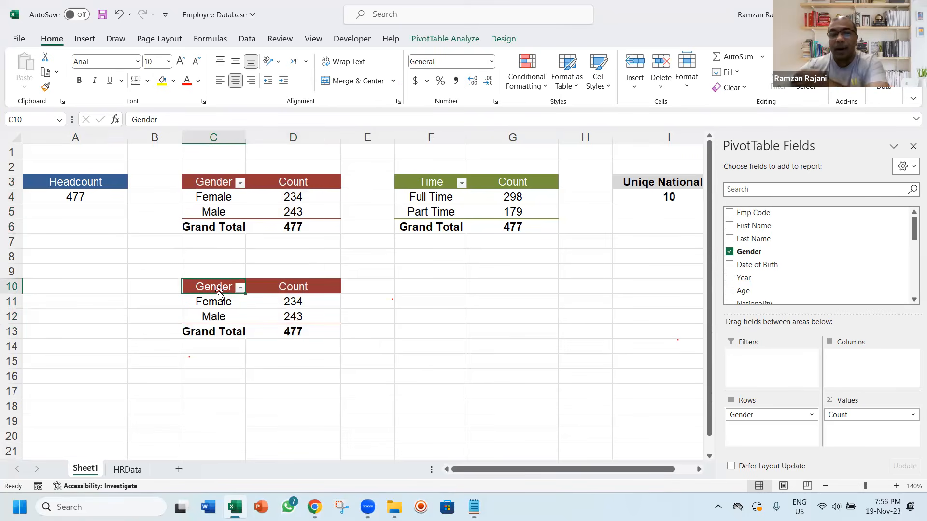
click(729, 252)
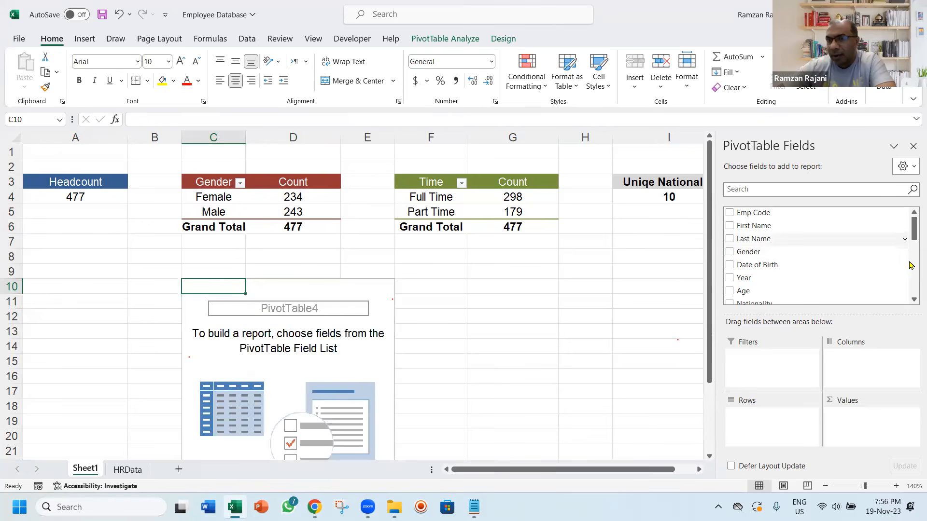
click(914, 300)
click(913, 300)
click(914, 300)
click(914, 300)
click(913, 299)
click(914, 300)
click(914, 301)
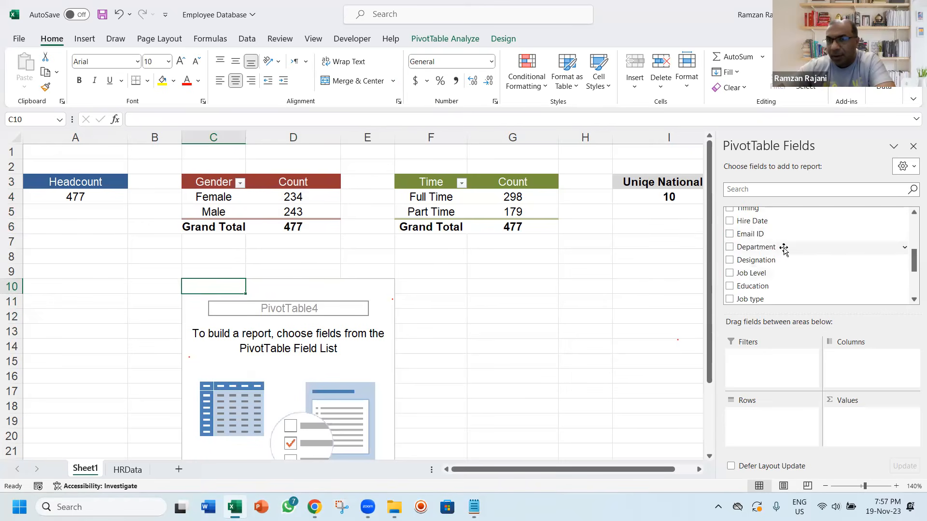
drag(782, 247, 773, 404)
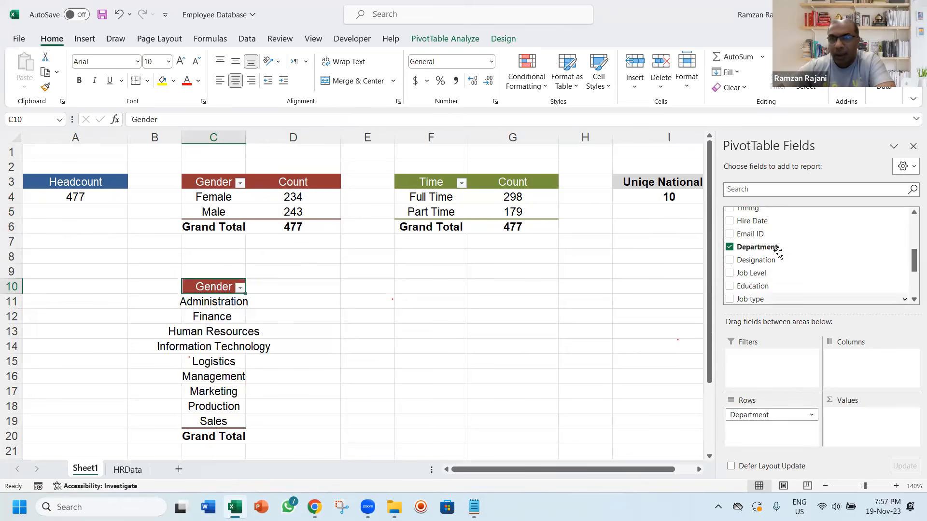
drag(783, 275, 847, 402)
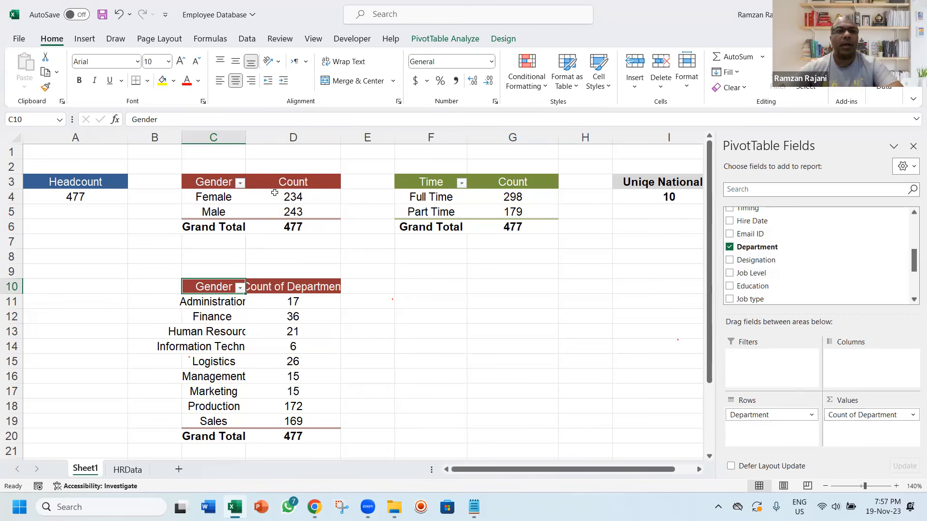
Widen column C and rename the new PivotTable's headers to Dept and Count
drag(245, 137, 270, 139)
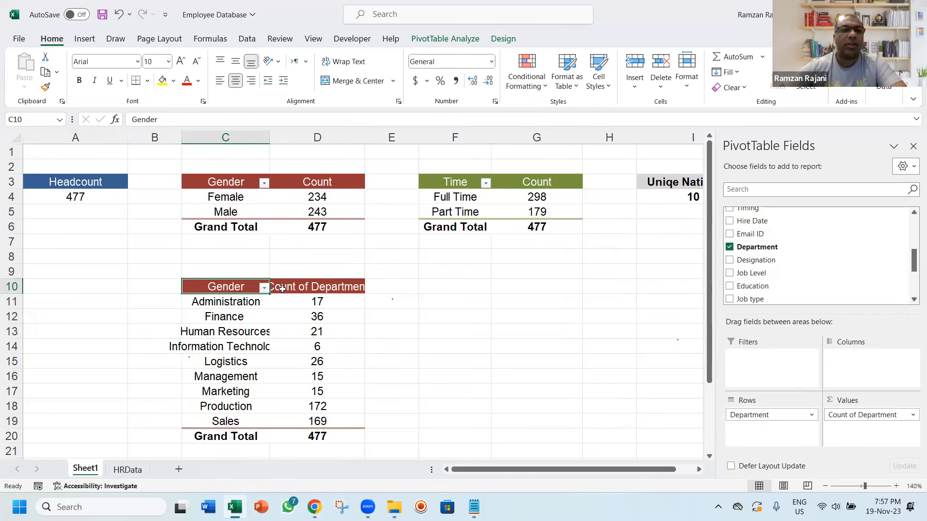
text(Depa)
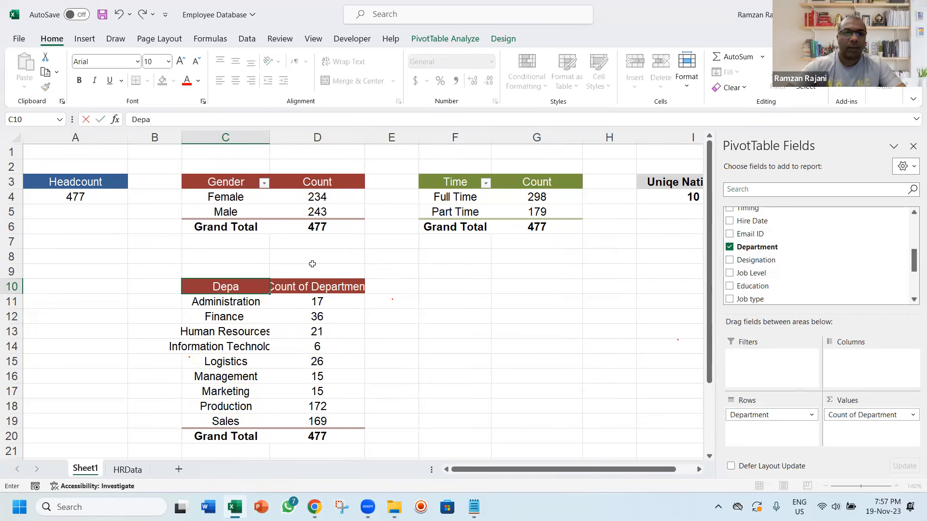
key(BackSpace)
text(t)
key(Return)
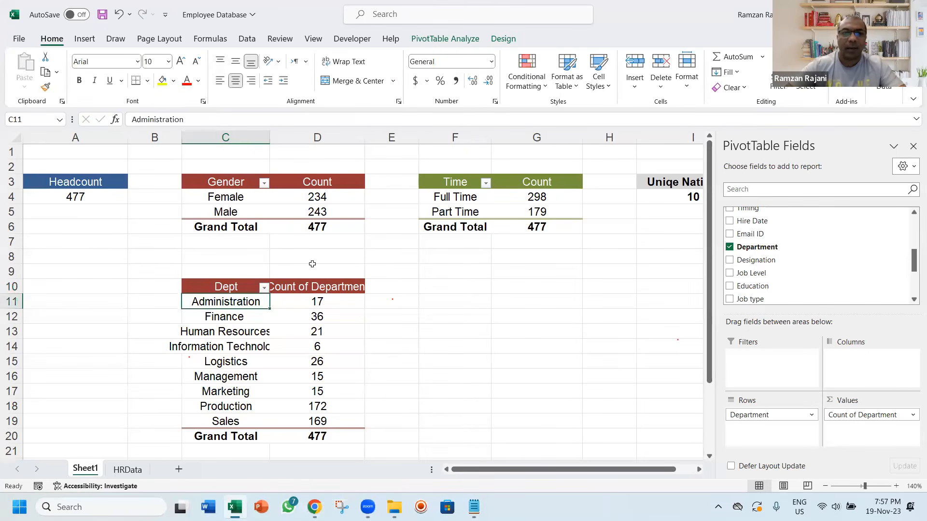
key(Up)
key(Right)
text(Count)
key(Return)
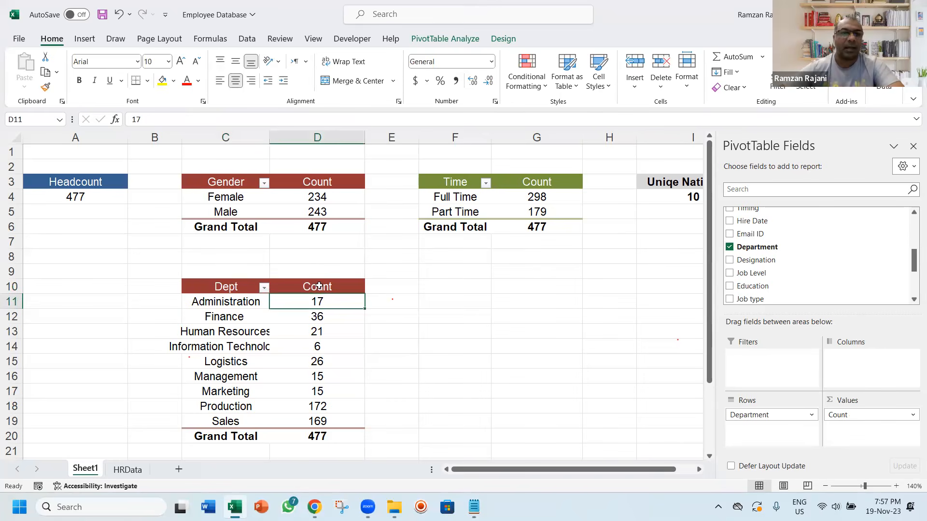
Sort the department PivotTable by count from largest to smallest and widen column C to fit the longest department name
click(322, 330)
right_click(323, 331)
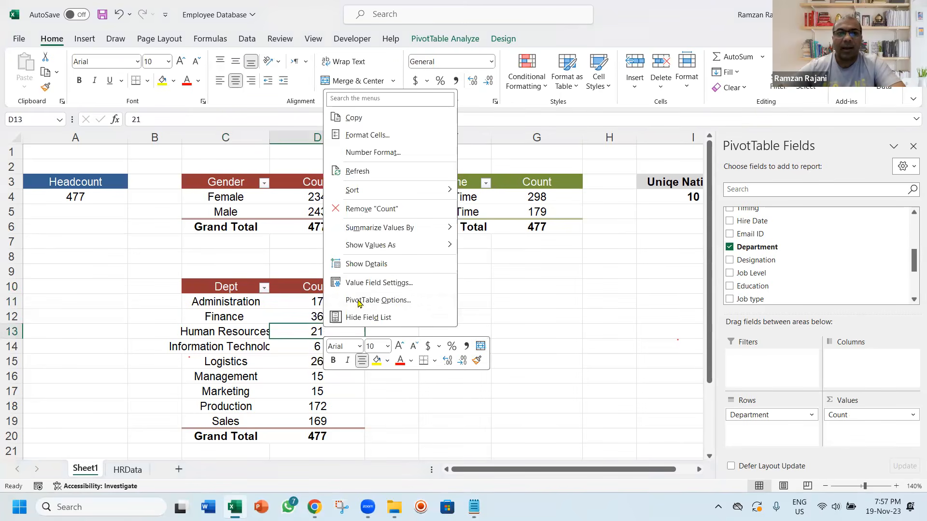
mouse_move(426, 191)
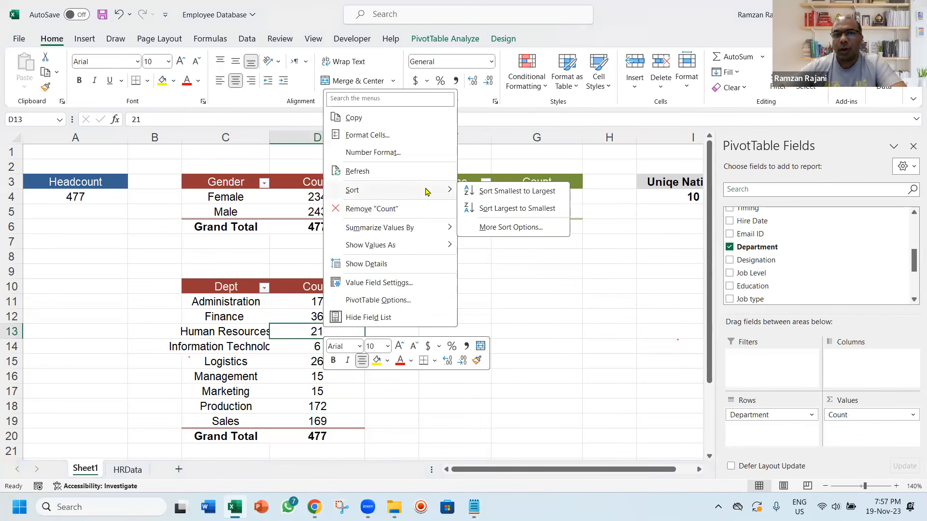
click(483, 209)
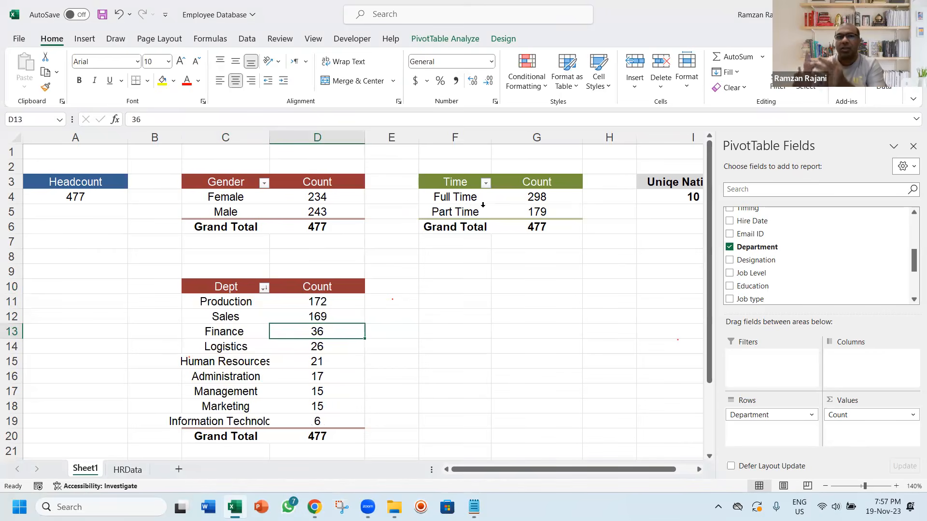
drag(269, 139, 296, 139)
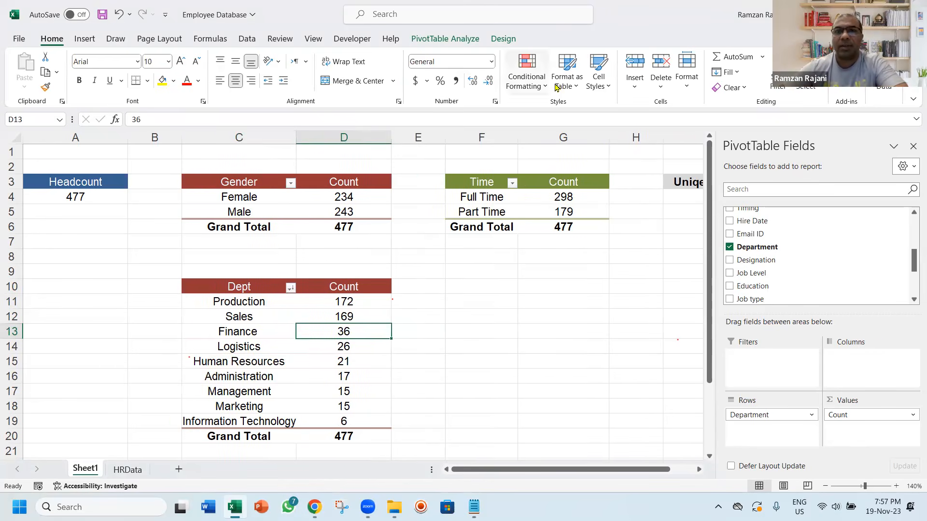
Apply a PivotTable style with an orange header to the department report
click(570, 83)
click(577, 87)
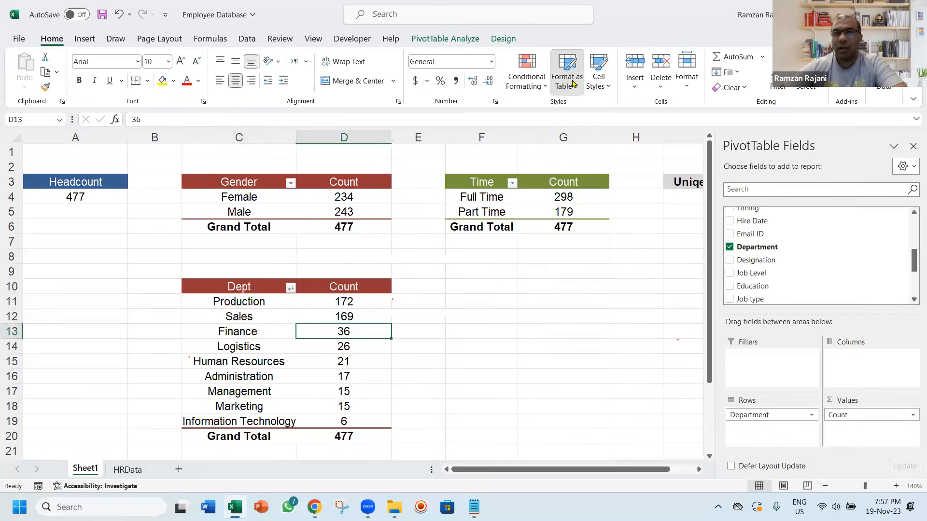
click(575, 85)
click(805, 280)
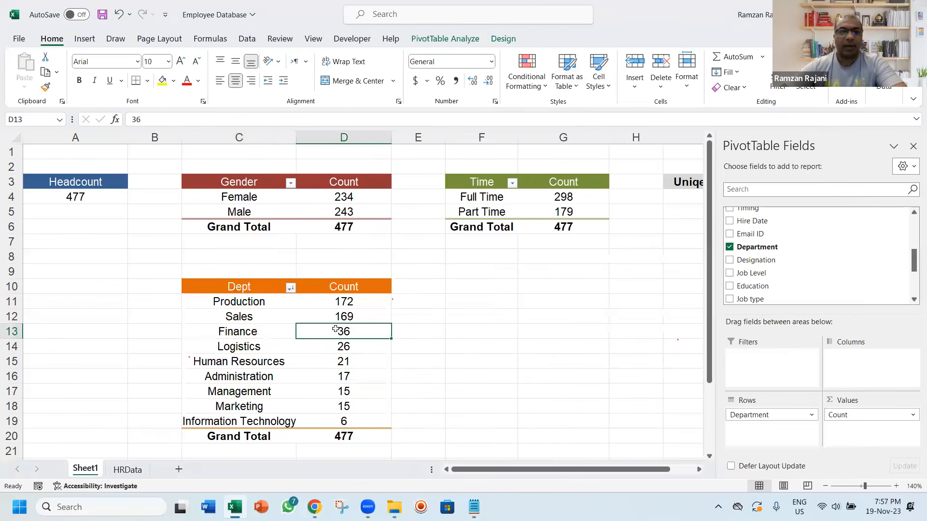
Zoom the worksheet out to 110% and select cell D1 outside the department report
click(825, 486)
click(825, 486)
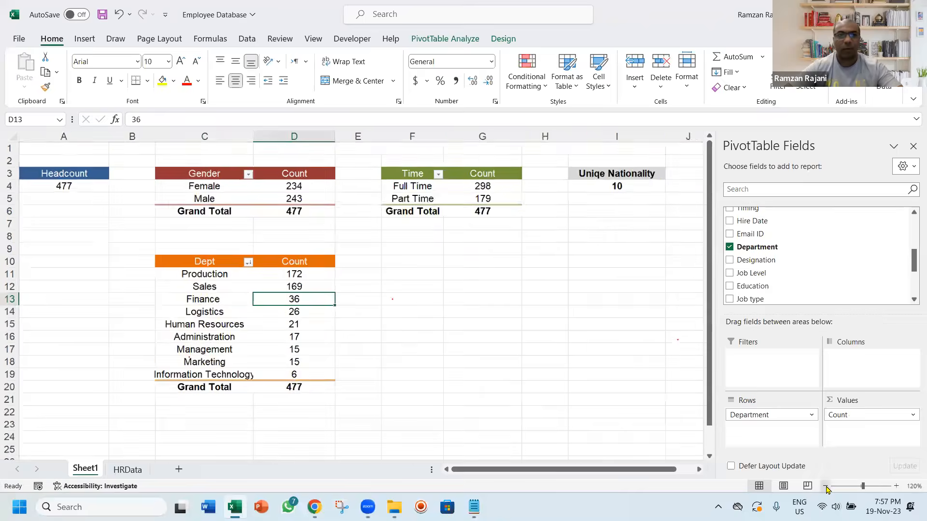
click(825, 486)
click(234, 143)
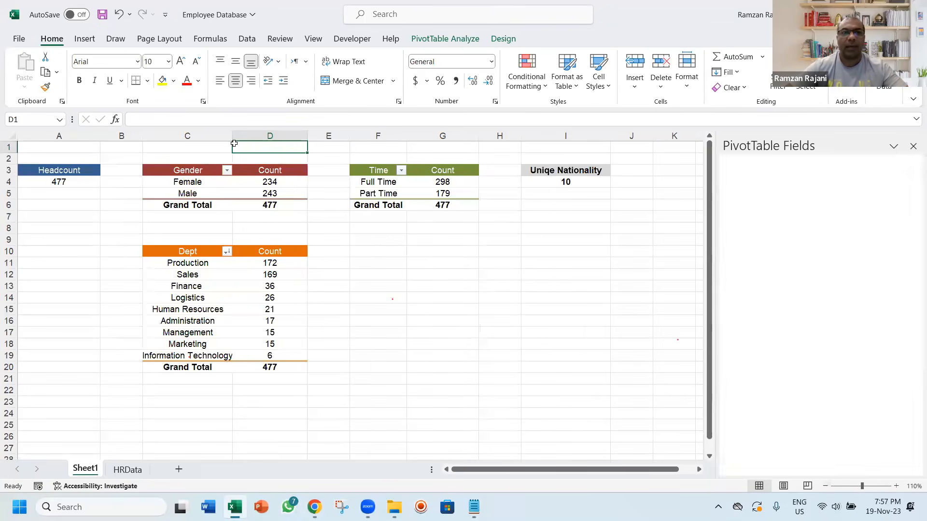
Left-align the department names, the Grand Total label and the Dept header in column C of the department report
click(200, 262)
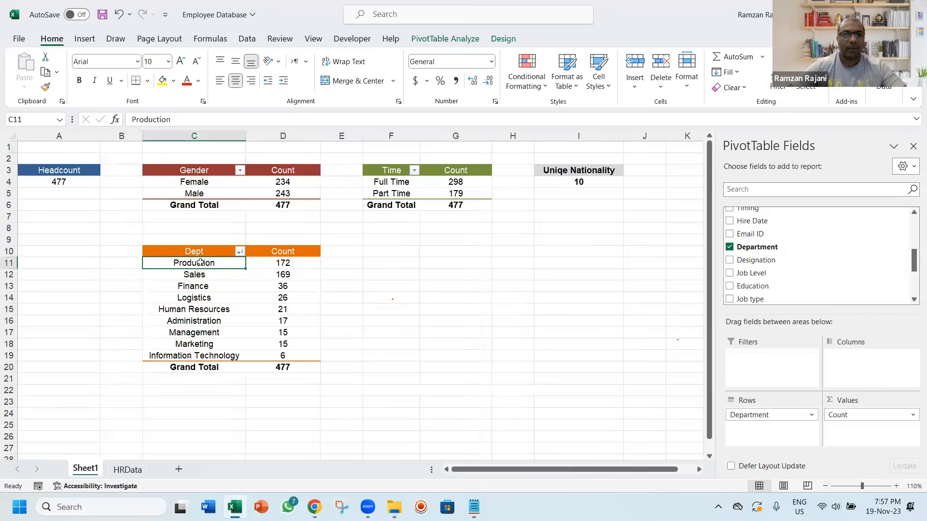
key(ctrl+shift+Down)
key(alt)
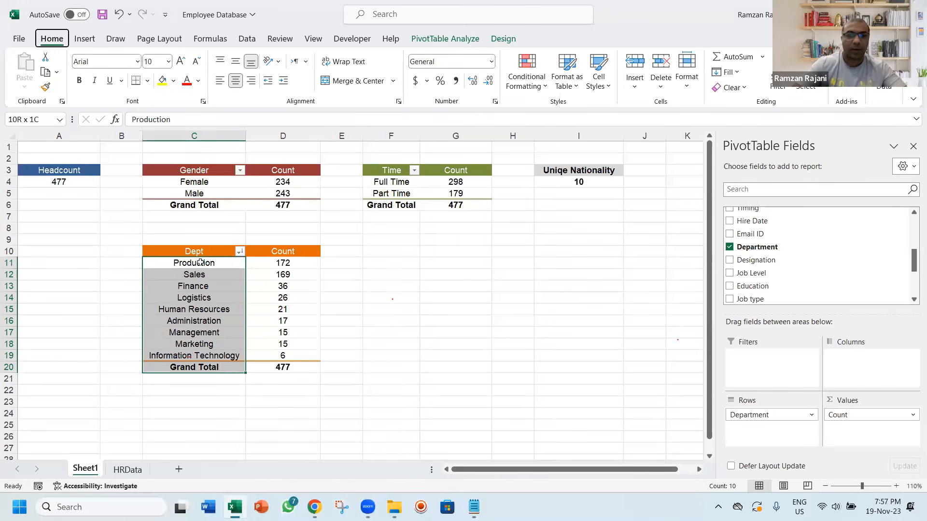
key(h)
key(a)
key(l)
click(201, 262)
key(alt)
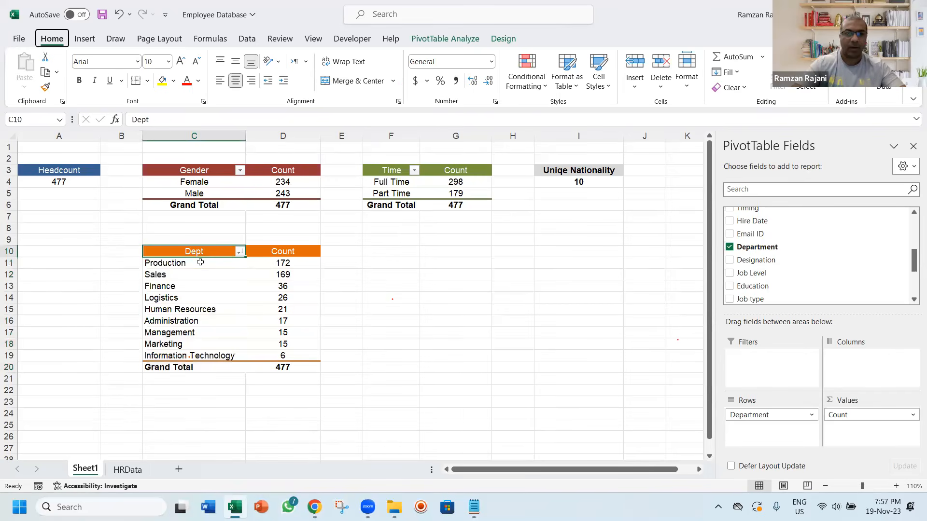
key(h)
key(a)
key(l)
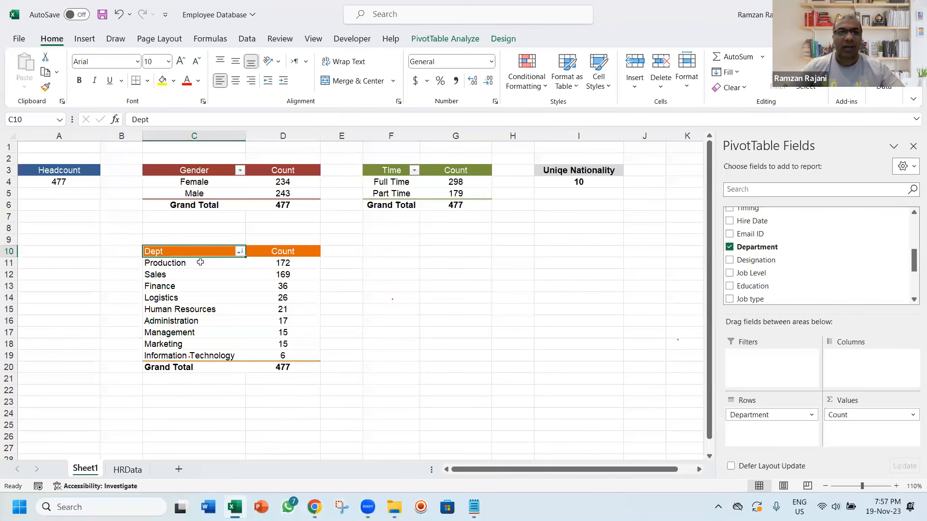
Copy the whole department PivotTable and paste the duplicate at cell F10
key(Up)
key(Down)
key(ctrl+a)
key(ctrl+c)
key(Right)
key(Right)
key(Right)
key(Return)
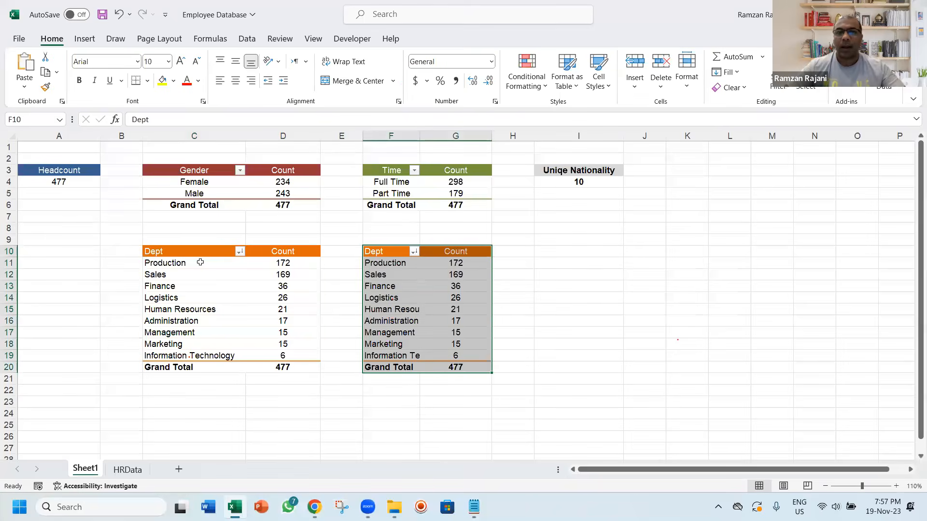
Check the report plan in Notepad, then in the copied PivotTable replace Department with Induction Status as rows and add its count as values
key(alt+Tab)
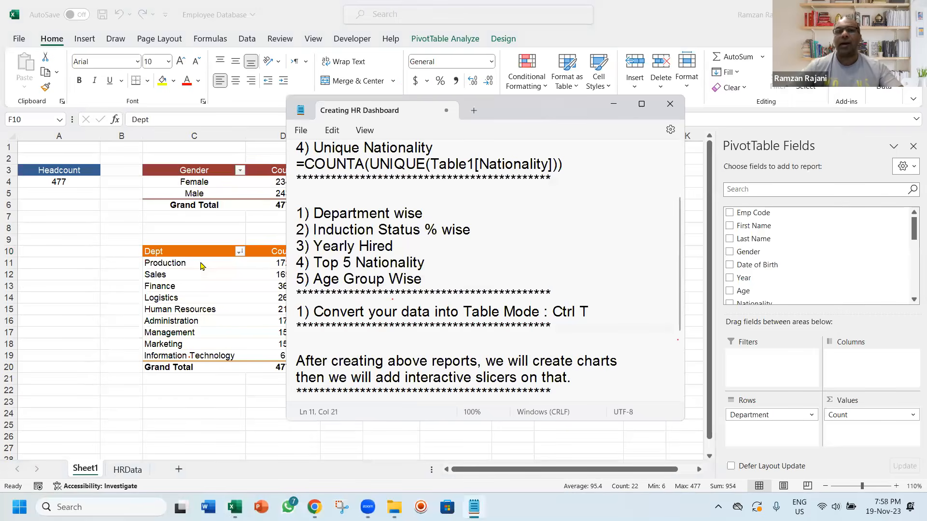
key(alt+Tab)
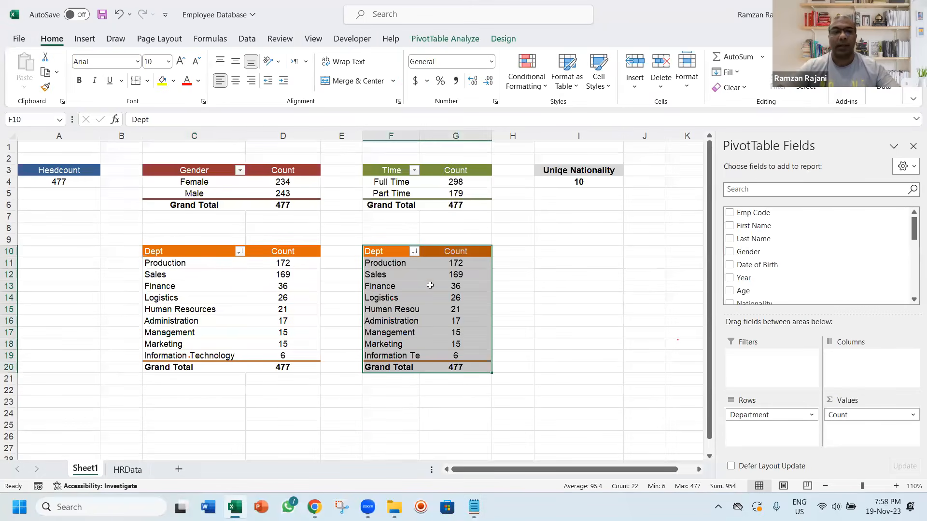
click(398, 266)
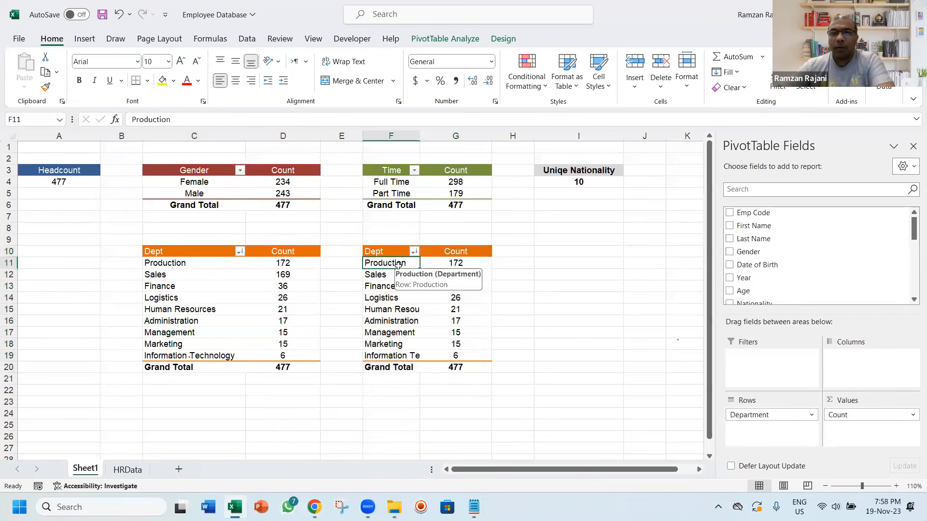
drag(913, 233, 908, 266)
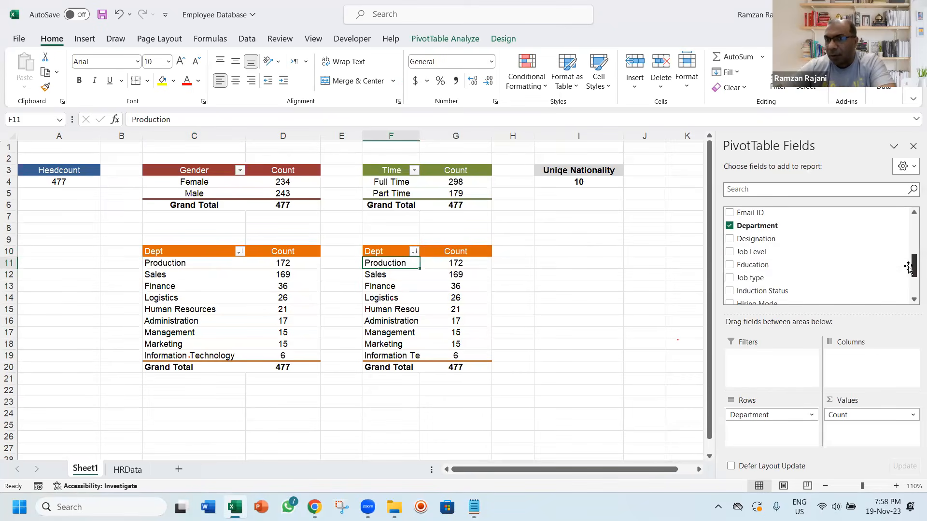
click(730, 226)
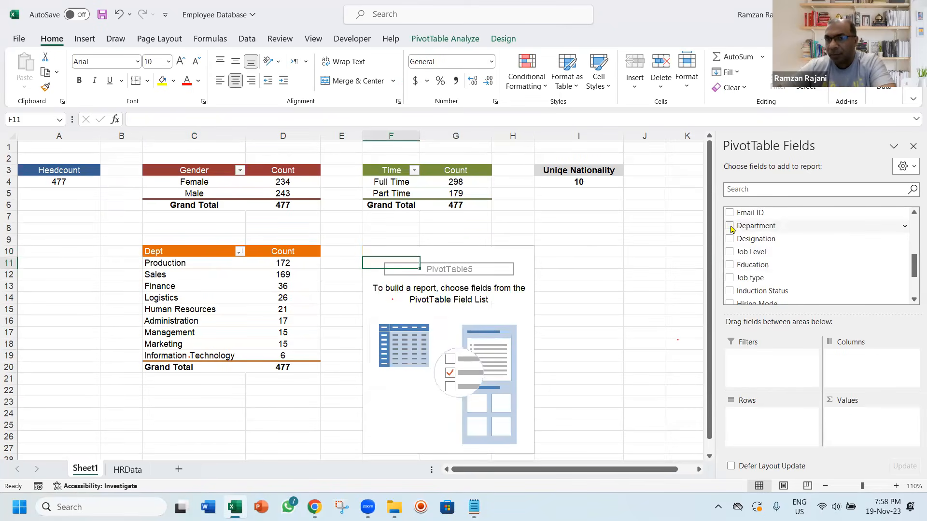
click(729, 291)
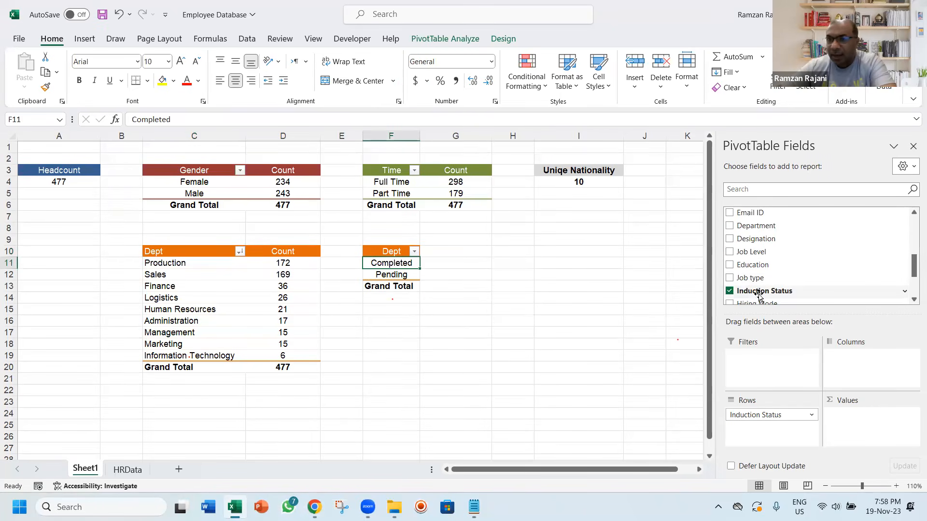
drag(758, 296, 843, 403)
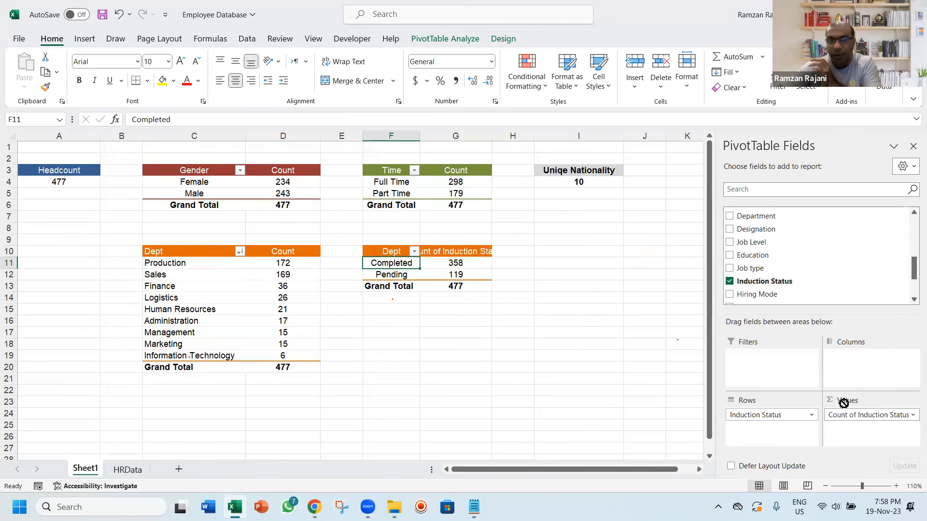
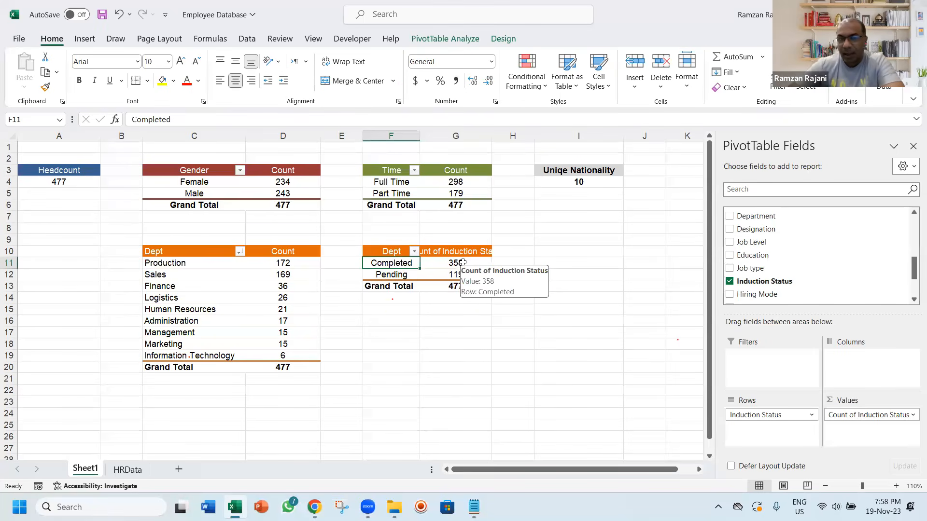
Show the induction status counts in the copied PivotTable as % of Grand Total
right_click(462, 262)
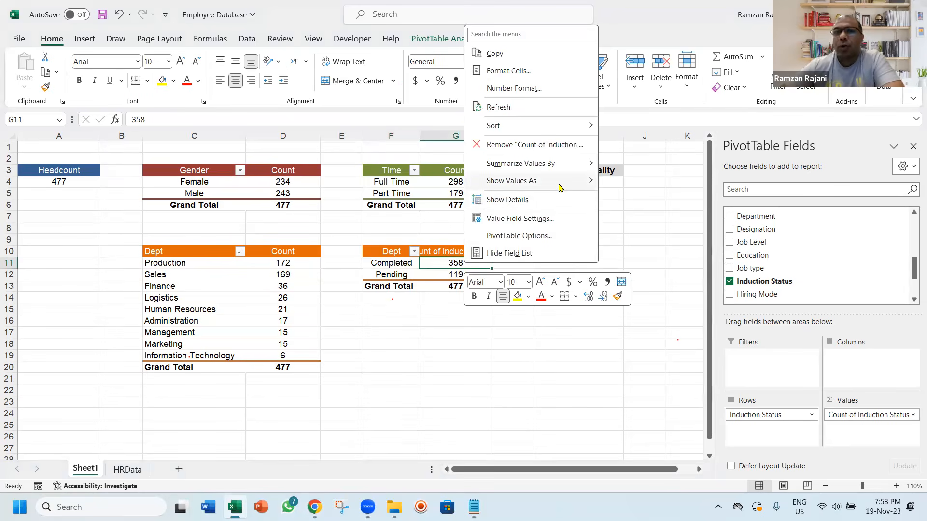
mouse_move(559, 187)
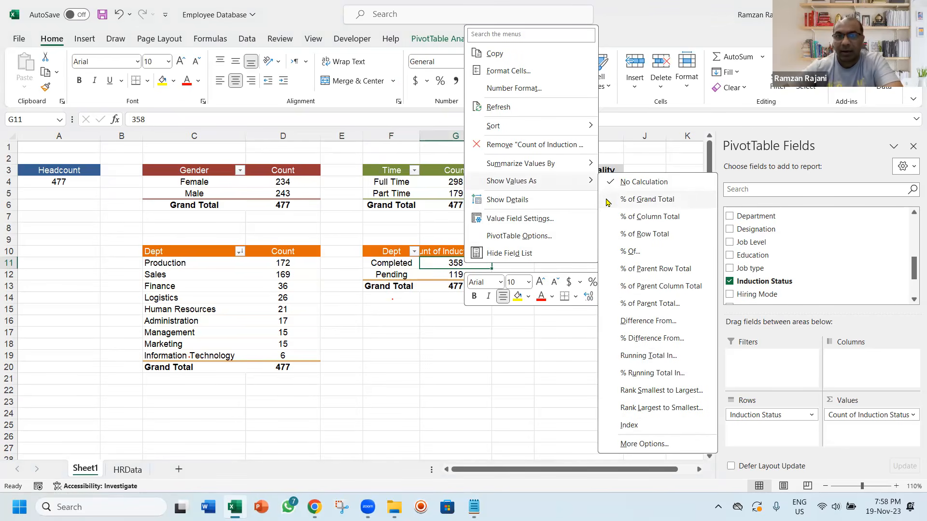
click(627, 199)
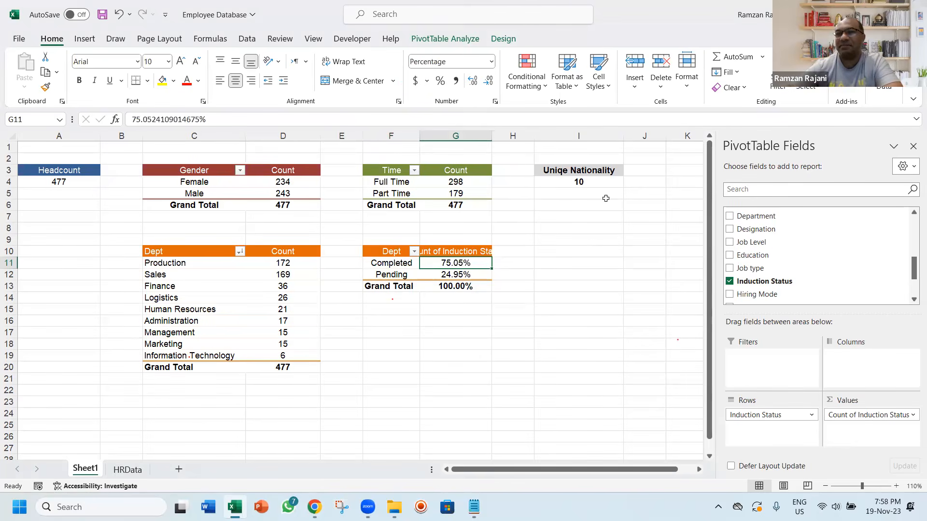
Rename the induction report's headers as Percentage in G10 and Induction in F10
key(Up)
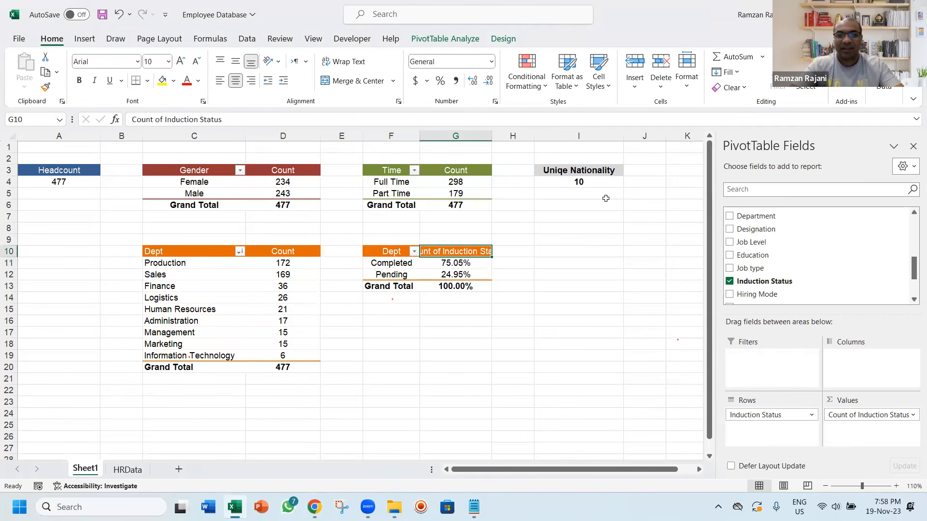
text(Percent)
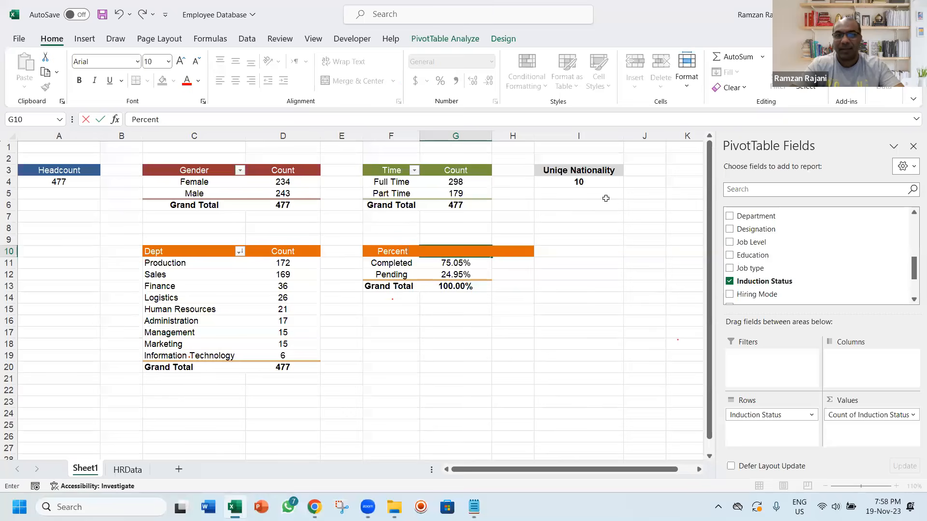
text(age)
key(Return)
key(Up)
key(Left)
text(Induction)
key(Return)
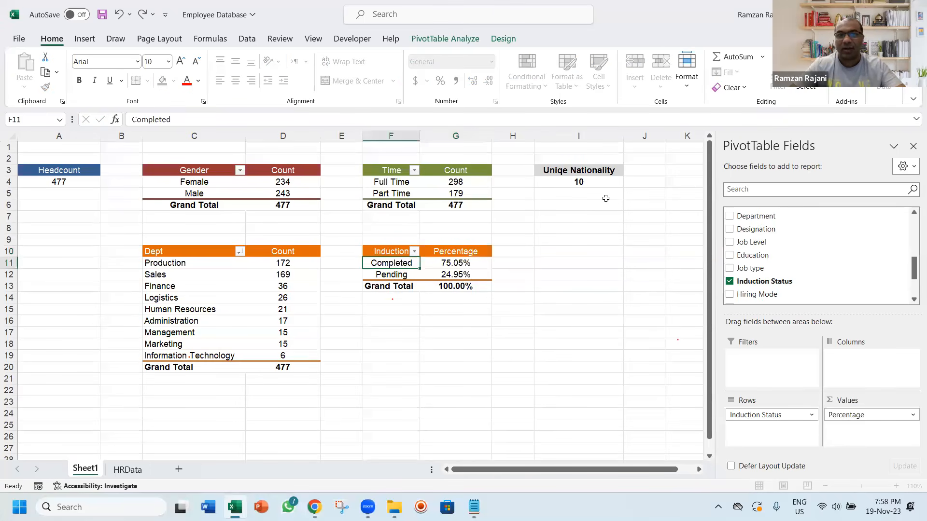
Apply the purple style from the first Medium row to the induction PivotTable
key(Up)
click(567, 75)
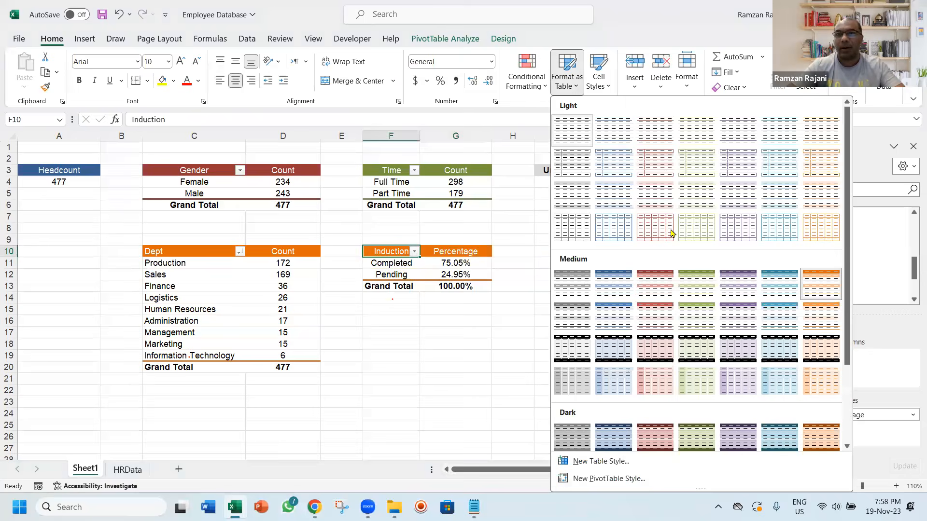
click(739, 288)
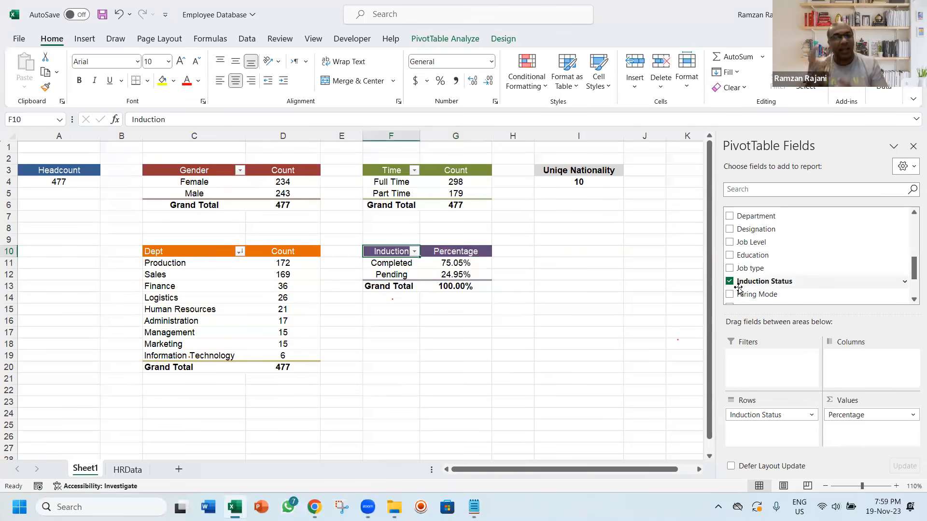
Copy the whole department PivotTable and paste the duplicate at cell I10
key(ctrl+a)
key(Left)
key(Left)
key(Left)
key(ctrl+a)
key(ctrl+c)
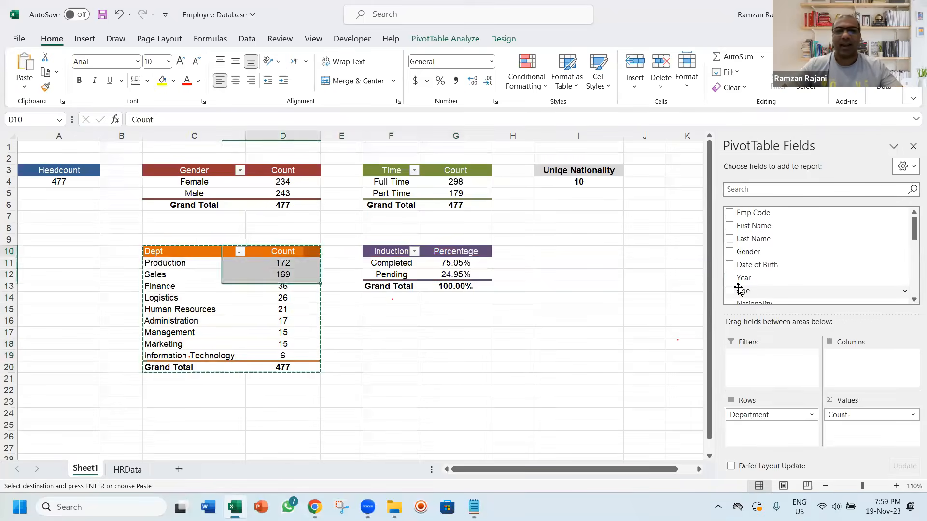
key(Right)
key(Right)
key(Right)
key(Right)
key(Right)
key(Right)
key(Return)
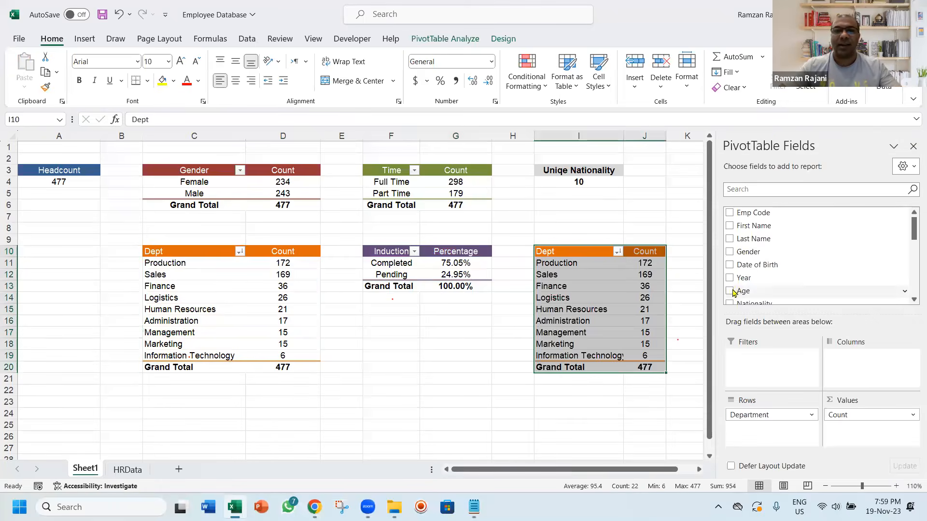
Switch to the Notepad plan and reword item 3 of the second report list as "Year wise Hiring"
key(alt+Tab)
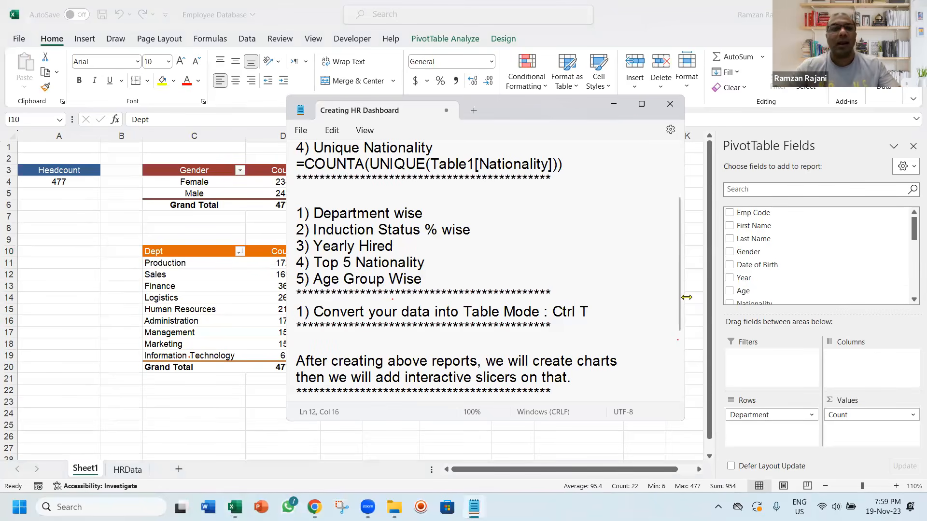
key(BackSpace)
key(BackSpace)
key(BackSpace)
key(BackSpace)
key(BackSpace)
key(BackSpace)
key(BackSpace)
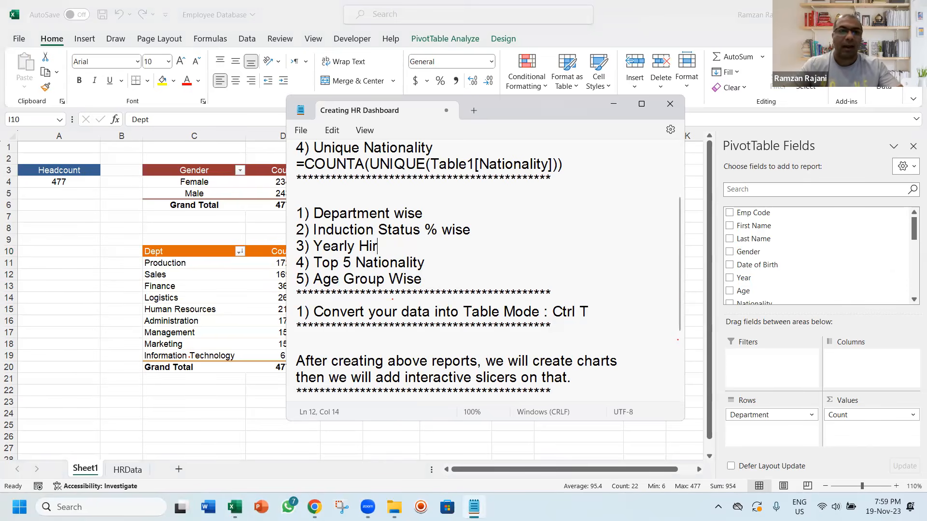
key(BackSpace)
text(wise Hr)
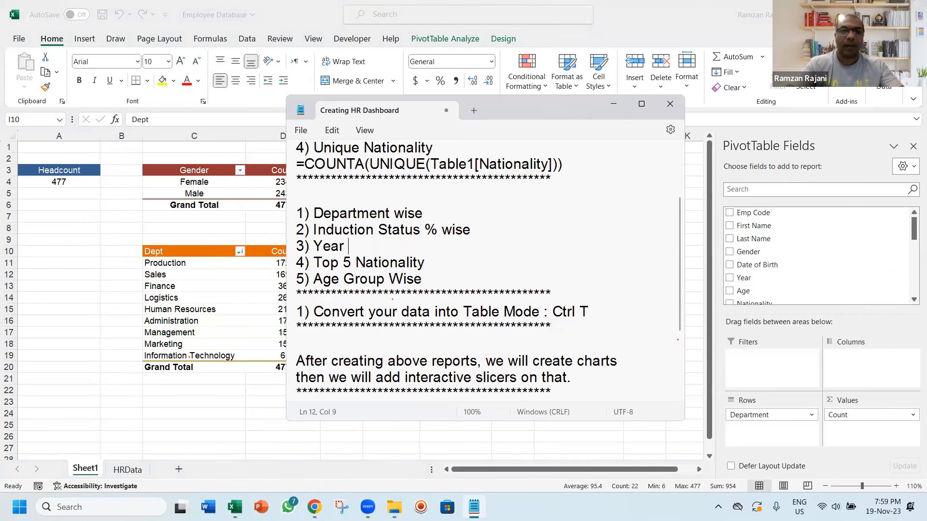
key(BackSpace)
text(iring)
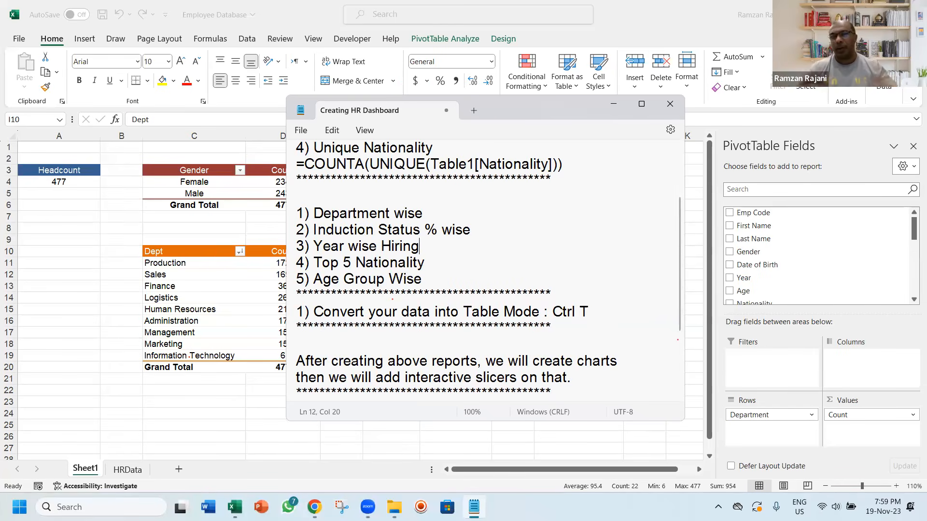
Back in Excel, replace Department with Hire Date as rows in the PivotTable at I10 and add the count of Hire Date as values
key(alt+Tab)
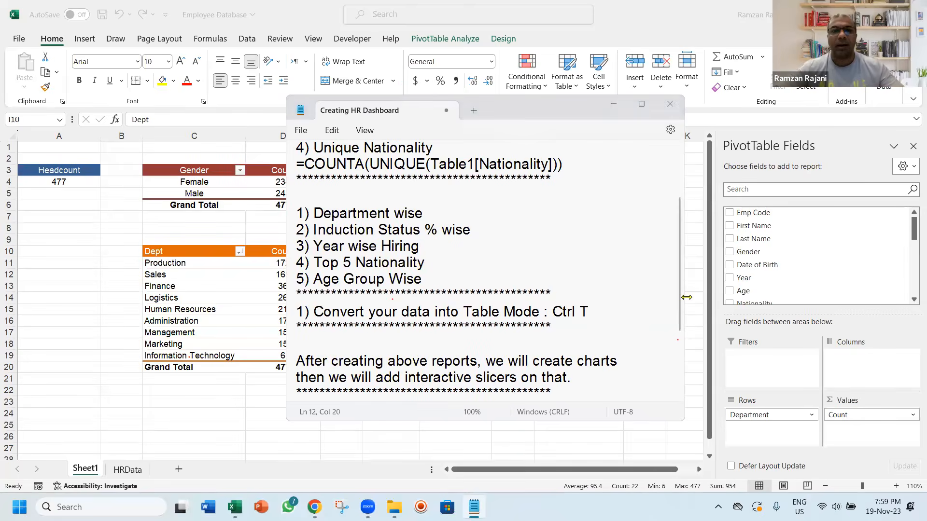
click(577, 264)
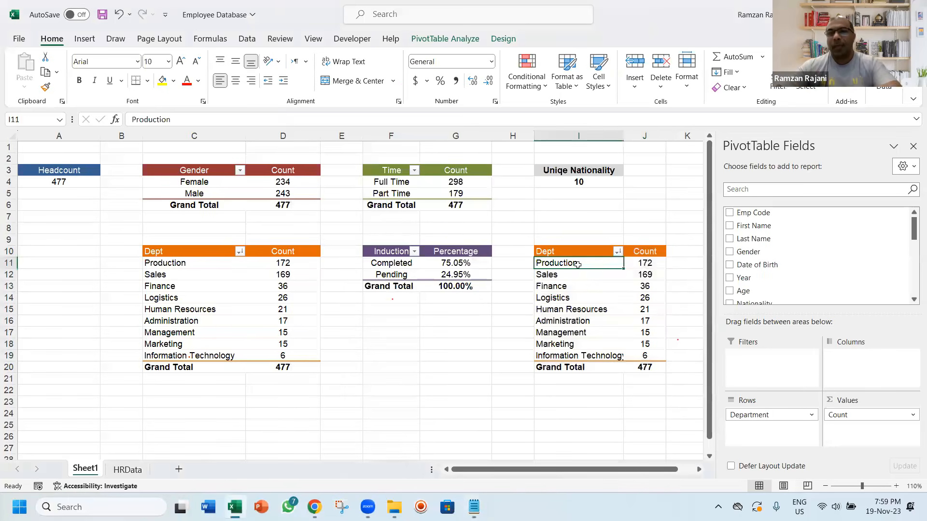
click(912, 298)
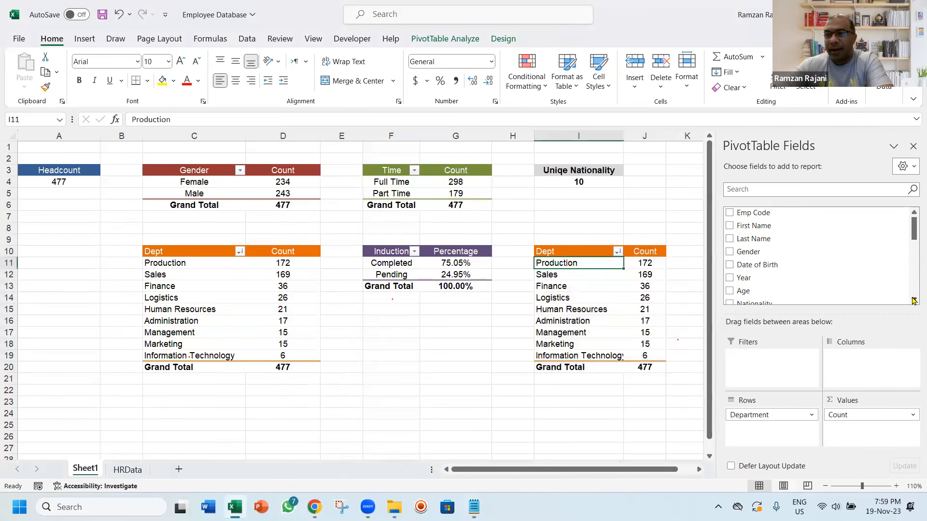
click(912, 300)
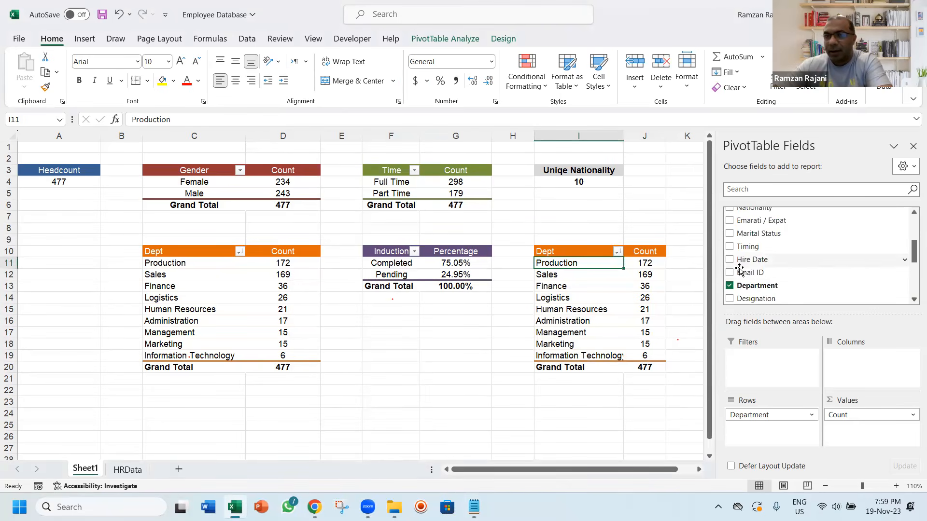
click(730, 286)
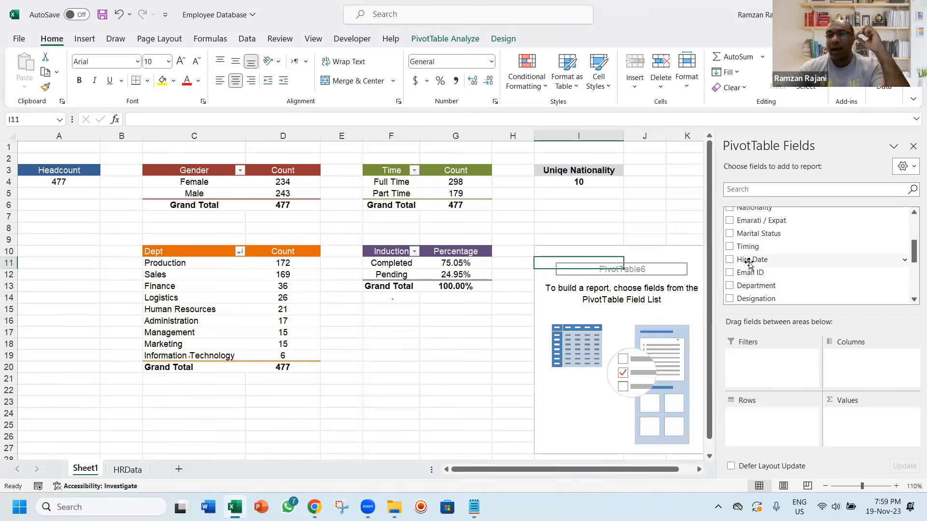
drag(748, 264, 766, 401)
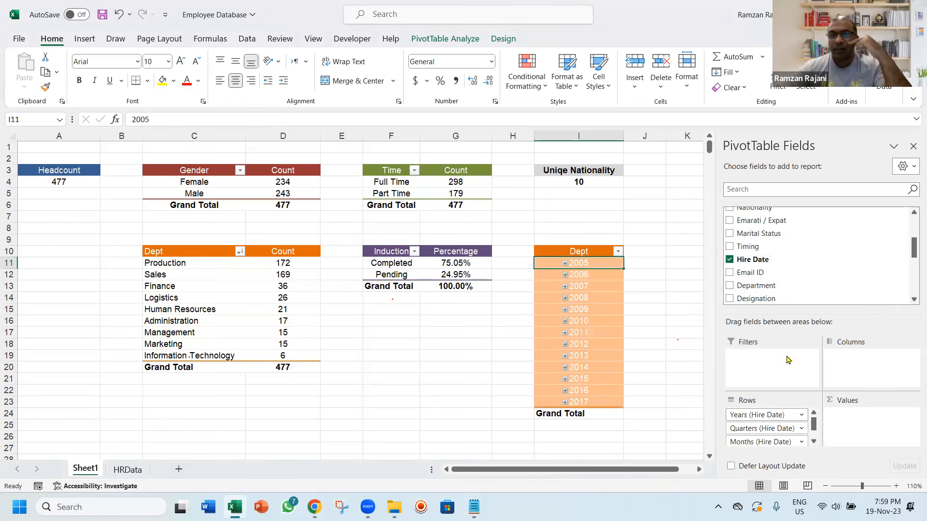
drag(801, 263, 874, 400)
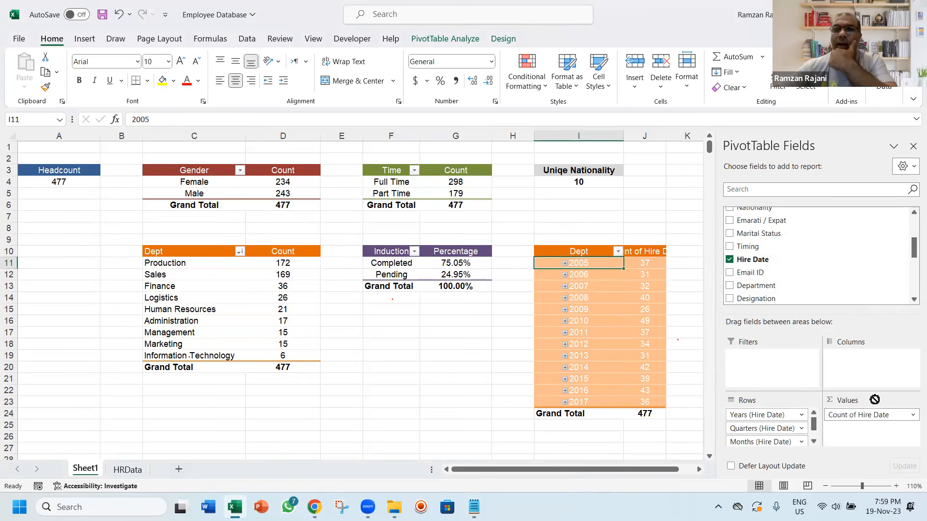
Group the hire dates in the new PivotTable by Years only, deselecting Months and Quarters
click(565, 263)
click(565, 263)
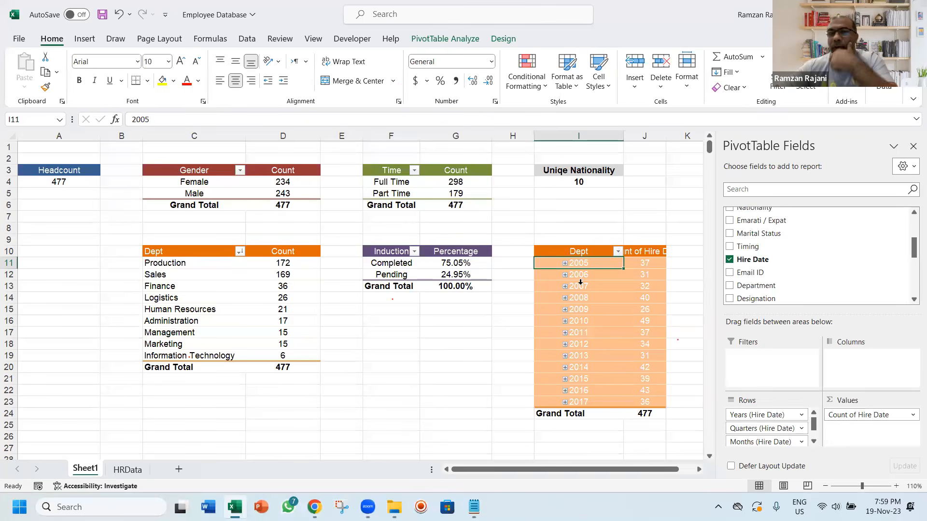
right_click(583, 286)
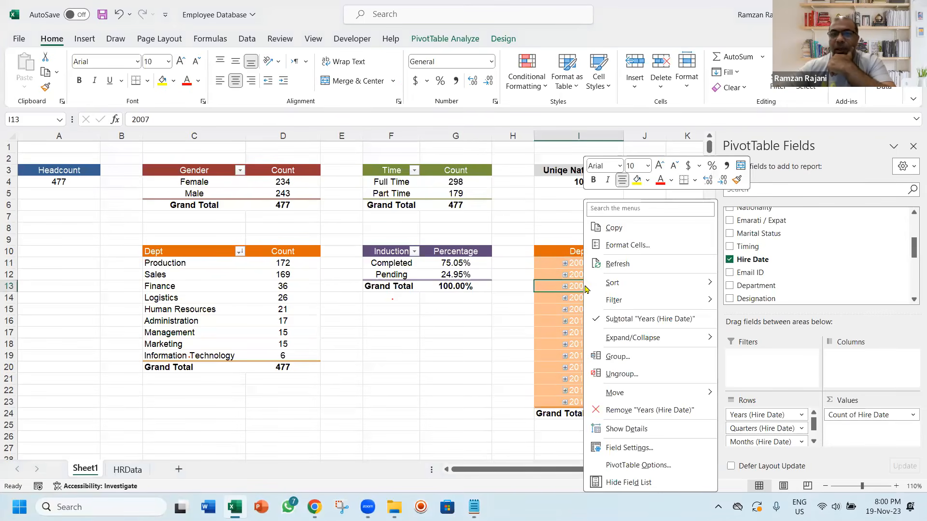
click(632, 357)
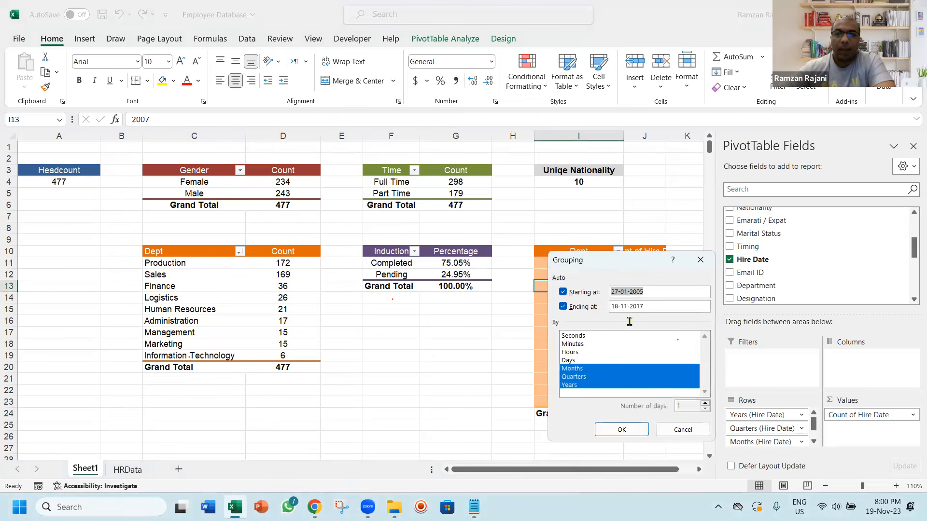
drag(611, 266, 501, 212)
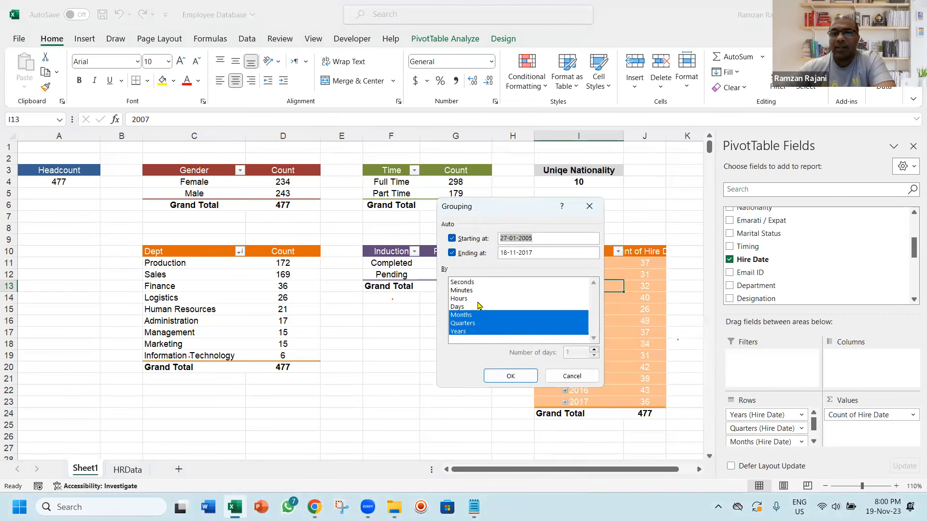
click(472, 317)
click(470, 323)
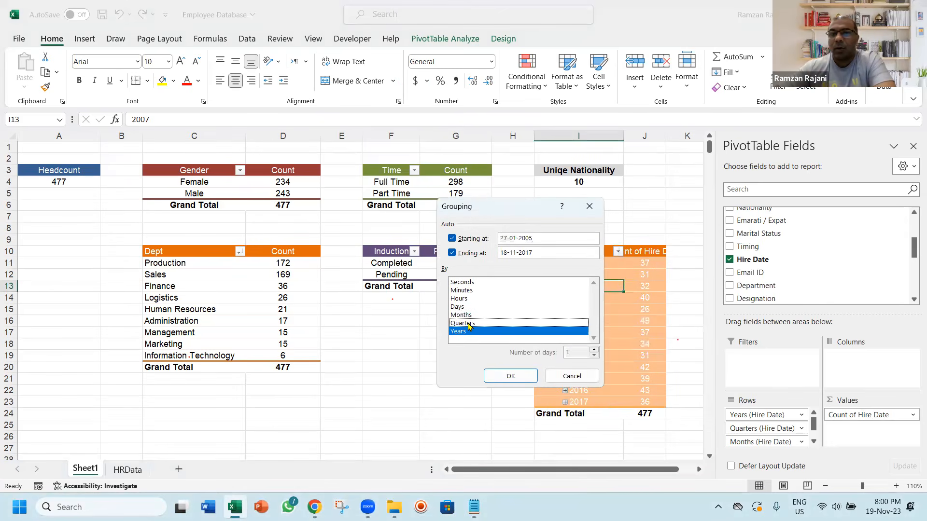
click(510, 377)
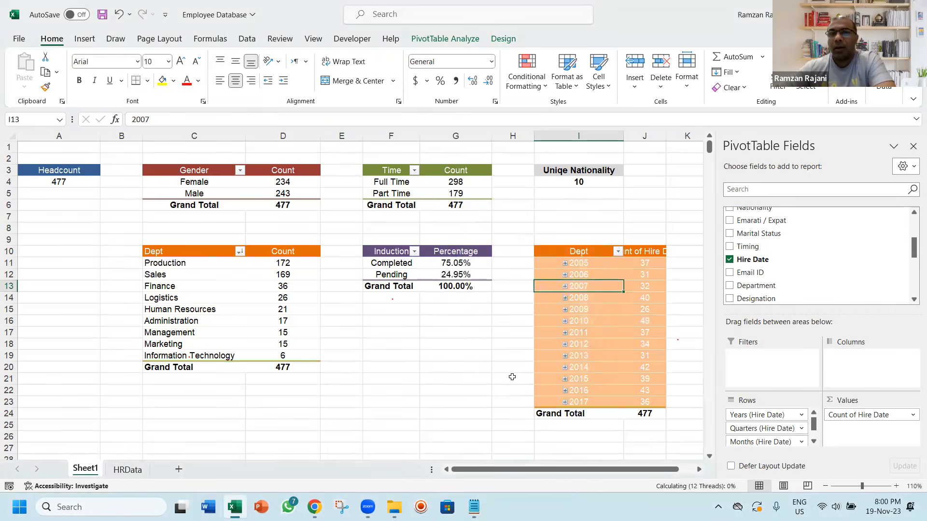
Rename the hiring report's headers as Year in I10 and Hired in J10, then move the selection below the report
key(Up)
key(Up)
key(Up)
text(Year Wise)
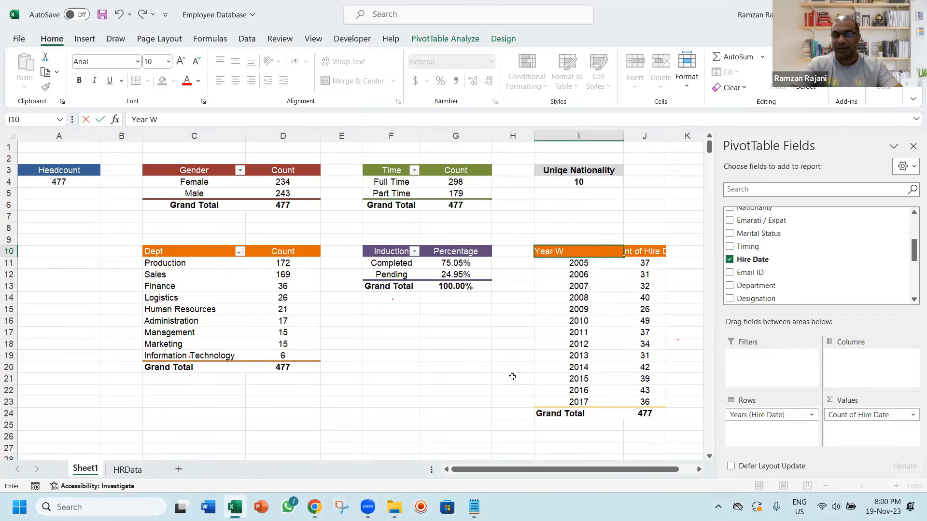
key(BackSpace)
key(BackSpace)
key(BackSpace)
key(BackSpace)
key(BackSpace)
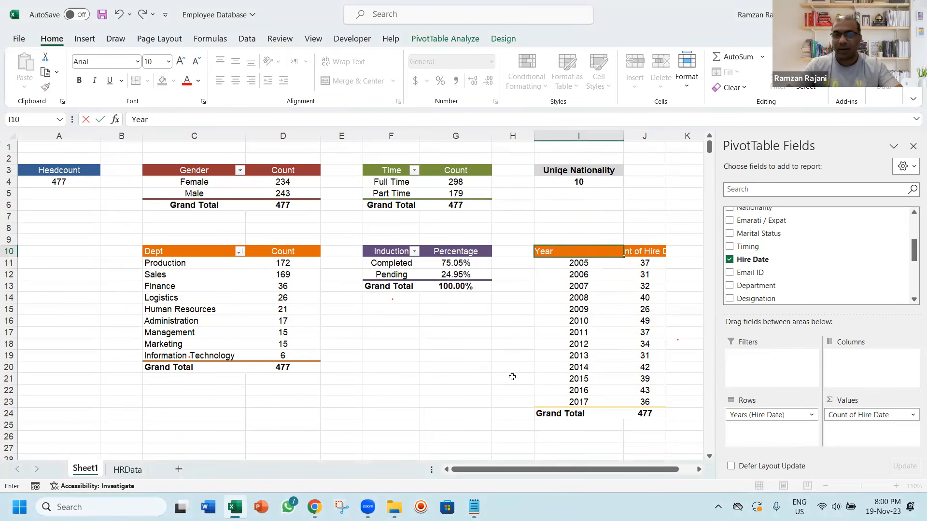
key(Tab)
text(Hired)
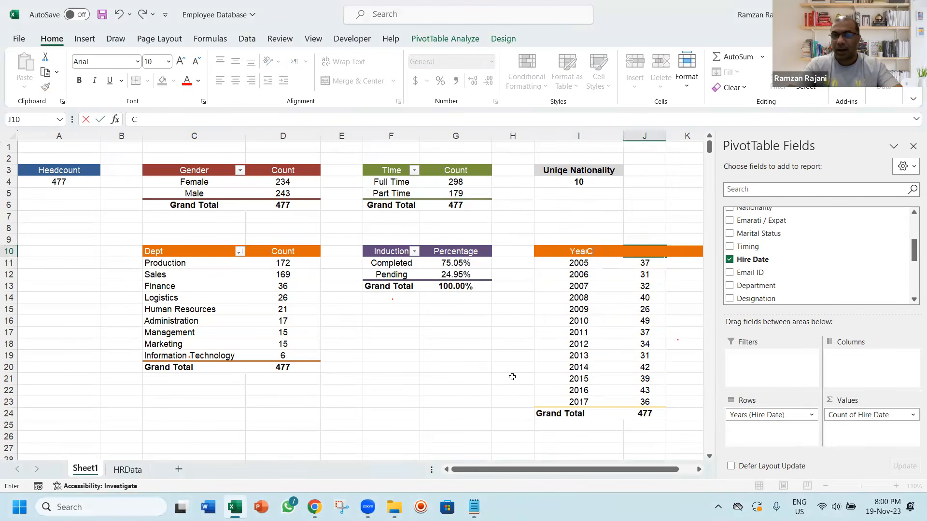
key(Return)
key(Down)
key(Down)
key(Down)
key(Down)
key(Down)
key(Down)
key(Down)
key(Down)
key(Down)
key(Down)
key(Down)
key(Down)
key(Down)
key(Down)
key(Down)
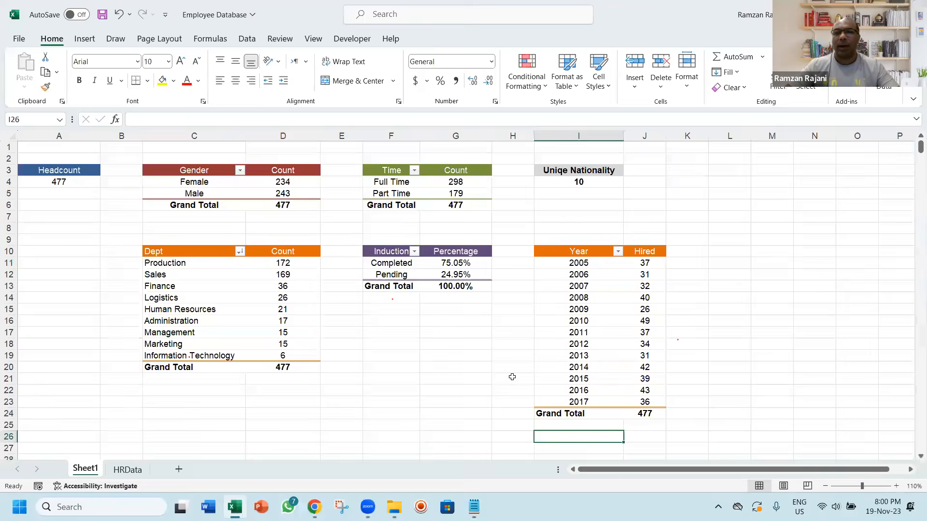
key(Down)
key(Down)
key(Down)
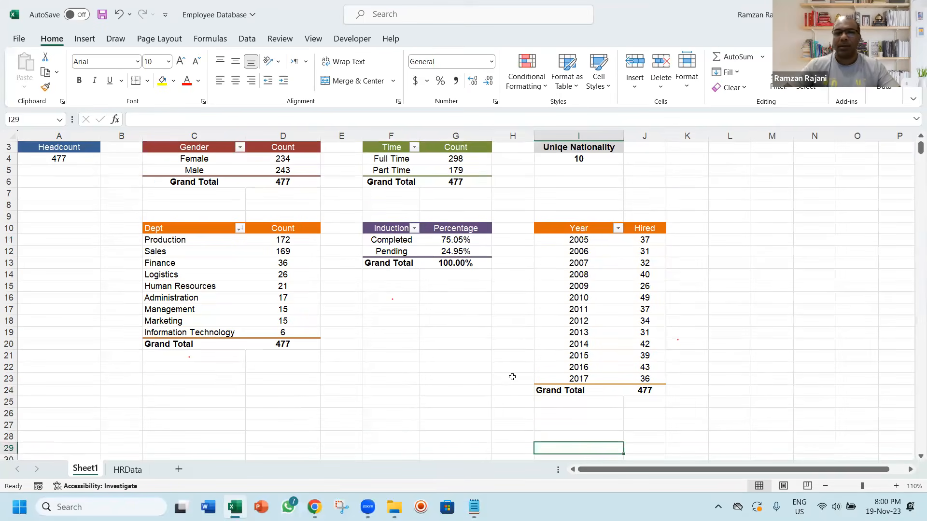
Filter the year-wise hiring PivotTable at I10 to show only the years 2013 through 2017
click(599, 229)
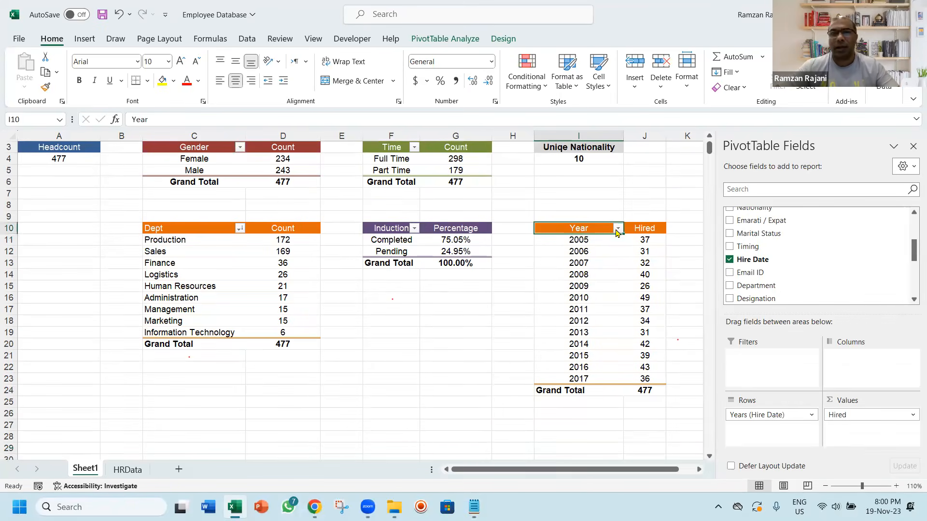
click(617, 228)
click(485, 355)
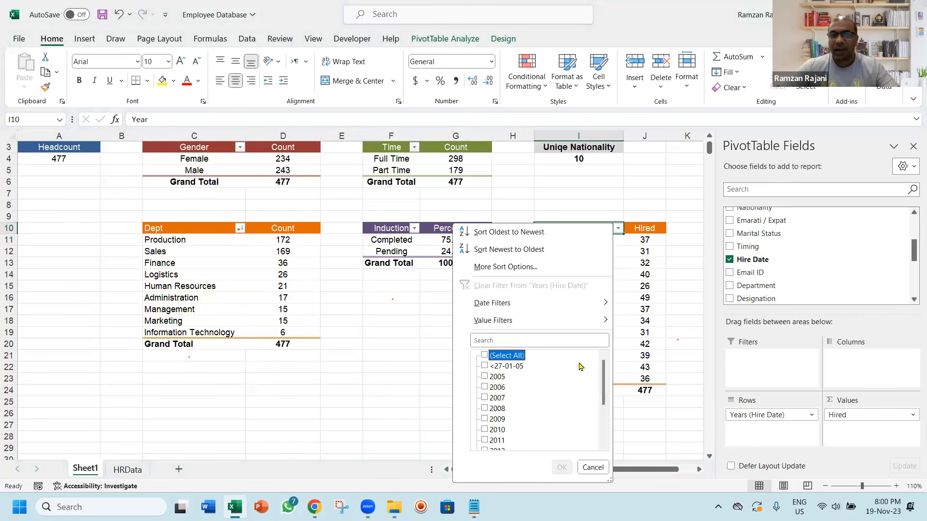
drag(603, 378, 603, 416)
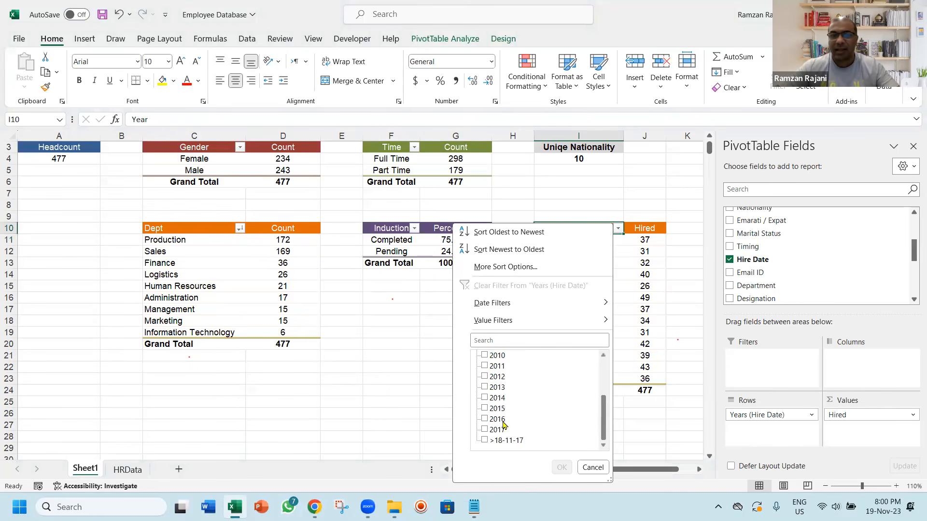
click(485, 429)
click(484, 419)
click(485, 408)
click(485, 398)
click(485, 387)
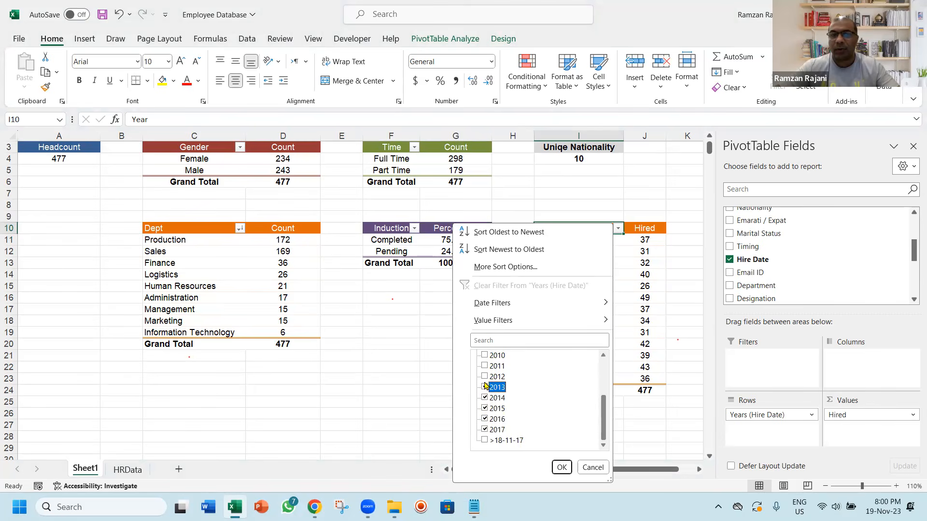
click(562, 468)
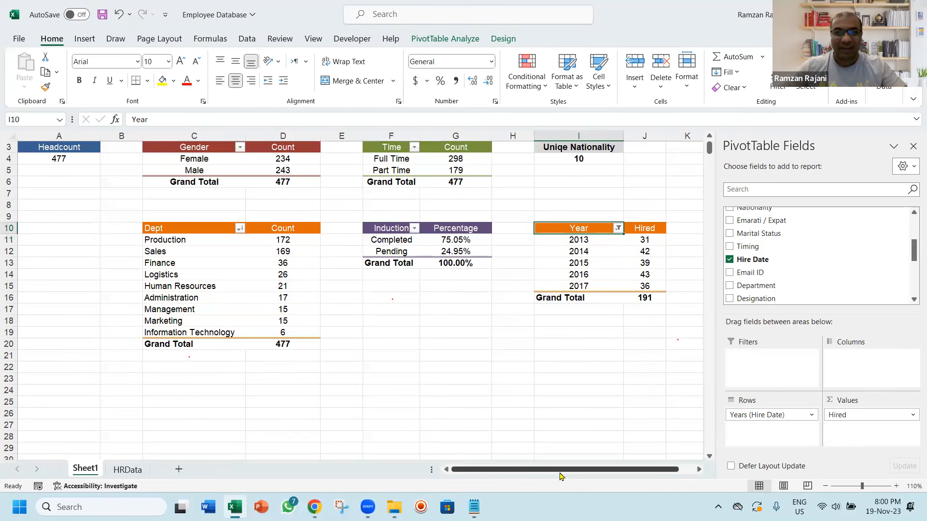
Copy the whole filtered hiring PivotTable and paste it at C24, below the department report
key(ctrl+a)
key(ctrl+c)
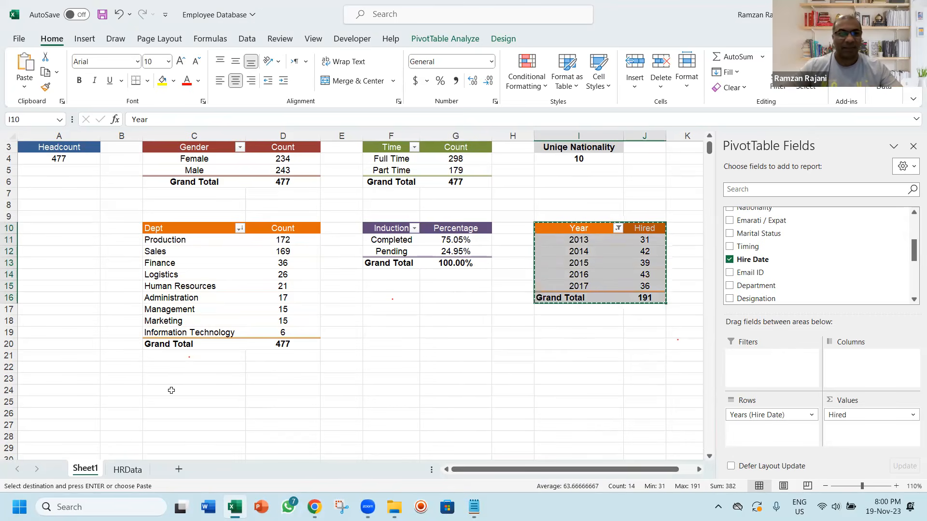
click(171, 390)
key(ctrl+v)
key(Escape)
Switch to the Notepad plan, highlight item 4, Top 5 Nationality, in the second report list, and return to Excel
key(alt+Tab)
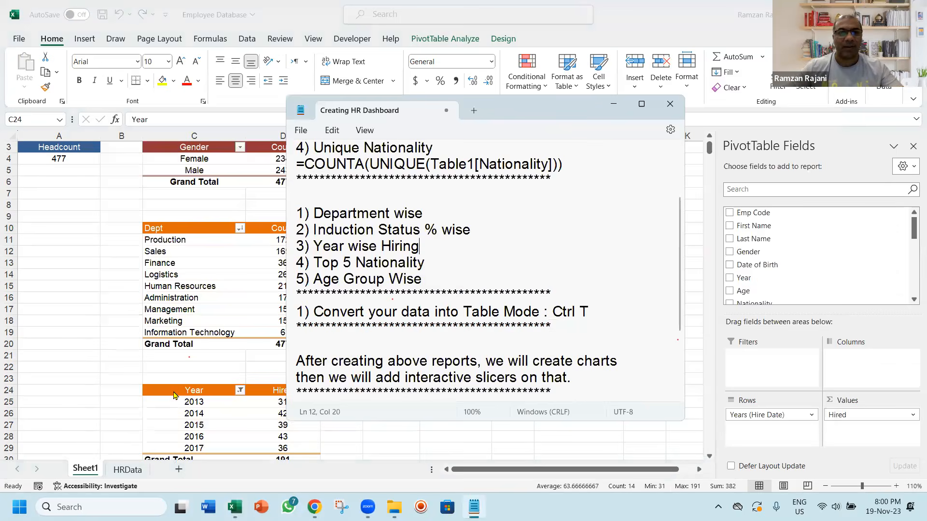
key(End)
key(ctrl+shift+Left)
key(ctrl+shift+Left)
key(ctrl+shift+Left)
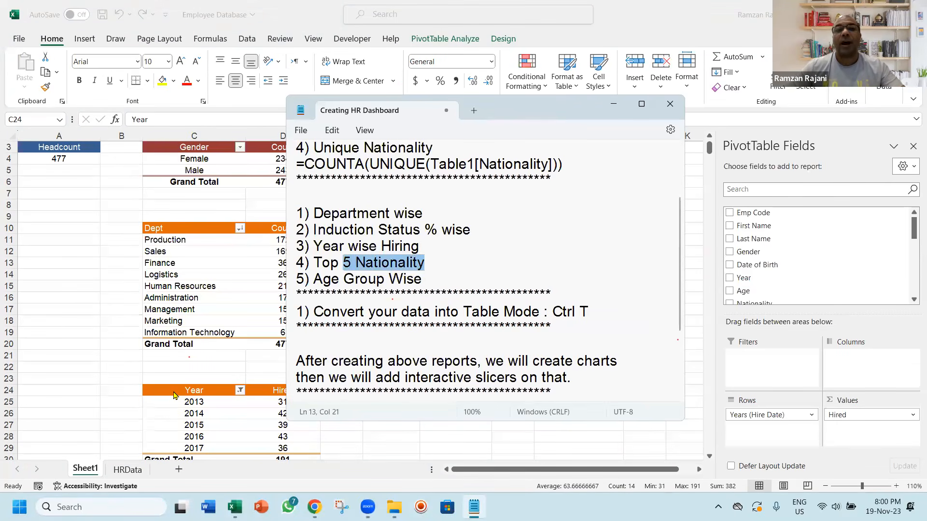
key(alt+Tab)
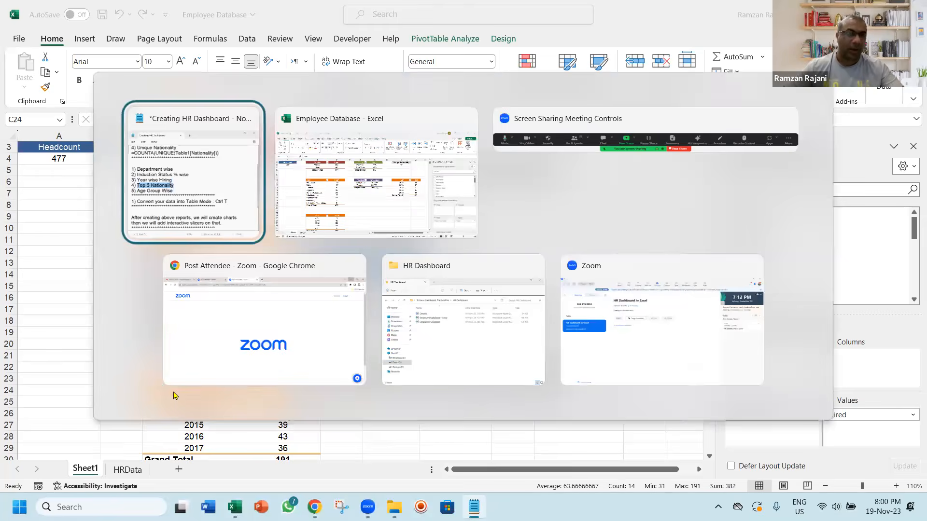
key(alt+Tab)
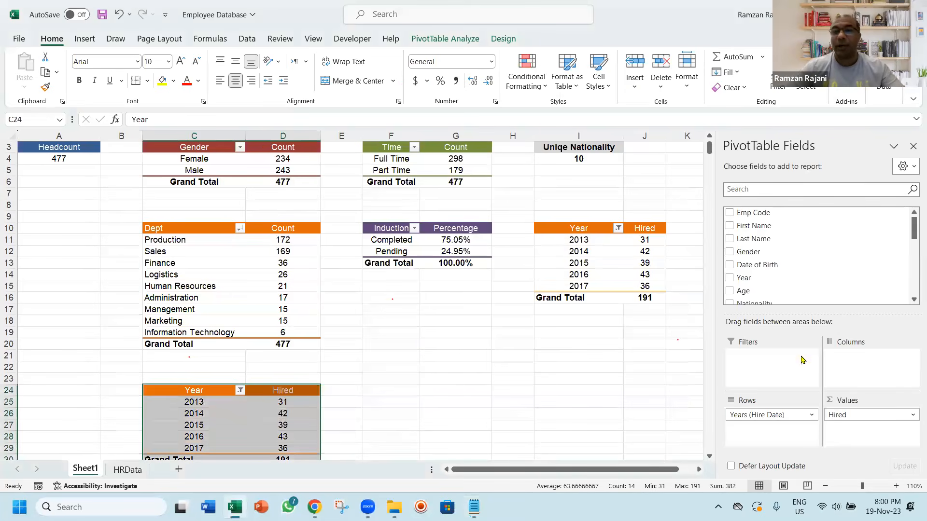
In the PivotTable at C24, replace the hiring fields with Nationality as rows and the count of Nationality as values
scroll(897, 404, down, 3)
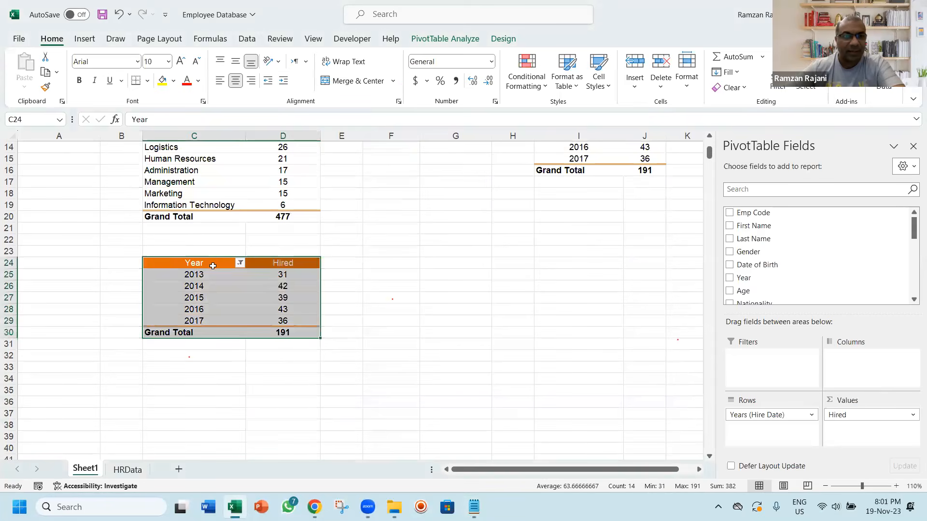
click(211, 274)
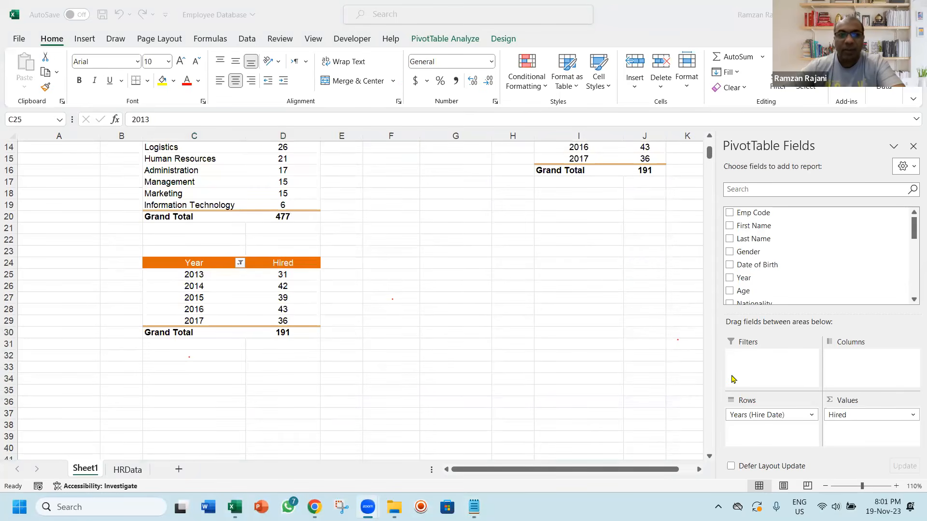
click(750, 415)
drag(769, 415, 628, 355)
drag(840, 415, 598, 333)
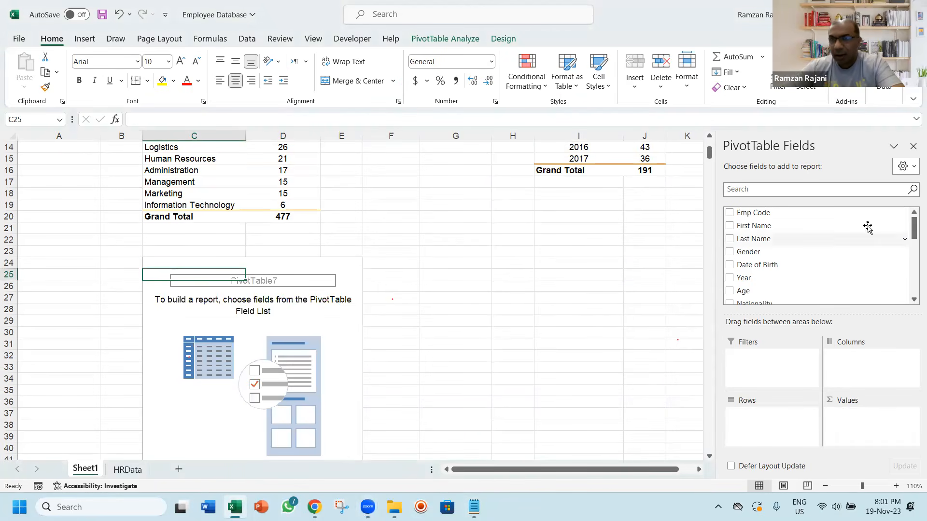
drag(912, 228, 911, 248)
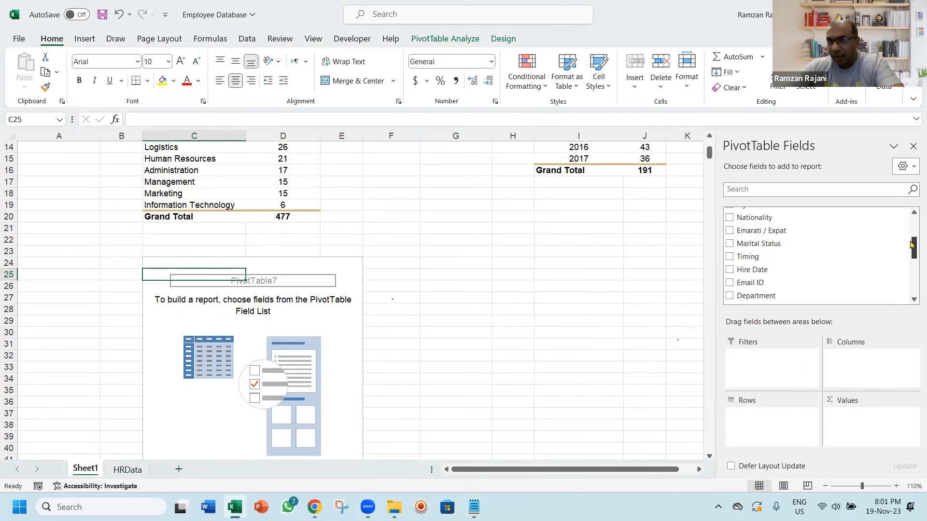
click(730, 218)
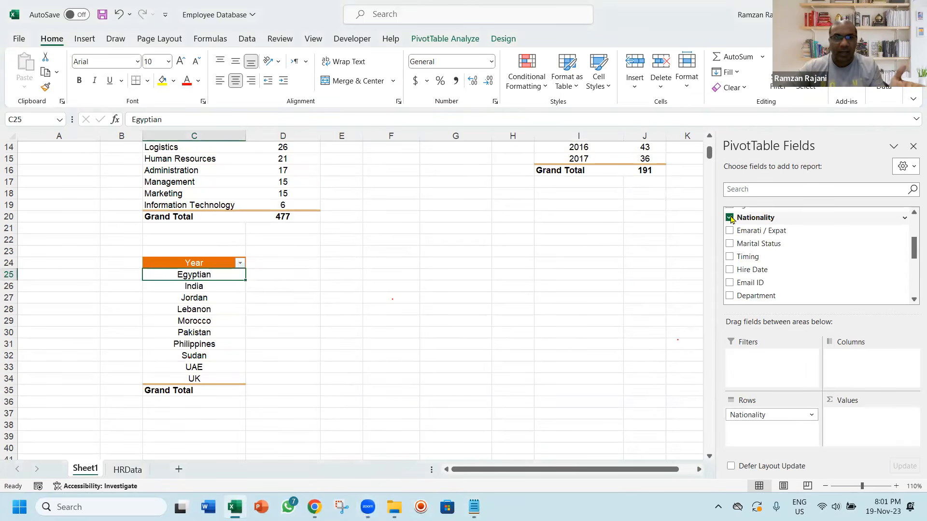
drag(752, 218, 851, 415)
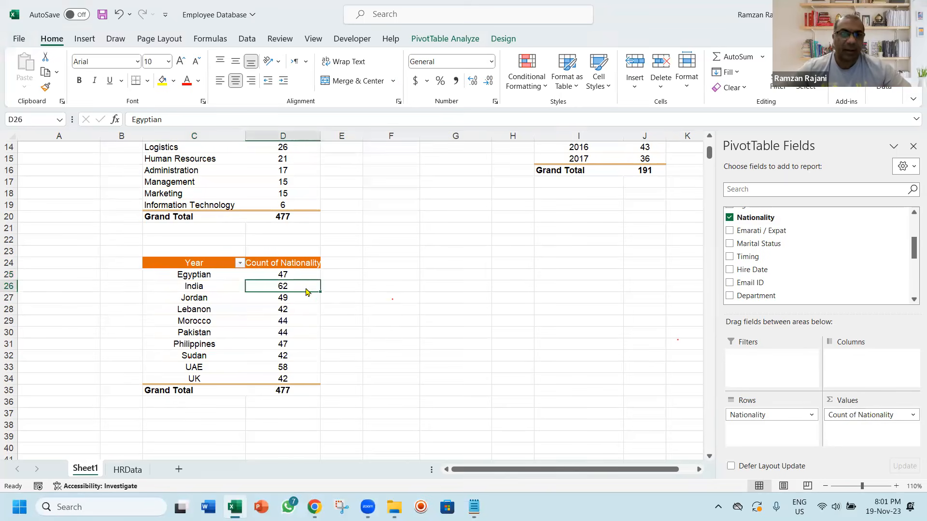
Sort the nationality report's counts from largest to smallest
right_click(306, 289)
mouse_move(416, 151)
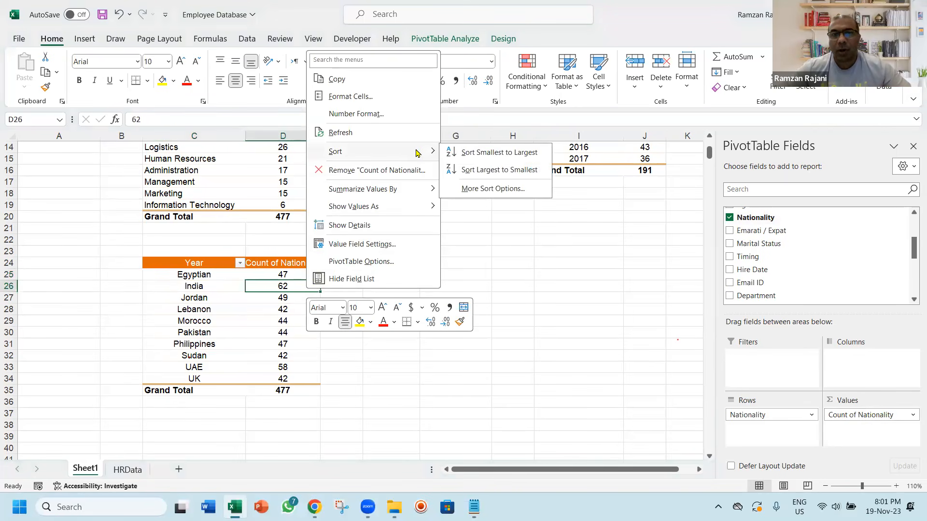
click(459, 171)
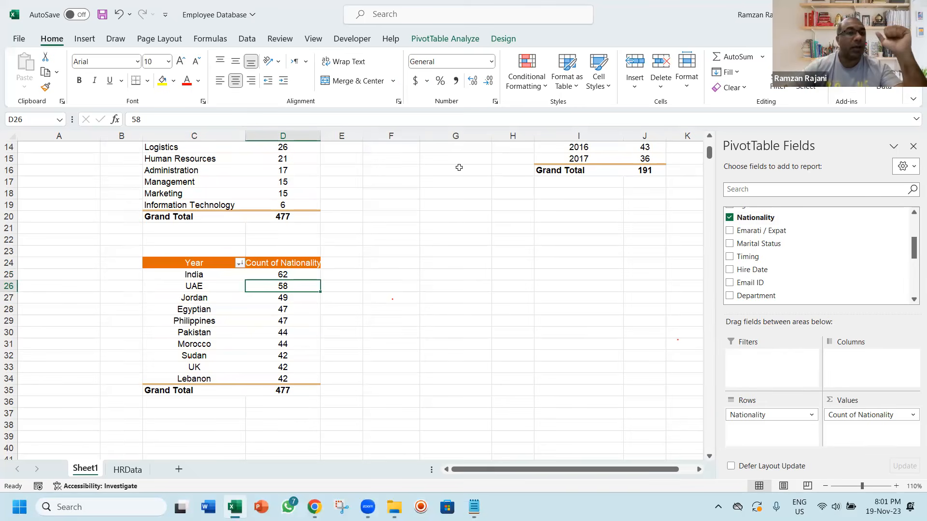
Apply a value filter to the nationality report showing the top 5 items by Count of Nationality
click(240, 263)
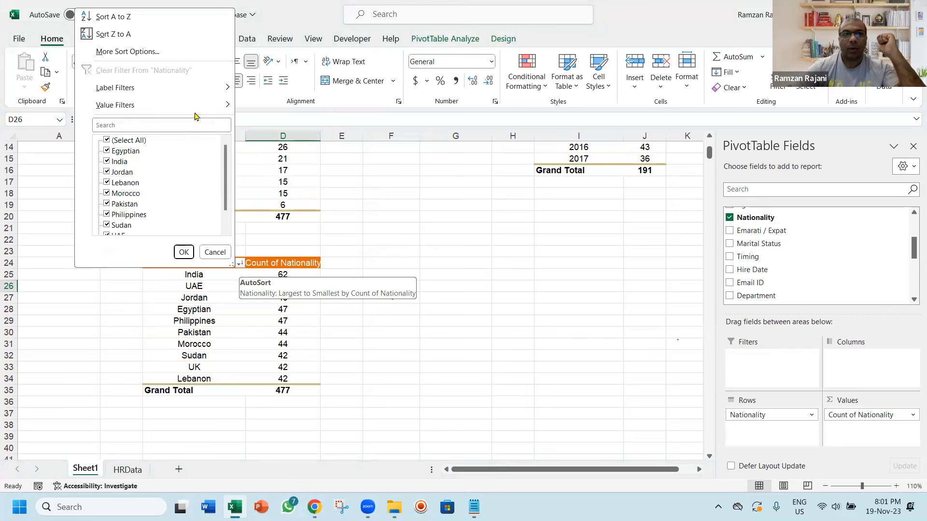
mouse_move(195, 112)
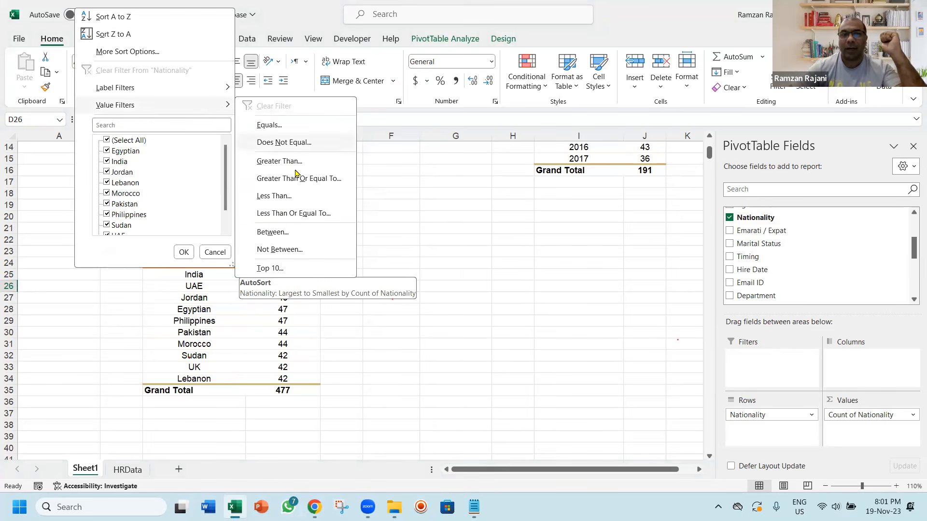
click(309, 270)
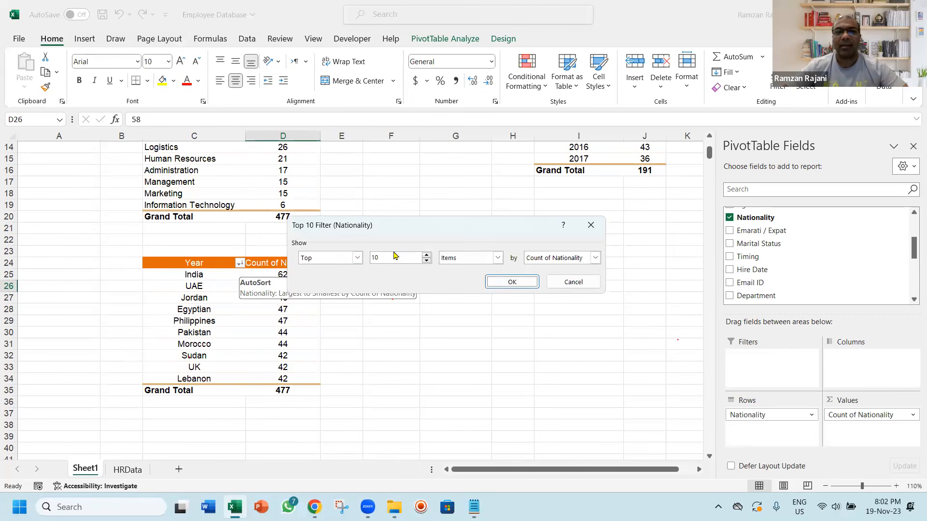
double_click(395, 256)
key(BackSpace)
text(5)
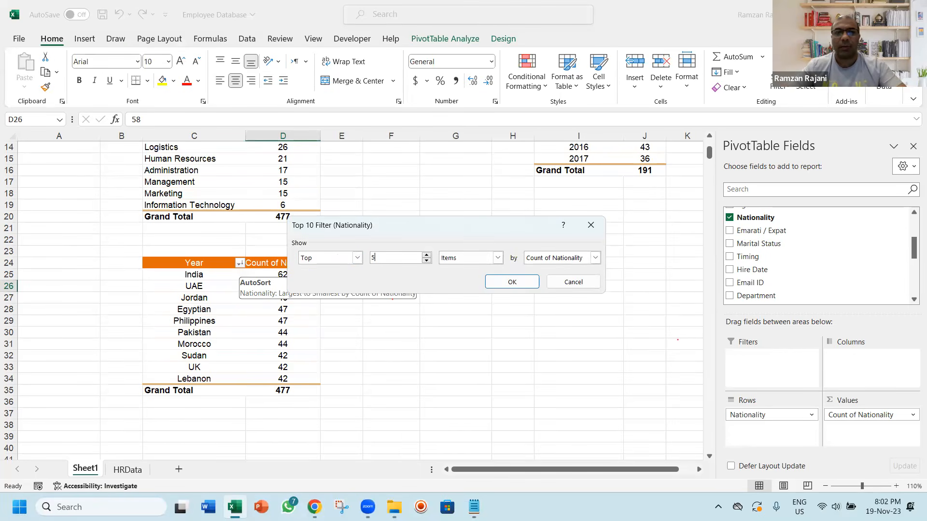
key(Return)
Rename the nationality report's headers as Nationalith in C24 and Count in D24, and give the PivotTable a blue style
key(Up)
key(Up)
key(Left)
text(Ba)
key(BackSpace)
key(BackSpace)
text(Natioa)
key(BackSpace)
text(nality)
key(Tab)
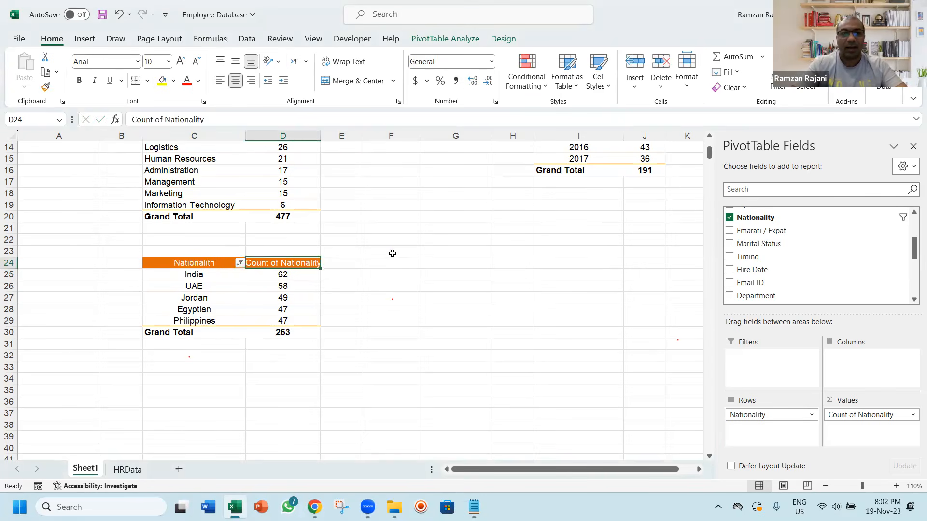
text(Count)
key(Return)
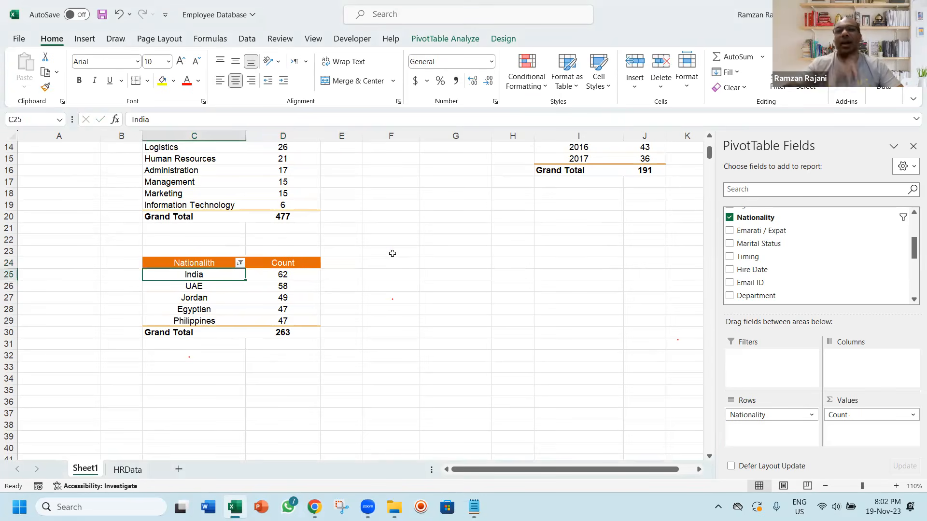
click(565, 72)
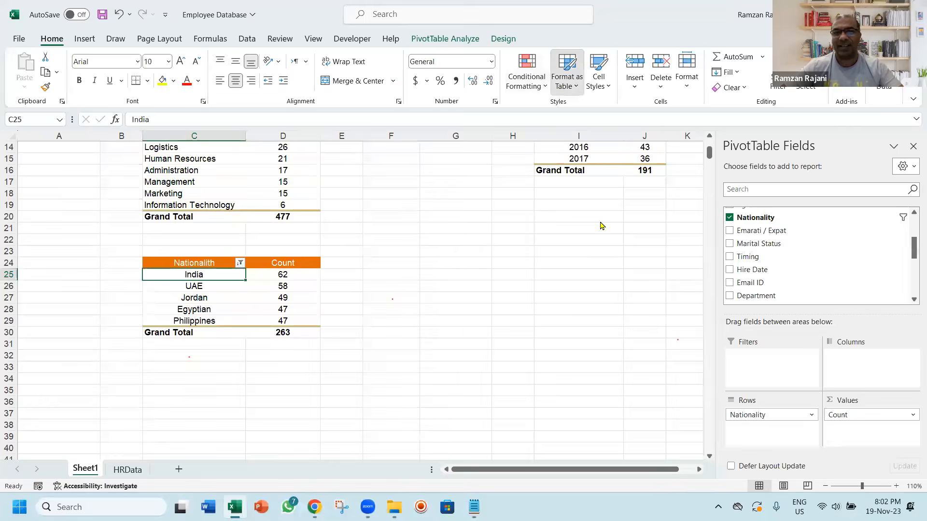
key(Escape)
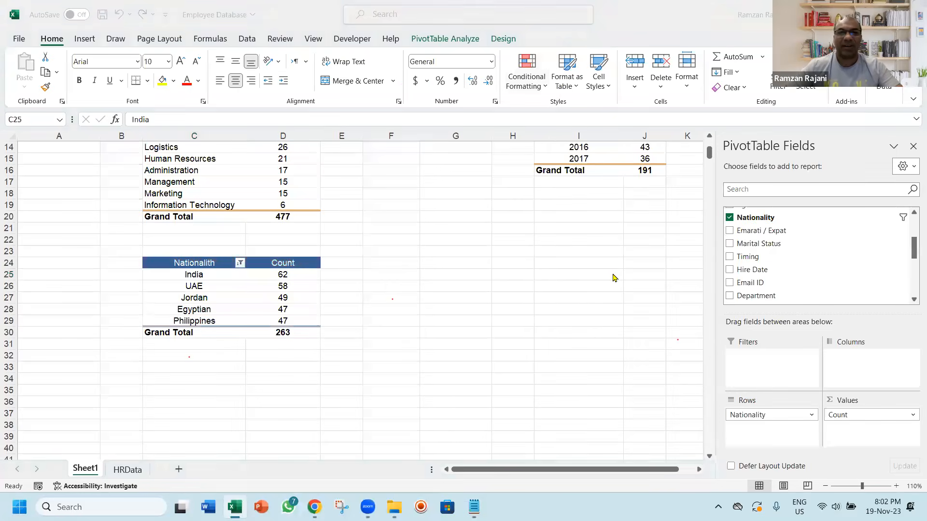
Switch to the Notepad plan, highlight item 5, Age Group Wise, in the second report list, and return to Excel
key(alt+Tab)
key(Tab)
key(Left)
key(Down)
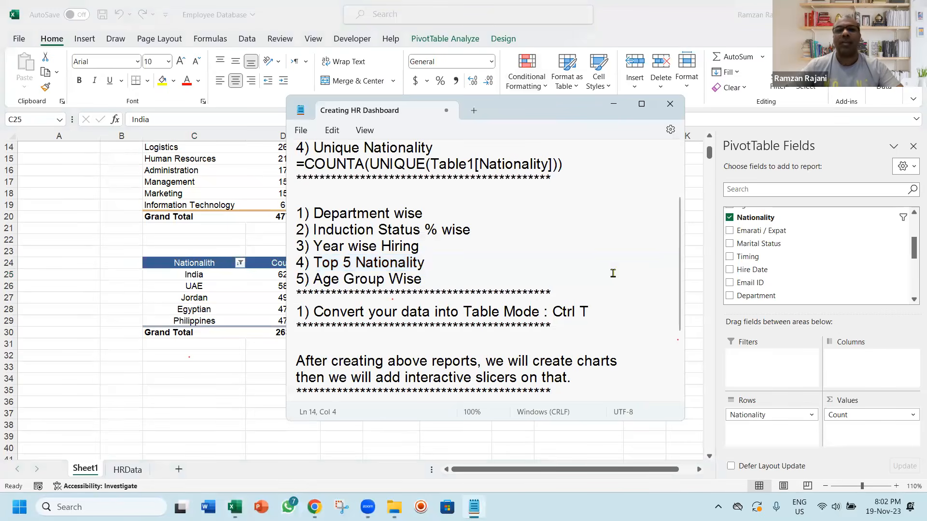
key(ctrl+shift+Right)
key(ctrl+shift+Right)
key(ctrl+shift+Right)
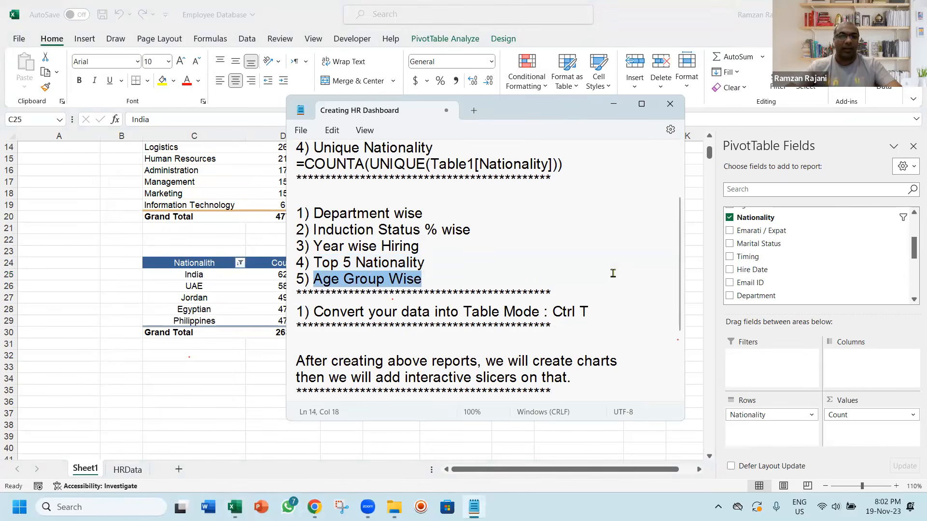
key(alt+Tab)
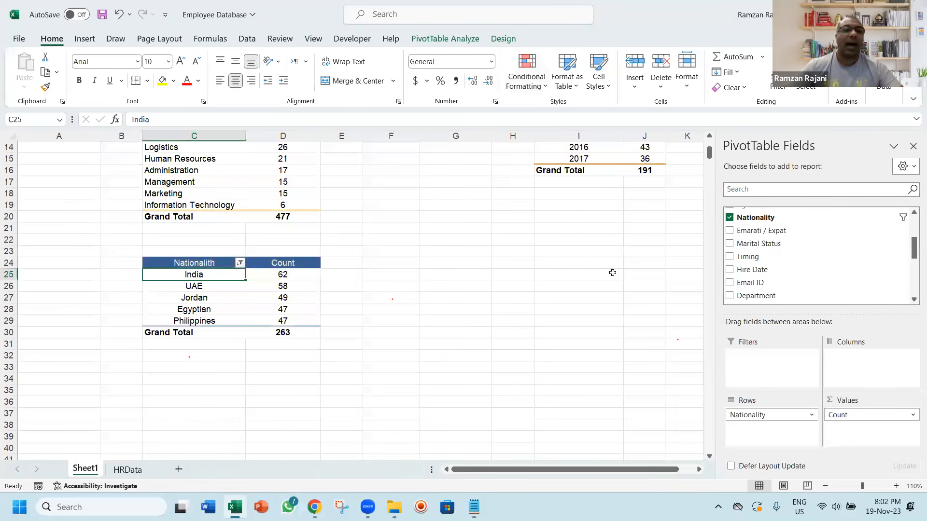
On the HRData sheet, fill the Age column header in G1 with yellow
key(ctrl+Page_Down)
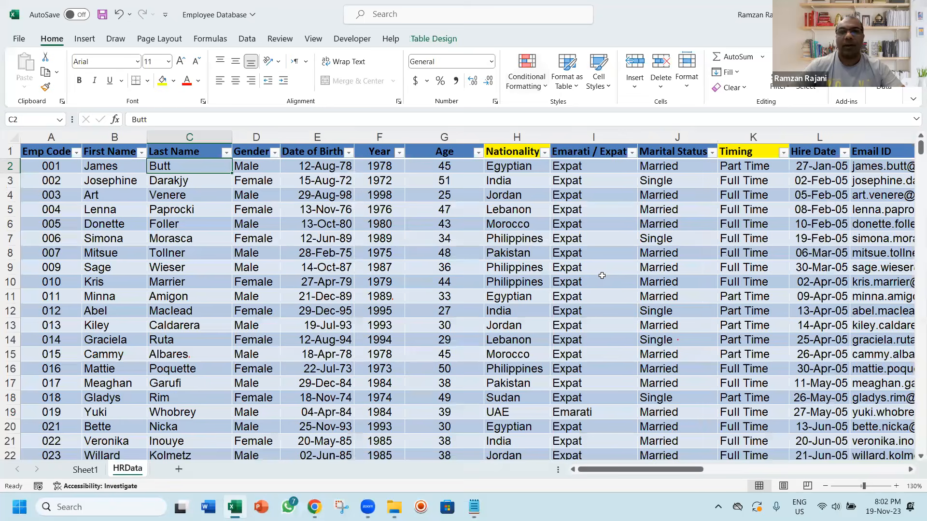
key(Right)
key(Right)
key(Right)
key(Right)
key(ctrl+Down)
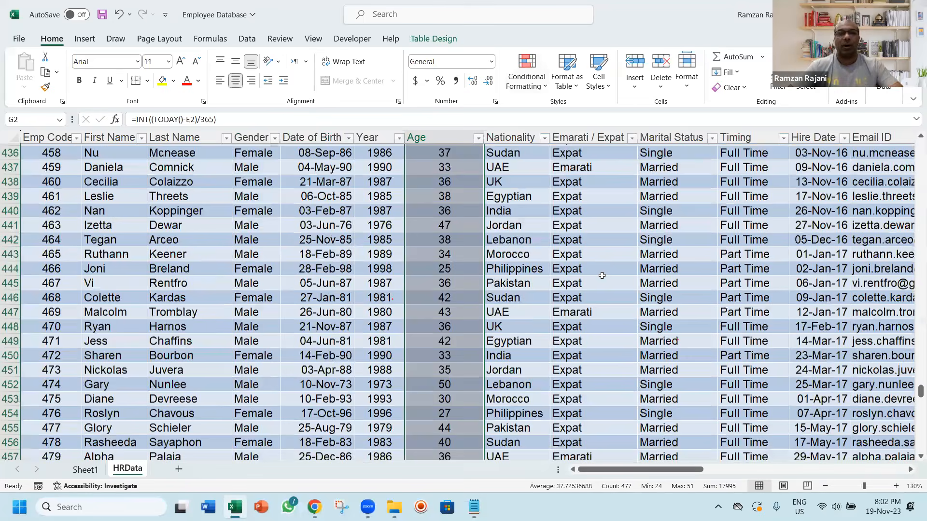
key(ctrl+Up)
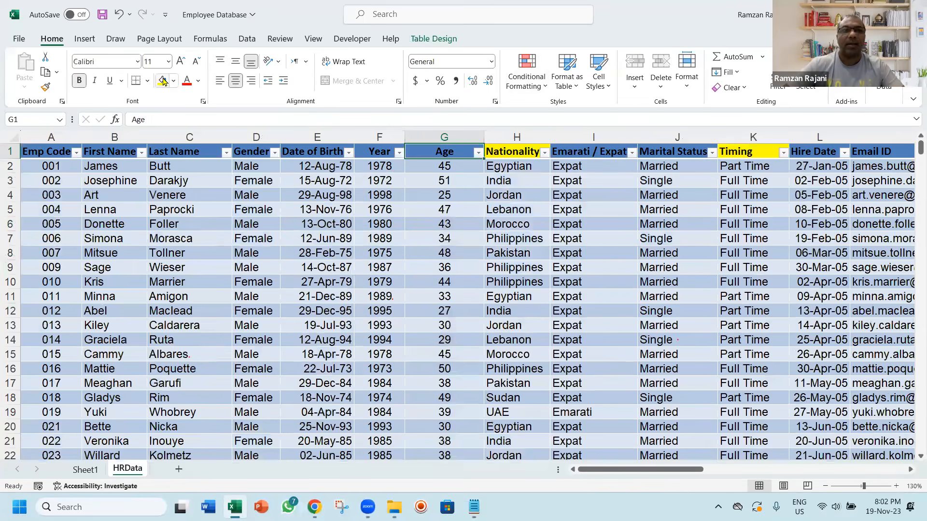
click(163, 81)
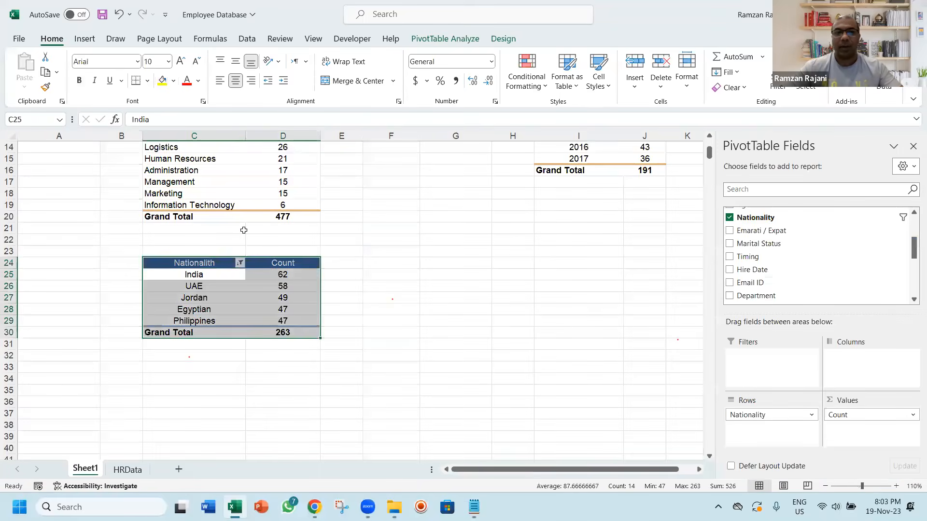
Copy the top 5 nationality PivotTable on Sheet1 and paste the duplicate at F24
key(ctrl+c)
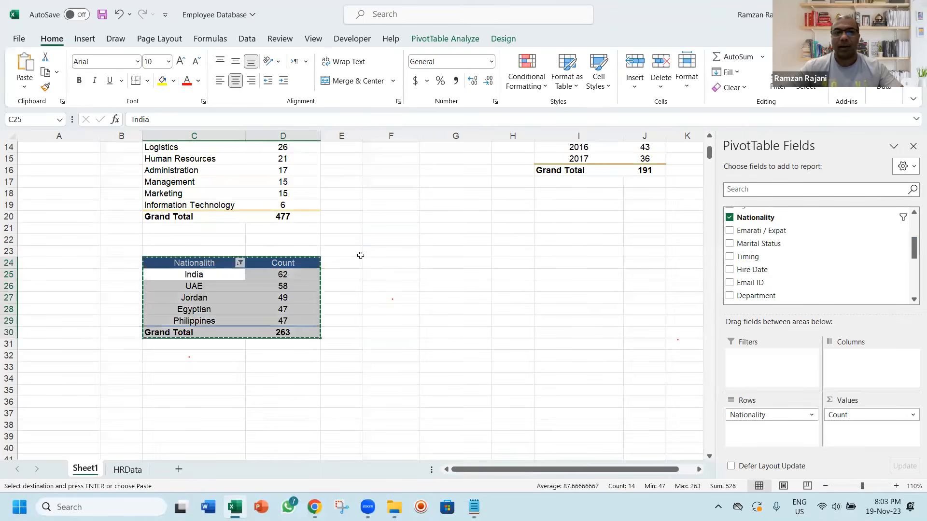
click(401, 261)
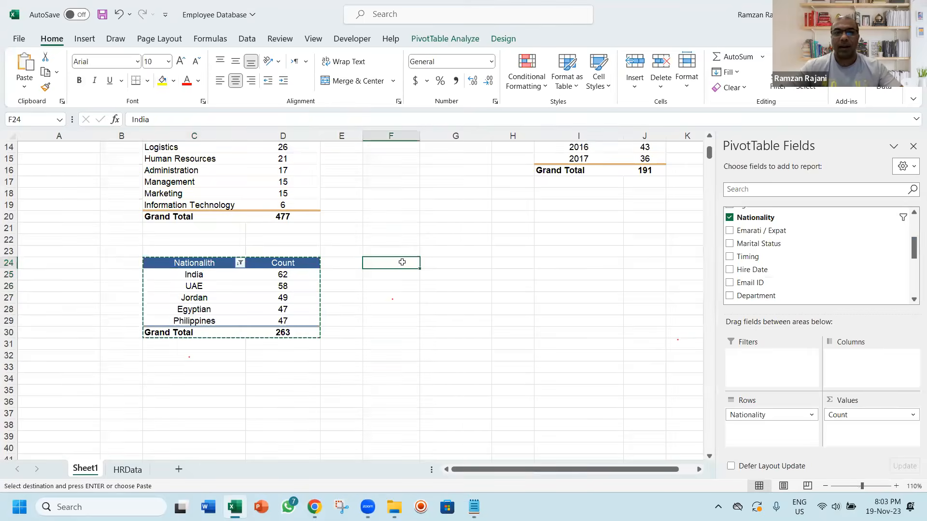
right_click(402, 261)
key(Escape)
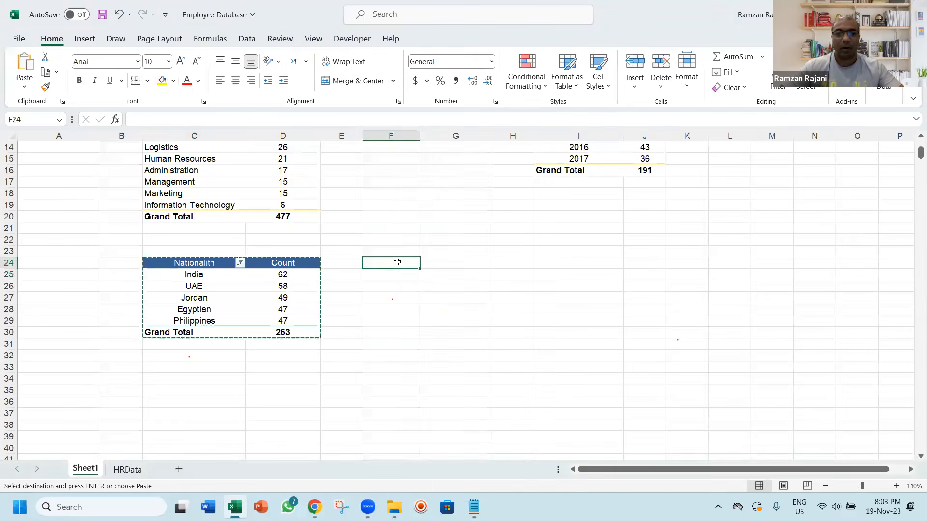
key(ctrl+v)
key(Escape)
key(ctrl+Up)
key(ctrl+Up)
key(ctrl+Up)
key(ctrl+Down)
key(ctrl+Down)
key(ctrl+Down)
key(Down)
key(Down)
key(Down)
key(Down)
key(Down)
key(Down)
key(Down)
key(Down)
key(Down)
key(Down)
key(Down)
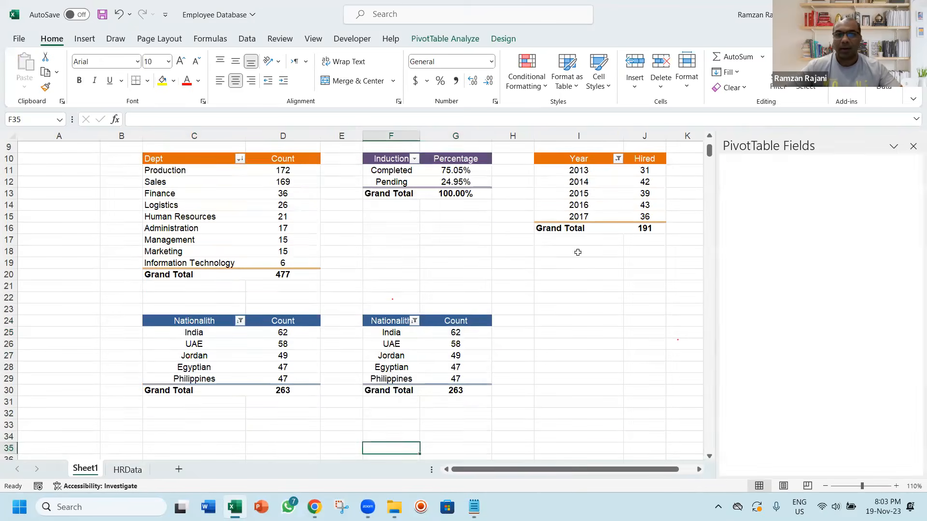
Replace Nationality with Age as the row field and remove the count values in the copied PivotTable
key(ctrl+Up)
key(Up)
key(Up)
key(Up)
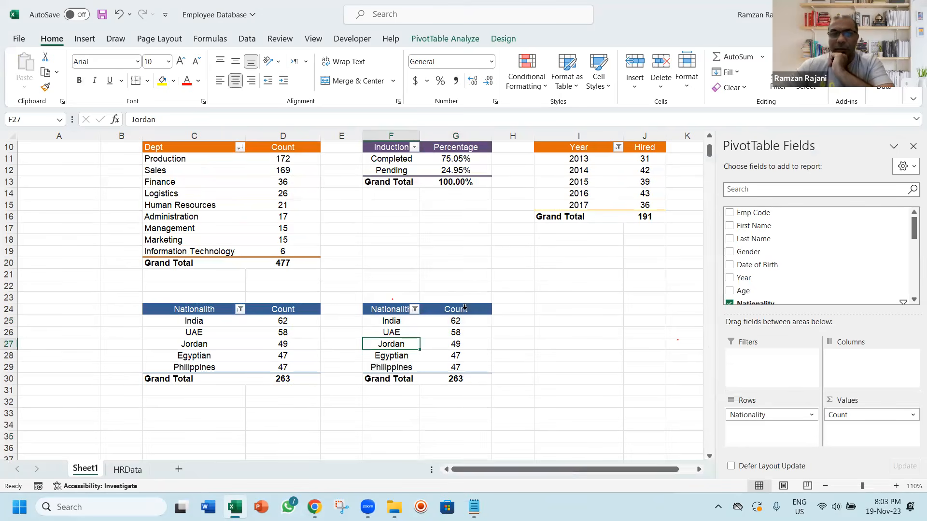
click(729, 304)
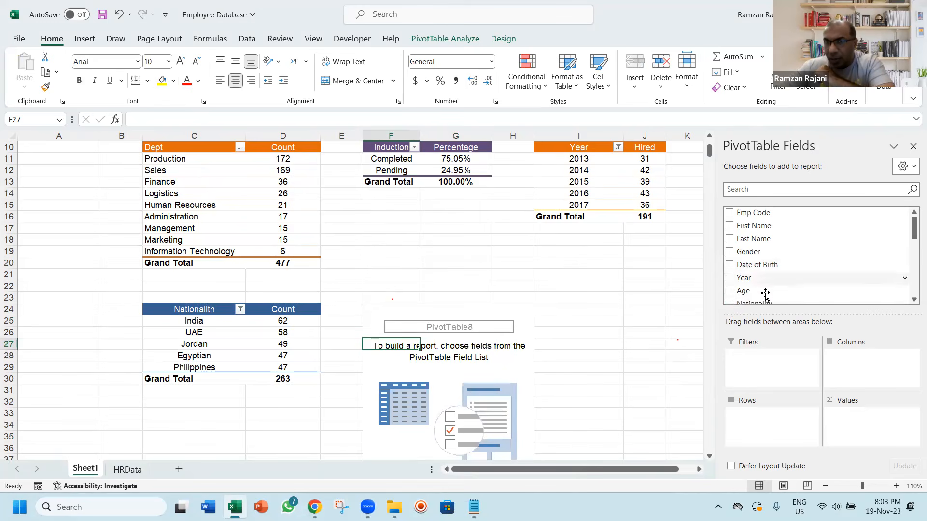
drag(759, 293, 771, 419)
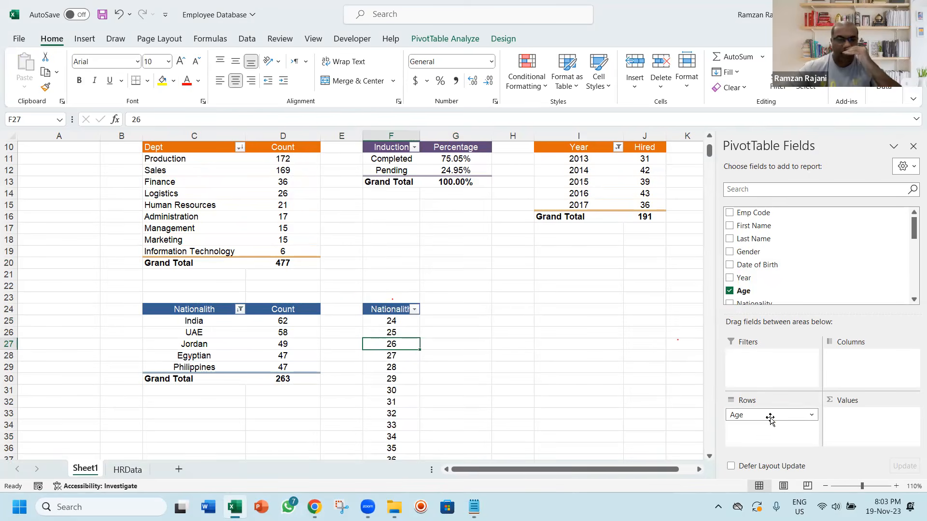
Rename the copied PivotTable's row header in F24 as Age
key(Up)
key(Up)
key(Up)
text(Age)
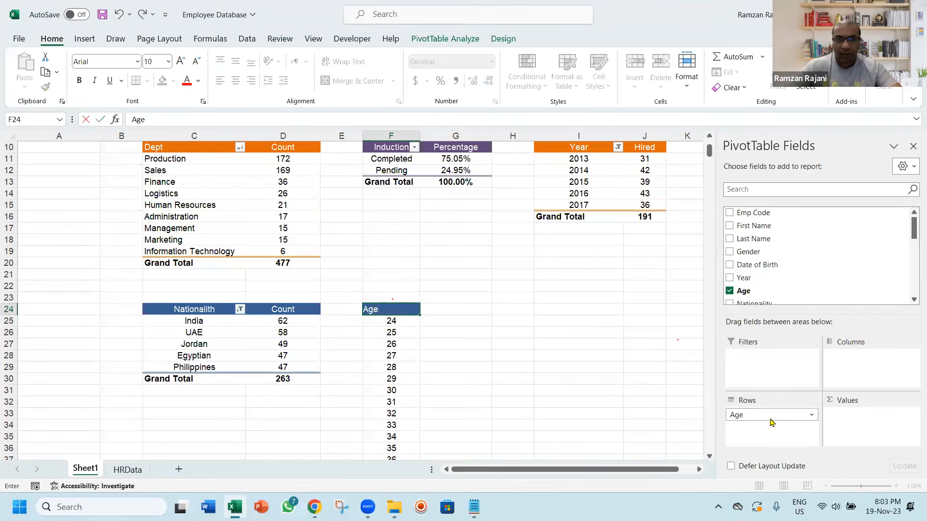
key(Tab)
Add Age to the age report's values and summarize it by Count
click(405, 333)
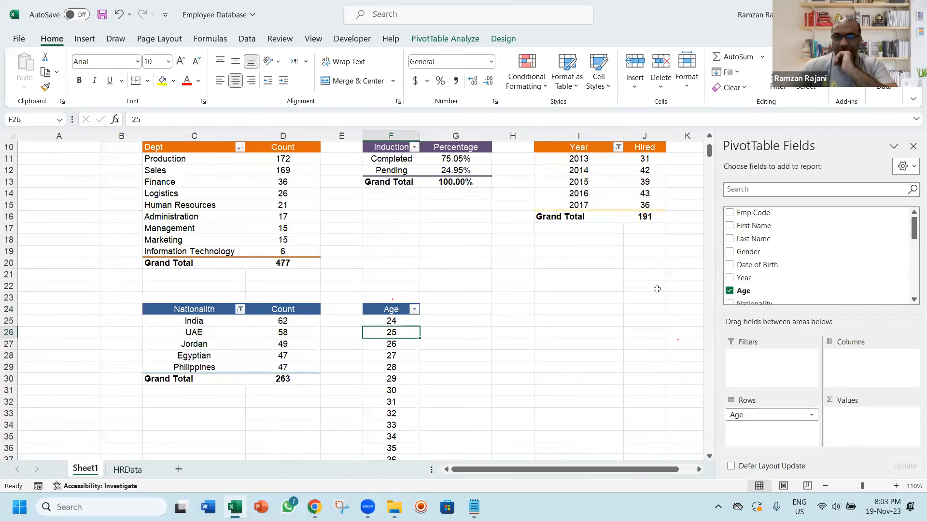
drag(764, 289, 851, 425)
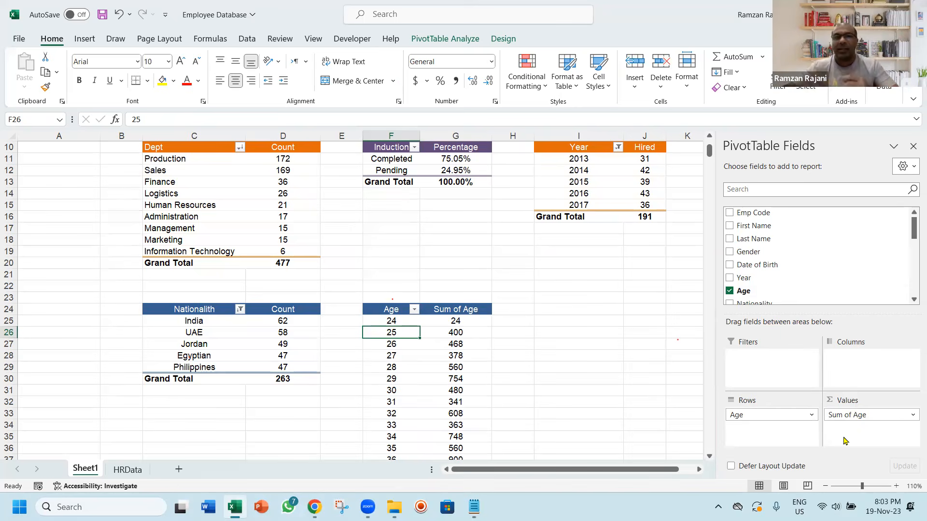
click(469, 333)
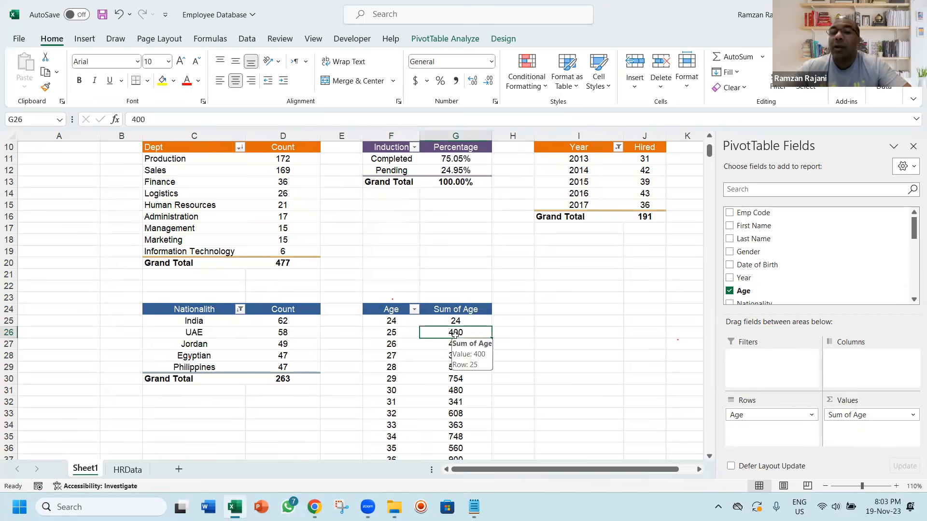
right_click(456, 339)
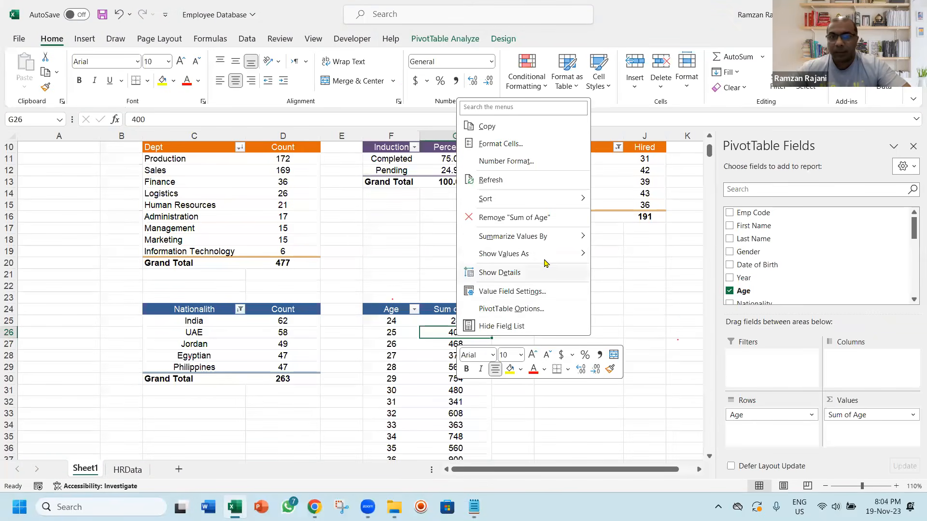
mouse_move(553, 239)
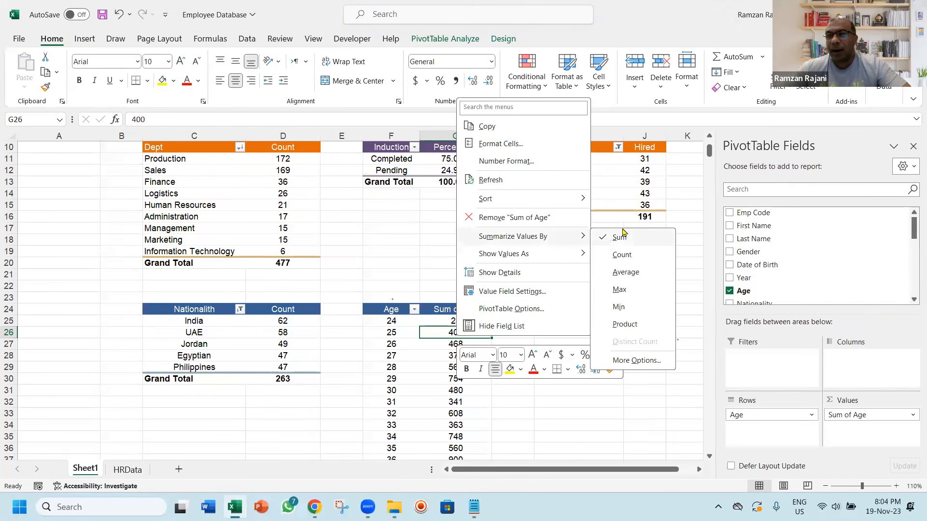
click(642, 255)
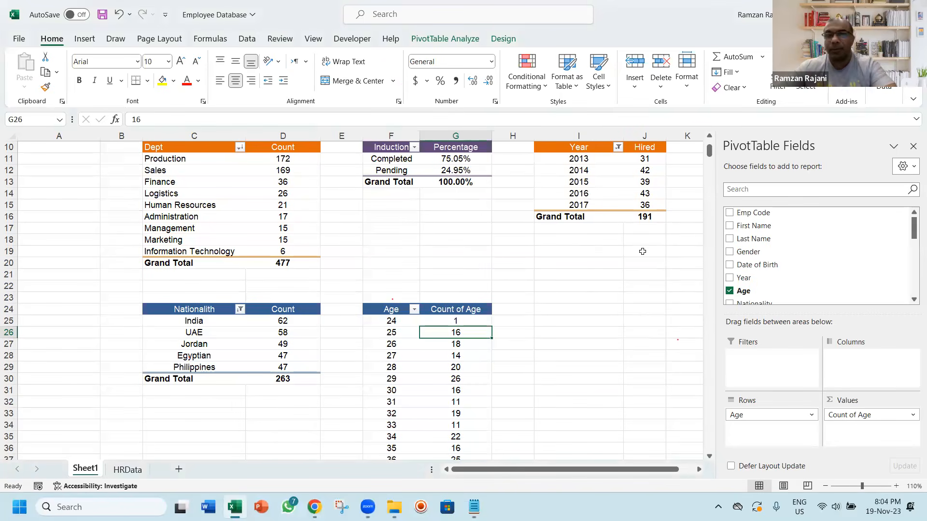
click(417, 322)
click(446, 322)
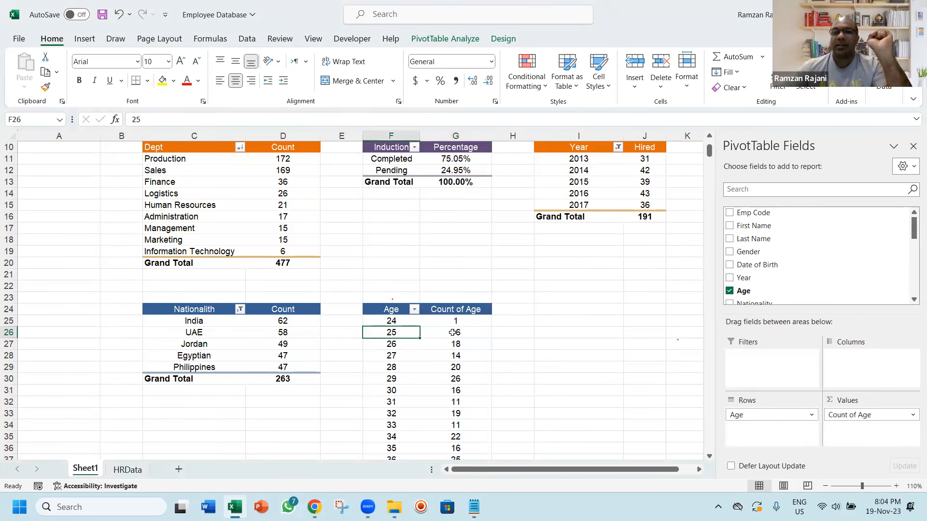
click(451, 332)
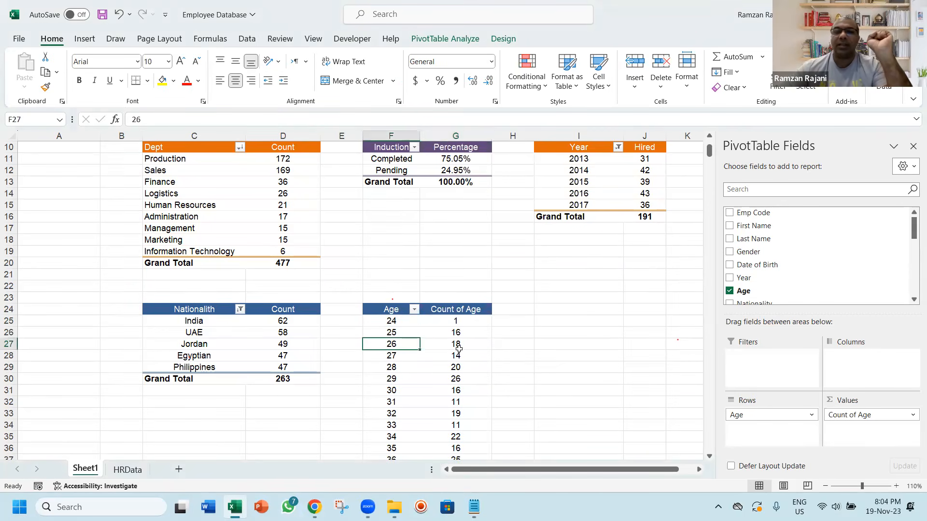
click(460, 345)
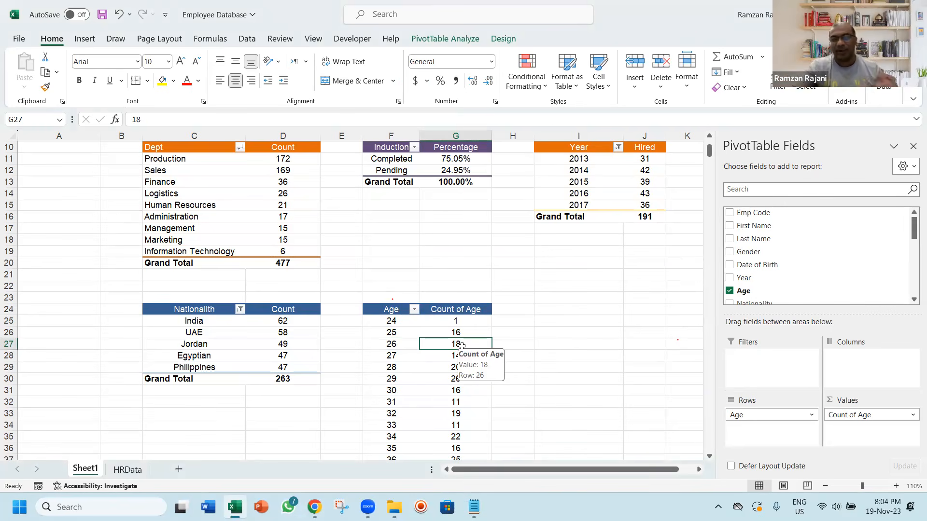
Group the age report's Age rows into intervals of 10
click(399, 346)
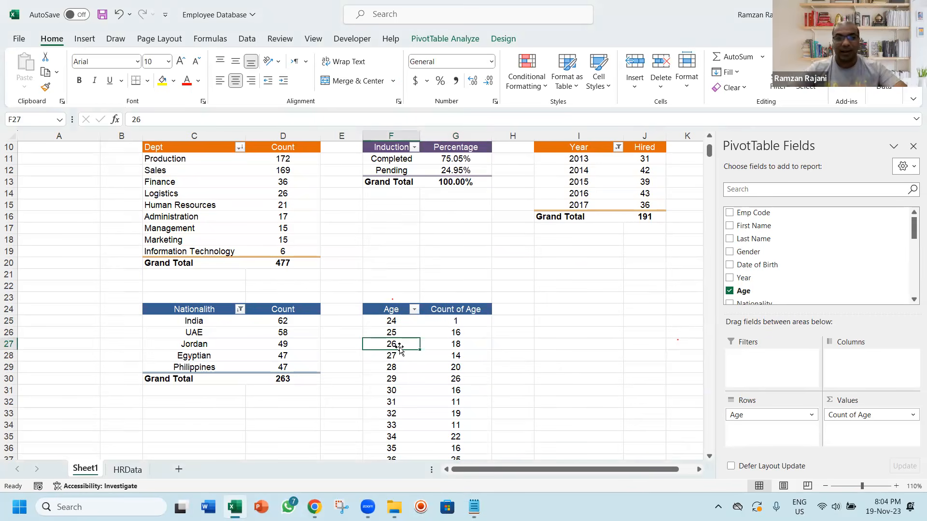
right_click(401, 345)
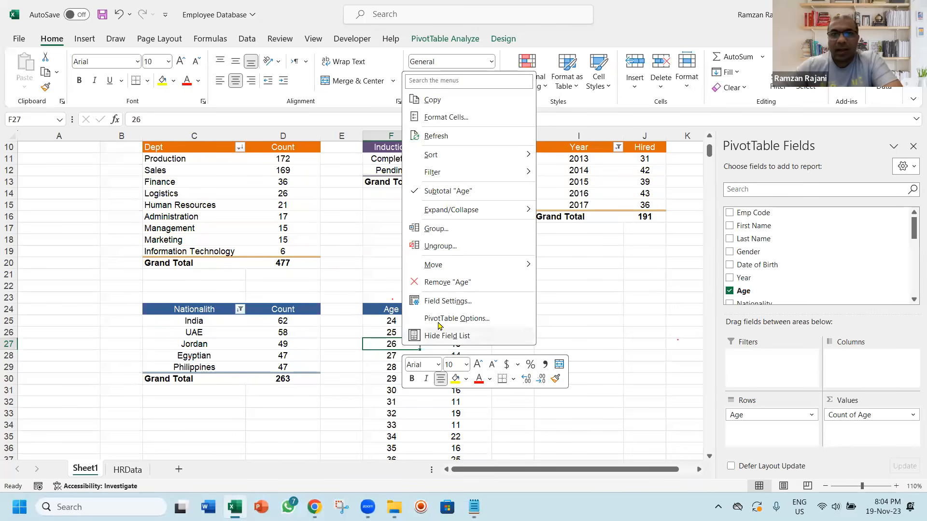
click(480, 236)
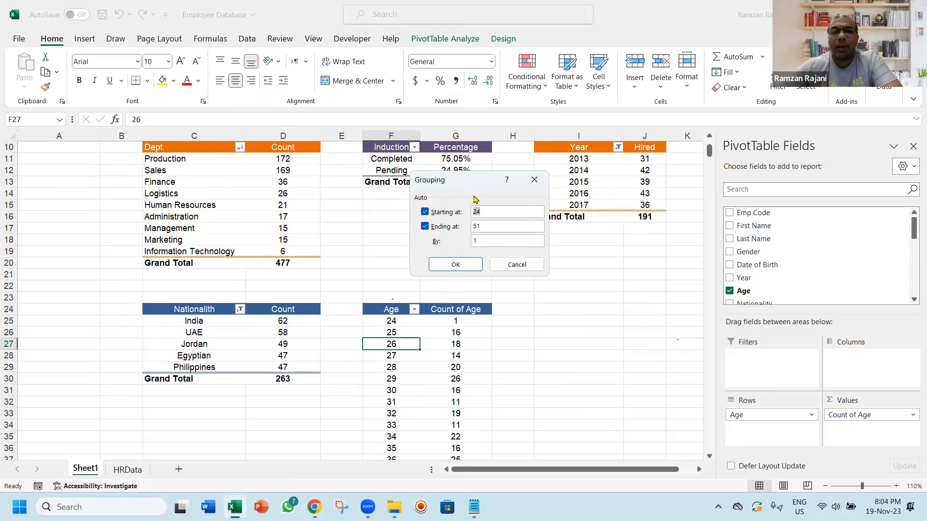
click(492, 242)
text(0)
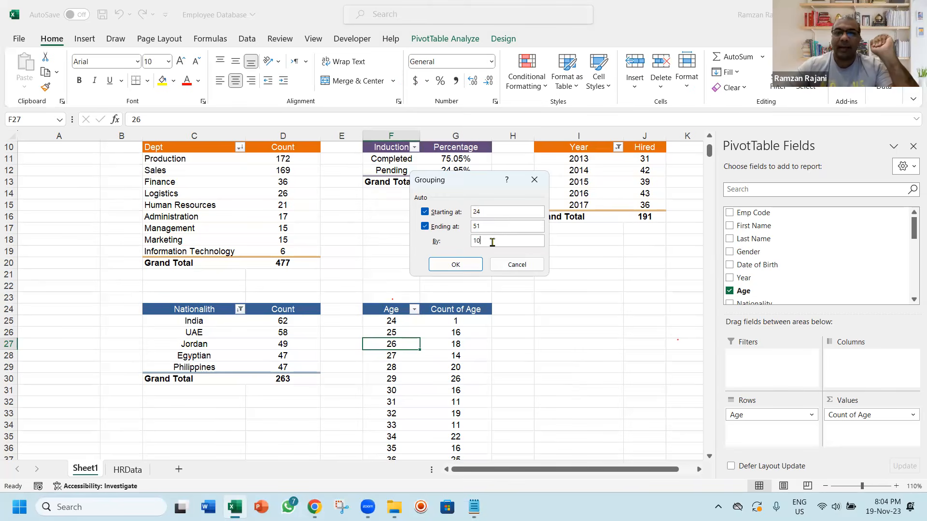
click(473, 265)
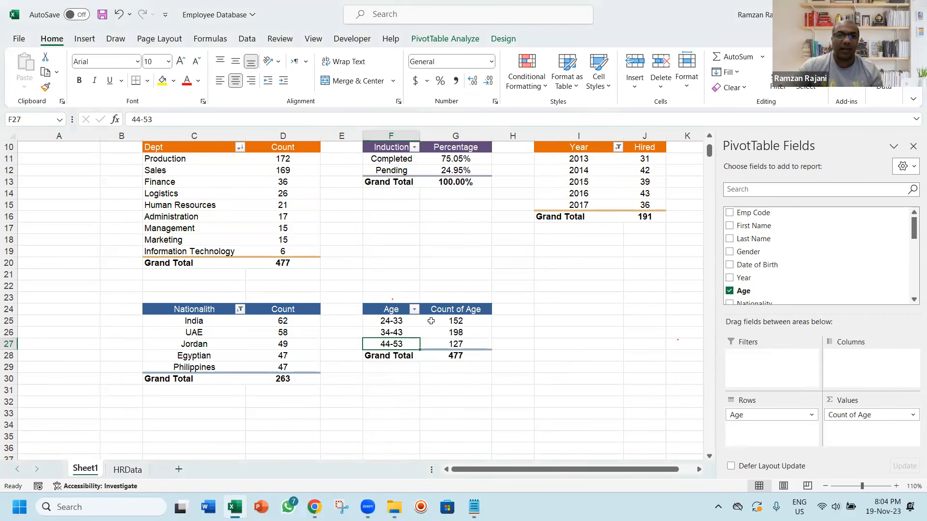
Regroup the age report's Age rows into intervals of 5
click(405, 332)
right_click(405, 332)
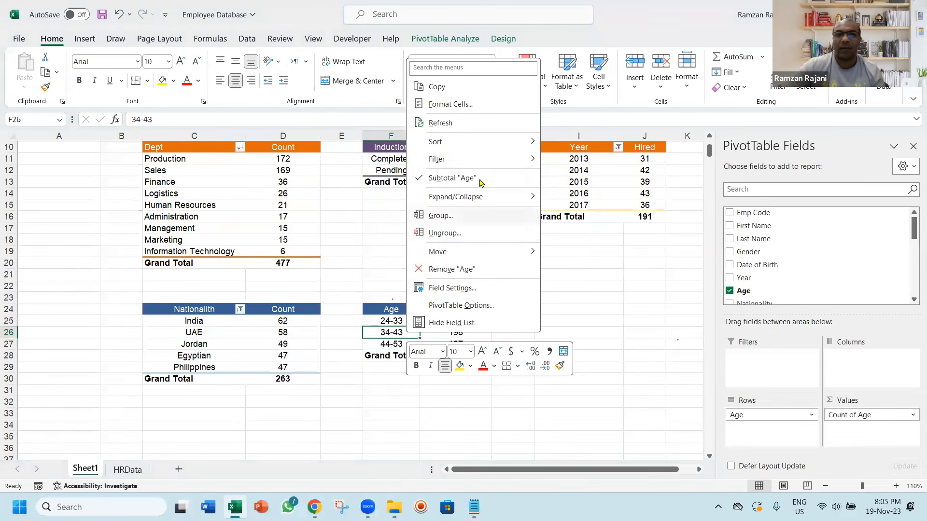
click(485, 217)
click(489, 220)
key(BackSpace)
key(BackSpace)
text(5)
key(Return)
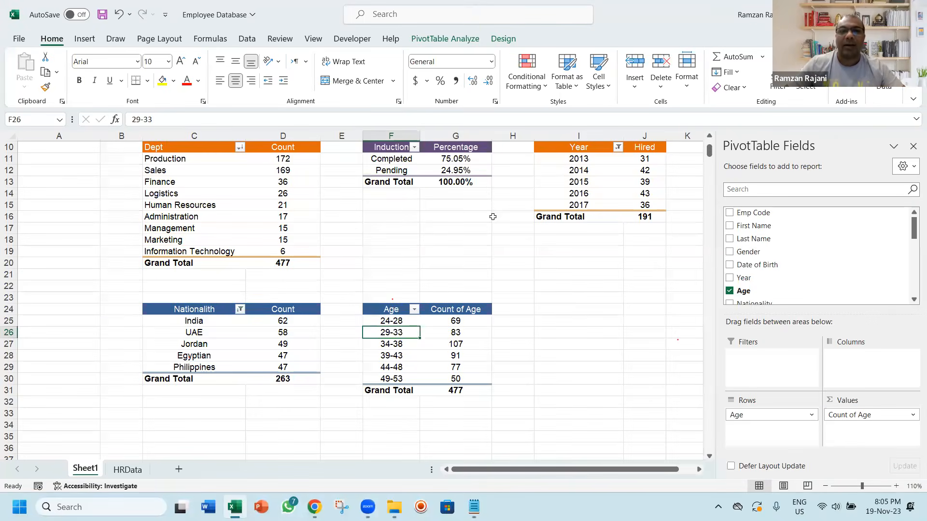
Leave the grouped age report and save the workbook
key(Up)
key(Up)
key(Up)
key(Up)
key(Up)
key(Up)
key(Up)
key(Up)
key(Up)
key(Up)
key(Up)
key(Up)
key(Up)
key(Up)
key(Up)
key(Up)
key(Up)
key(Up)
key(Up)
key(Up)
key(Up)
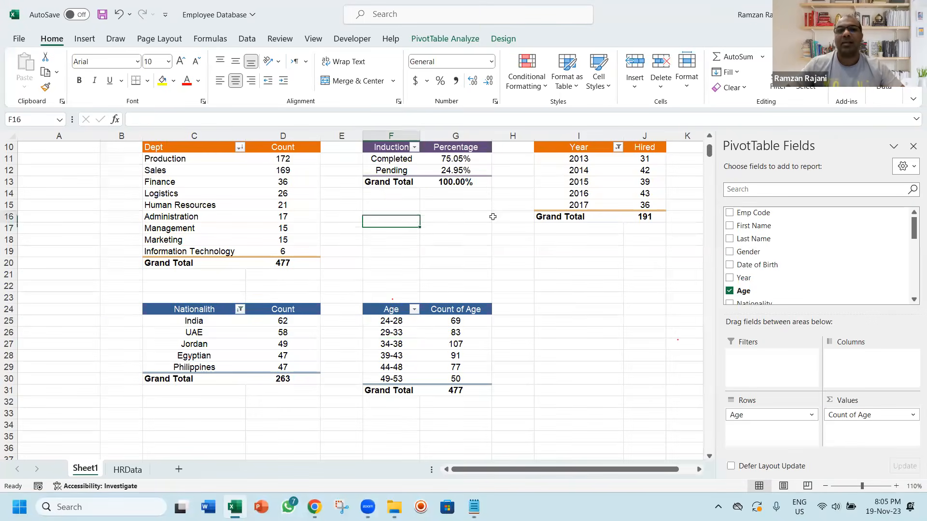
key(ctrl+s)
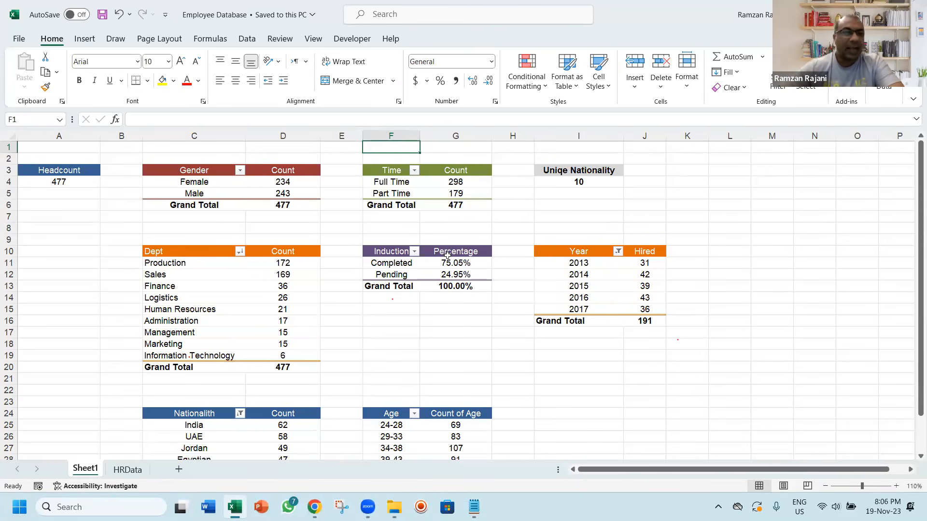
Rename Sheet1 as Reports, place it after the HRData sheet, and bring it back into view
double_click(90, 470)
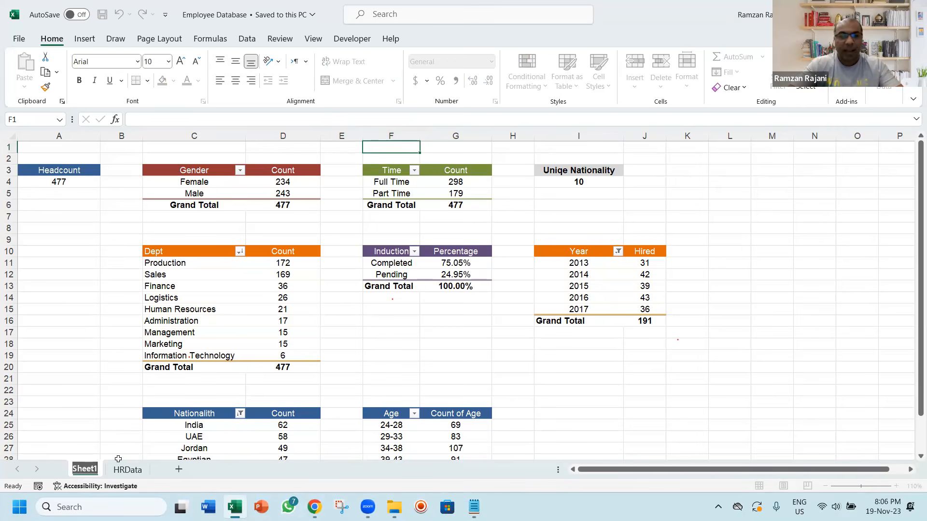
text(Reports)
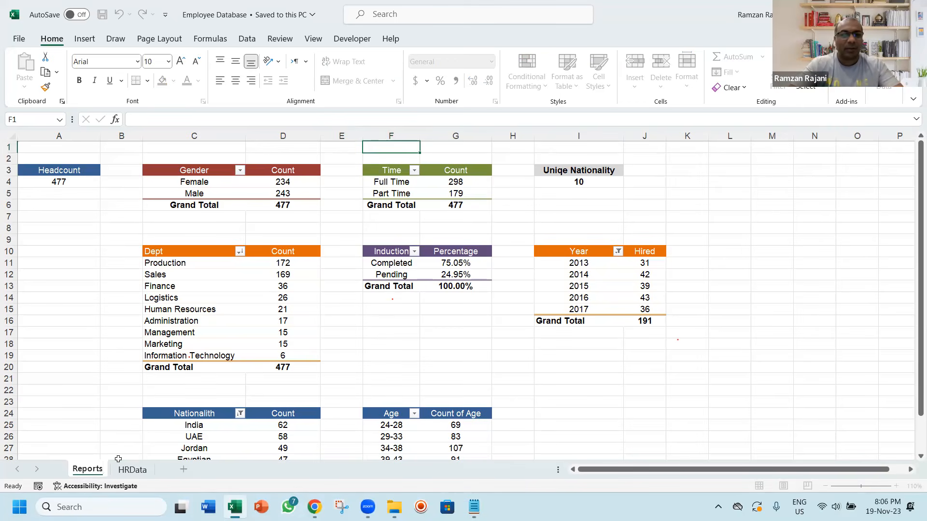
key(Return)
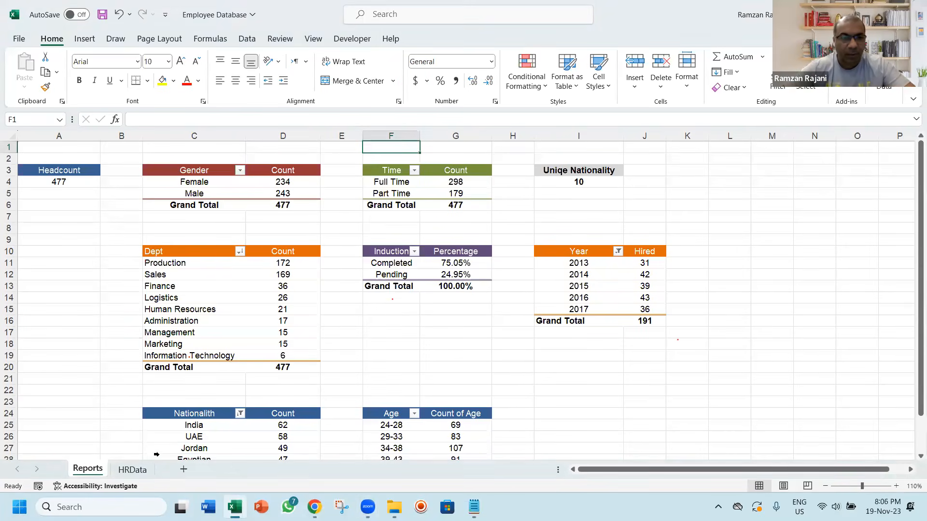
drag(101, 475, 172, 467)
click(87, 470)
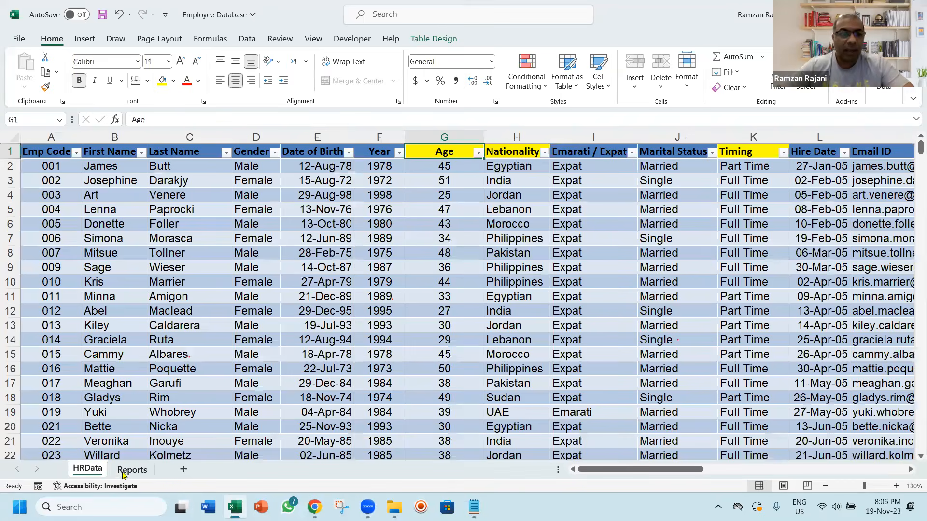
click(126, 470)
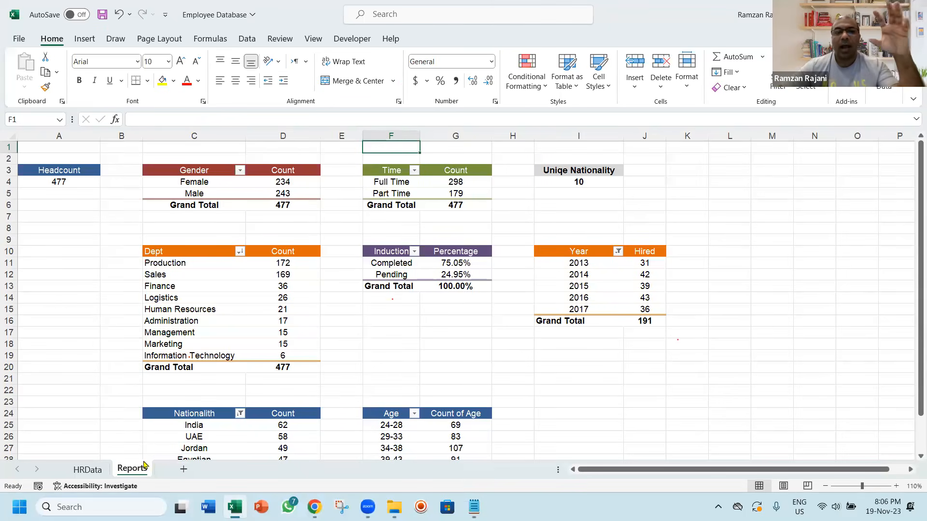
Add a new sheet after Reports, name it Dashboard, and save the workbook
click(184, 470)
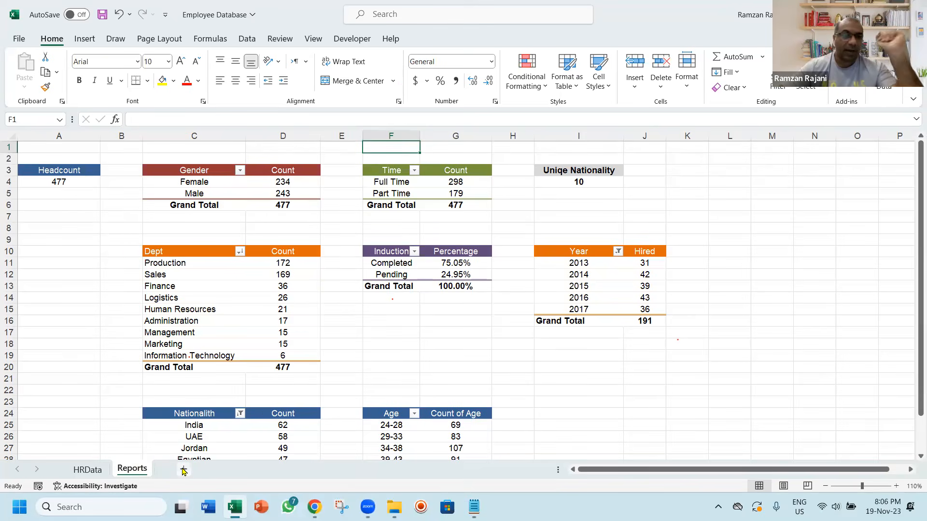
double_click(183, 469)
text(Dashboard)
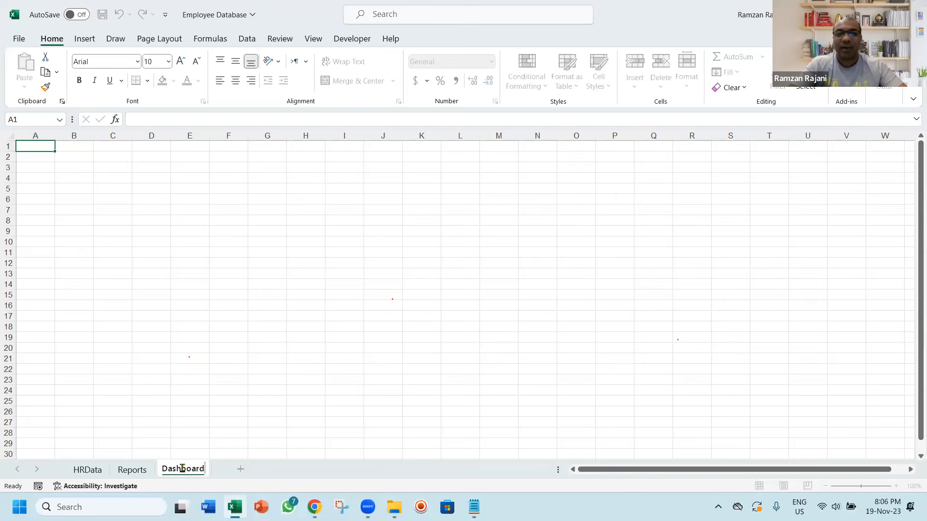
key(Return)
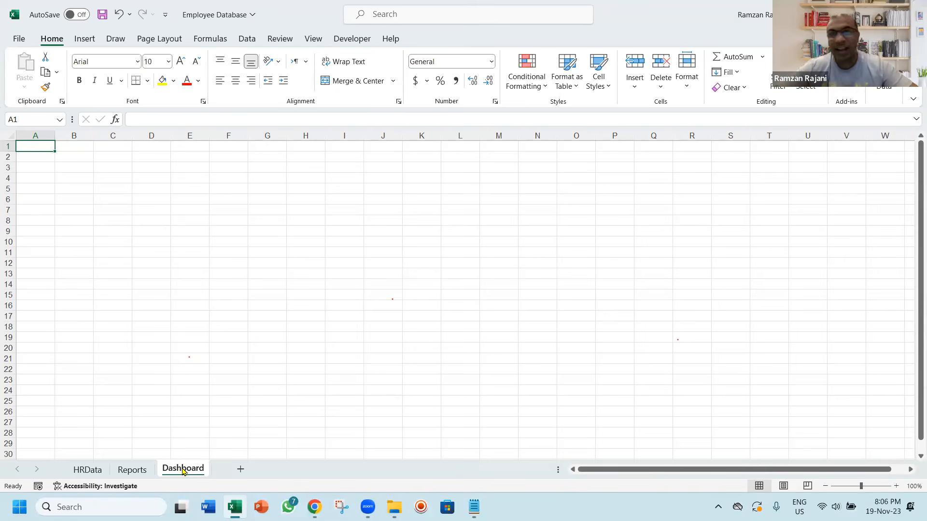
key(ctrl+s)
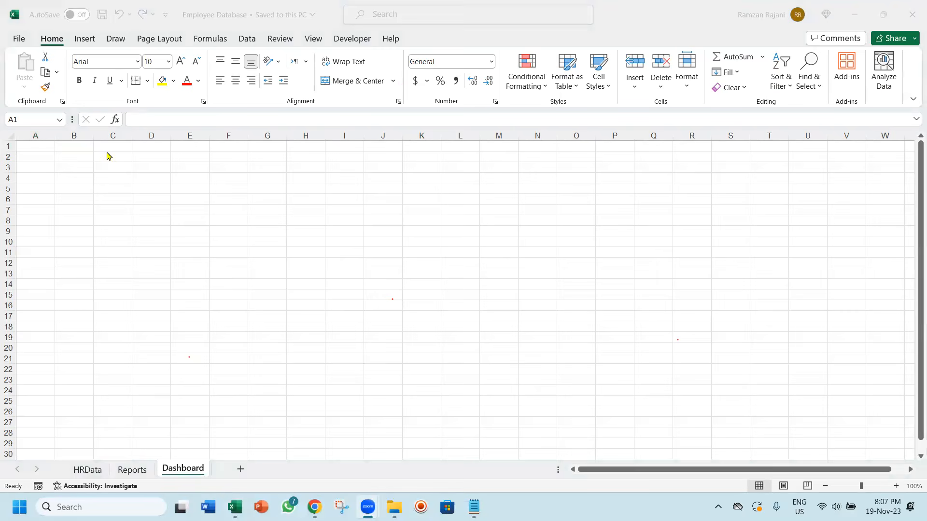
click(88, 166)
drag(50, 150, 210, 114)
key(ctrl+z)
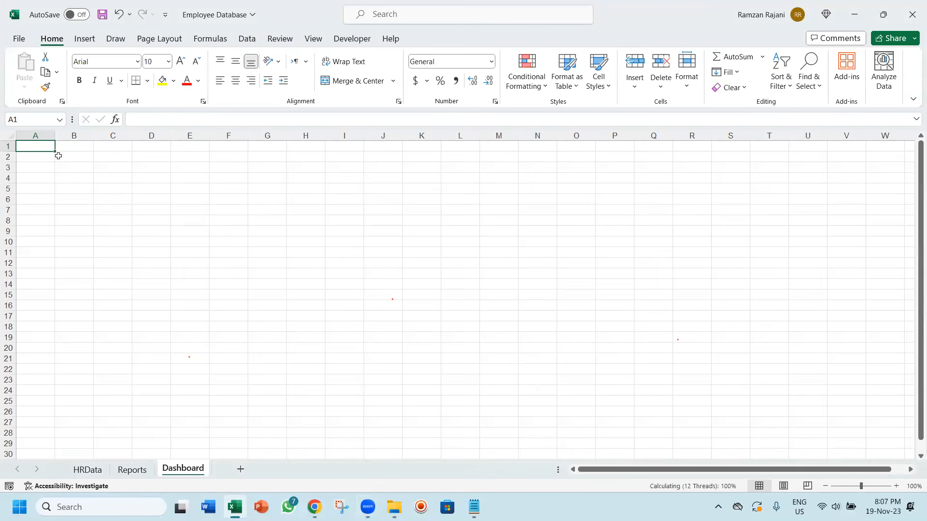
drag(38, 146, 874, 118)
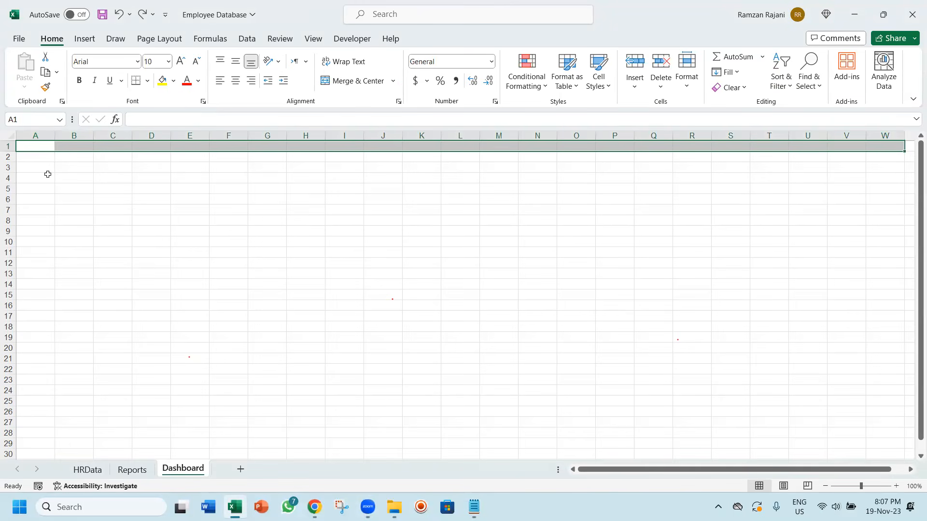
drag(41, 177, 120, 446)
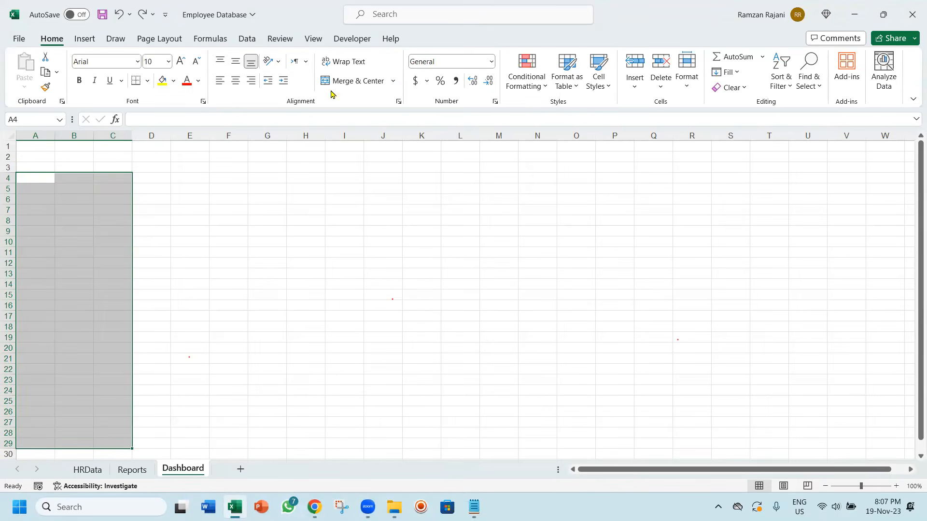
drag(180, 176, 864, 444)
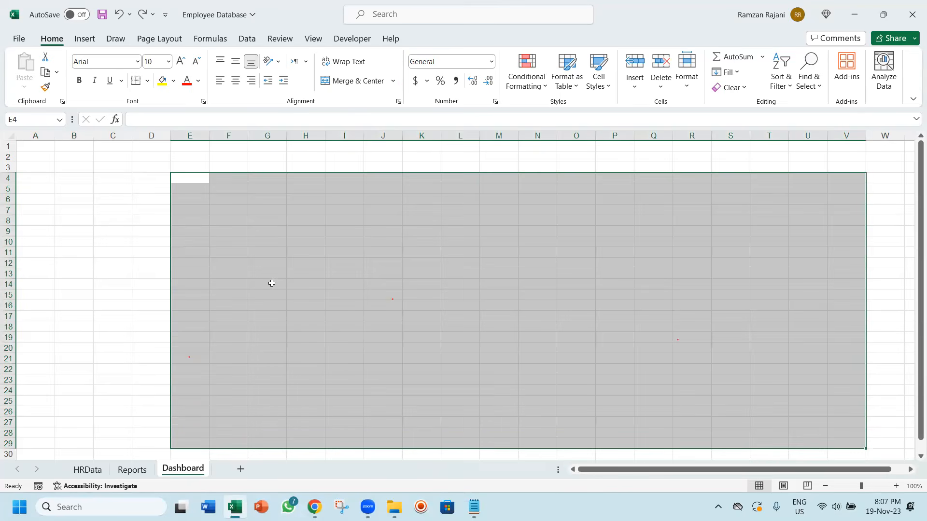
click(50, 190)
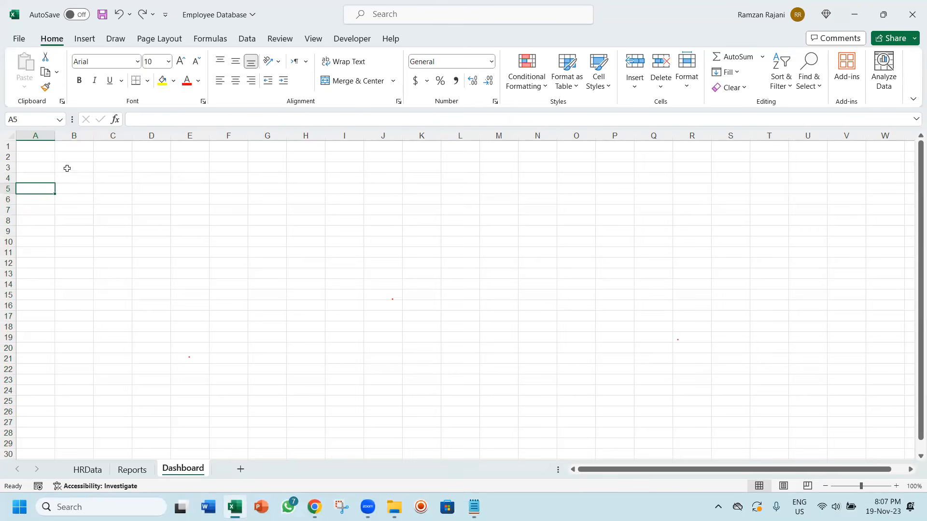
Fill cells A1 through X1 of the Dashboard sheet with the recent Teal color as a header band
click(44, 147)
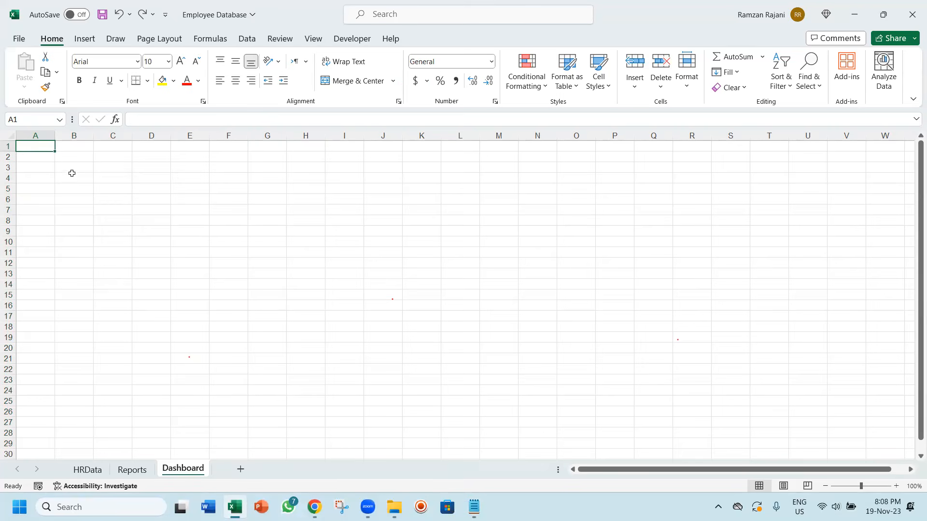
drag(46, 147, 869, 144)
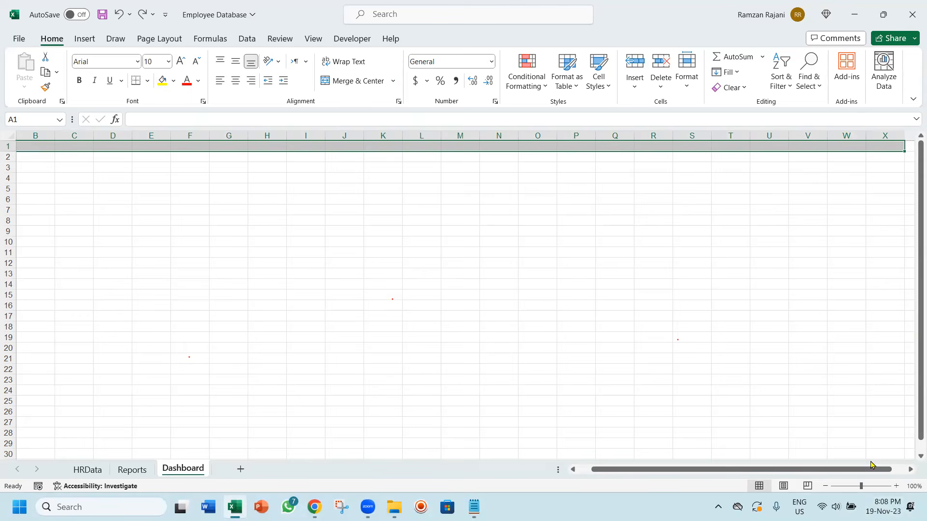
click(175, 81)
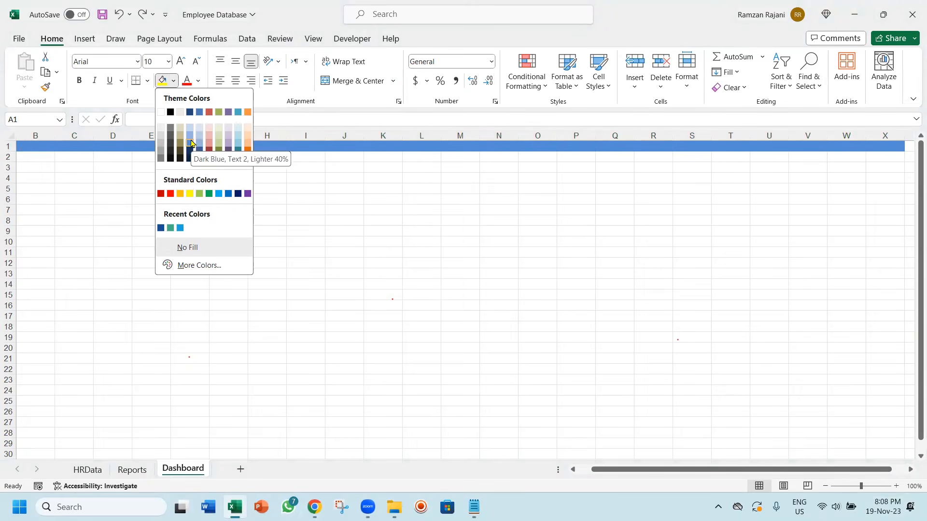
click(171, 227)
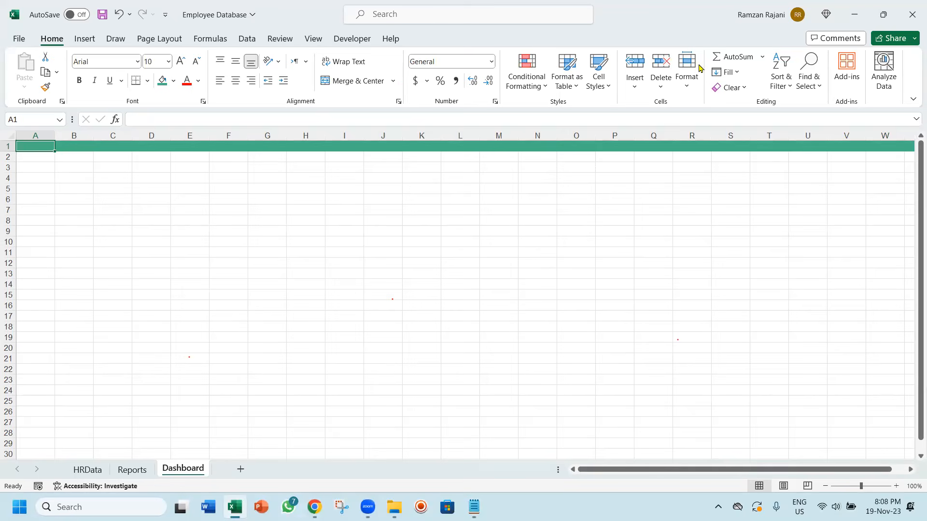
Set the height of row 1 to 15
click(686, 84)
click(693, 123)
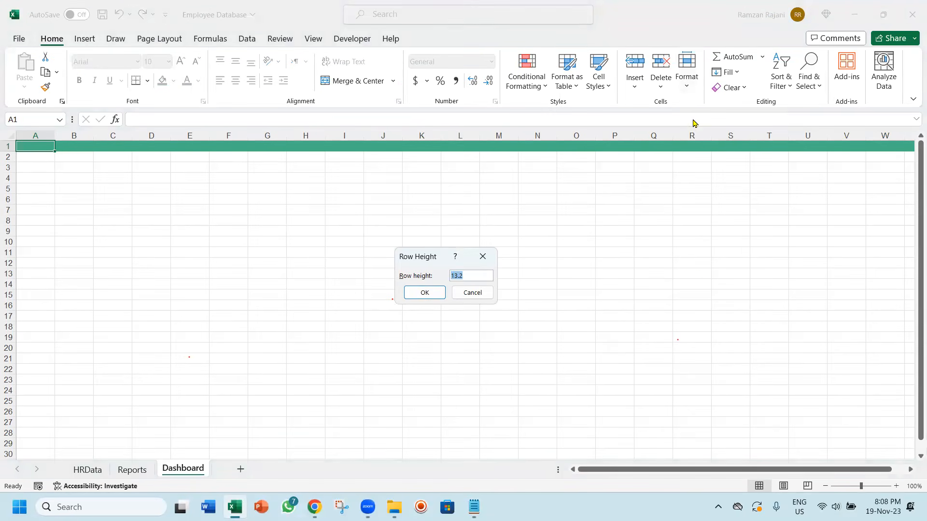
text(15)
key(Return)
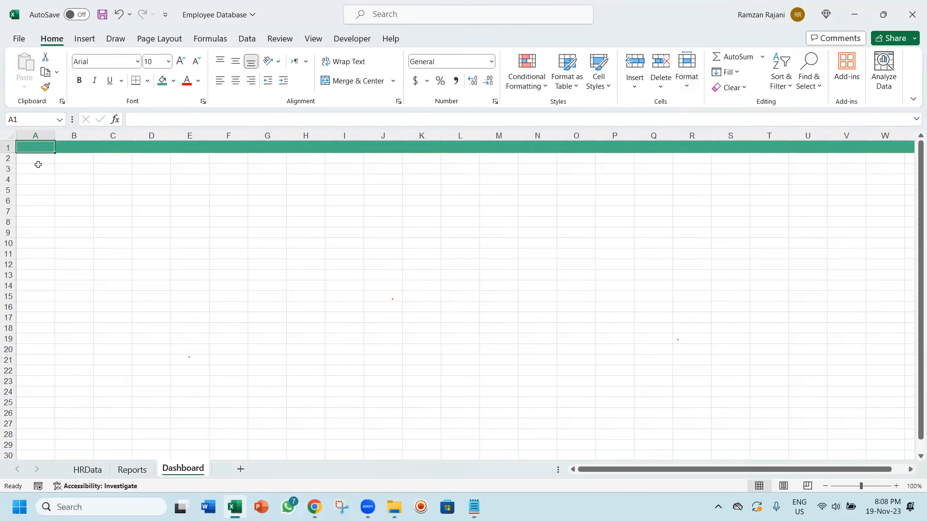
Enter =TODAY() in cell A1 and format the date as day, abbreviated month and two-digit year
text(=)
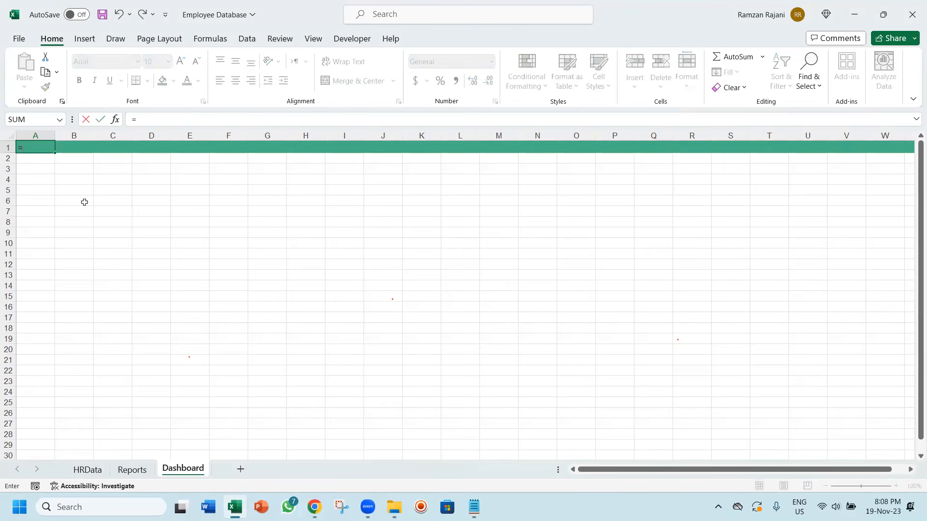
text(today())
key(ctrl+Return)
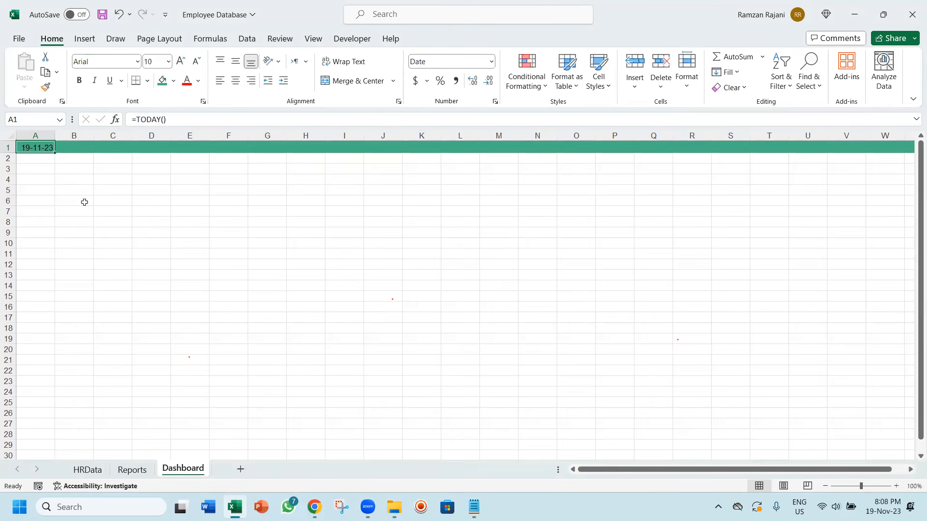
key(ctrl+shift+3)
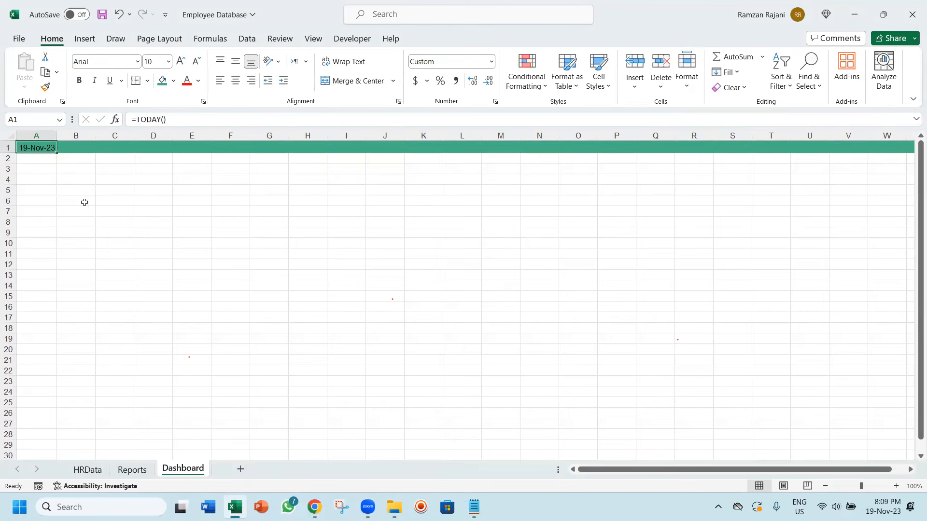
Center the date in A1 horizontally, align it to the middle vertically, and make its text white
click(236, 81)
click(236, 62)
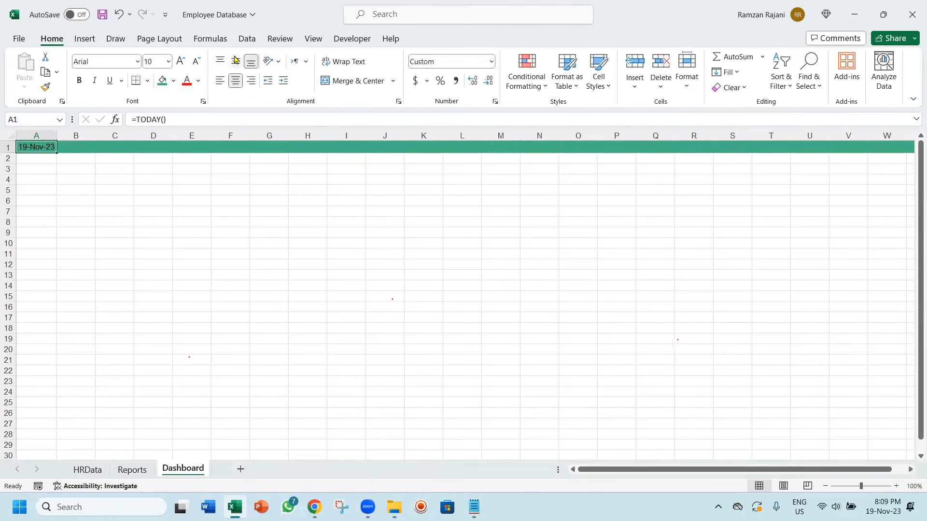
click(198, 80)
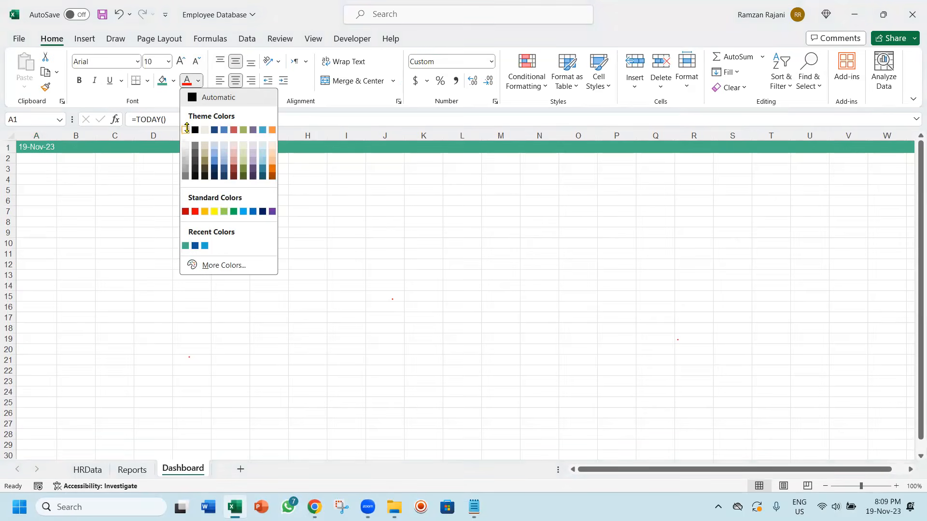
click(187, 128)
Set the horizontal alignment of cells B1 through W1 to Center Across Selection
click(85, 148)
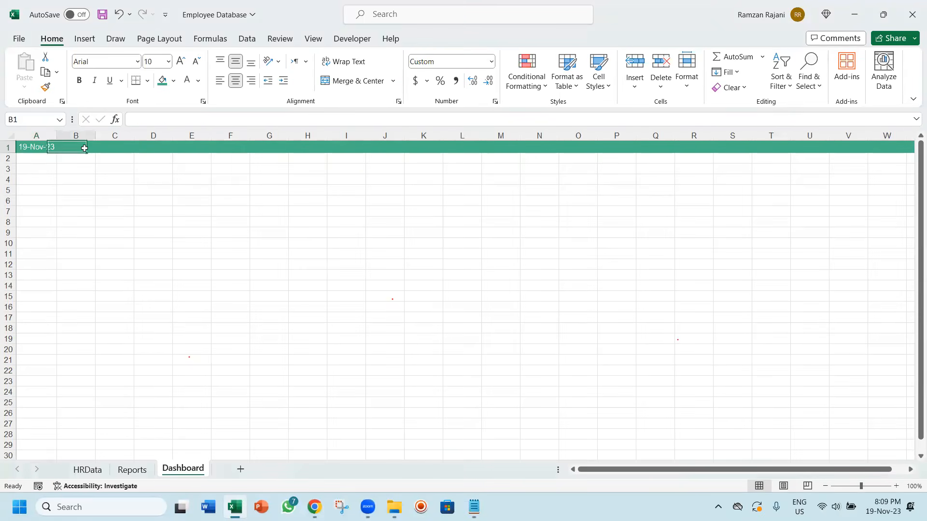
key(shift+Right)
key(shift+Right)
key(shift+Right)
key(shift+Right)
key(shift+Right)
key(shift+Right)
key(shift+Right)
key(shift+Right)
key(shift+Right)
key(shift+Right)
key(shift+Right)
key(shift+Right)
key(shift+Right)
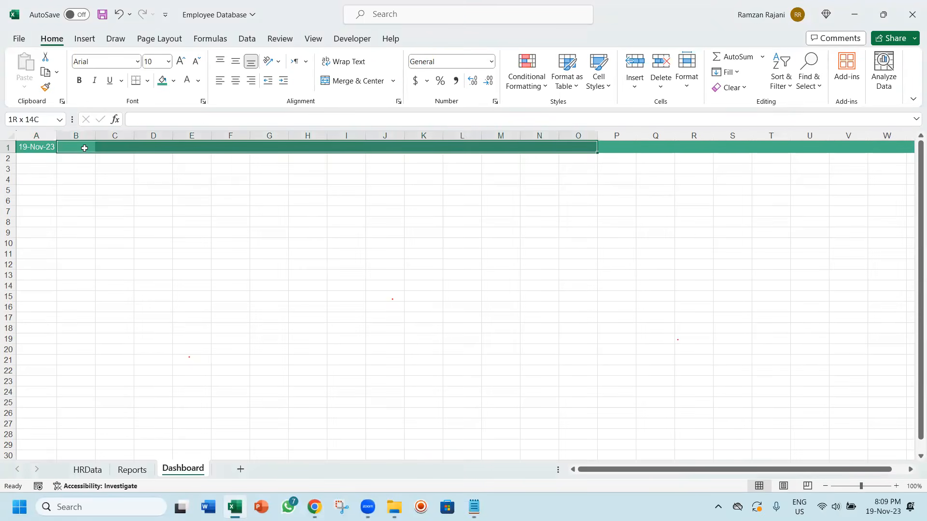
key(shift+Right)
key(shift+Right)
key(shift+Right)
key(shift+Right)
key(shift+Right)
key(shift+Right)
key(shift+Right)
key(shift+Right)
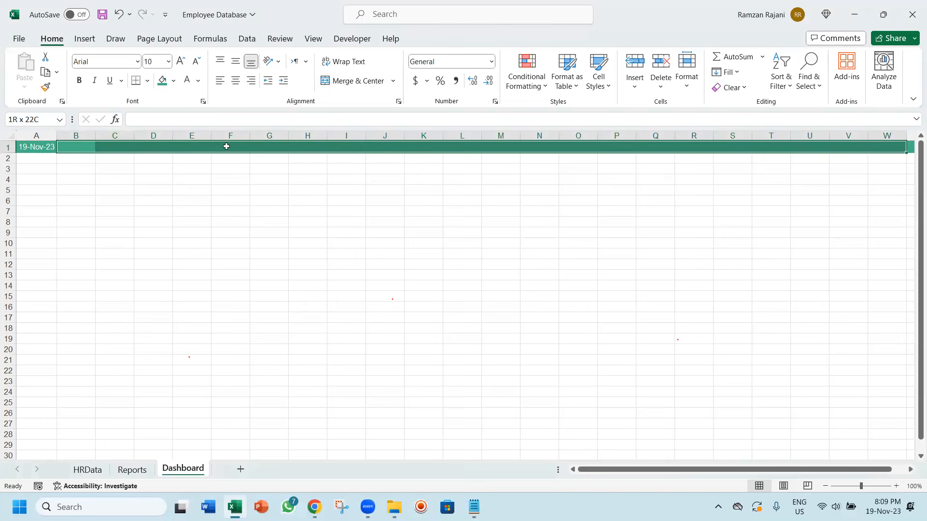
right_click(226, 149)
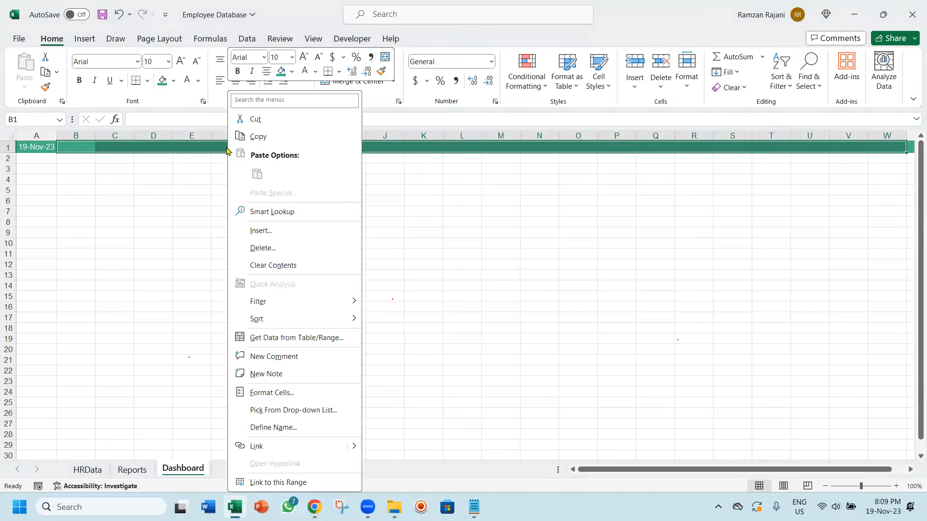
click(309, 393)
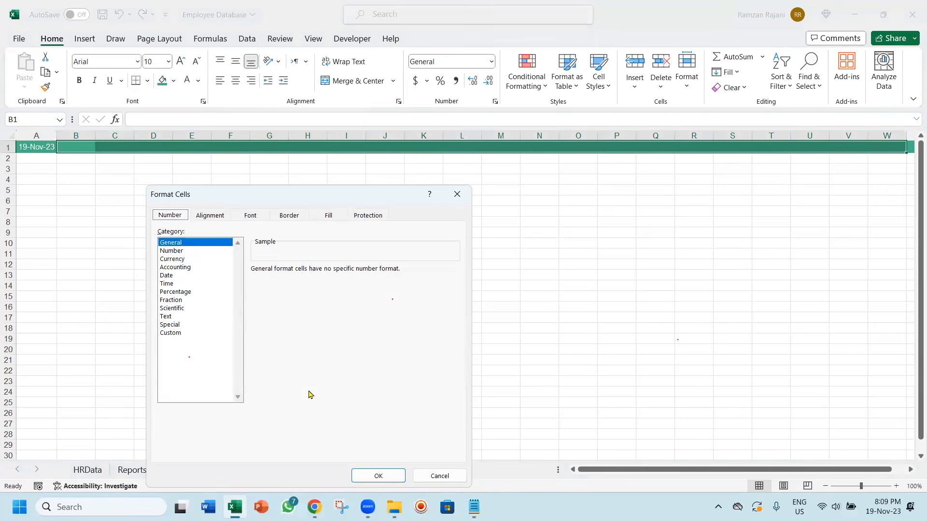
click(219, 220)
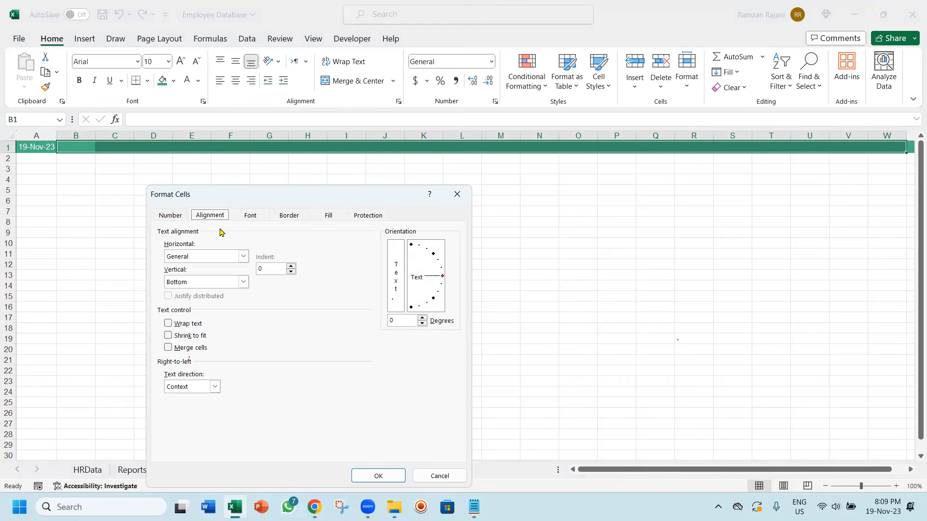
click(210, 257)
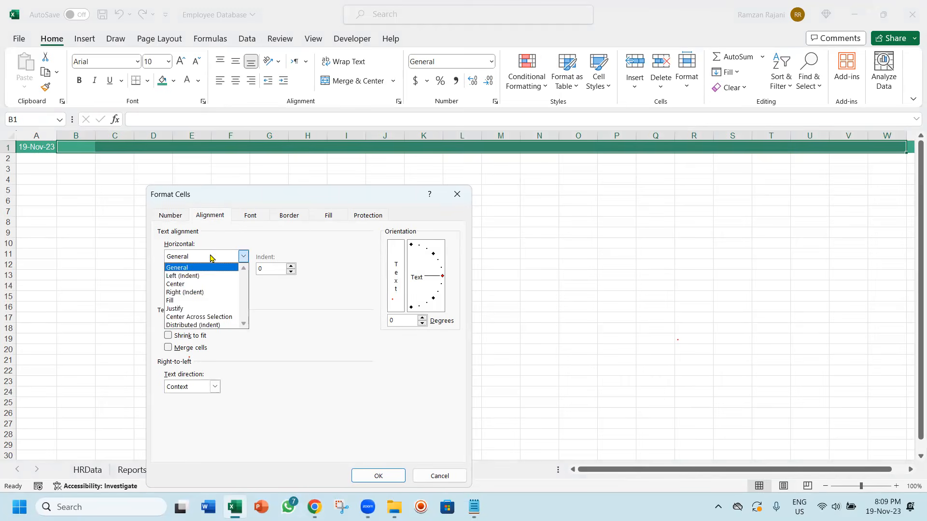
click(211, 317)
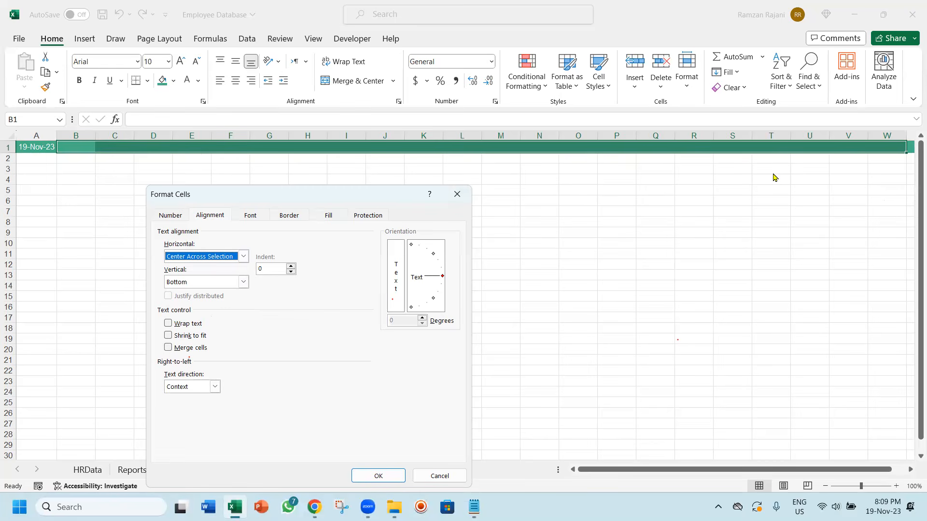
click(378, 476)
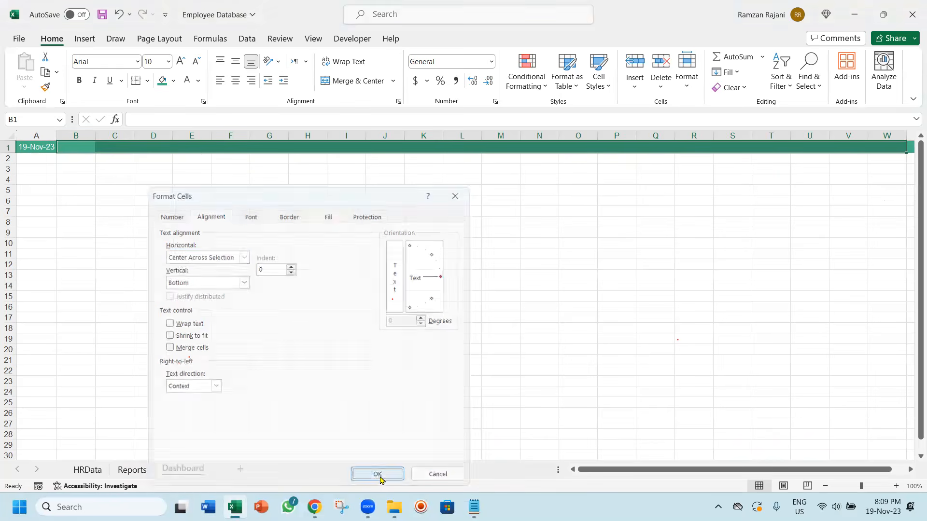
Enter the title "Etech Global Solution : HR Dashboard" in cell B1
text(E)
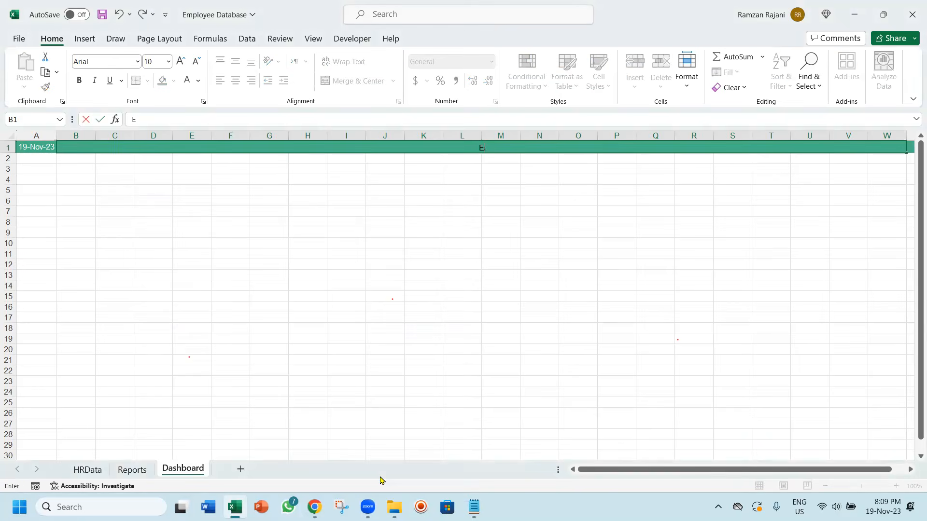
text(tech Global Solution)
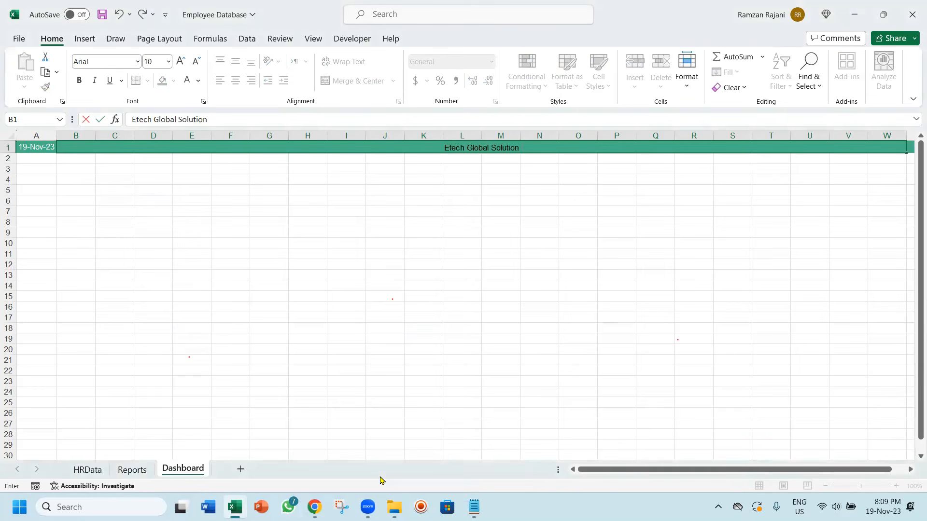
text( : HR Das)
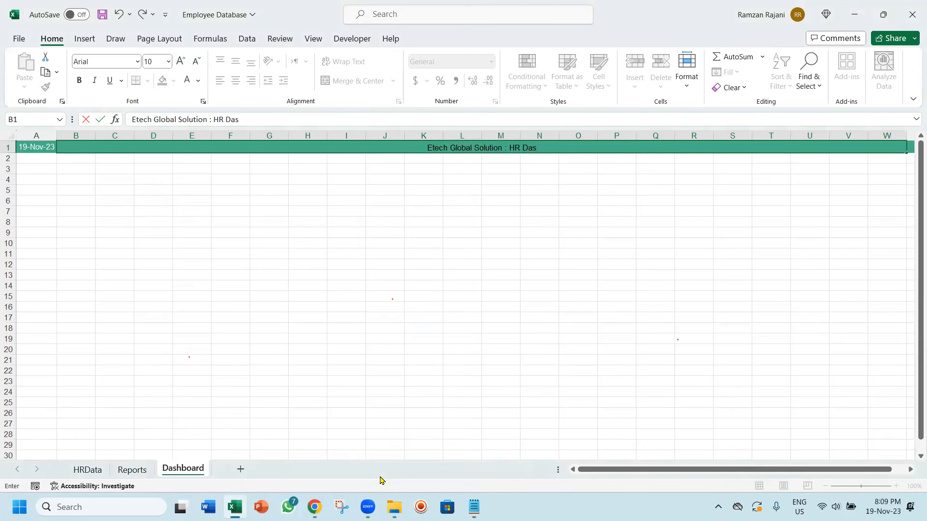
text(hboard)
key(Tab)
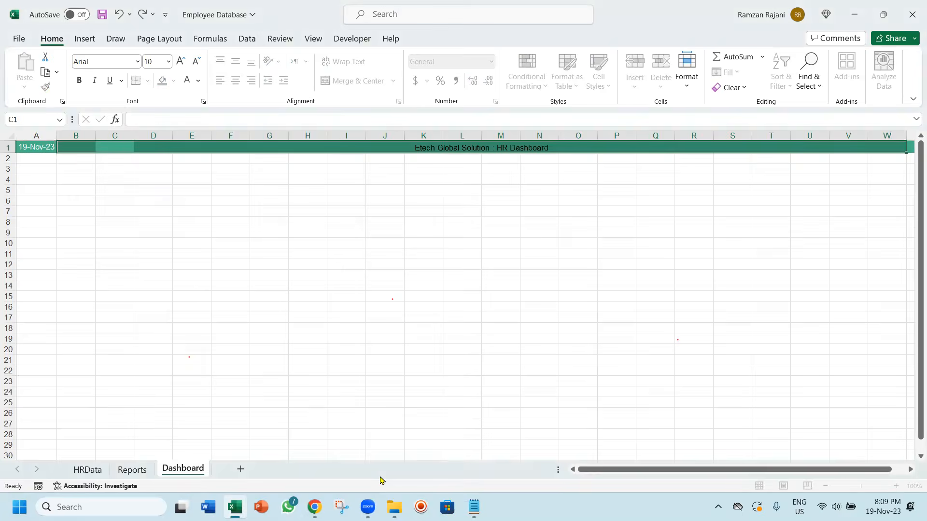
Format the title in B1 with white text, font size 12 and middle vertical alignment, keeping it centered across the header
key(Left)
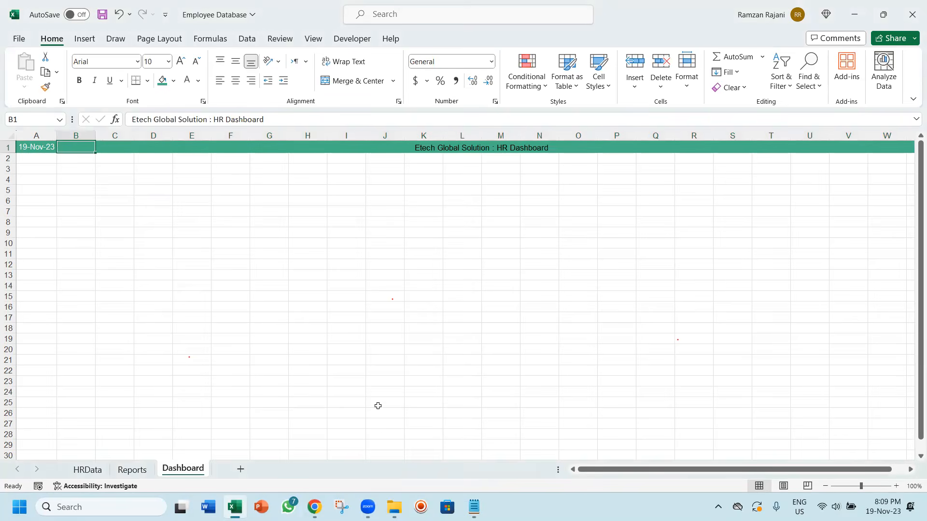
click(186, 81)
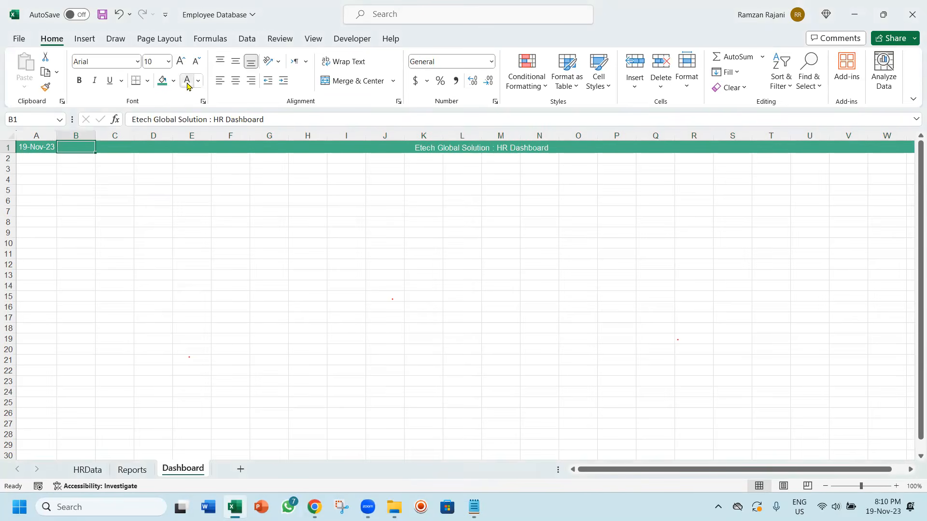
click(181, 61)
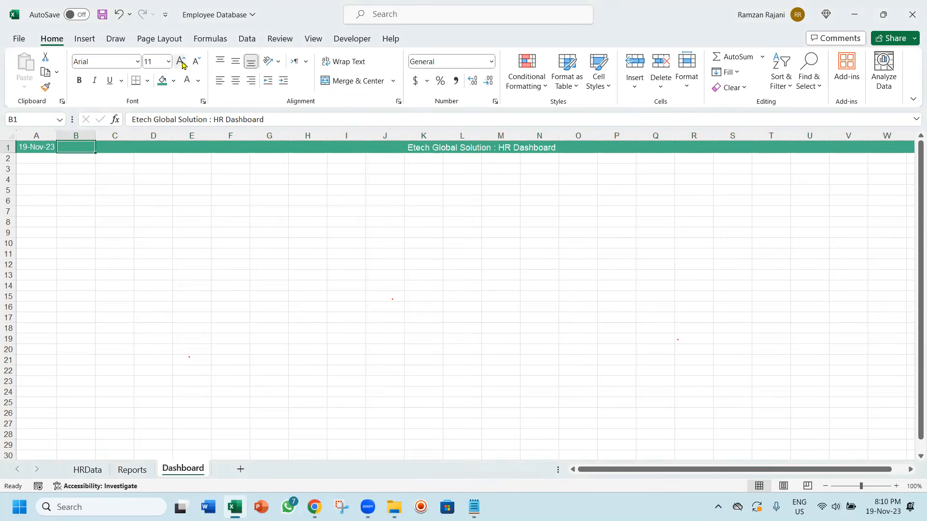
click(237, 62)
click(235, 82)
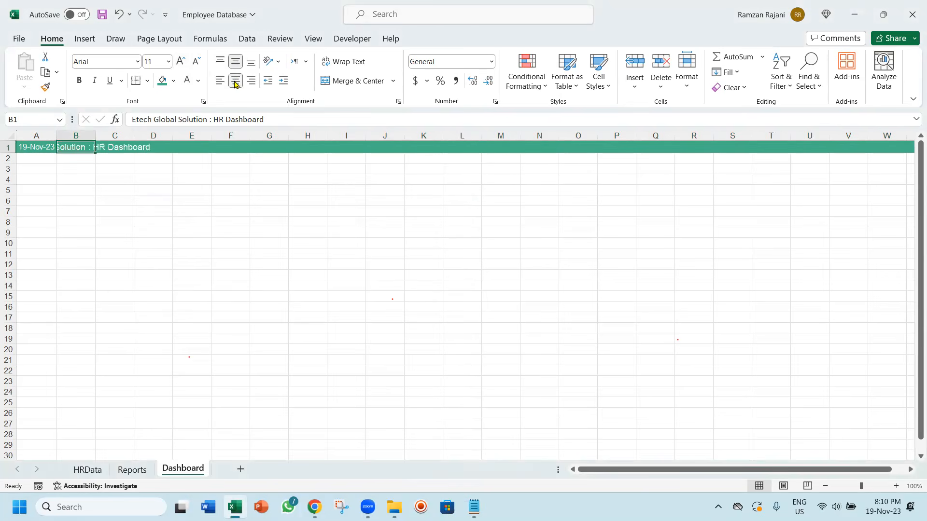
key(ctrl+z)
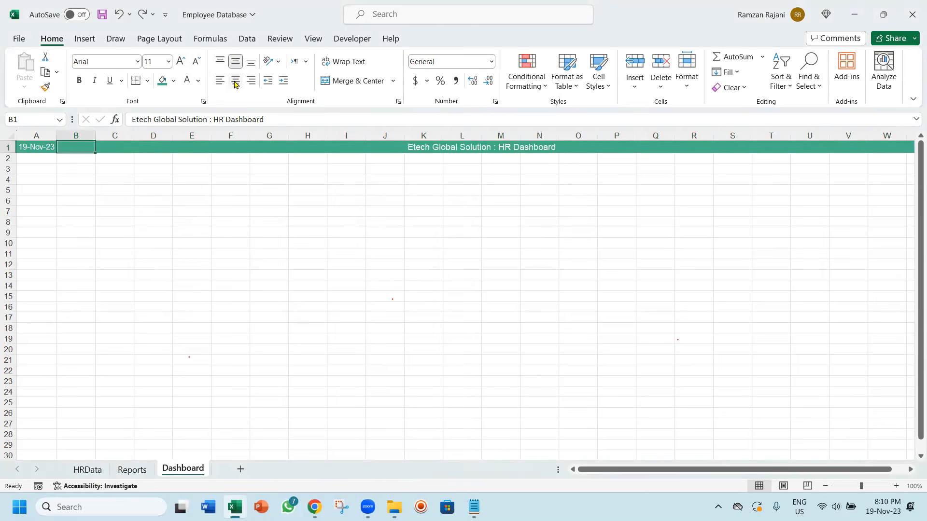
click(181, 60)
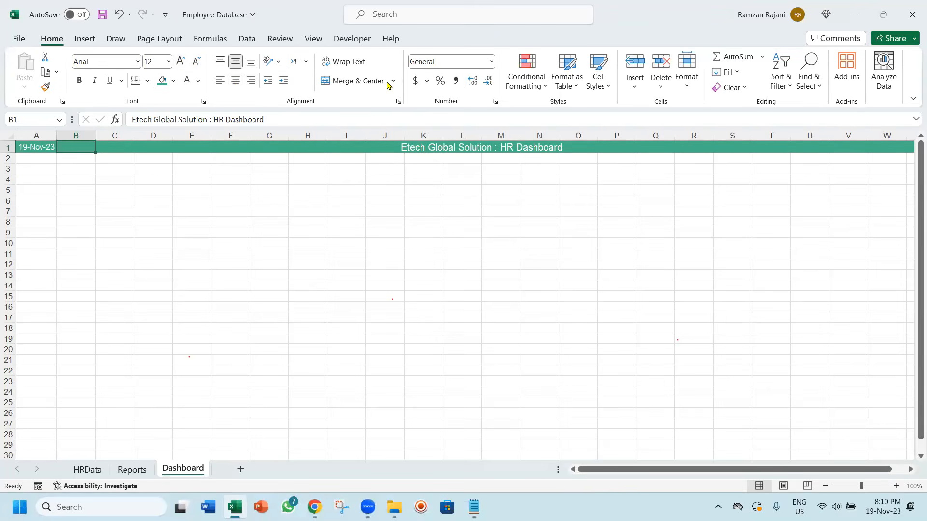
Set the height of row 1 on the Dashboard sheet to 16
click(686, 72)
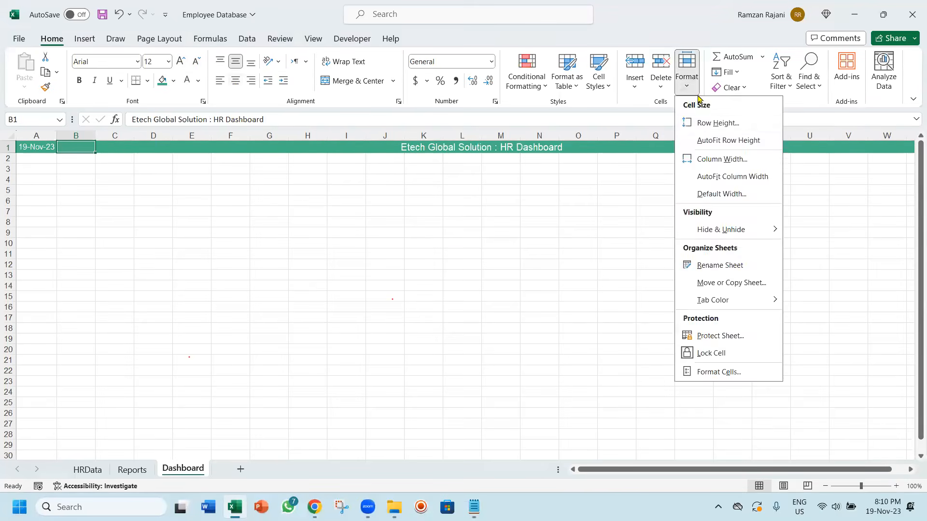
click(701, 122)
text(16)
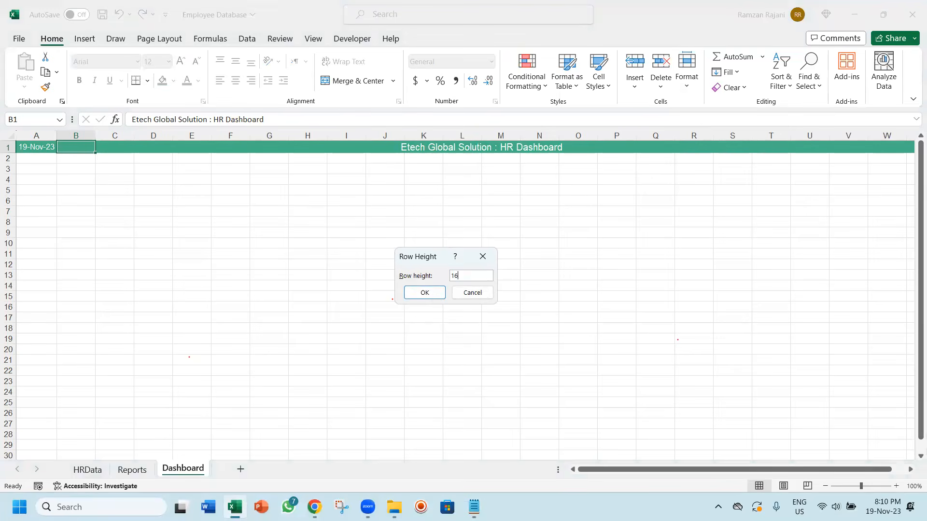
key(Return)
key(Down)
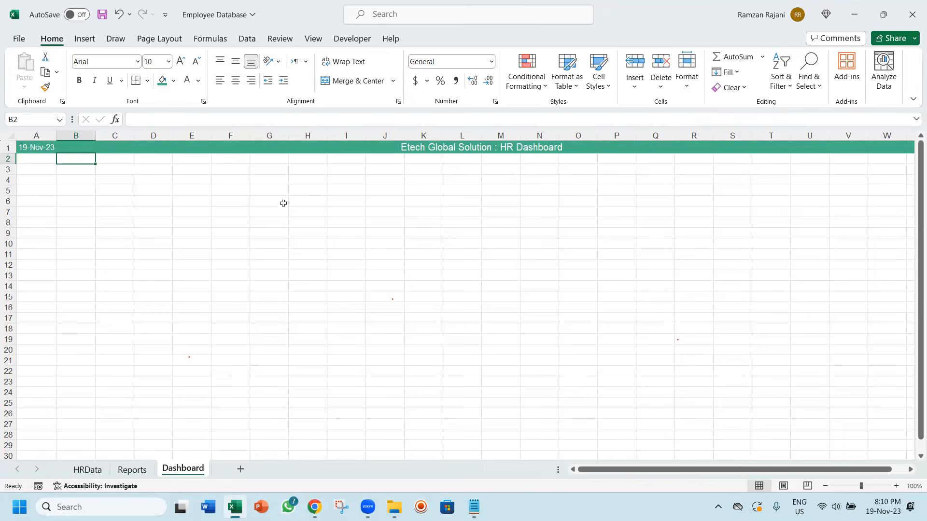
Hide the gridlines on the Dashboard sheet
click(343, 249)
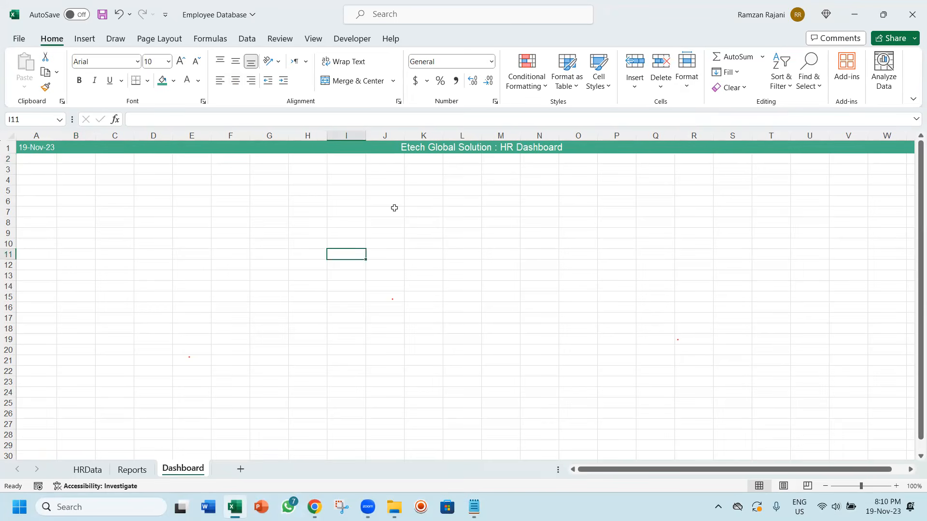
click(313, 41)
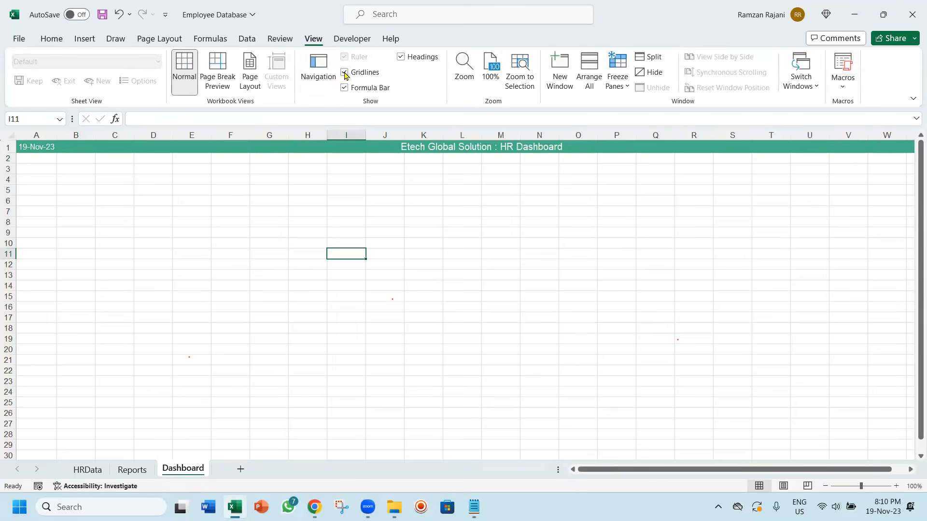
click(344, 72)
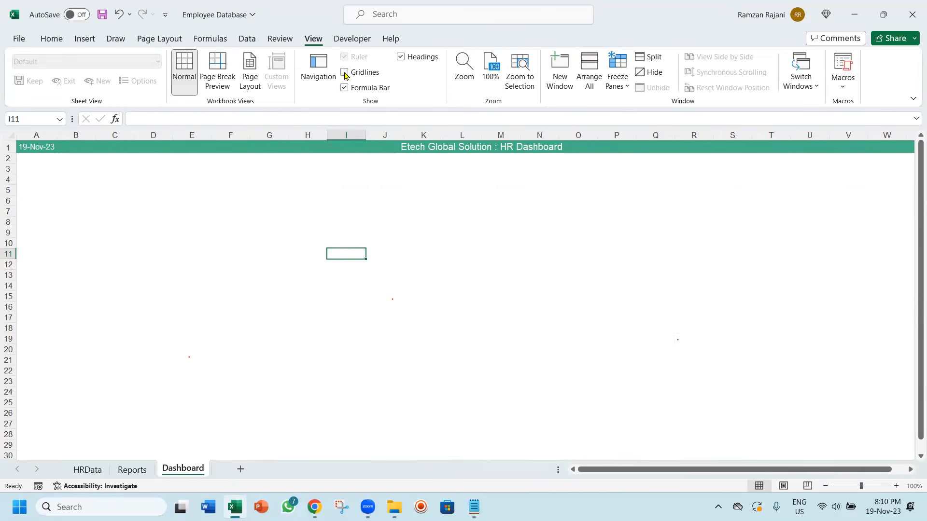
Fill the range A2:X31 below the header with White, Background 1, Darker 5%
click(27, 160)
key(shift+Right)
key(shift+Right)
key(shift+Right)
key(shift+Right)
key(shift+Right)
key(shift+Right)
key(shift+Right)
key(shift+Right)
key(shift+Right)
key(shift+Right)
key(shift+Right)
key(shift+Right)
key(shift+Right)
key(shift+Right)
key(shift+Right)
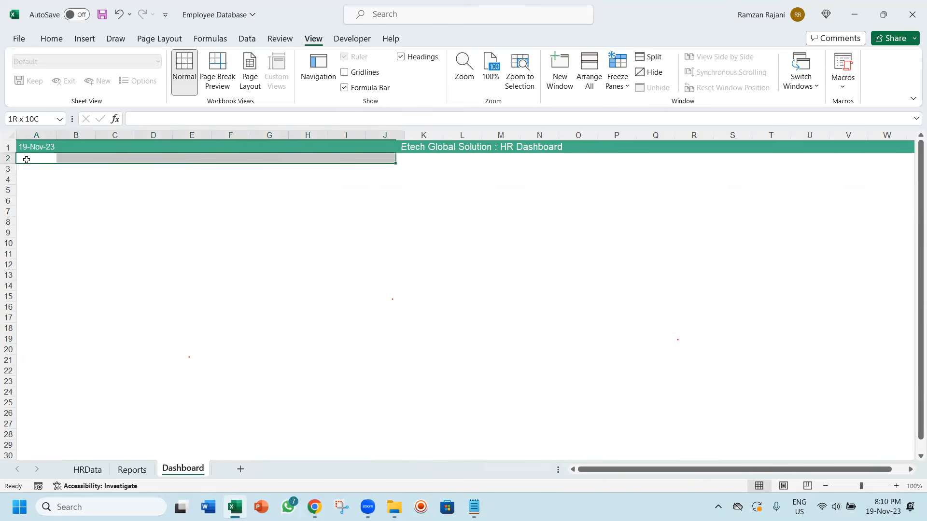
key(shift+Right)
key(shift+Right)
key(shift+Right)
key(shift+Right)
key(shift+Right)
key(shift+Right)
key(shift+Right)
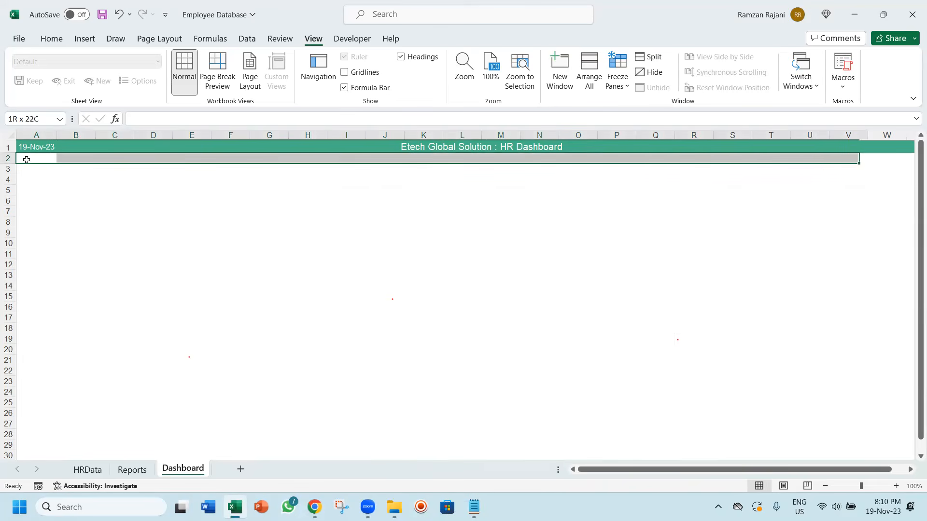
key(shift+Right)
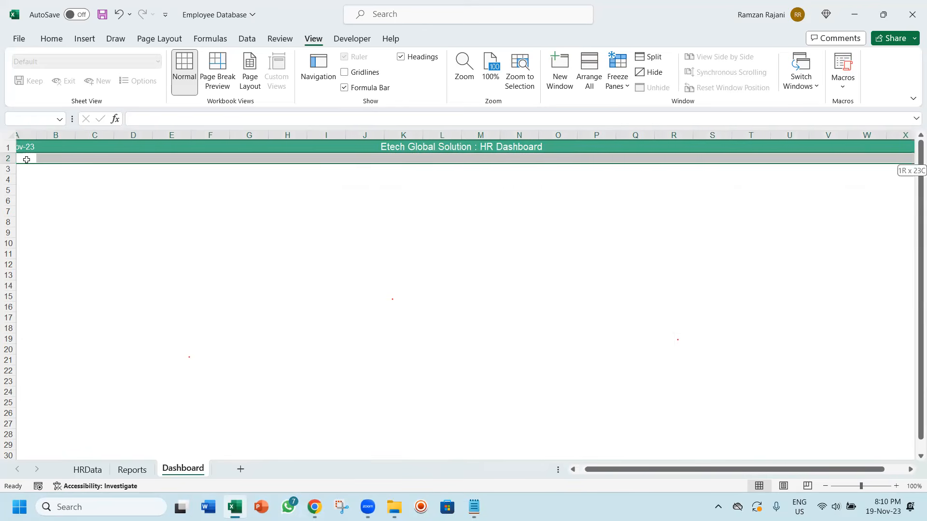
key(shift+Down)
key(shift+Down)
key(shift+Down)
key(shift+Down)
key(shift+Down)
key(shift+Down)
key(shift+Down)
key(shift+Down)
key(shift+Down)
key(shift+Down)
key(shift+Down)
key(shift+Down)
key(shift+Down)
key(shift+Down)
key(shift+Down)
key(shift+Down)
key(shift+Down)
key(shift+Down)
key(shift+Down)
key(shift+Down)
key(shift+Down)
key(shift+Down)
key(shift+Down)
key(shift+Down)
key(shift+Down)
key(shift+Down)
key(shift+Down)
key(shift+Down)
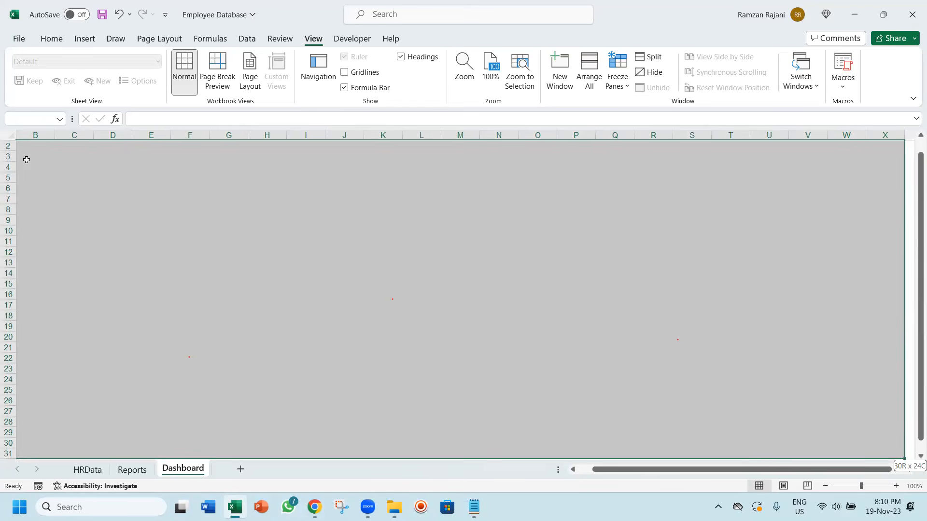
click(51, 39)
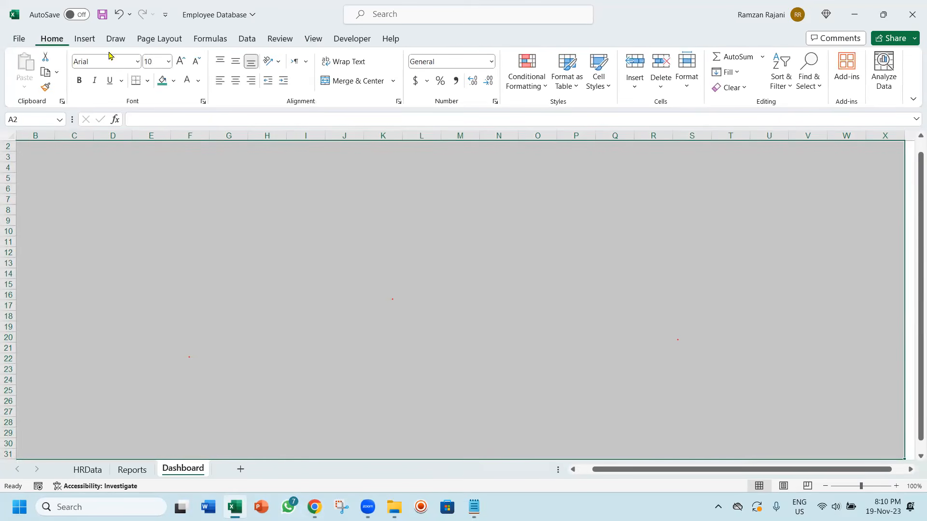
click(174, 81)
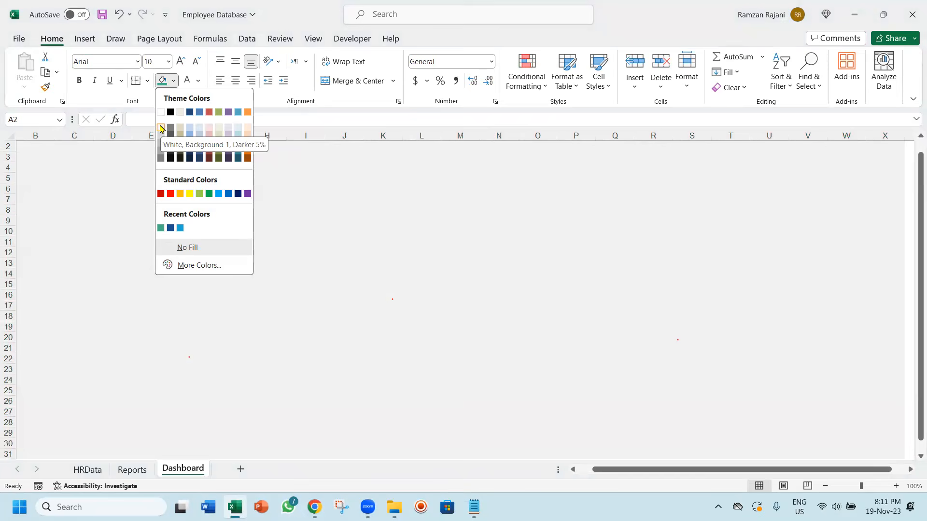
click(160, 143)
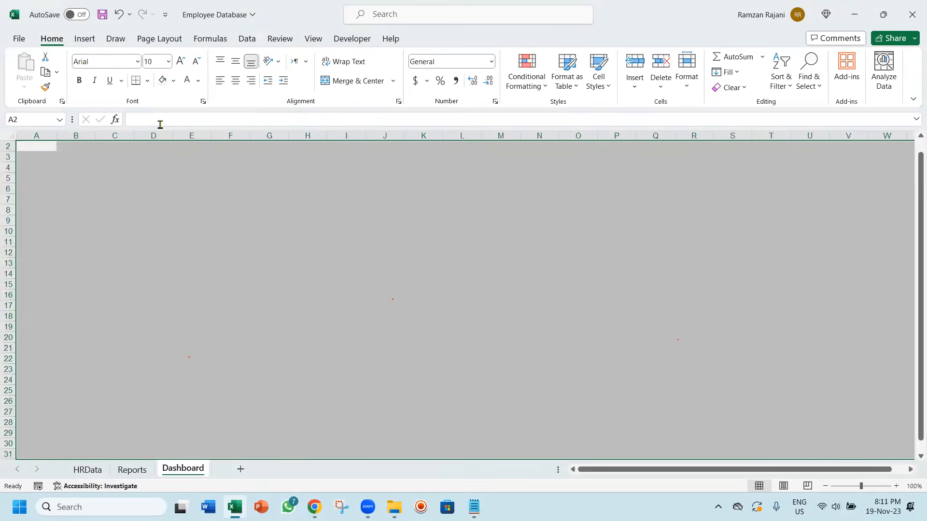
key(ctrl+z)
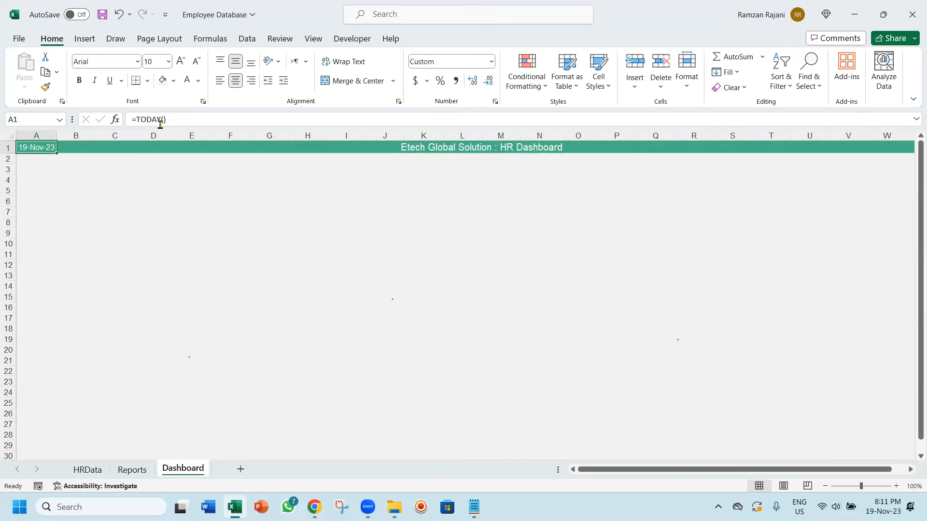
Draw a Rectangle: Top Corners Rounded shape about 1.27" wide and 0.32" high over columns D and E, rows 3 and 4
click(111, 169)
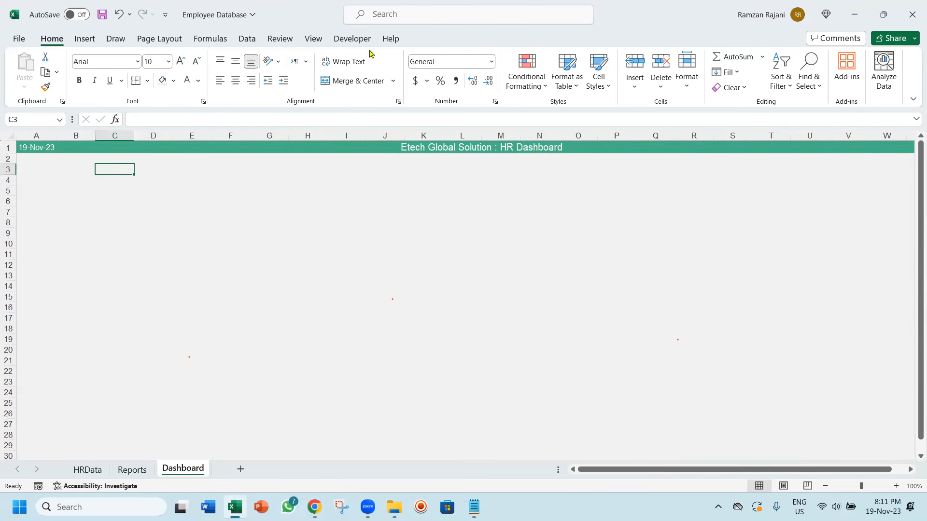
click(88, 41)
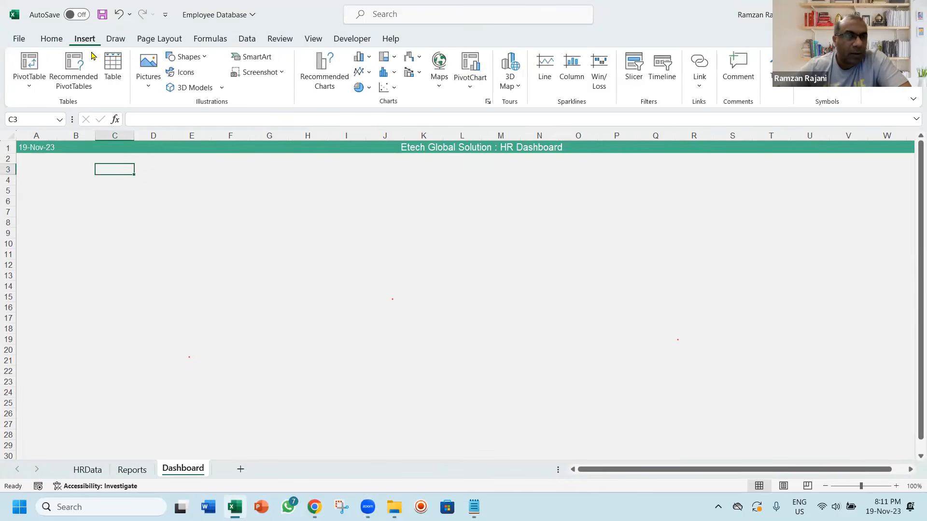
click(203, 58)
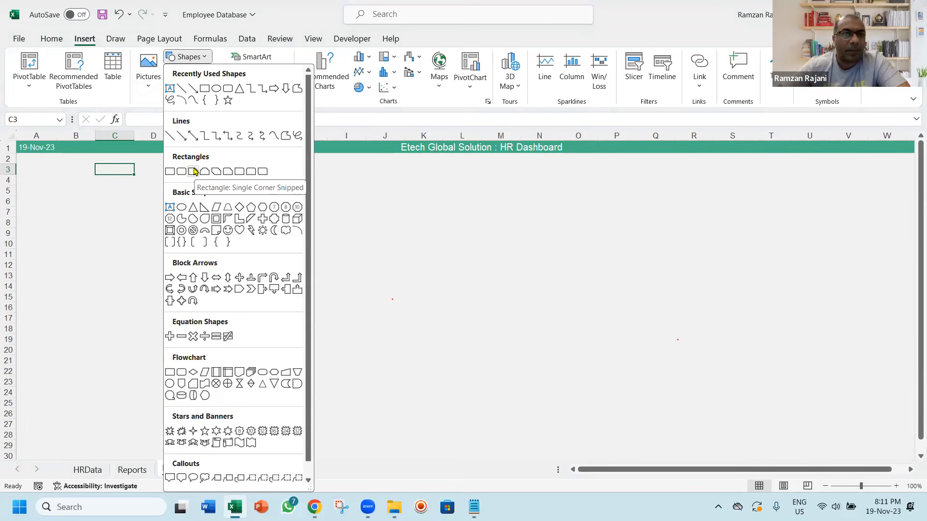
click(250, 174)
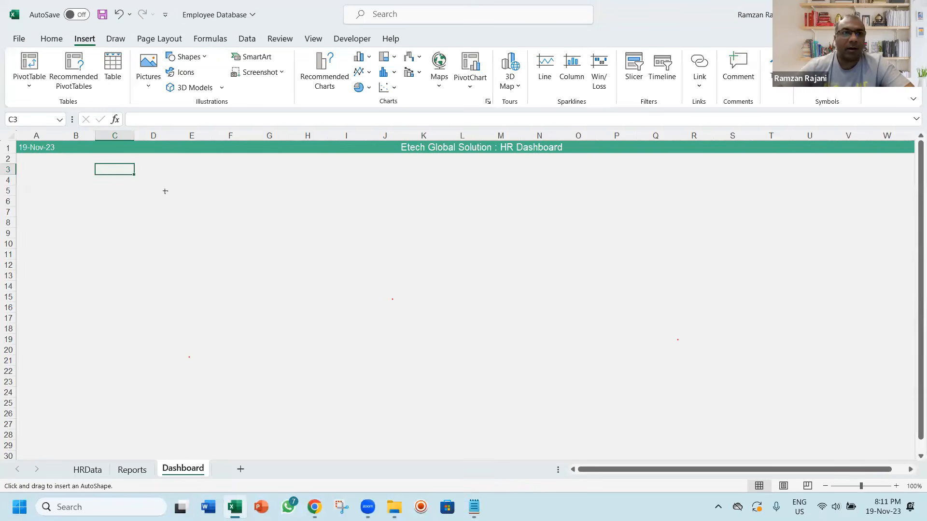
drag(137, 165, 211, 182)
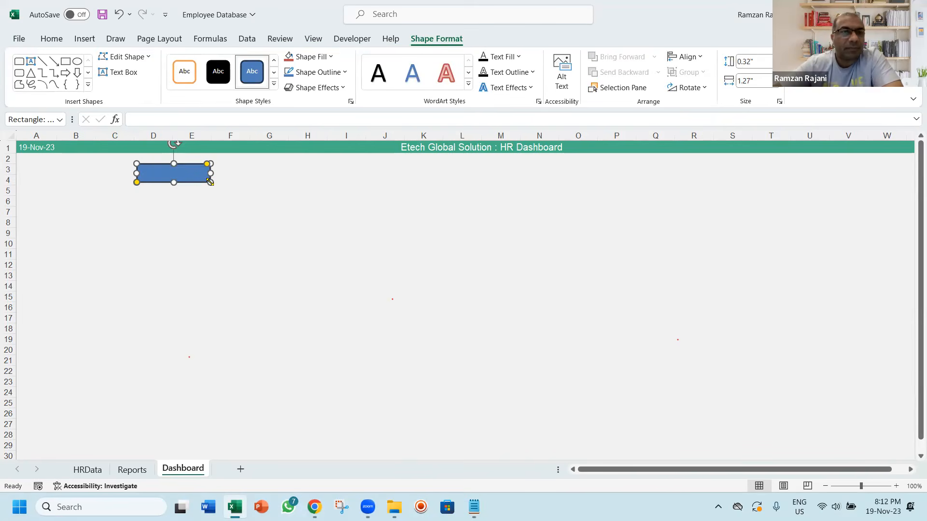
Format the rectangle with a standard red fill and no outline, and increase the rounding of its top corners
click(314, 57)
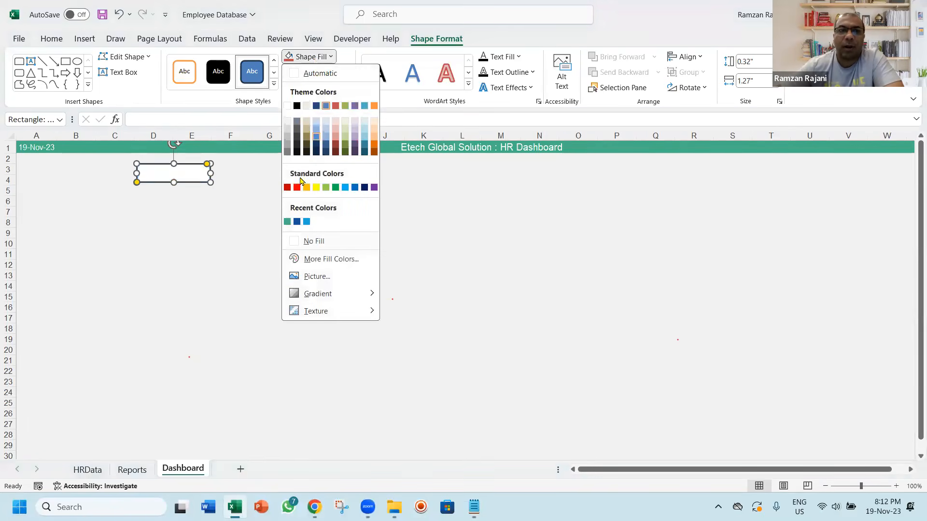
click(297, 188)
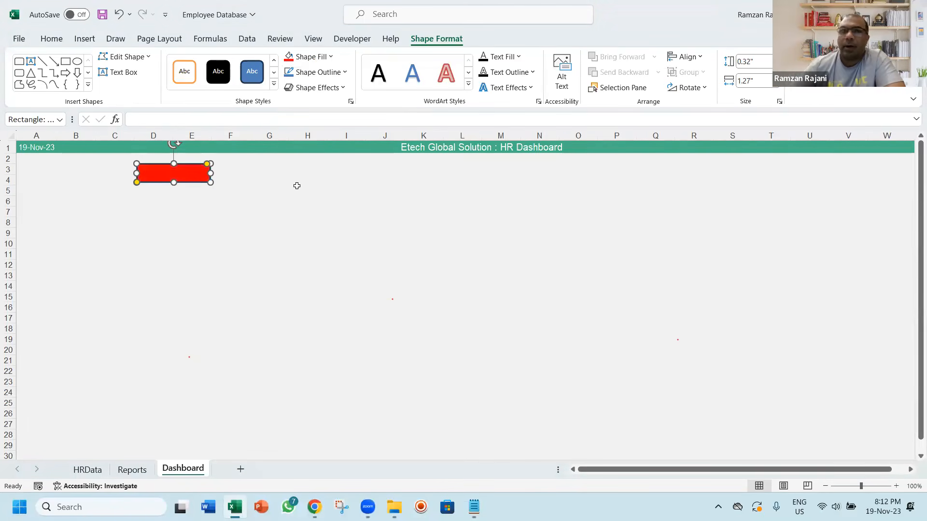
click(305, 77)
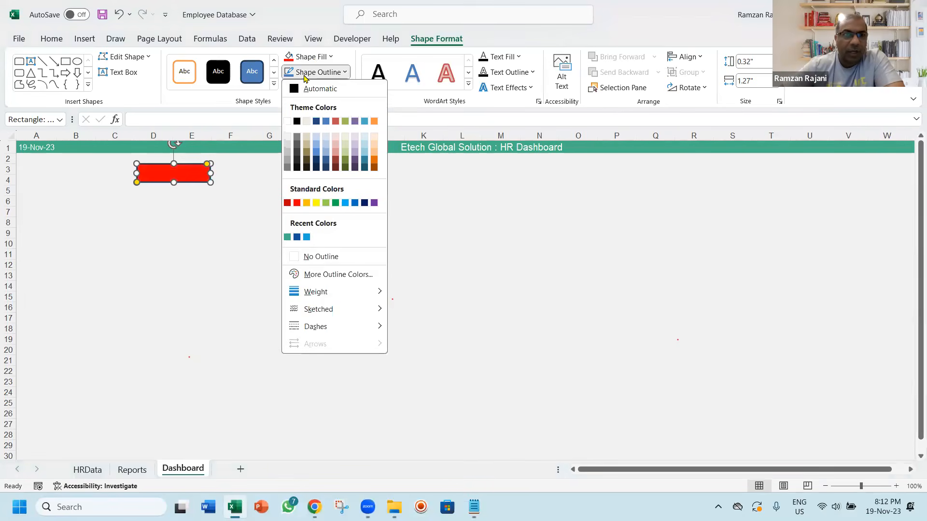
click(327, 257)
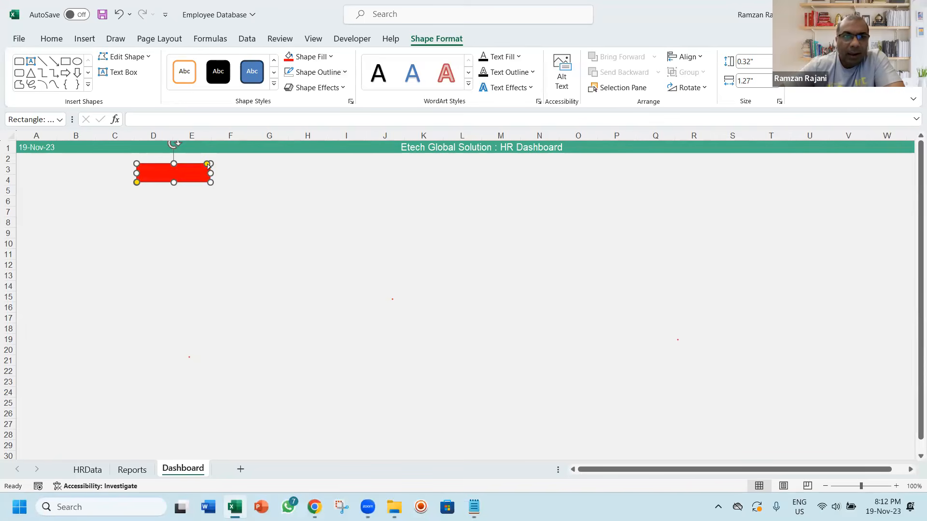
mouse_move(208, 164)
mouse_down()
mouse_move(196, 163)
mouse_move(210, 163)
mouse_up()
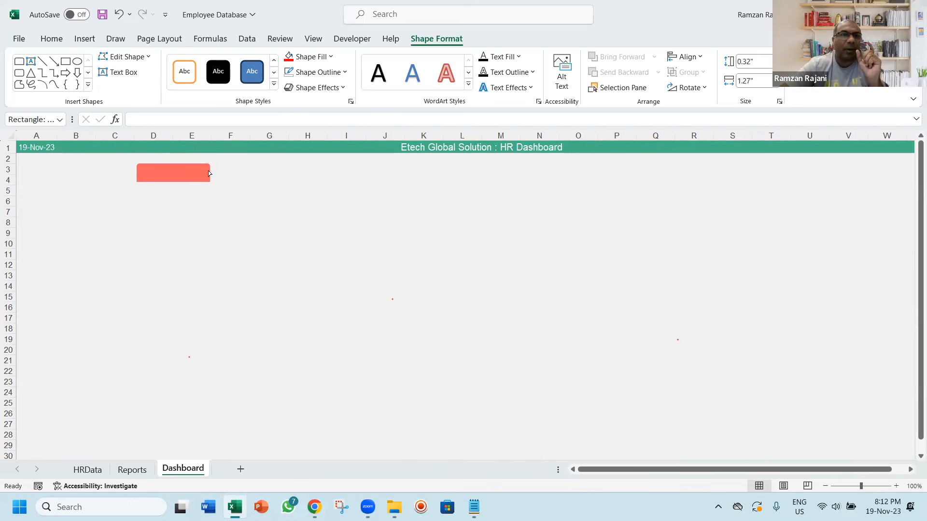
click(187, 175)
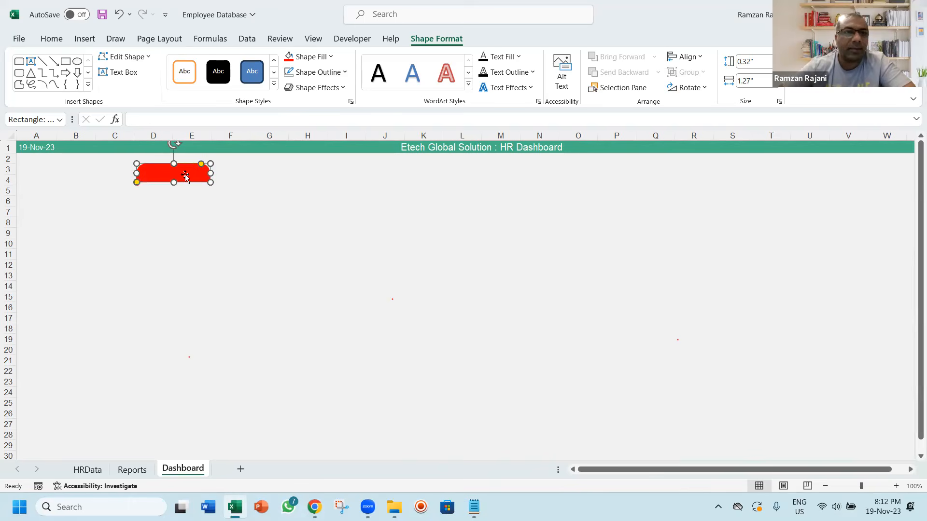
Add the text "Headcount" to the red rectangle
right_click(186, 176)
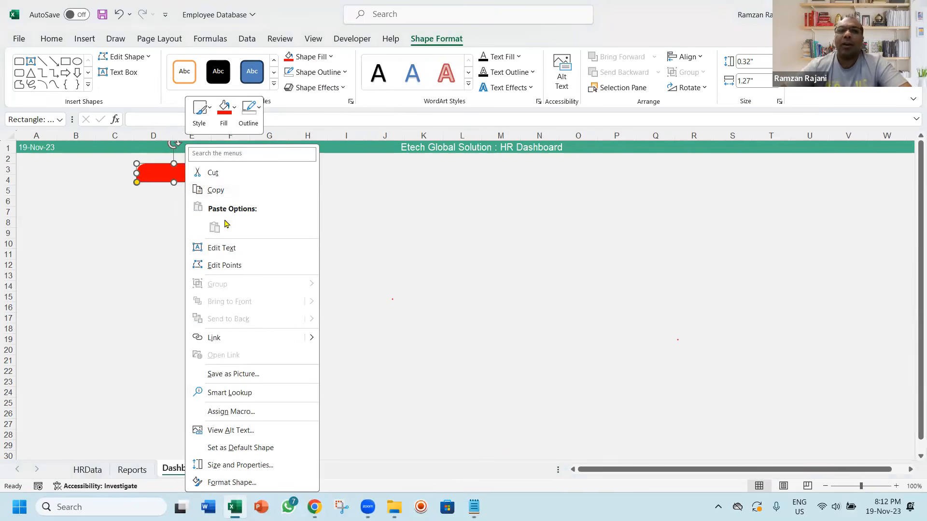
click(222, 248)
text(Headcount)
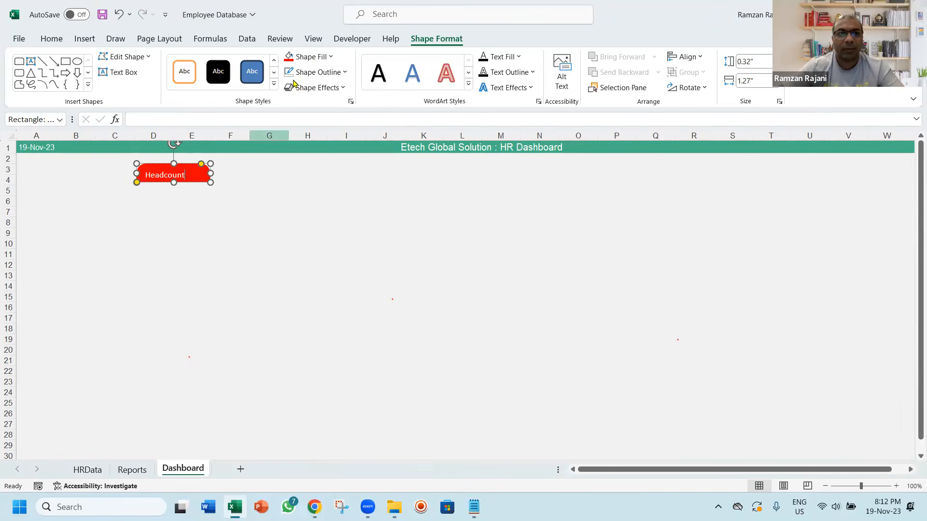
Center the "Headcount" text horizontally and vertically in its shape and set its font size to 12
key(ctrl+a)
click(51, 40)
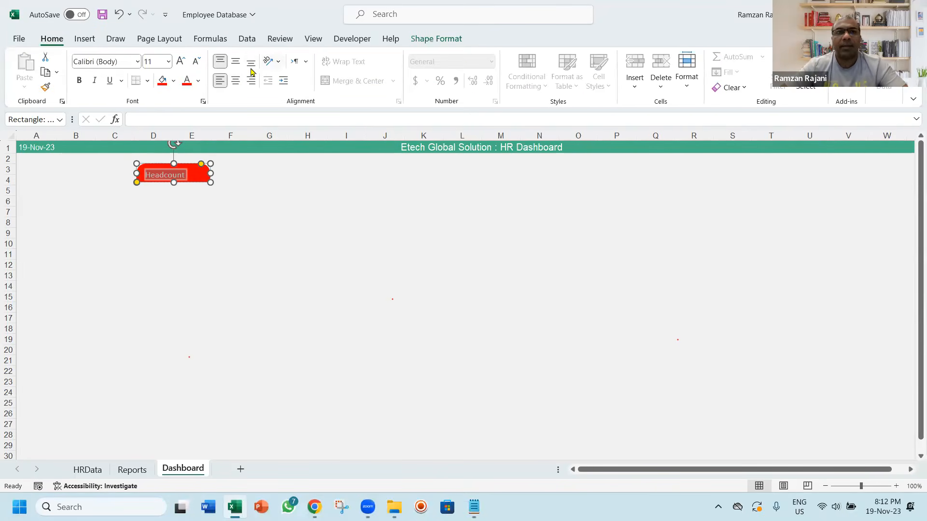
click(236, 81)
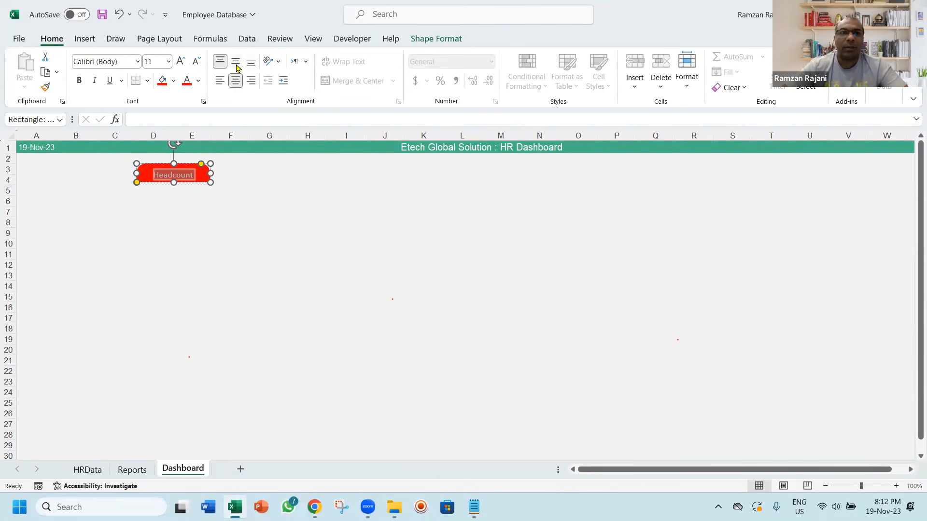
click(235, 61)
click(162, 64)
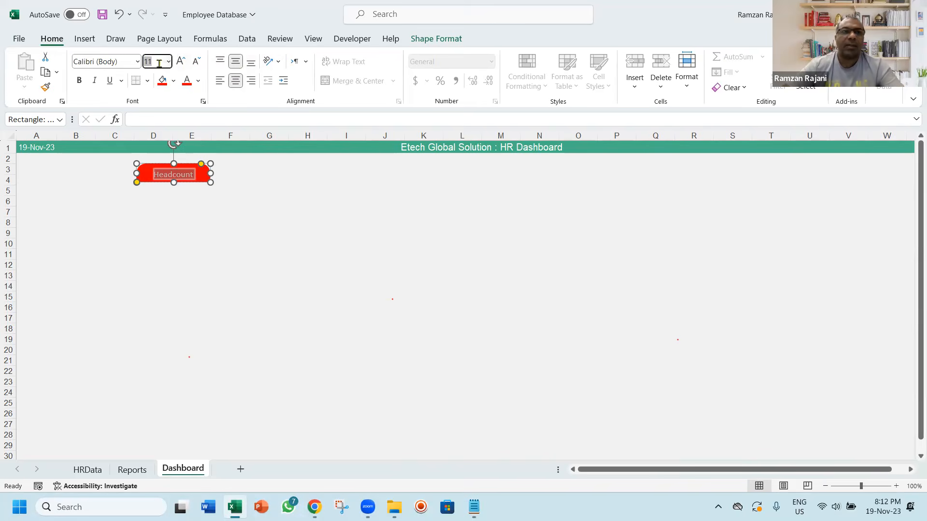
text(12)
key(Return)
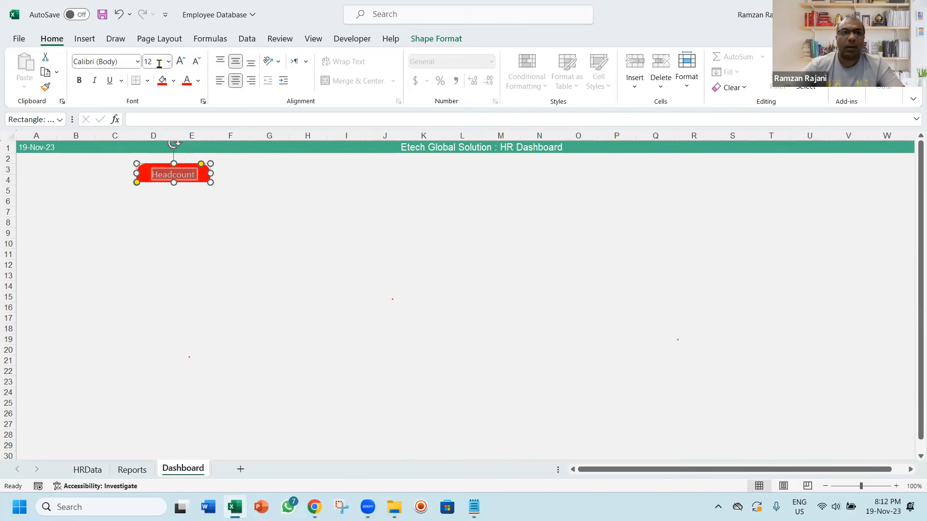
click(303, 291)
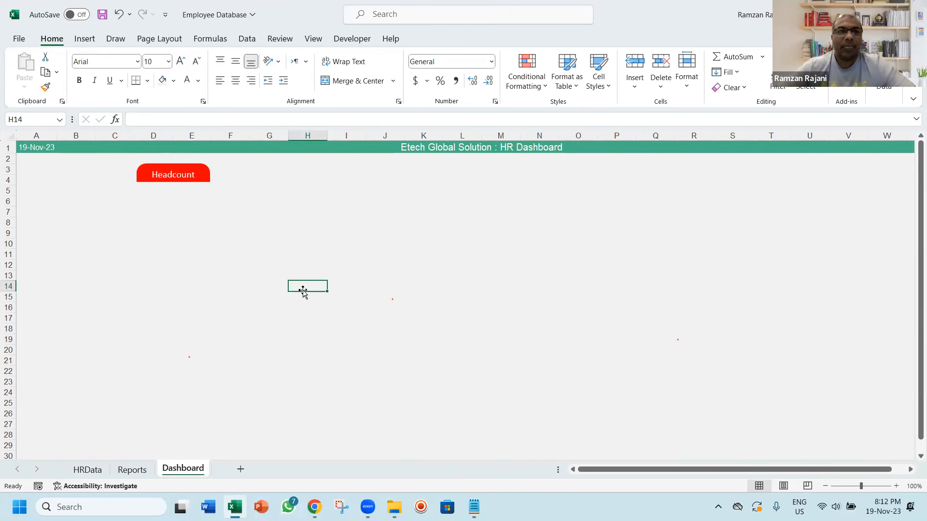
Duplicate the Headcount shape directly beneath the original and square off the copy's top corners
click(172, 170)
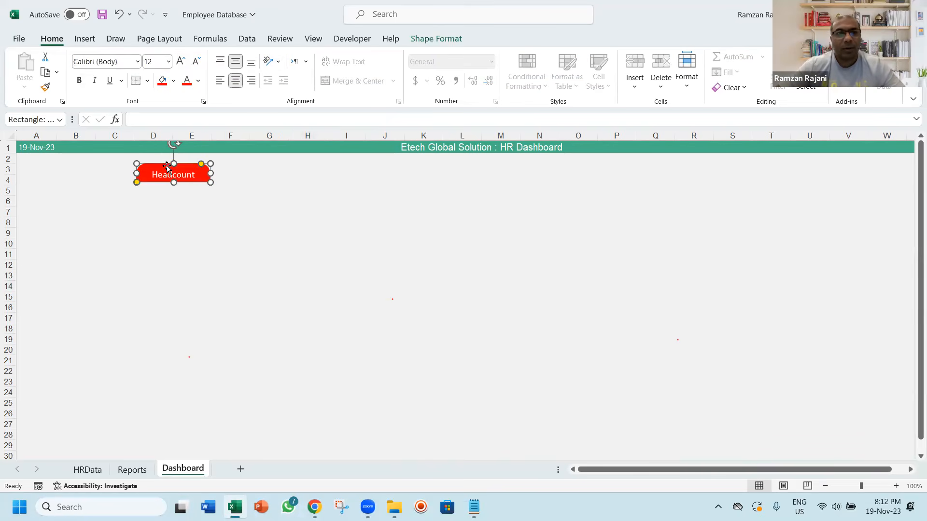
drag(167, 167, 168, 185)
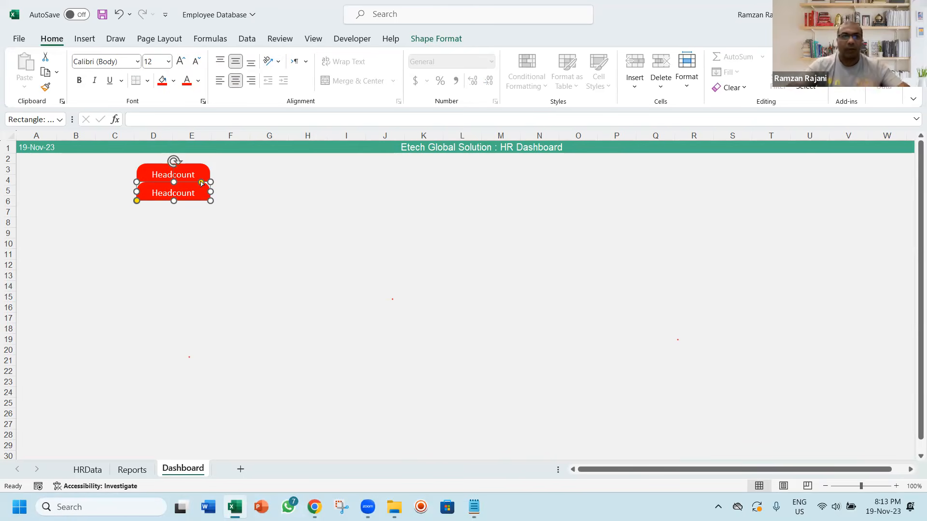
drag(202, 183, 210, 182)
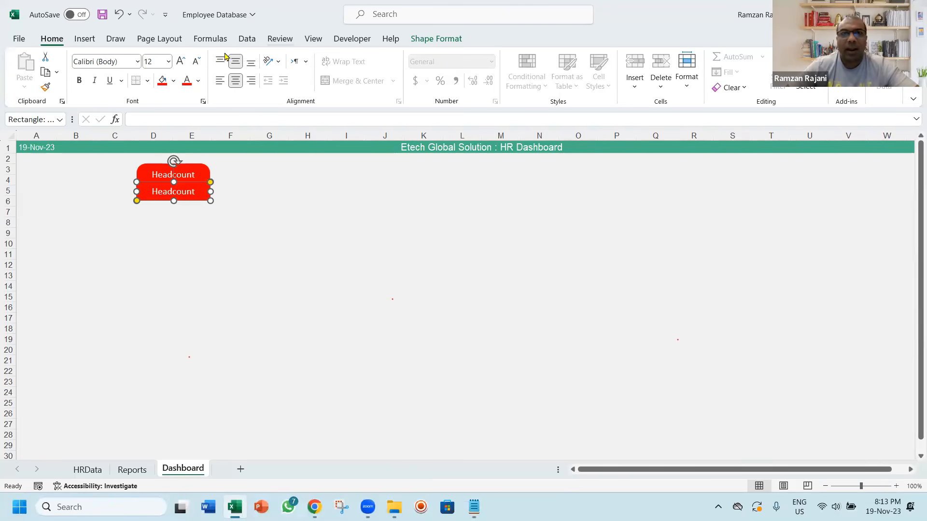
Fill the lower shape of the Headcount card with white
click(175, 81)
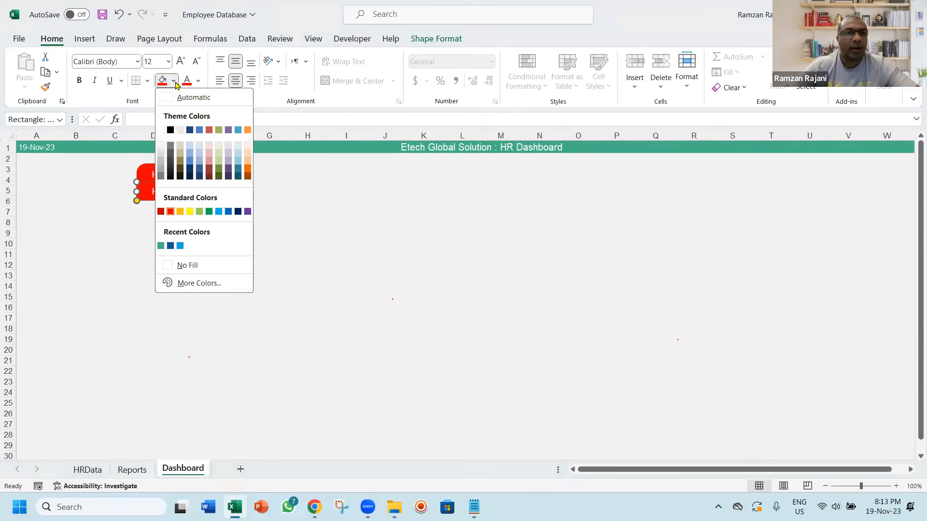
click(161, 130)
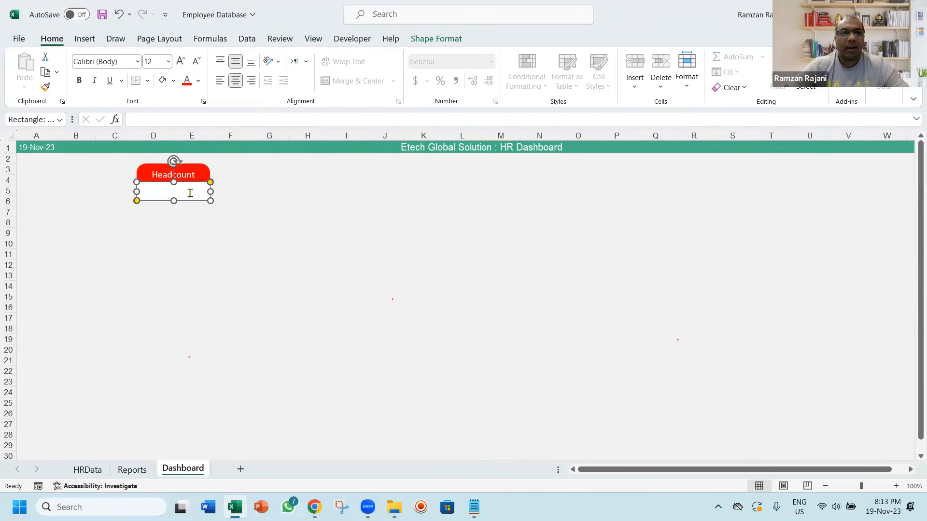
click(253, 221)
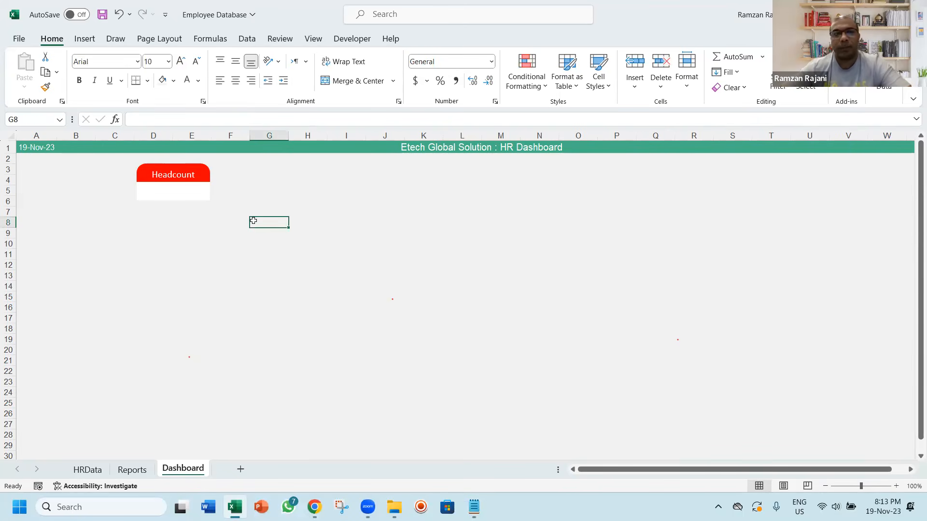
Link the white shape under the Headcount header to the headcount value in cell A4 of the Reports sheet
click(201, 197)
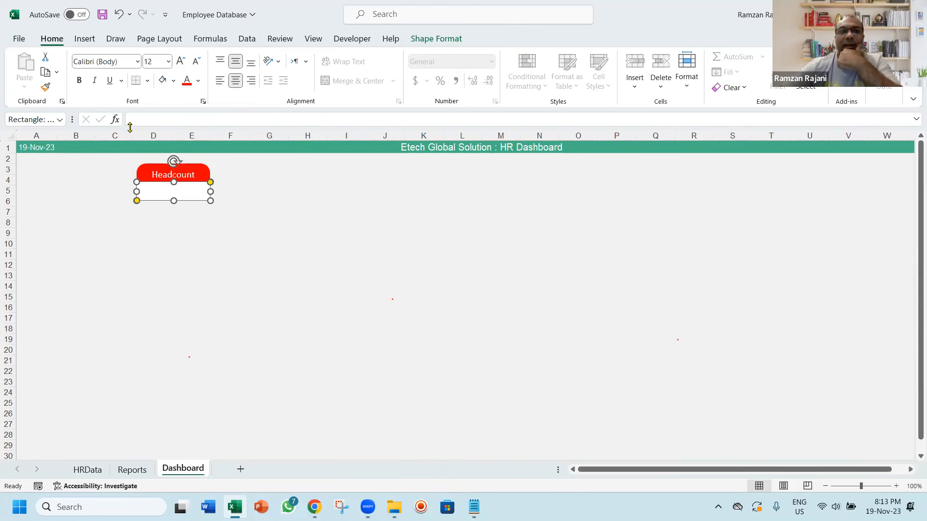
click(167, 121)
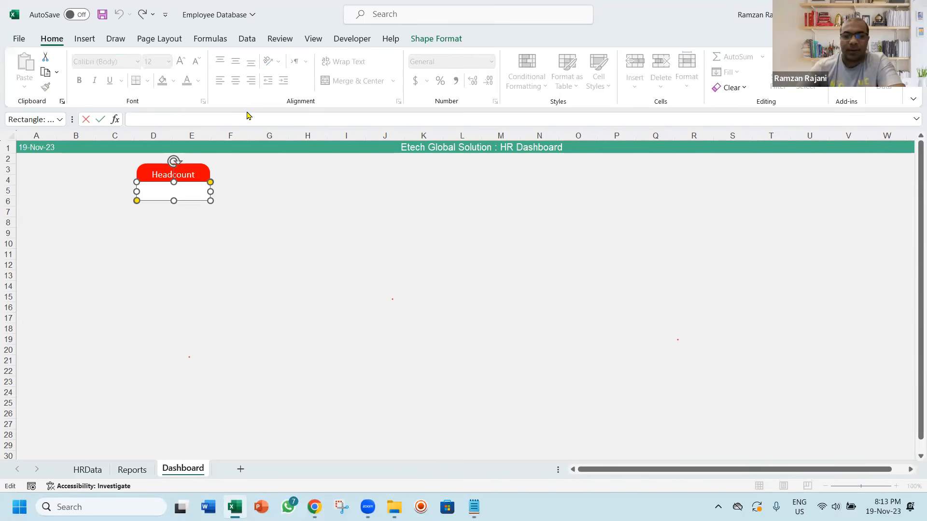
text(=)
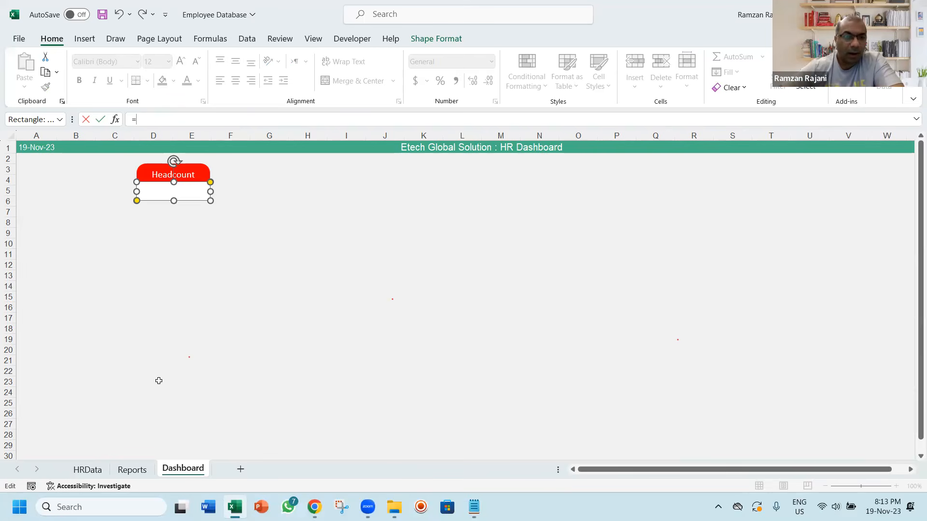
click(131, 470)
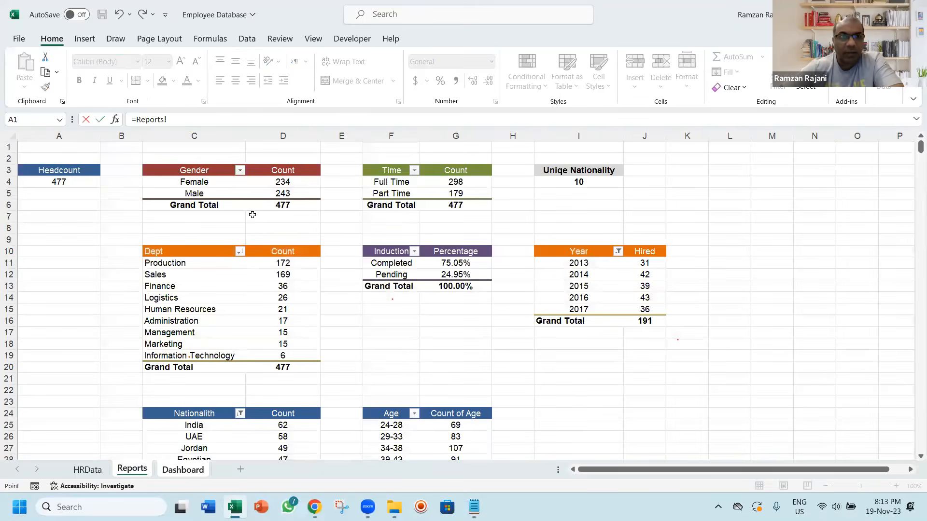
click(73, 182)
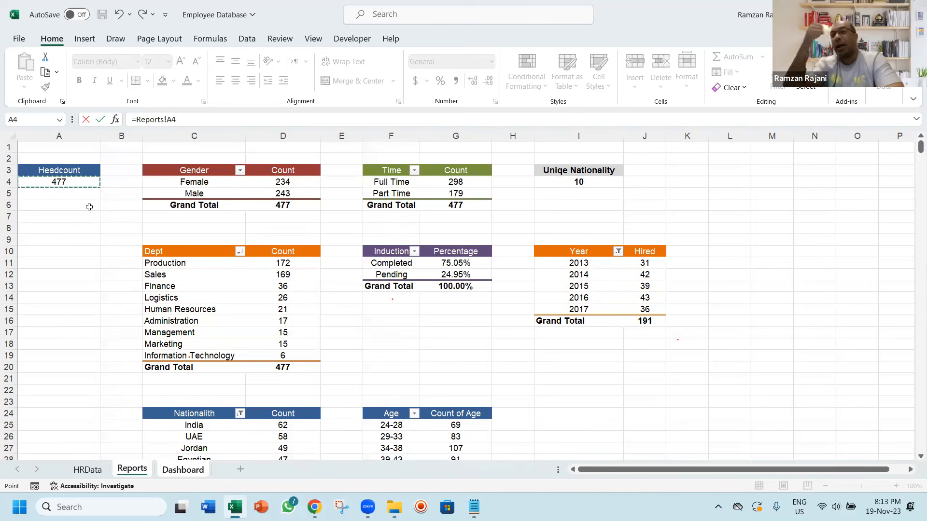
key(Return)
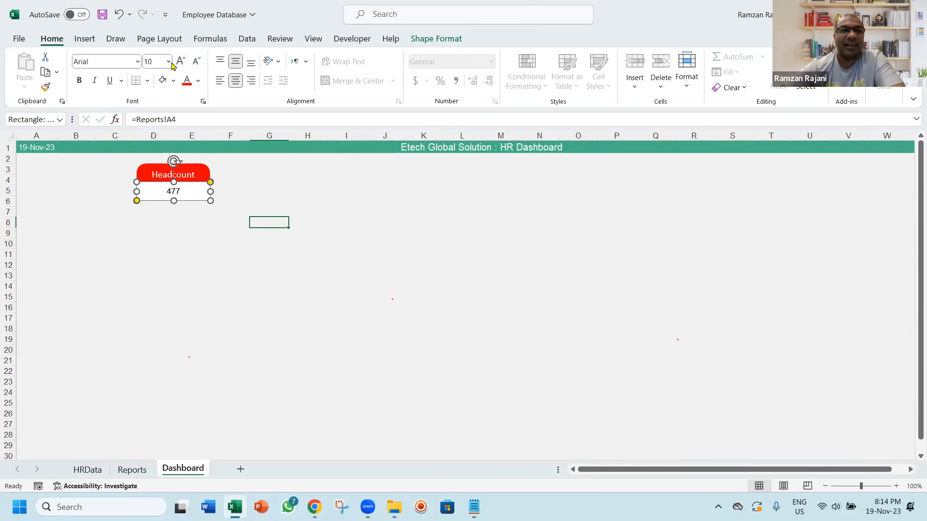
Format the linked headcount value as bold, dark blue text at font size 10.5
click(180, 62)
click(78, 82)
click(198, 80)
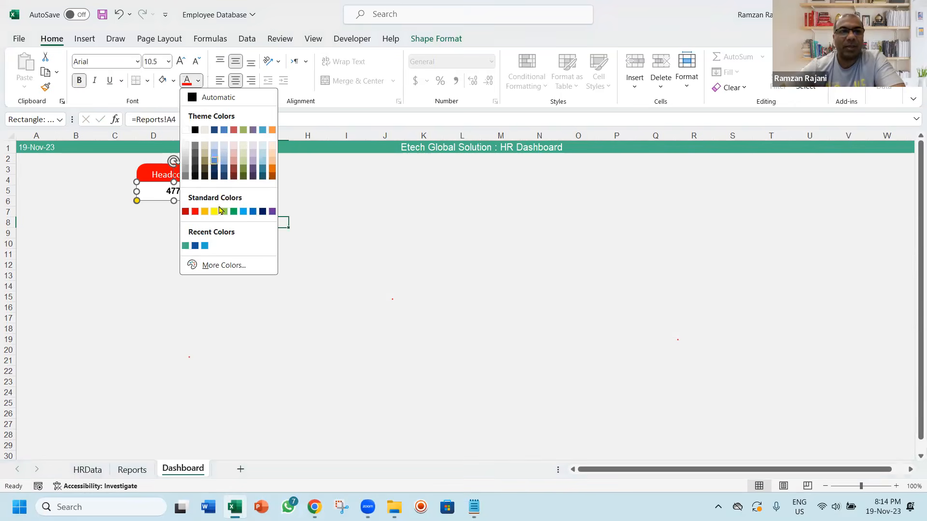
click(195, 246)
click(200, 241)
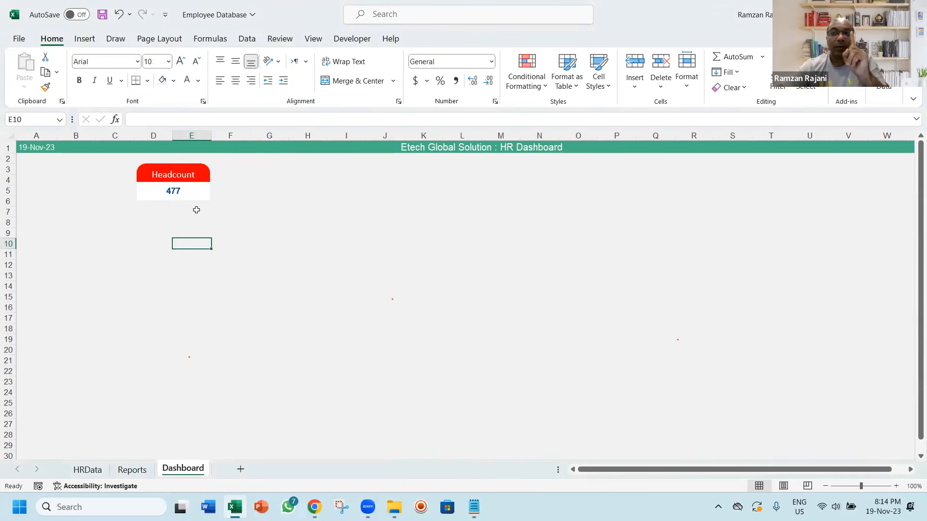
Check the Notepad plan and the gender counts on Reports, and duplicate the two-shape Headcount card five times across the row on Dashboard
click(192, 176)
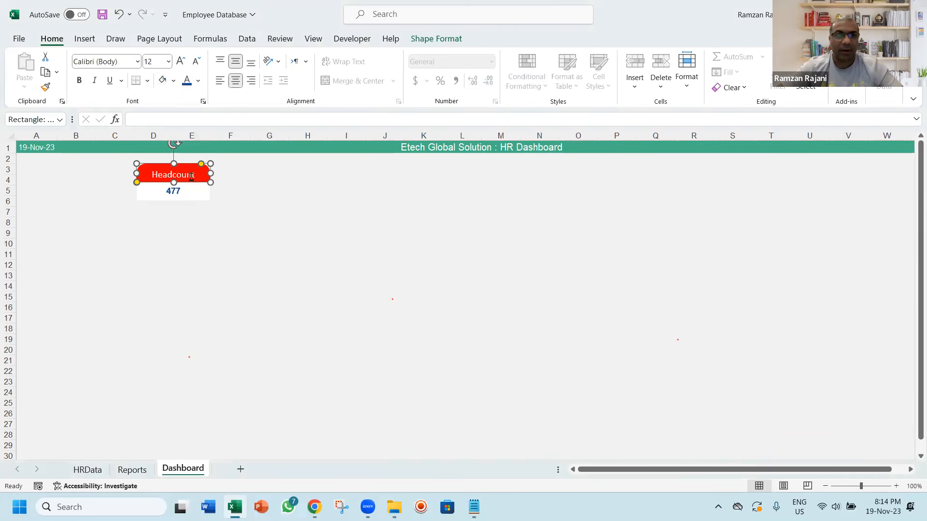
ctrl+click(191, 192)
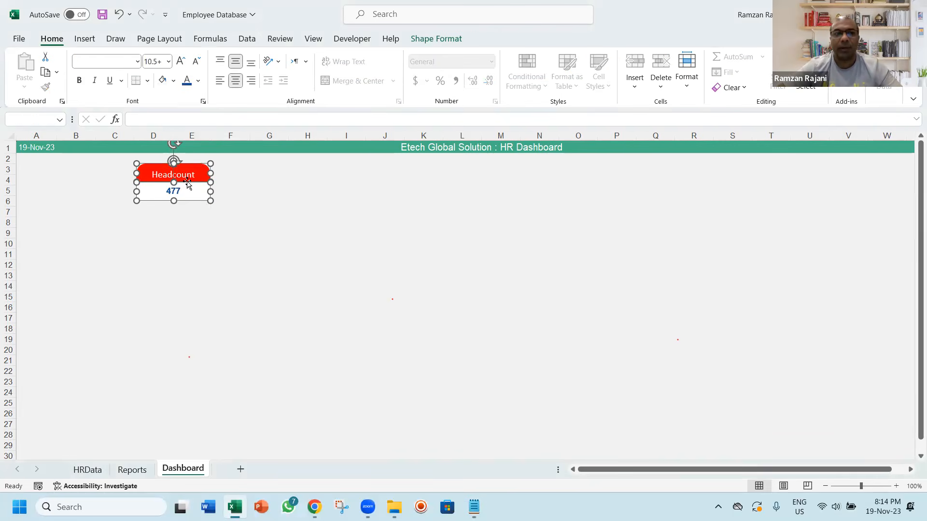
right_click(188, 184)
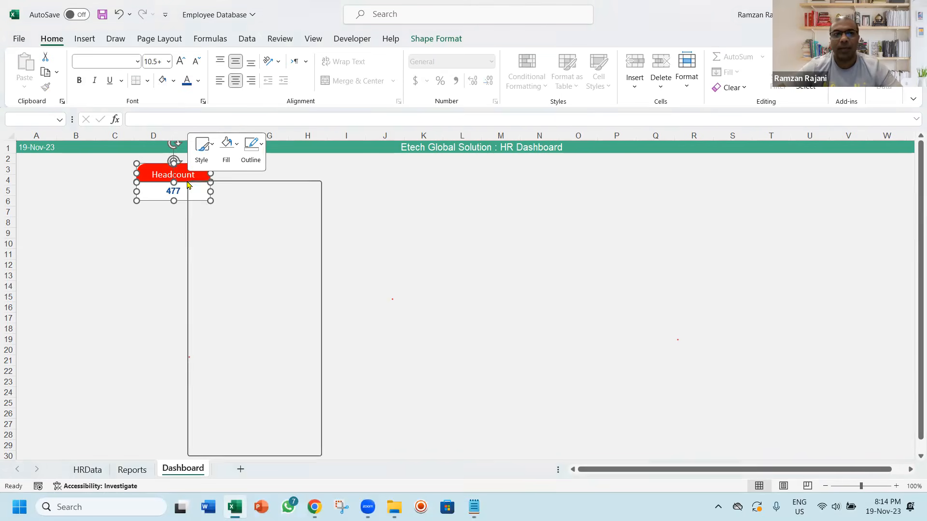
key(Escape)
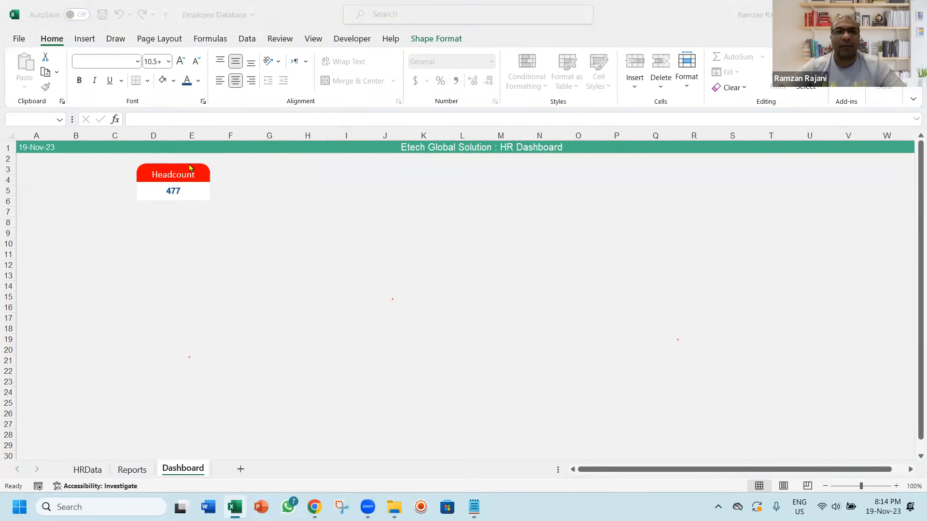
key(alt+Tab)
key(alt+Tab)
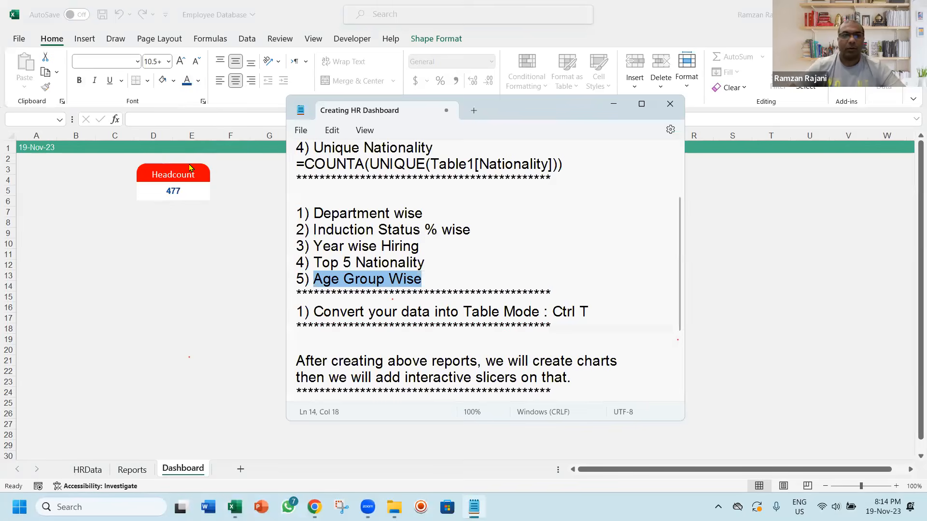
click(189, 168)
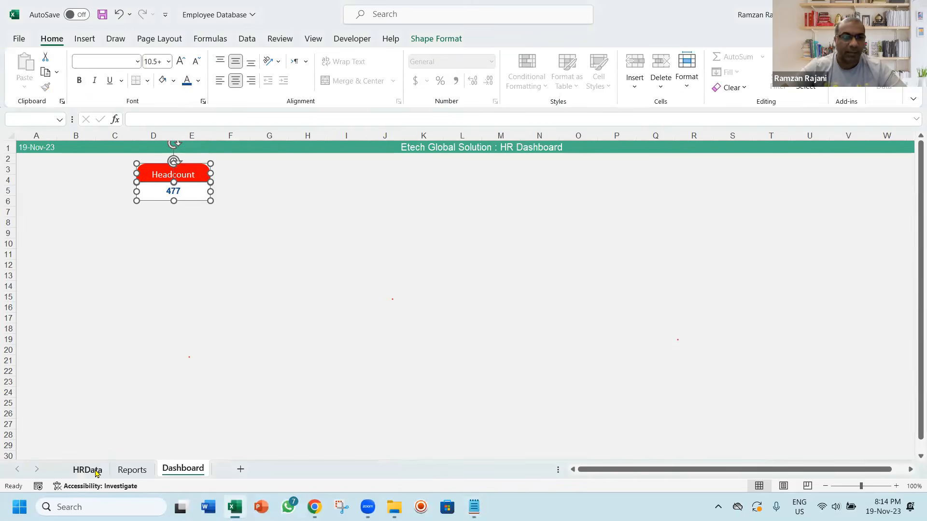
click(126, 470)
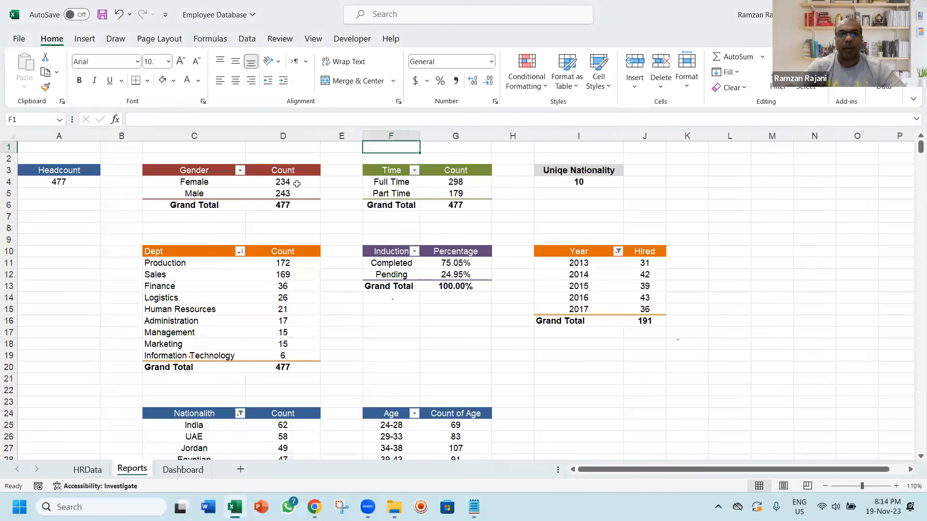
click(297, 183)
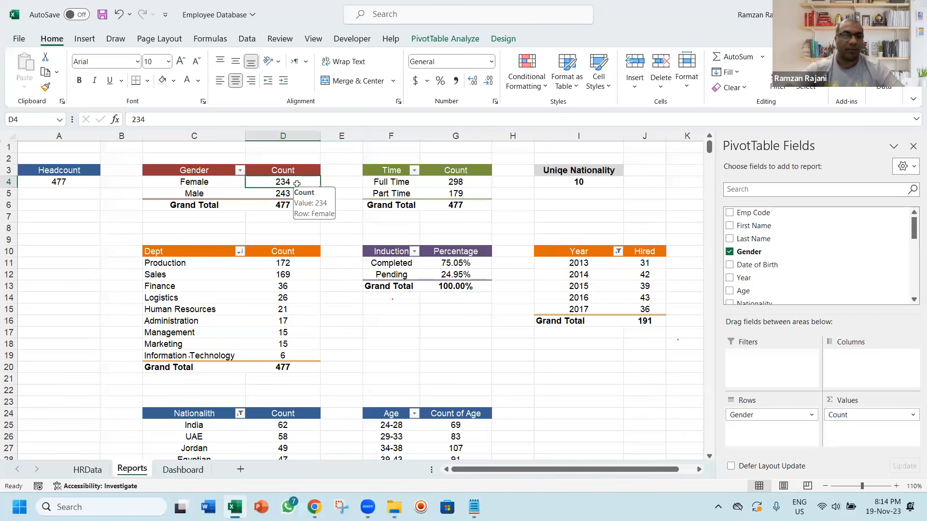
click(187, 471)
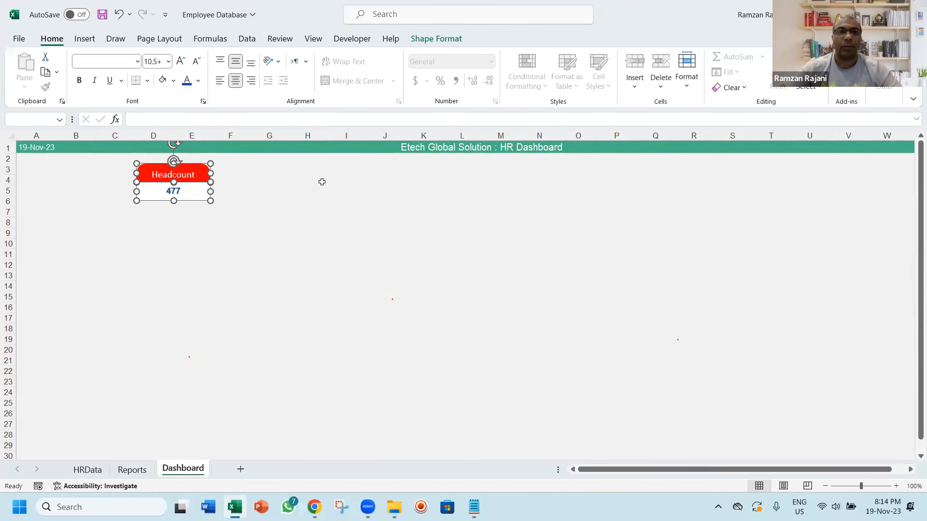
drag(198, 163, 872, 191)
click(786, 230)
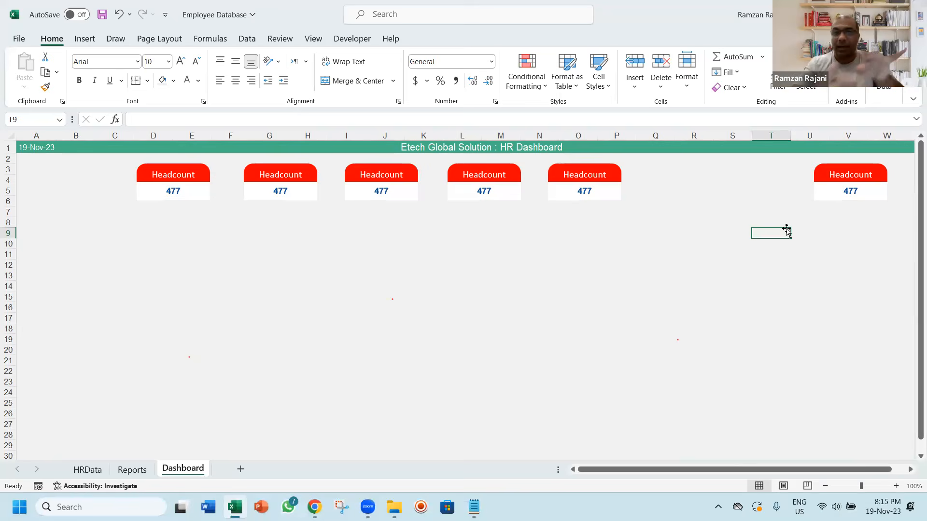
Fill the headers of the second and third cards with standard green
click(295, 166)
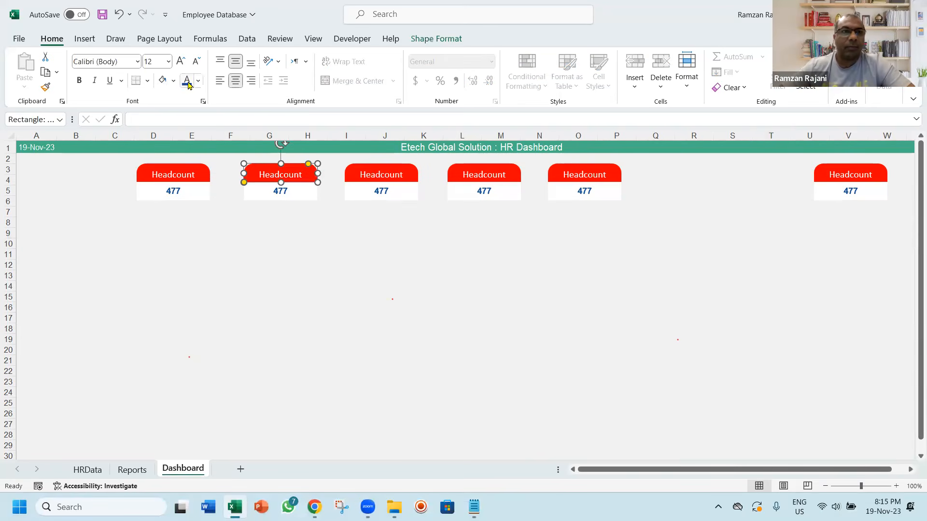
click(173, 83)
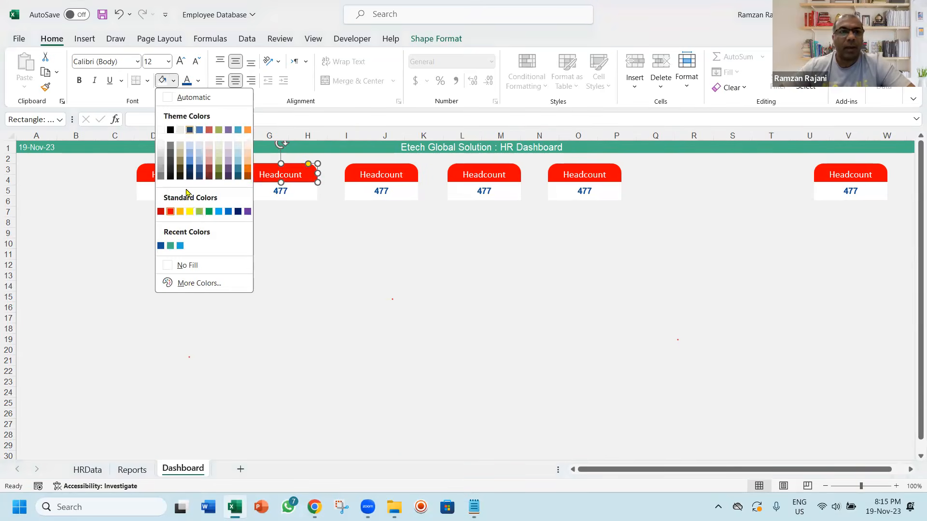
click(207, 211)
click(379, 173)
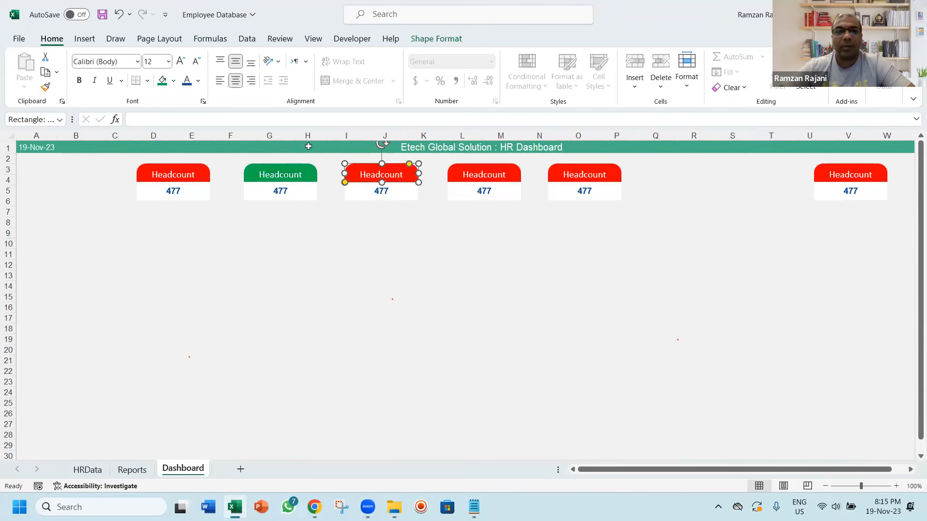
click(173, 81)
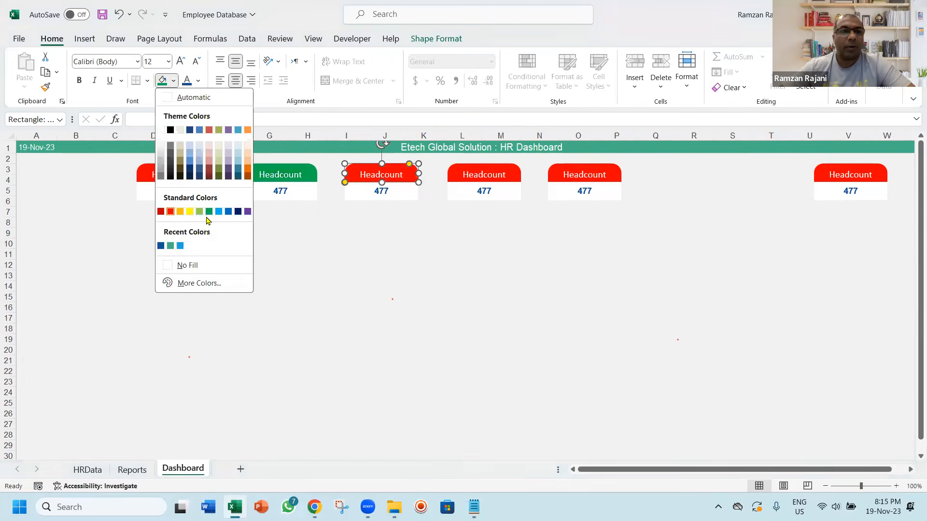
click(209, 211)
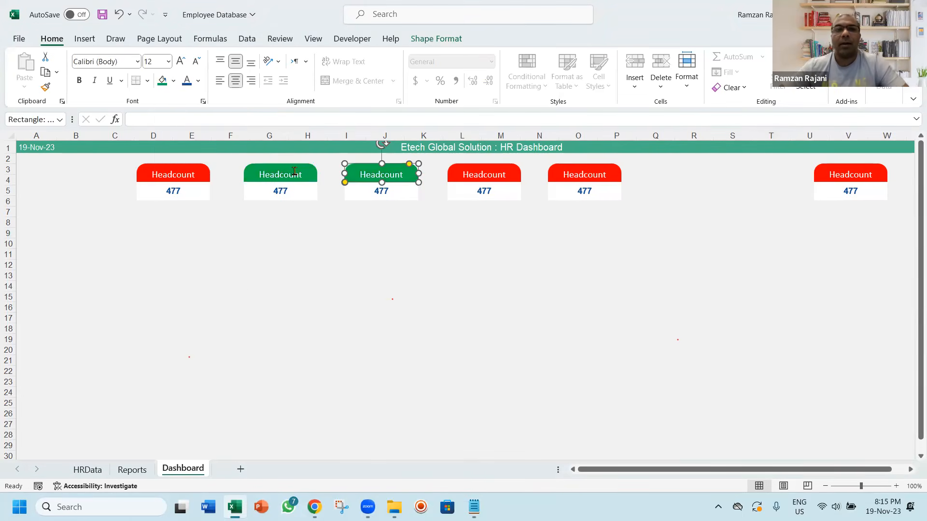
Rename the two green card headers to "Male" and "Female"
click(294, 173)
double_click(295, 172)
text(Male)
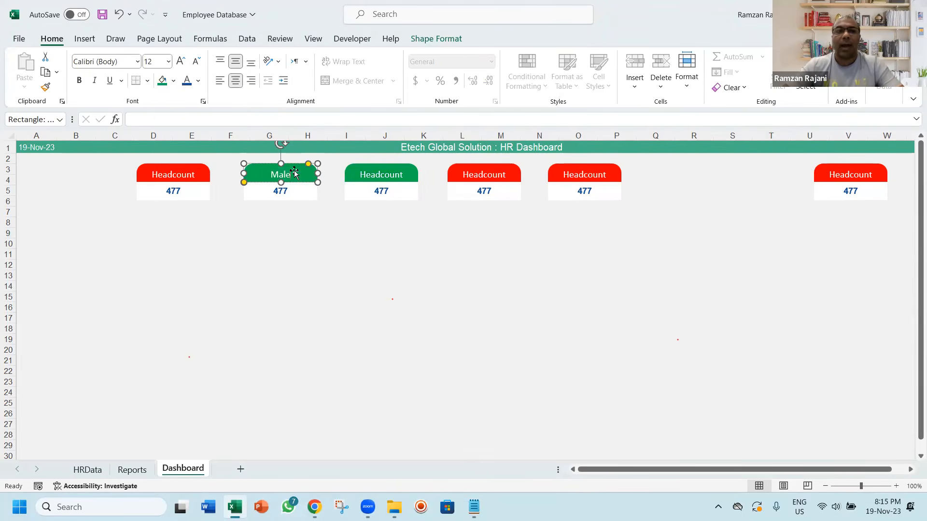
double_click(375, 177)
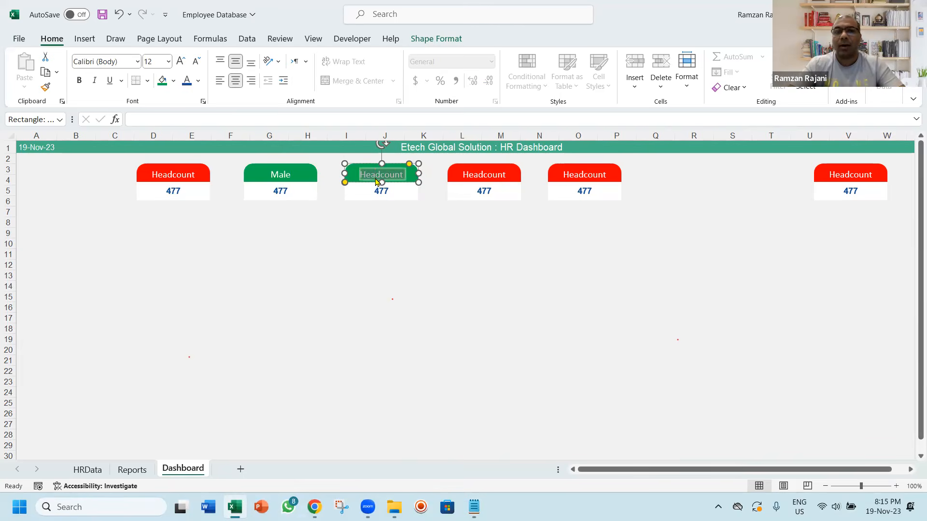
key(BackSpace)
text(Female)
Fill the headers of the fourth and fifth cards with standard dark blue
click(507, 174)
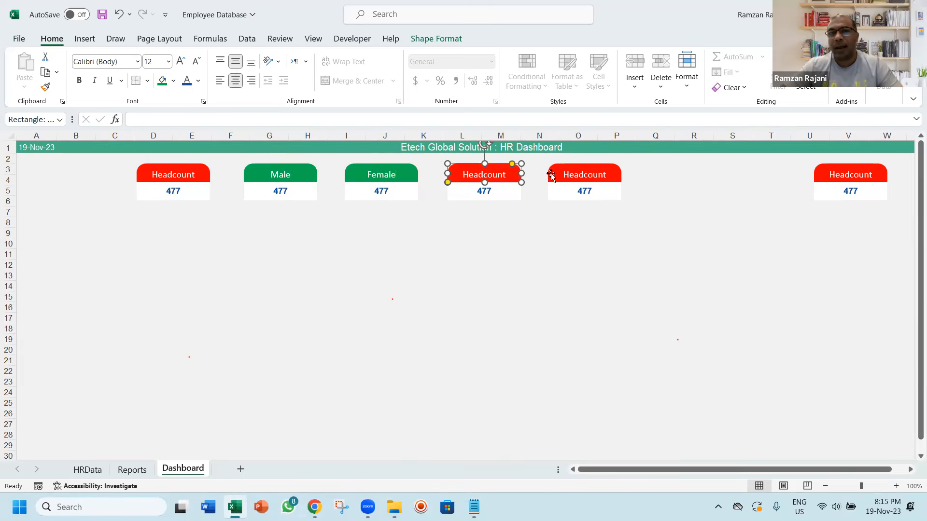
ctrl+click(552, 175)
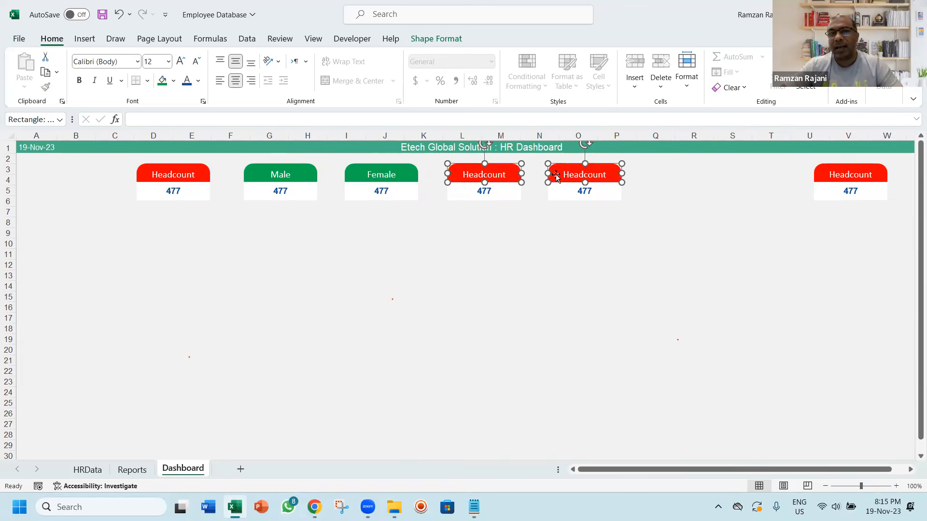
click(174, 83)
click(236, 211)
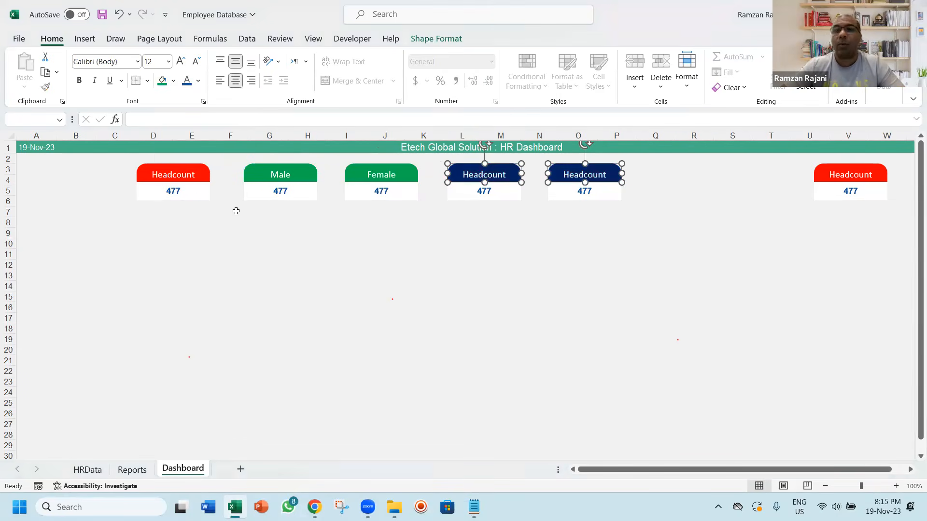
Rename the two dark blue card headers to "Part Time" and "Full Time"
click(493, 171)
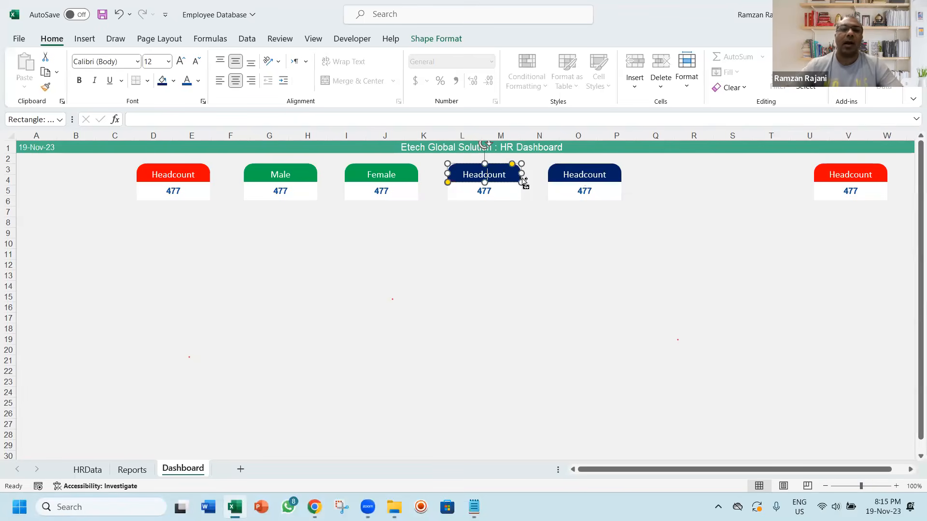
key(ctrl+a)
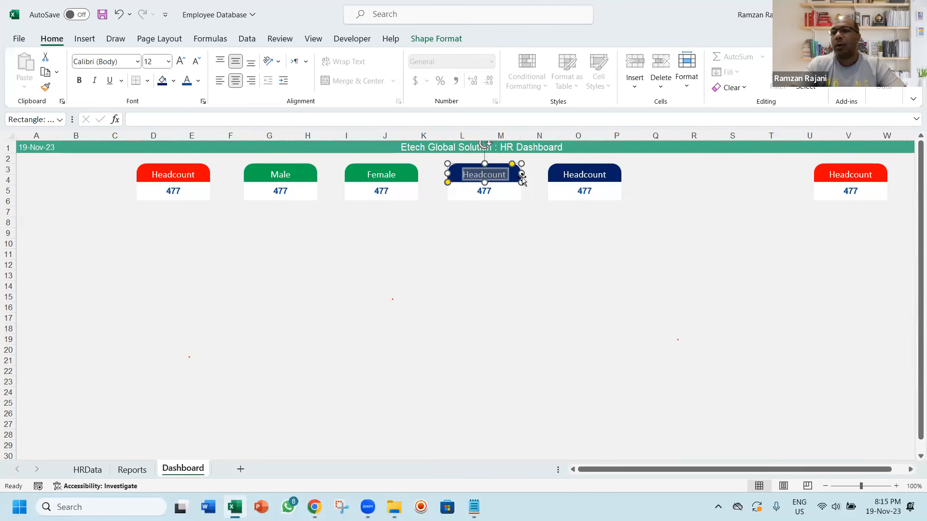
text(Part Time)
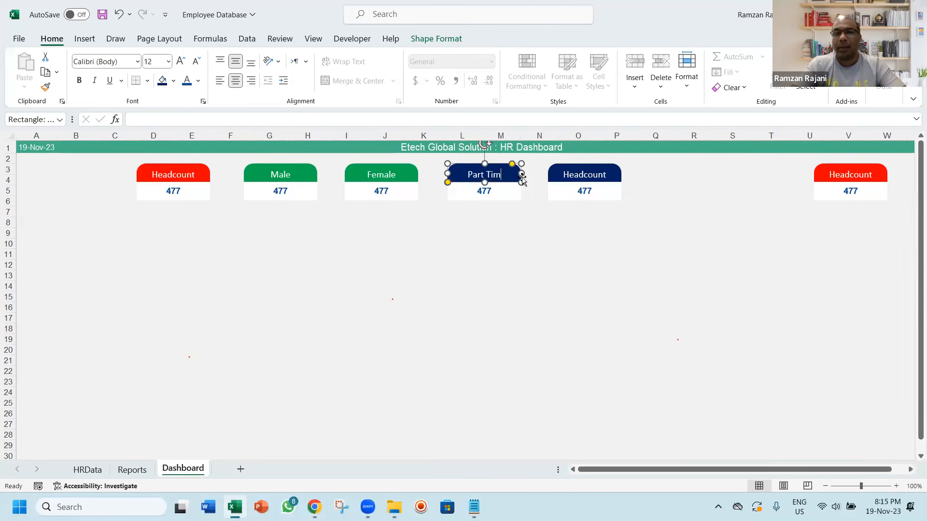
click(578, 177)
key(ctrl+a)
text(Full time)
key(Delete)
text(T)
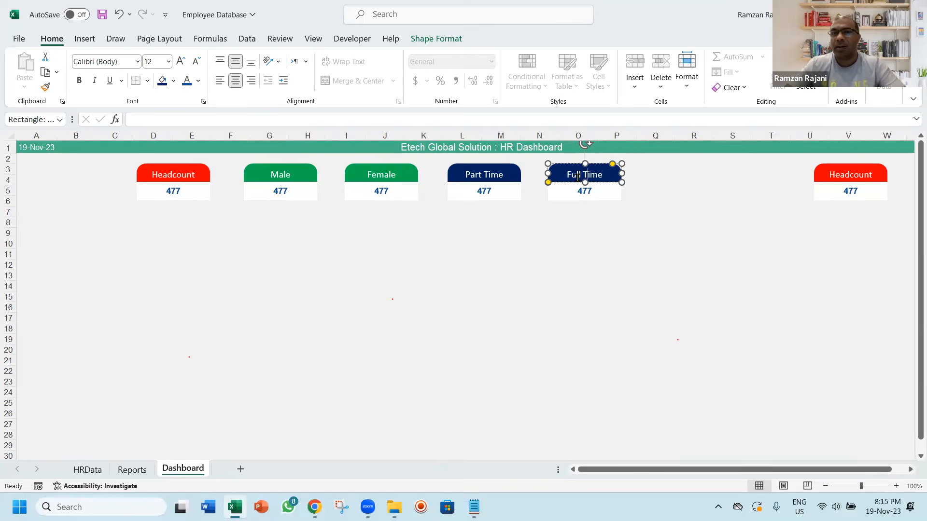
Rename the header of the separate red card beyond the Full Time card to "Nationality"
click(848, 181)
key(ctrl+a)
text(Nationality)
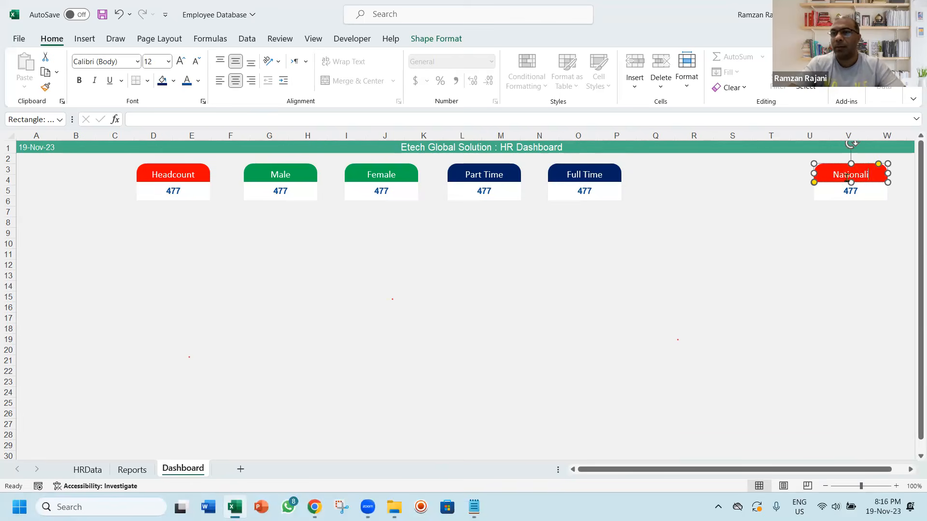
click(677, 223)
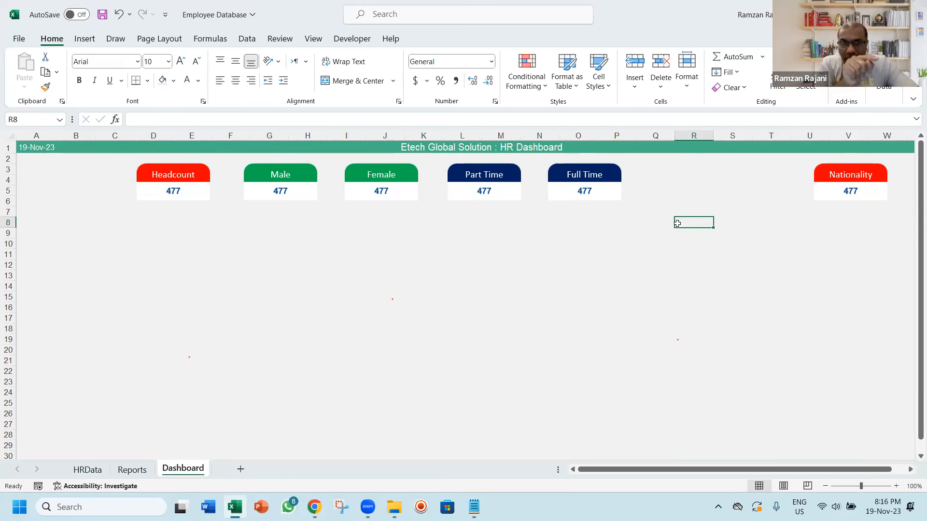
Link the Male card's value box to the male count in cell D5 of the Reports sheet
click(302, 198)
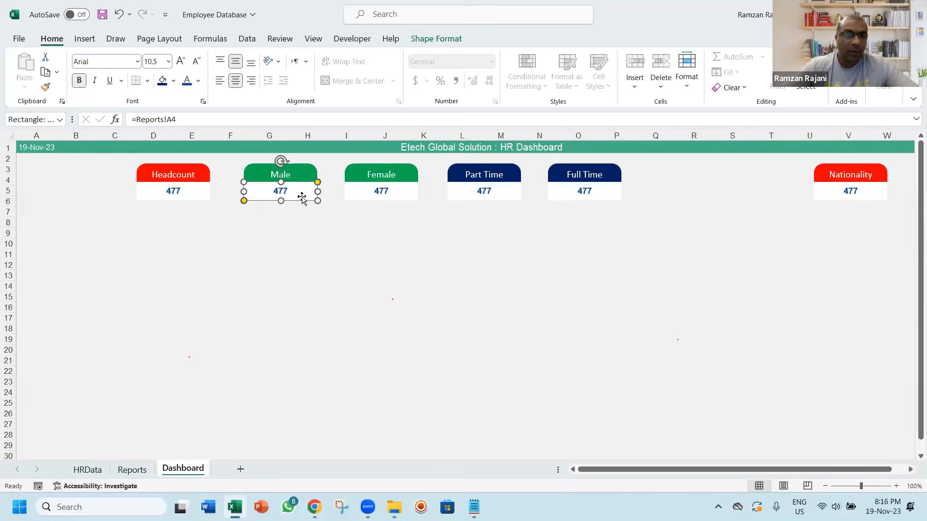
click(201, 125)
text(=)
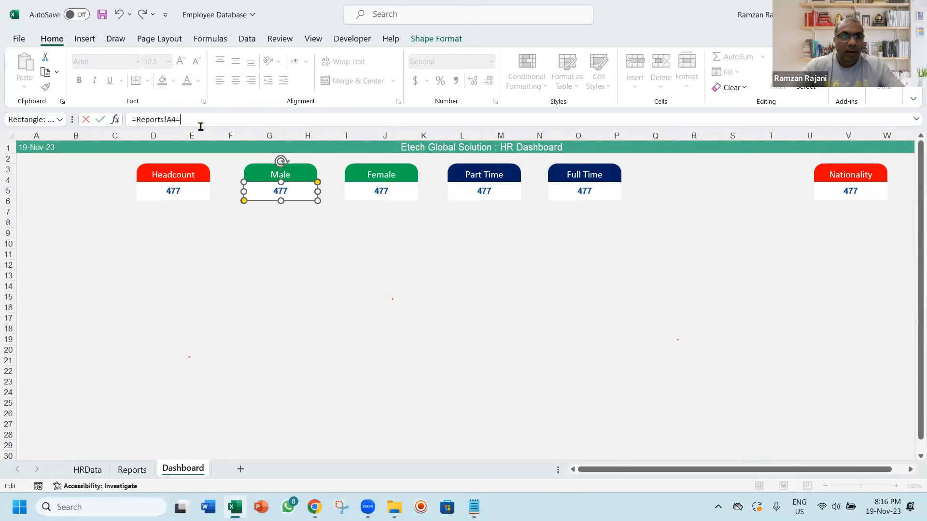
key(ctrl+a)
key(BackSpace)
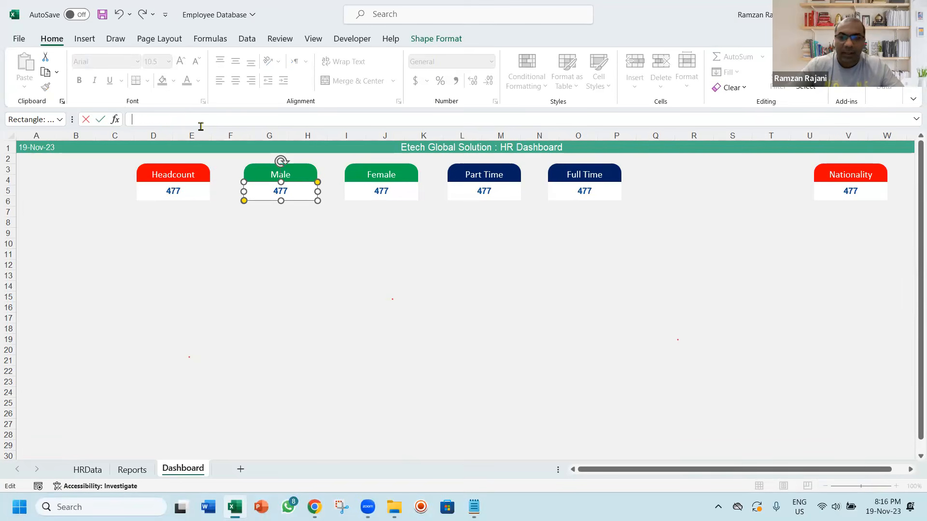
click(134, 473)
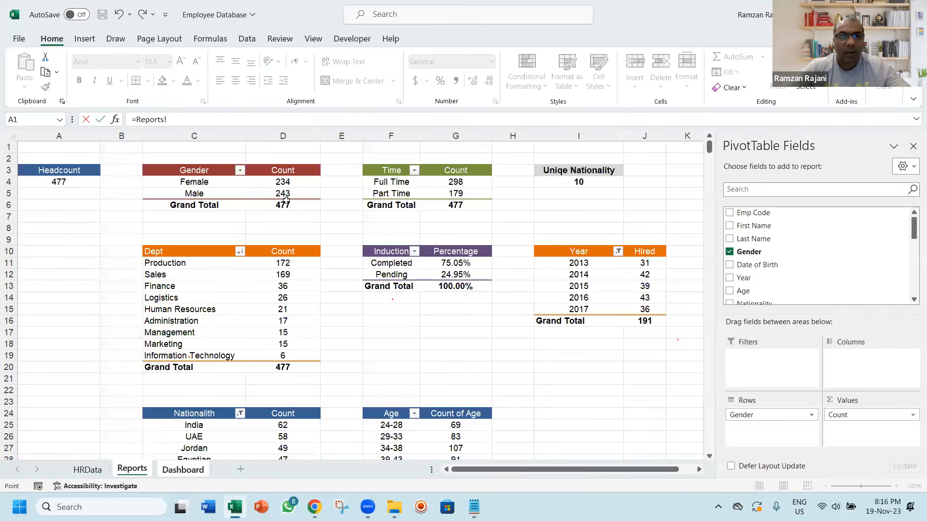
click(287, 194)
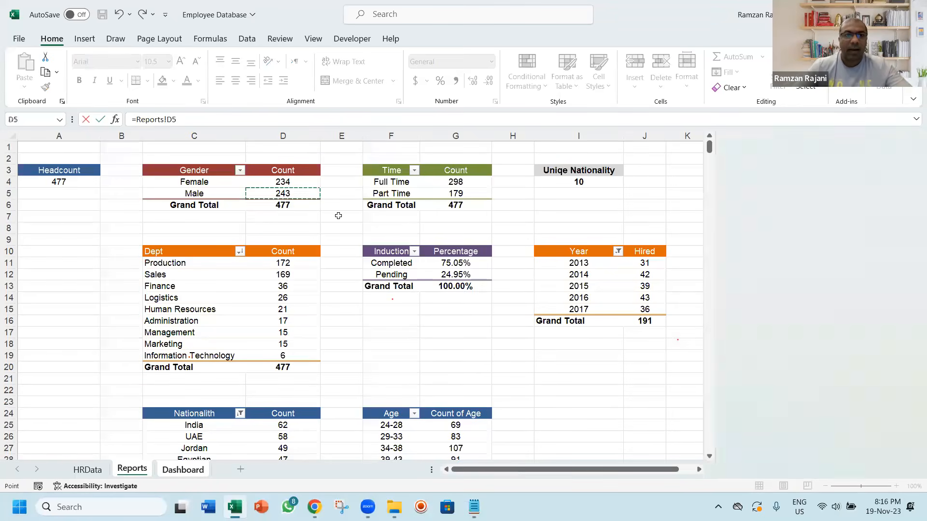
key(Return)
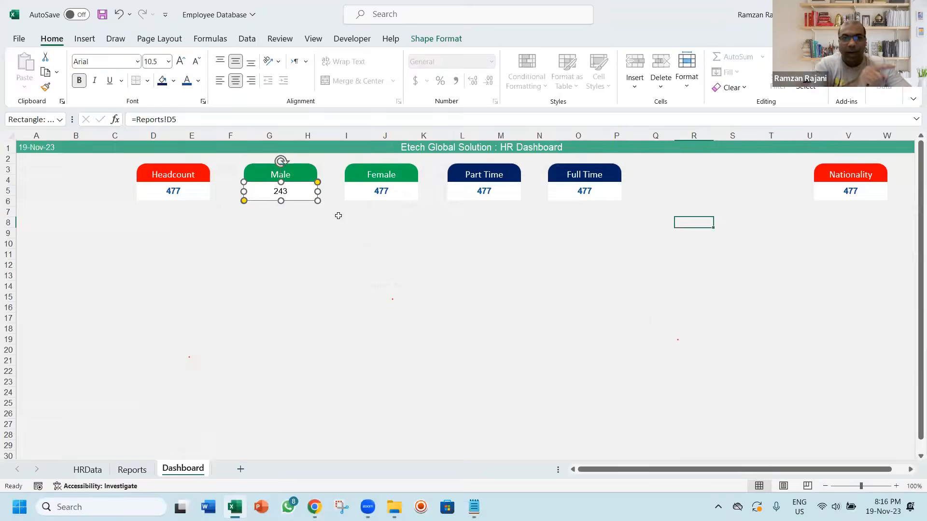
Link the Female card's value box to the female count with the formula =Reports!D4
click(388, 192)
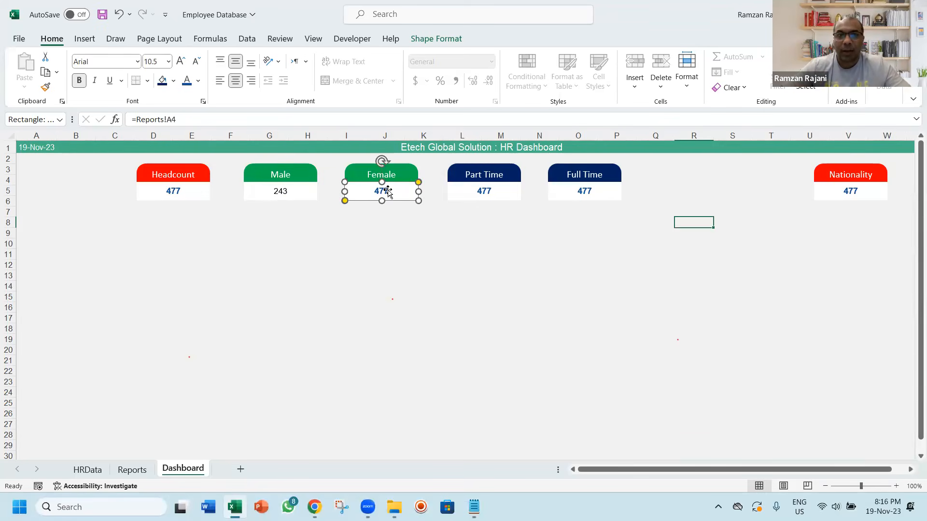
drag(206, 121, 102, 113)
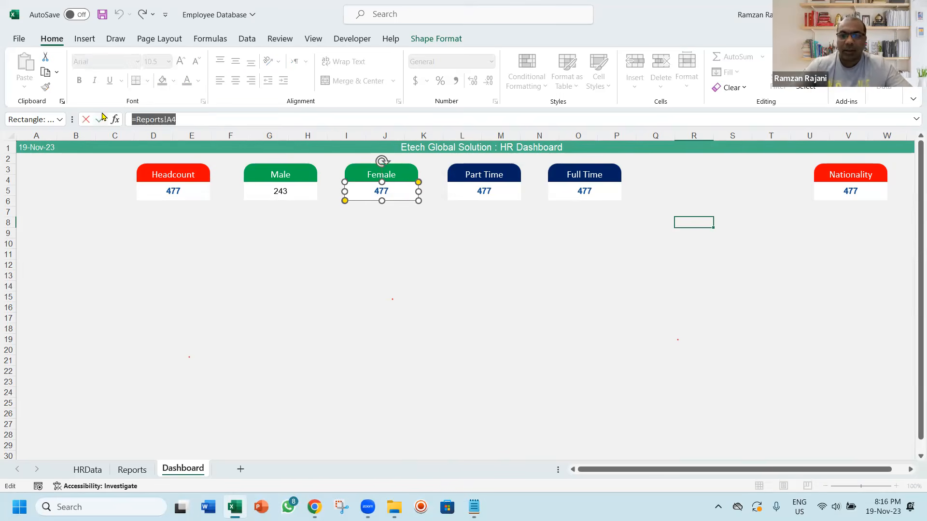
text(=)
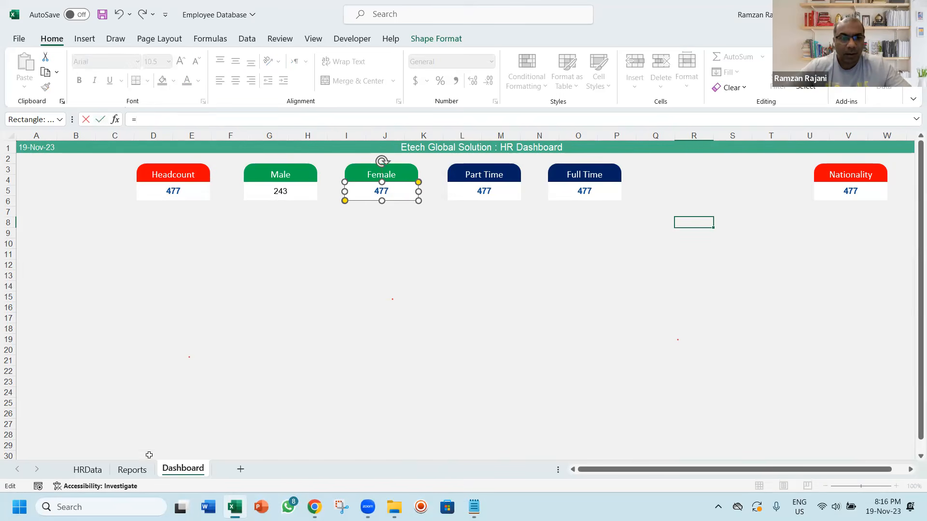
click(131, 470)
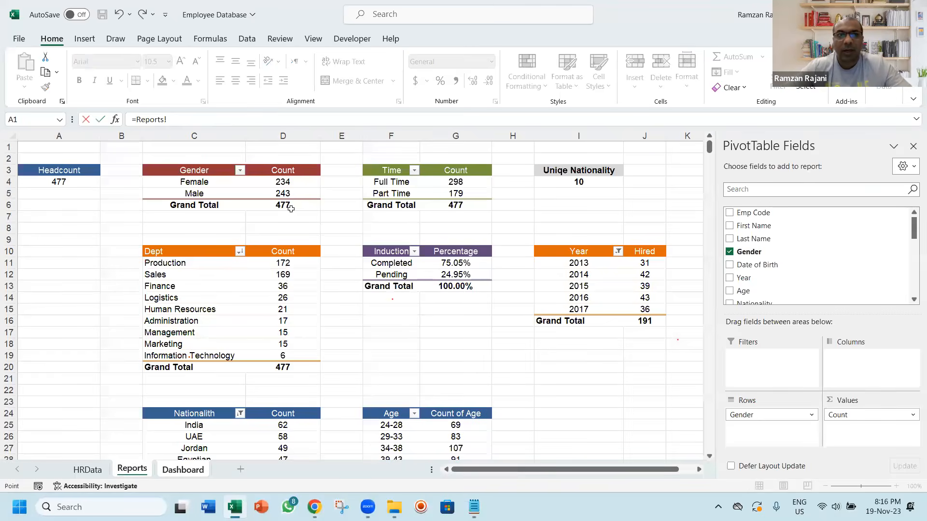
click(292, 182)
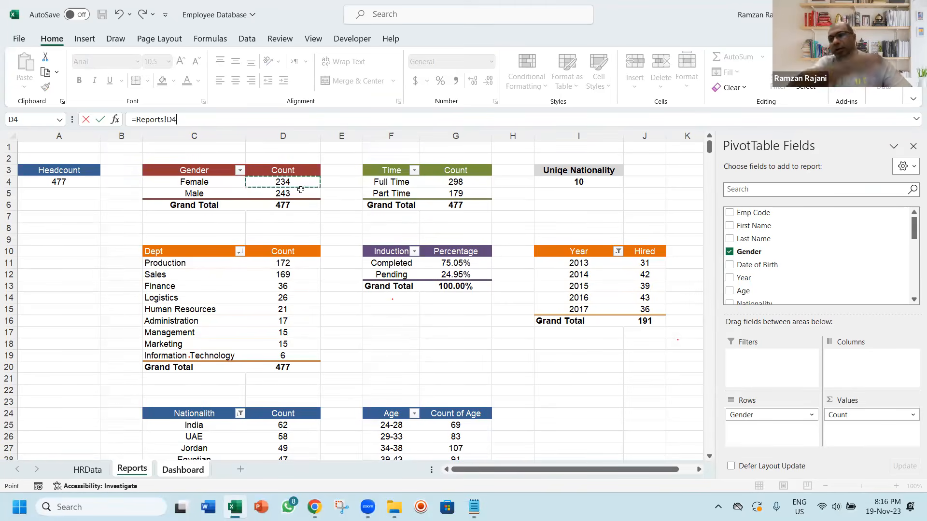
key(Return)
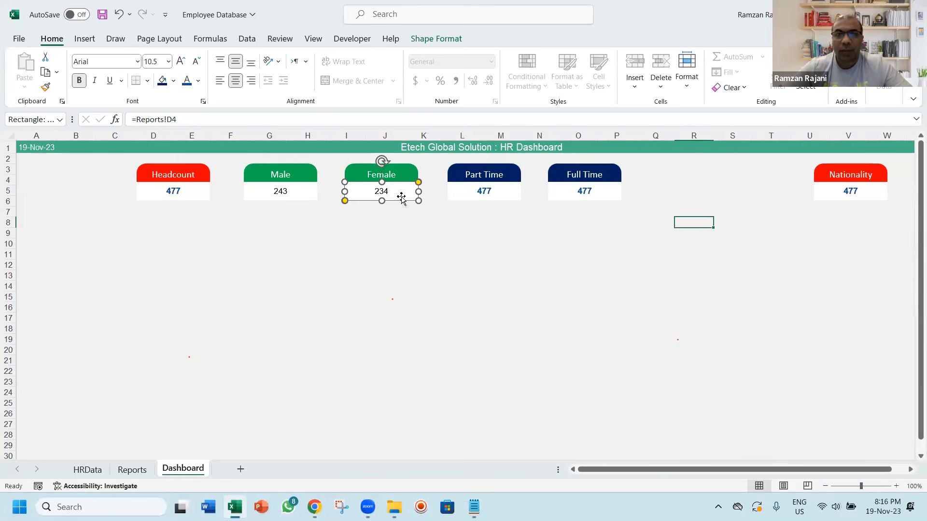
Link the Part Time card's value box to the part-time count with the formula =Reports!G5
click(500, 190)
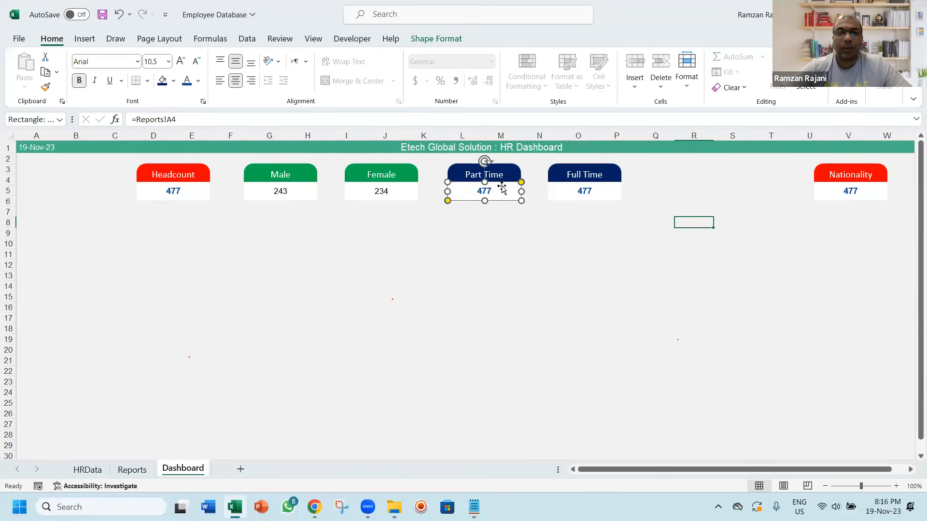
text(=)
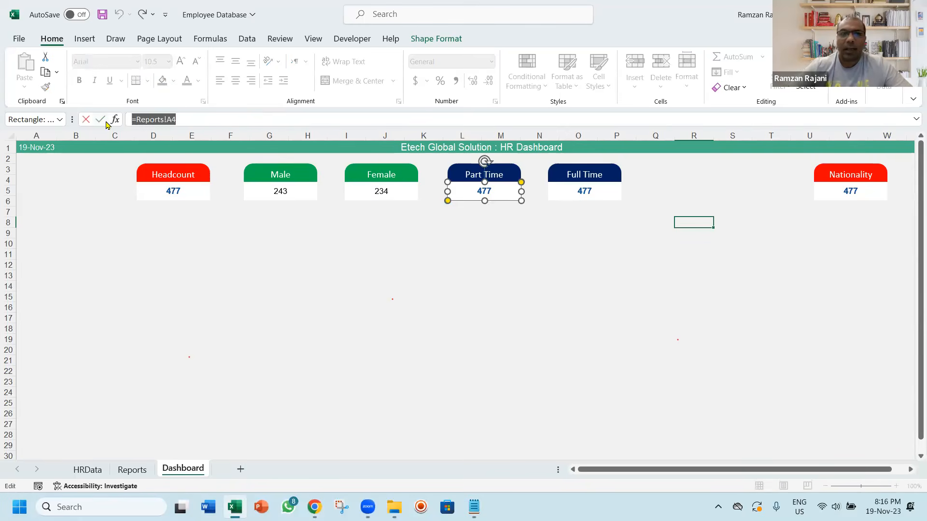
click(132, 470)
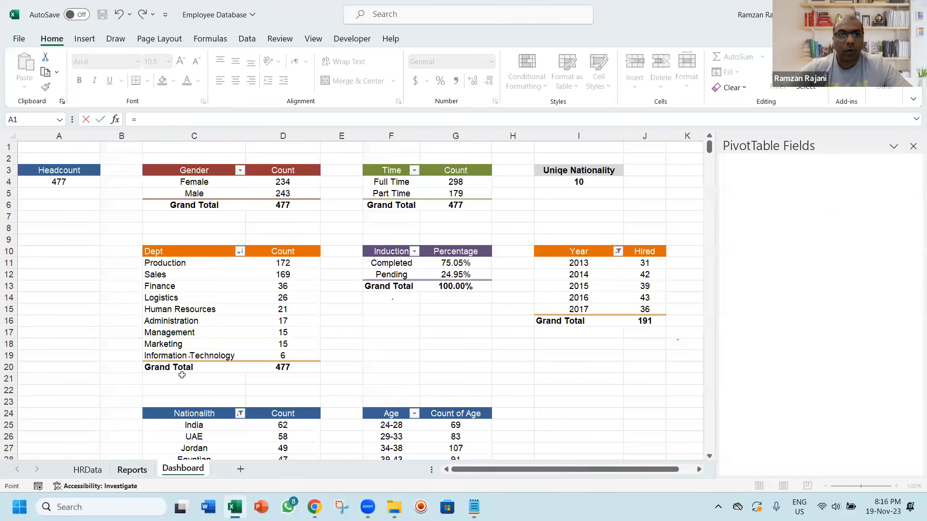
click(455, 194)
key(Return)
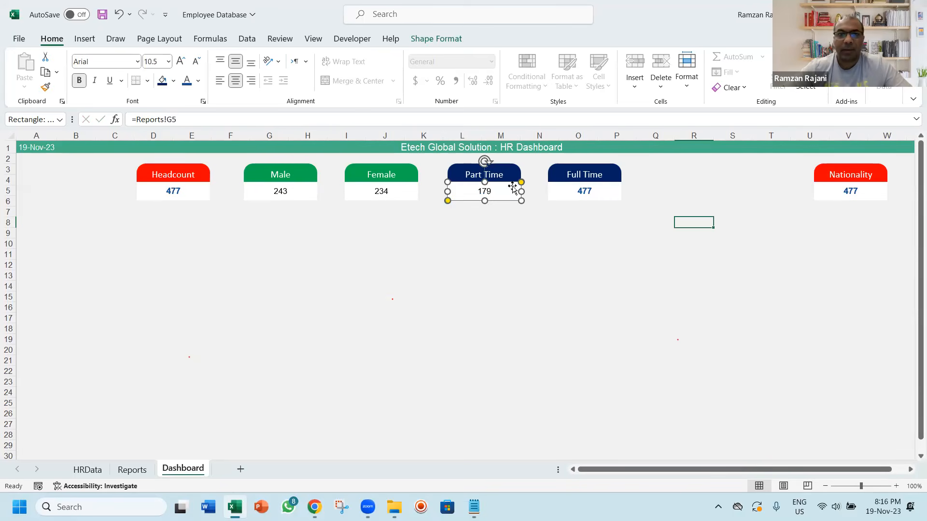
Link the Full Time card's value box to the full-time count in cell G4 of the Reports sheet
click(587, 188)
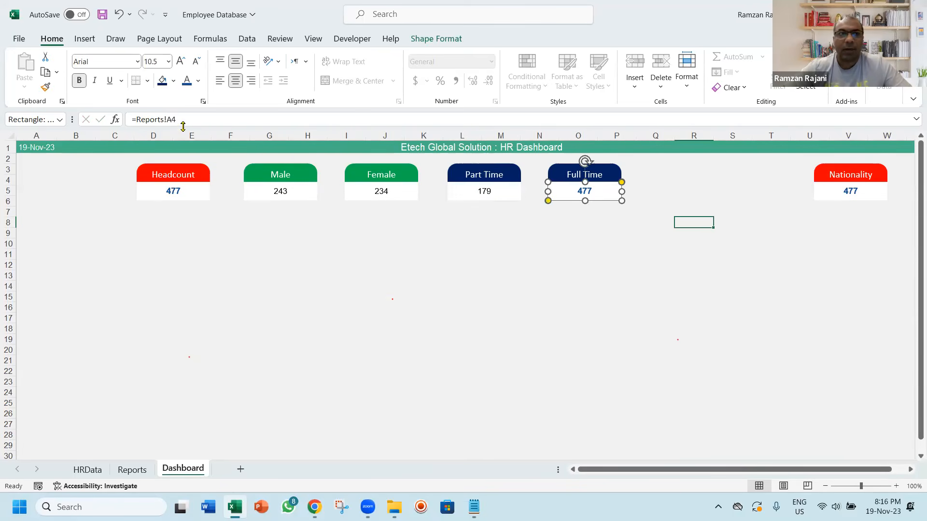
drag(183, 117, 111, 118)
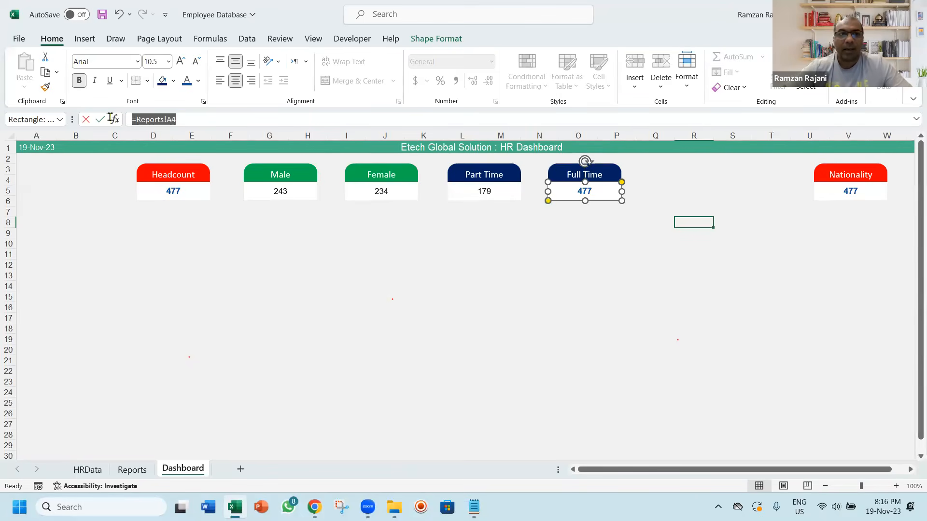
text(=)
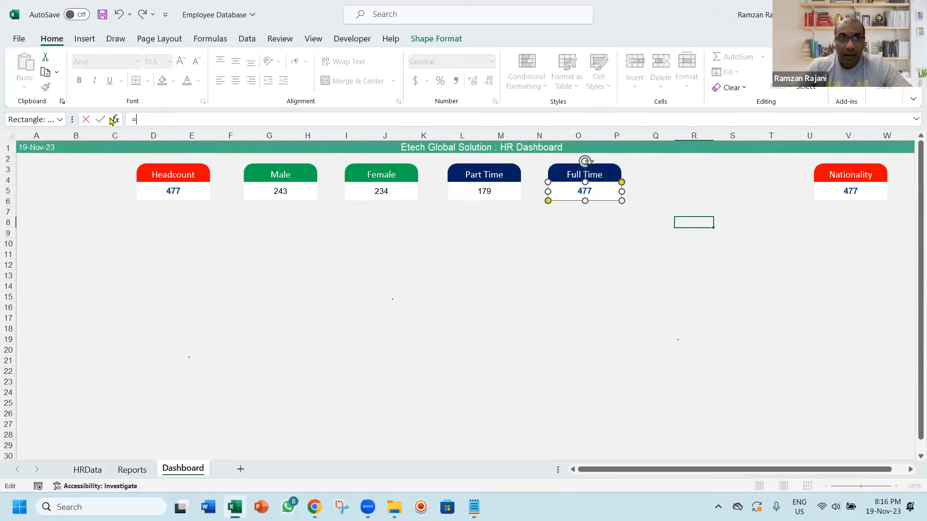
click(134, 474)
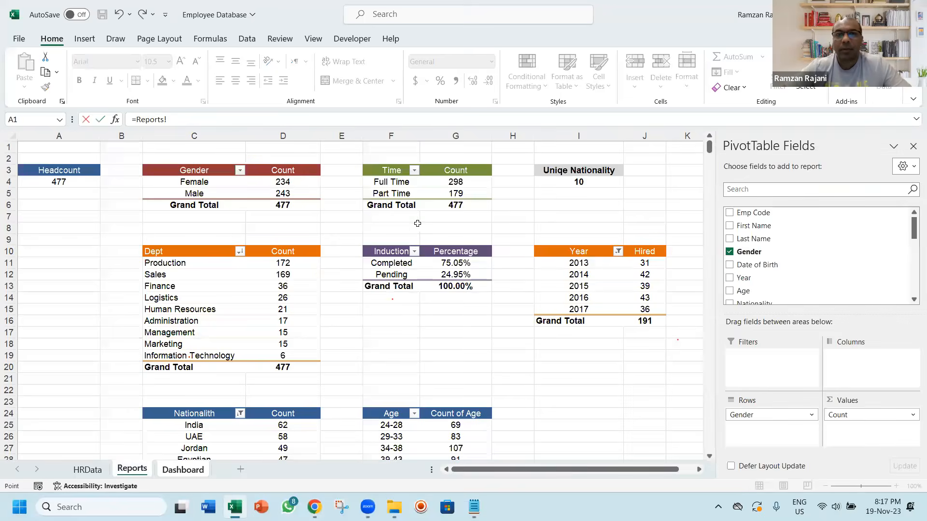
click(468, 185)
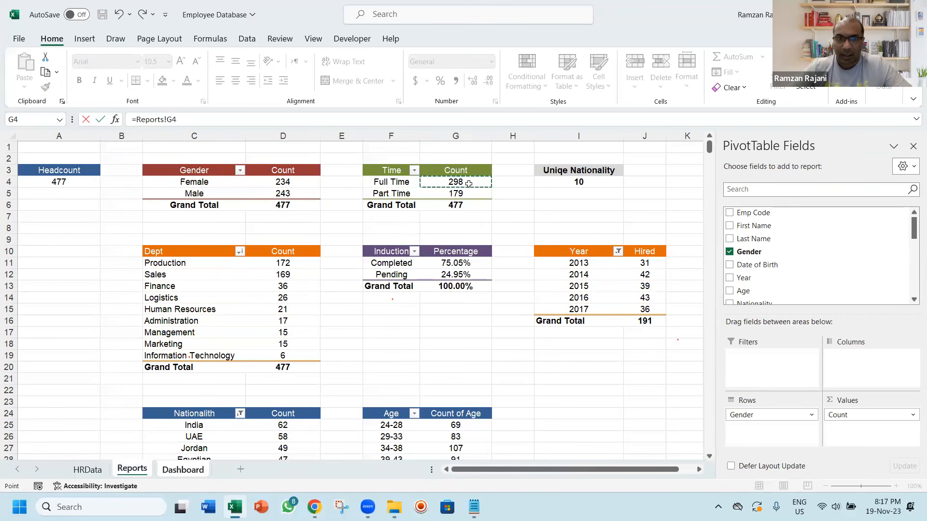
key(Return)
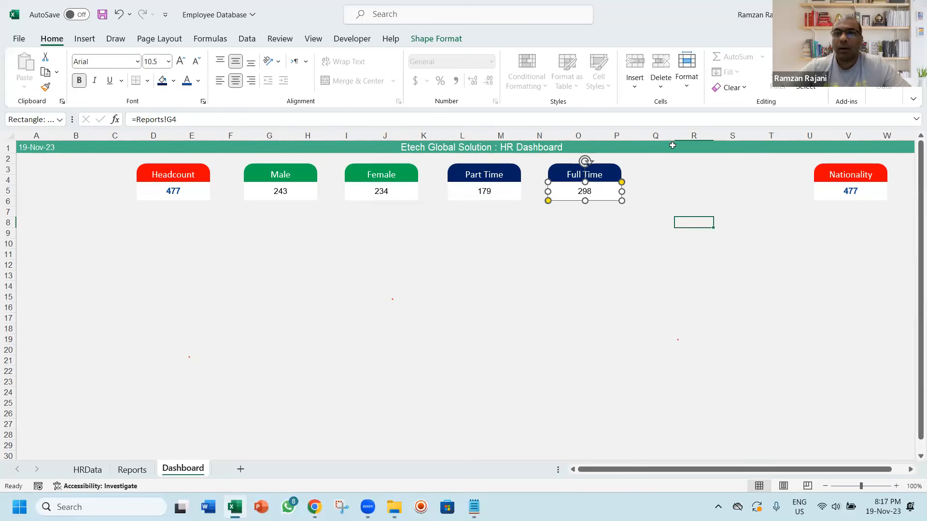
Link the Nationality card's value box to the unique nationality figure with the formula =Reports!I4
click(834, 186)
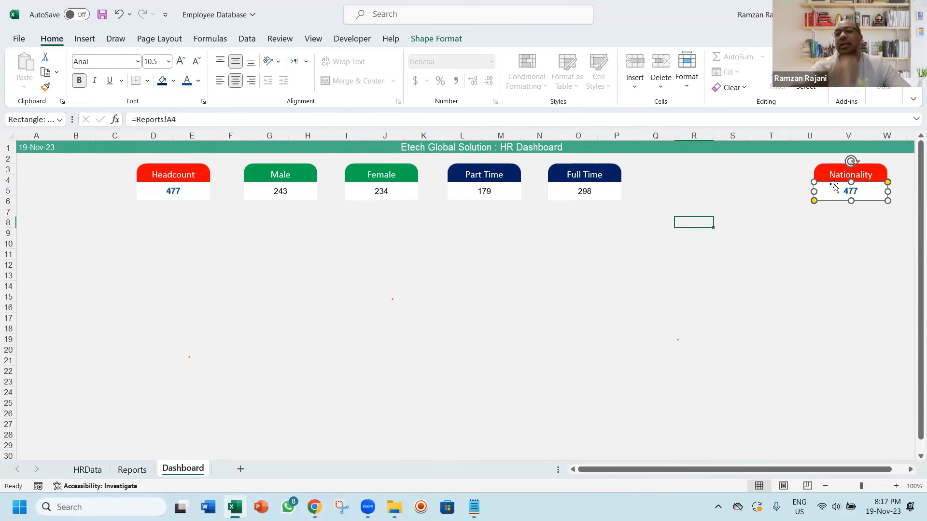
drag(189, 121, 86, 119)
text(=)
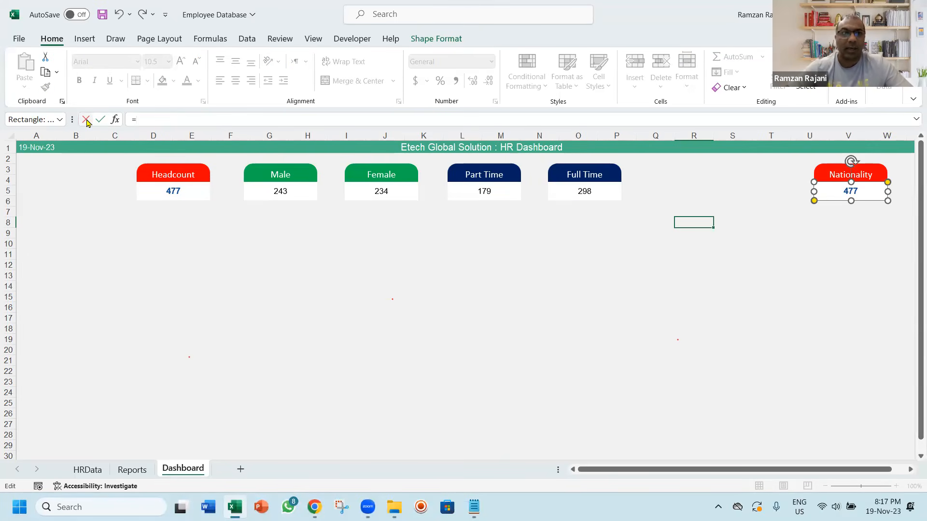
click(132, 470)
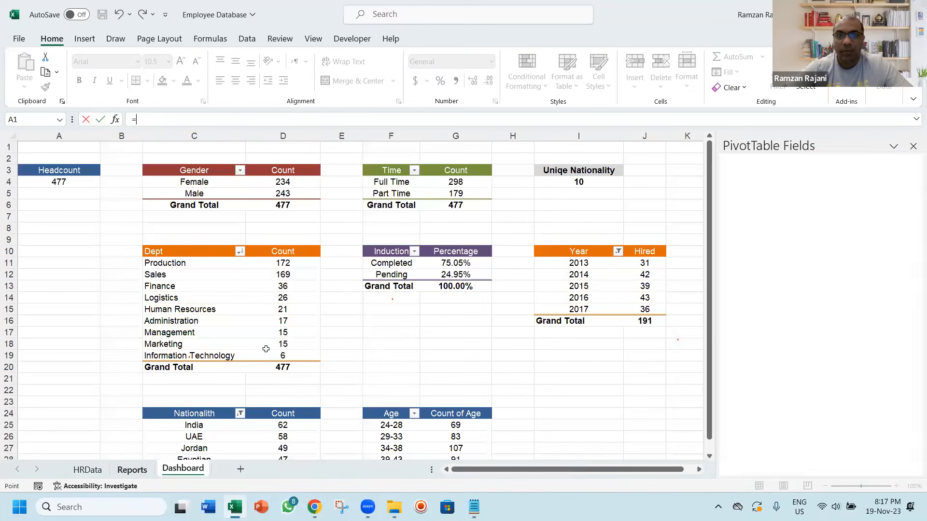
click(591, 181)
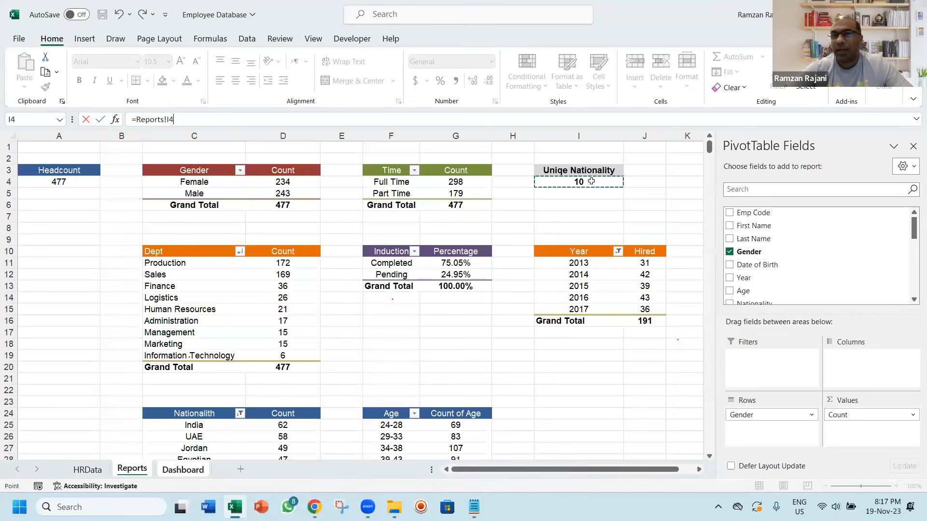
key(Return)
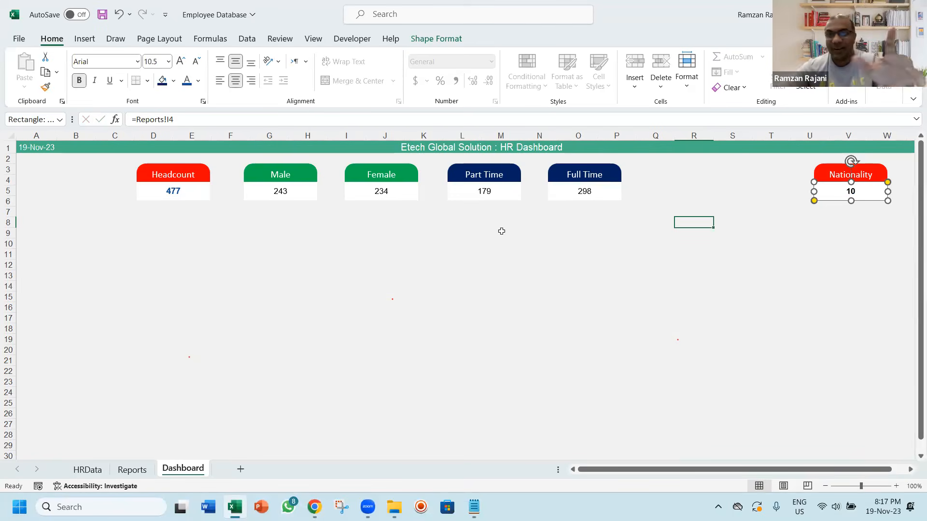
key(Escape)
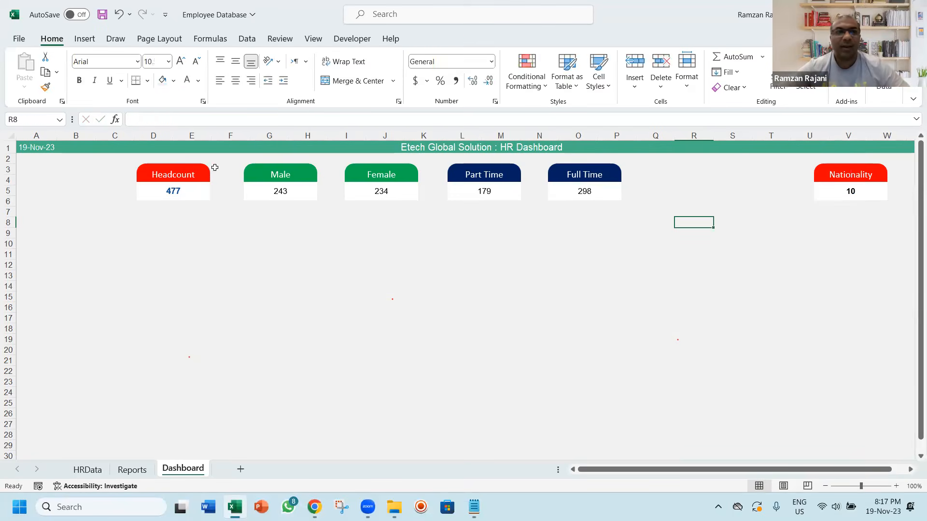
Group the Headcount card's header and value box into one object
click(200, 177)
shift+click(197, 191)
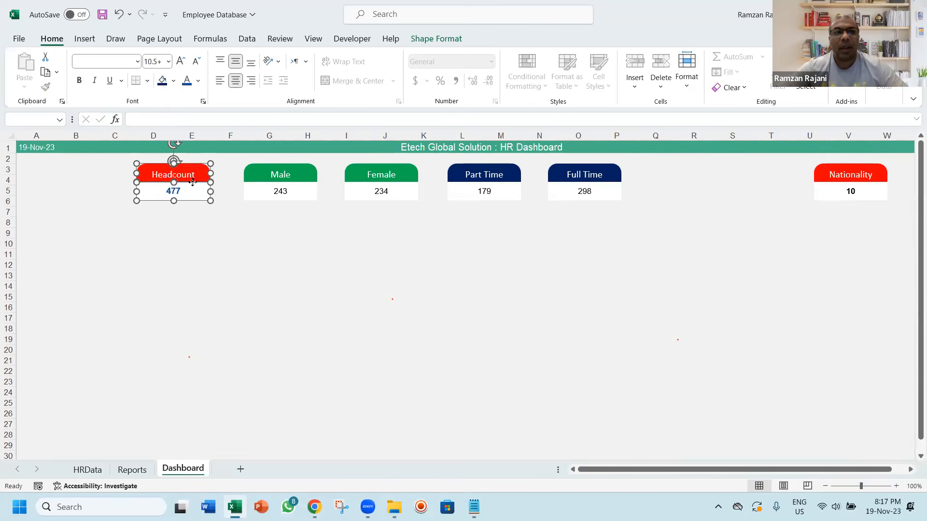
right_click(193, 182)
mouse_move(295, 286)
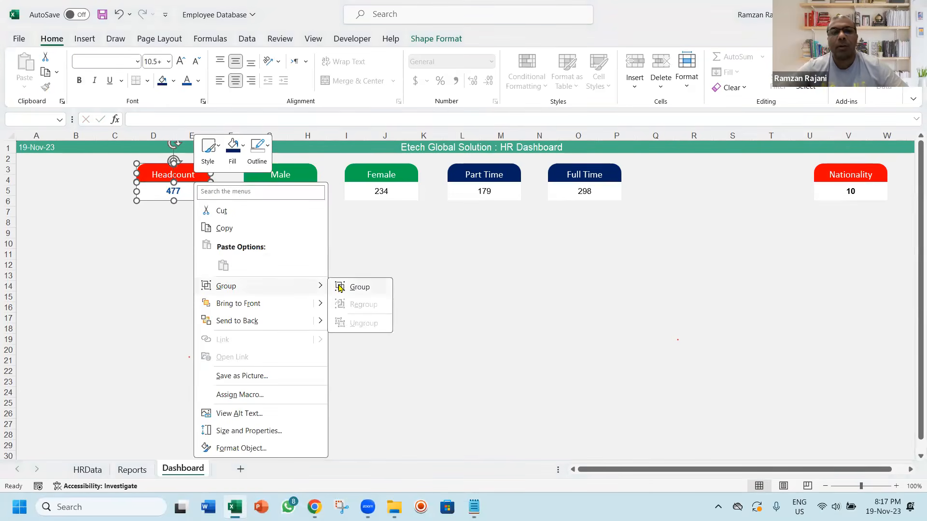
click(359, 287)
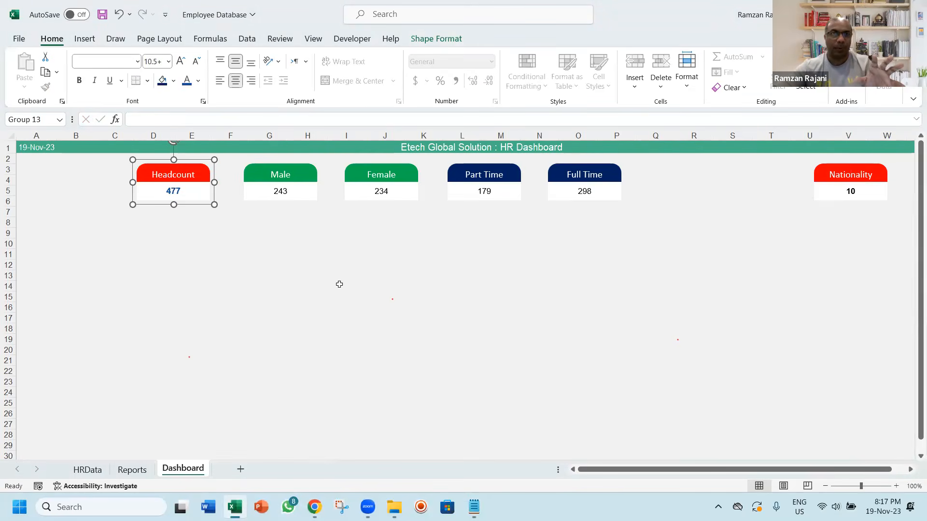
Group the Male card's header and value box into one object
click(289, 177)
ctrl+click(289, 191)
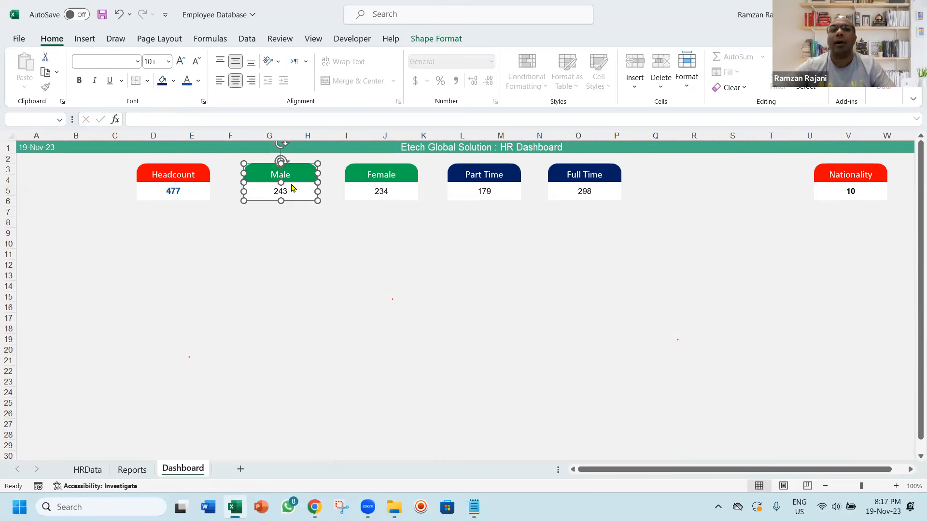
right_click(291, 188)
mouse_move(397, 288)
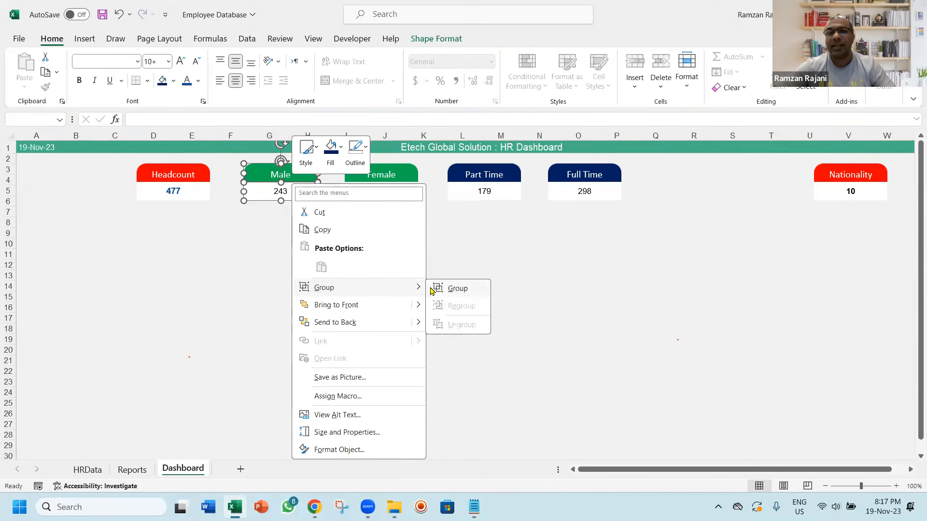
click(457, 288)
Group the Female card's header and value box into one object
click(394, 174)
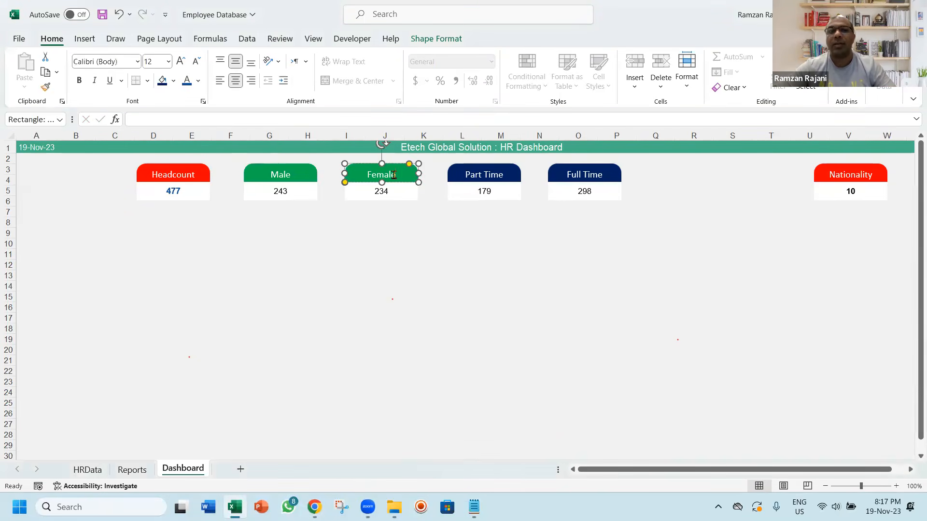
ctrl+click(391, 190)
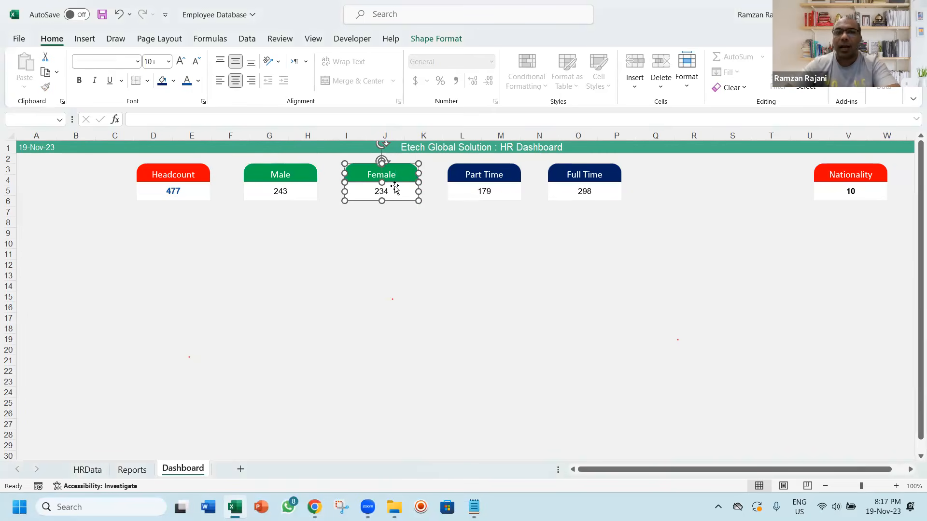
right_click(394, 187)
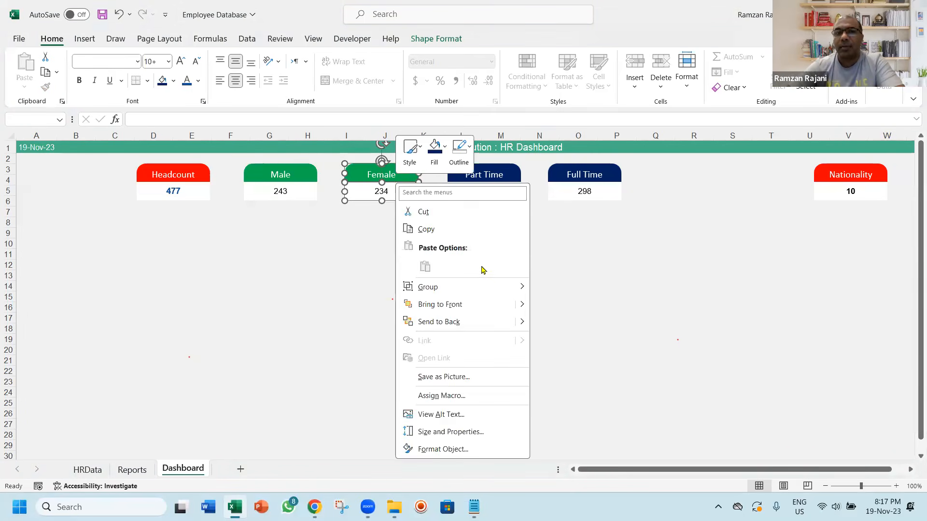
mouse_move(484, 286)
click(544, 291)
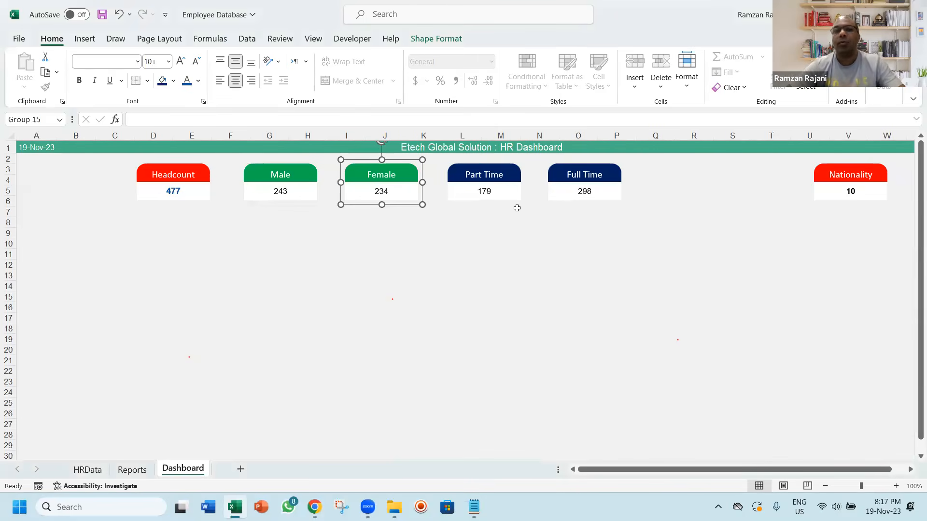
Group the Part Time card's header and value box into one object
click(499, 175)
ctrl+click(496, 196)
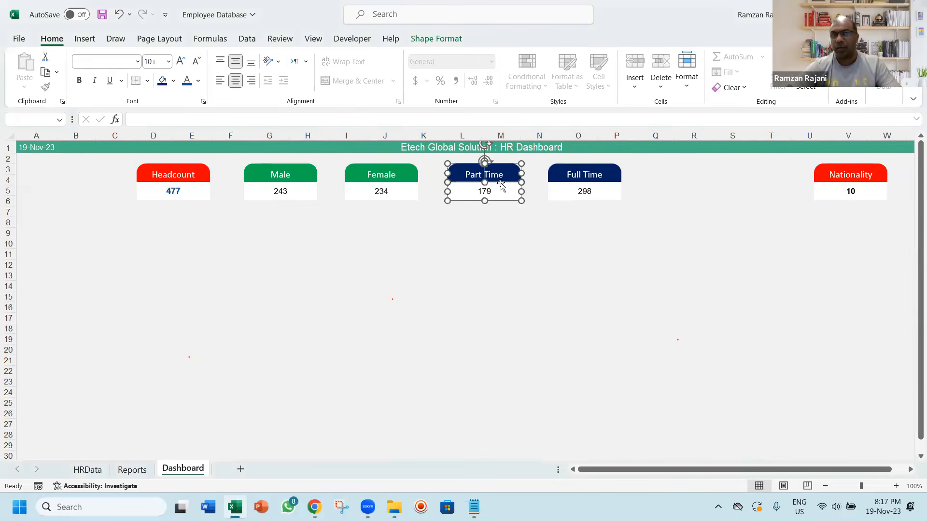
right_click(502, 182)
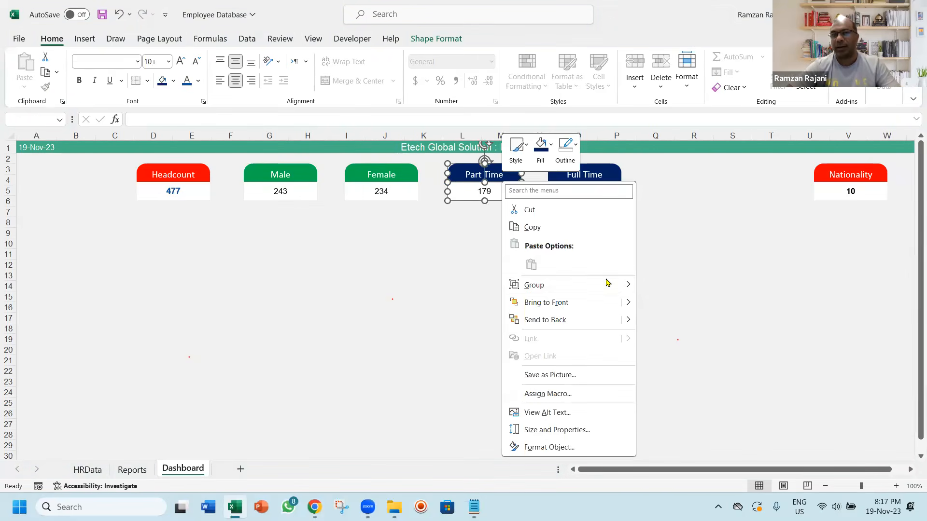
mouse_move(610, 286)
click(649, 285)
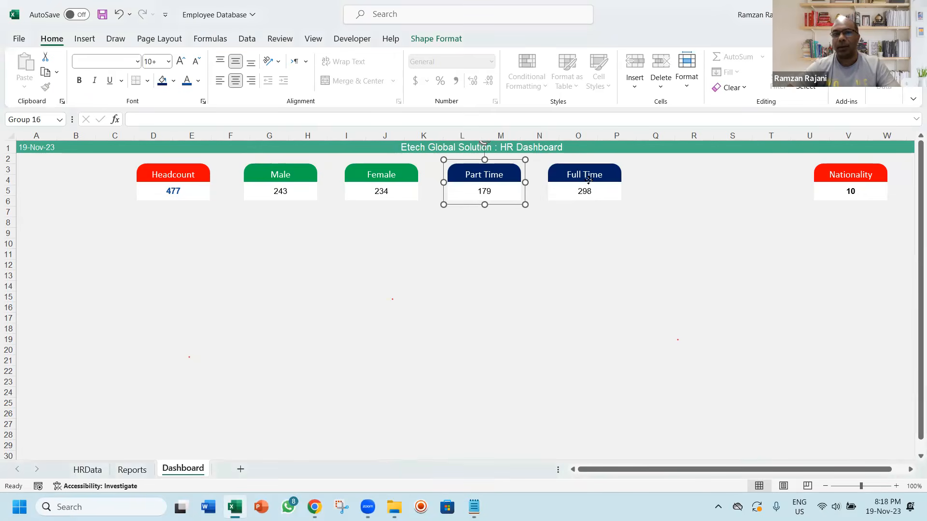
Group the Full Time card's header and value box into one object, declining Sticky Keys
click(588, 179)
ctrl+click(589, 191)
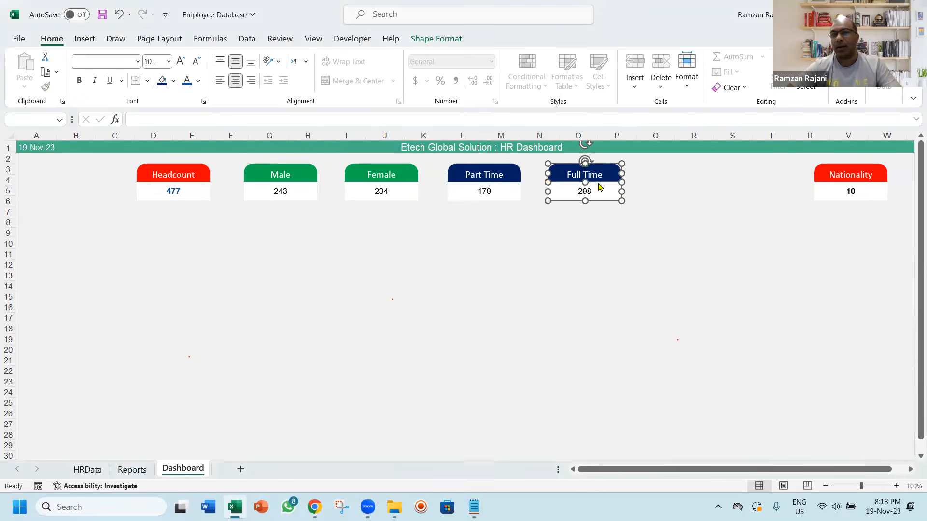
key(Escape)
click(598, 183)
right_click(598, 183)
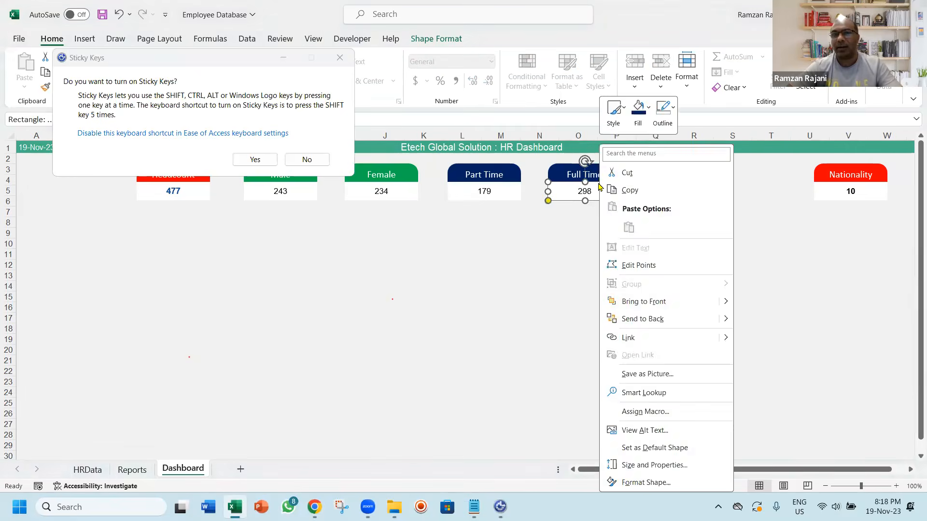
key(Escape)
click(307, 159)
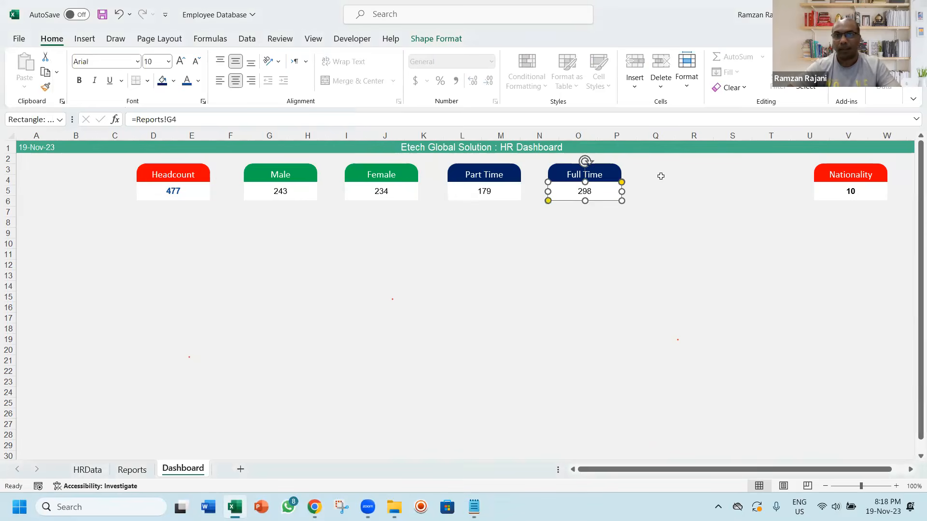
ctrl+click(607, 181)
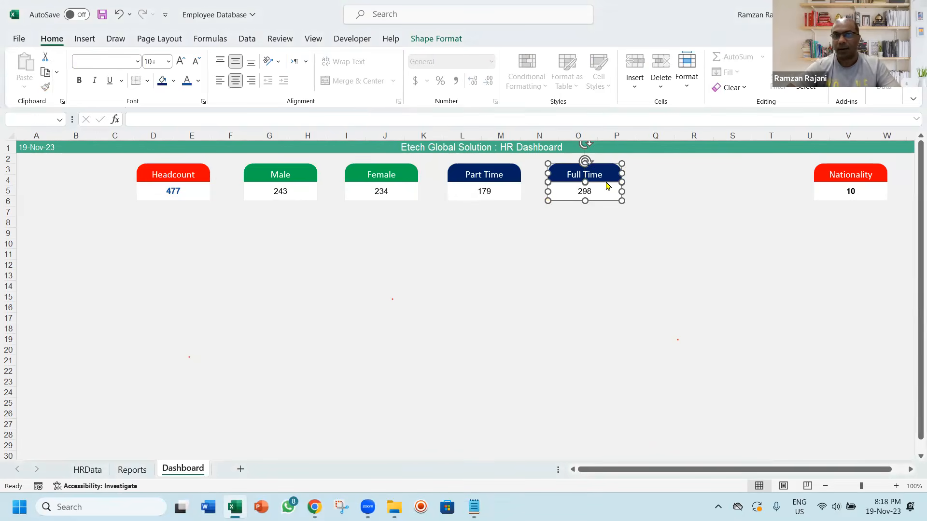
right_click(606, 183)
mouse_move(712, 285)
click(764, 287)
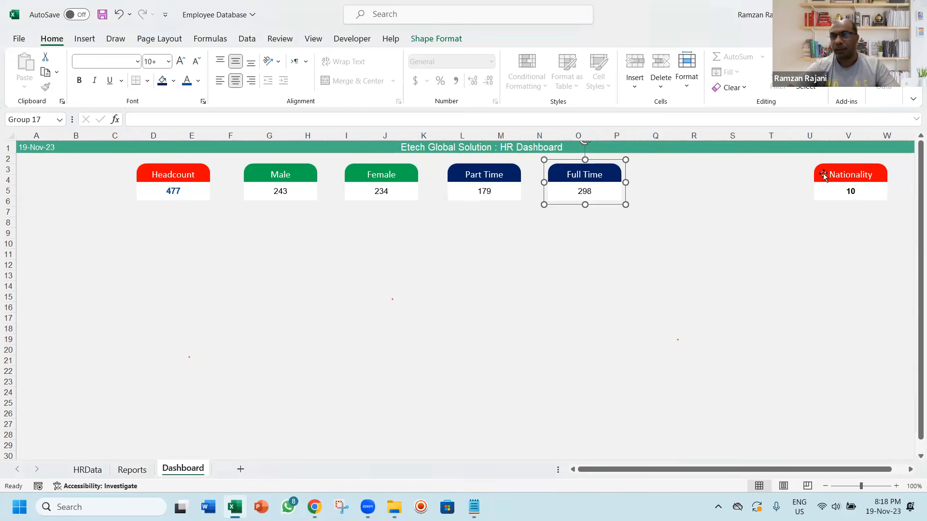
Group the Nationality card's header and value box into one object
click(827, 174)
ctrl+click(831, 192)
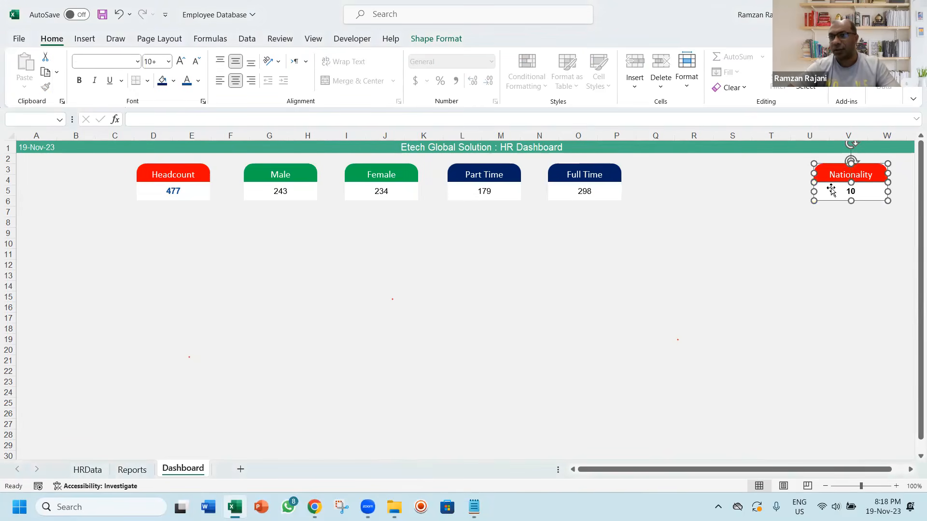
right_click(830, 180)
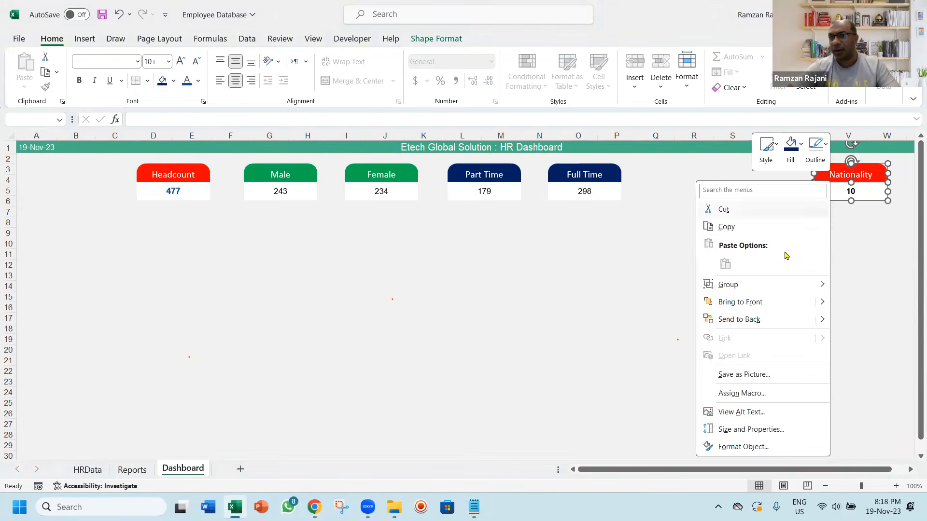
mouse_move(775, 285)
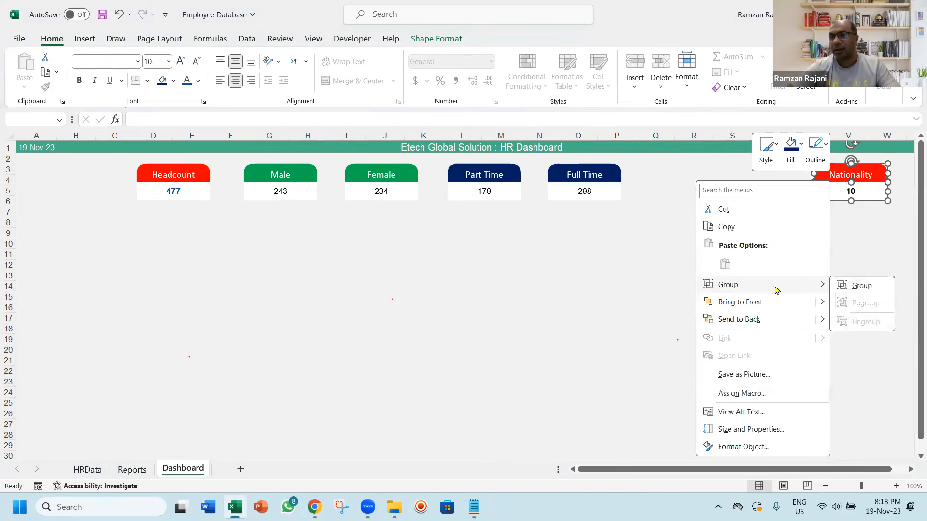
click(838, 288)
click(717, 285)
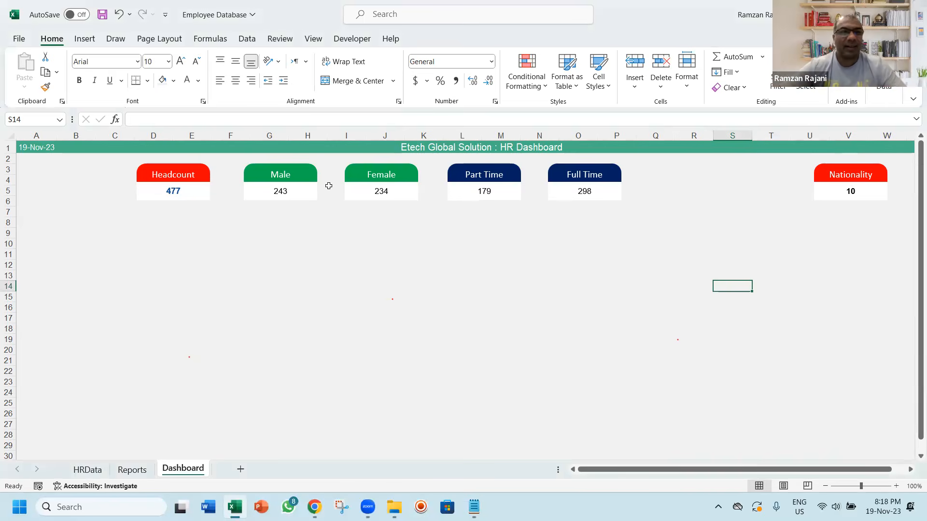
Distribute the six KPI cards, from Headcount to Nationality, horizontally at equal spacing
click(188, 191)
ctrl+click(304, 183)
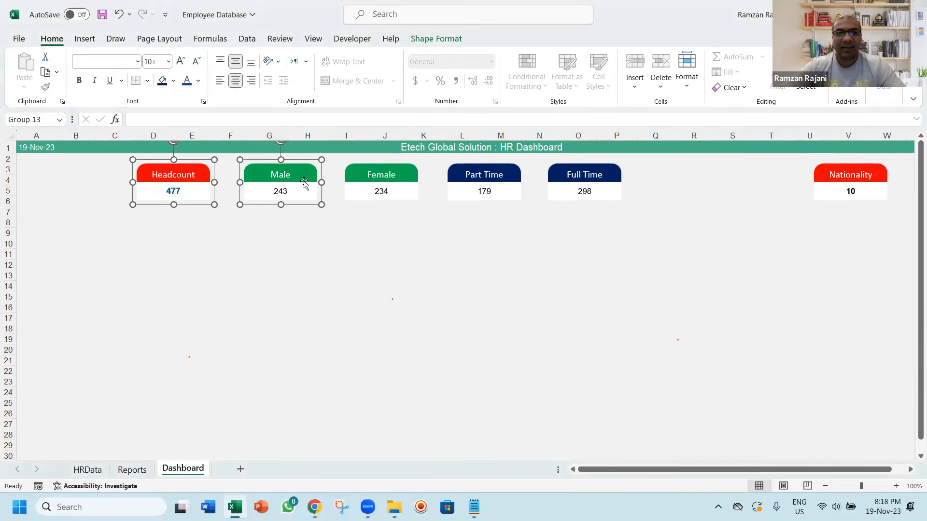
ctrl+click(351, 175)
ctrl+click(482, 164)
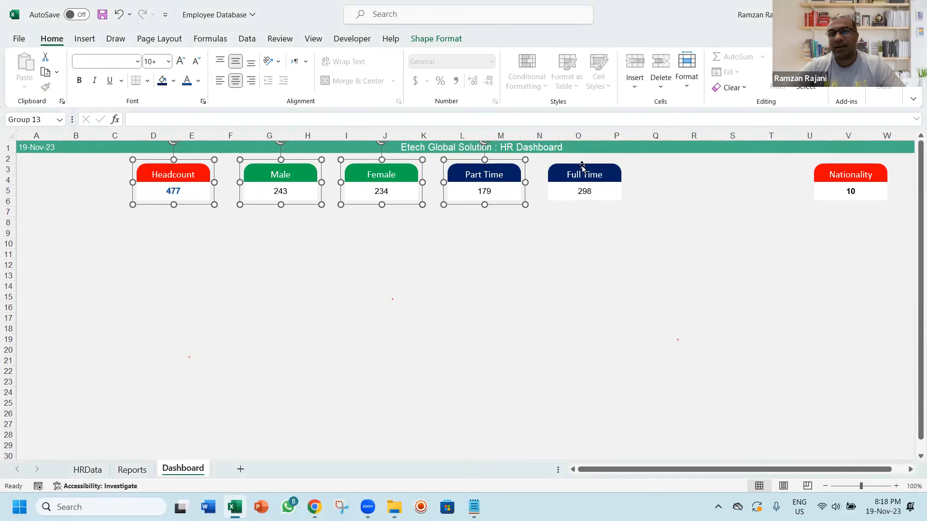
ctrl+click(579, 168)
ctrl+click(834, 171)
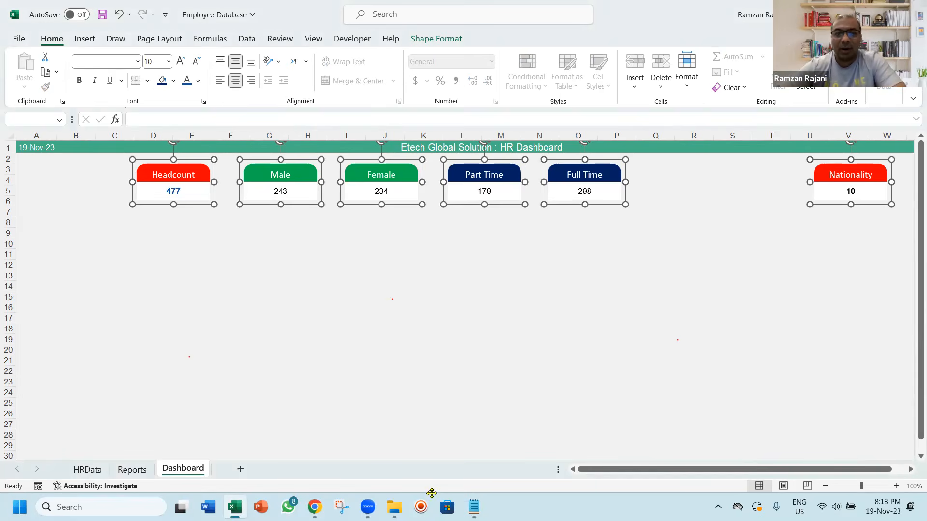
click(434, 40)
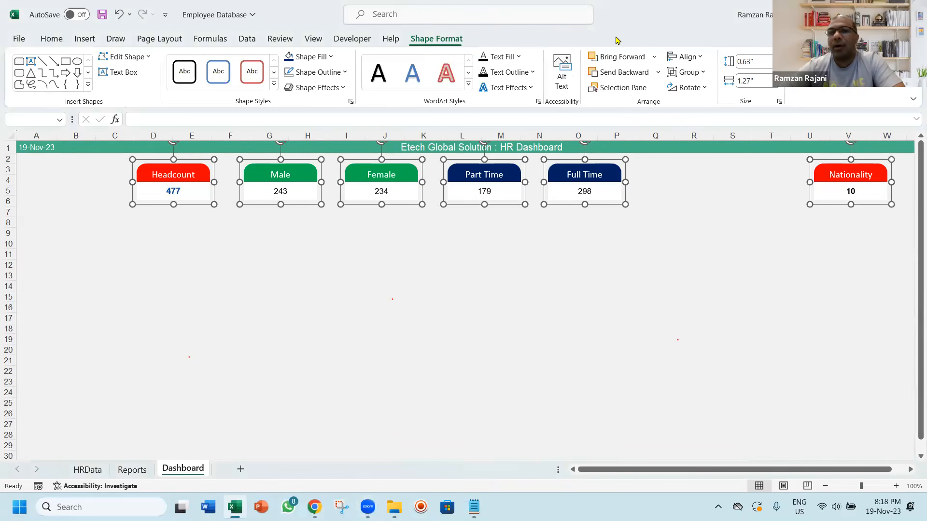
click(682, 58)
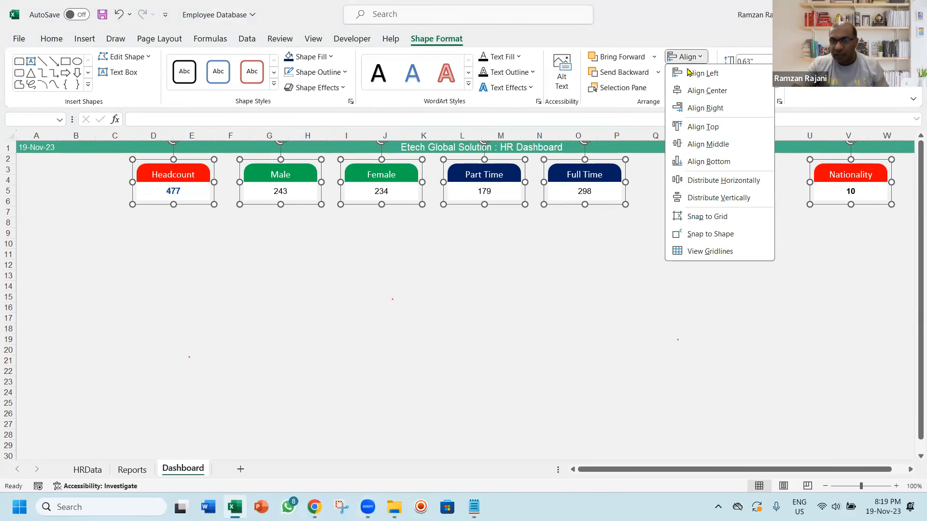
click(678, 183)
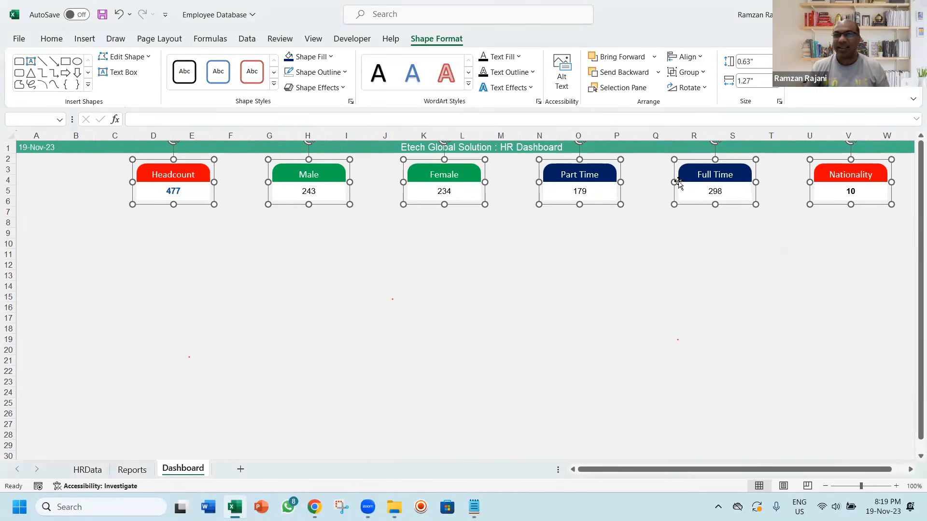
key(Escape)
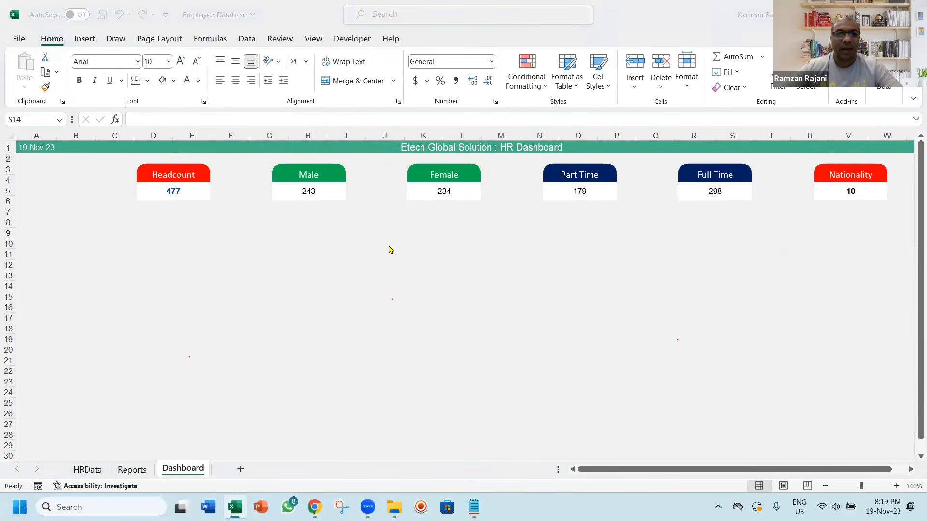
Look up the GenderIcon file in the Downloads folder using File Explorer and return to the Excel workbook
key(super+e)
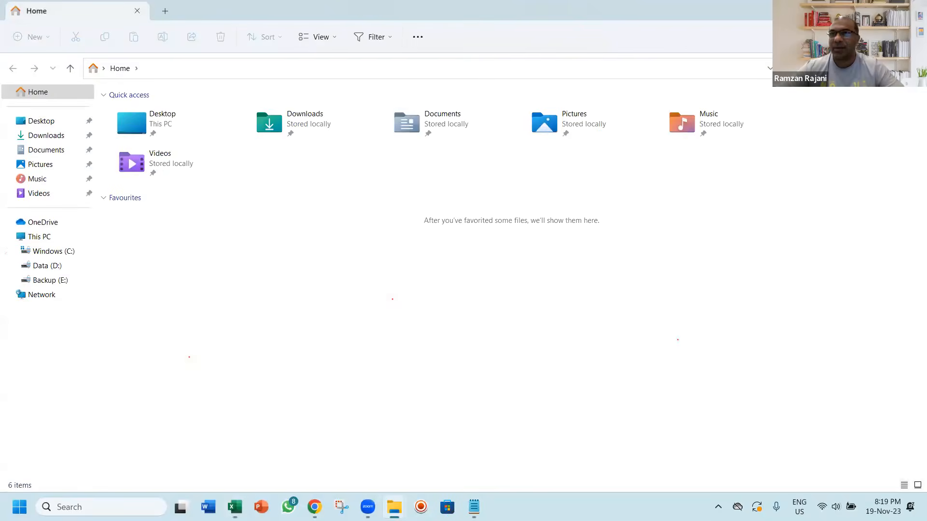
drag(381, 14, 688, 221)
click(519, 344)
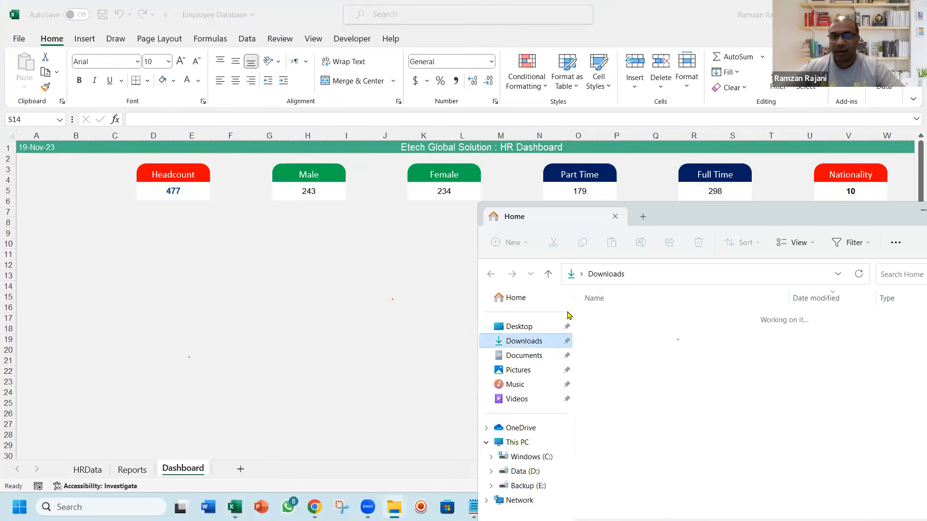
drag(617, 318, 597, 317)
key(alt+Tab)
key(alt+Tab)
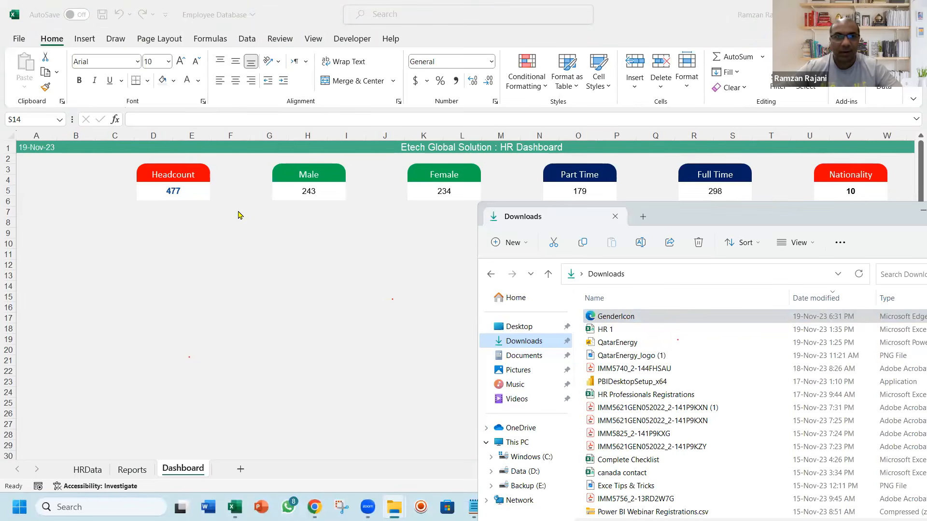
key(alt+Tab)
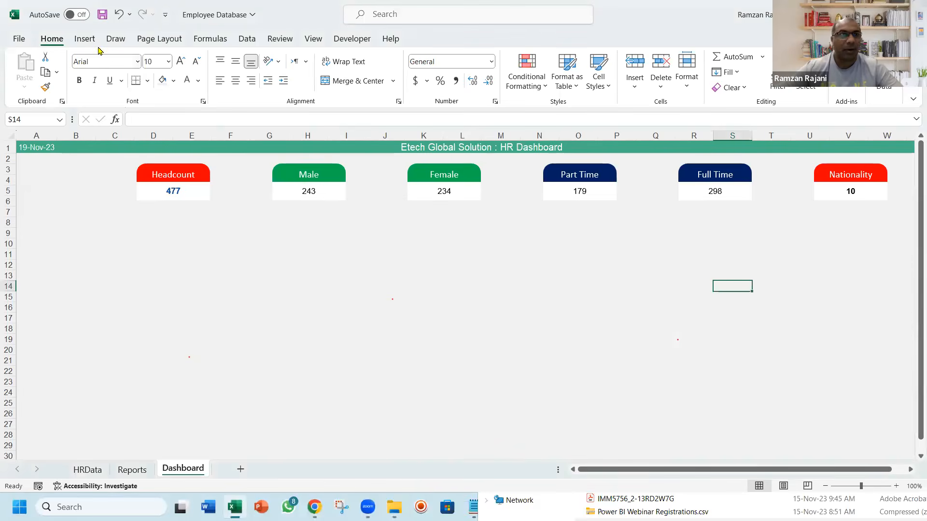
Insert the GenderIcon picture from the Downloads folder over the cells of the Dashboard sheet
click(87, 43)
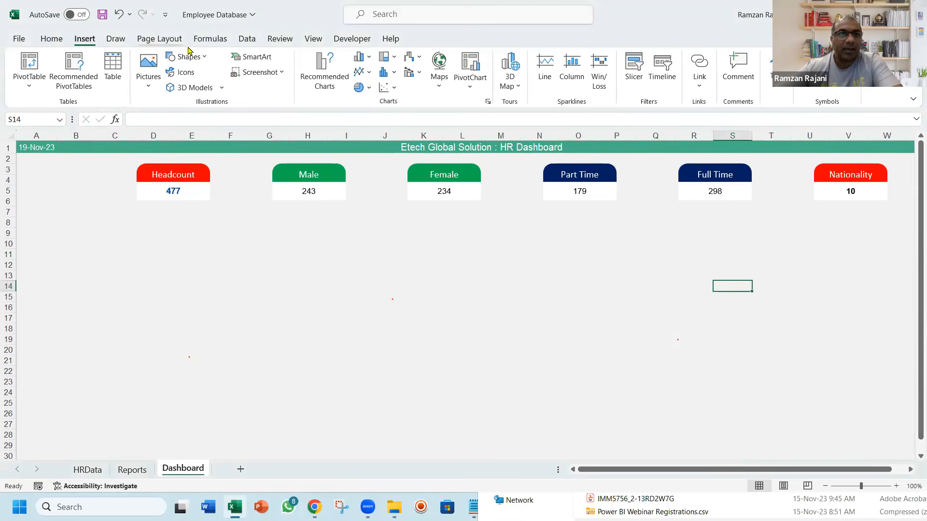
click(149, 83)
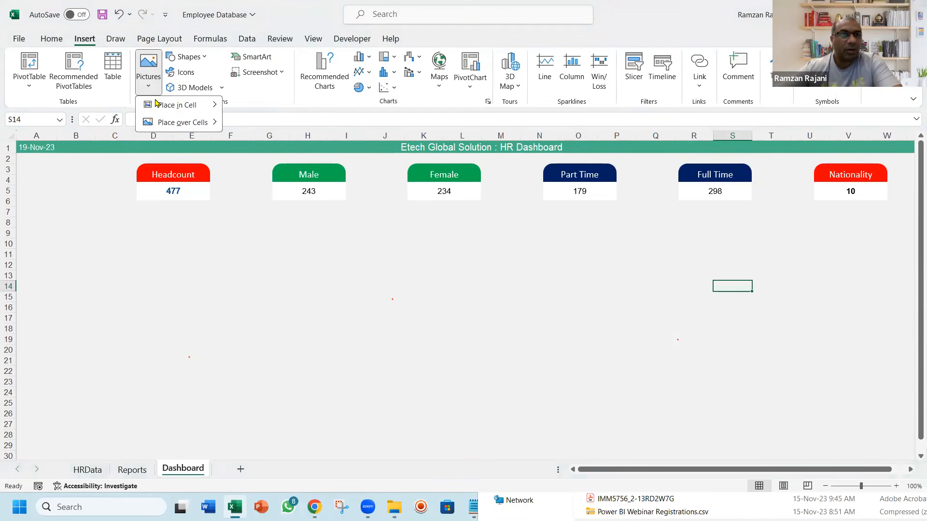
mouse_move(159, 109)
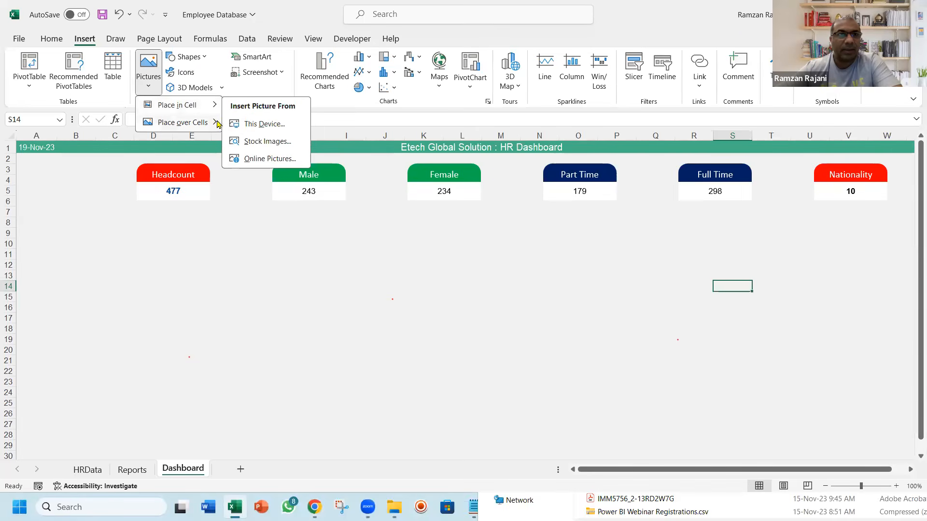
mouse_move(215, 124)
click(245, 144)
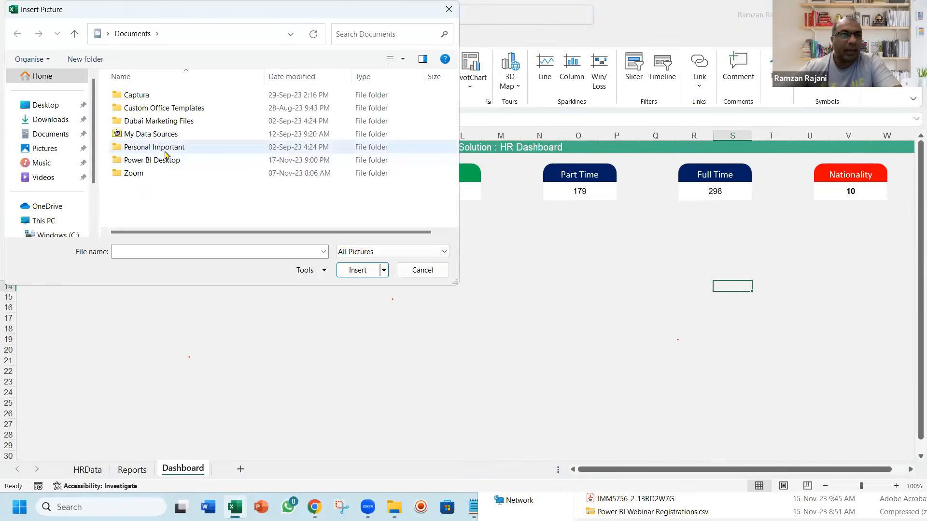
click(53, 120)
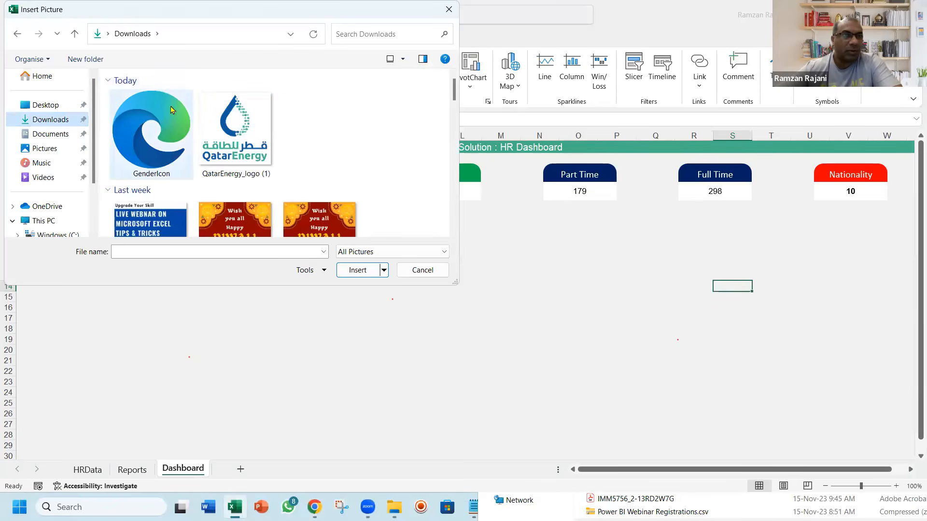
double_click(168, 130)
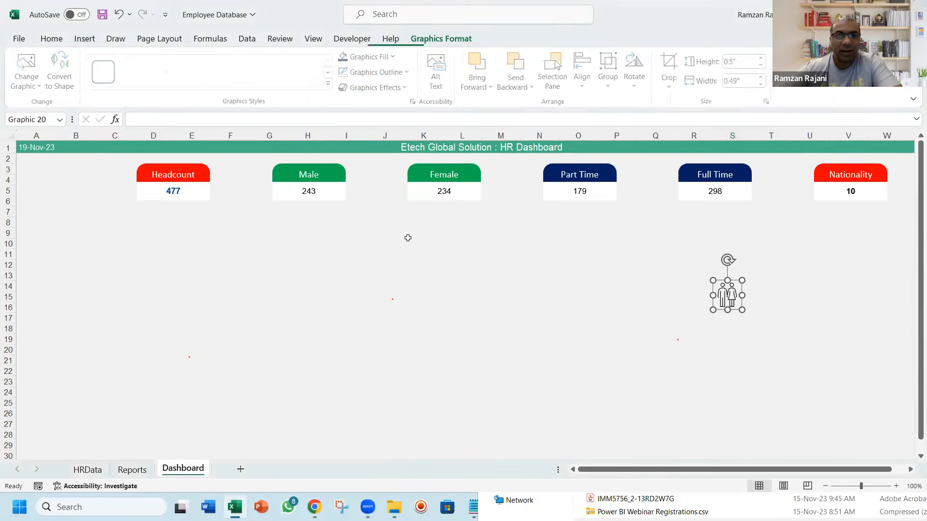
Place the gender icon in the gap between the Male and Female cards and deselect it
drag(726, 295, 623, 289)
drag(509, 251, 377, 185)
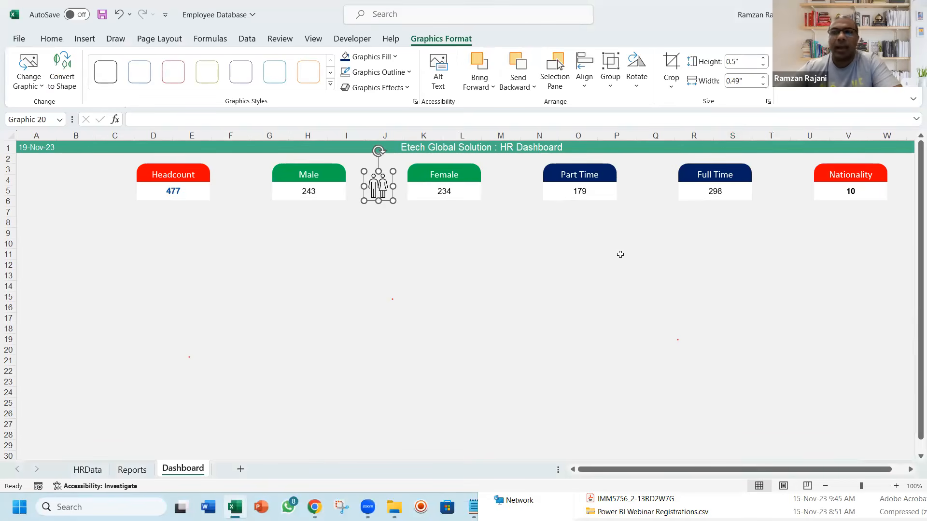
click(408, 285)
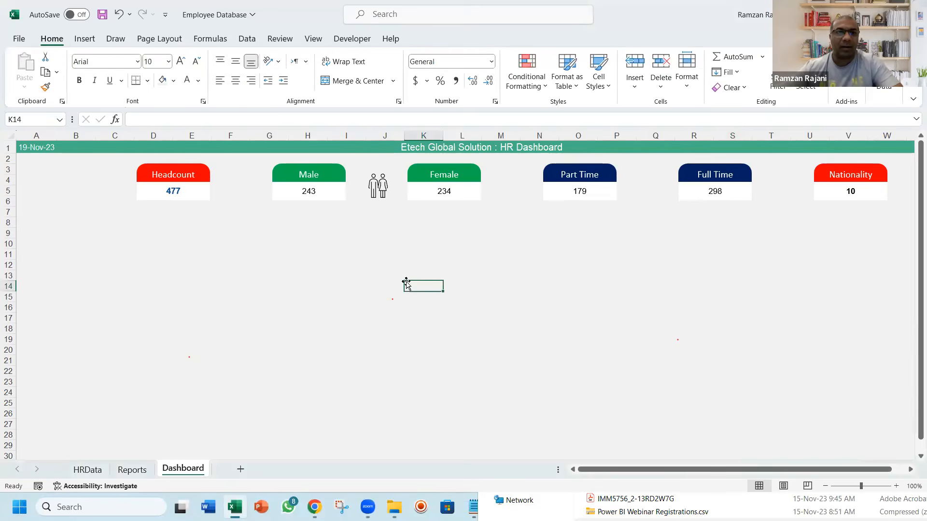
key(Home)
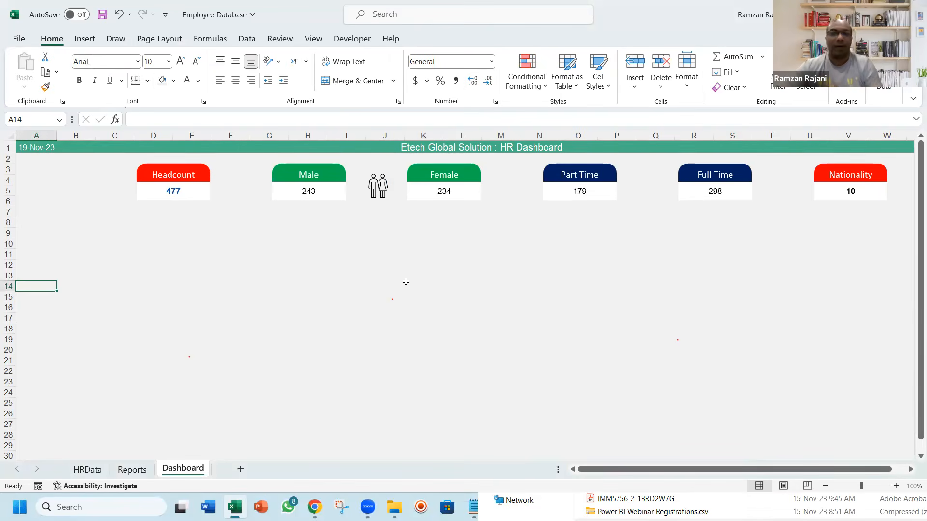
drag(38, 187, 104, 391)
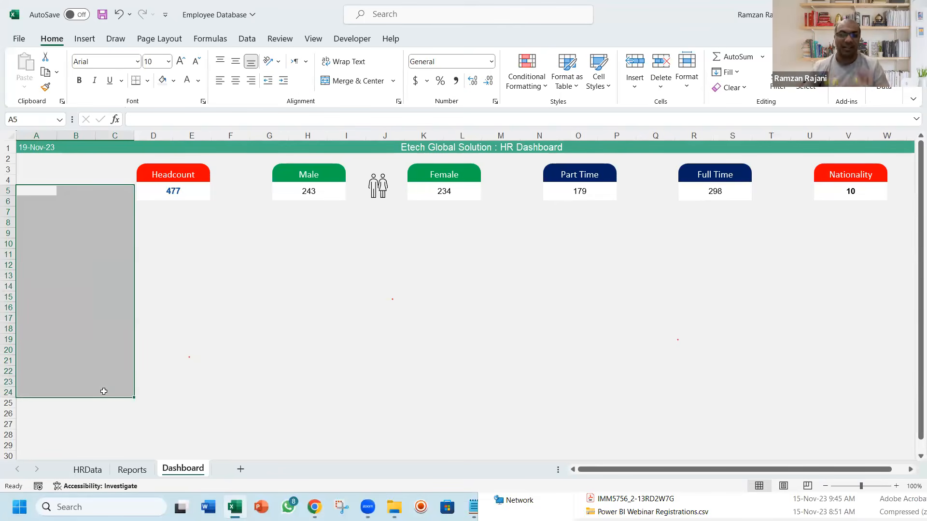
drag(155, 223, 339, 341)
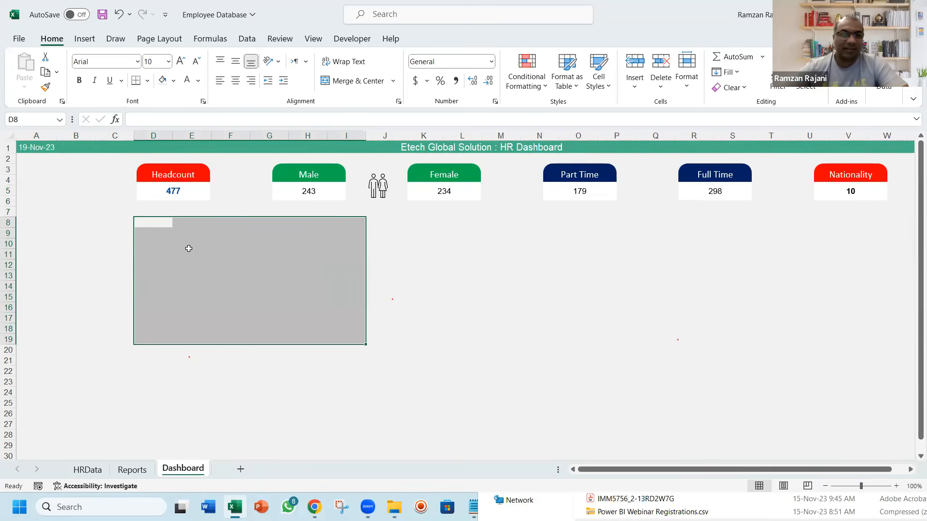
click(162, 223)
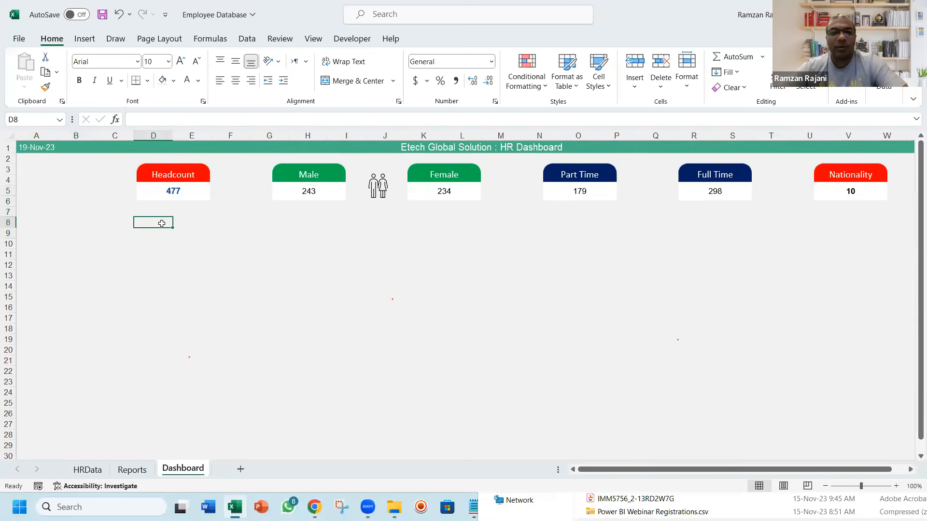
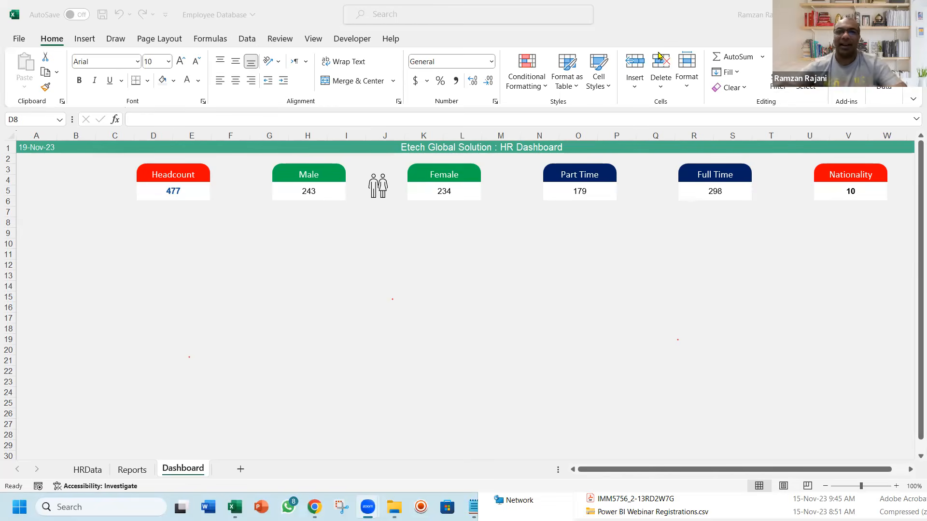
Save the Employee Database workbook
click(228, 237)
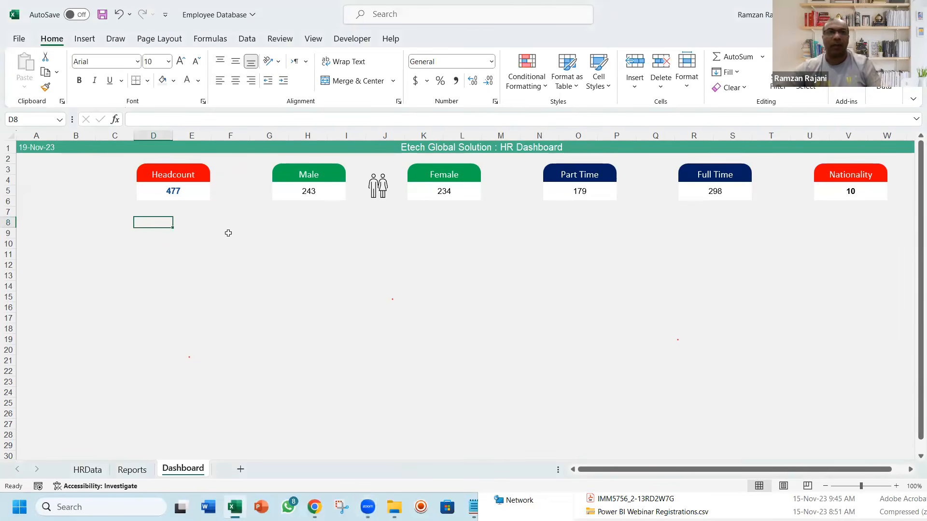
key(ctrl+s)
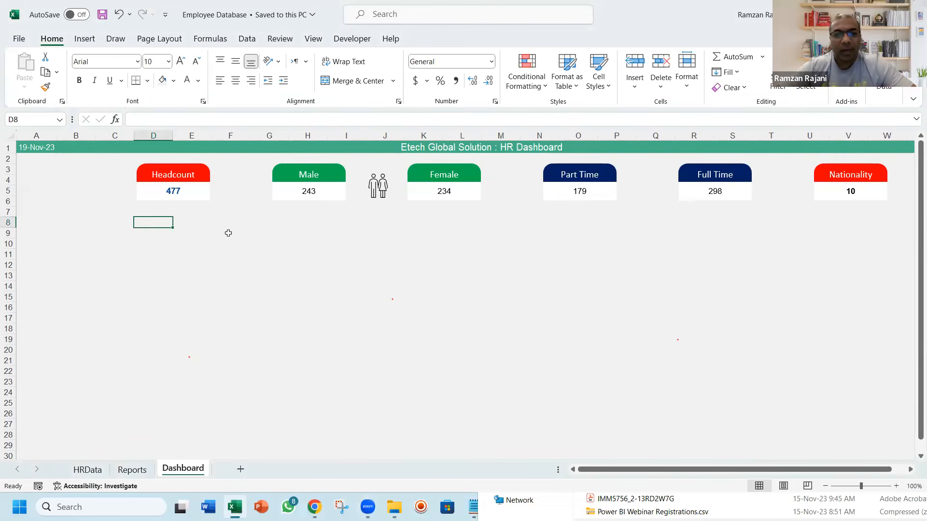
Review the HRData sheet and the department-wise PivotTable on the Reports sheet, returning to the Dashboard sheet
click(89, 471)
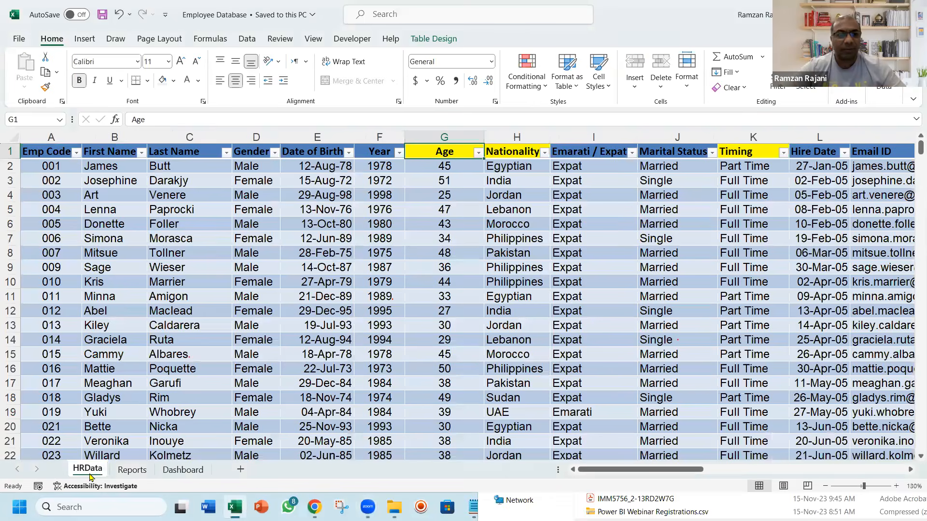
click(116, 472)
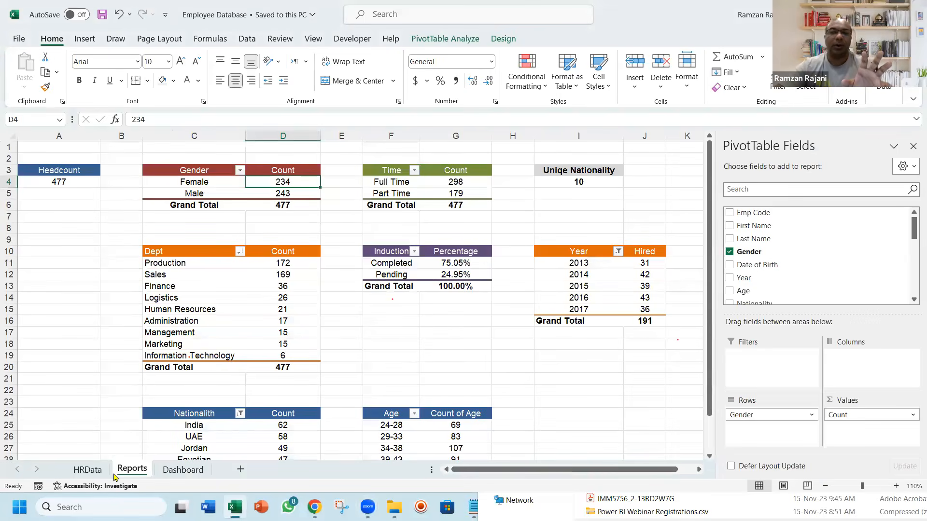
key(Down)
key(Down)
key(Down)
key(Down)
key(Down)
key(Down)
key(Left)
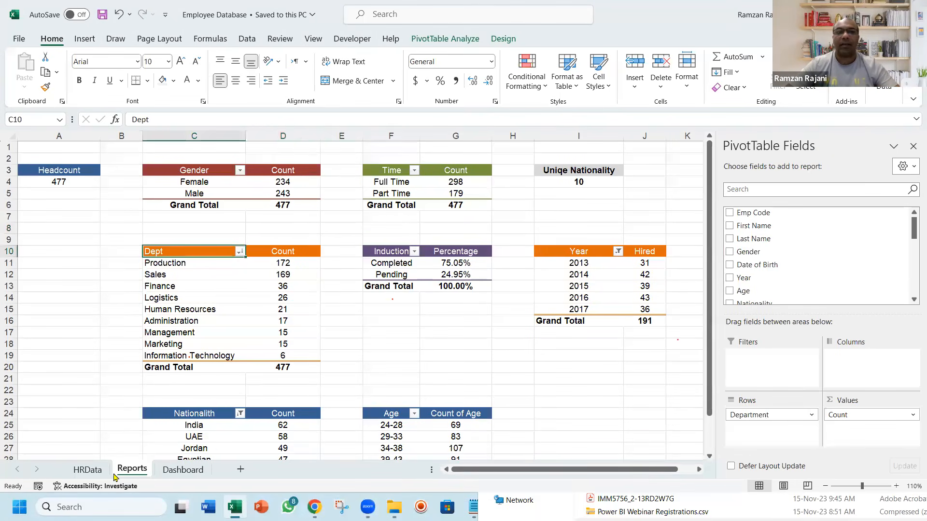
key(shift+Right)
key(ctrl+shift+Down)
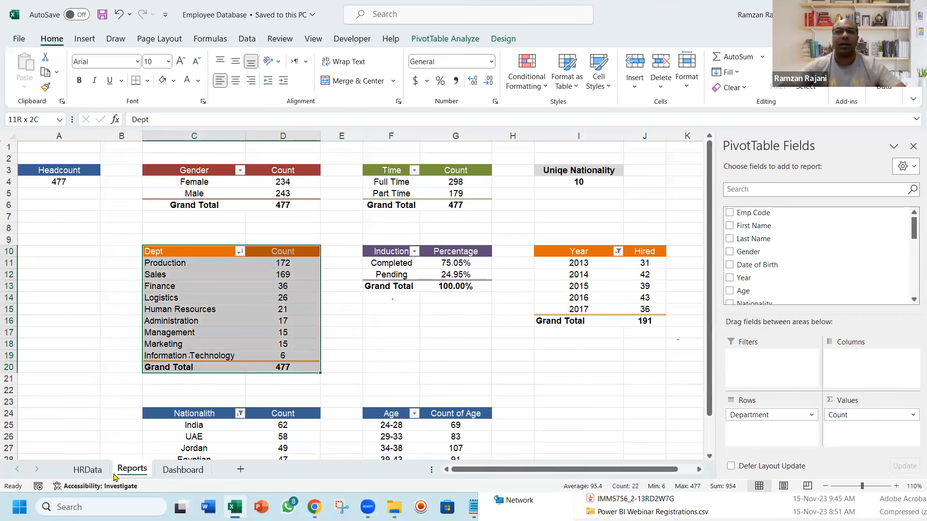
key(ctrl+Page_Down)
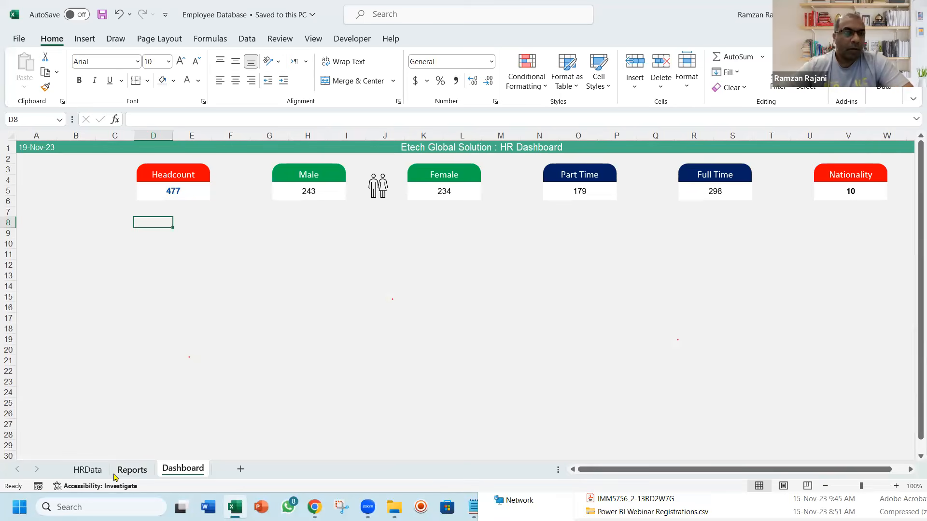
Place a copy of the Headcount card directly below the original and ungroup the copy
click(193, 167)
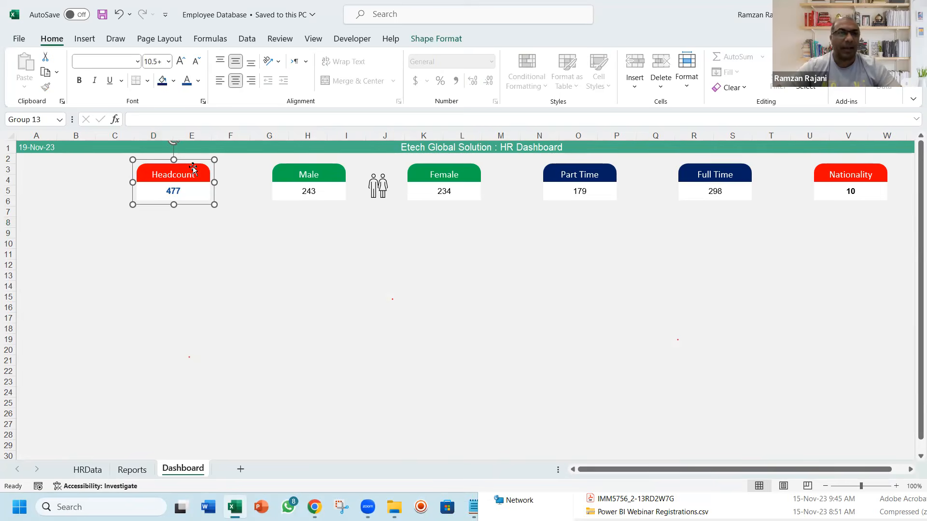
drag(193, 167, 196, 215)
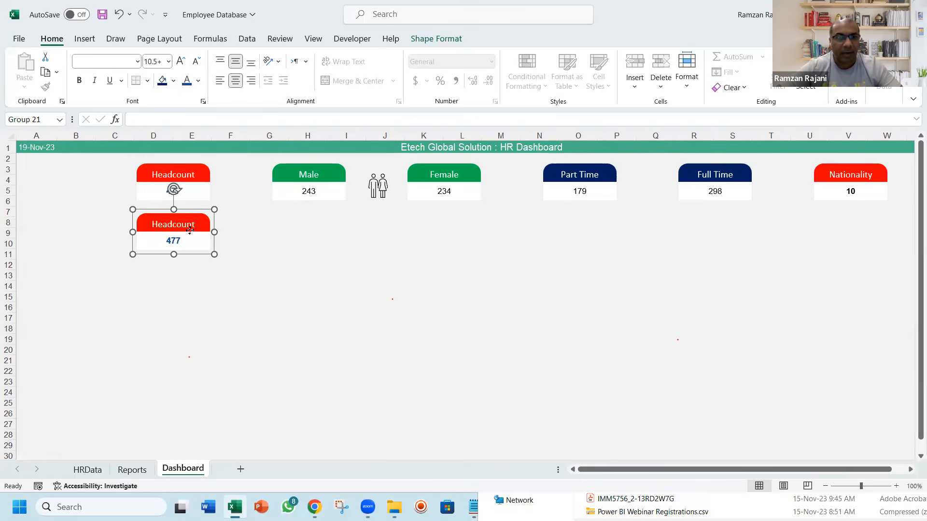
right_click(189, 230)
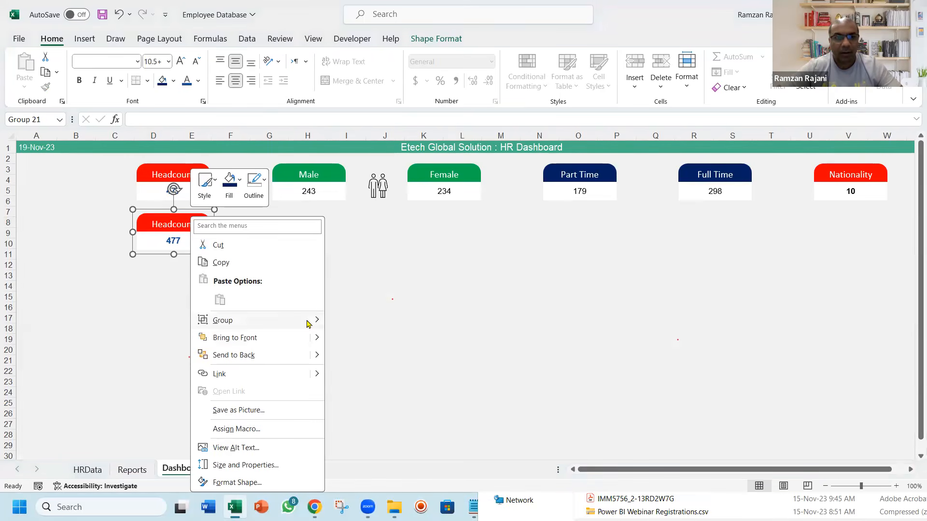
mouse_move(306, 320)
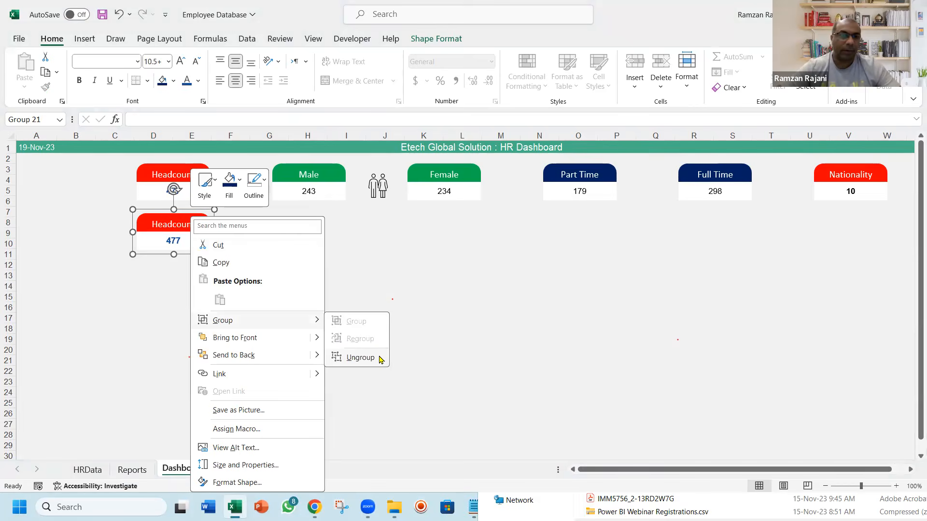
click(360, 358)
Delete the value box from the copied Headcount card and widen its header to end in line with the Male card
click(202, 251)
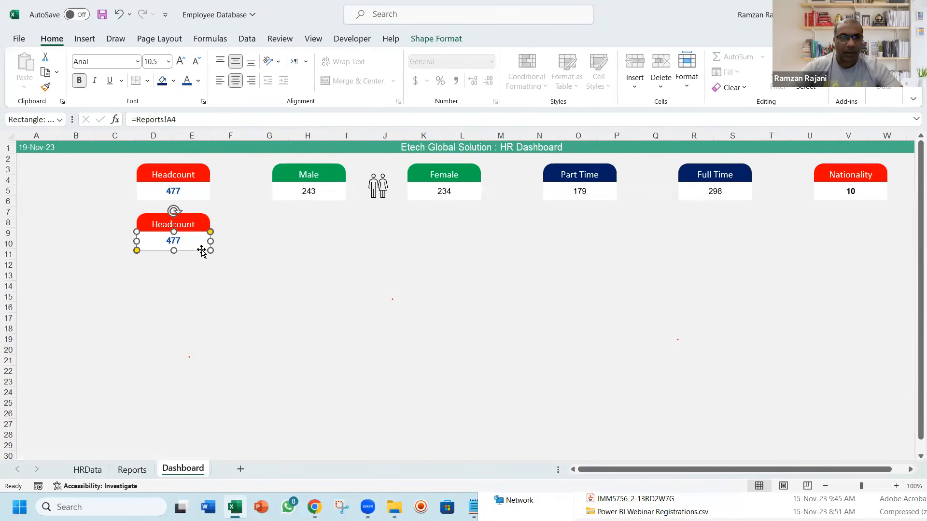
key(Delete)
click(202, 227)
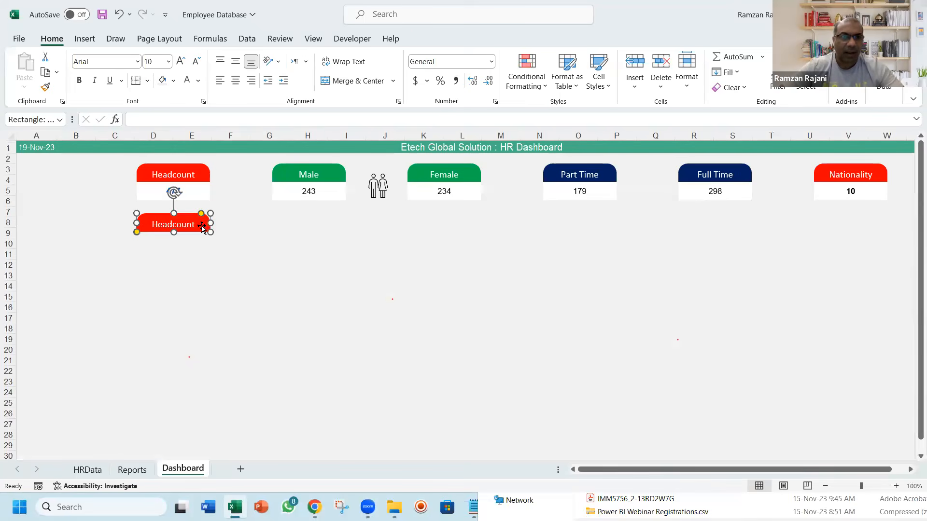
drag(210, 223, 345, 231)
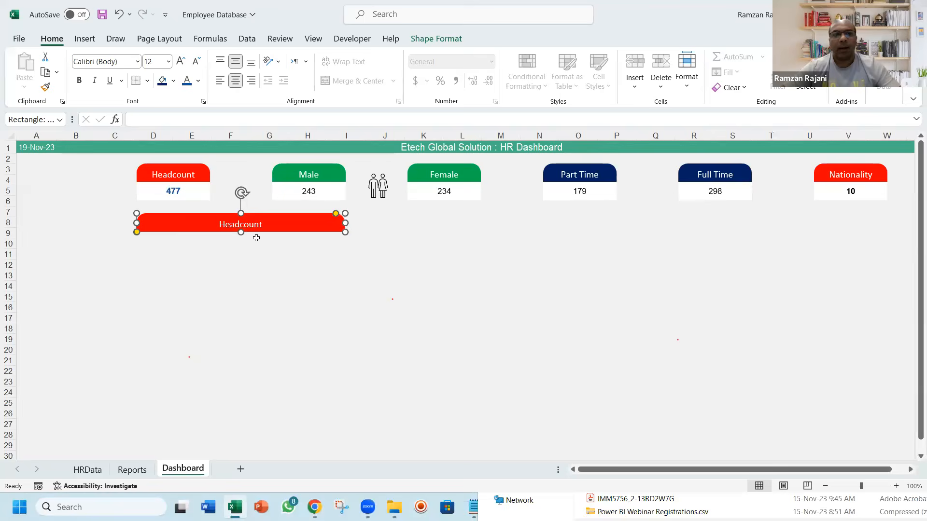
Label the widened header Department Wise and fill it with the same teal green as the dashboard title bar
double_click(241, 225)
text(Department Wise)
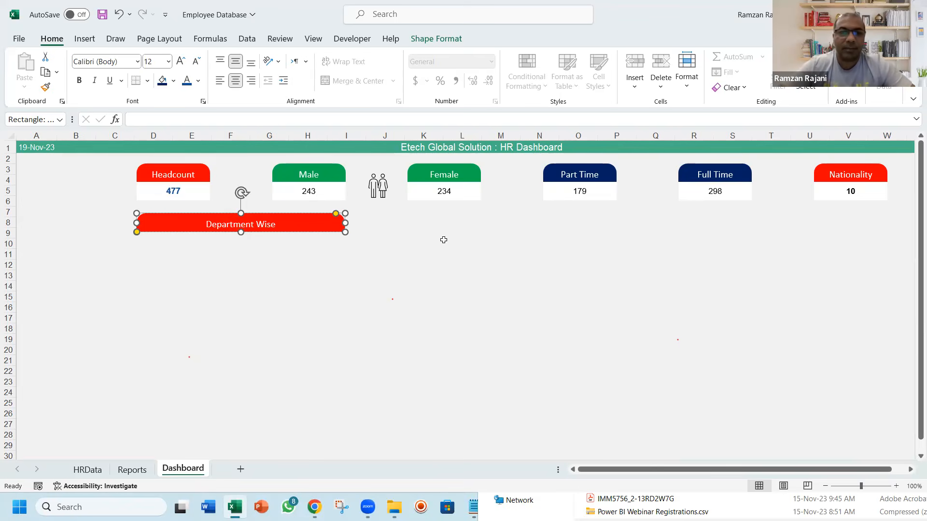
click(322, 214)
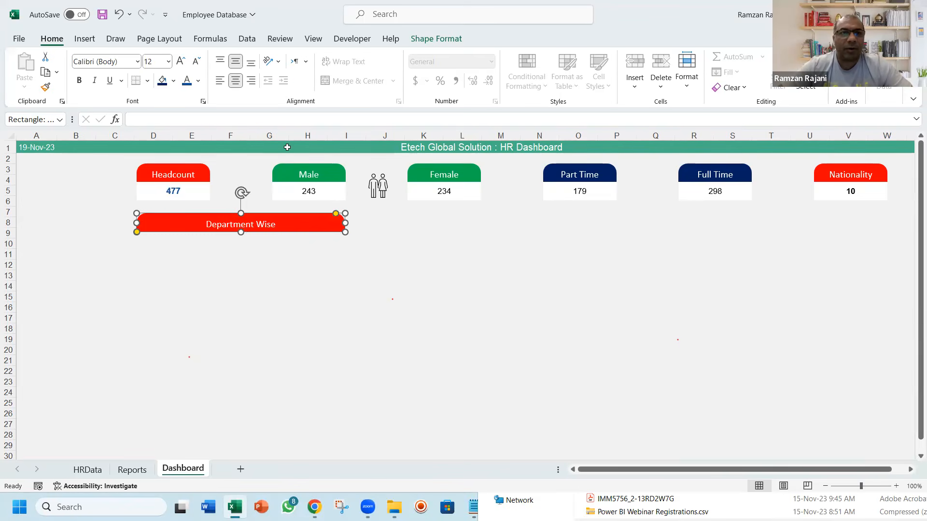
click(173, 81)
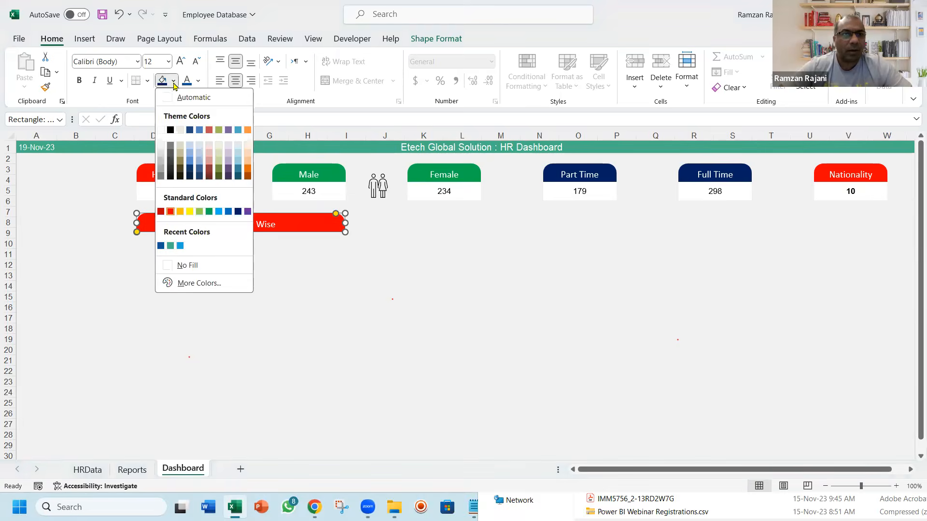
click(170, 244)
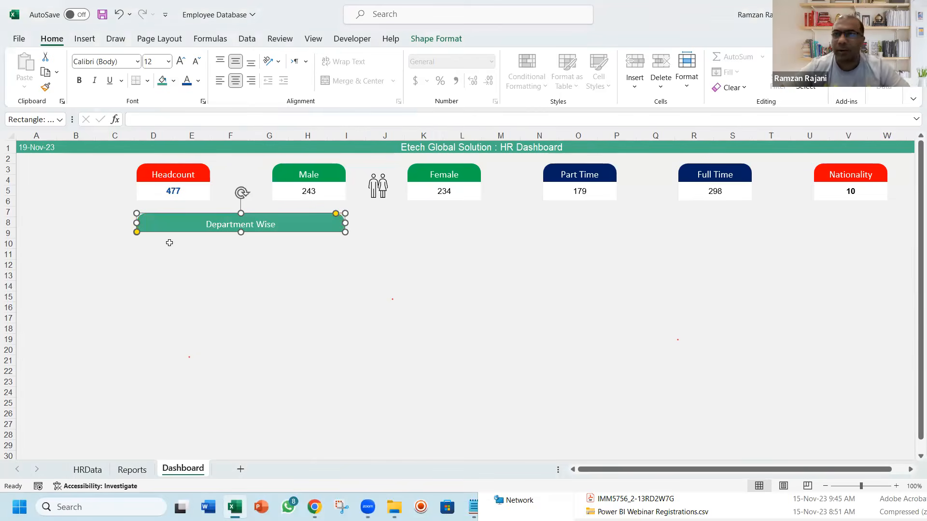
click(207, 247)
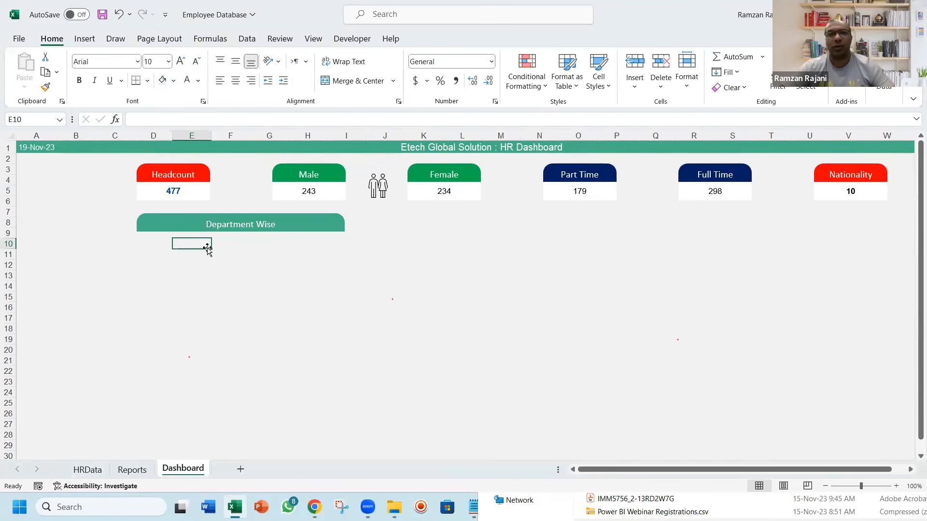
Copy the Department Wise header to below the Female and Part Time cards and label the copy Induction
click(266, 213)
drag(265, 212, 535, 226)
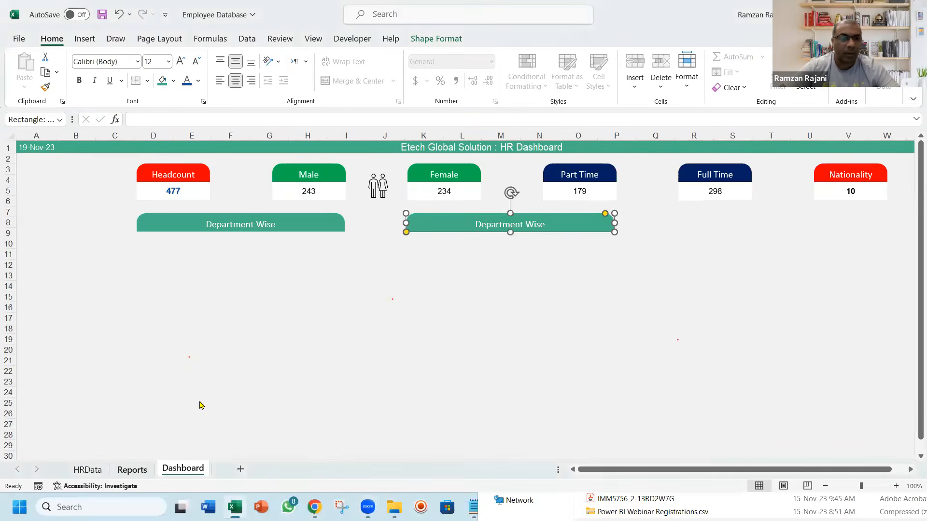
key(ctrl+Page_Up)
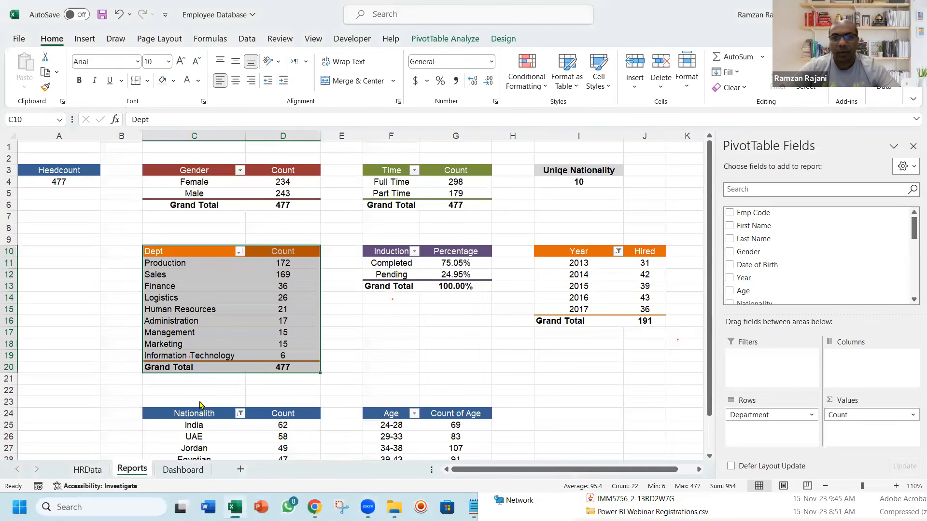
key(ctrl+Page_Down)
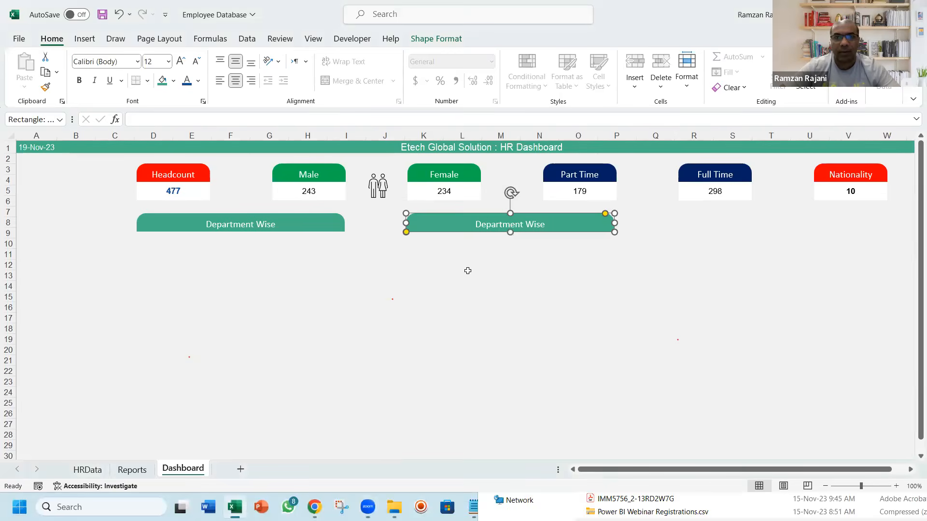
triple_click(491, 225)
text(Induction)
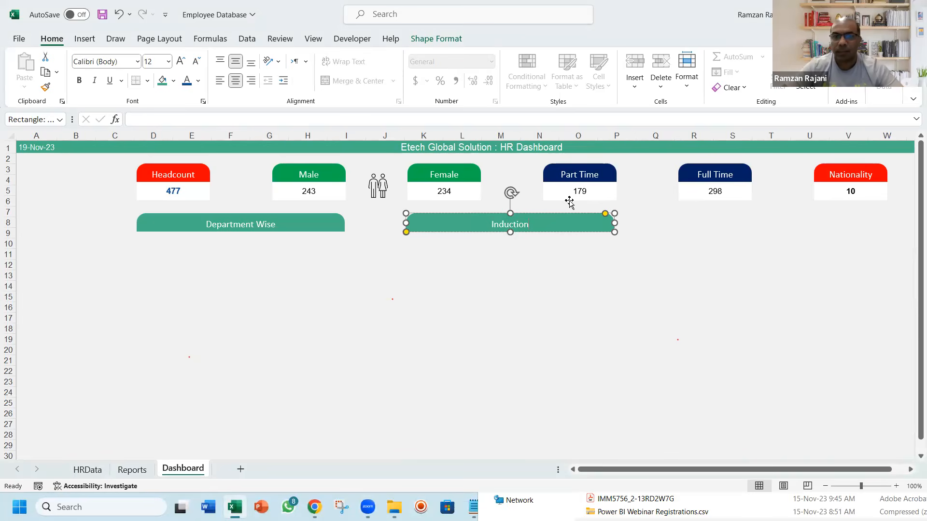
Fill the Induction header with the recently used dark blue
click(560, 214)
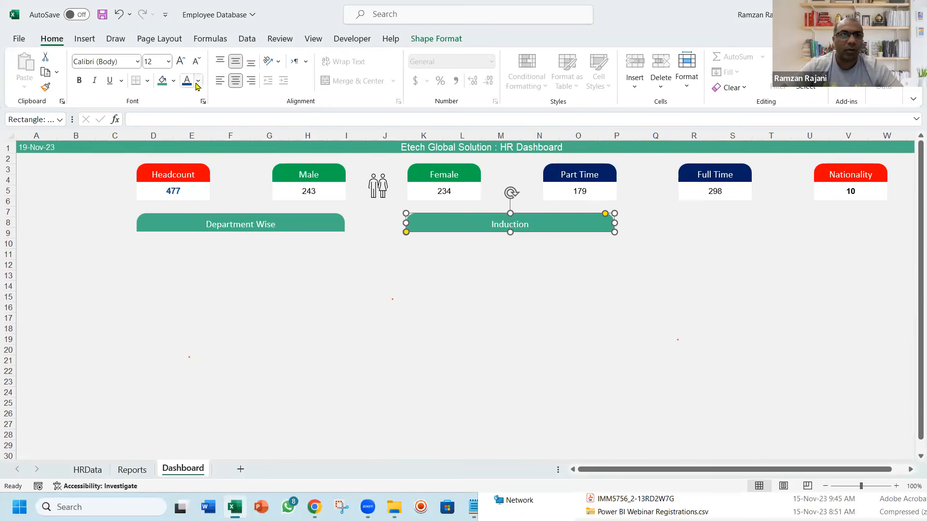
click(174, 82)
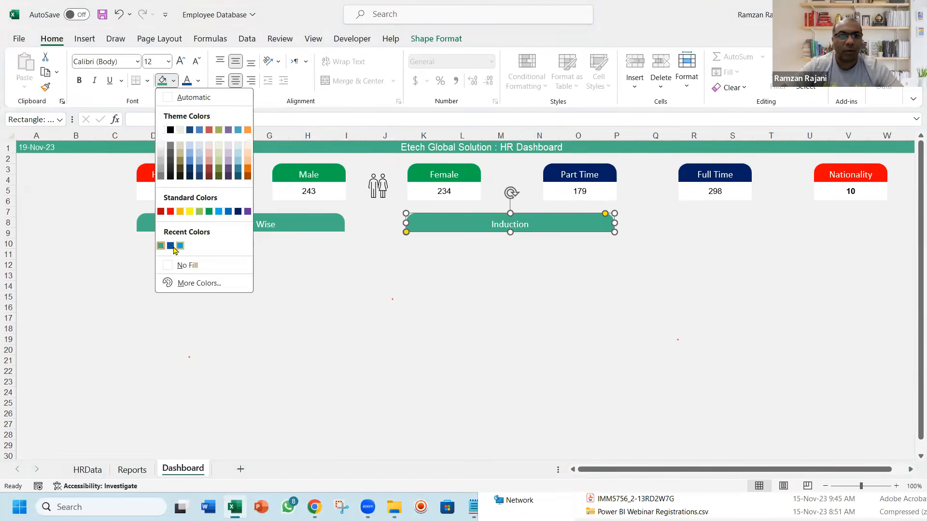
click(171, 246)
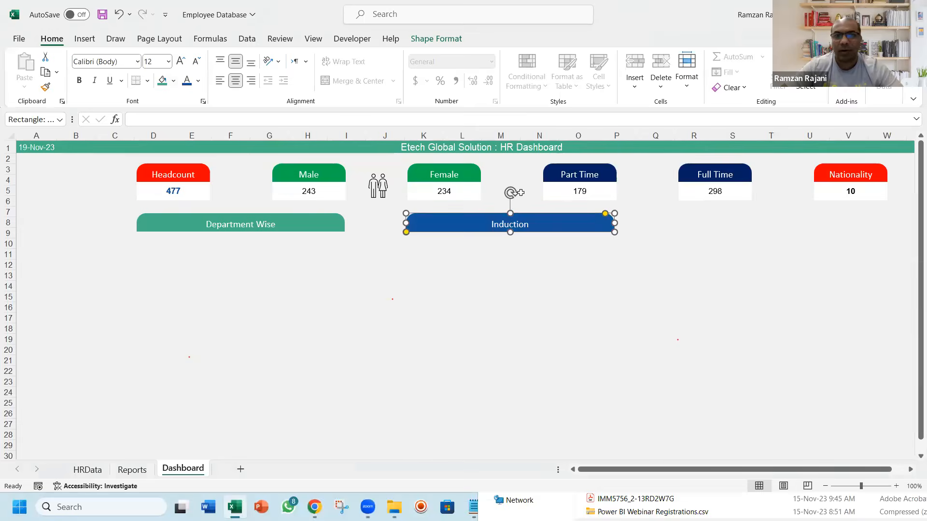
Copy the Department Wise header to below the Full Time and Nationality cards and label the copy Year Wise Hiring
click(325, 220)
drag(325, 219, 851, 227)
text(Ye)
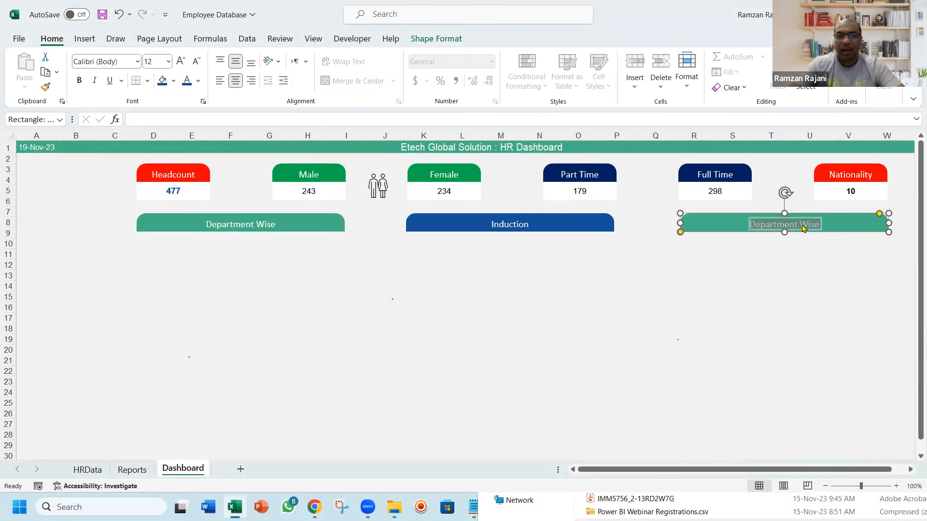
text(arly Hir)
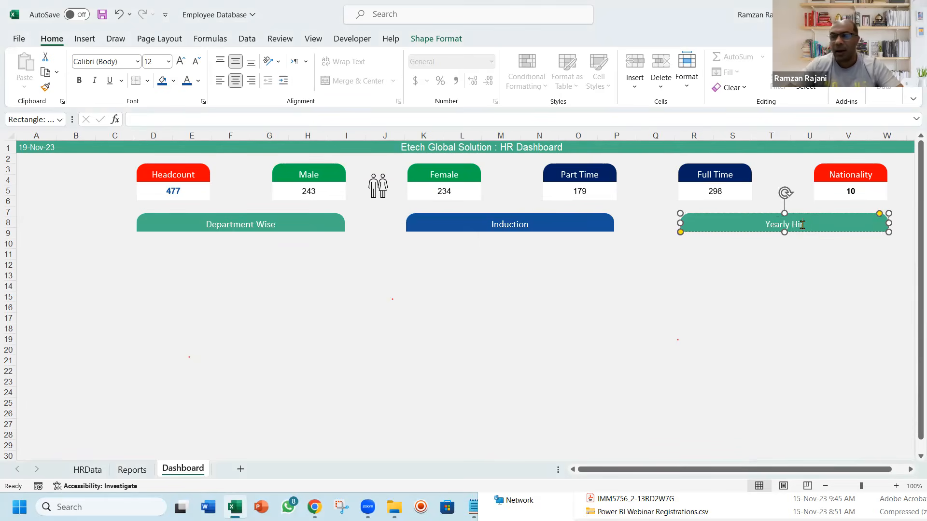
key(BackSpace)
key(BackSpace)
key(BackSpace)
key(BackSpace)
key(BackSpace)
key(BackSpace)
key(BackSpace)
key(BackSpace)
text(ar Wise Hiring)
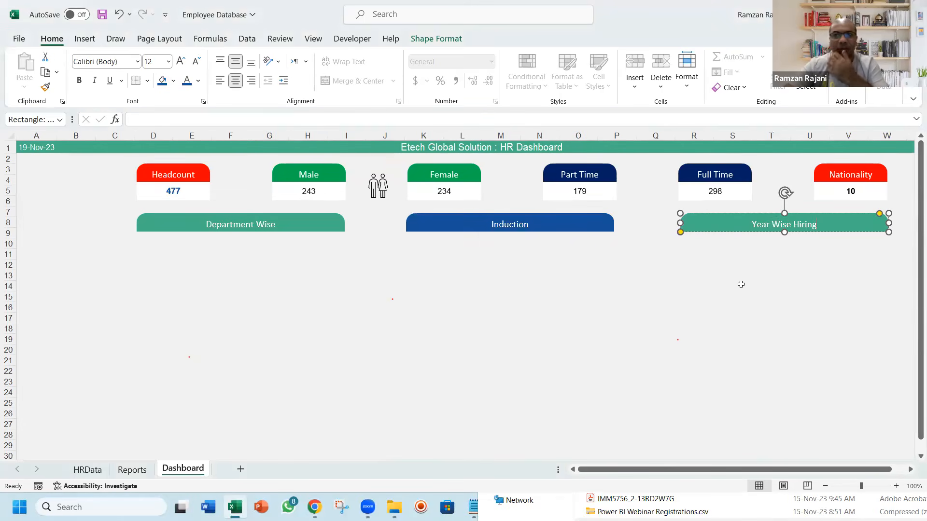
click(672, 296)
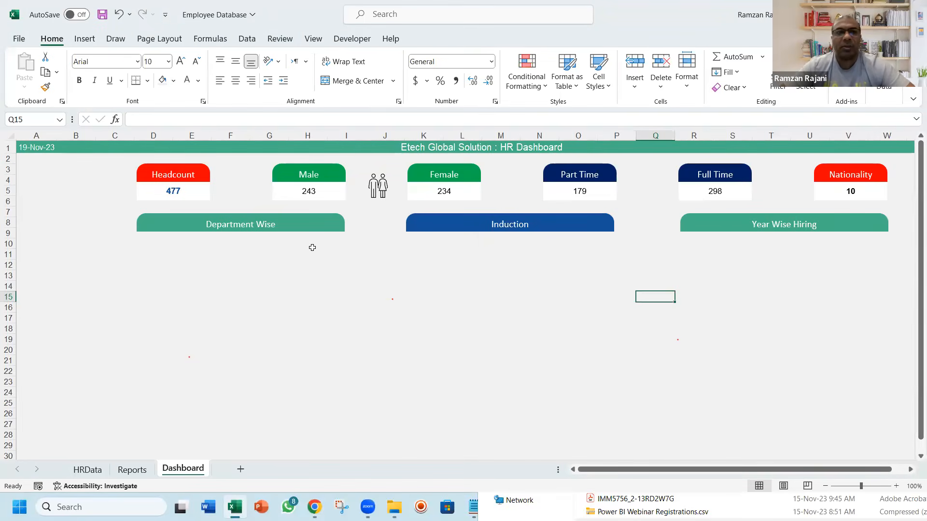
Nudge the Department Wise, Induction and Year Wise Hiring headers together slightly up towards the KPI cards
click(311, 231)
ctrl+click(453, 221)
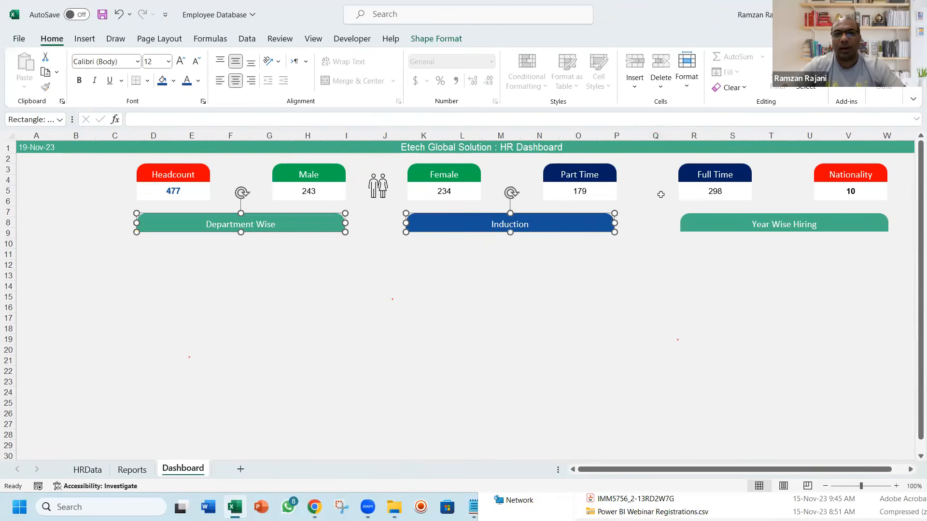
ctrl+click(739, 216)
key(Up)
key(Up)
key(Up)
key(Up)
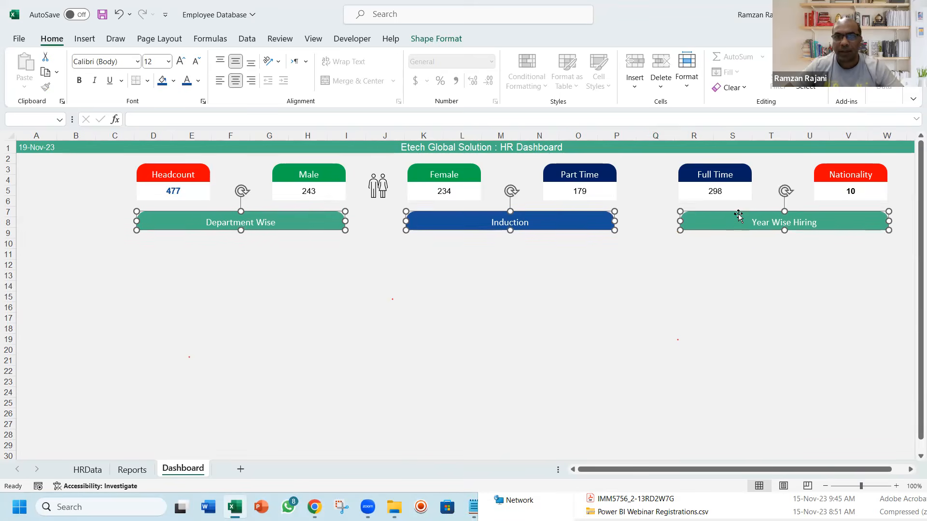
Nudge all six KPI cards together with the people icon slightly up towards the dashboard title bar
click(188, 170)
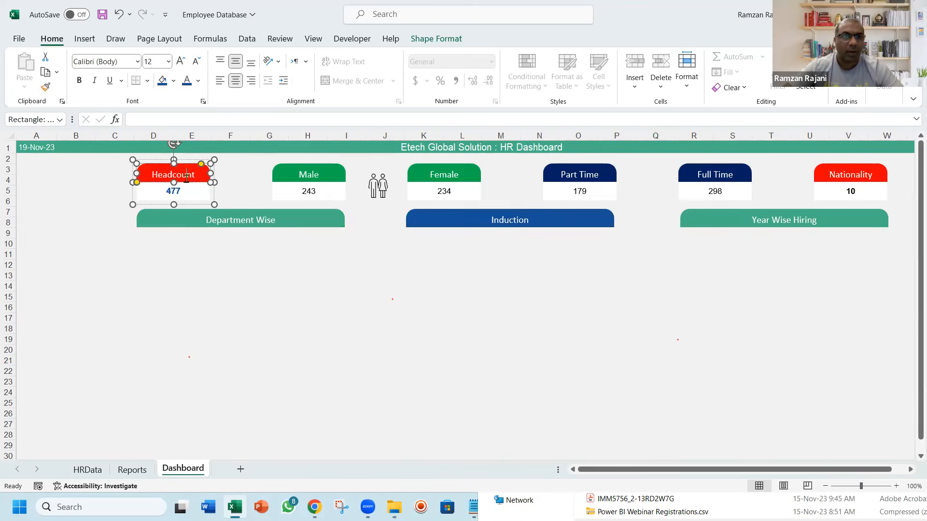
ctrl+click(296, 175)
ctrl+click(379, 183)
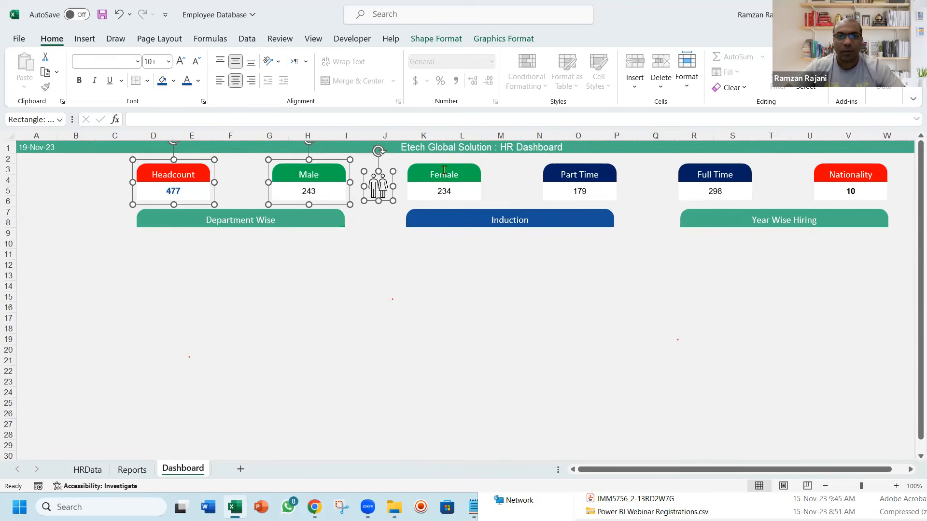
ctrl+click(443, 170)
ctrl+click(581, 171)
ctrl+click(697, 184)
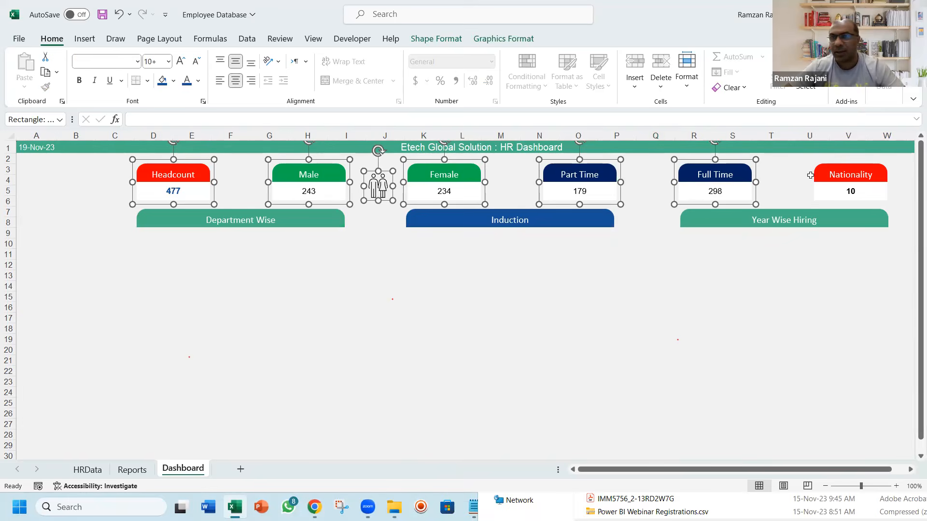
ctrl+click(828, 182)
key(Up)
key(Up)
key(Up)
key(Up)
key(Up)
key(Up)
key(Up)
key(Up)
key(Up)
key(Up)
key(Up)
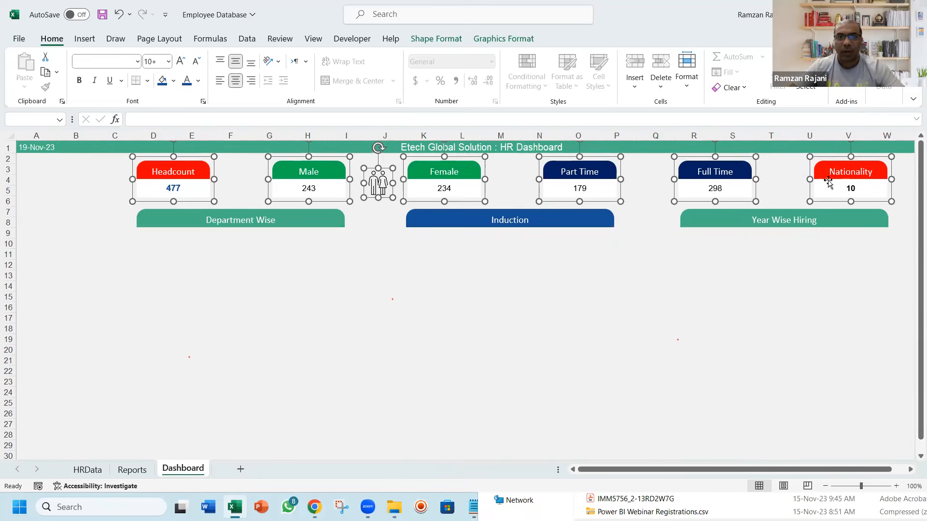
Nudge the Department Wise, Induction and Year Wise Hiring headers together up to just below the KPI cards
click(320, 218)
ctrl+click(479, 215)
ctrl+click(708, 212)
key(Up)
key(Up)
key(Up)
key(Up)
key(Up)
key(Up)
key(Up)
key(Up)
key(Up)
key(Up)
key(Up)
key(Up)
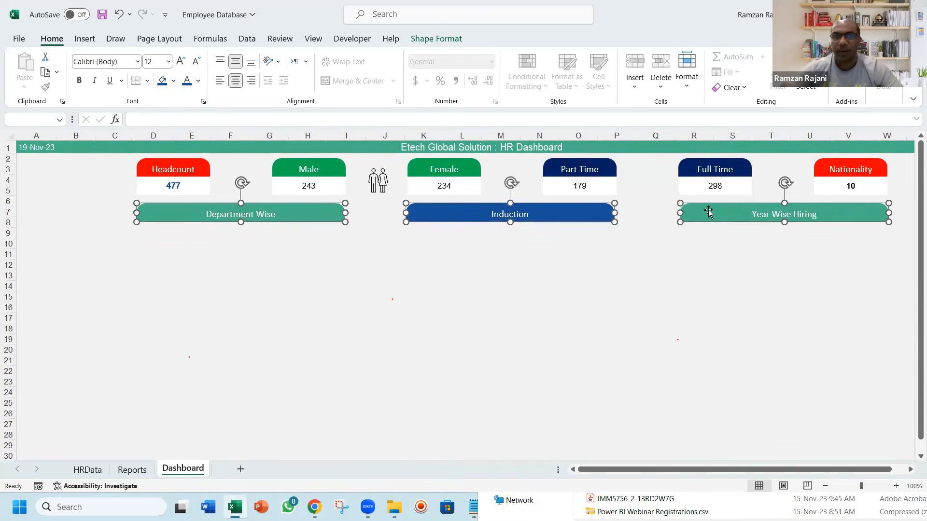
Copy the three section headers down to rows 18–19, filling the Department Wise and Year Wise Hiring copies dark blue and the Induction copy green
drag(709, 207, 701, 332)
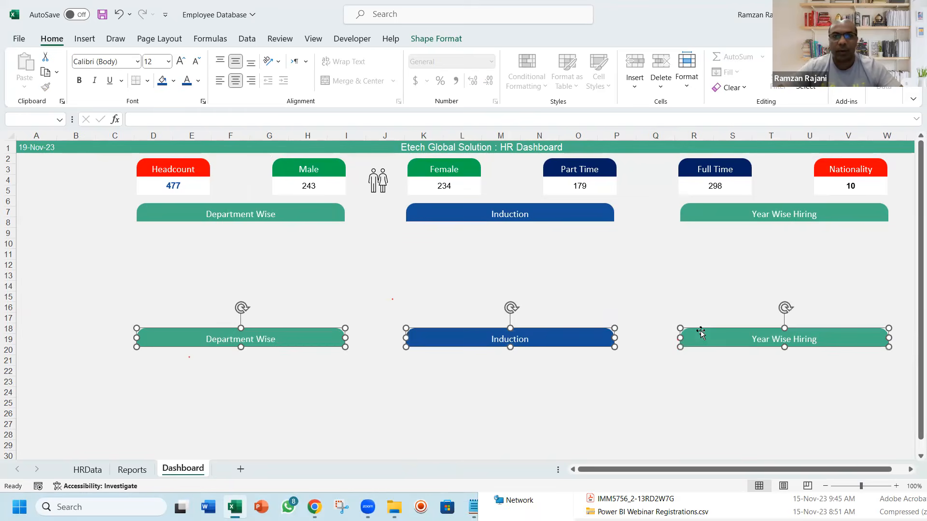
key(Escape)
click(325, 338)
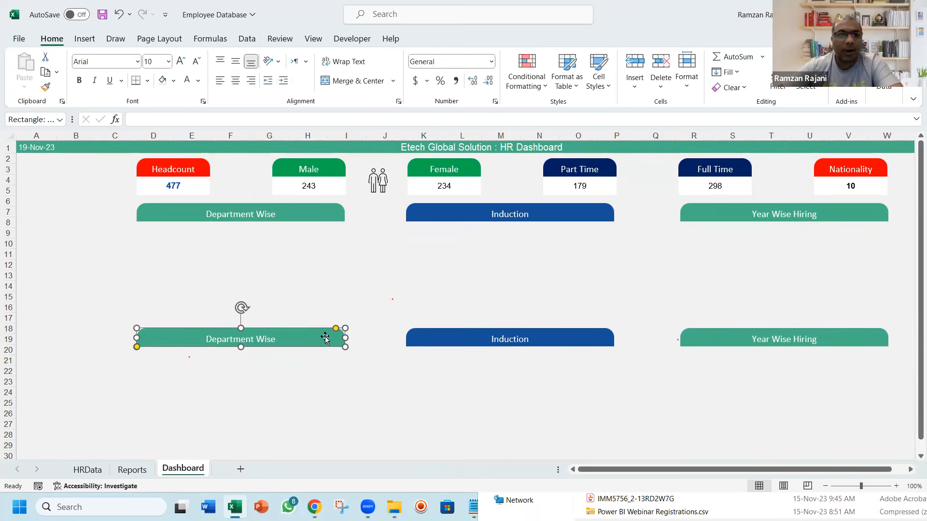
click(162, 80)
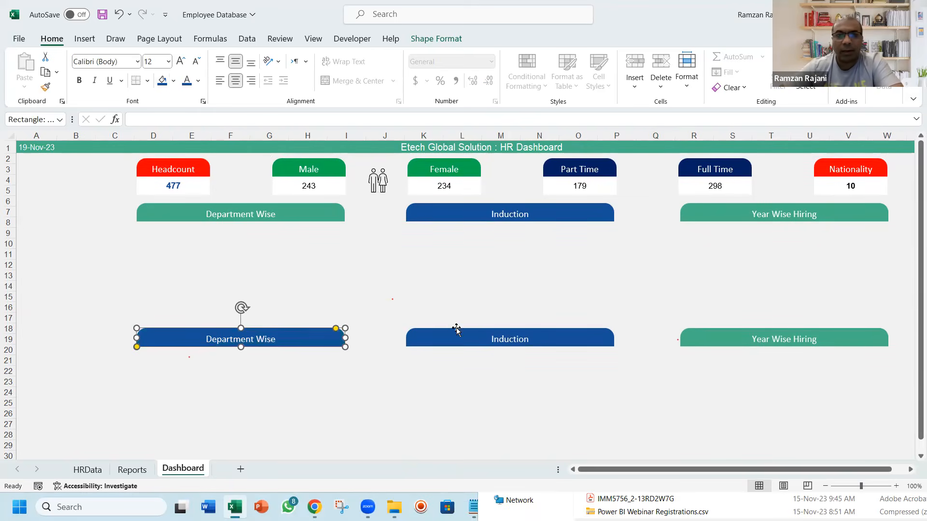
click(707, 341)
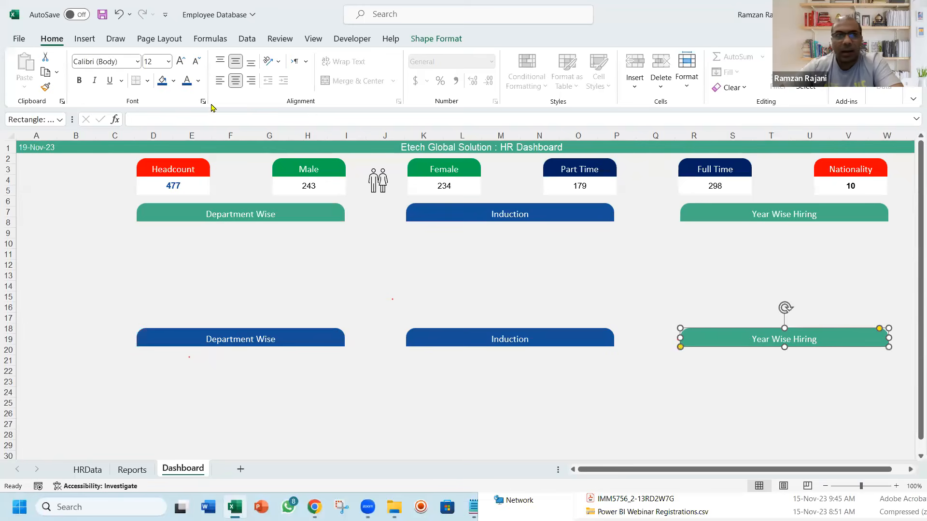
click(162, 83)
click(583, 343)
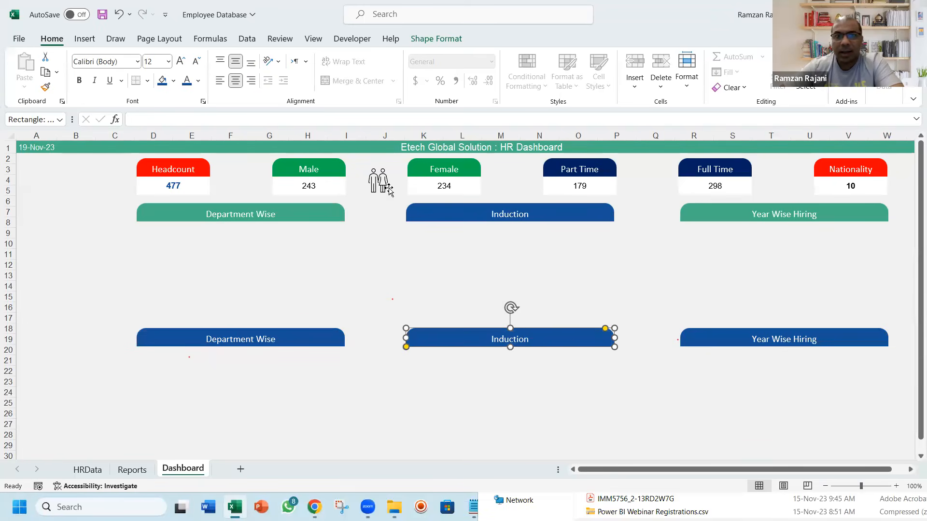
click(174, 81)
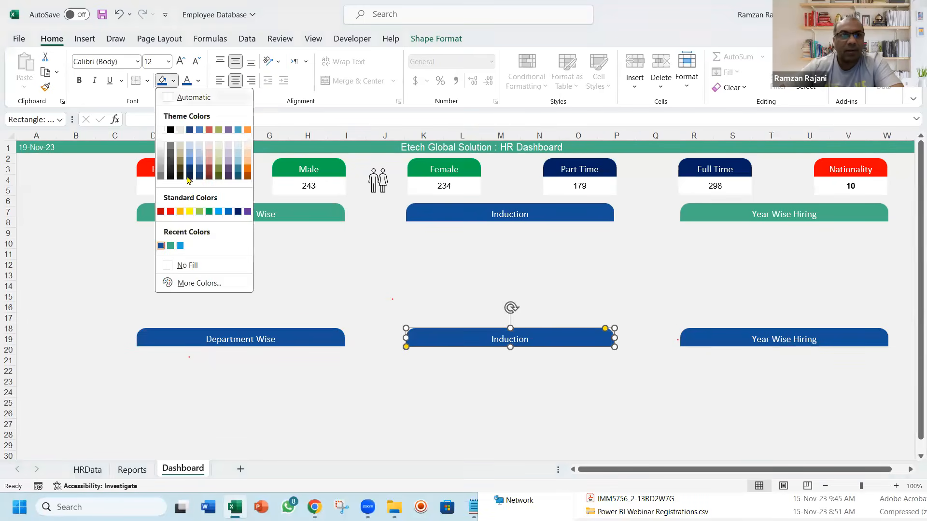
click(170, 246)
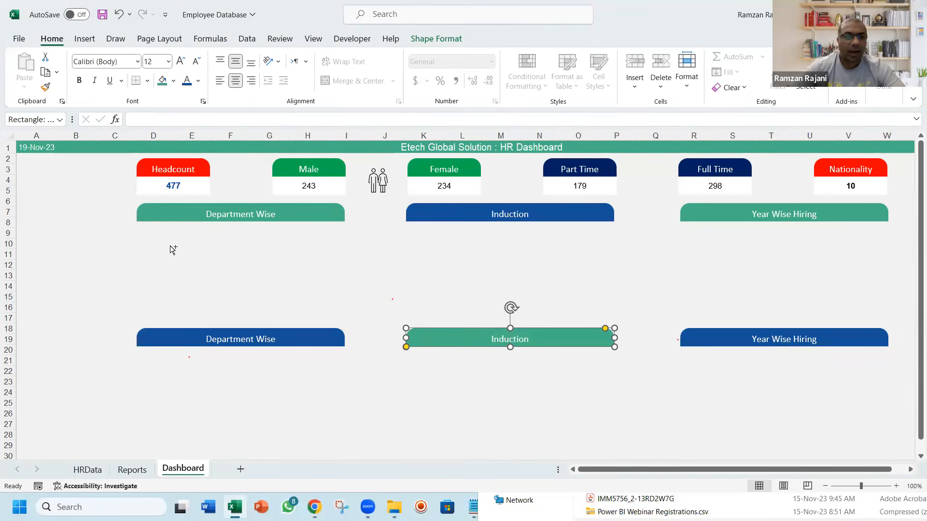
On the Reports sheet, correct the misspelled nationality PivotTable header in C24 to Nationality
key(ctrl+Page_Up)
key(Down)
key(Down)
key(Down)
key(Down)
key(Down)
key(Down)
key(Down)
key(Down)
key(Down)
key(Down)
key(Down)
key(Down)
key(Down)
key(Down)
key(Down)
key(Down)
key(Down)
key(Down)
key(Down)
key(Down)
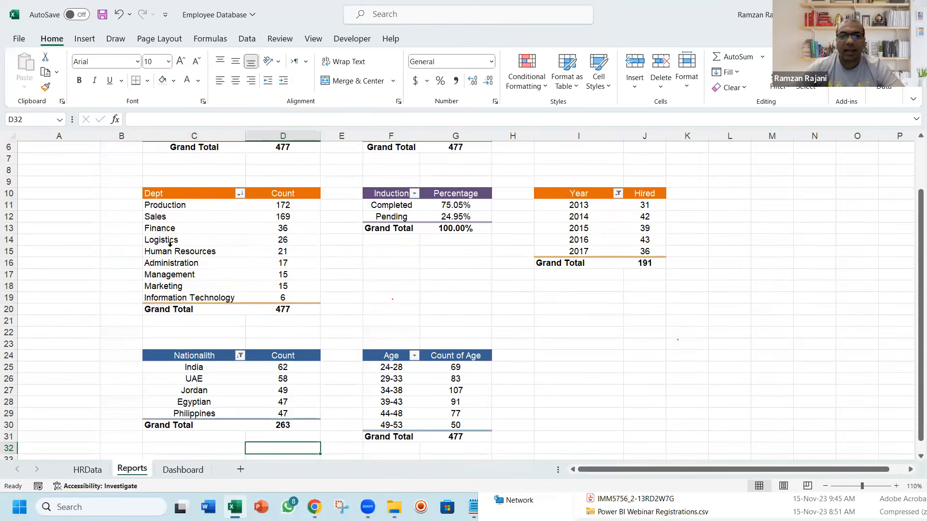
click(221, 348)
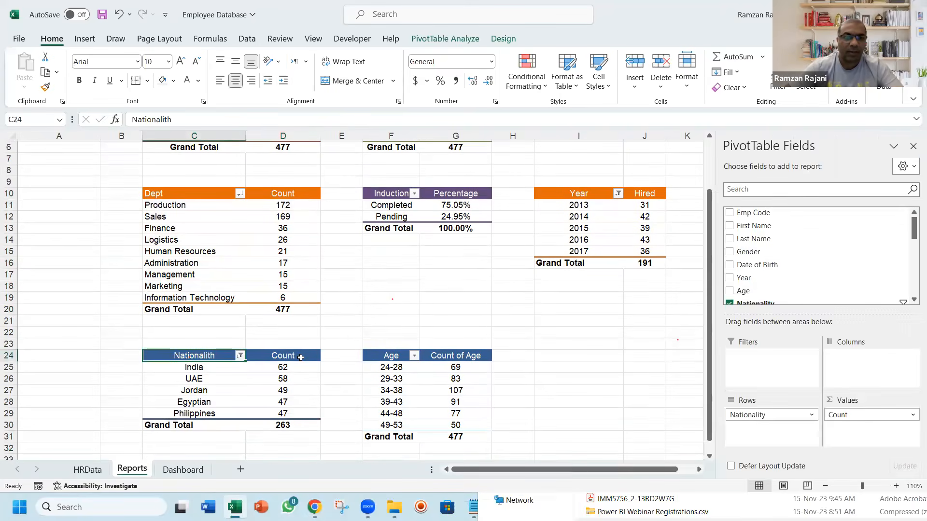
key(F2)
key(BackSpace)
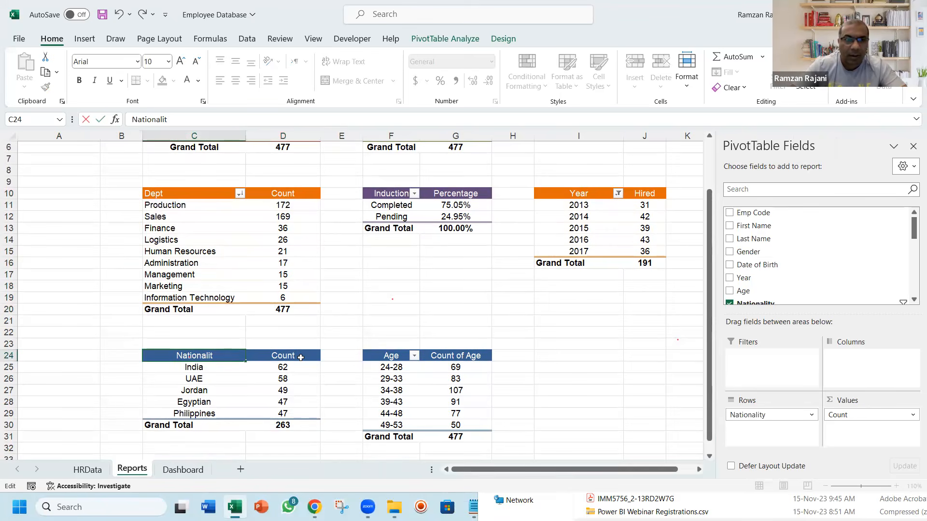
text(y)
key(Return)
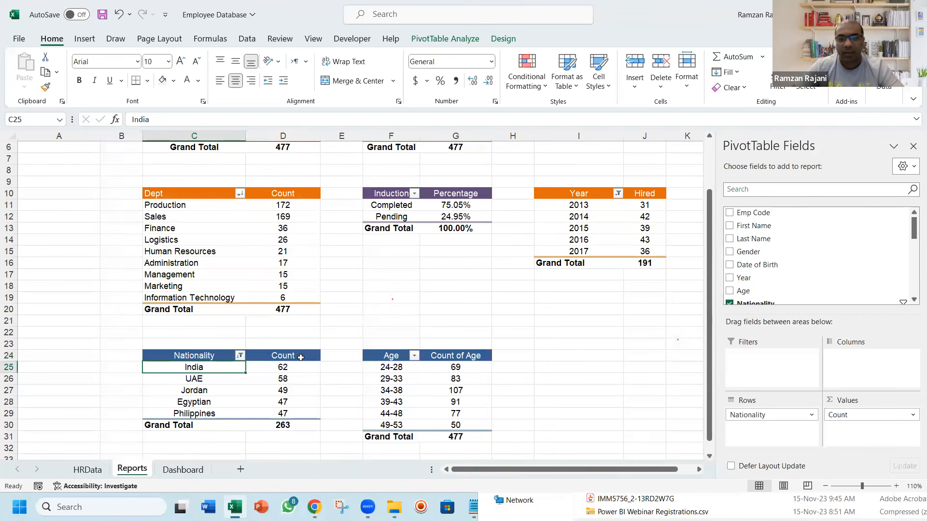
On the Dashboard sheet, relabel the lower Department Wise header as Top 5 Nationality
key(ctrl+Page_Down)
triple_click(257, 341)
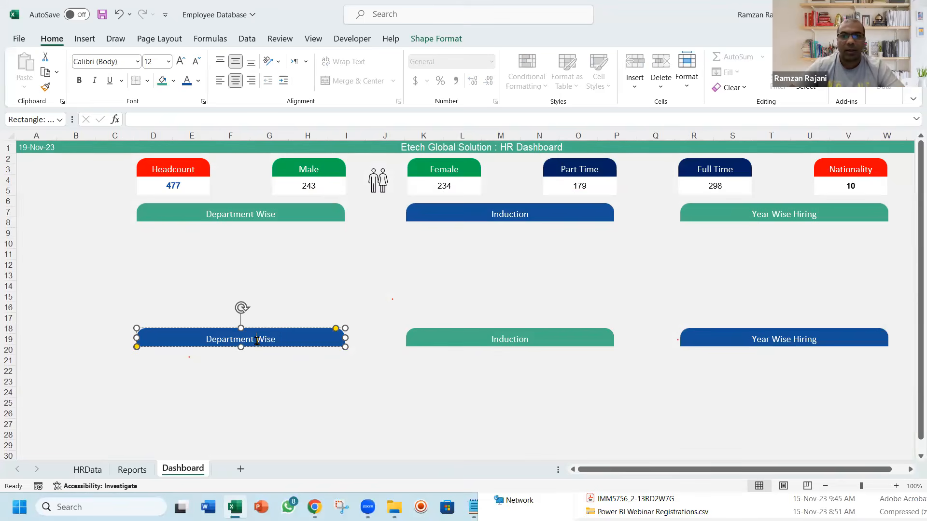
text(Top 5 Nationality)
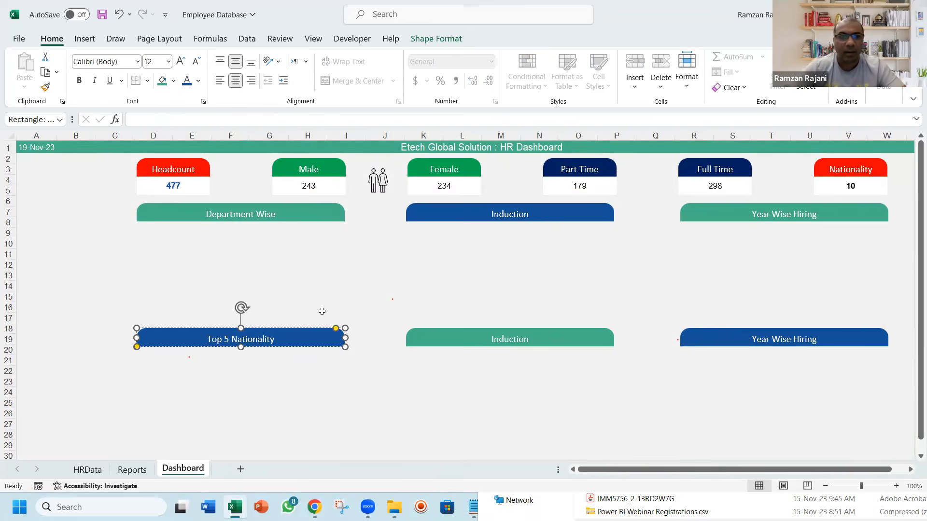
Check the remaining PivotTable on the Reports sheet and relabel the dashboard's lower Induction header as Age Wise
click(499, 338)
key(ctrl+Page_Up)
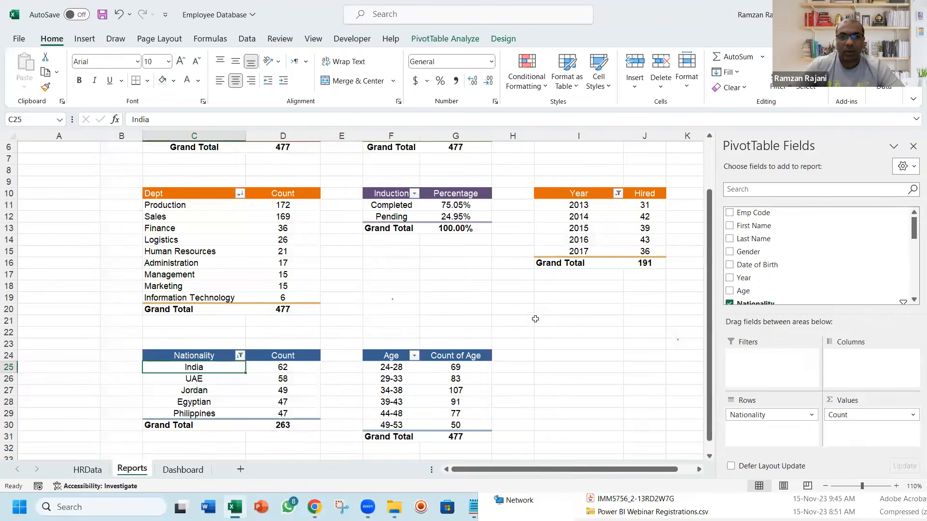
key(ctrl+Page_Down)
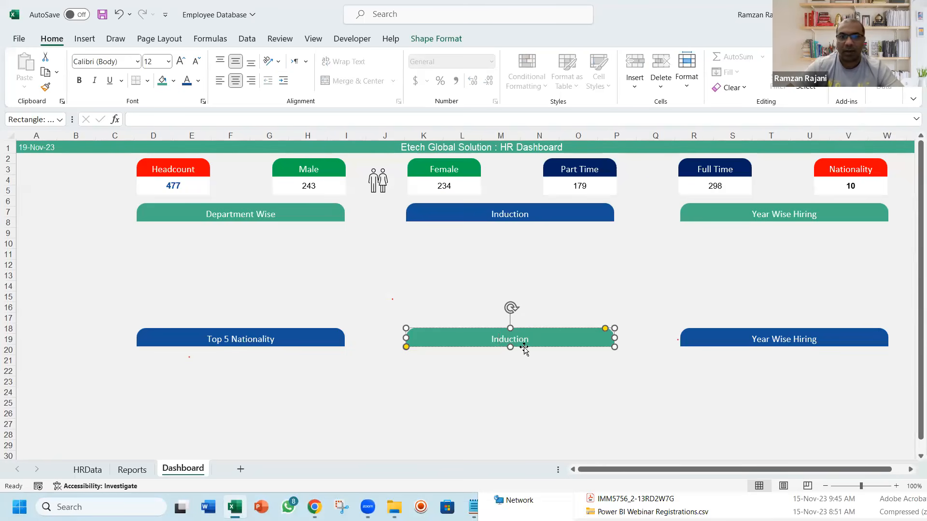
double_click(517, 341)
text(g)
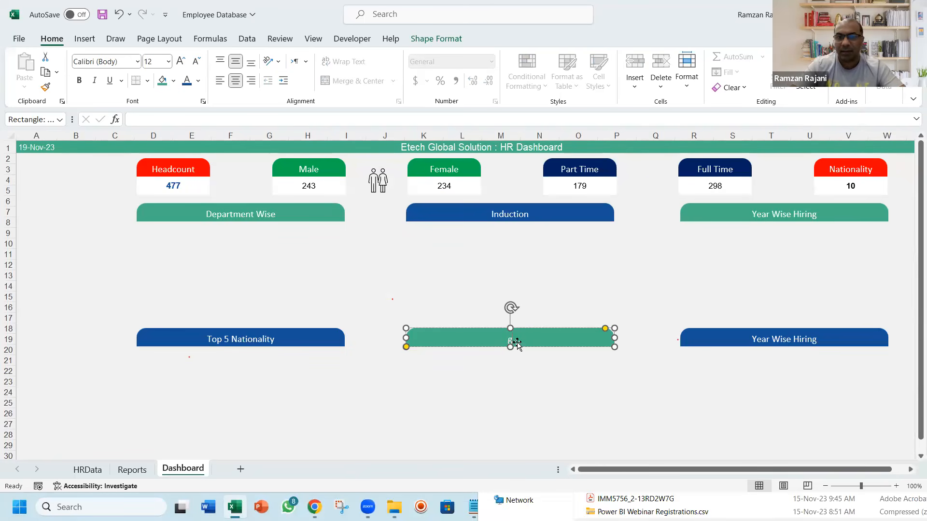
text(e Wis)
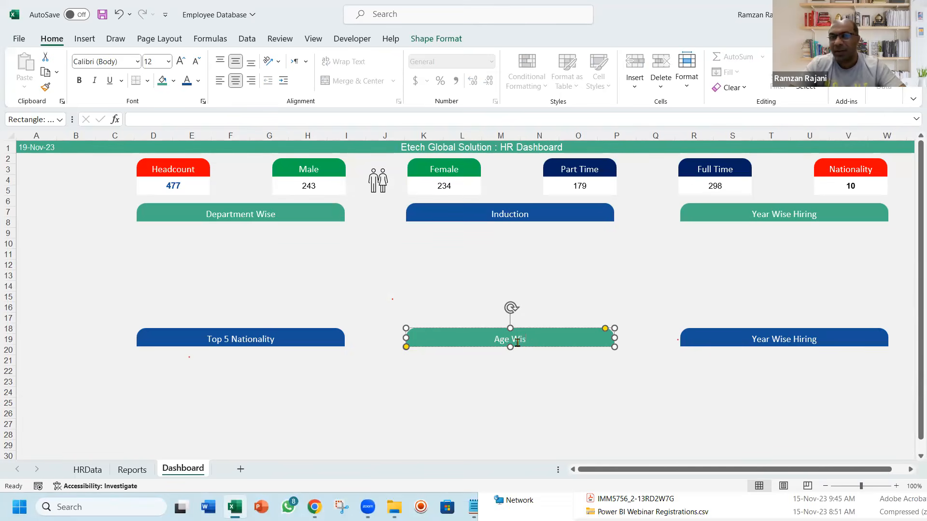
text(e)
click(736, 313)
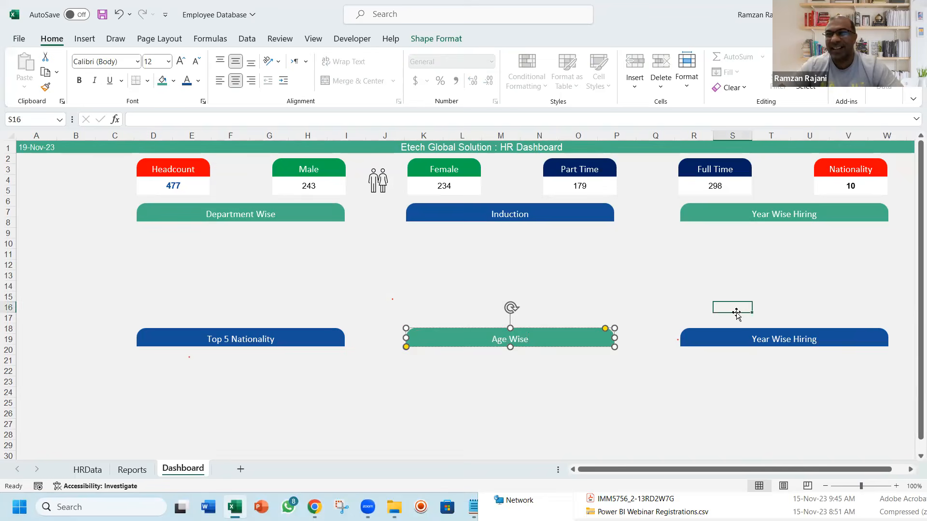
Replace the lower Year Wise Hiring header's label with a "?" placeholder and save the workbook
click(779, 342)
triple_click(779, 342)
key(BackSpace)
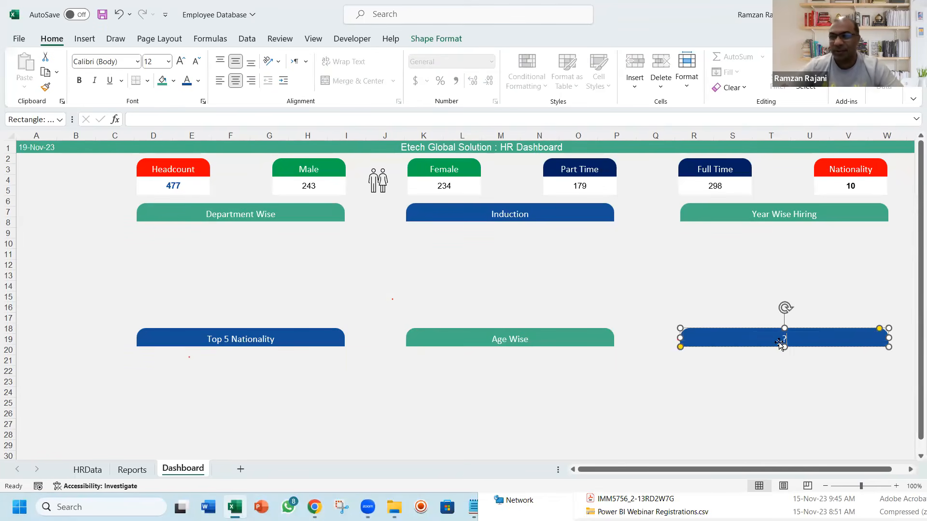
click(720, 295)
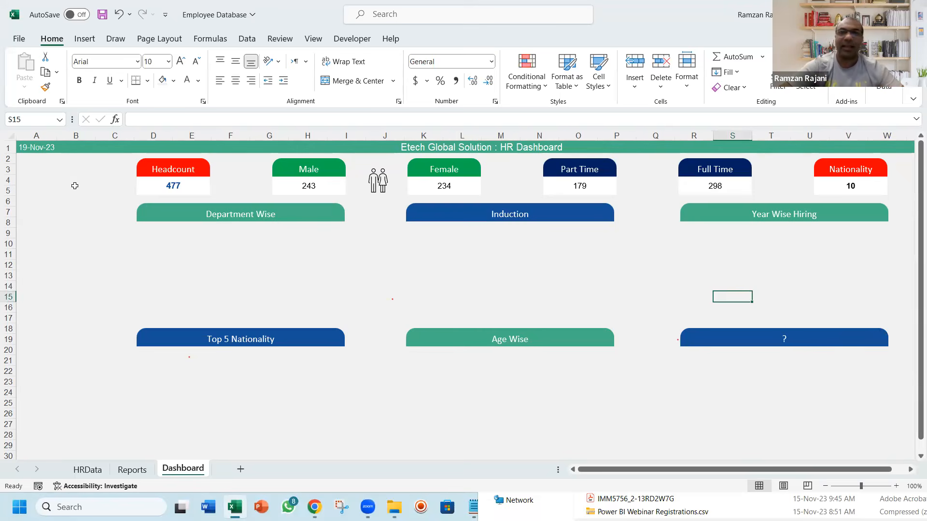
key(ctrl+s)
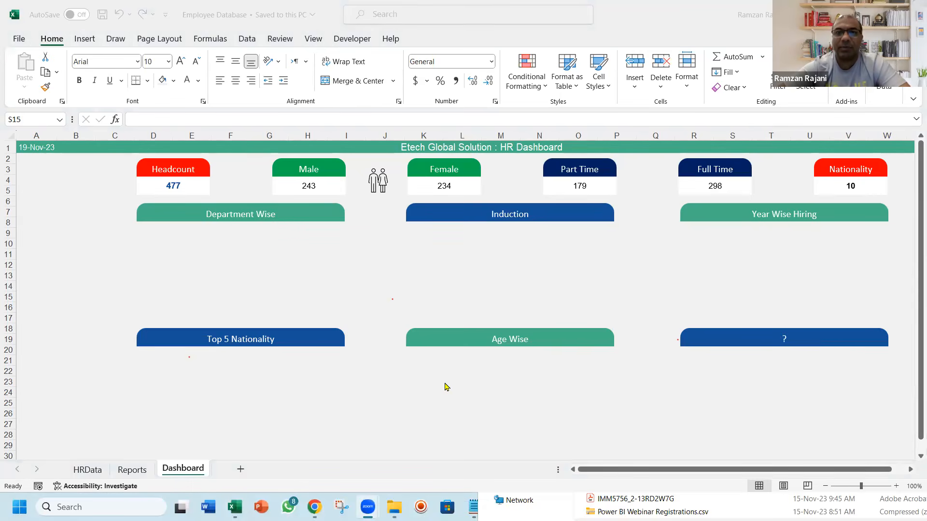
key(super+z)
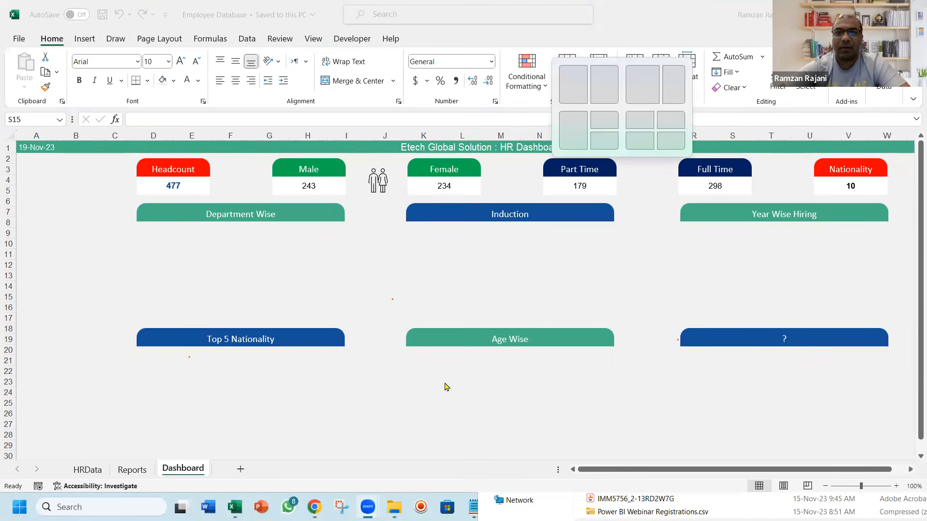
key(Escape)
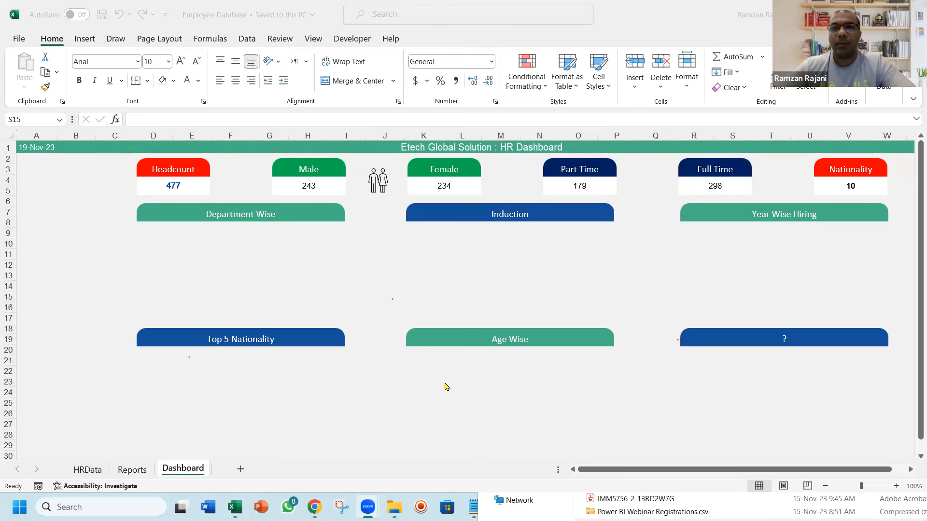
click(249, 258)
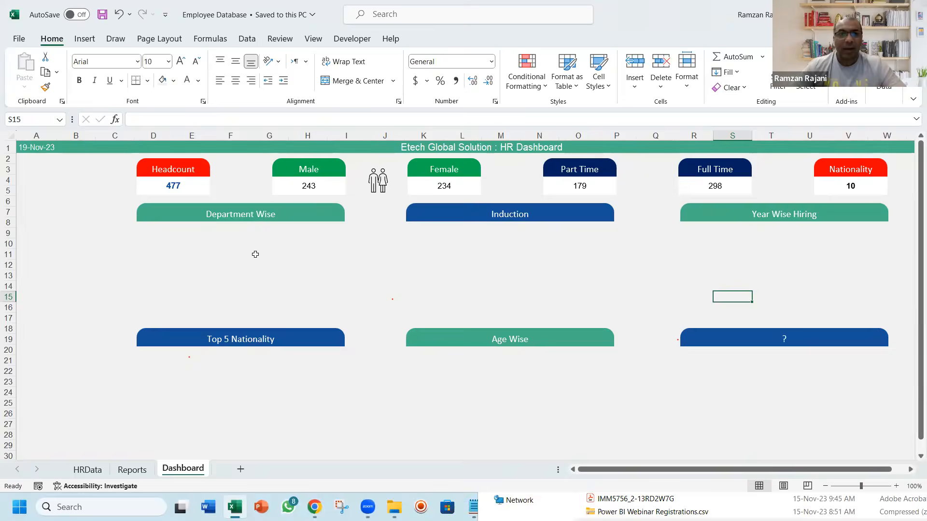
Insert a clustered column PivotChart from the Dept PivotTable on the Reports sheet and move it slightly up
key(ctrl+Page_Up)
click(190, 207)
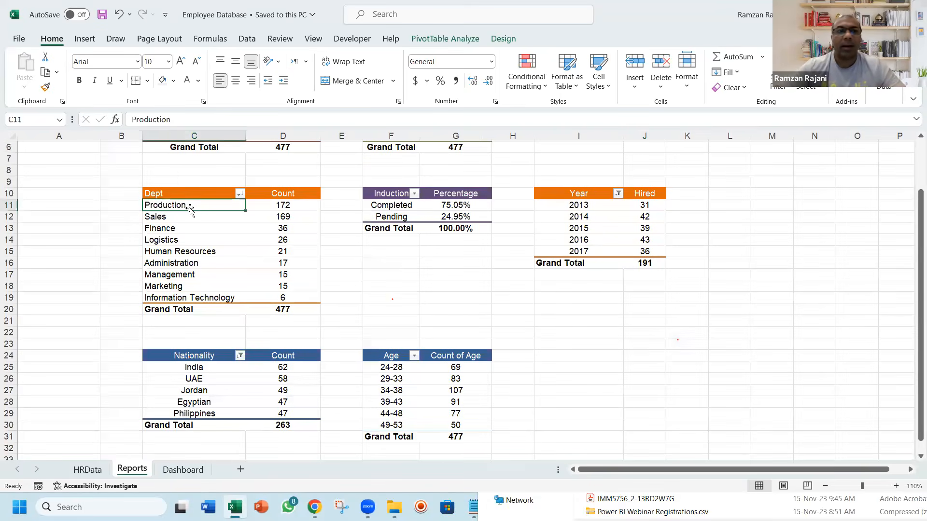
click(84, 40)
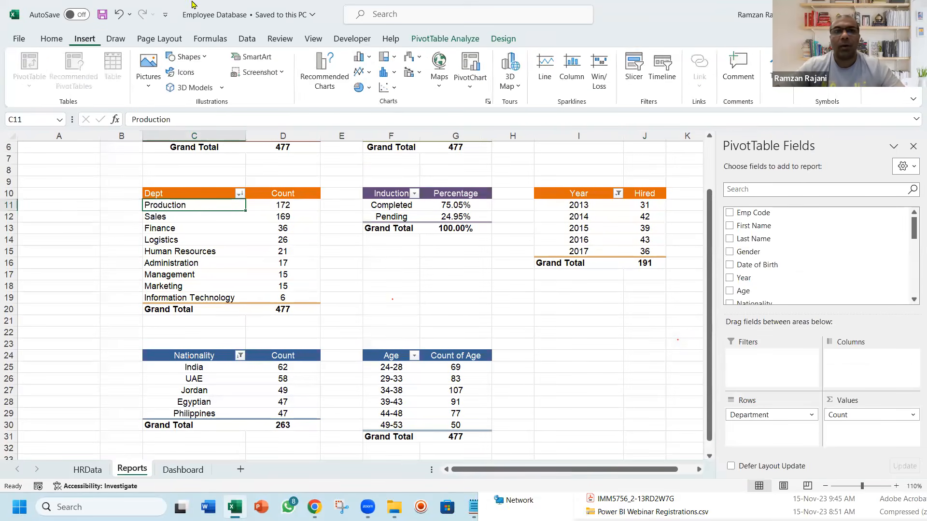
click(365, 57)
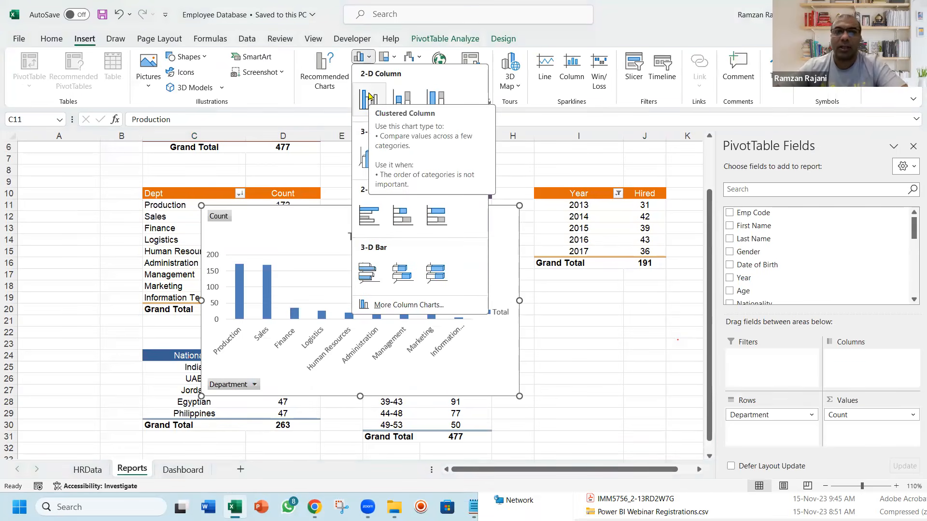
click(369, 96)
drag(416, 212, 429, 184)
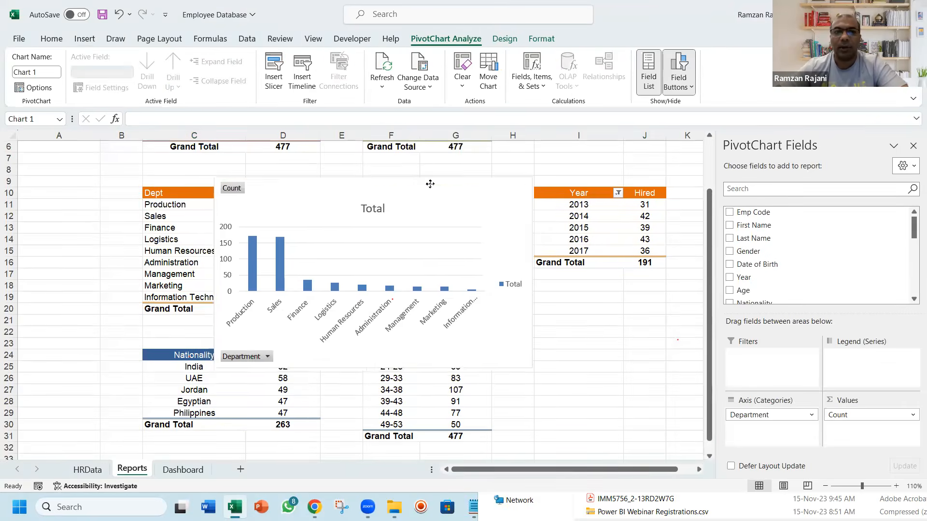
Delete the legend and the gridlines from the department column chart
click(501, 285)
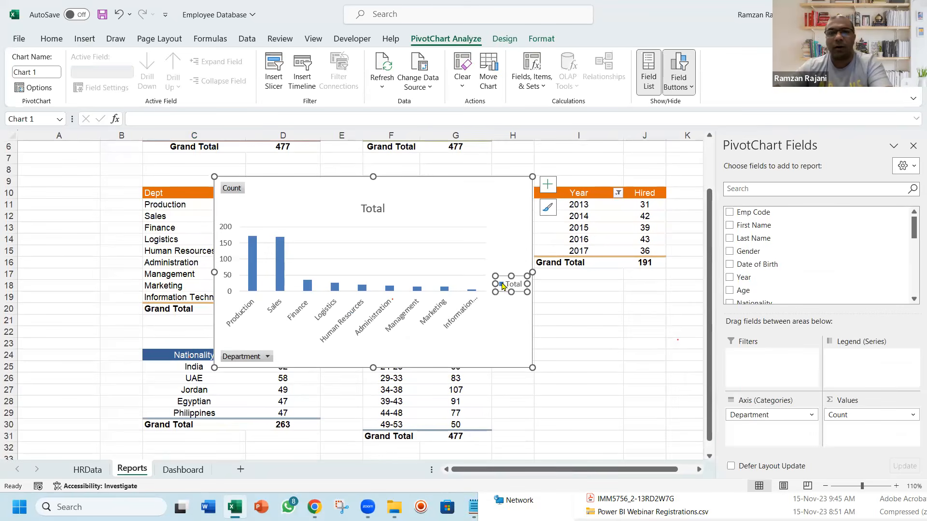
key(Delete)
click(472, 260)
key(Delete)
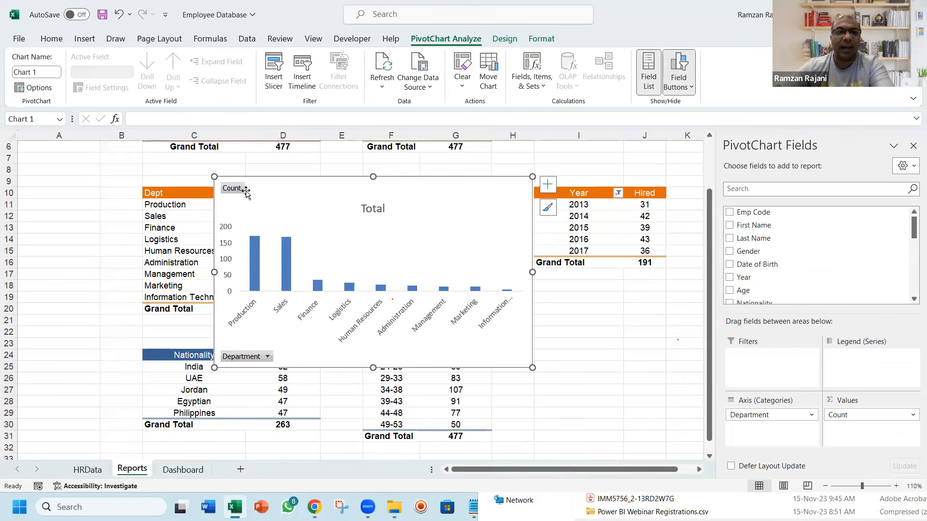
Hide all field buttons on the department column chart and delete its title and value axis
right_click(230, 192)
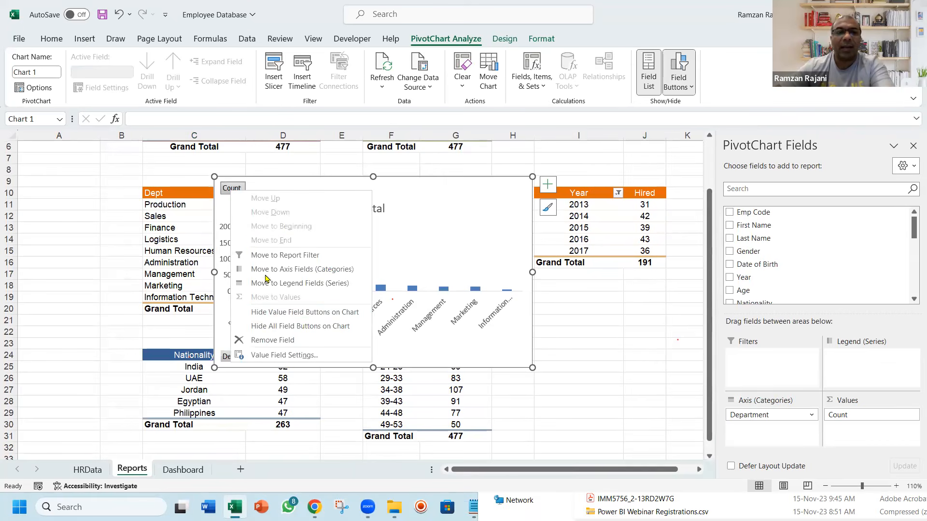
click(273, 325)
click(364, 193)
key(Delete)
click(229, 225)
key(Delete)
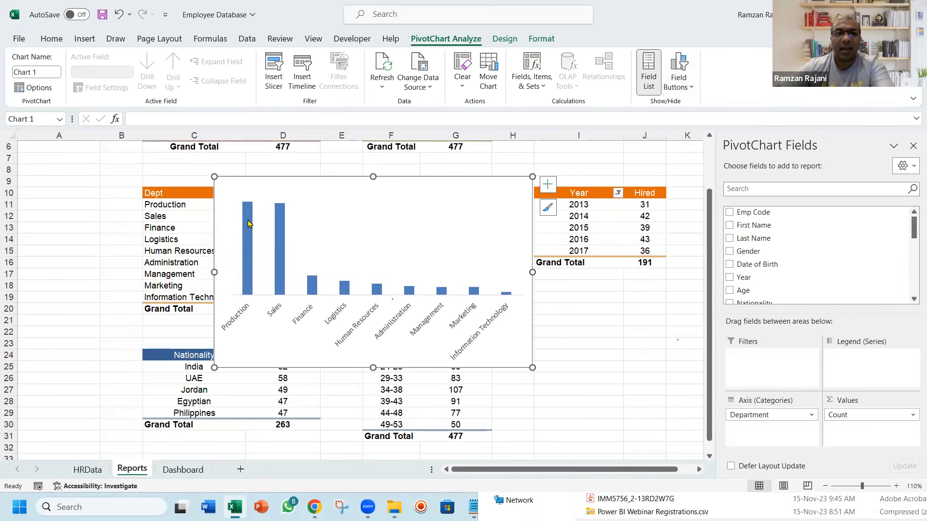
Add data labels to the columns of the department chart
right_click(249, 222)
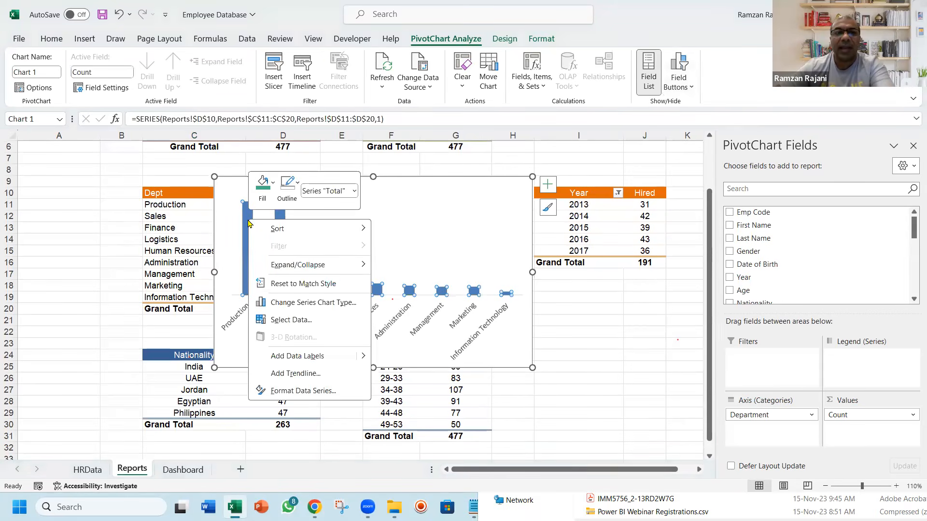
click(296, 356)
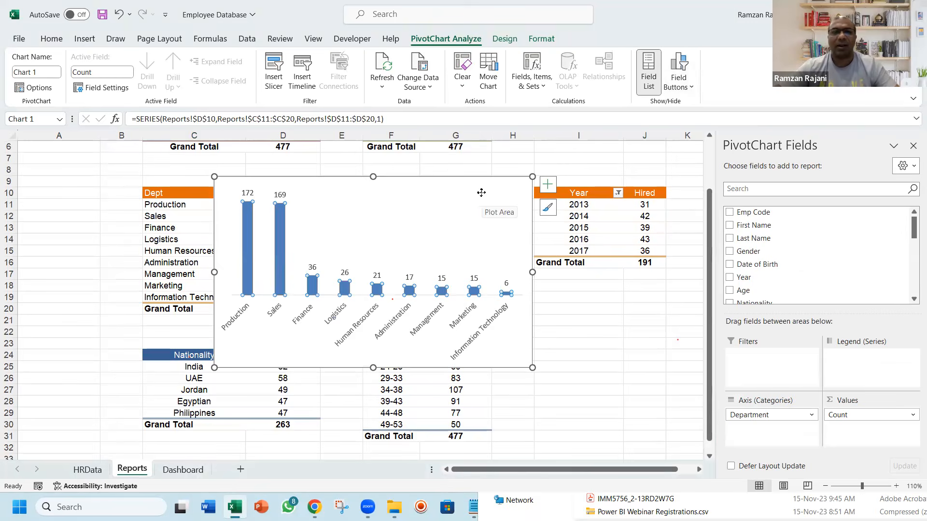
key(Escape)
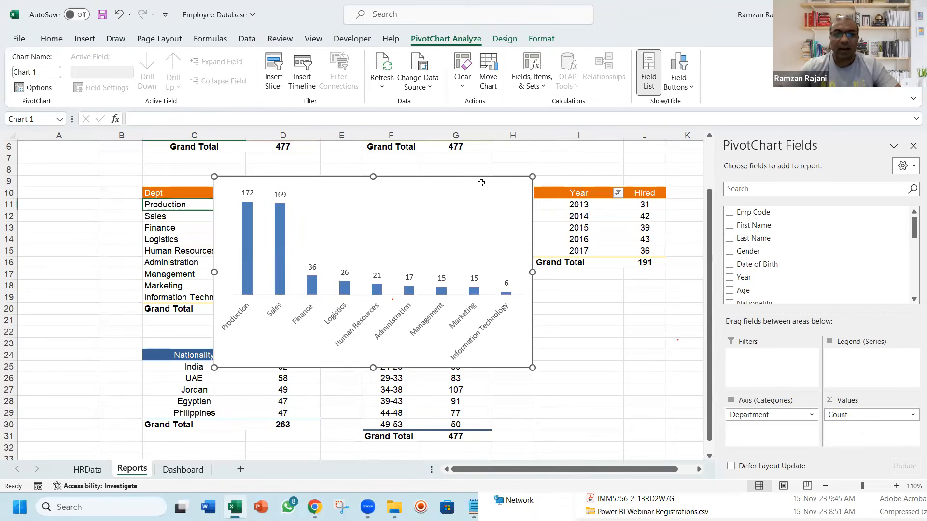
Move the department chart from the Reports sheet to the Dashboard sheet and close the PivotChart field list
key(Delete)
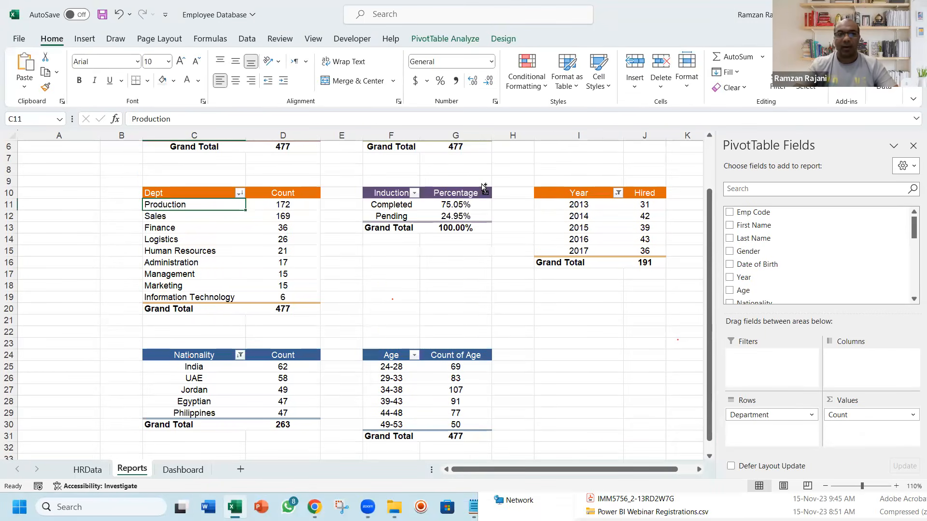
key(ctrl+Page_Down)
key(ctrl+v)
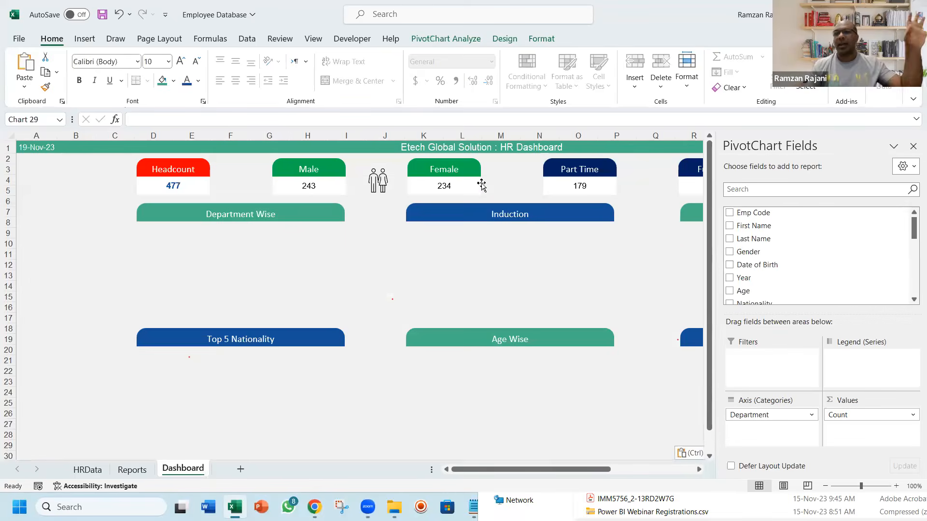
click(912, 146)
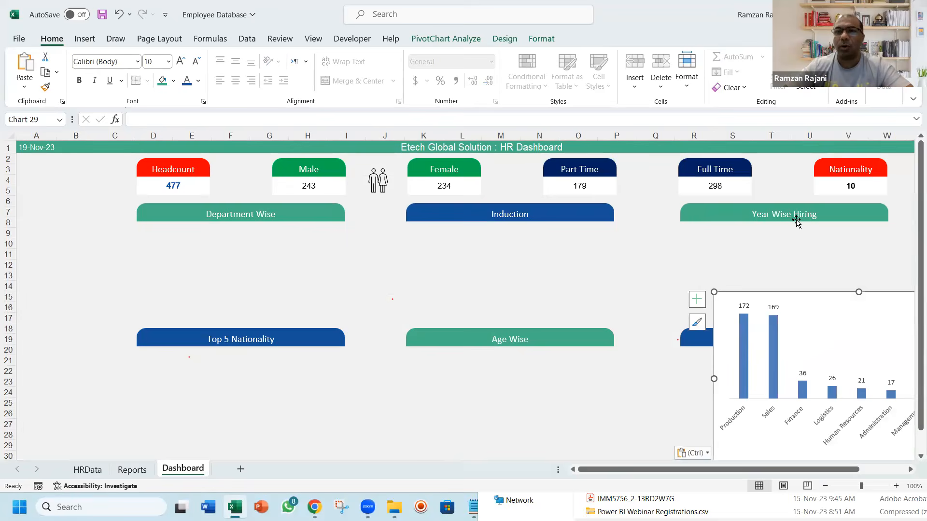
Place the department chart under the Department Wise header and resize it to fit above the Top 5 Nationality header
drag(722, 289, 147, 223)
drag(428, 309, 343, 286)
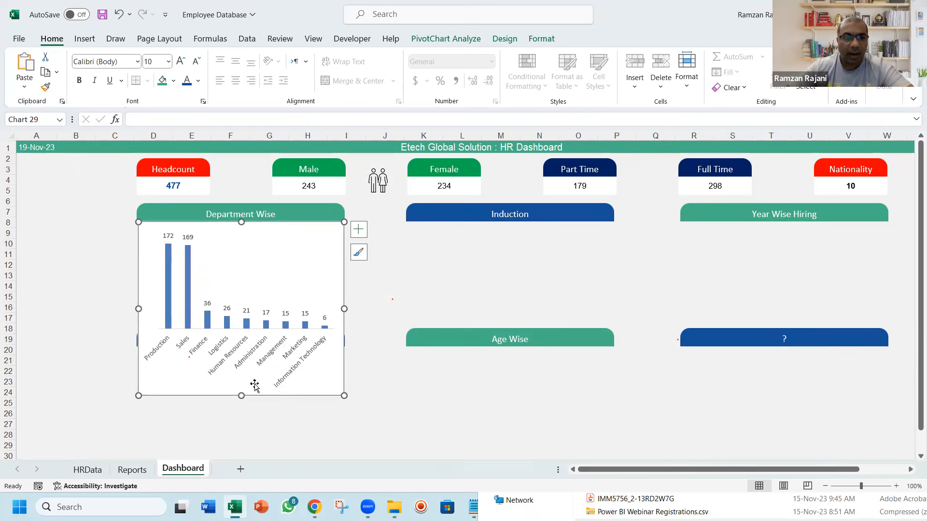
drag(242, 396, 243, 320)
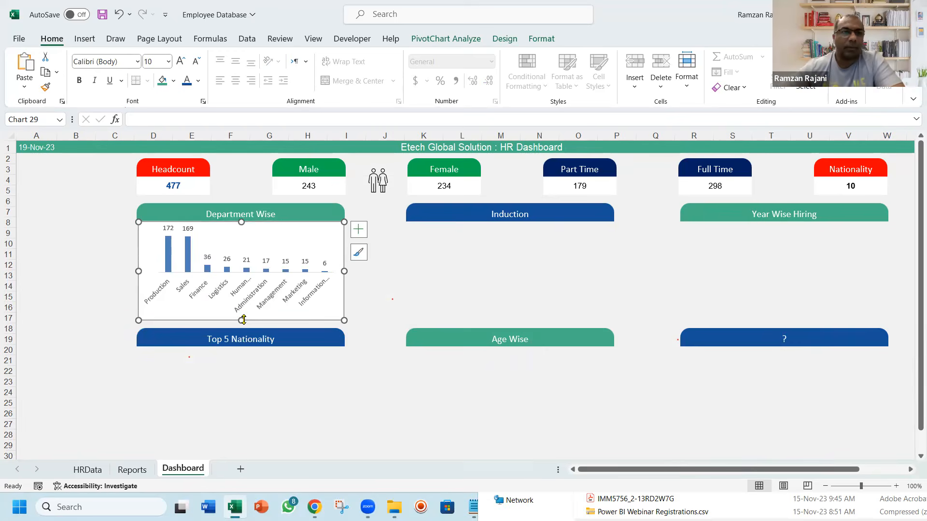
Fill the department chart's columns with the recently used teal green of the Department Wise header
click(188, 266)
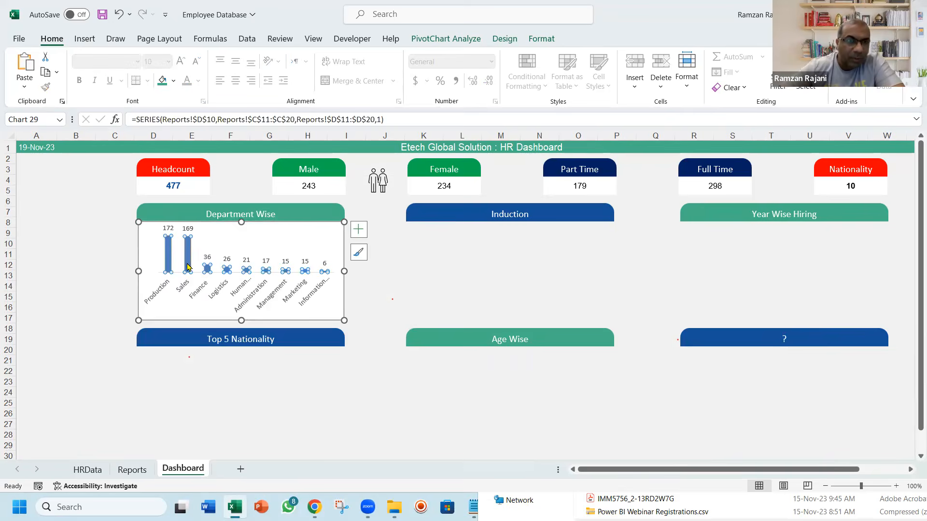
click(173, 81)
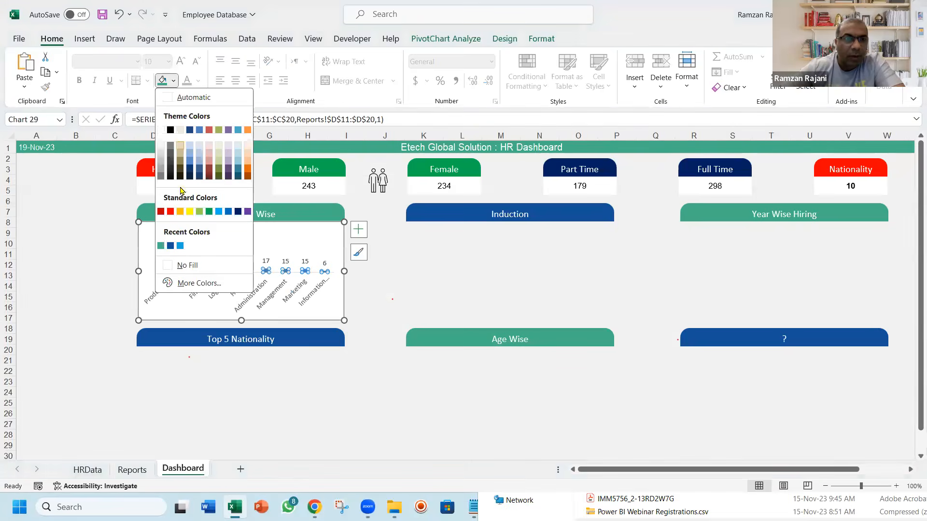
click(160, 246)
click(90, 243)
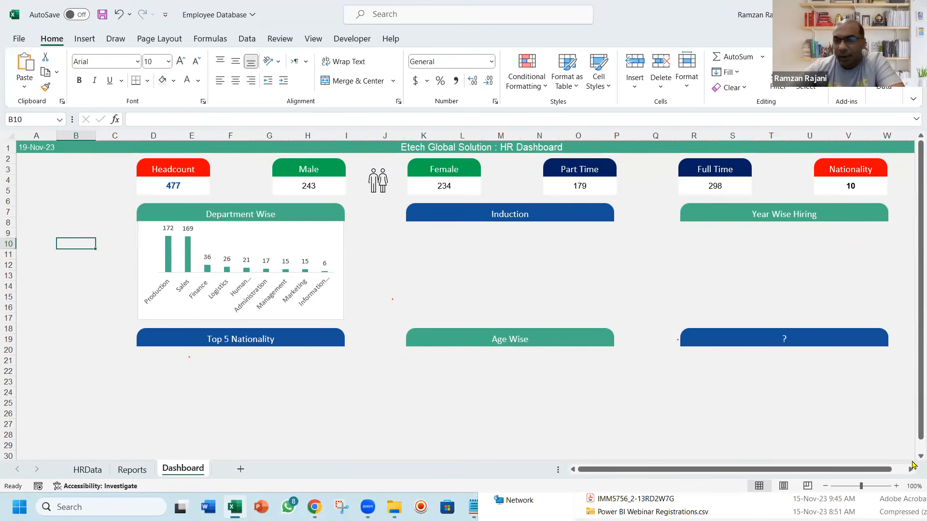
Nudge the department chart slightly left to line its left edge up with the Department Wise header
click(896, 486)
click(896, 486)
click(896, 486)
click(897, 486)
click(897, 485)
click(896, 486)
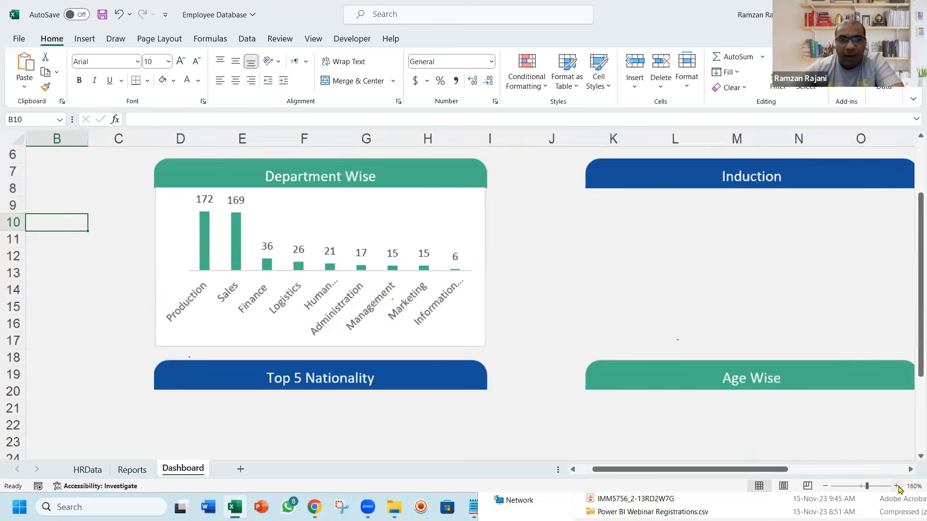
click(897, 486)
click(896, 486)
click(896, 486)
click(896, 486)
click(633, 224)
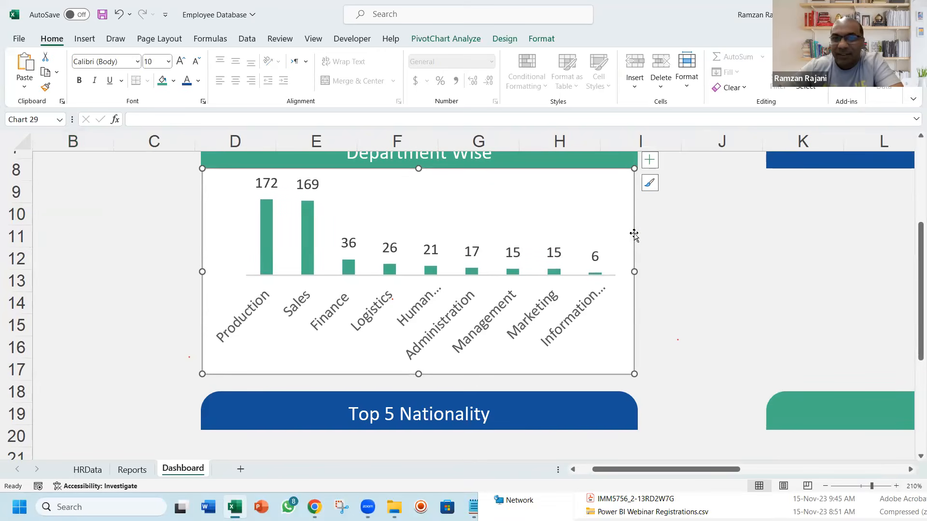
drag(635, 273, 634, 272)
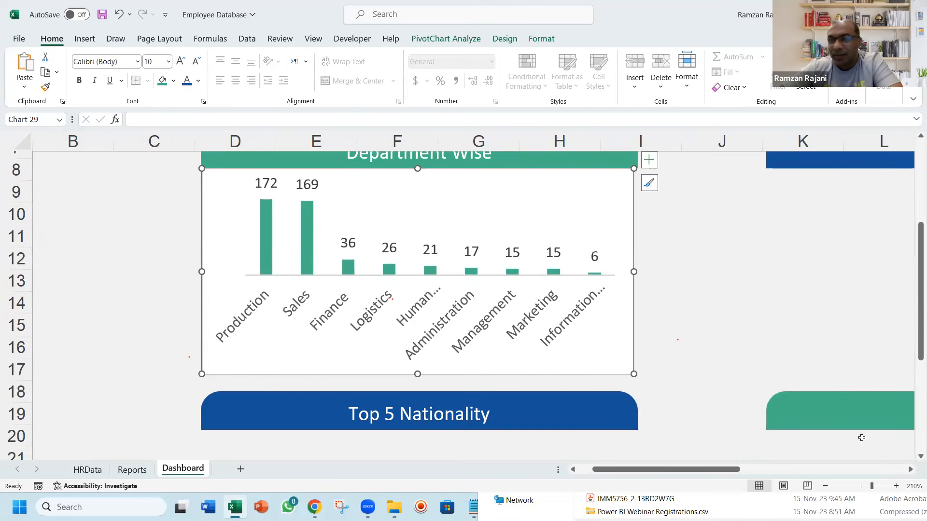
Stretch the department chart's right edge to the end of the Department Wise header and set the sheet zoom to 100%
click(826, 486)
click(825, 486)
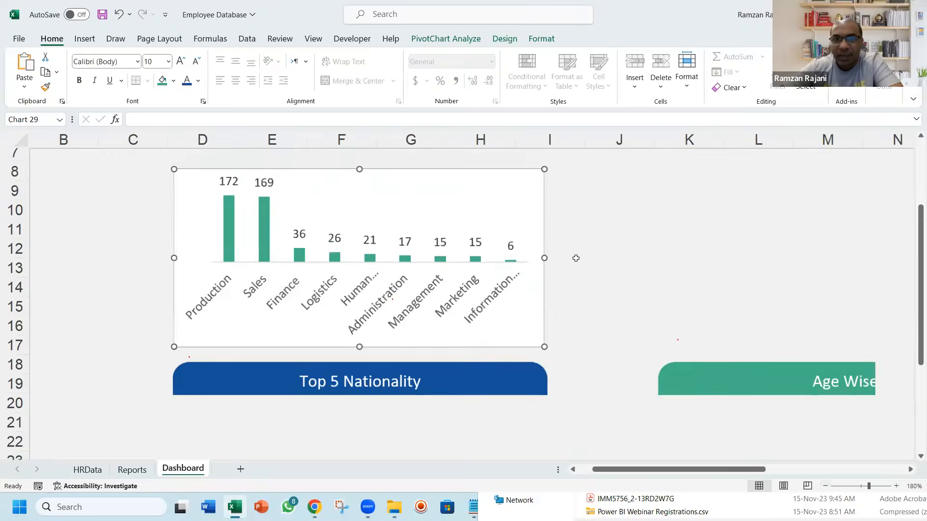
click(825, 486)
drag(545, 268, 548, 266)
click(599, 248)
click(913, 486)
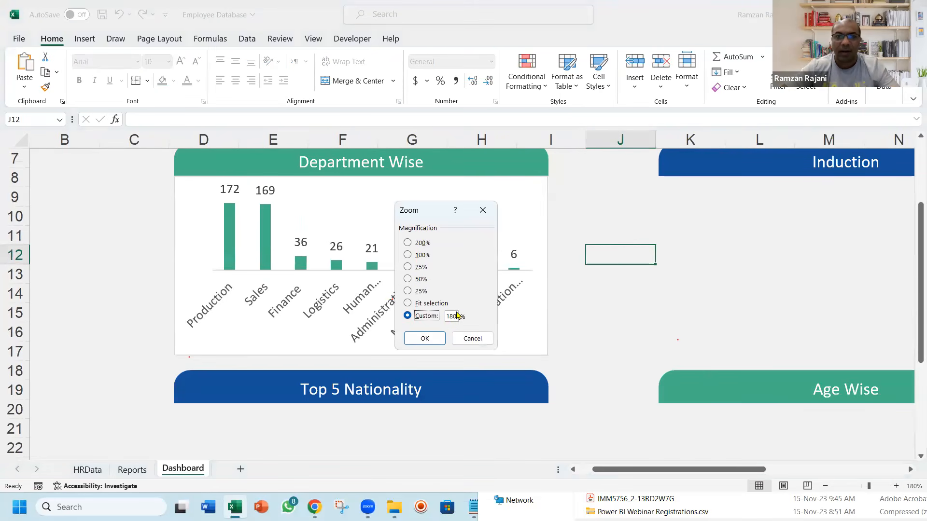
click(455, 316)
text(0)
key(Return)
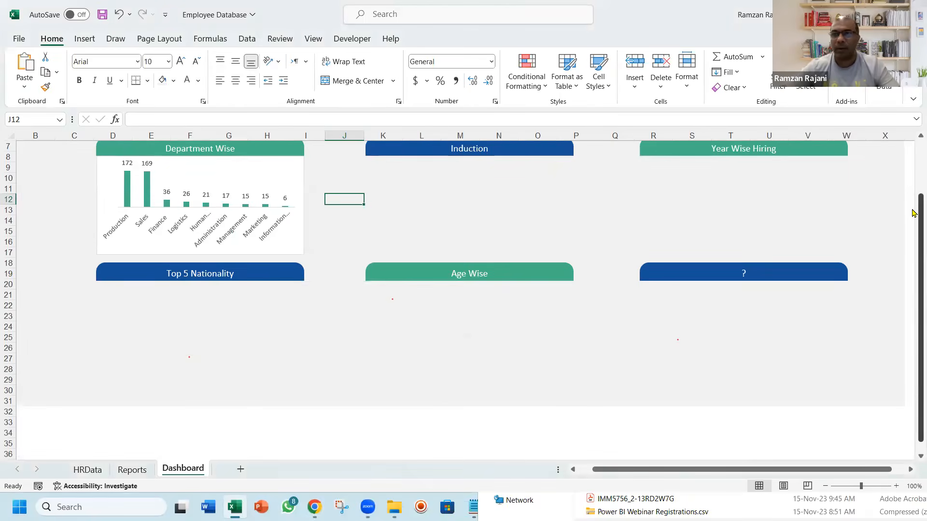
drag(917, 225, 917, 132)
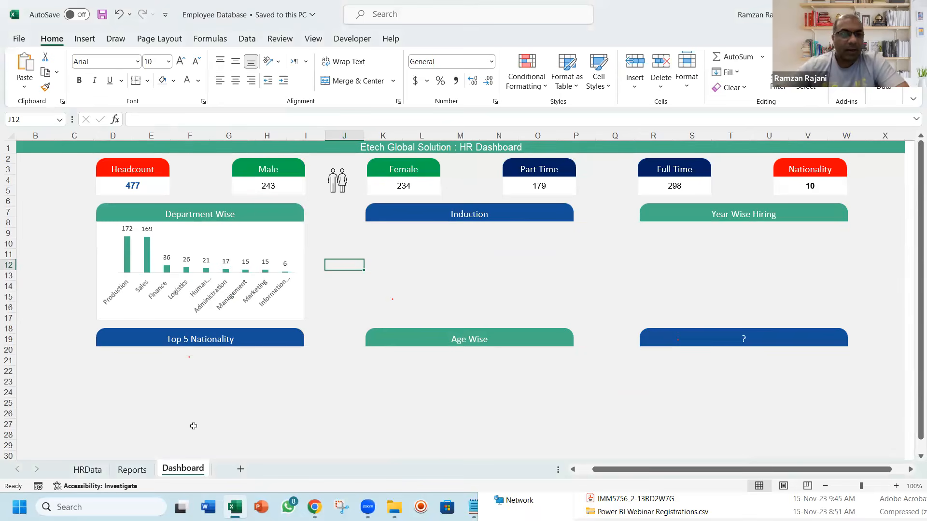
Insert a 3-D pie PivotChart from the Induction PivotTable on the Reports sheet and move it slightly up and right
key(ctrl+Page_Up)
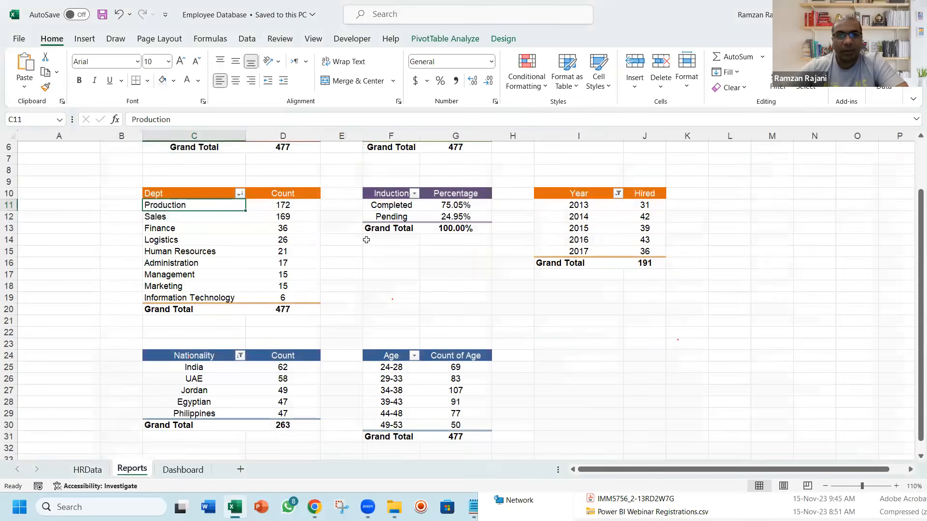
click(392, 208)
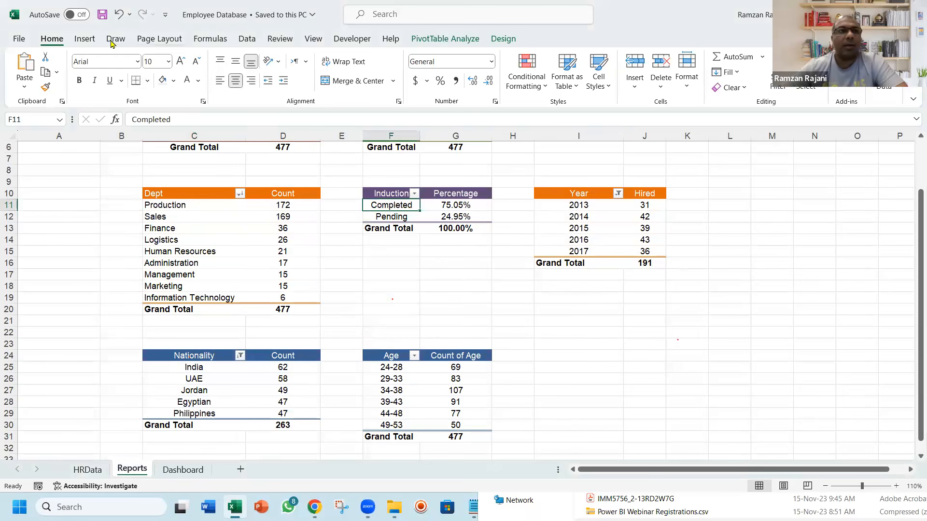
click(85, 39)
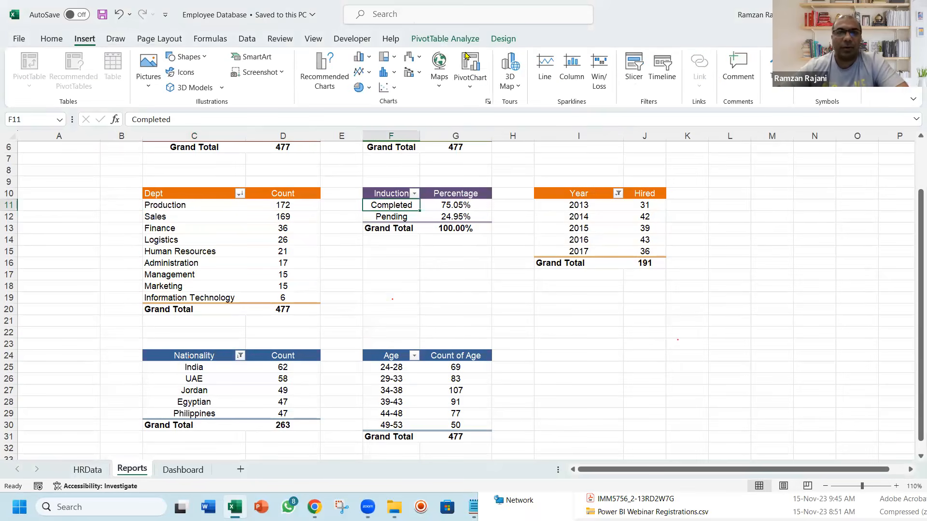
click(363, 88)
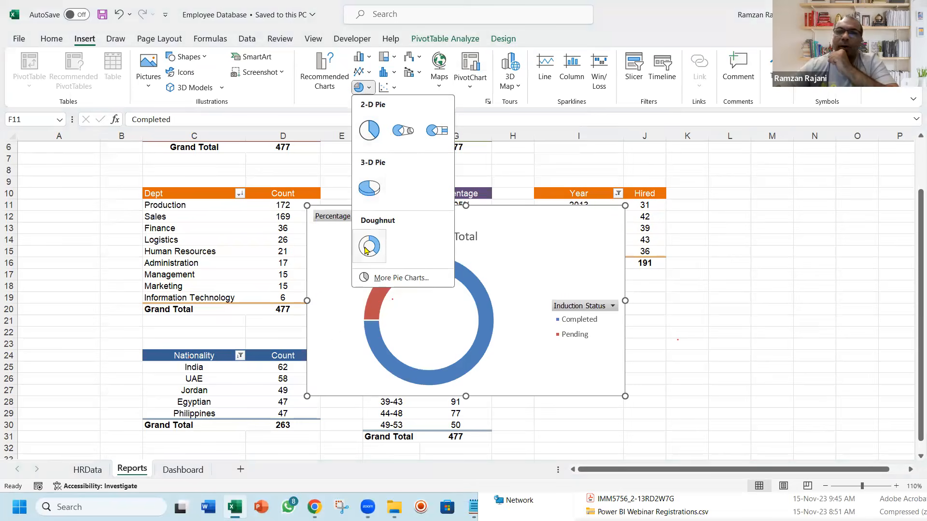
click(369, 188)
drag(523, 218, 548, 196)
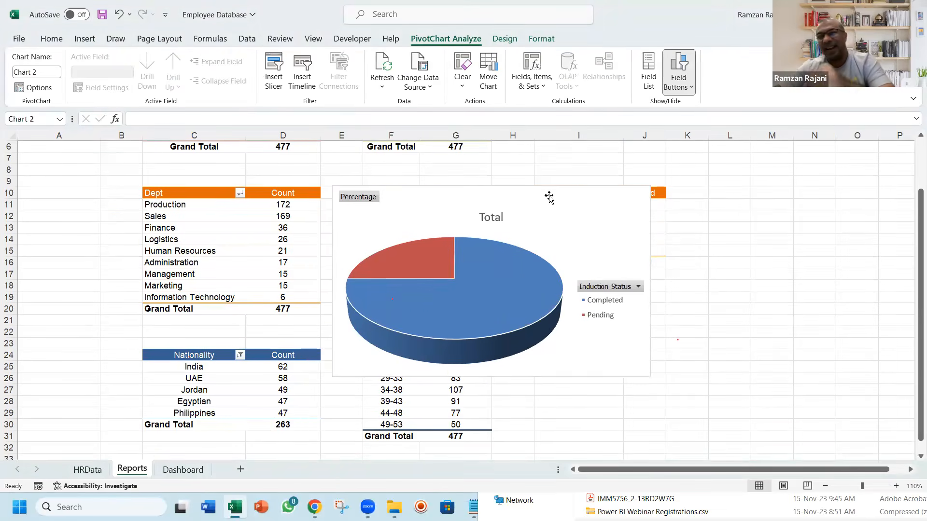
Delete the legend and title from the induction pie chart and hide all its field buttons
click(611, 303)
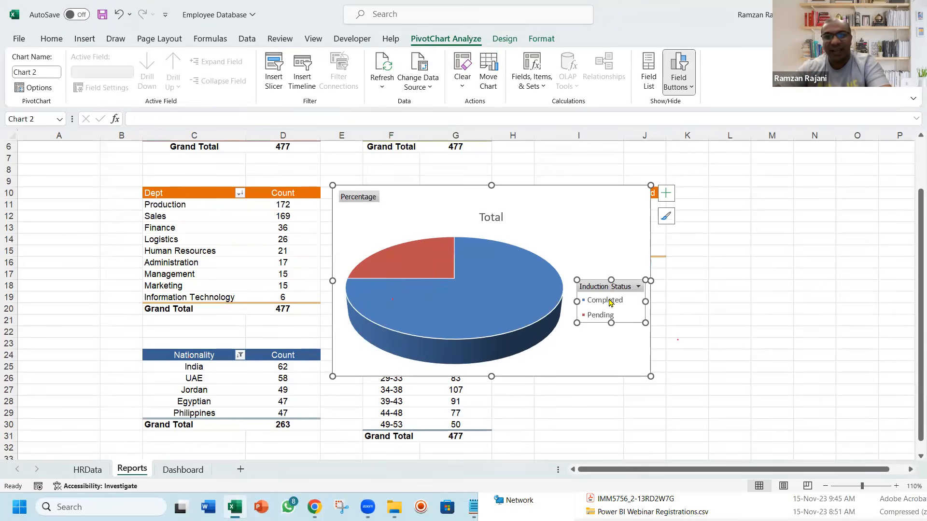
key(Delete)
click(495, 218)
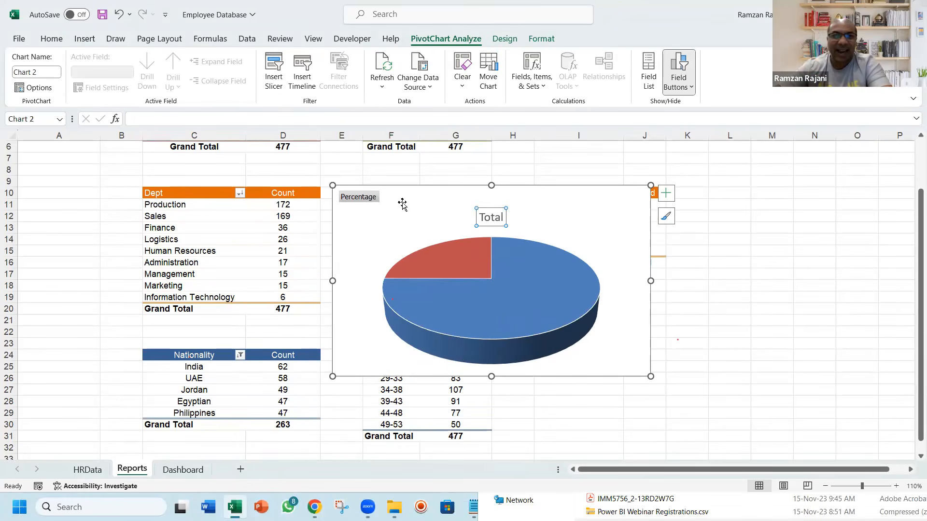
key(Delete)
right_click(363, 199)
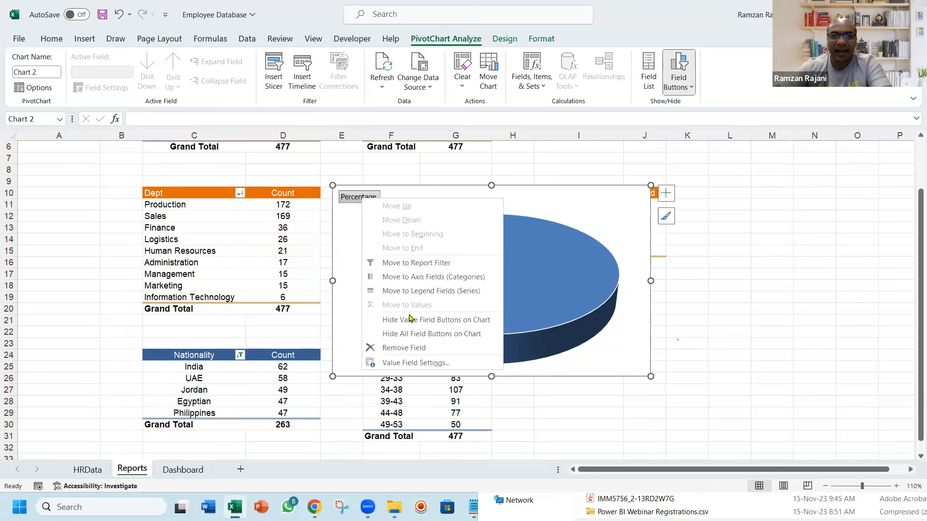
click(413, 334)
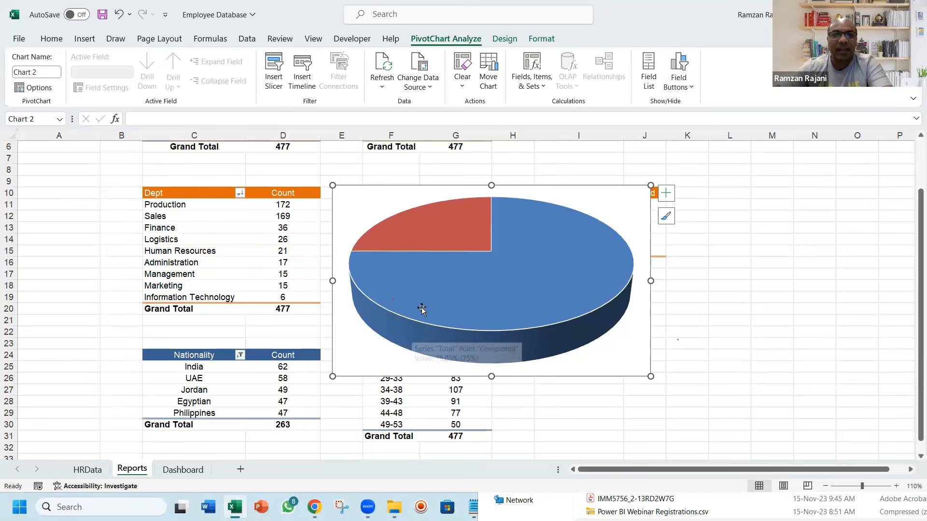
Add data labels to the induction pie chart and format them in white, bold, 10-point text
right_click(452, 228)
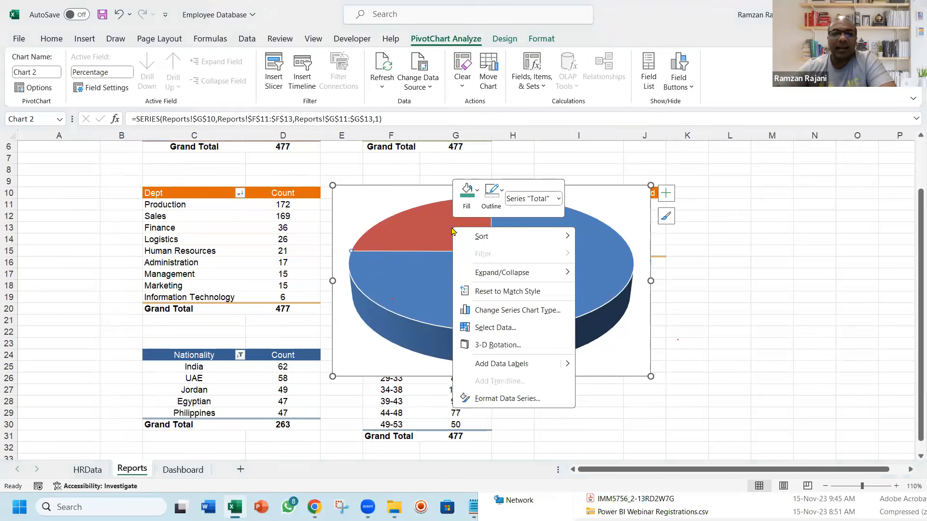
click(501, 364)
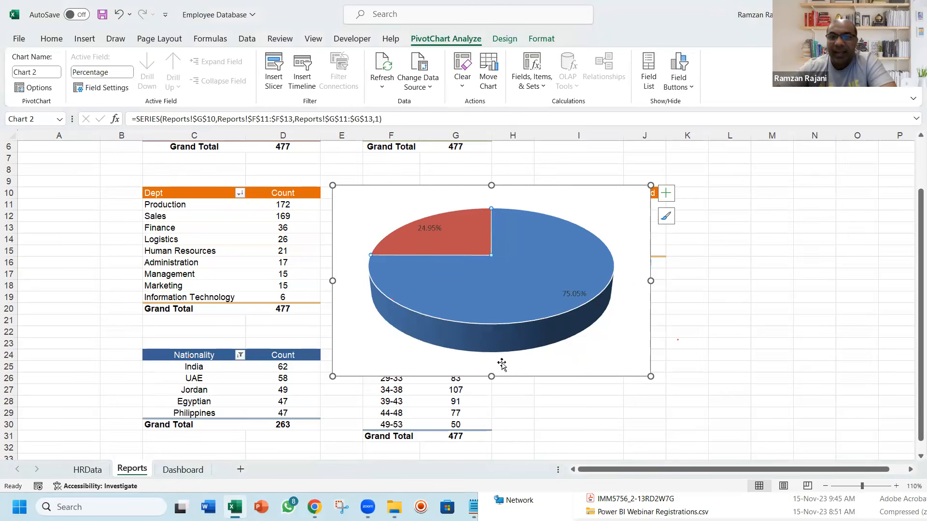
click(574, 295)
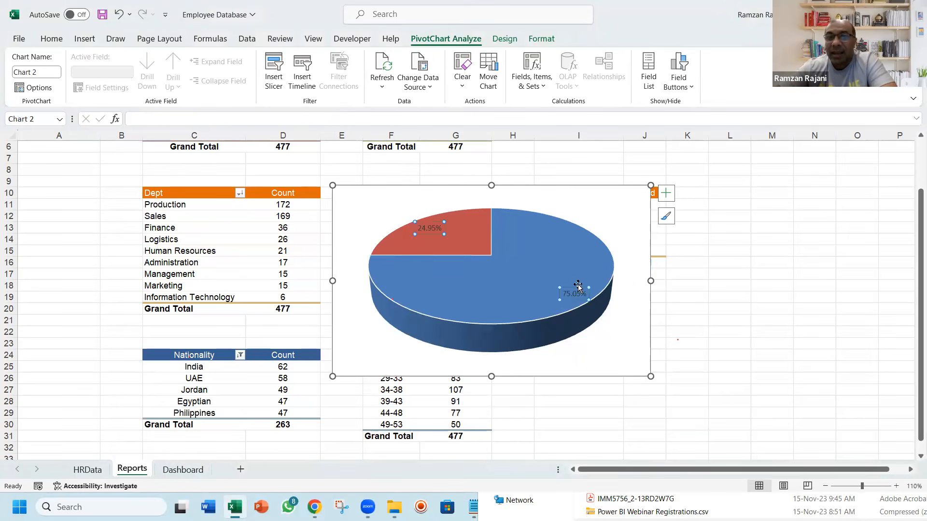
click(52, 40)
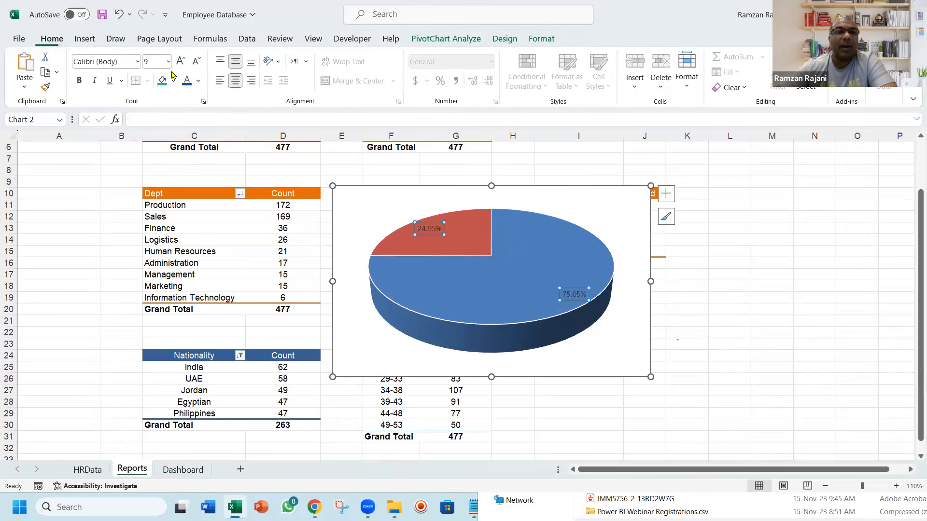
click(198, 82)
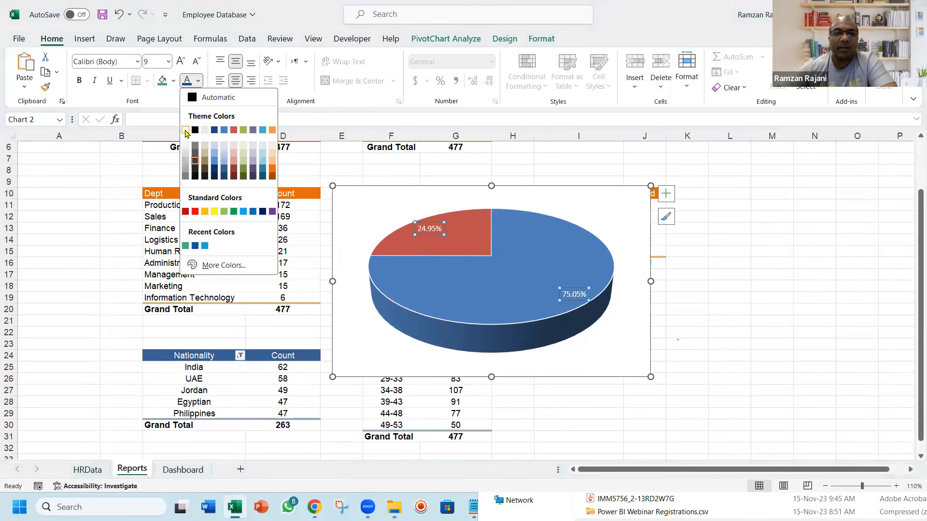
click(188, 132)
click(181, 61)
key(ctrl+b)
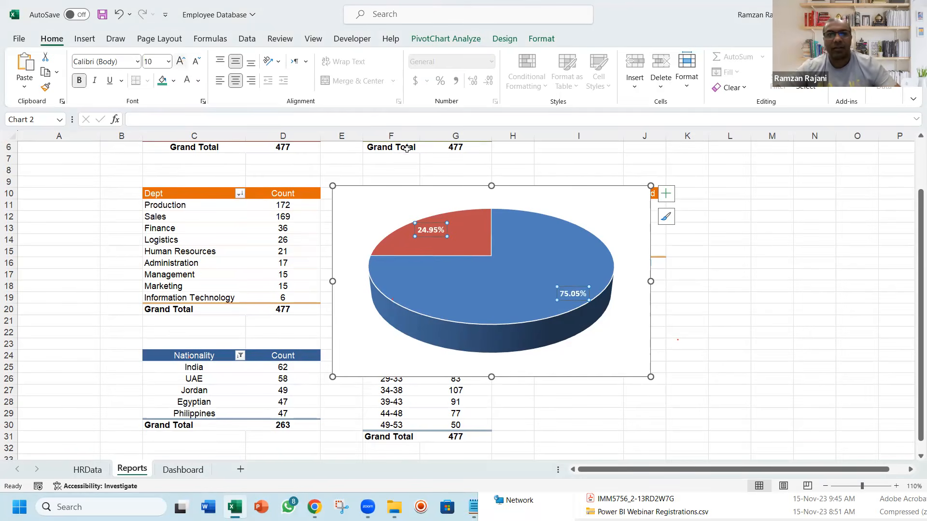
Shrink the induction pie chart and move it from the Reports sheet to the Dashboard, directly below the Induction header
drag(647, 375, 578, 338)
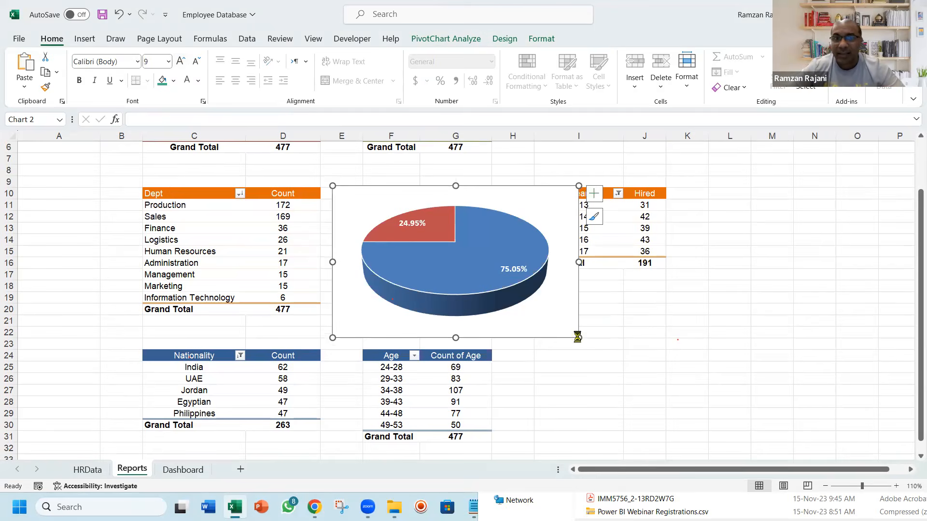
key(Delete)
key(ctrl+Page_Down)
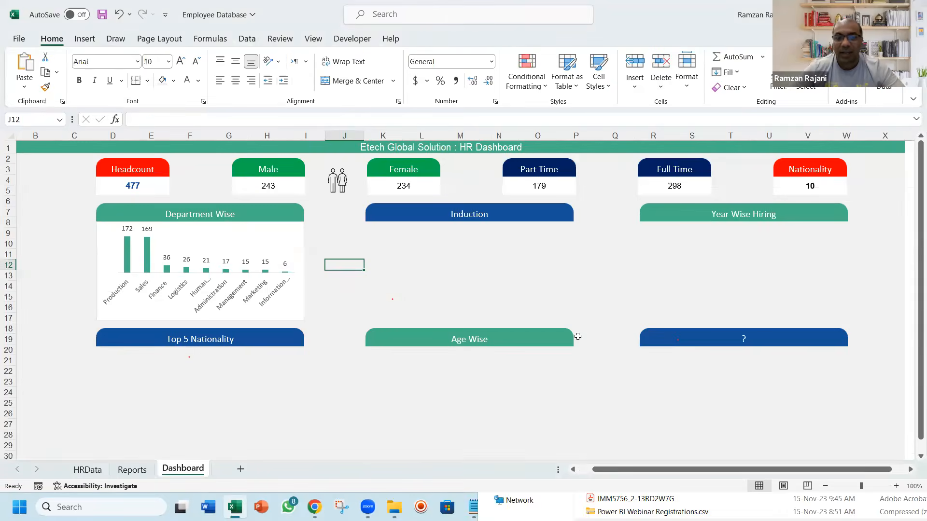
key(ctrl+v)
drag(369, 263, 411, 226)
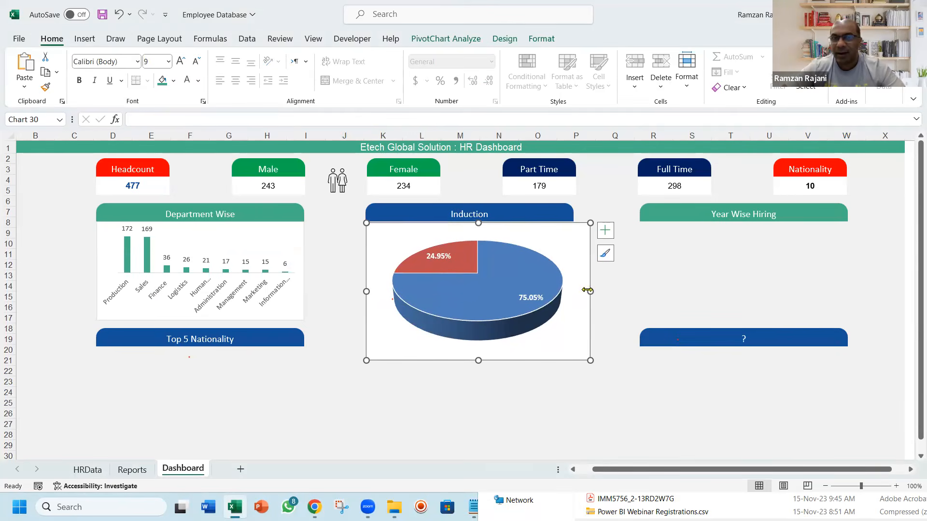
Fit the induction pie chart to the Induction header's width and shorten it to end just above the Age Wise header
drag(588, 290, 574, 292)
drag(468, 361, 456, 323)
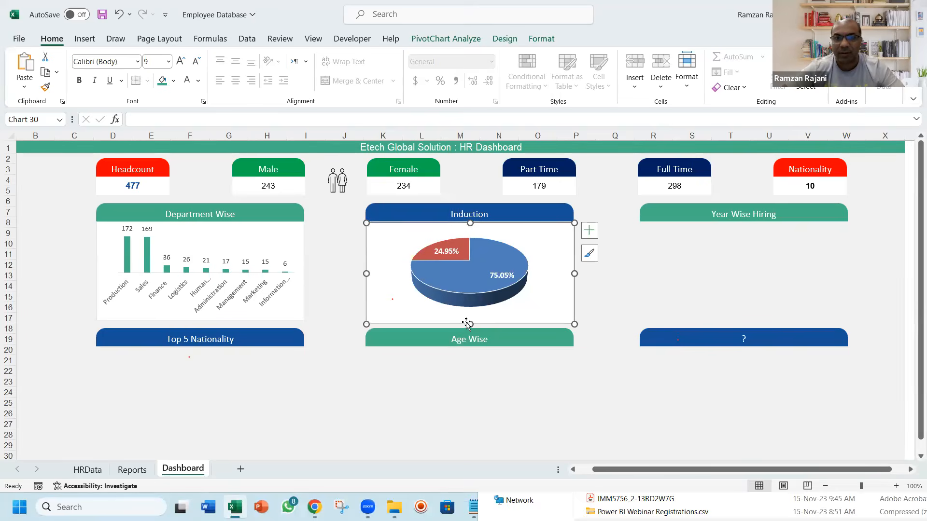
drag(468, 323, 467, 319)
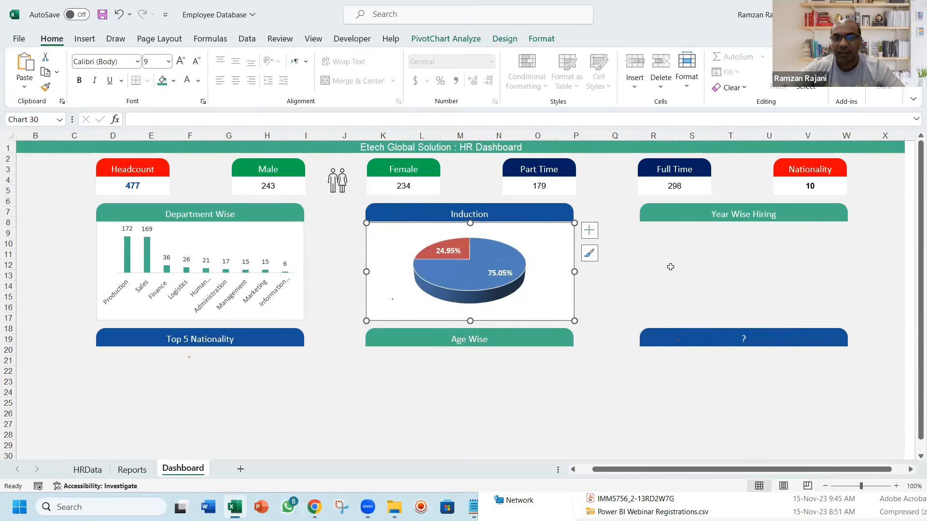
click(671, 267)
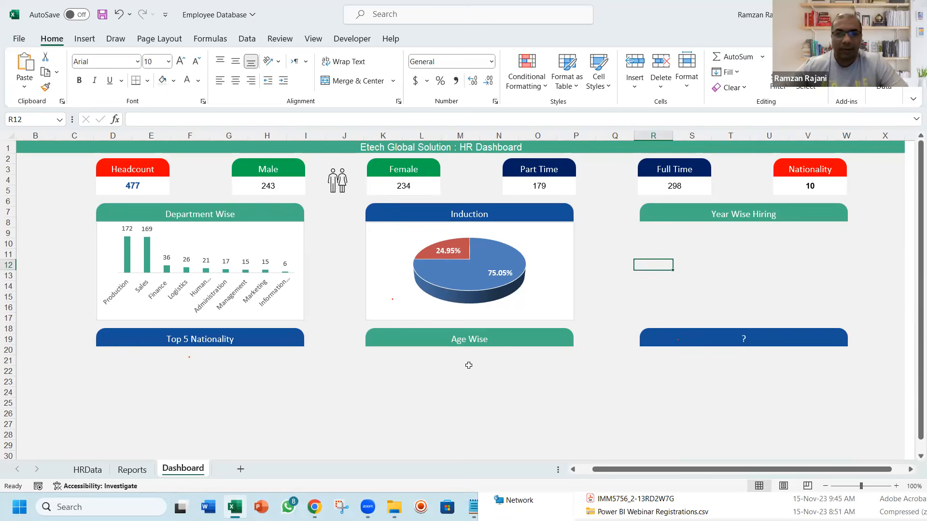
drag(869, 470, 855, 472)
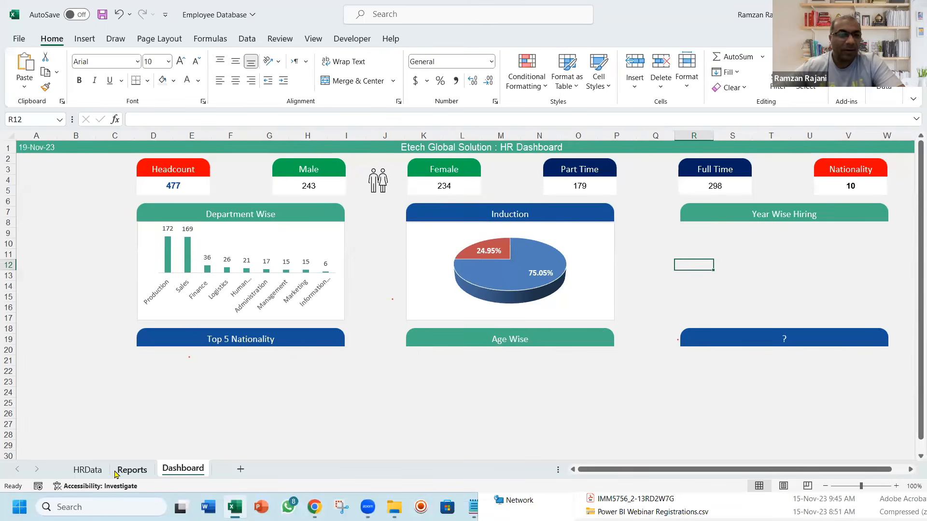
Insert a line PivotChart from the Year/Hired PivotTable on the Reports sheet and move it slightly up and right
click(131, 469)
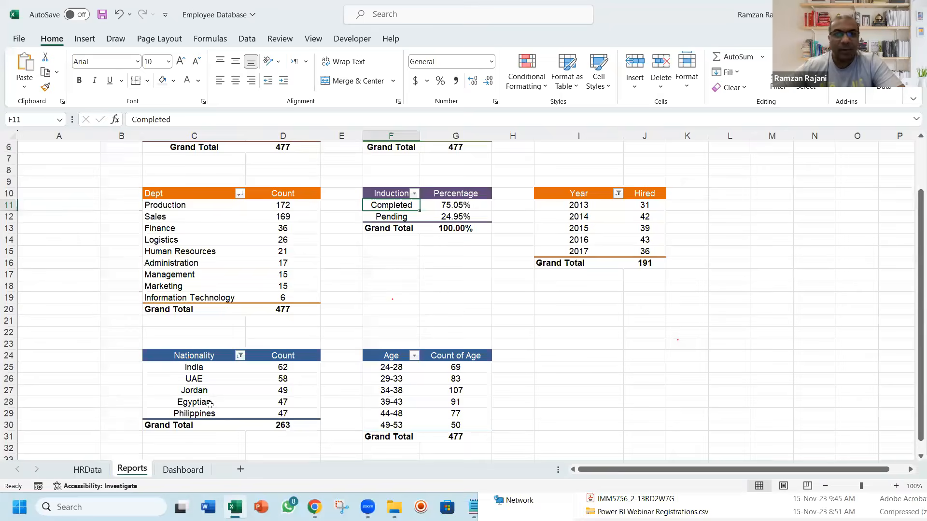
click(558, 205)
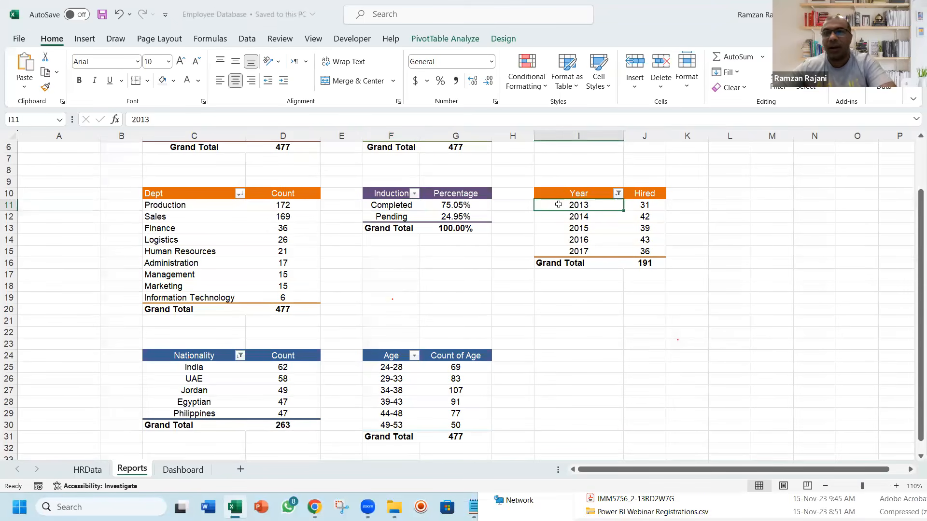
click(86, 40)
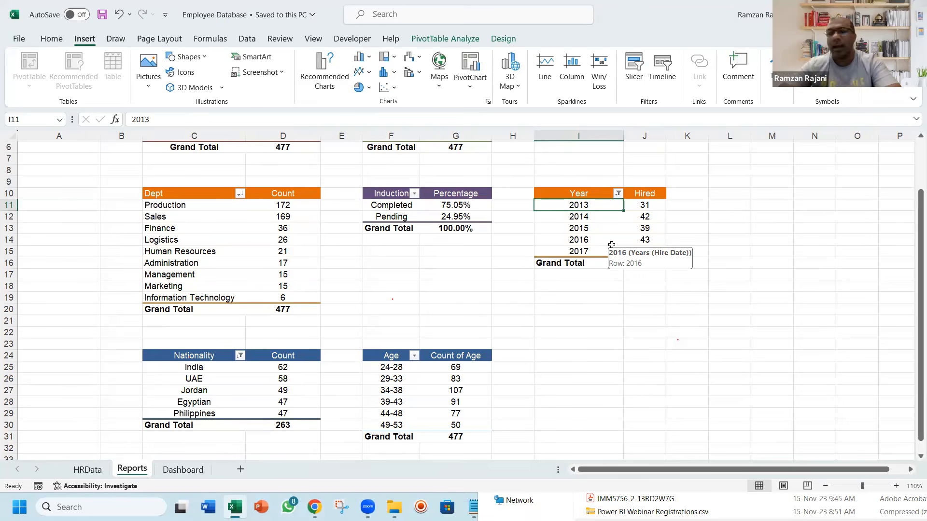
click(363, 72)
click(364, 112)
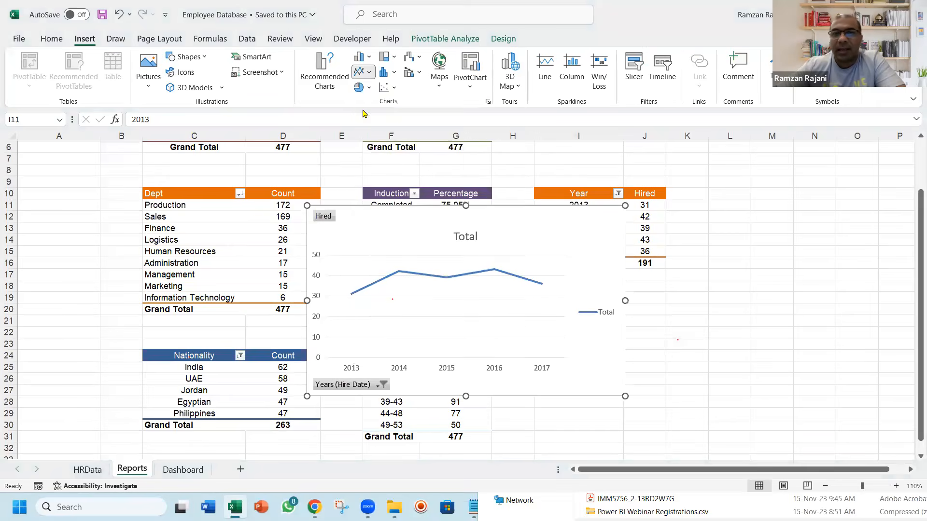
drag(553, 228, 581, 223)
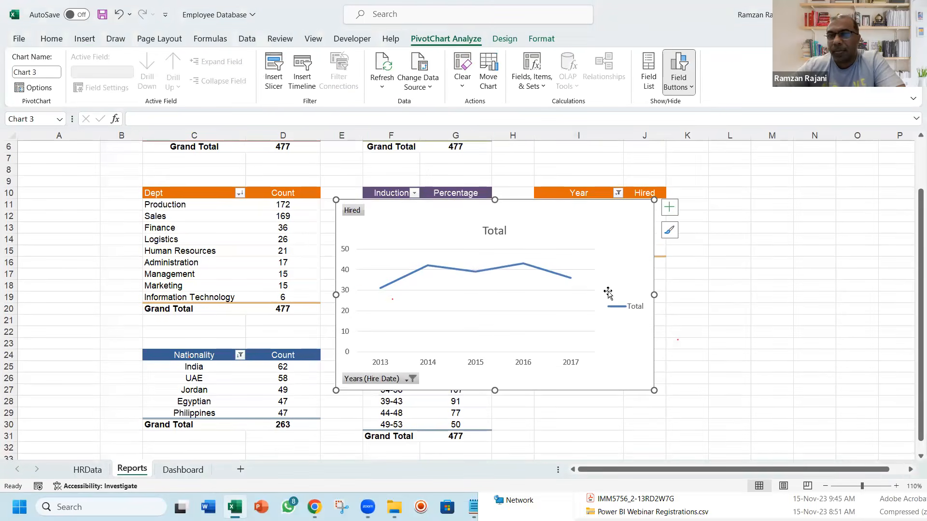
Delete the legend, horizontal gridlines and vertical axis from the hiring line chart
click(617, 303)
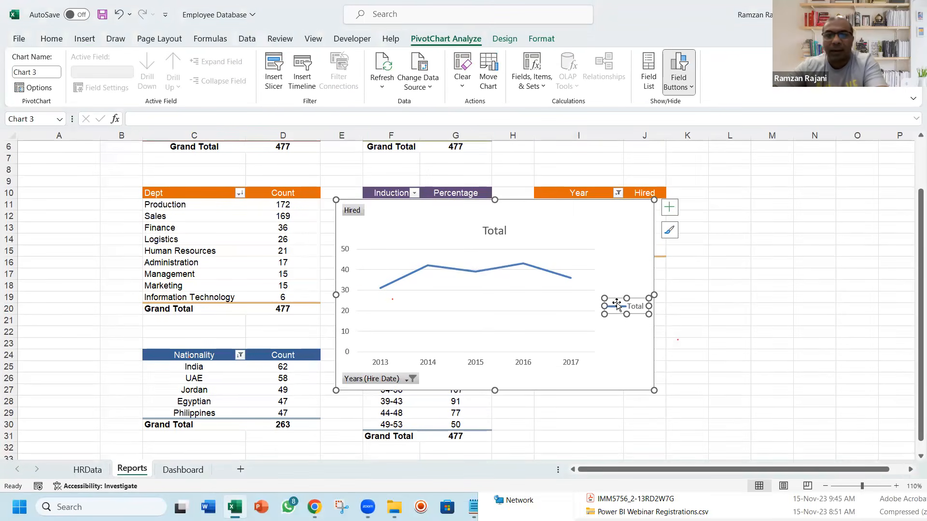
key(Delete)
click(570, 290)
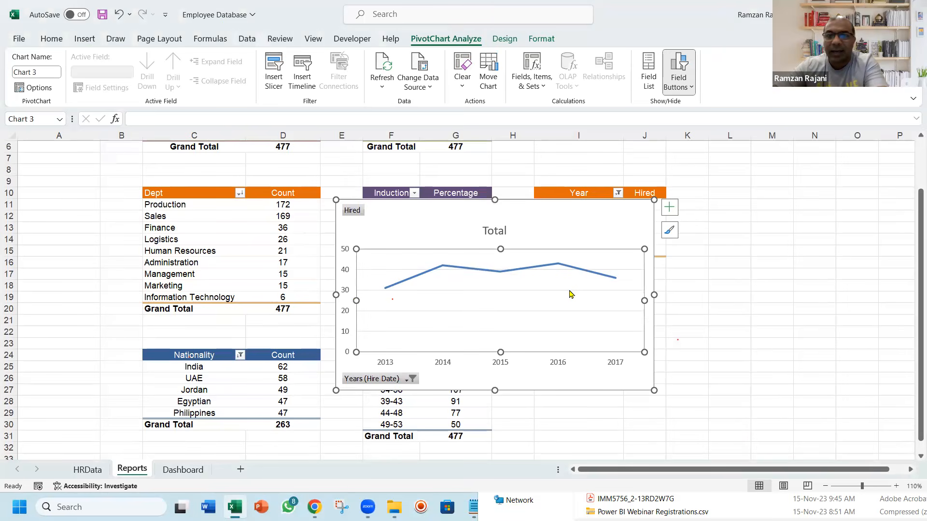
click(570, 290)
key(Delete)
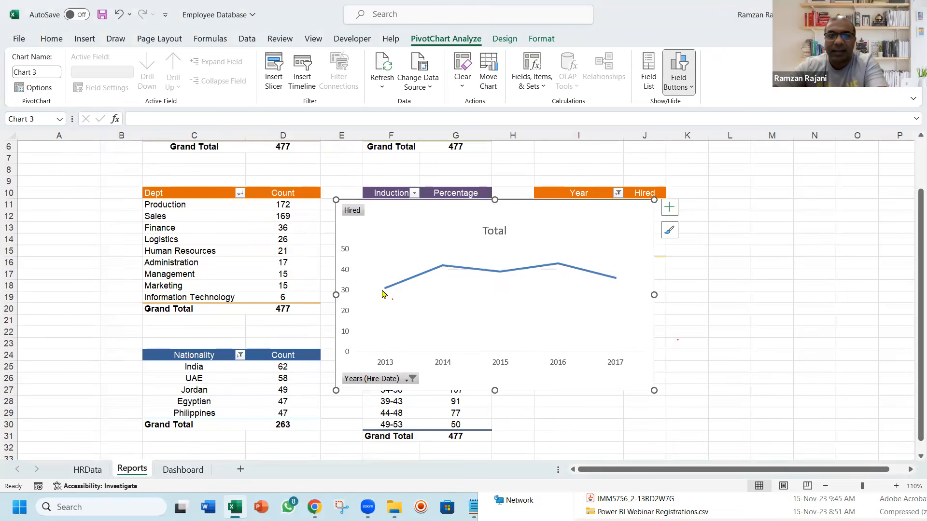
click(349, 269)
key(Delete)
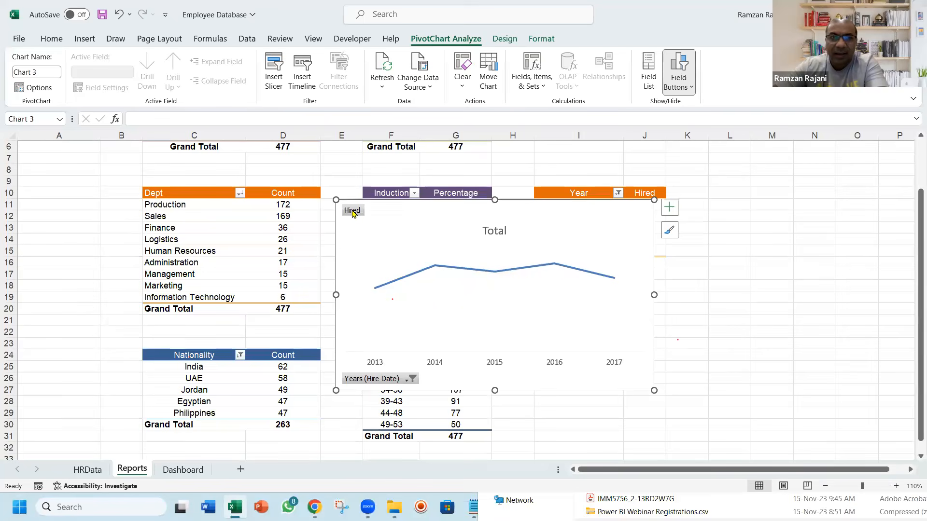
Hide all field buttons on the hiring line chart and delete its title
right_click(353, 214)
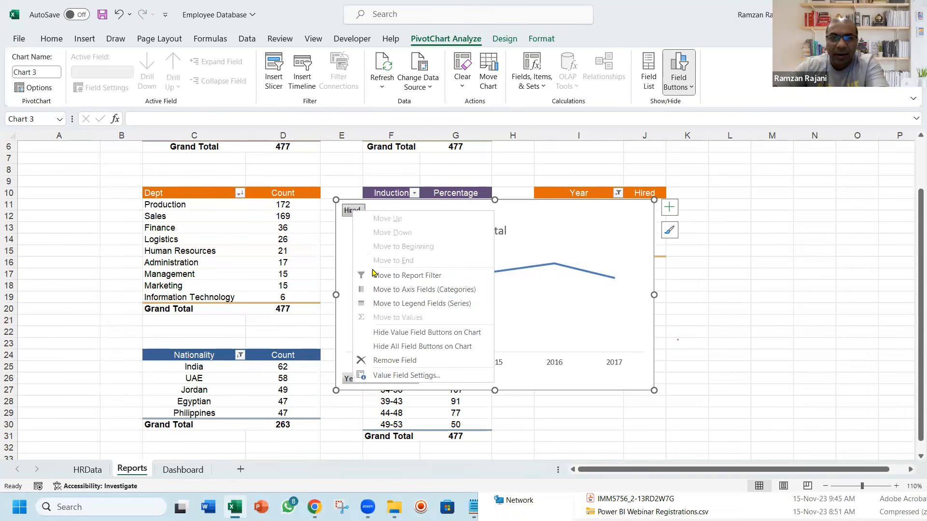
click(393, 346)
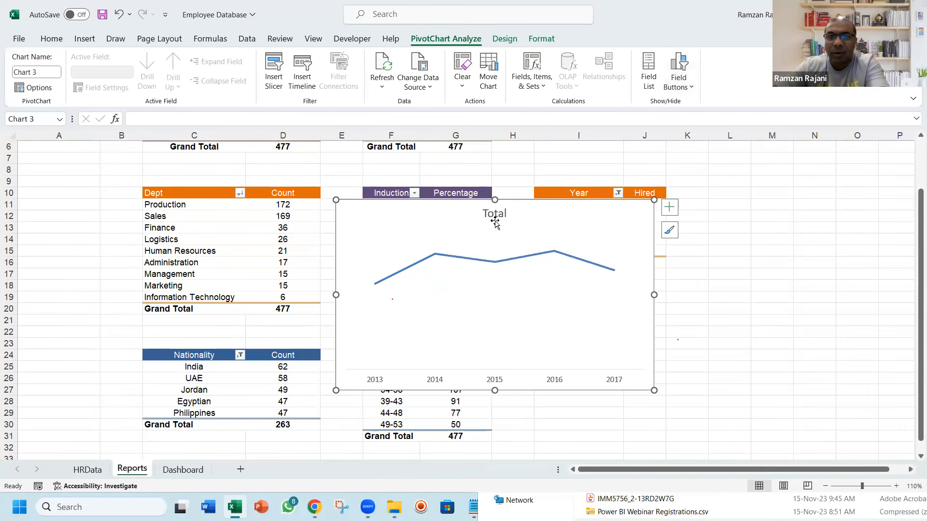
click(493, 216)
key(Delete)
Add data labels to the hiring line and set their position to Above
mouse_move(511, 245)
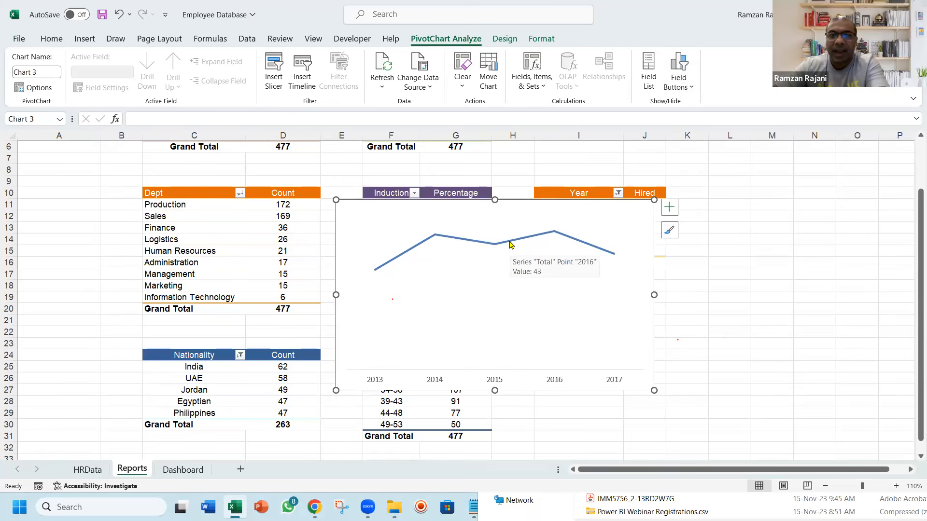
right_click(511, 244)
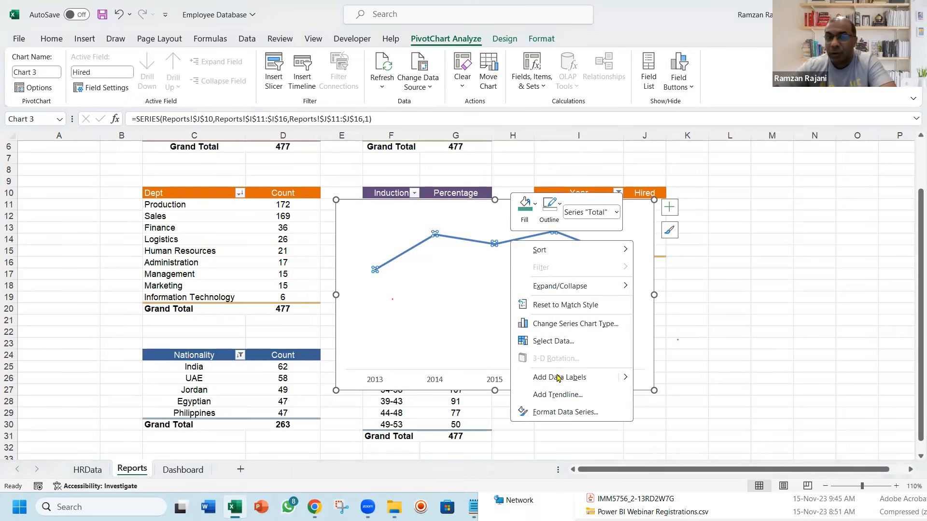
click(558, 377)
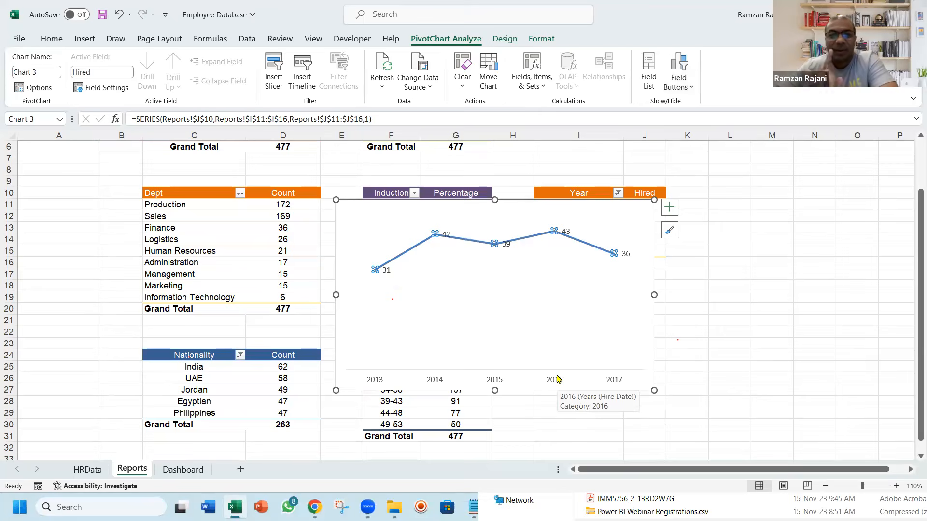
right_click(507, 247)
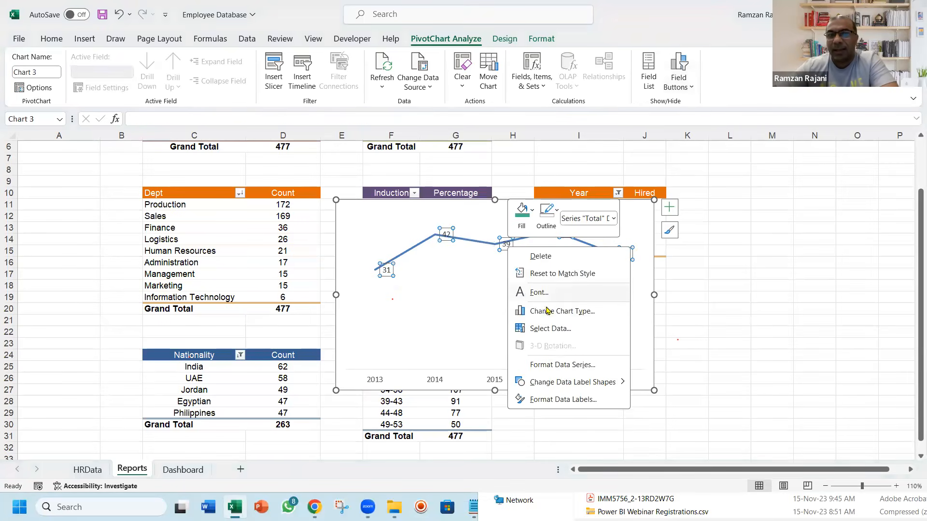
click(562, 399)
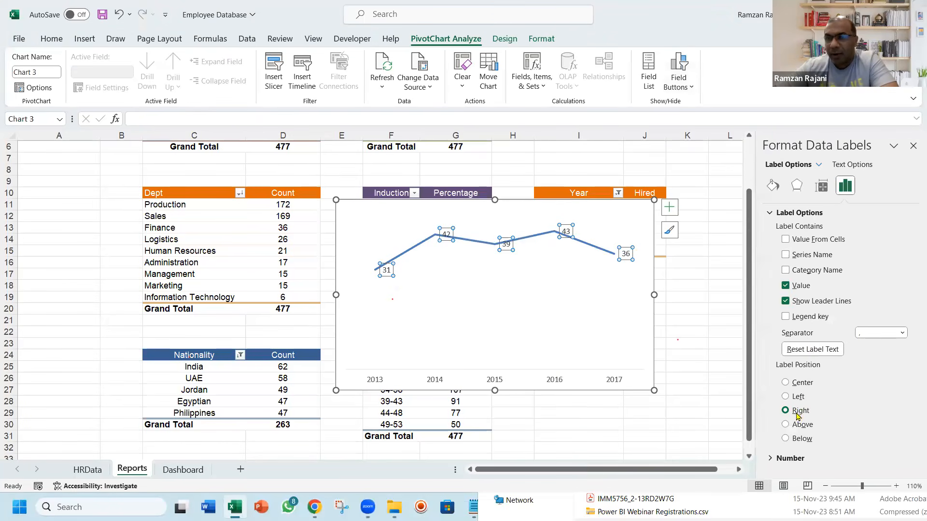
click(799, 425)
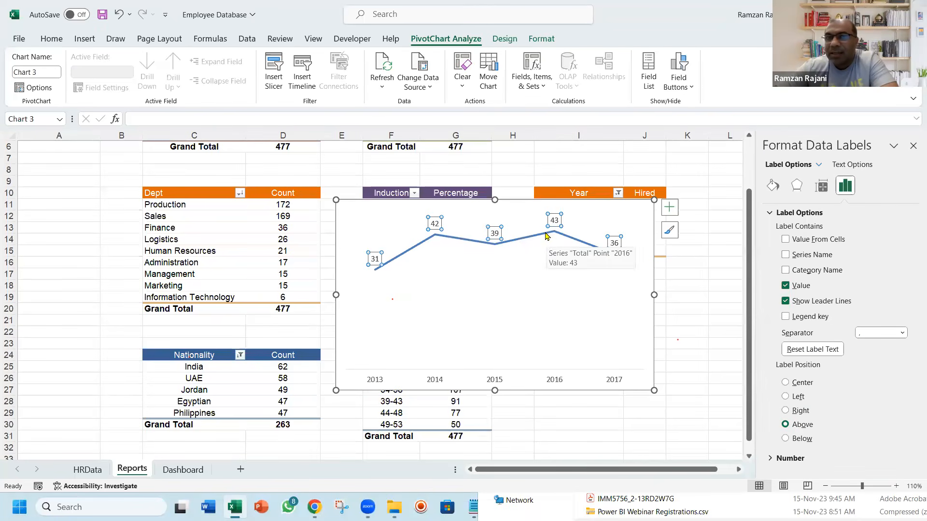
Format the hiring series as a smoothed line
click(547, 236)
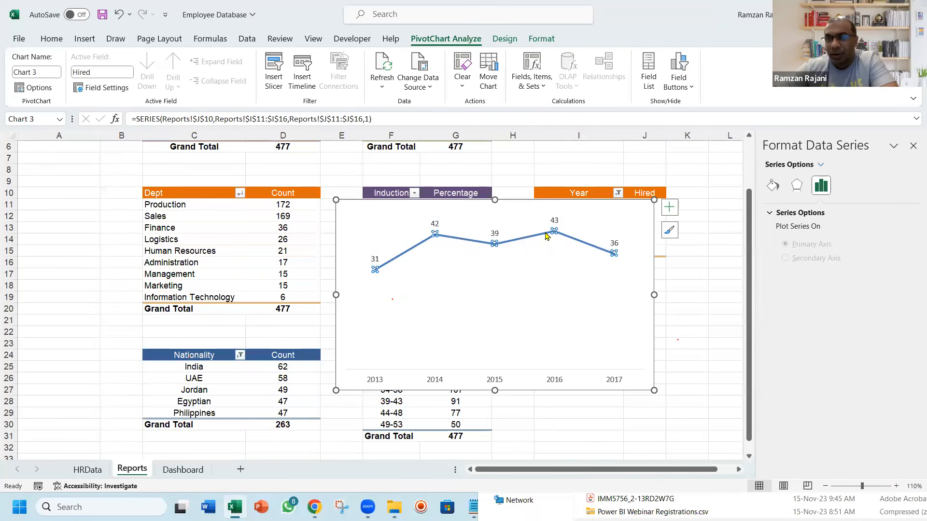
click(770, 186)
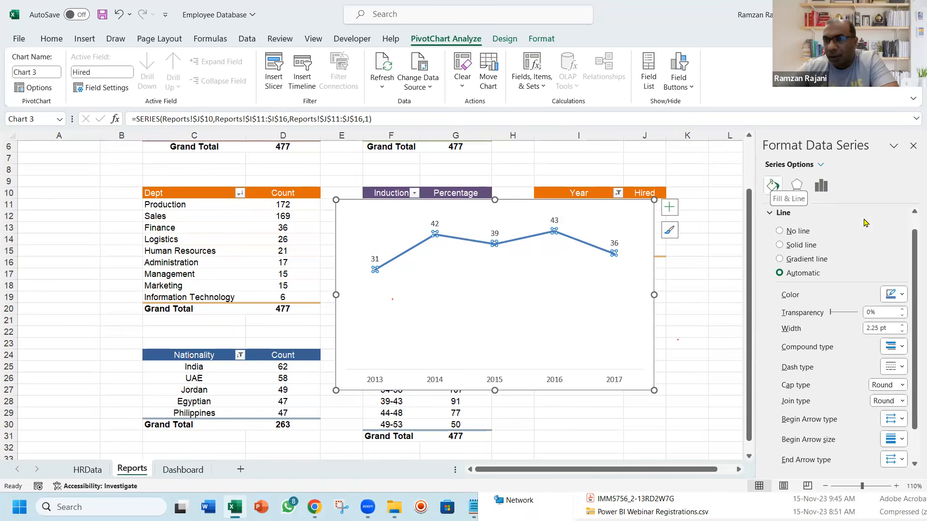
scroll(912, 361, down, 2)
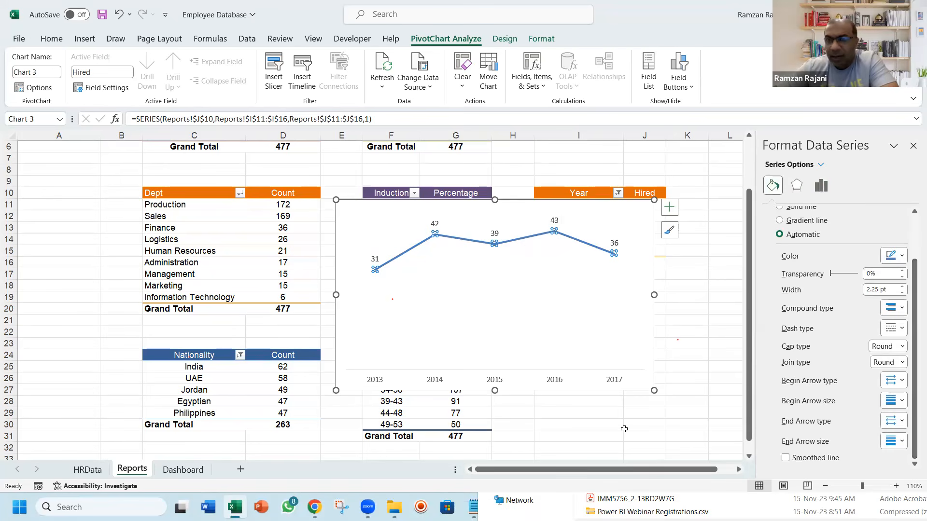
click(786, 458)
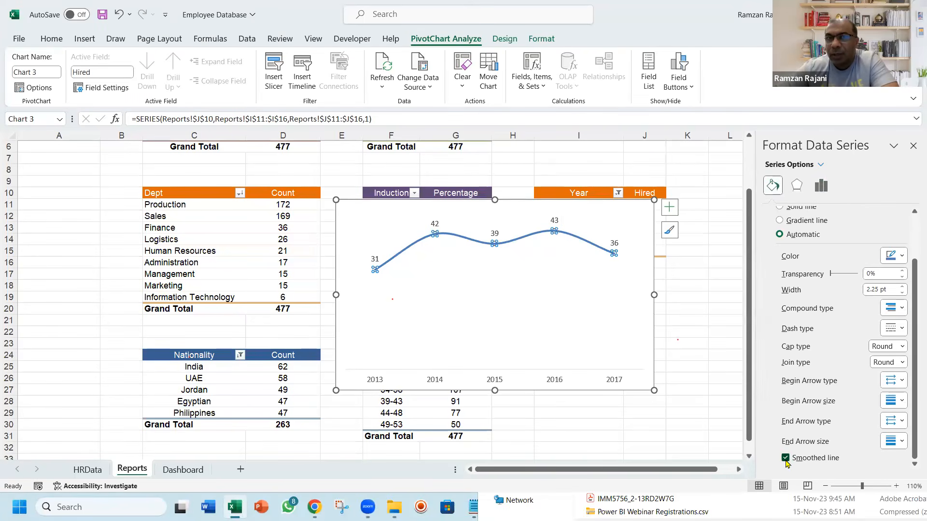
click(785, 458)
click(785, 459)
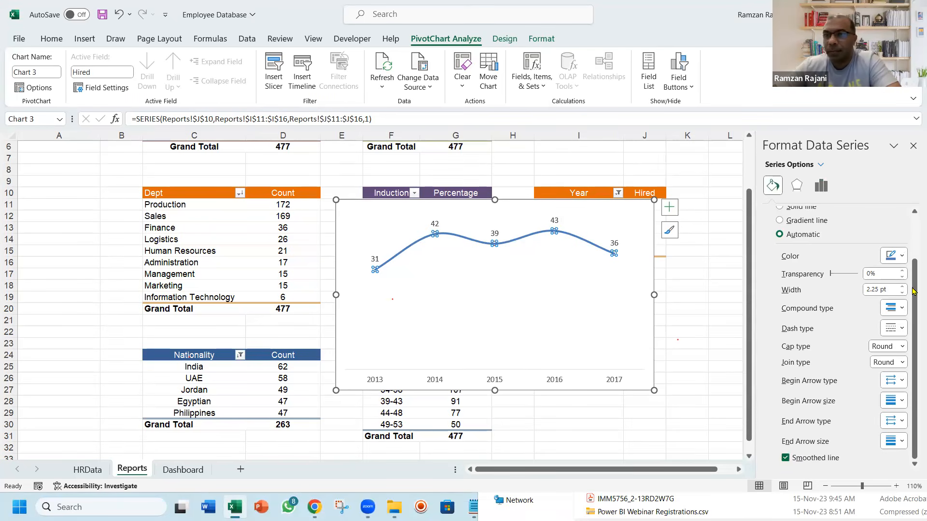
Give the hiring line built-in round markers with a size of 7
scroll(913, 315, up, 2)
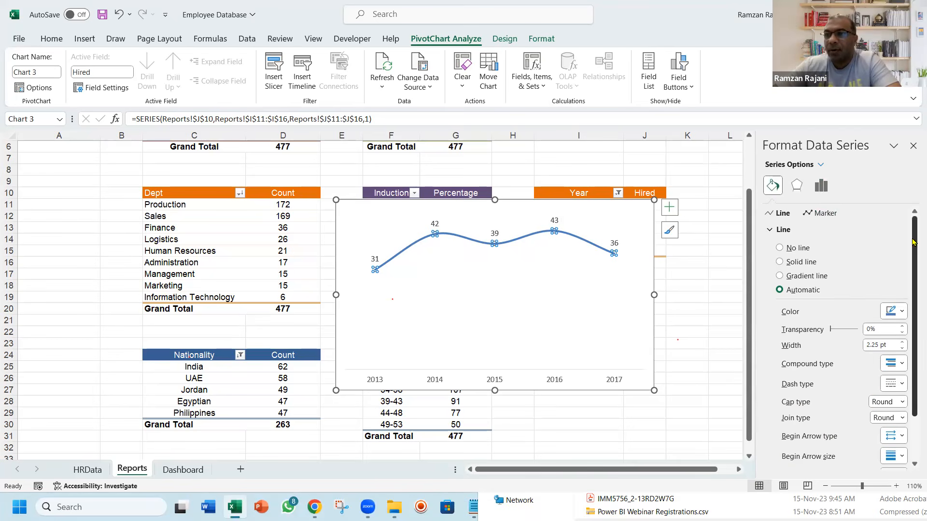
click(825, 213)
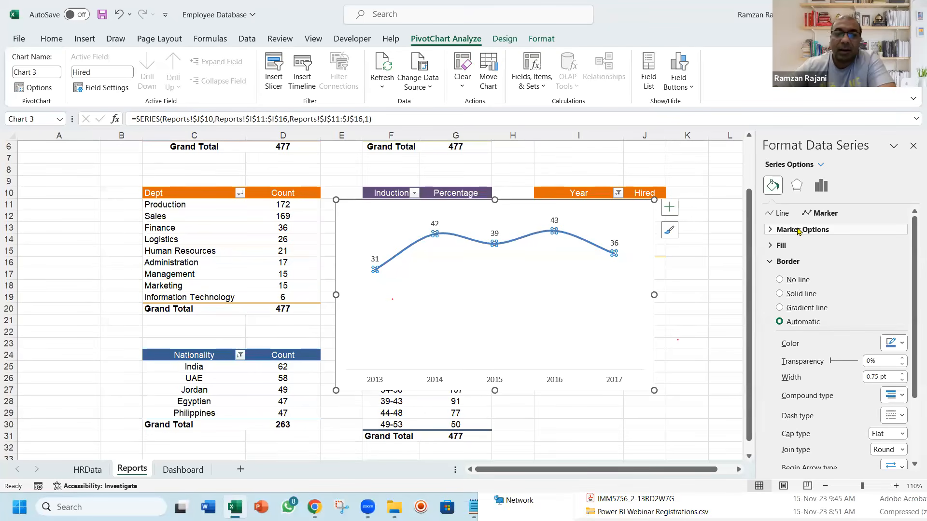
click(770, 231)
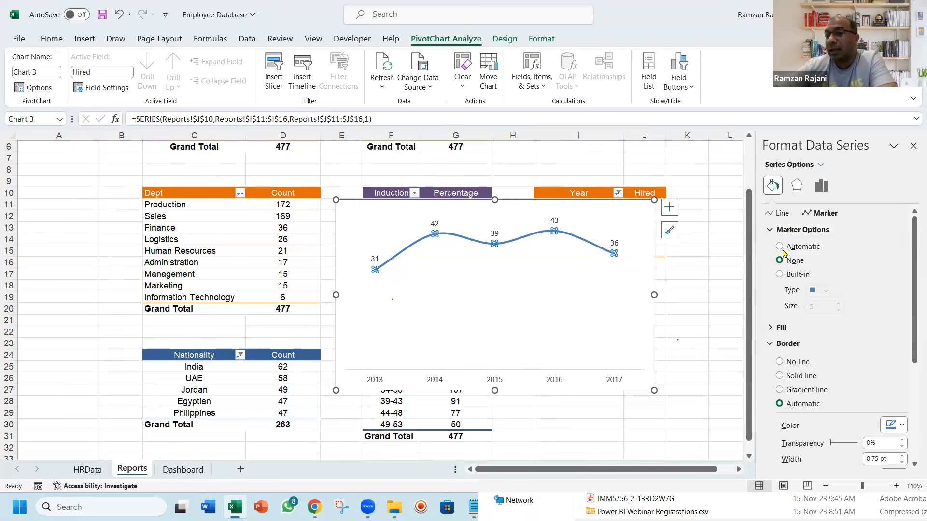
click(793, 276)
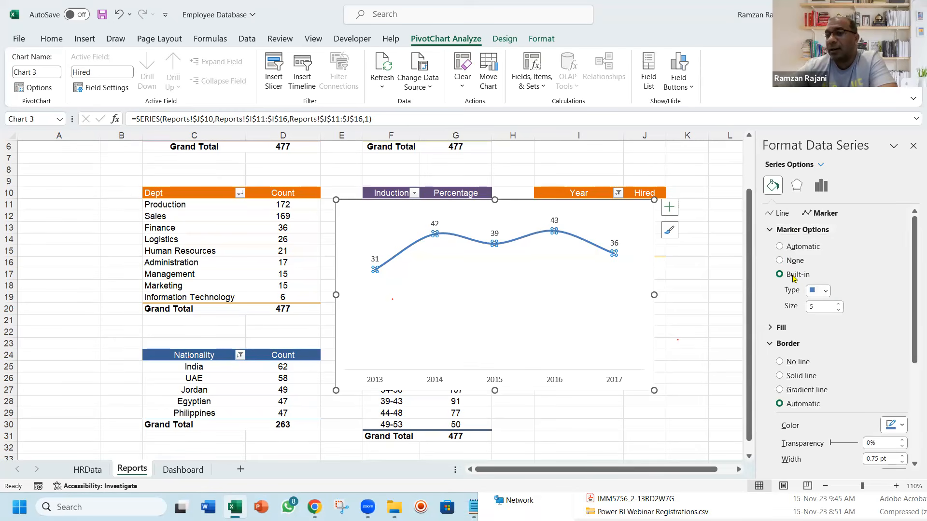
click(828, 291)
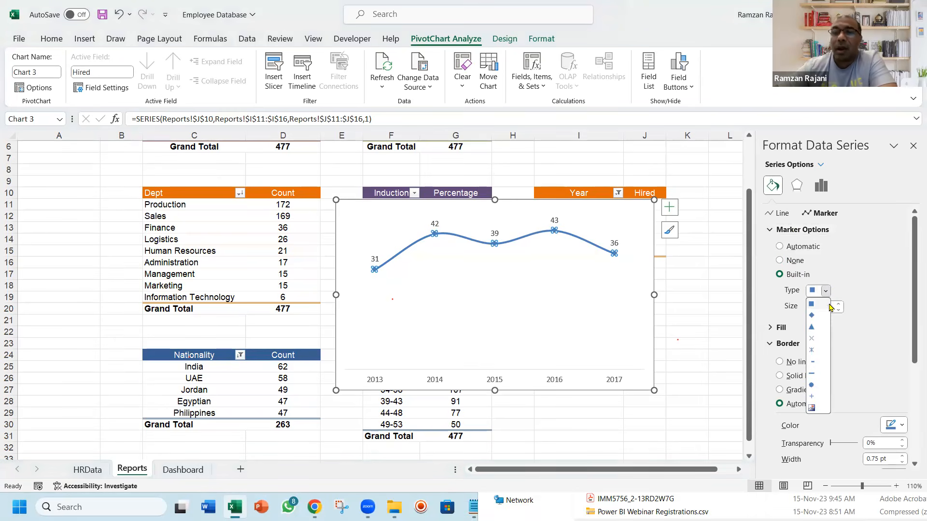
click(812, 387)
click(840, 307)
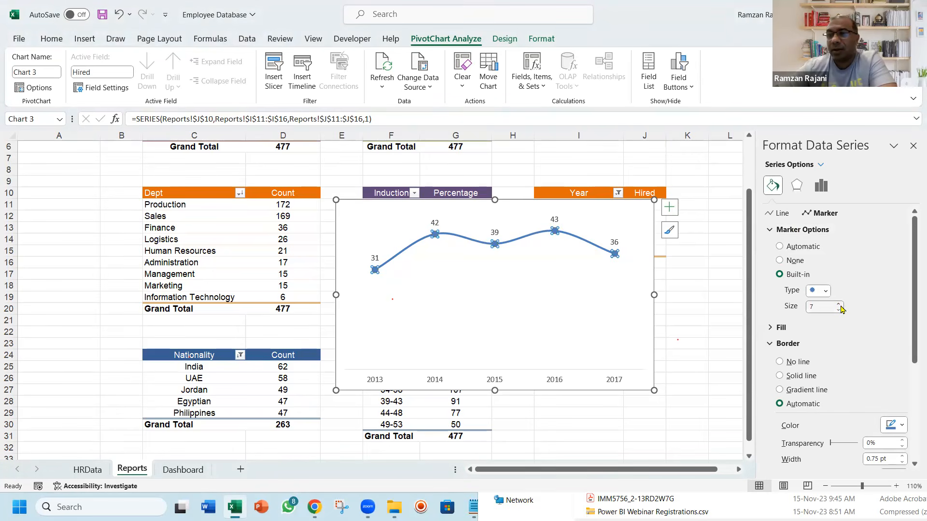
Color the hiring line's markers orange, applying it to both the marker border and the marker fill
click(902, 425)
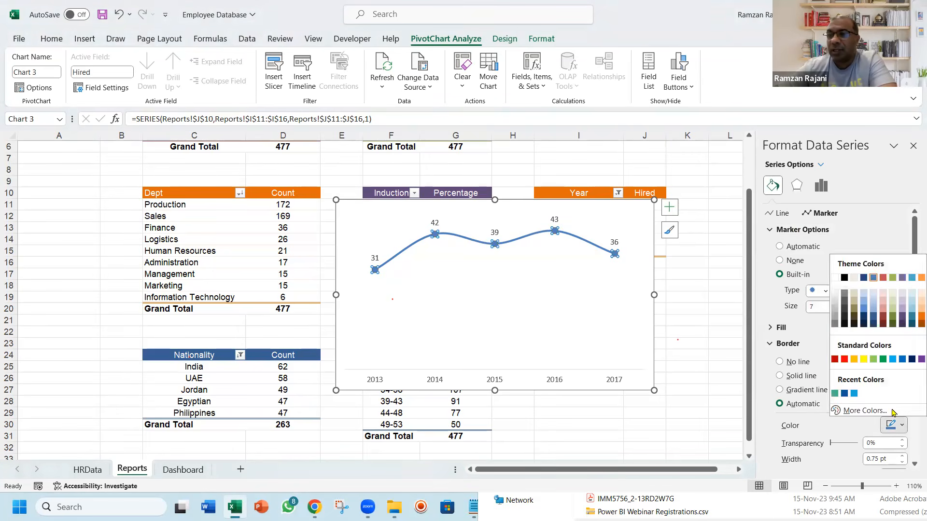
click(853, 360)
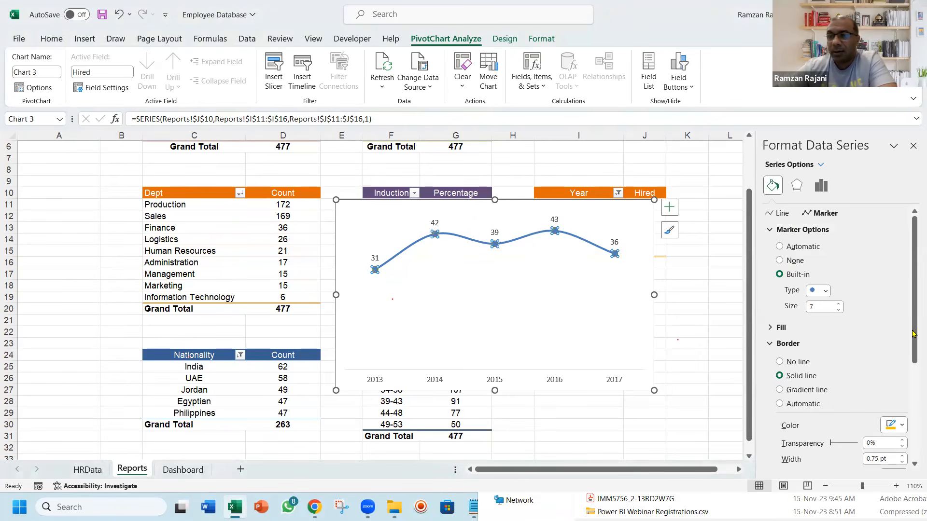
click(771, 329)
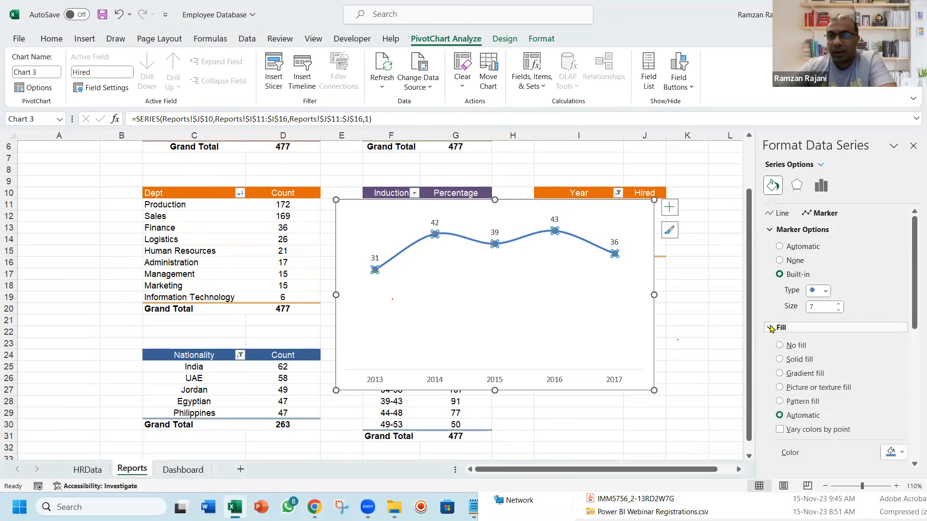
click(895, 452)
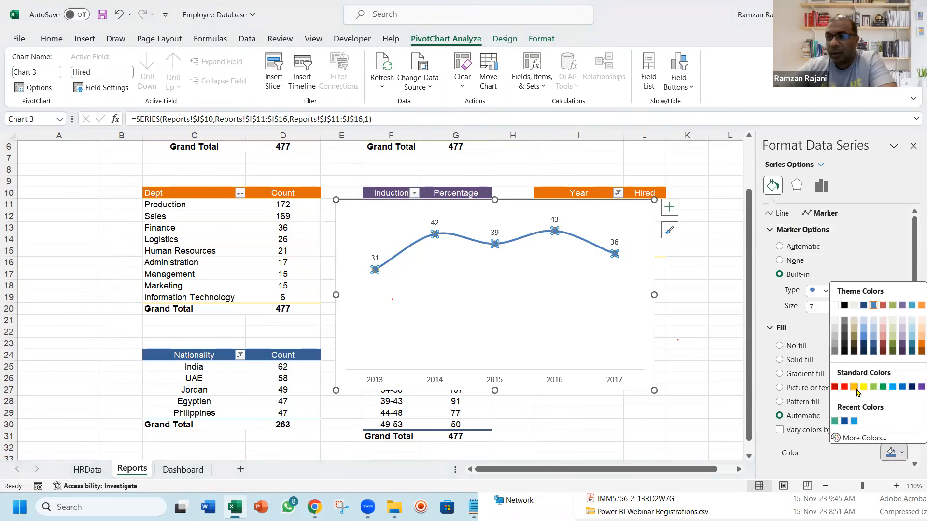
click(854, 387)
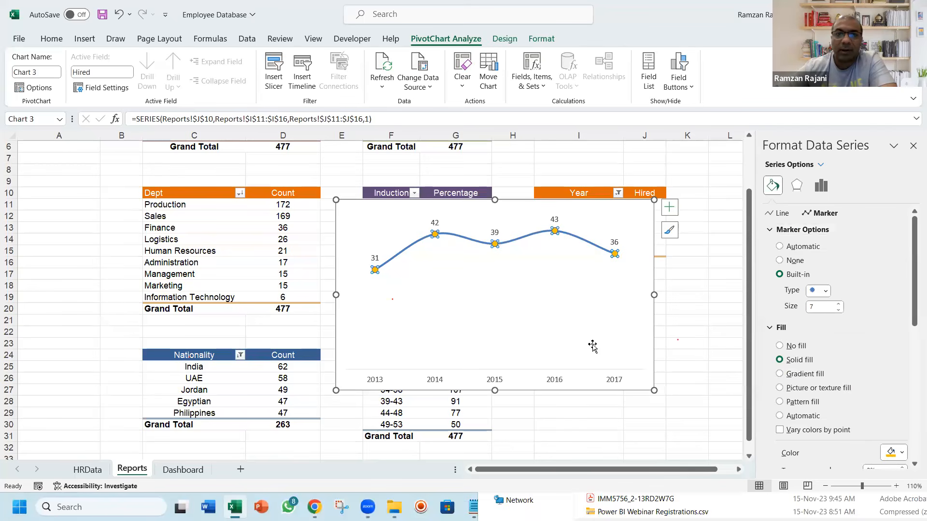
Reduce the hiring chart's height and width, and lower the top of its plot area to leave space above the line
drag(495, 390, 494, 319)
click(508, 216)
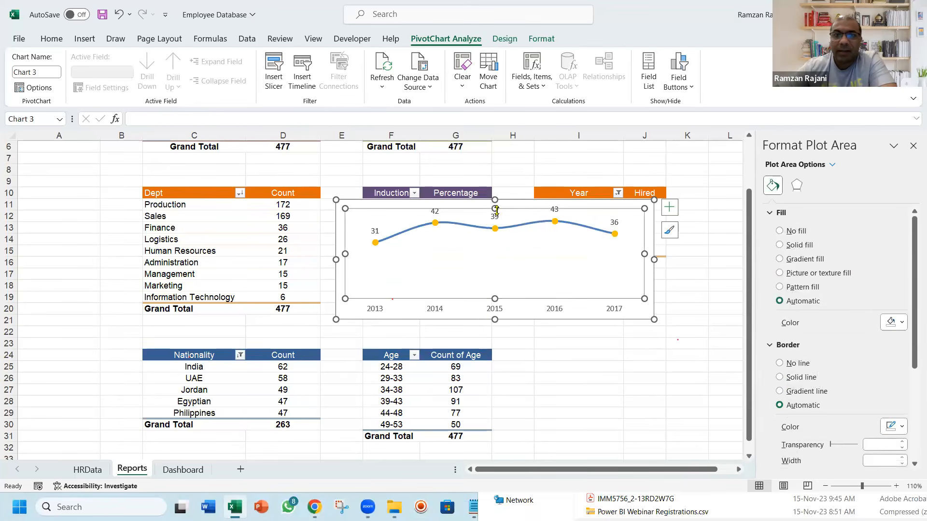
drag(495, 209, 493, 223)
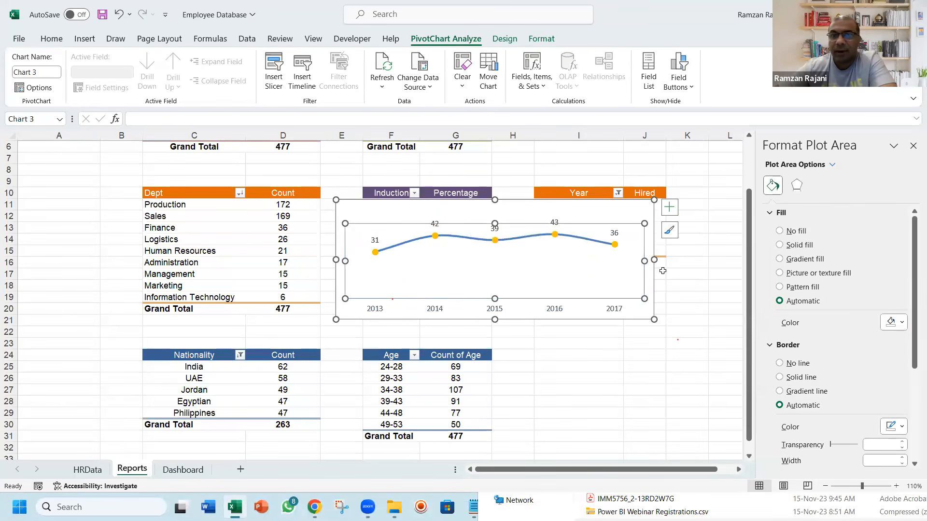
drag(645, 261, 617, 261)
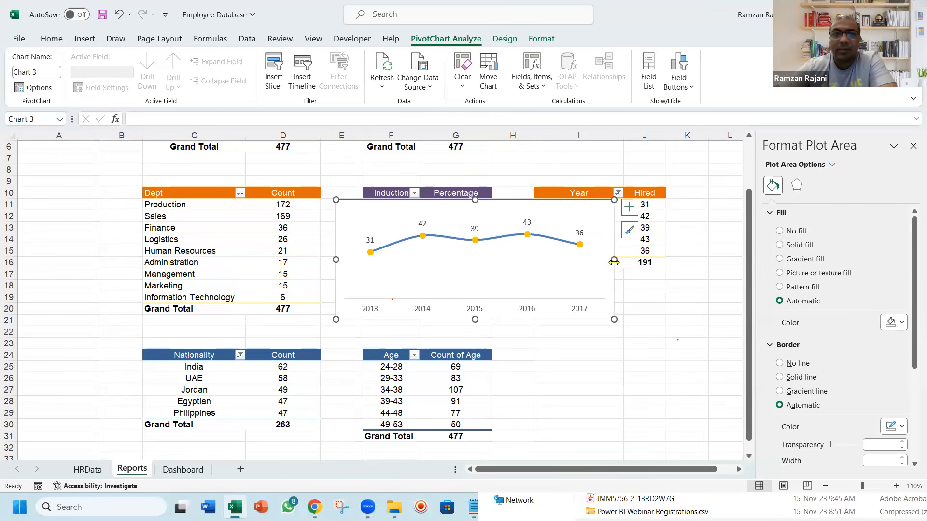
Move the hiring chart from the Reports sheet to the Dashboard sheet, placing it beneath the Year Wise Hiring header
click(589, 214)
drag(589, 214, 598, 225)
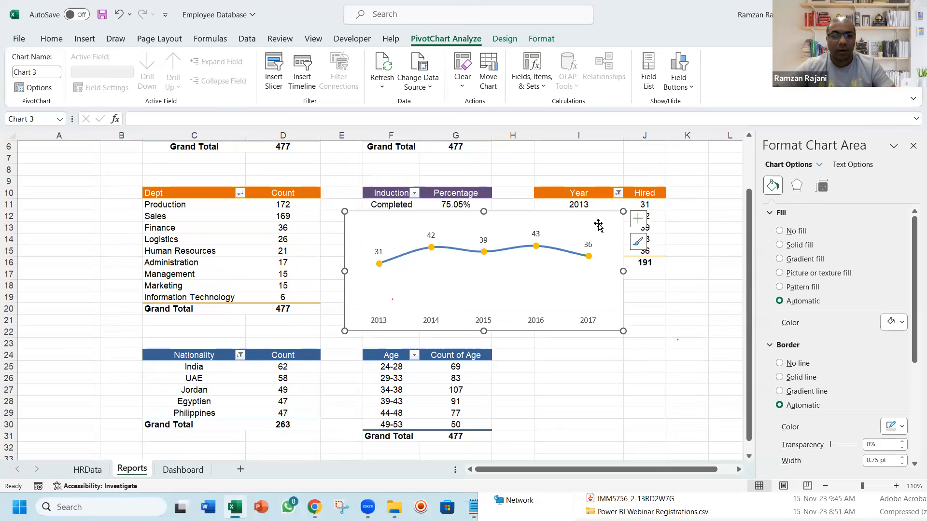
key(ctrl+x)
key(ctrl+Page_Down)
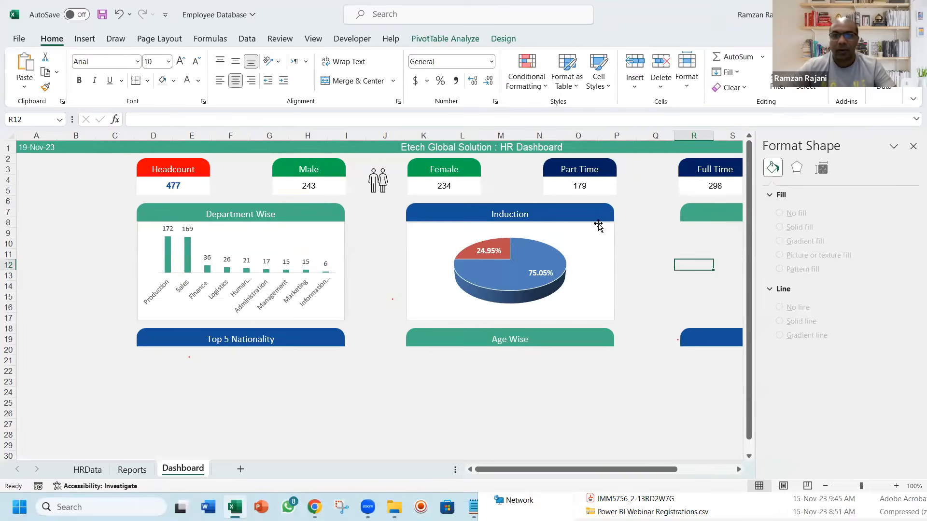
click(912, 146)
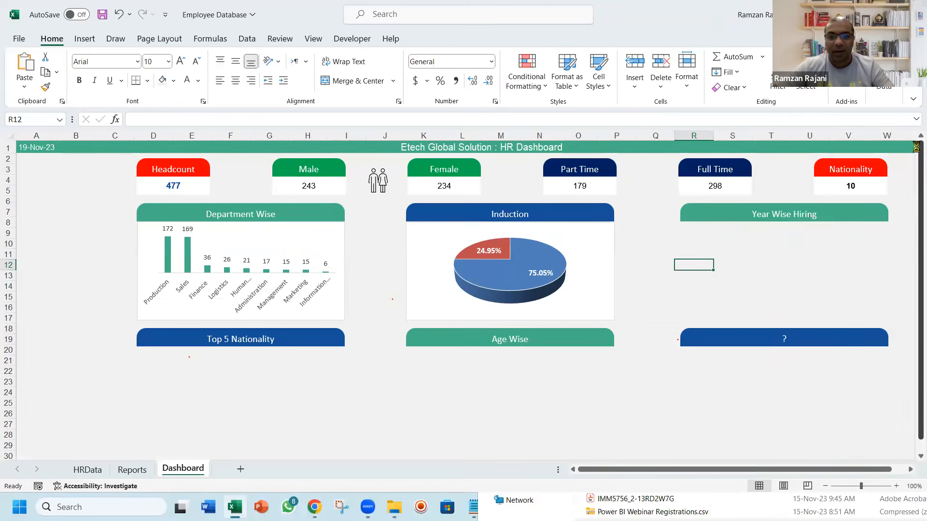
key(ctrl+v)
drag(680, 261, 660, 234)
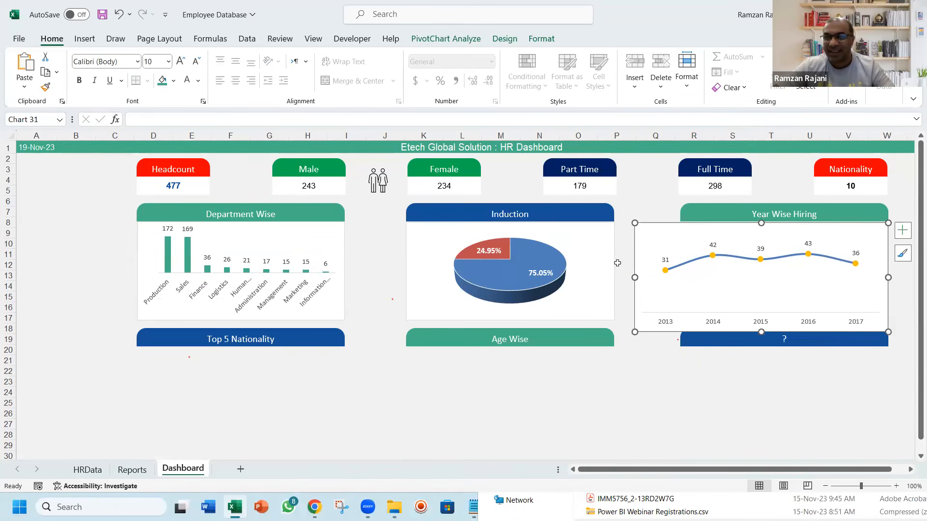
Resize the hiring chart to match the Year Wise Hiring header's width and end above the "?" header
drag(634, 278, 680, 290)
drag(785, 331, 783, 325)
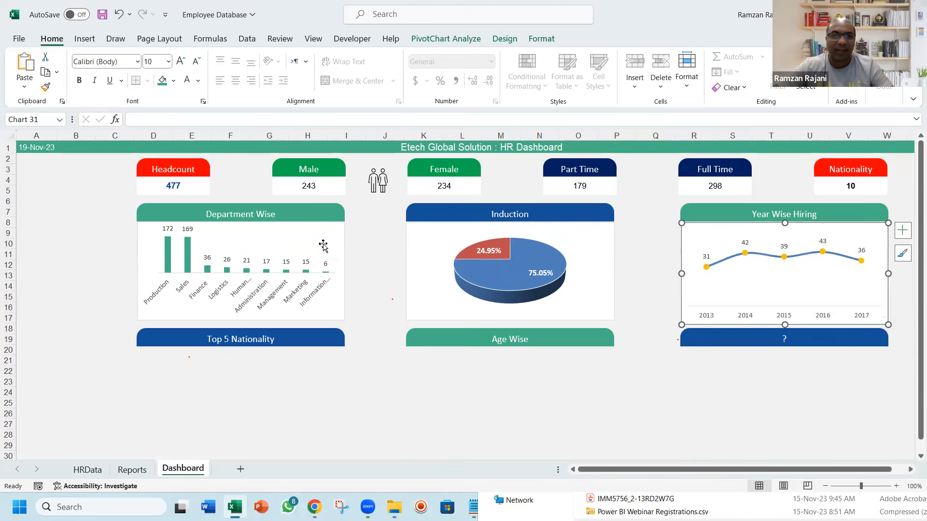
click(385, 243)
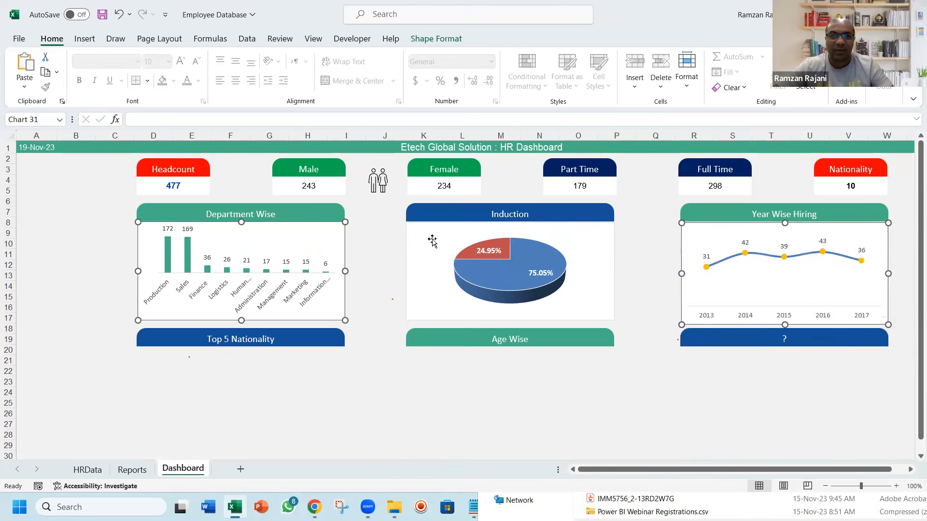
Set the height of the department, induction and hiring charts together to 1.7 inches
click(346, 241)
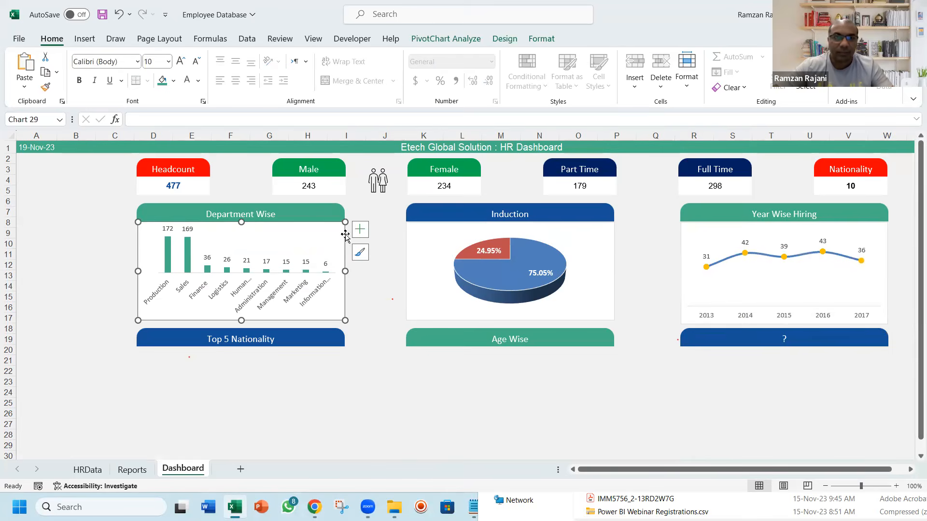
click(541, 38)
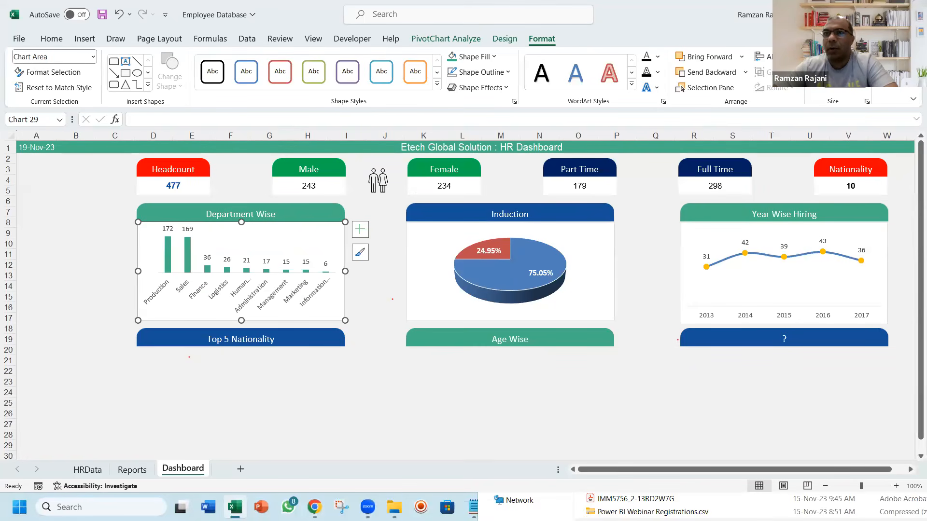
ctrl+click(596, 242)
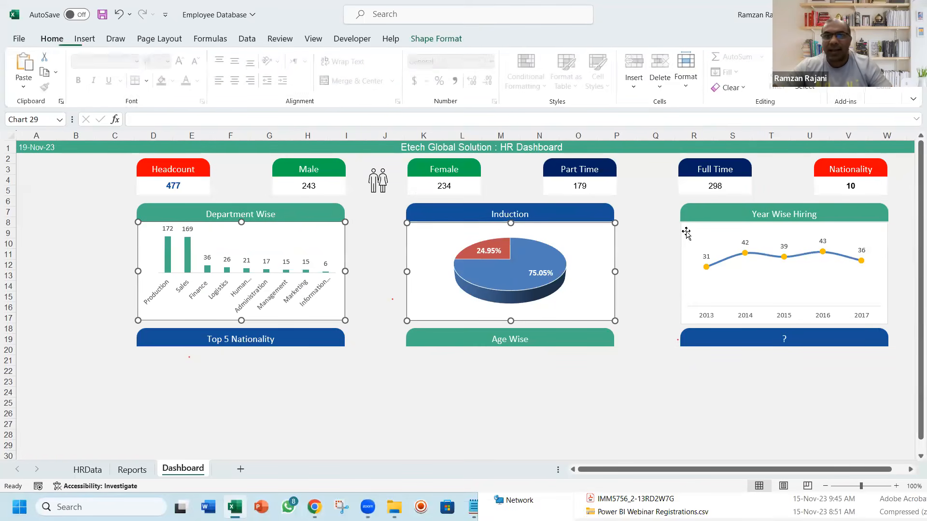
ctrl+click(691, 235)
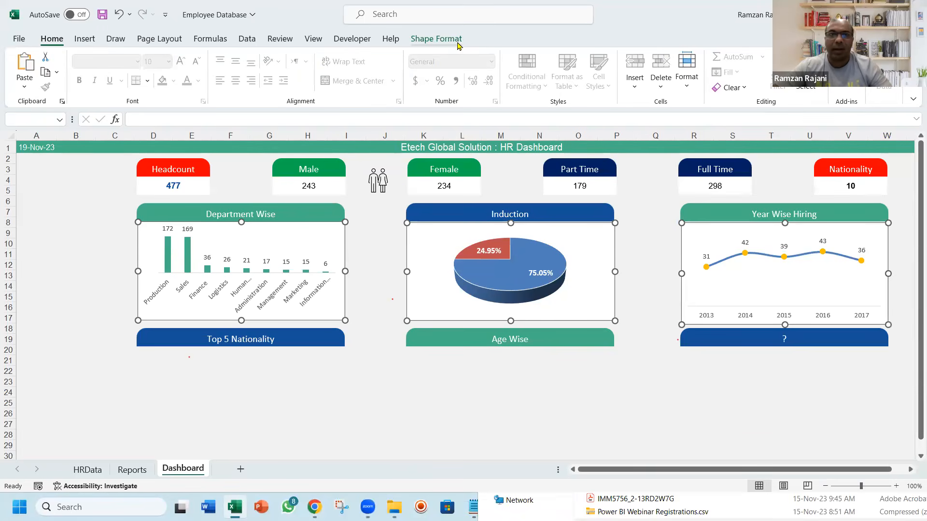
click(451, 43)
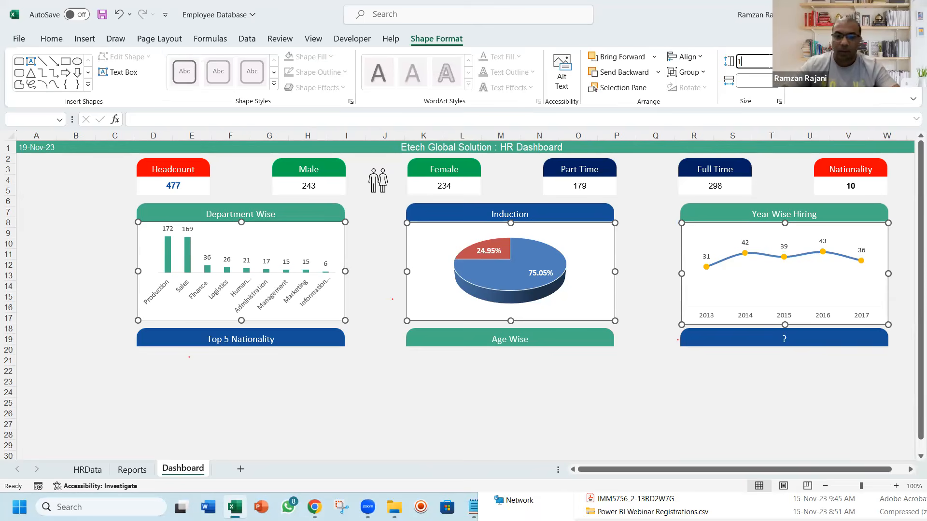
click(747, 62)
text(1.7)
key(Return)
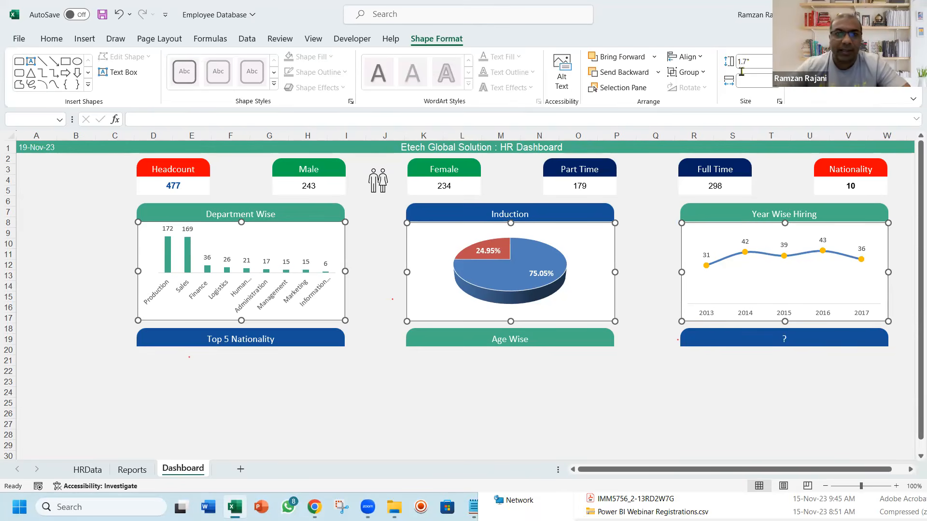
click(377, 234)
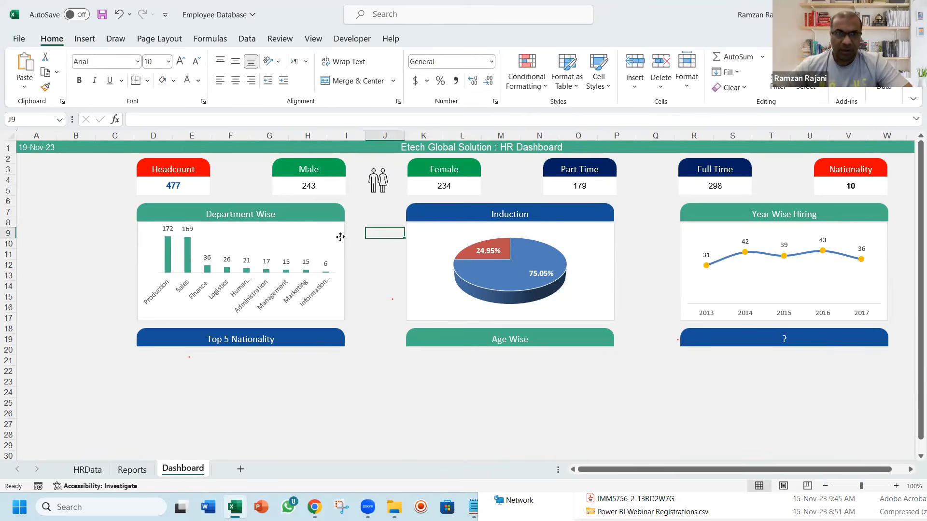
Set the width of the department, induction and hiring charts together to 3.58 inches and save the workbook
click(340, 236)
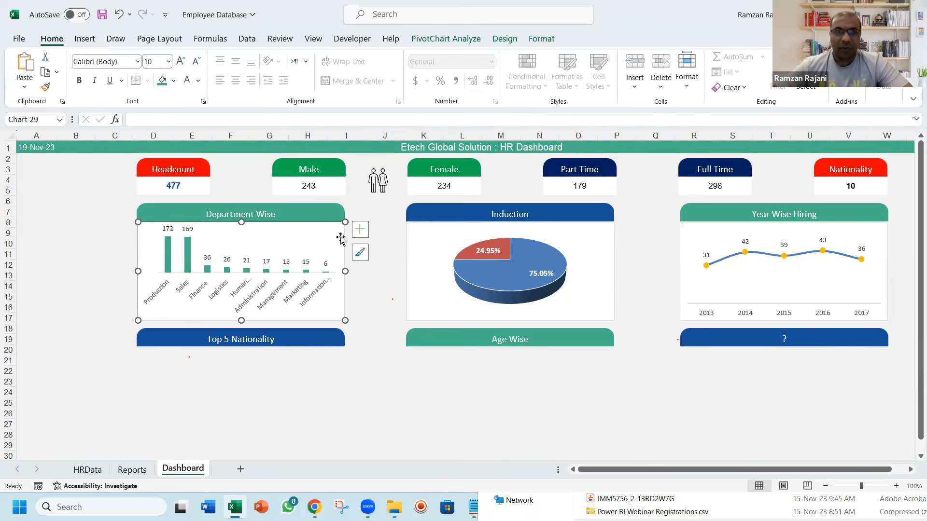
click(541, 39)
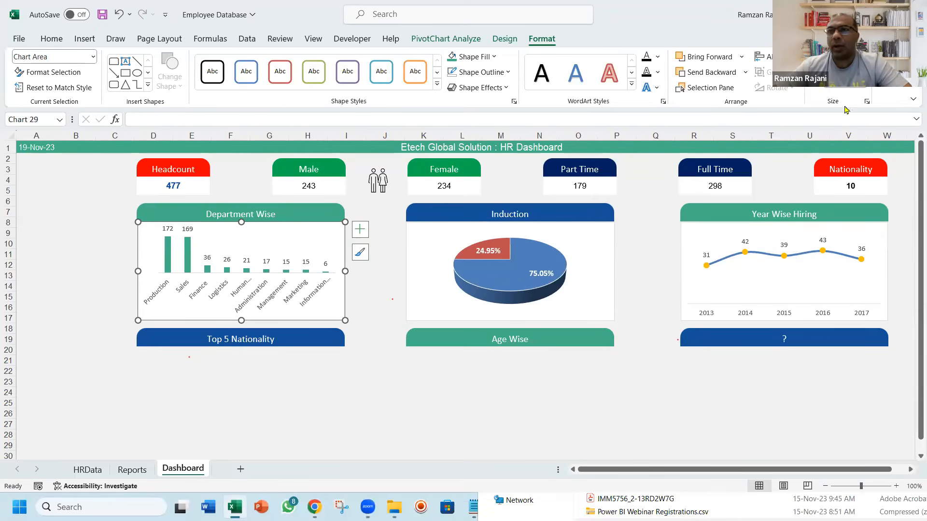
ctrl+click(589, 233)
ctrl+click(716, 230)
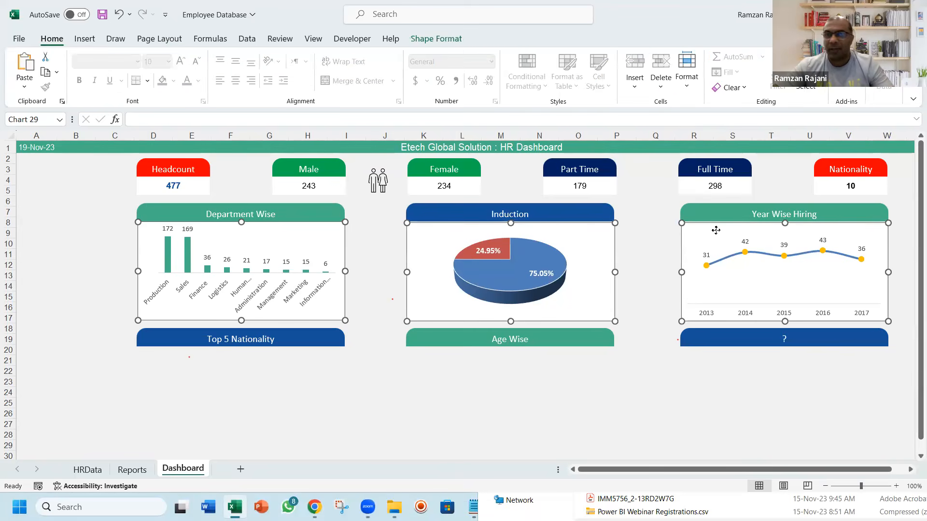
click(451, 40)
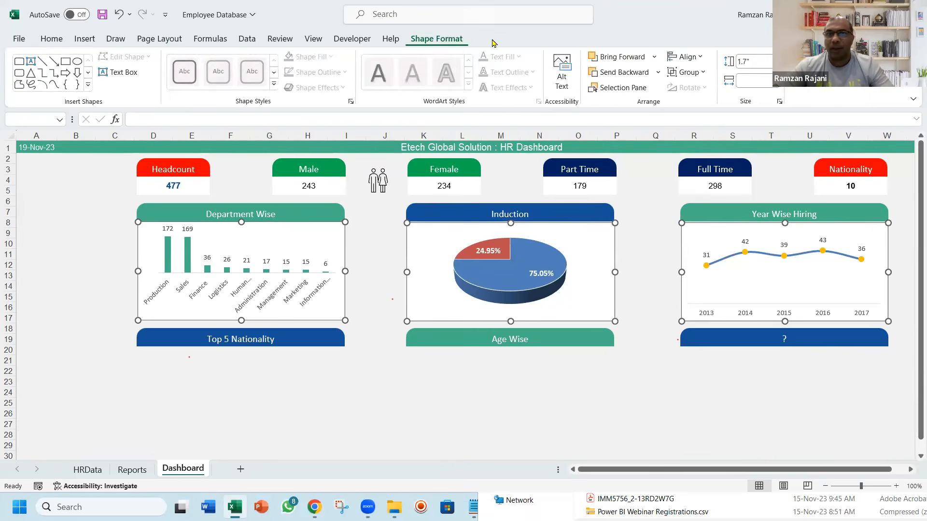
click(754, 80)
text(3.58)
key(Return)
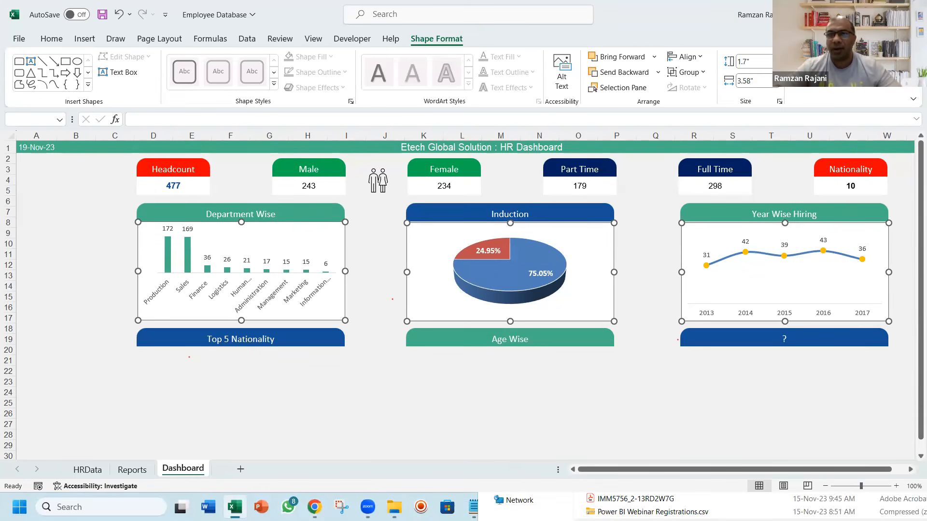
key(Escape)
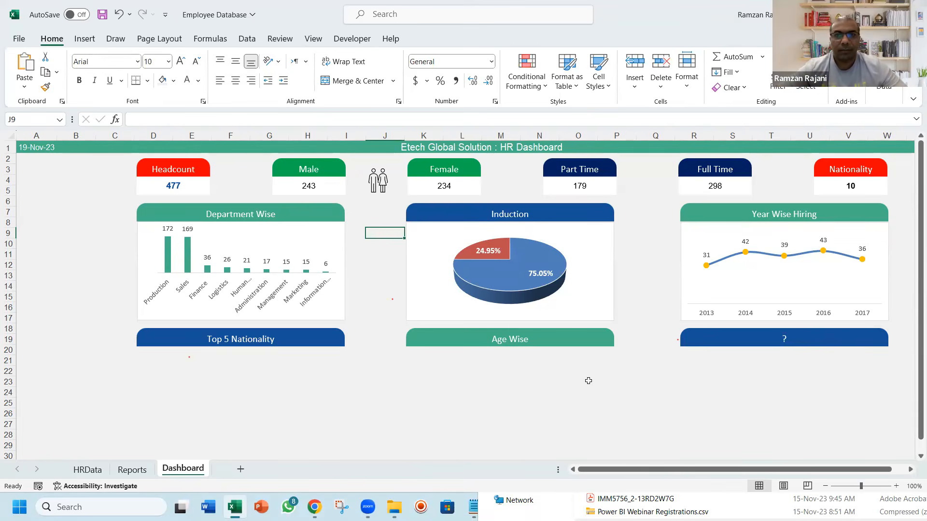
key(ctrl+s)
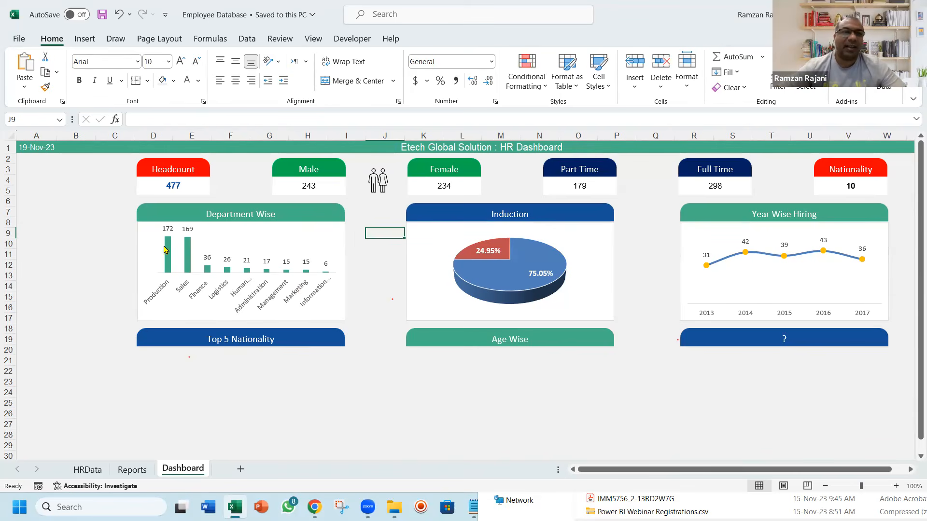
Insert slicers for Department, Designation and Location Hired based on the Department Wise chart
click(141, 237)
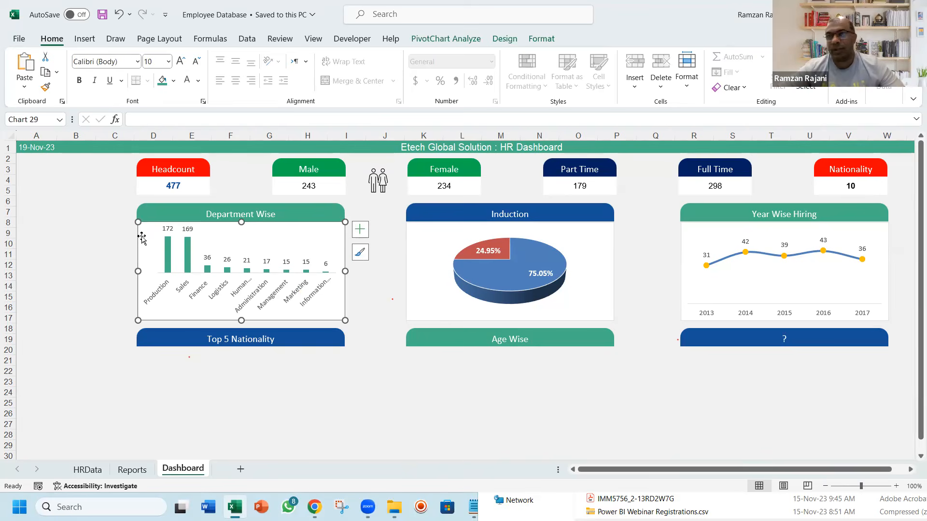
click(85, 40)
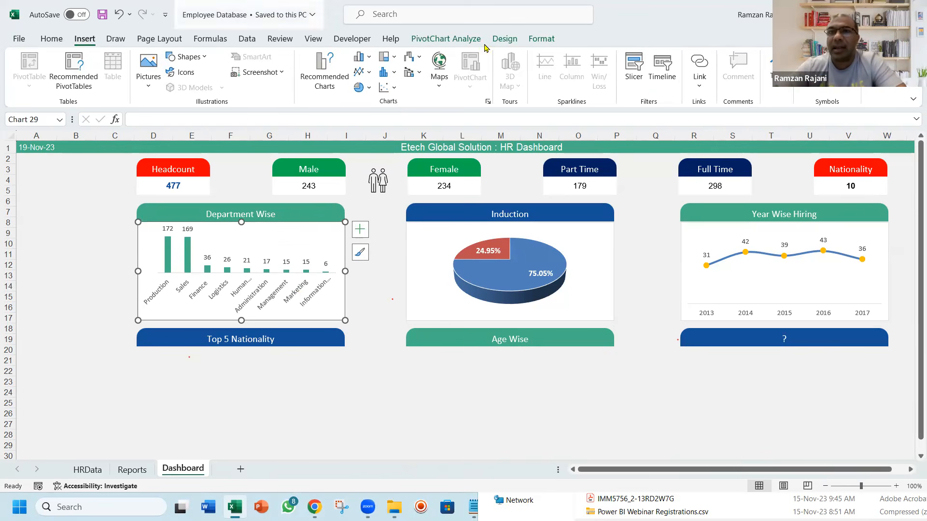
click(632, 67)
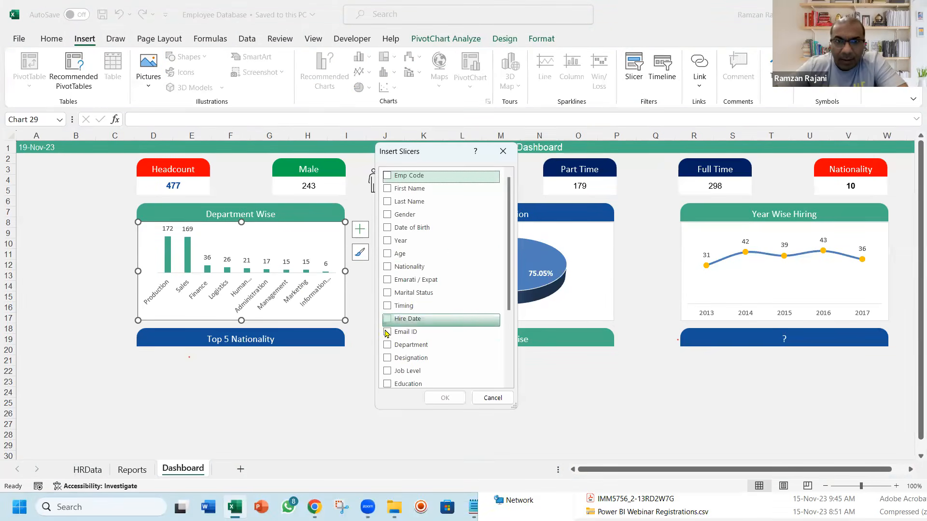
click(387, 344)
click(387, 359)
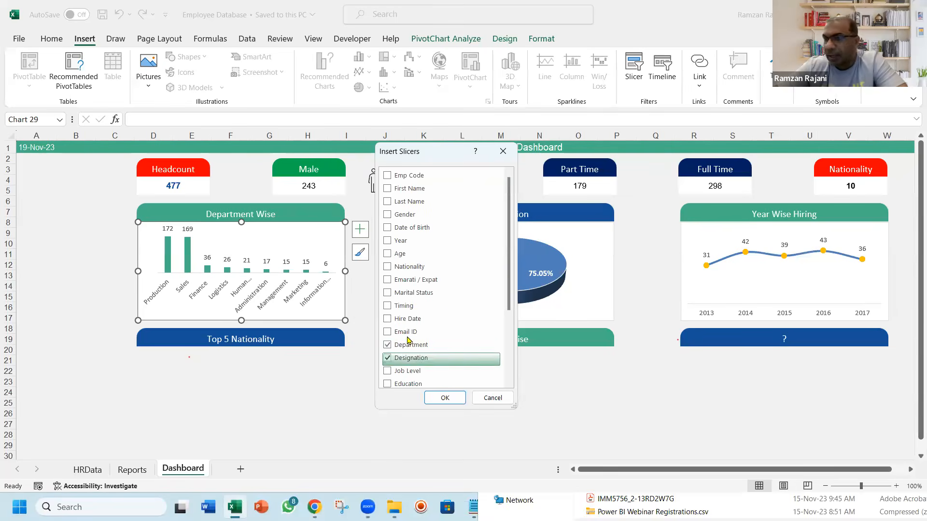
drag(509, 304, 508, 358)
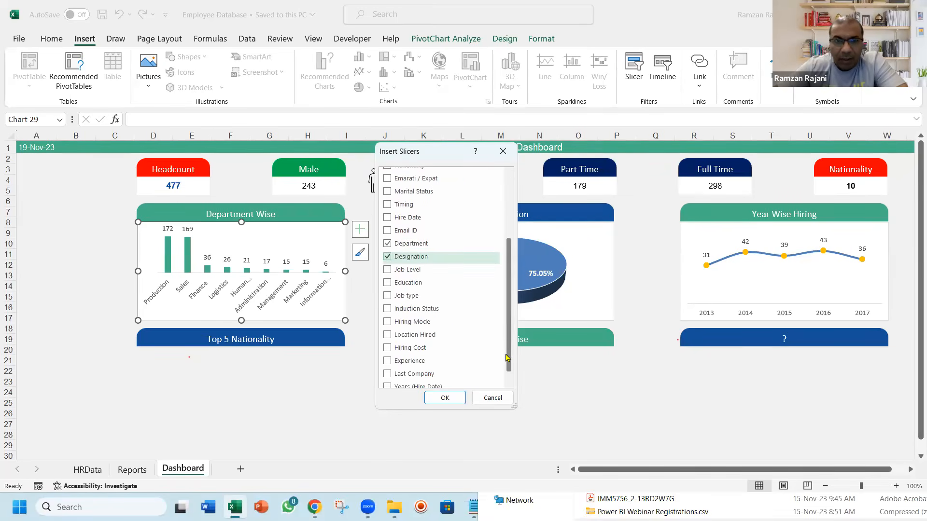
click(387, 335)
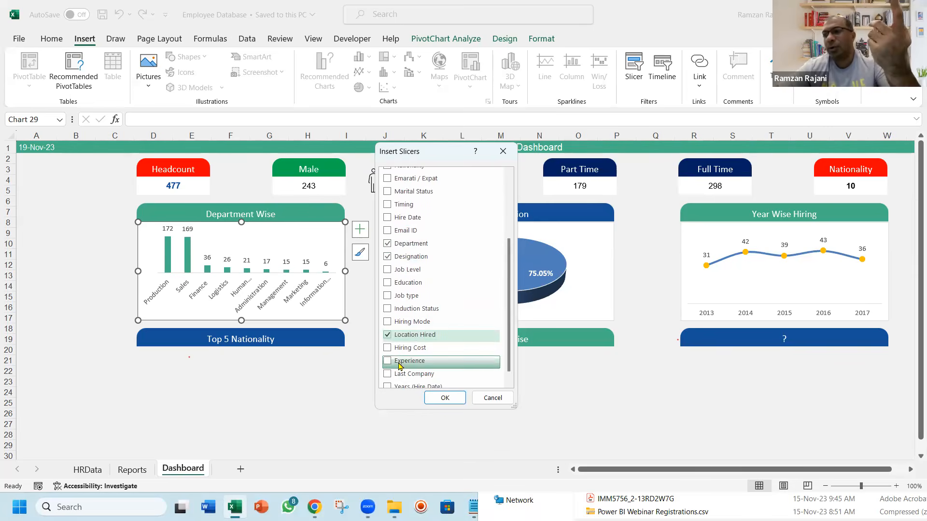
click(444, 397)
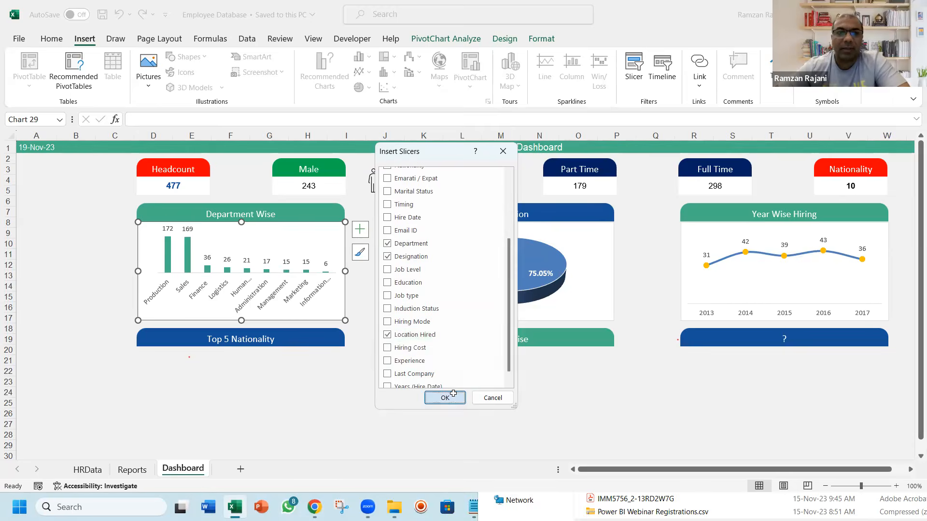
Place the Department slicer beside the Department Wise chart, arrange its buttons in 2 columns and shorten it to about 1.74 inches high
drag(435, 198, 66, 166)
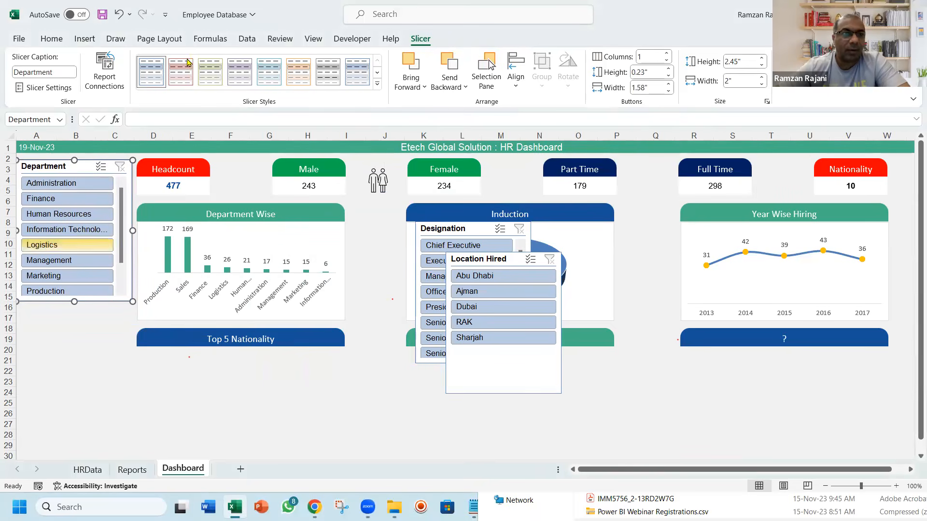
click(669, 54)
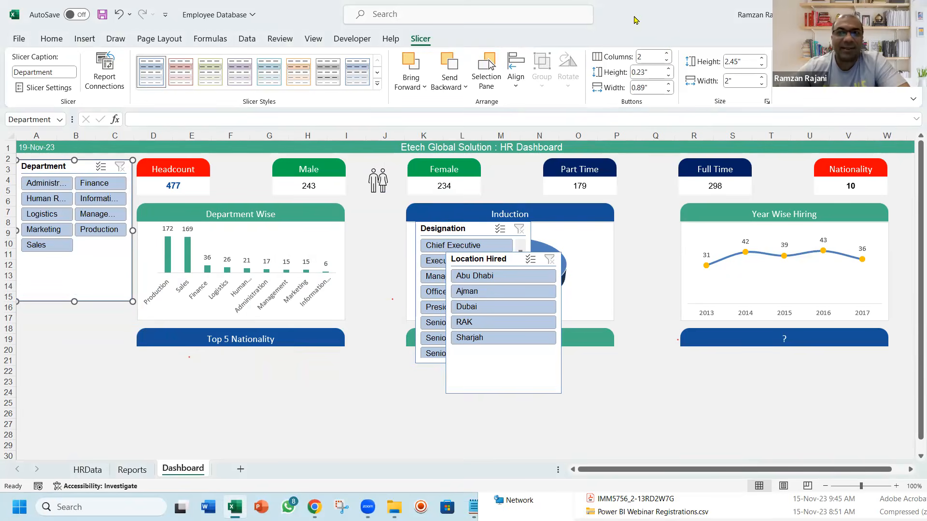
drag(74, 301, 74, 260)
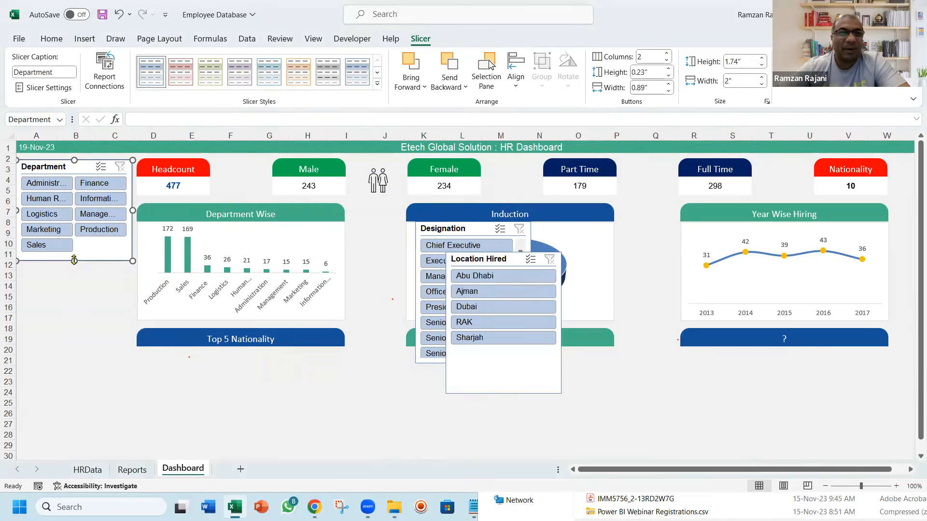
Place the Designation slicer directly below the Department slicer, with 2 button columns and a height of about 1.75 inches
click(459, 230)
drag(238, 274, 59, 269)
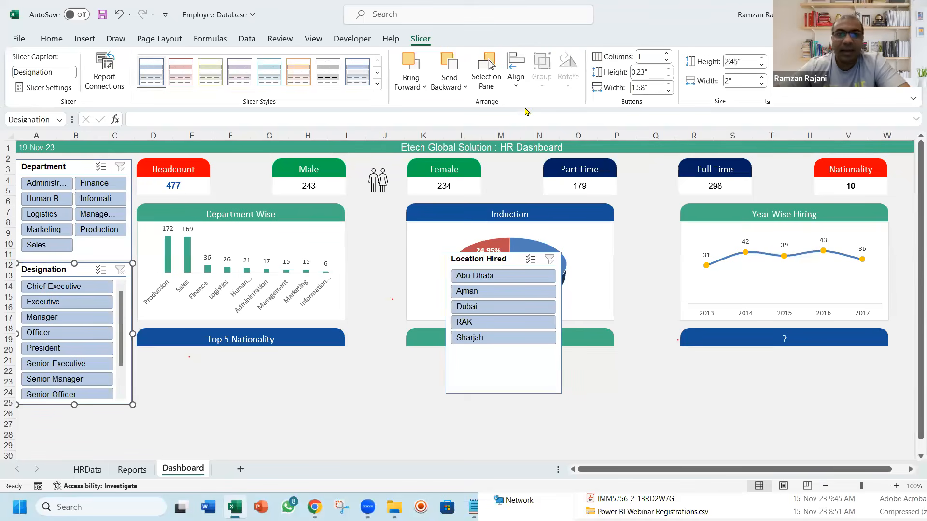
click(666, 54)
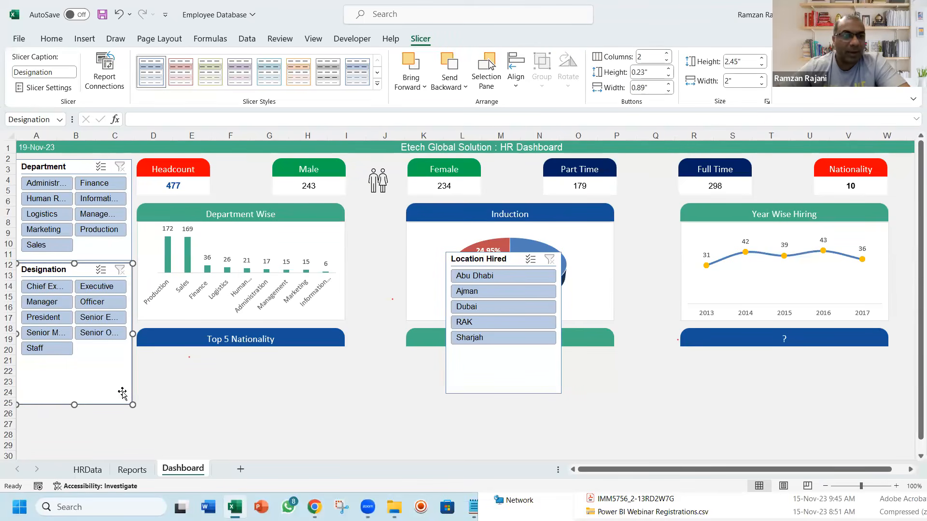
drag(75, 404, 75, 365)
Give the Location Hired slicer 2 button columns, shorten it to about 1.2 inches and place it below the Designation slicer
drag(477, 259, 386, 250)
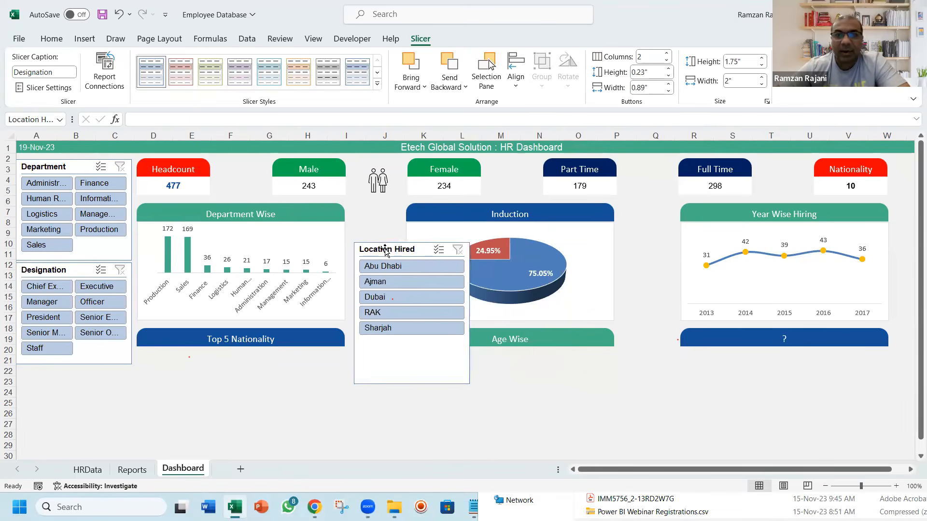
click(666, 55)
drag(412, 384, 387, 314)
drag(387, 257, 46, 377)
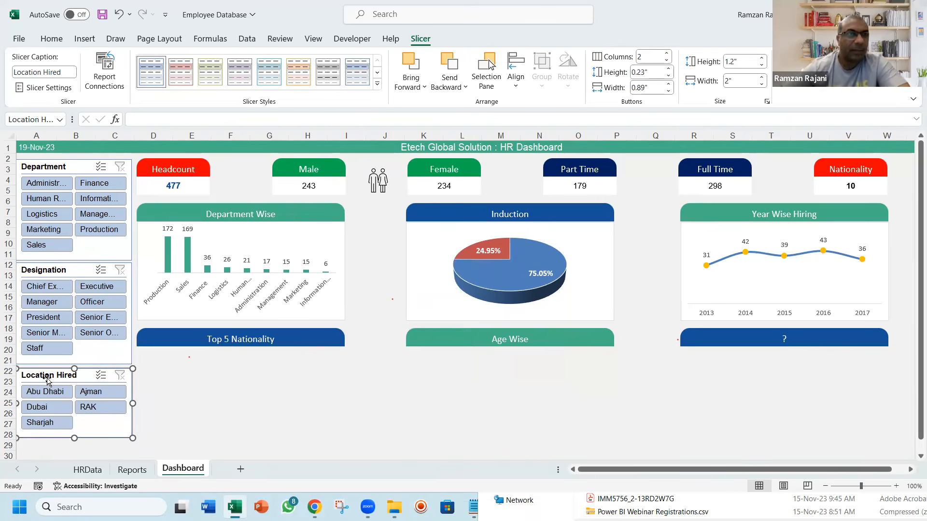
Nudge the Department, Designation and Location Hired slicers together slightly to the right, then deselect them
ctrl+click(72, 270)
ctrl+click(75, 170)
key(Right)
key(Right)
key(Right)
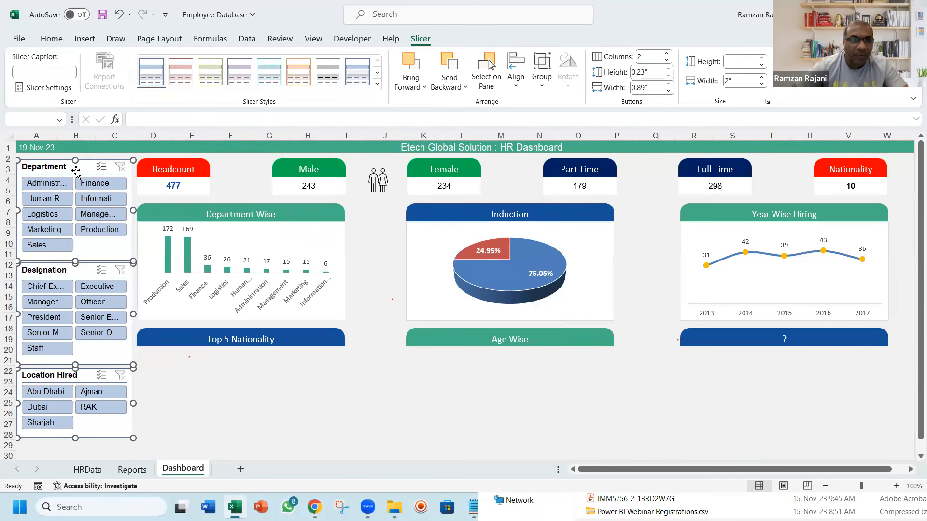
key(Right)
key(Right)
key(Escape)
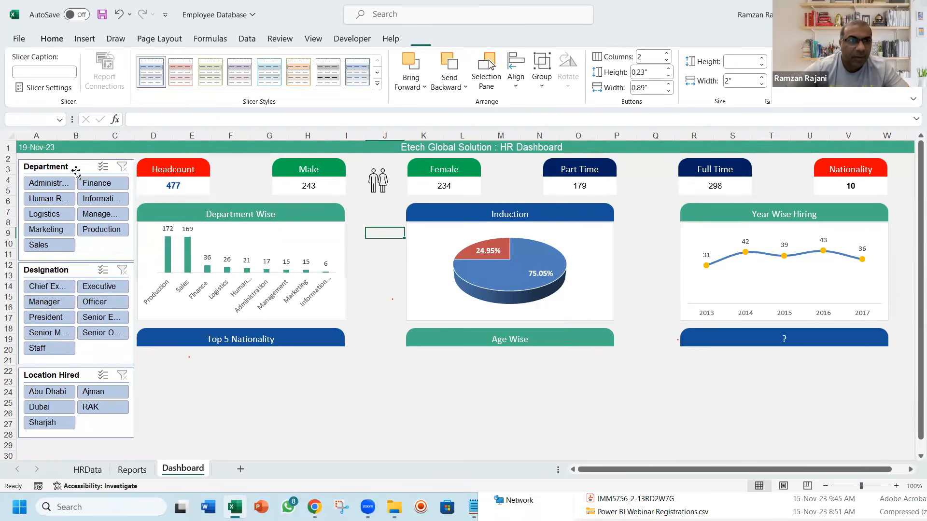
Apply a light red style to the Department slicer, light green to Designation and light purple to Location Hired
click(70, 168)
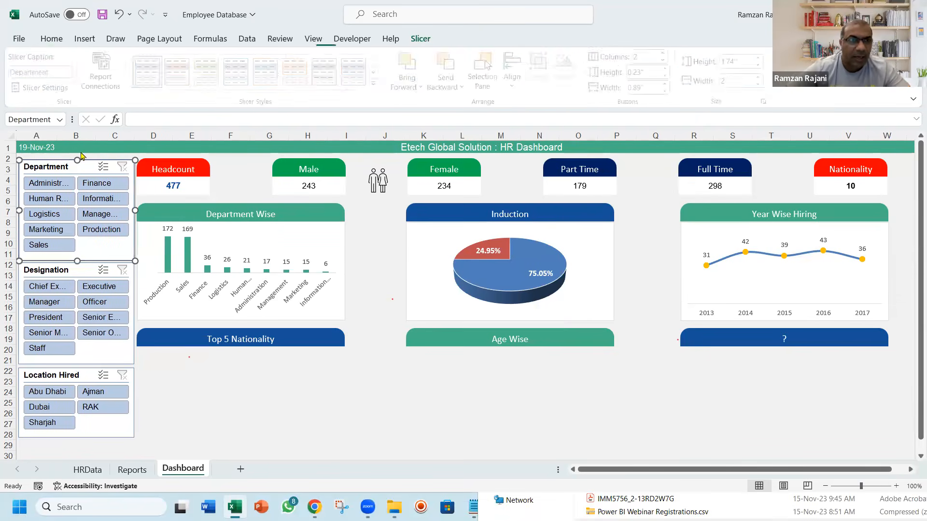
click(180, 76)
click(62, 274)
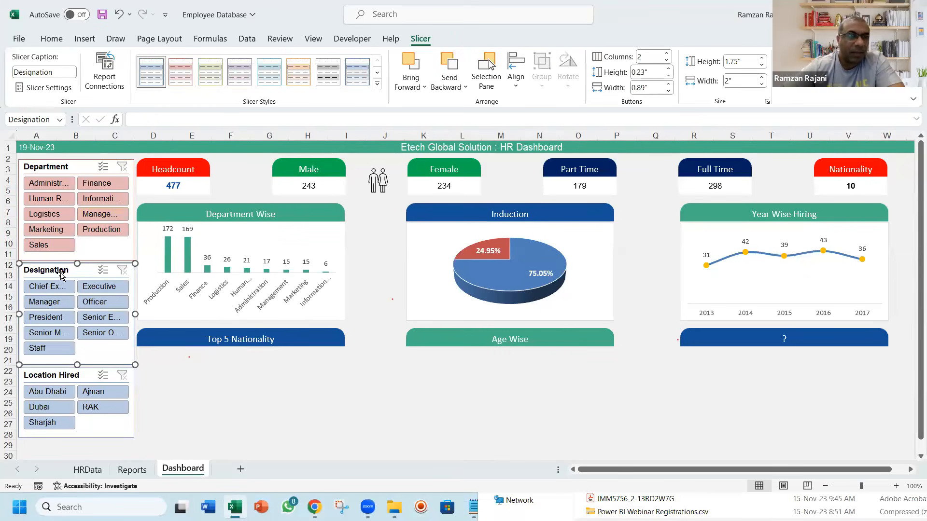
click(210, 71)
click(57, 376)
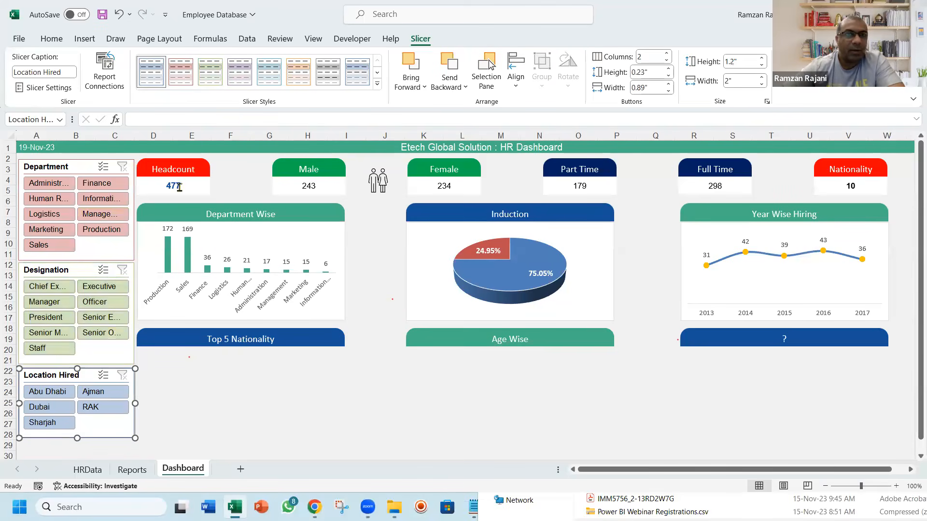
click(243, 78)
click(218, 400)
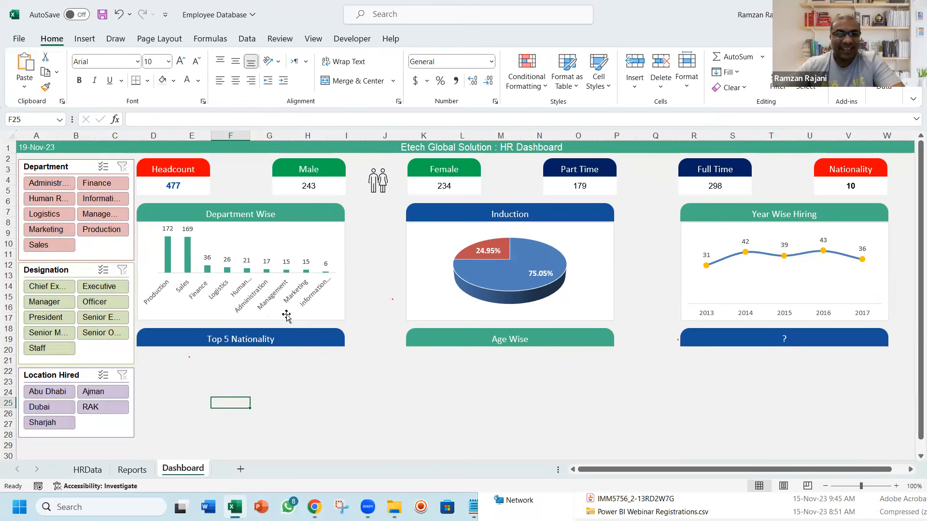
Nudge the Top 5 Nationality, Age Wise and "?" headers together slightly upward
click(286, 335)
ctrl+click(484, 336)
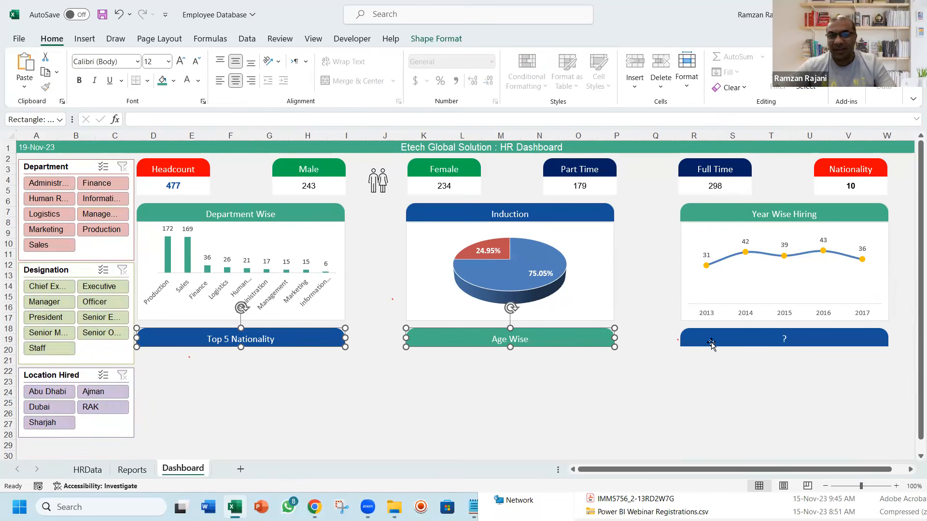
ctrl+click(712, 342)
key(Up)
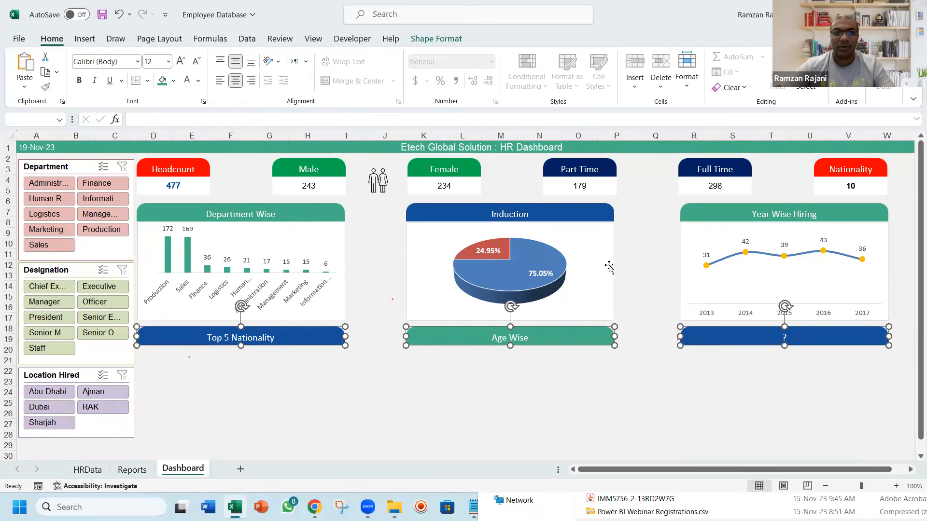
Nudge the Department Wise, Induction and Year Wise Hiring headers with their charts slightly upward together and save the workbook
click(297, 218)
ctrl+click(296, 232)
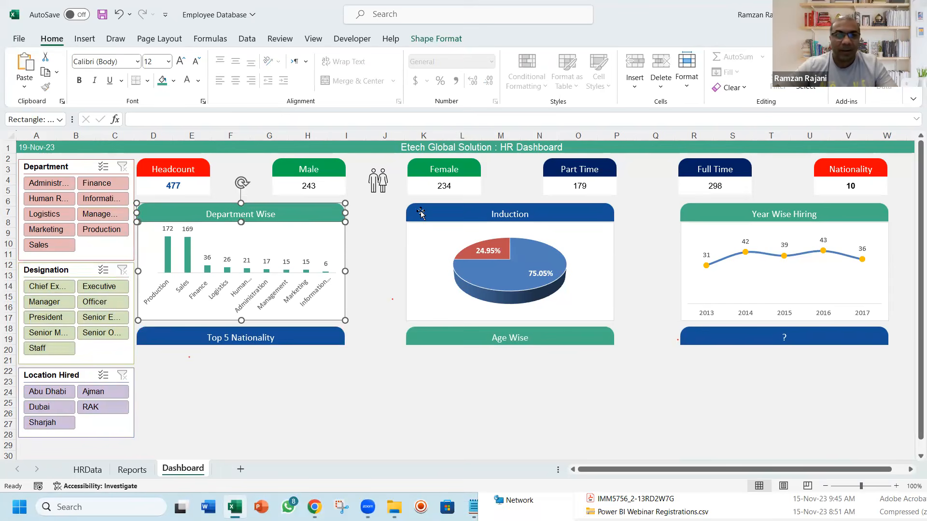
ctrl+click(424, 215)
ctrl+click(434, 236)
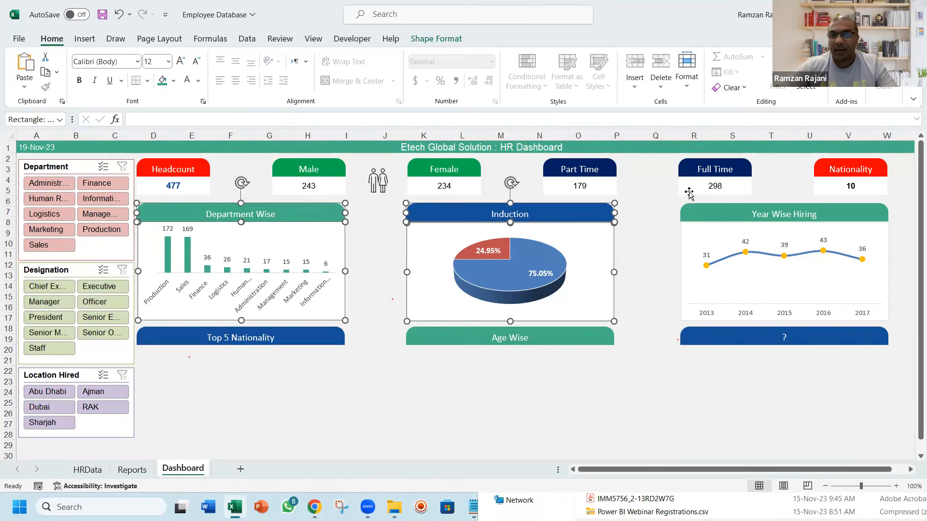
ctrl+click(718, 209)
ctrl+click(705, 231)
key(Up)
key(Up)
click(424, 381)
key(ctrl+s)
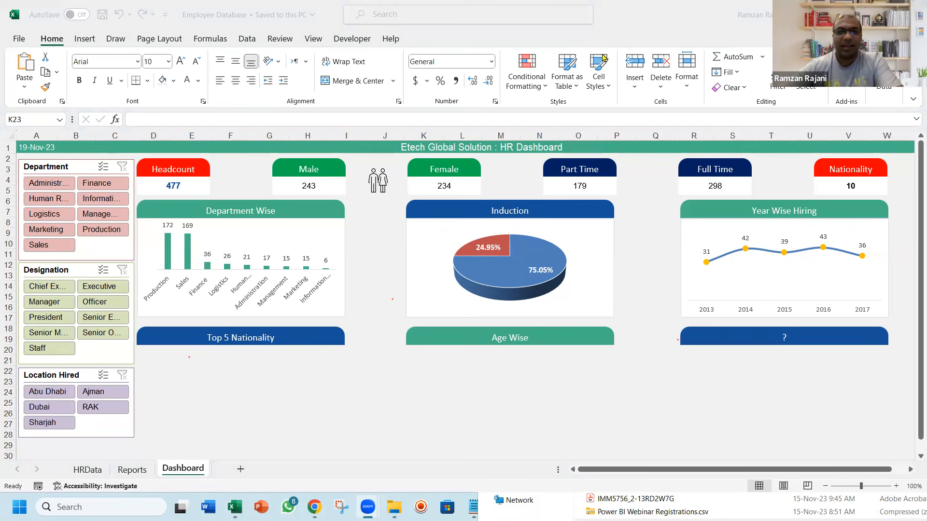
On the Reports sheet, copy the Nationality PivotTable's headers and five nationality rows (C24:D29), leaving out the grand total
click(219, 418)
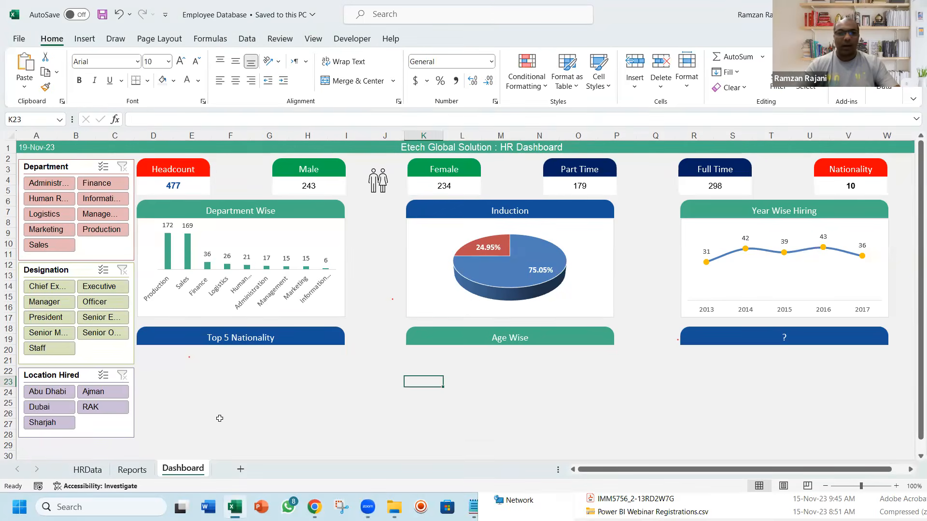
key(ctrl+Page_Up)
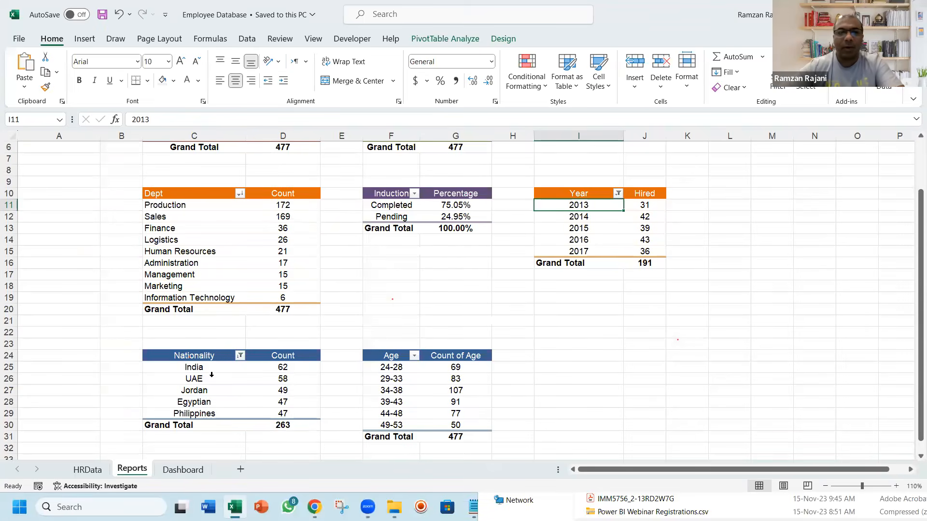
click(210, 368)
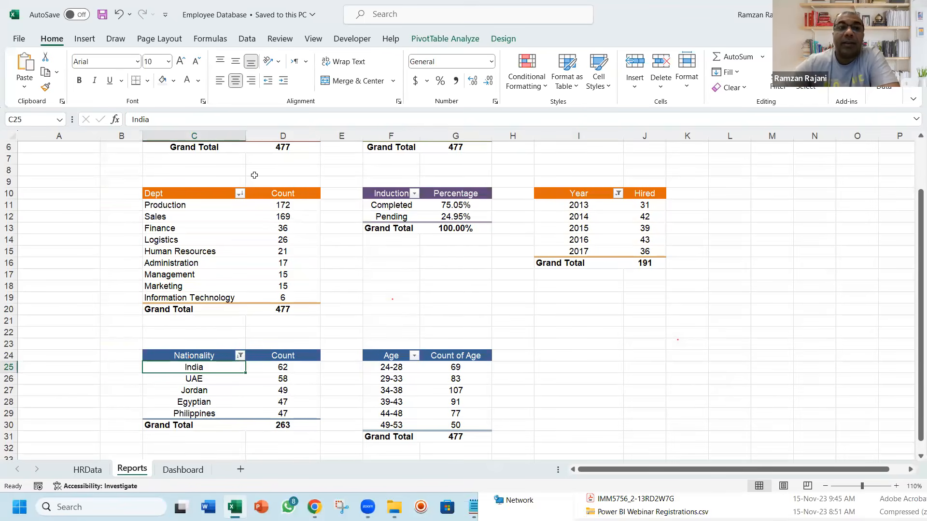
key(Up)
key(ctrl+shift+Down)
key(shift+Right)
key(shift+Up)
key(ctrl+c)
Paste the copied nationality data at cell I24 with the Formulas paste option and clear the copy selection
key(Right)
key(Right)
key(Right)
key(Right)
key(Right)
key(Right)
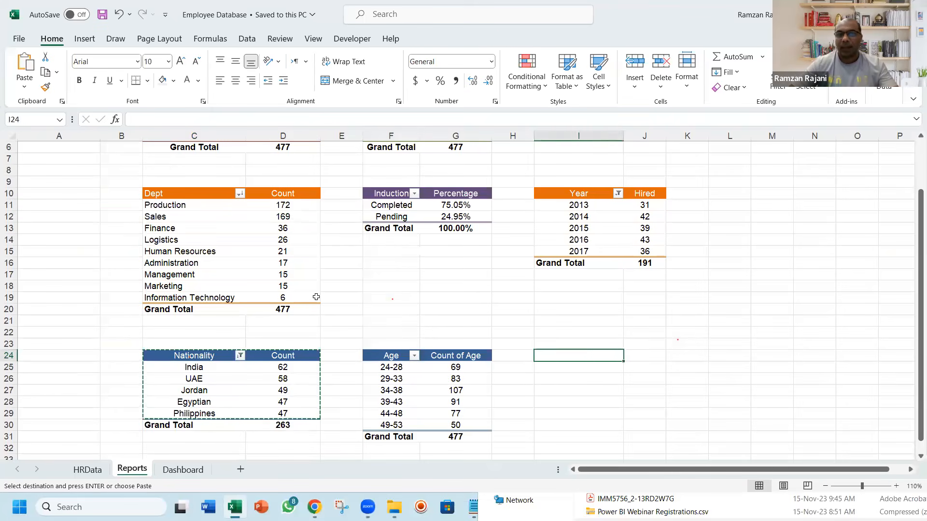
key(ctrl+alt+v)
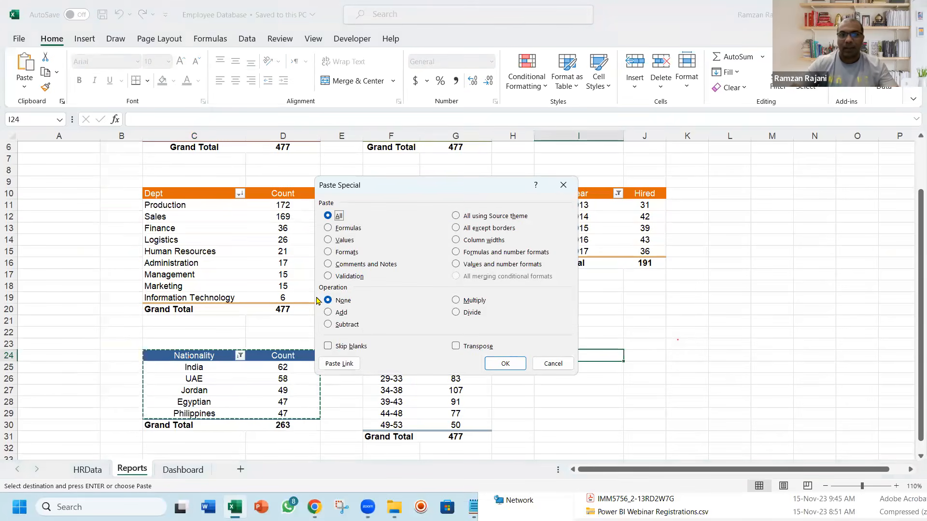
key(f)
key(Return)
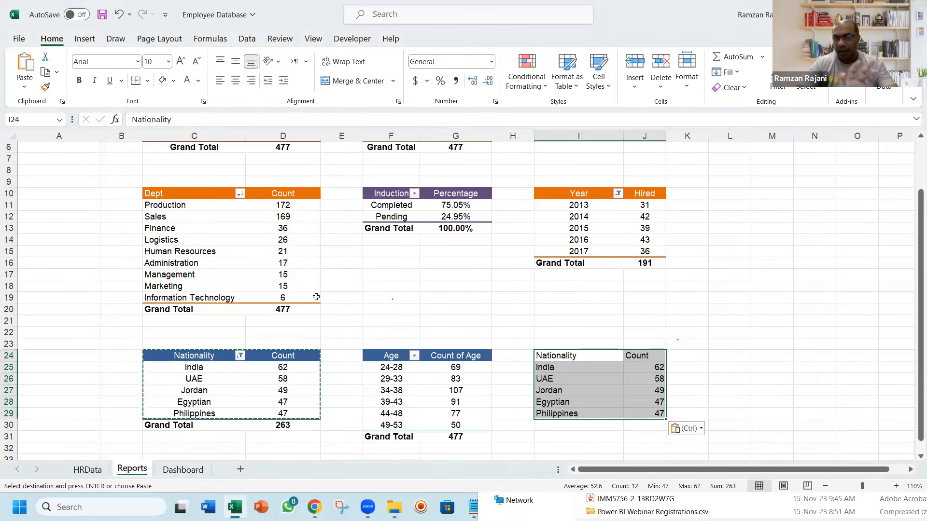
key(Escape)
Center the pasted Count column (J24:J29) and make the Nationality and Count headers bold
key(Right)
key(ctrl+shift+Down)
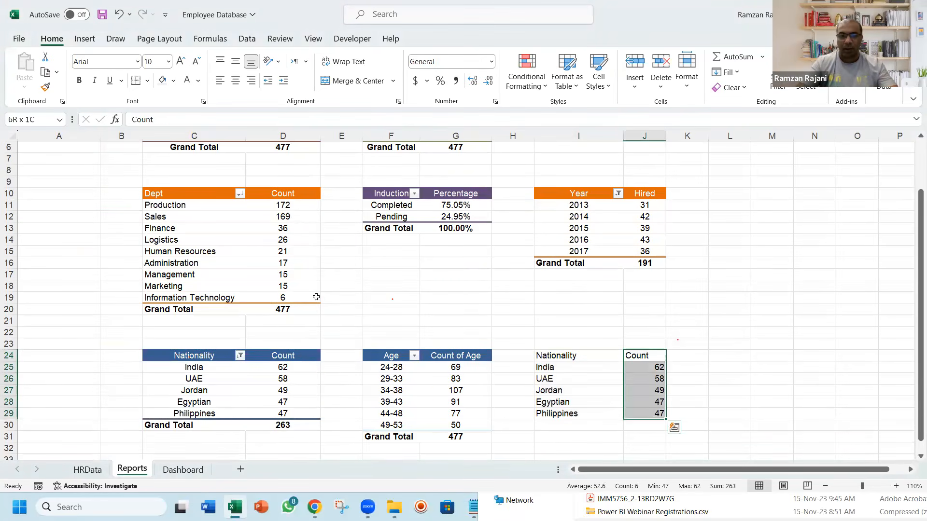
key(alt+h)
key(a)
key(c)
key(Left)
key(shift+Right)
key(ctrl+b)
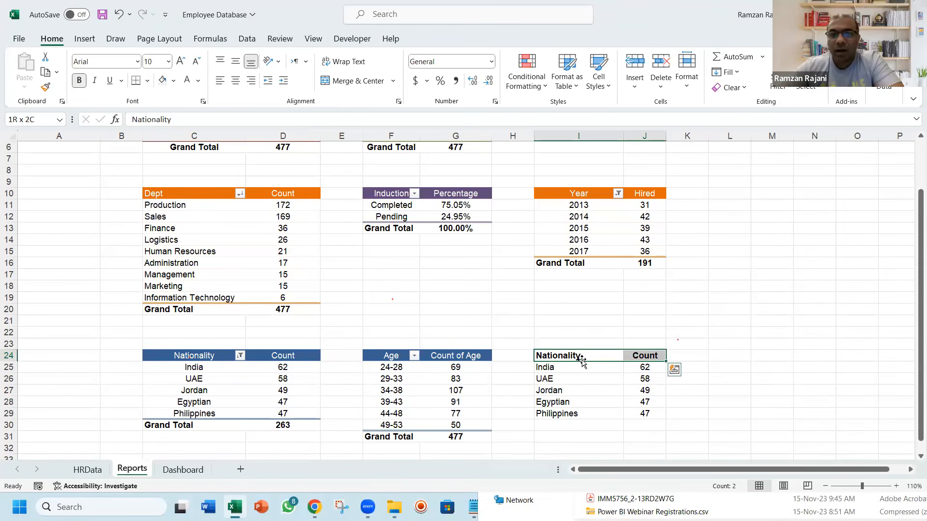
Insert a Treemap chart from the pasted nationality data in I24:J29 and shrink the chart
drag(555, 357, 632, 416)
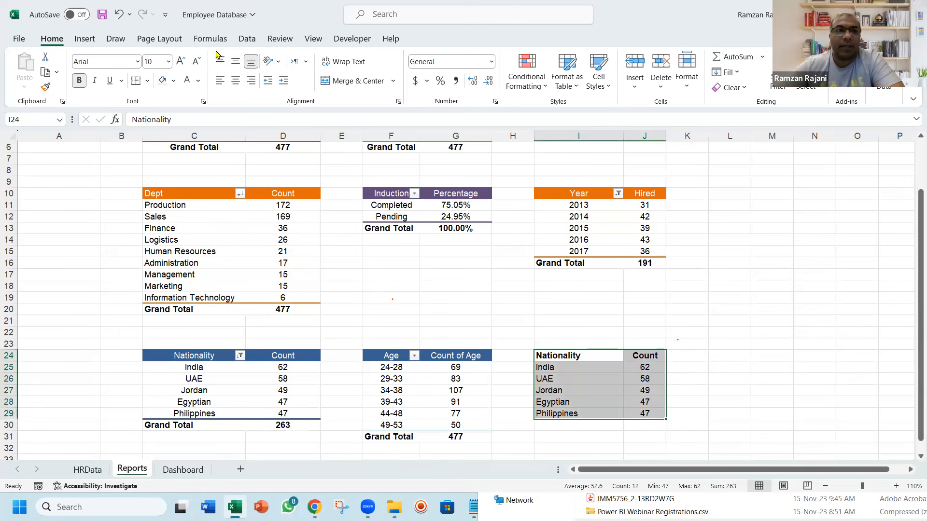
click(85, 41)
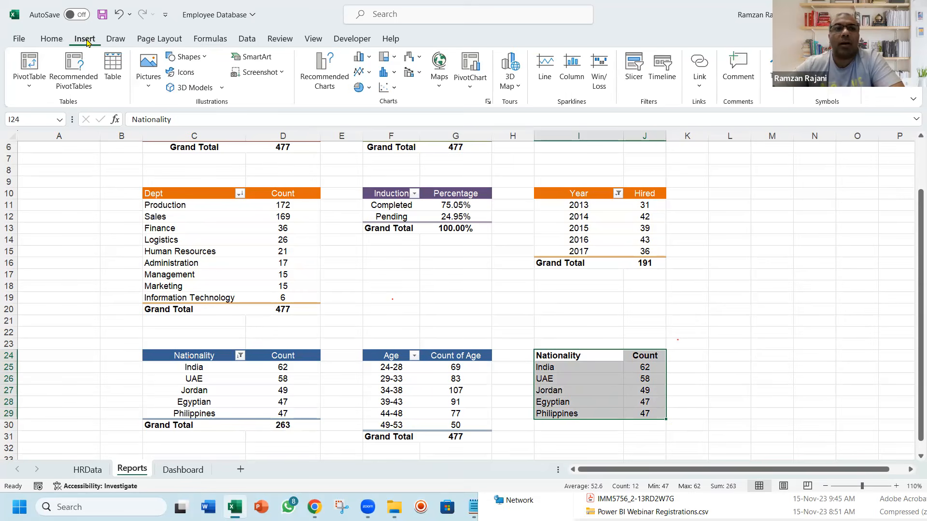
click(393, 58)
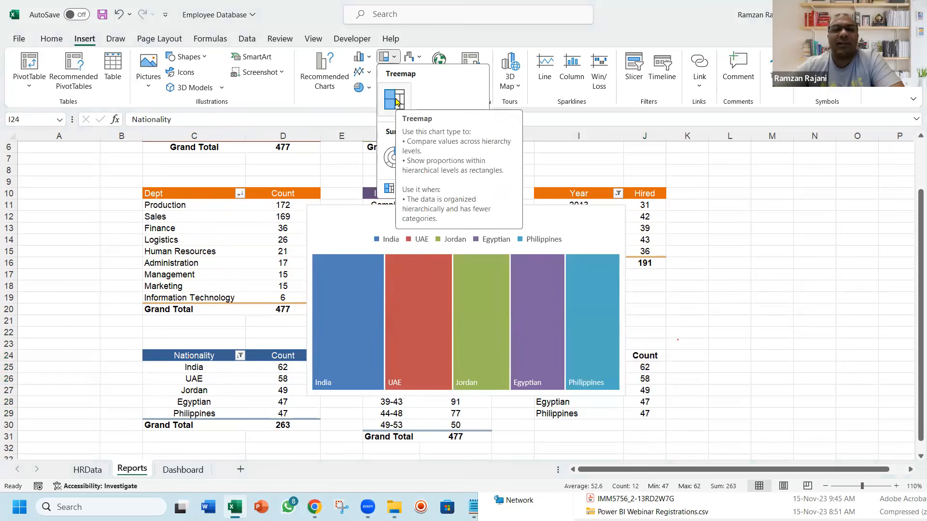
click(397, 101)
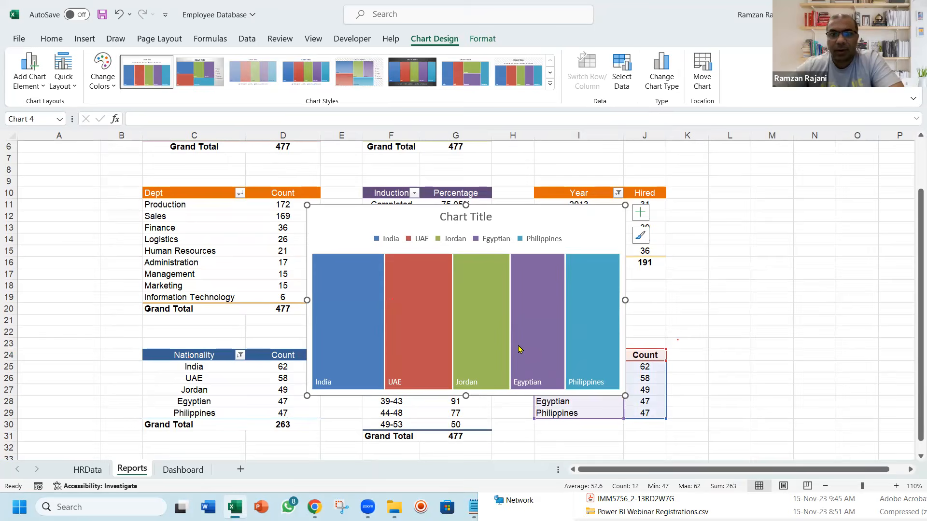
drag(625, 395, 517, 361)
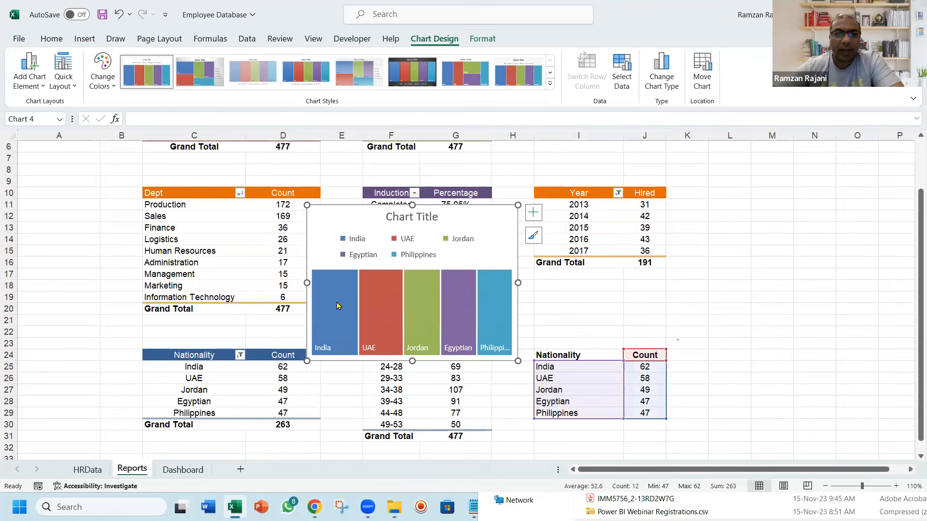
Add the values to the treemap's data labels next to the category names and shift the chart slightly up and right
right_click(369, 346)
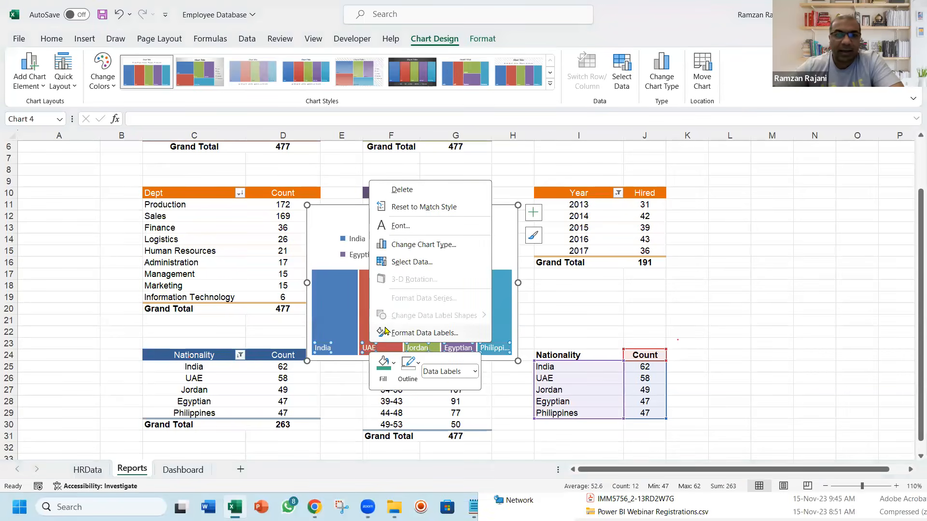
click(390, 333)
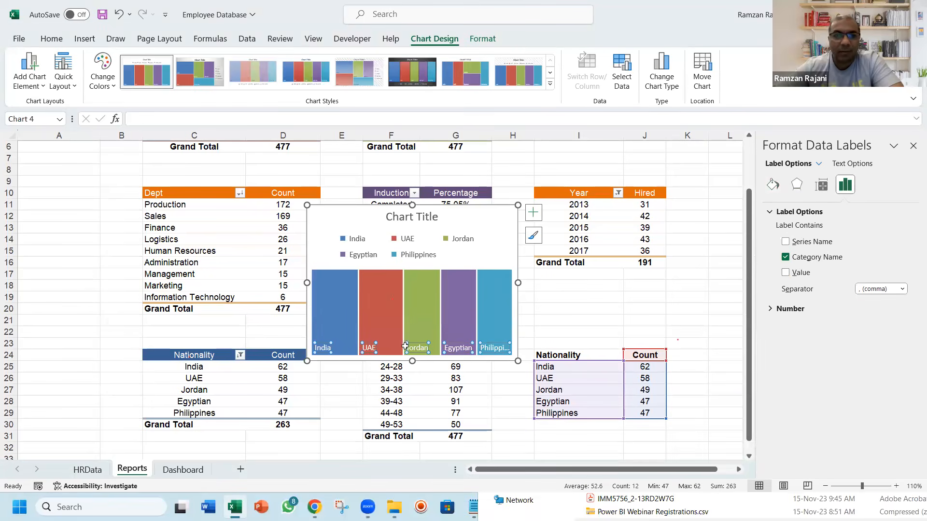
click(786, 273)
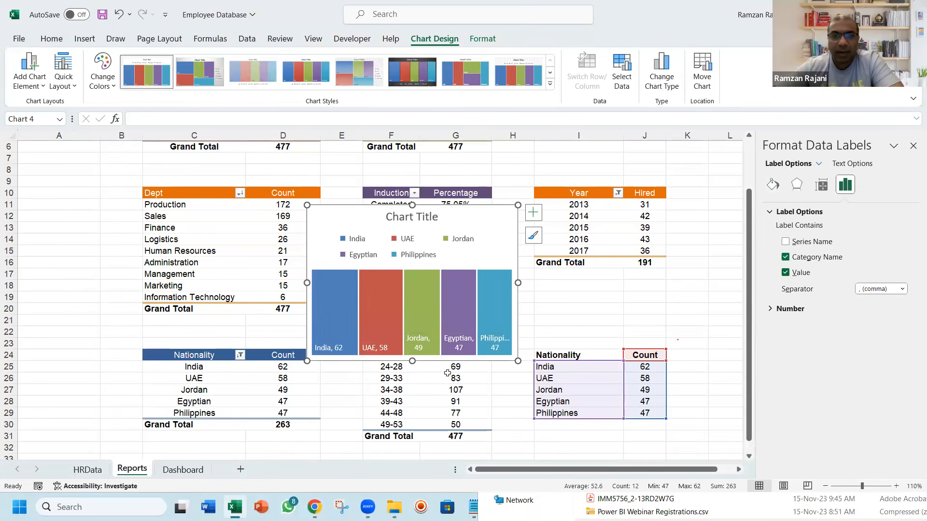
click(913, 146)
mouse_move(477, 216)
mouse_down()
mouse_move(496, 219)
mouse_move(466, 215)
mouse_move(492, 210)
mouse_up()
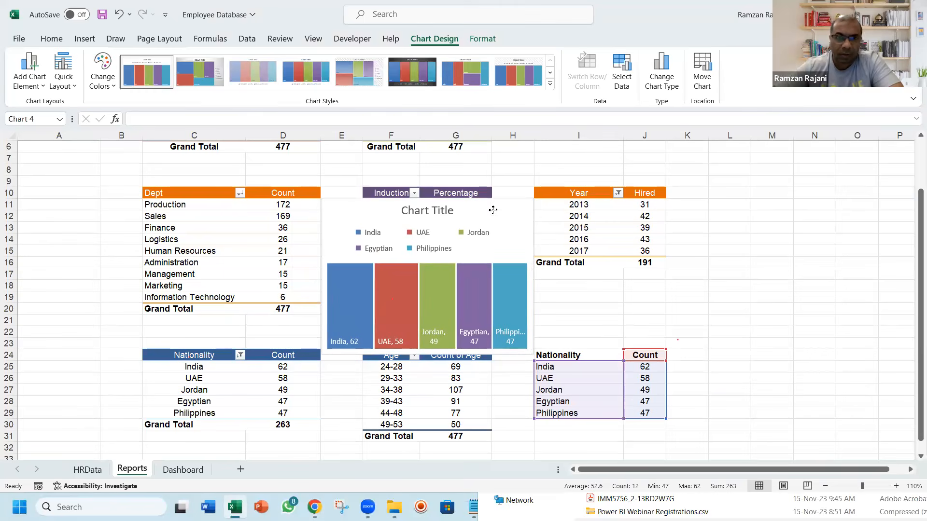
Remove the legend and the chart title from the nationality treemap
drag(493, 211, 492, 211)
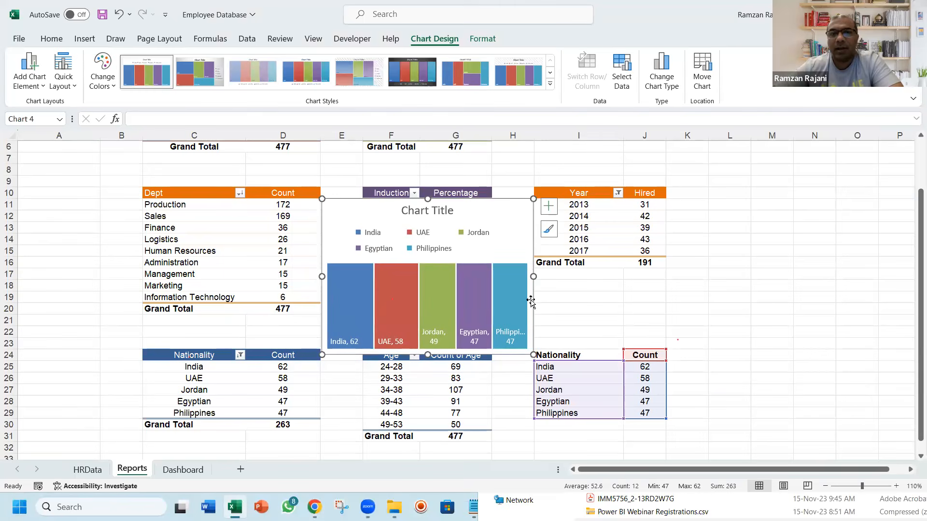
click(423, 239)
key(Delete)
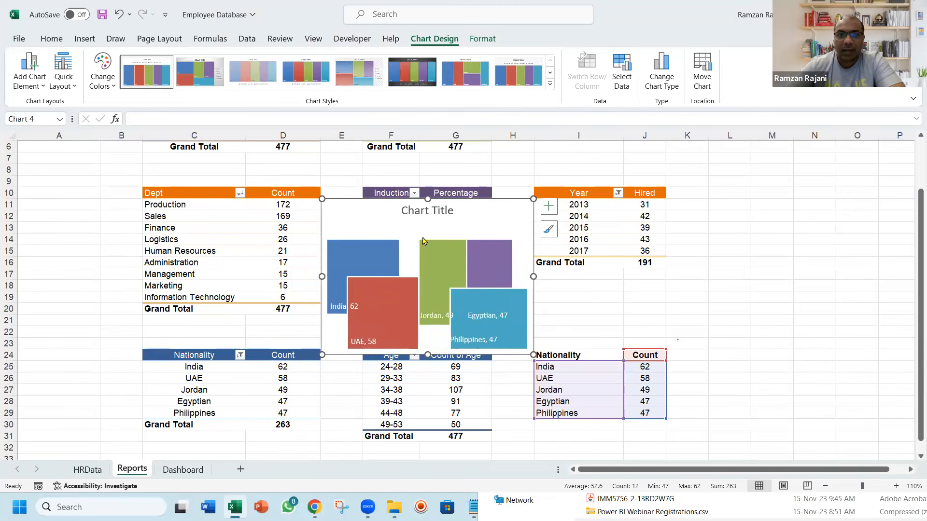
click(424, 217)
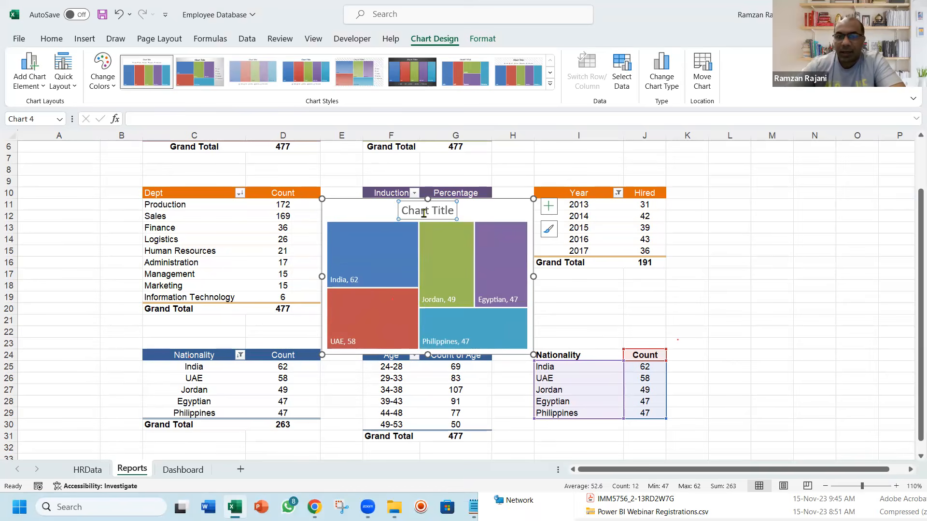
key(Delete)
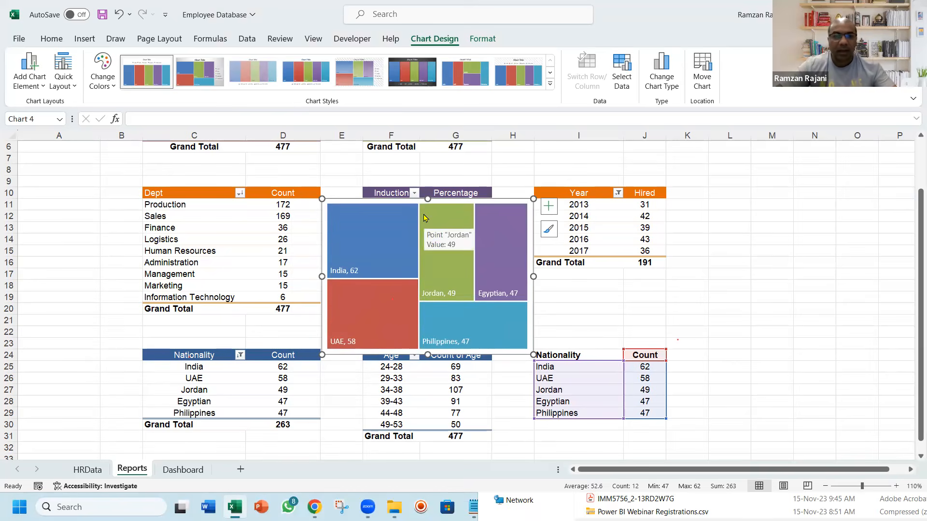
Move the treemap from the Reports sheet to the Dashboard sheet and fit it below the Top 5 Nationality header
key(Delete)
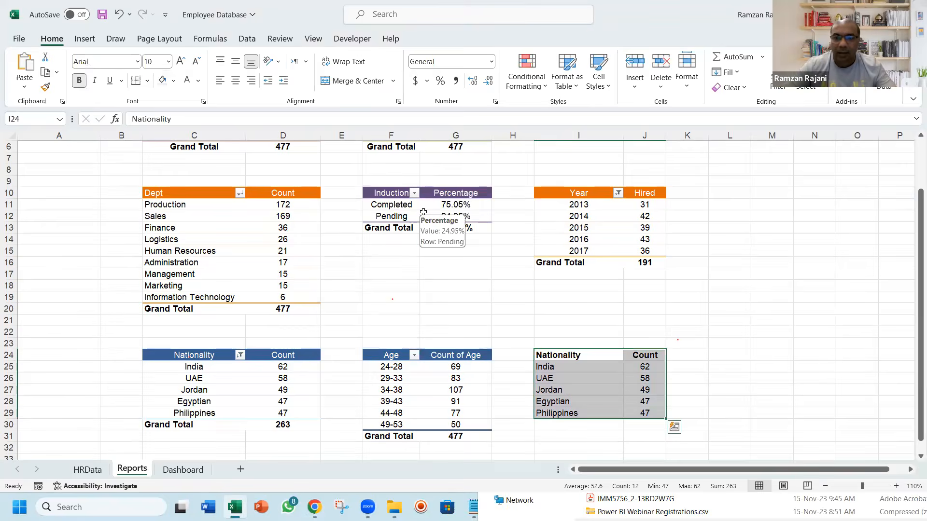
key(ctrl+Page_Down)
key(ctrl+v)
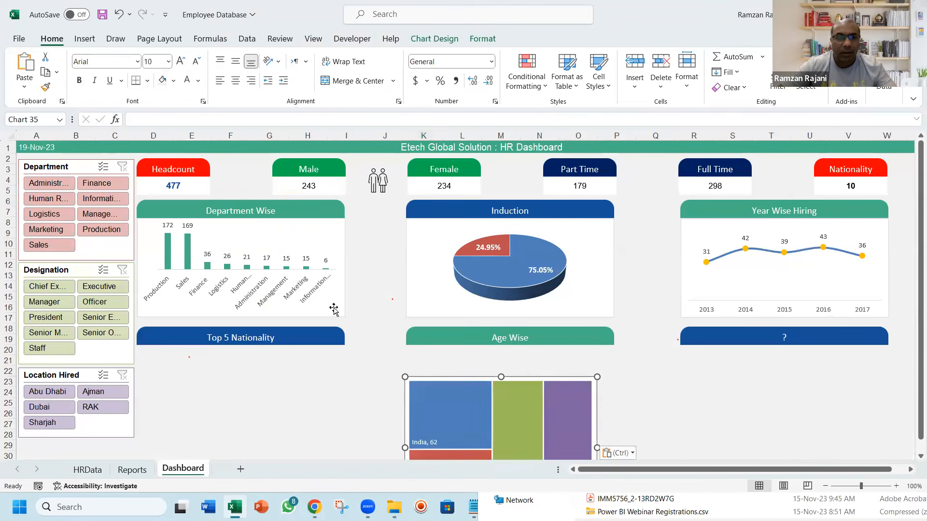
drag(424, 378, 157, 314)
drag(232, 314, 223, 347)
drag(329, 400, 344, 403)
click(416, 412)
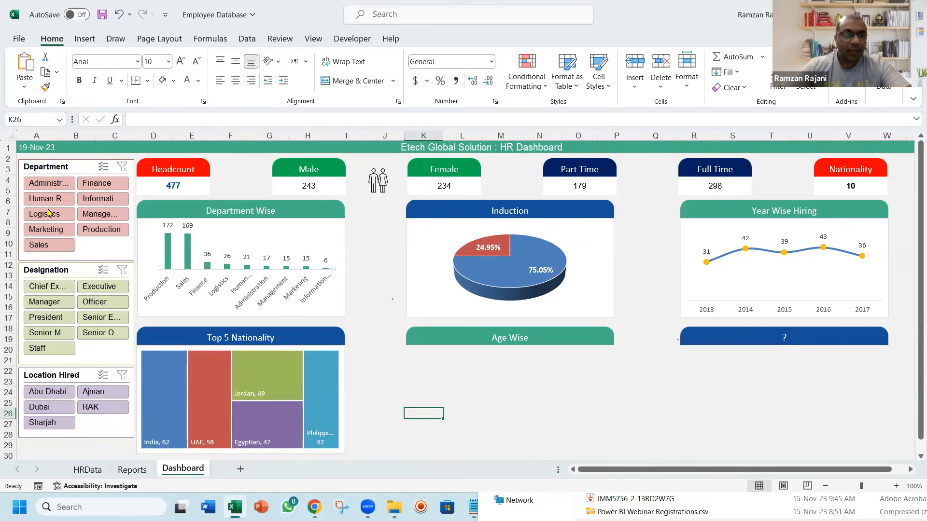
Test the Department, Designation and Location Hired slicers with Administration, Executive and Abu Dhabi among the selections, clearing each filter
click(51, 188)
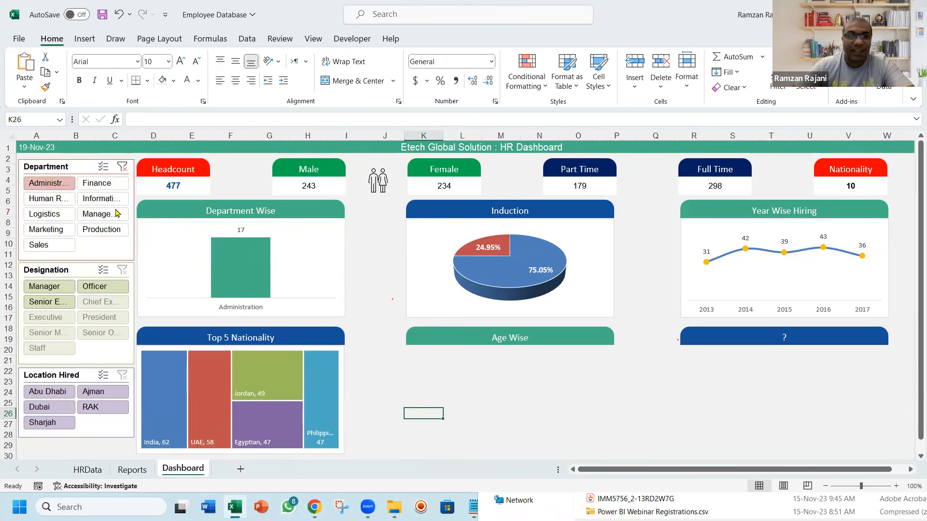
click(123, 167)
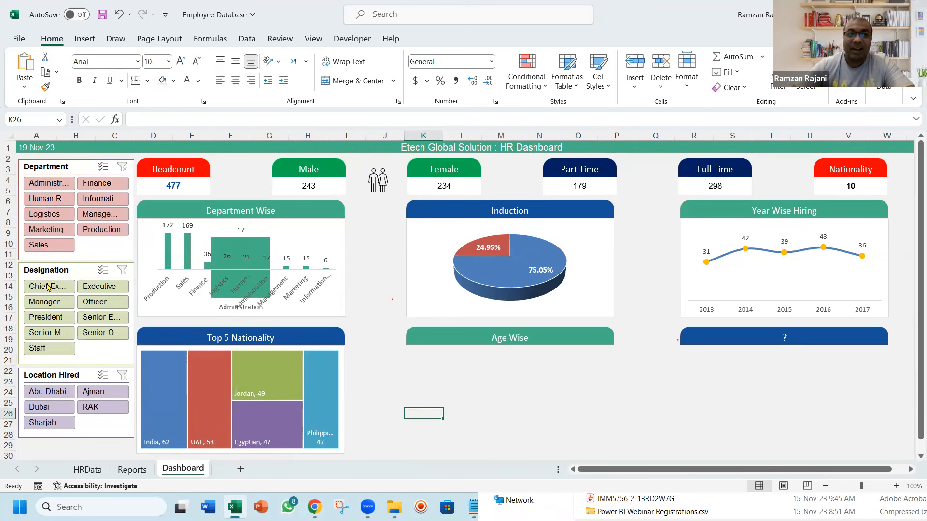
click(49, 286)
click(95, 288)
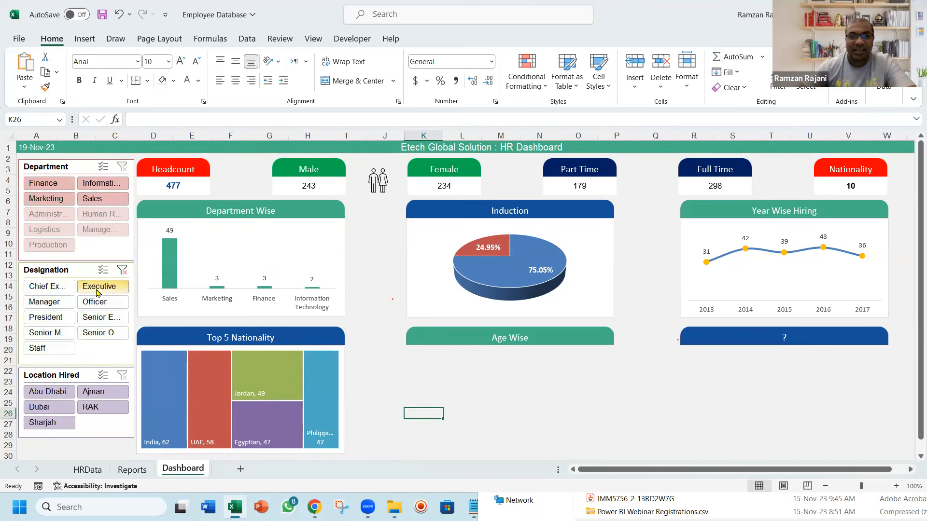
click(122, 272)
click(47, 393)
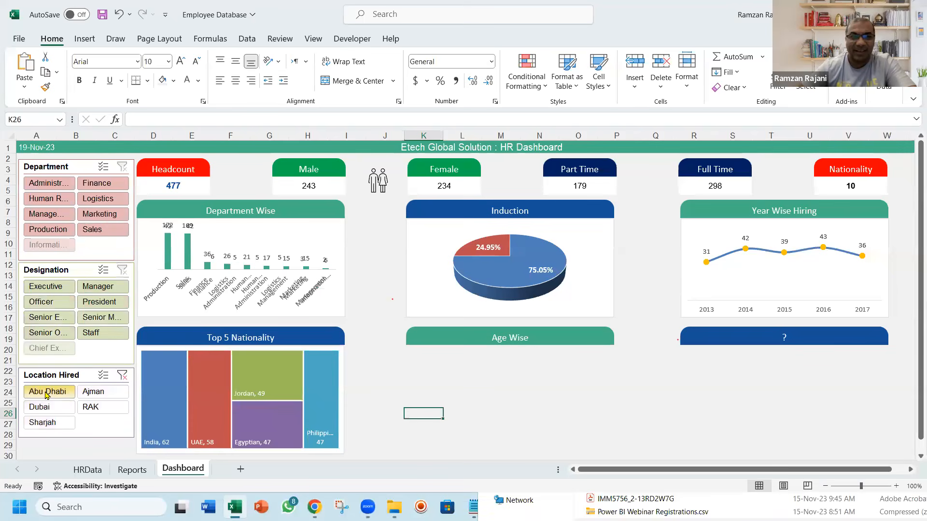
click(121, 375)
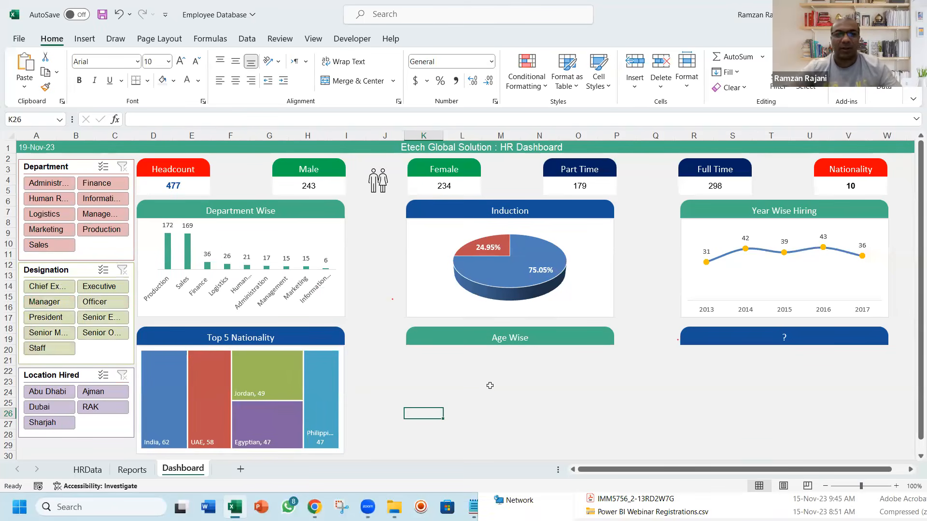
Insert a 2-D clustered bar chart from the Age PivotTable on the Reports sheet and shift it right
key(ctrl+Page_Up)
click(406, 368)
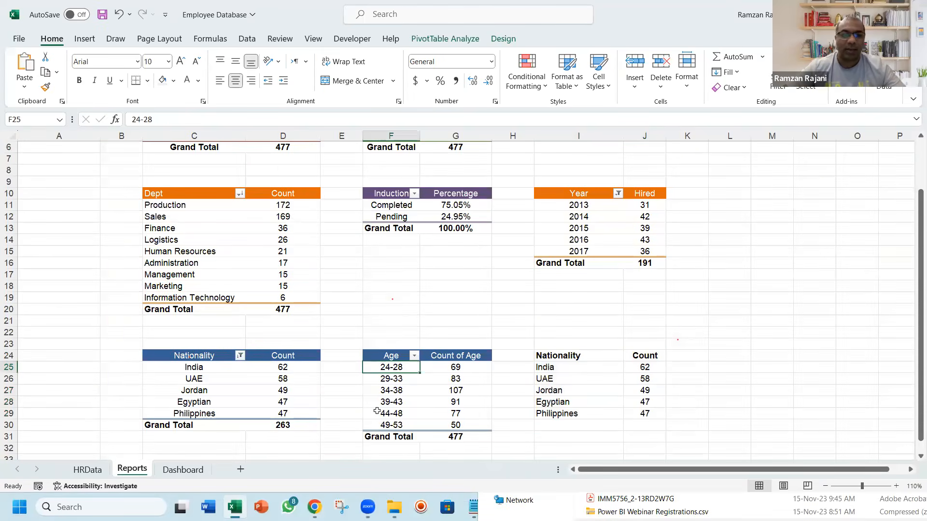
click(642, 34)
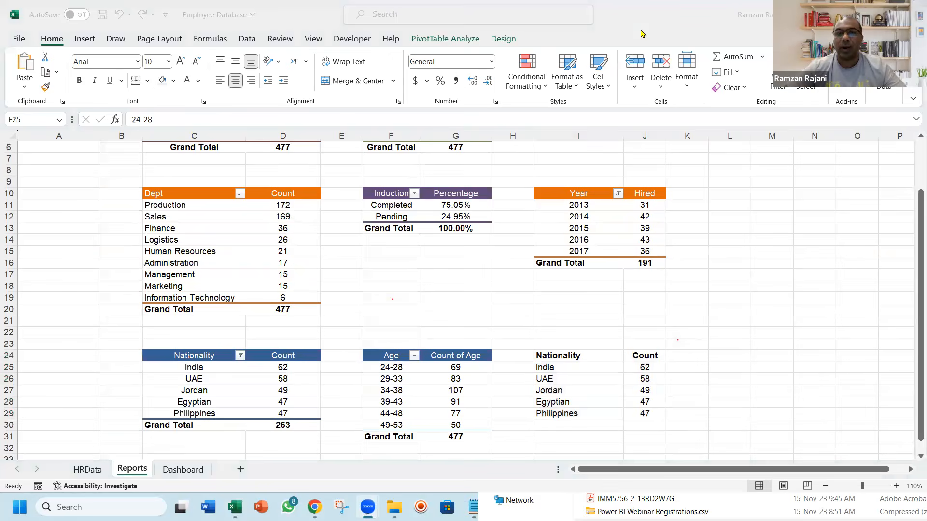
click(406, 366)
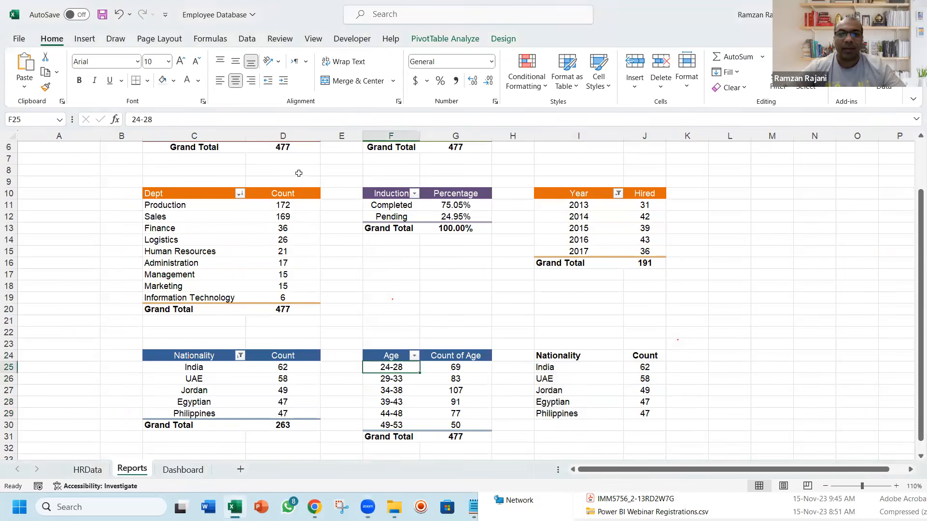
click(85, 40)
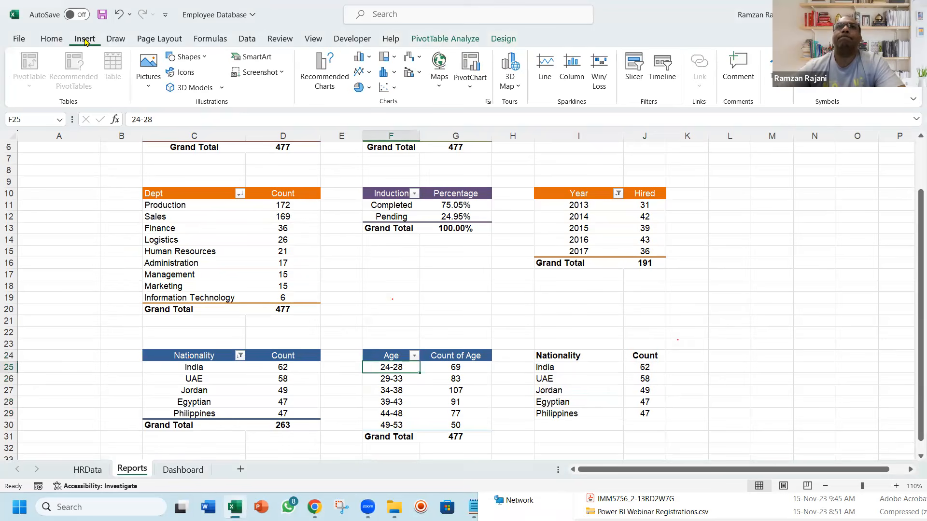
click(373, 63)
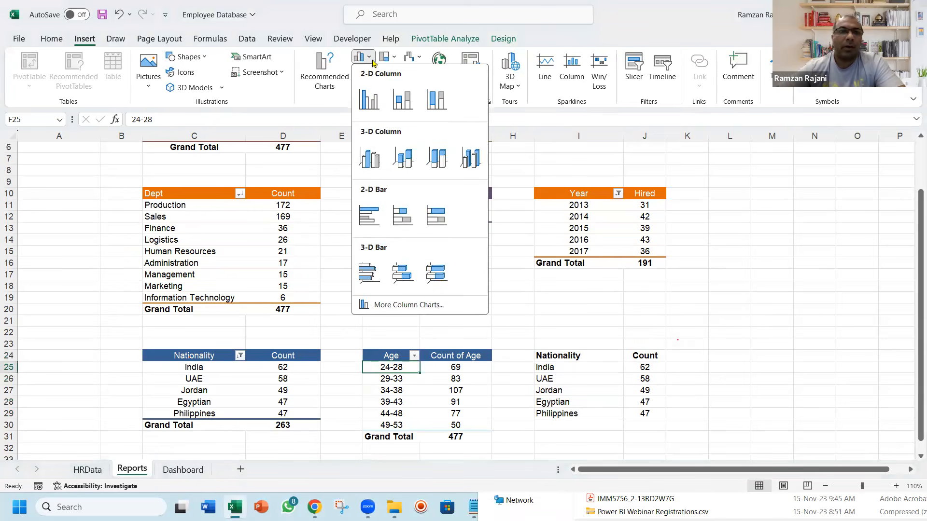
click(371, 214)
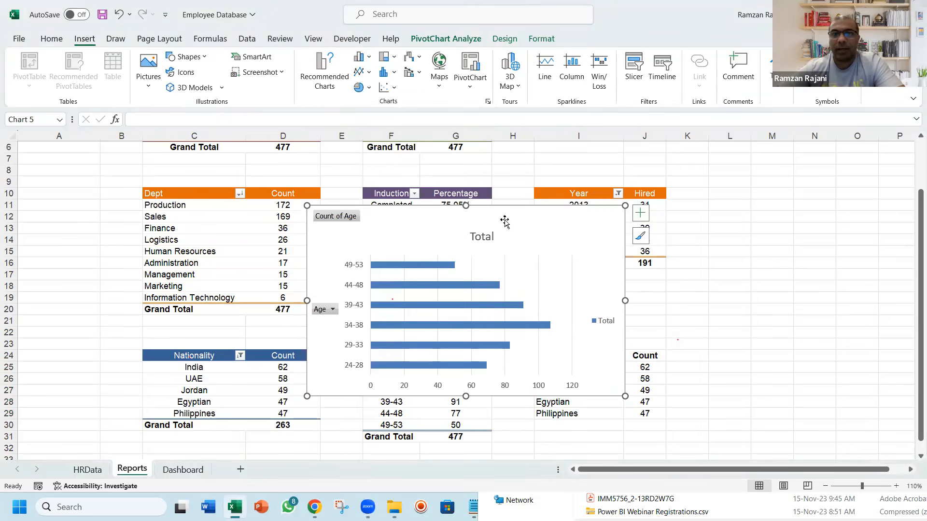
drag(504, 222, 598, 209)
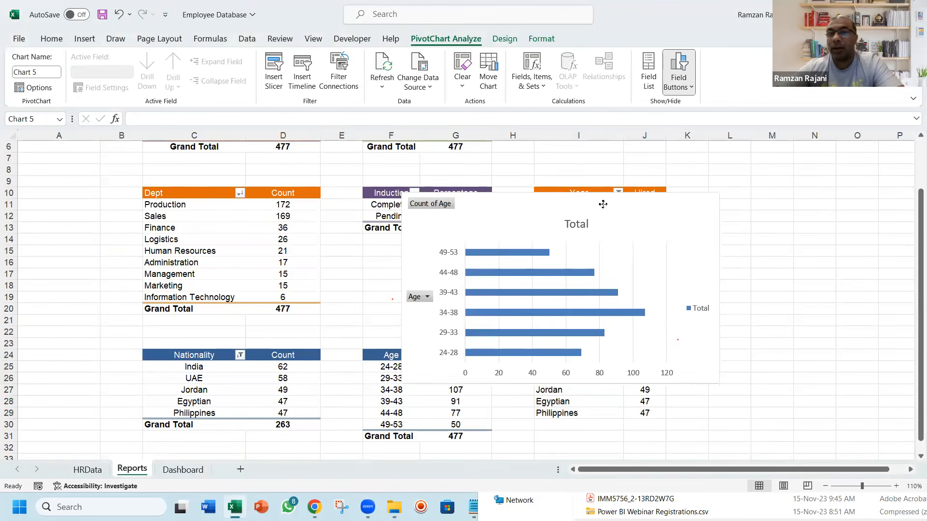
Strip the age bar chart of its legend, gridlines, field buttons and horizontal value axis
click(702, 311)
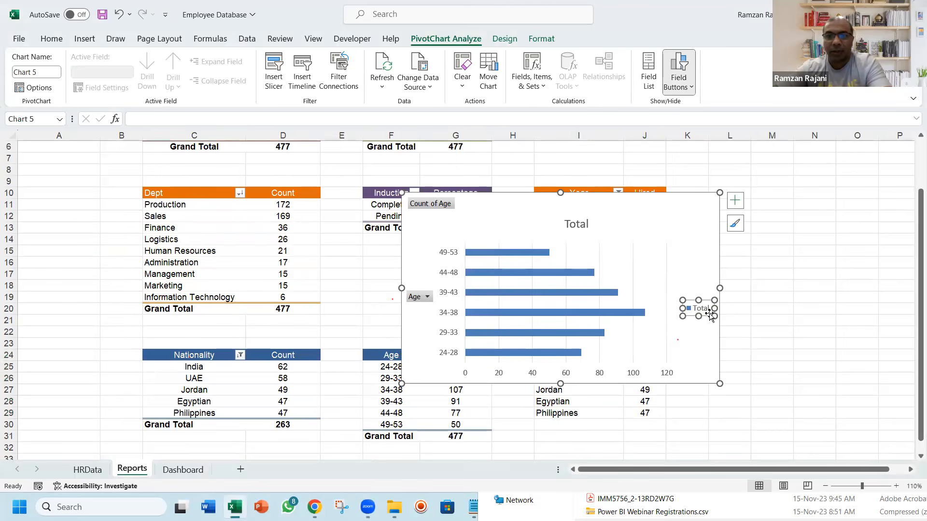
key(Delete)
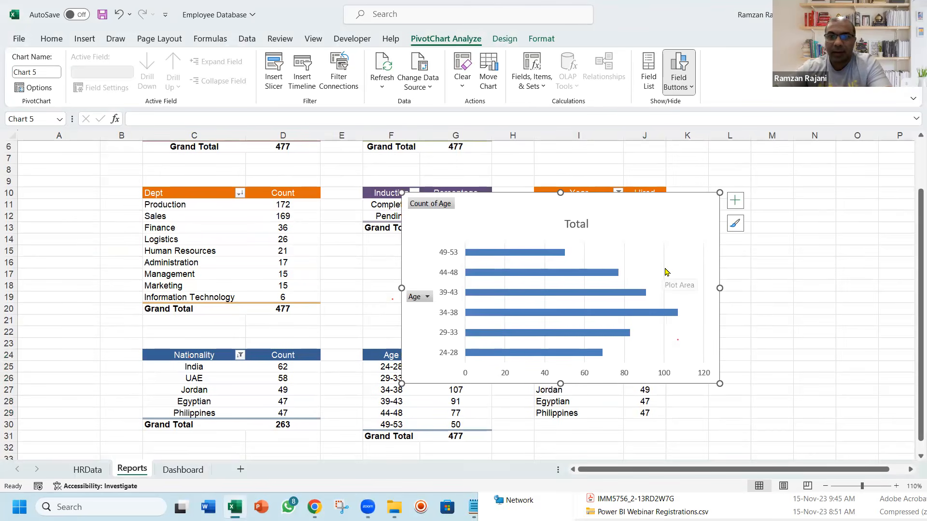
click(664, 271)
key(Delete)
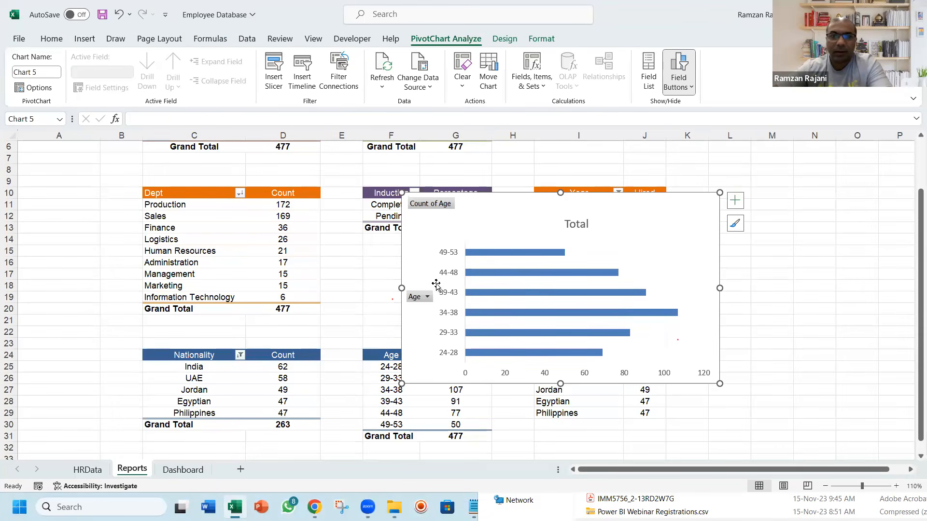
right_click(421, 299)
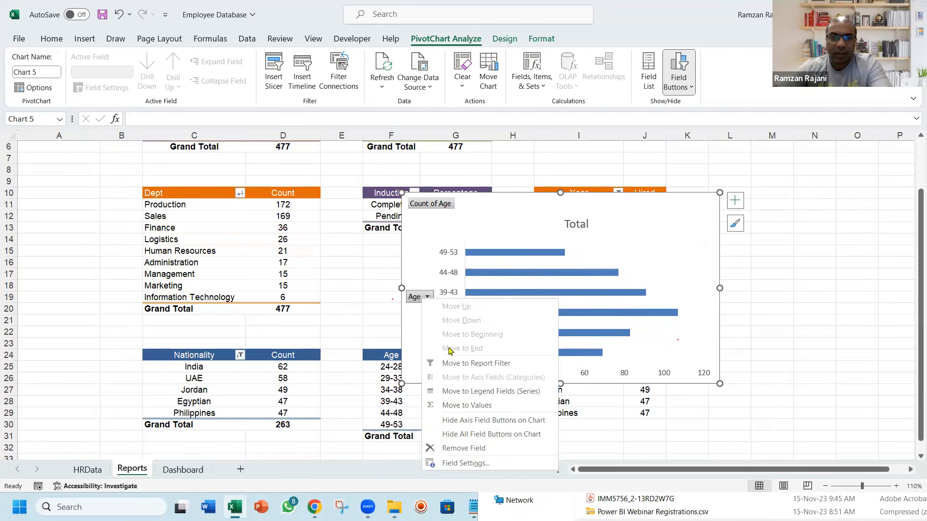
click(473, 431)
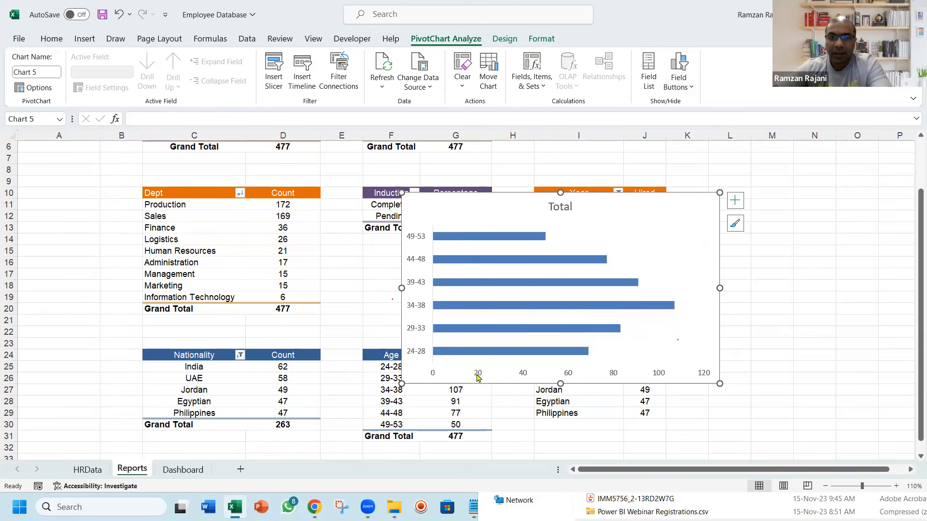
click(491, 372)
key(Delete)
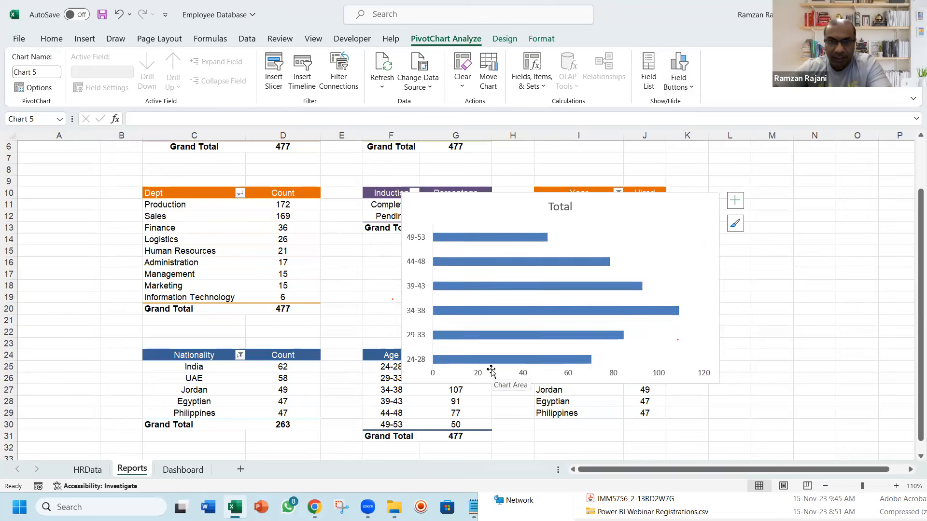
Add data labels to the age chart's bars and fill the bars with the green from the recent colors
right_click(494, 265)
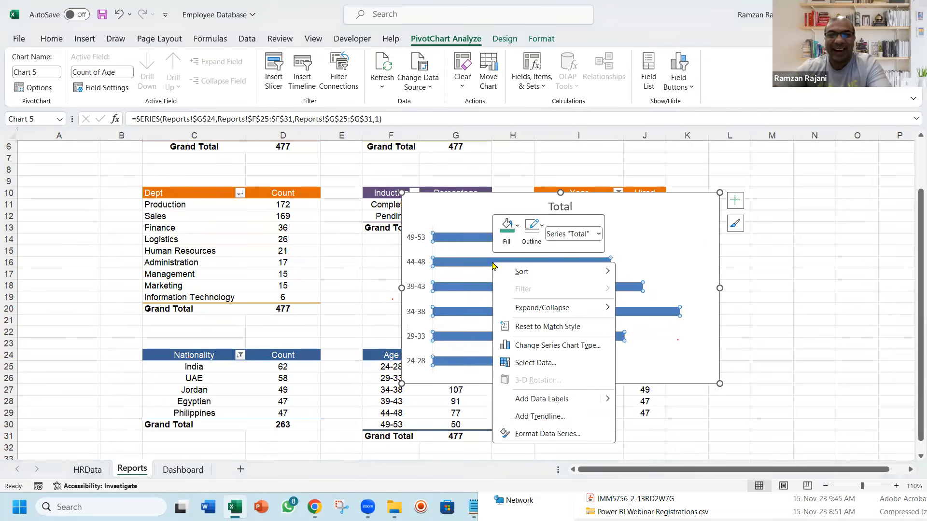
click(541, 399)
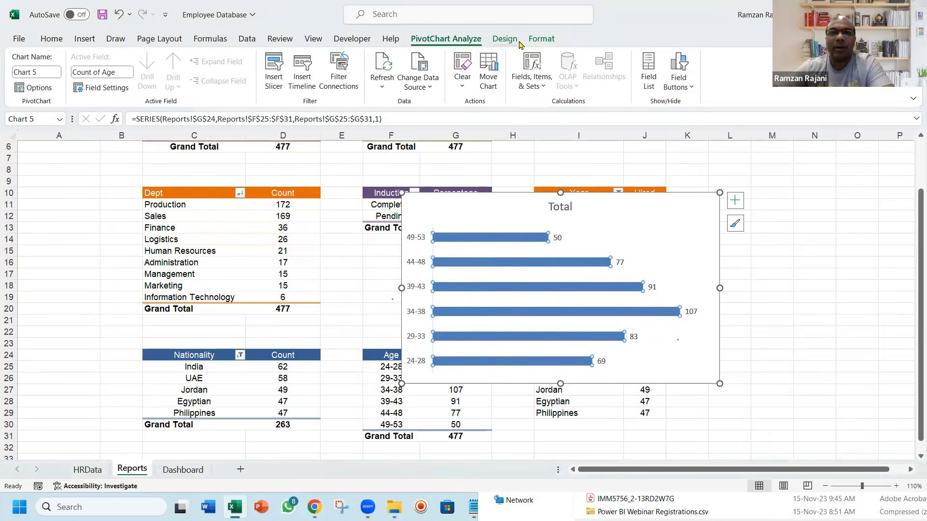
click(541, 39)
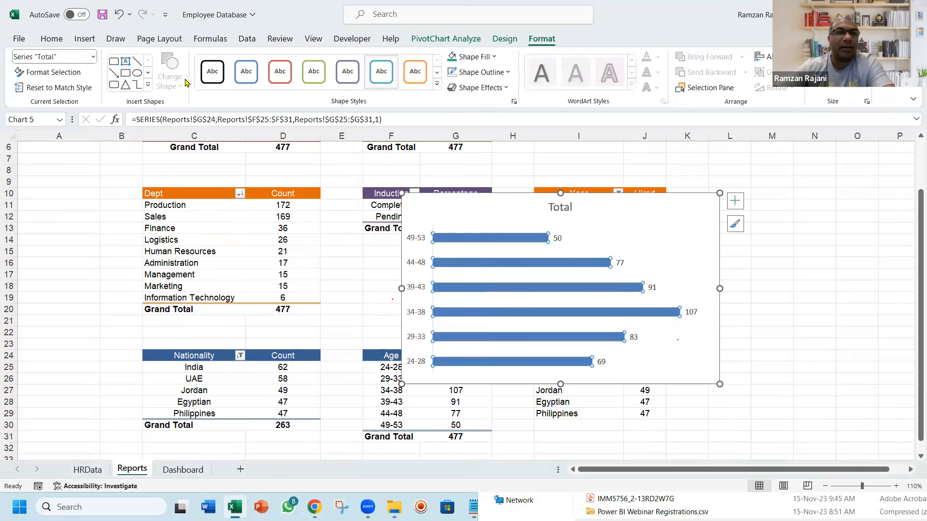
click(475, 58)
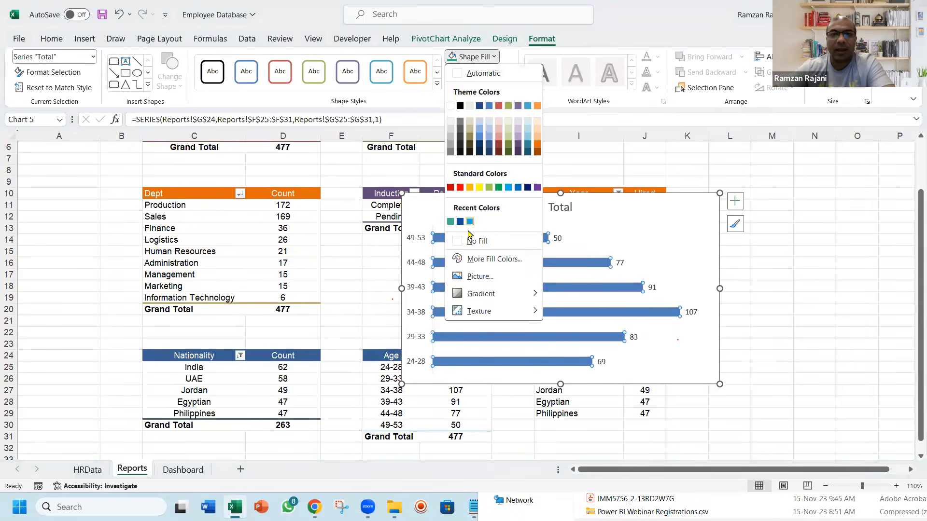
click(451, 222)
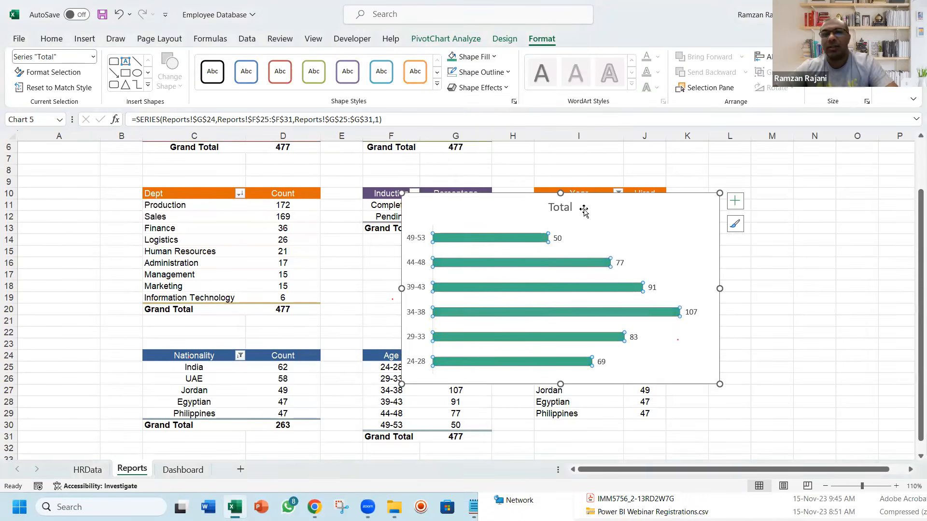
Delete the age chart's title and cut the chart from the Reports sheet
click(557, 206)
key(Delete)
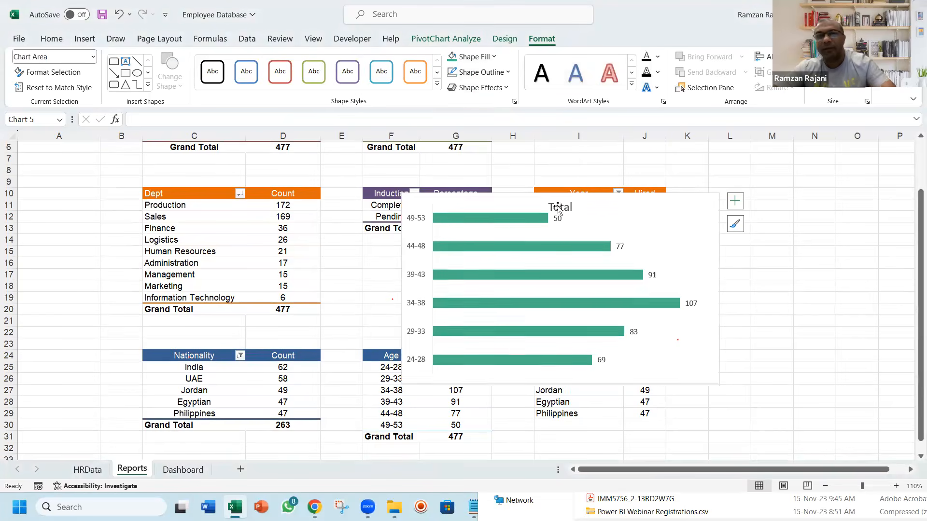
key(ctrl+x)
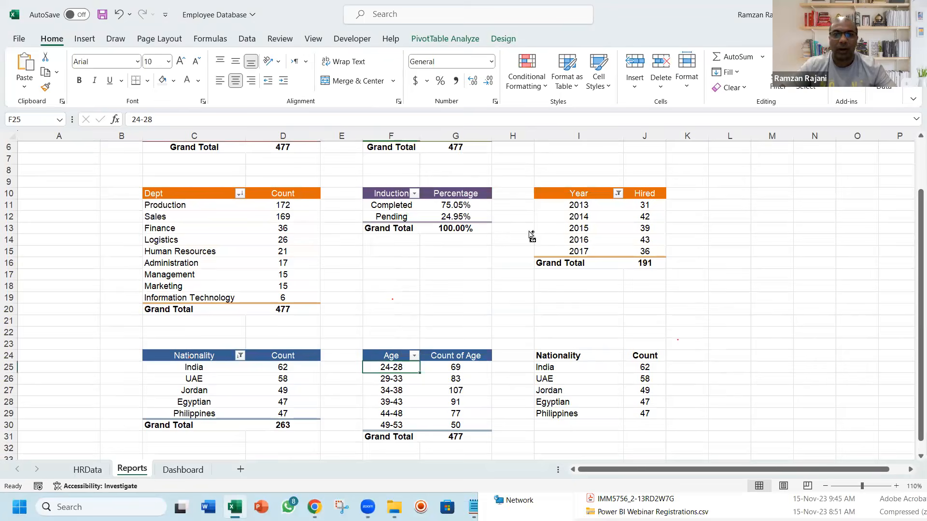
Paste the age bar chart onto the Dashboard sheet and resize it to fit under the Age Wise header
key(ctrl+Page_Down)
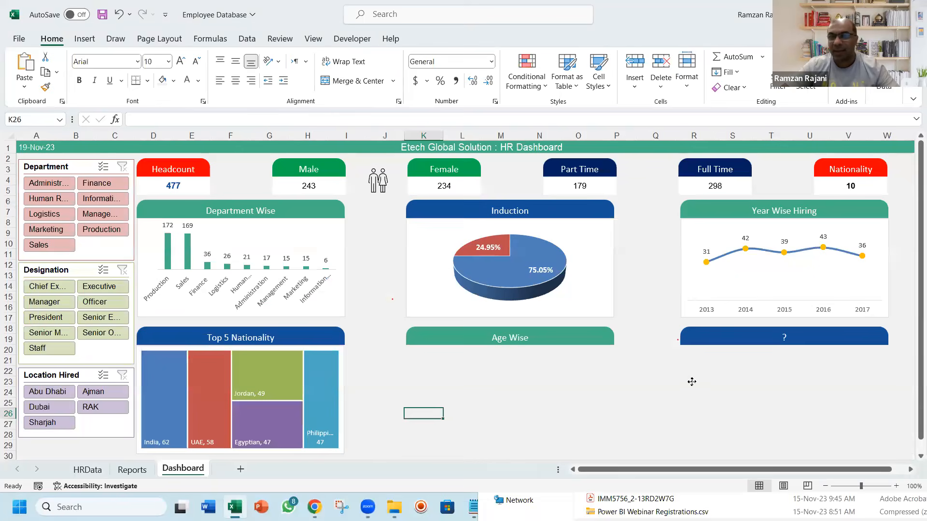
key(ctrl+v)
drag(567, 288, 569, 227)
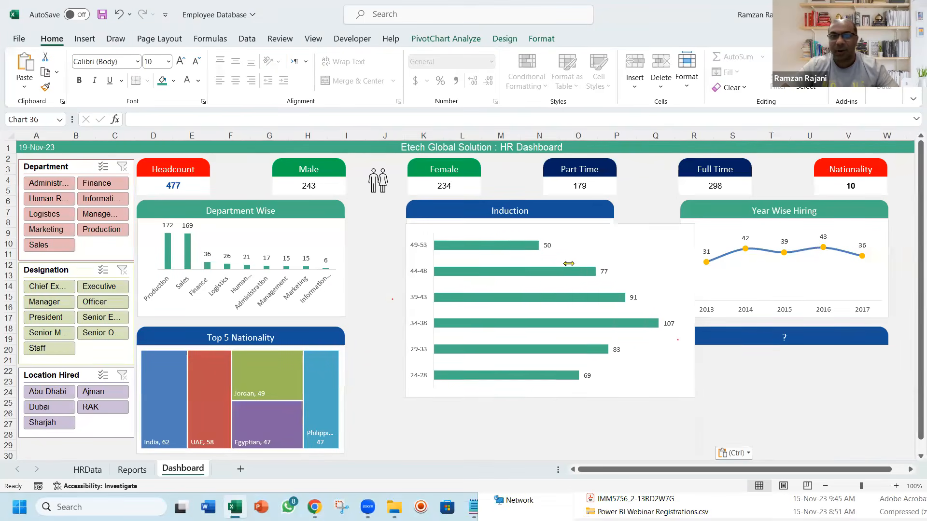
drag(613, 265, 613, 302)
mouse_move(585, 298)
mouse_down()
mouse_move(625, 310)
mouse_move(621, 424)
mouse_move(582, 427)
mouse_up()
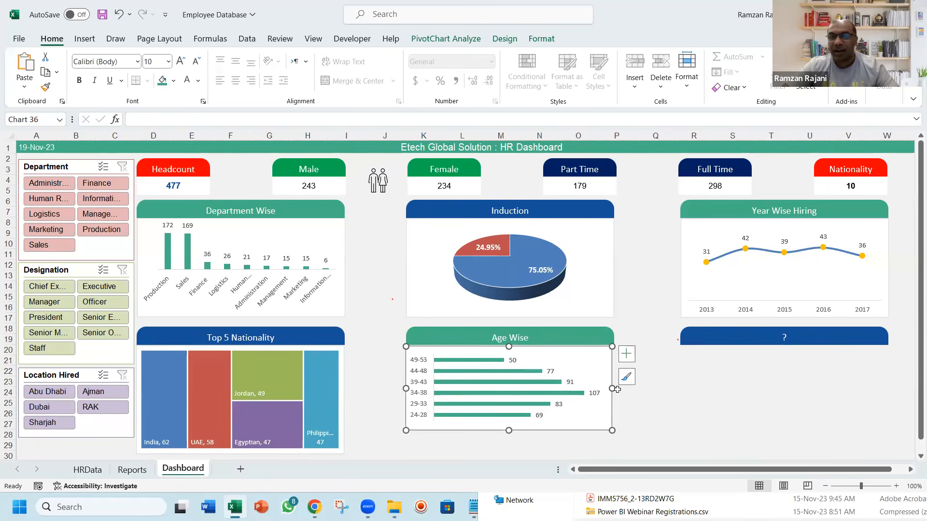
drag(613, 388, 615, 389)
drag(511, 432, 511, 442)
click(651, 415)
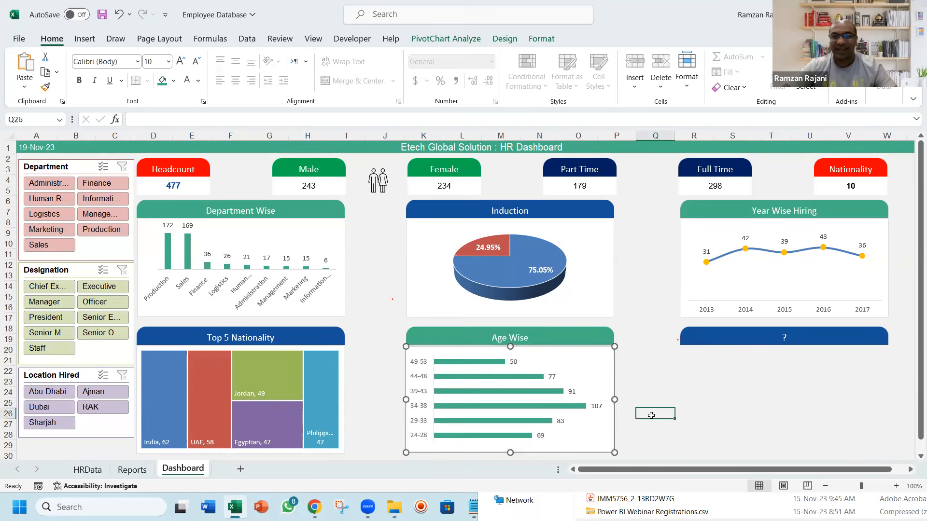
Examine the Experience column in the HRData sheet as a possible source for the remaining dashboard section
key(ctrl+Page_Up)
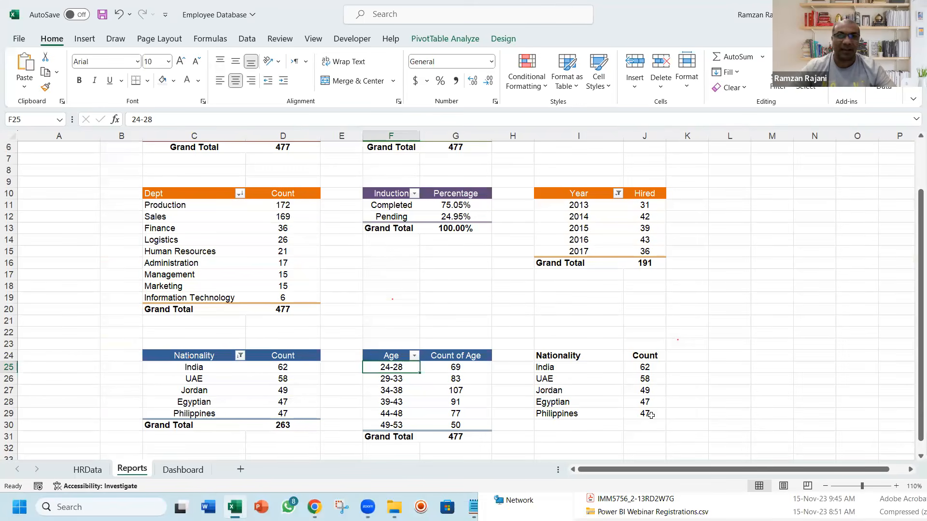
key(ctrl+Page_Up)
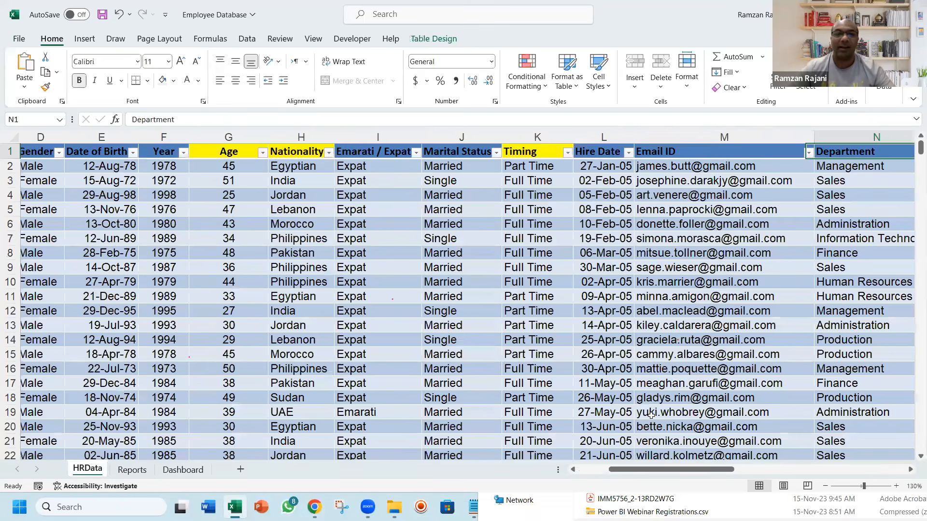
key(Right)
key(Right)
key(Right)
key(Right)
key(Right)
key(Right)
key(Right)
key(Right)
key(Right)
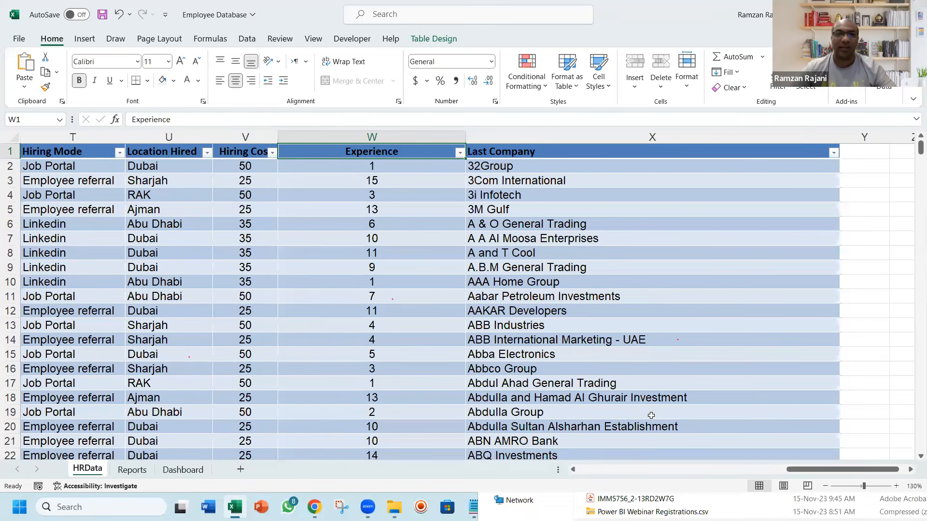
key(ctrl+shift+Down)
key(ctrl+shift+Up)
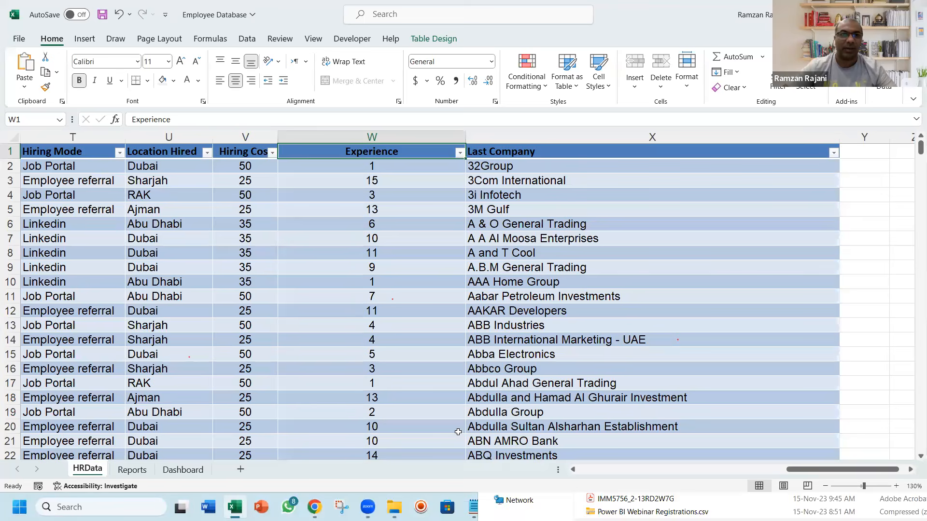
click(395, 378)
Copy the Nationality PivotTable on the Reports sheet and paste the copy at cell L24
key(ctrl+Page_Down)
key(Right)
key(Right)
key(Right)
key(Right)
key(Right)
key(Right)
key(Left)
key(Left)
key(Left)
key(Left)
key(Left)
key(Left)
key(Left)
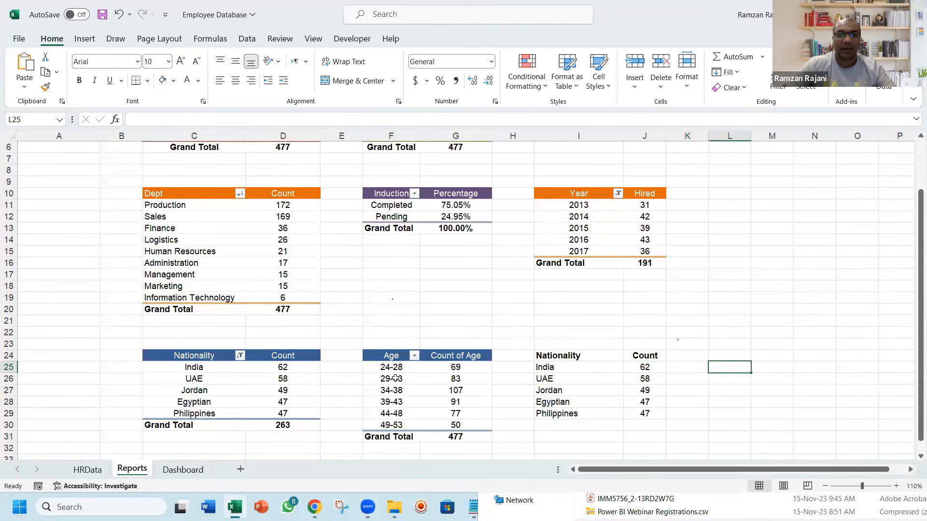
key(Up)
key(Left)
key(Left)
key(Left)
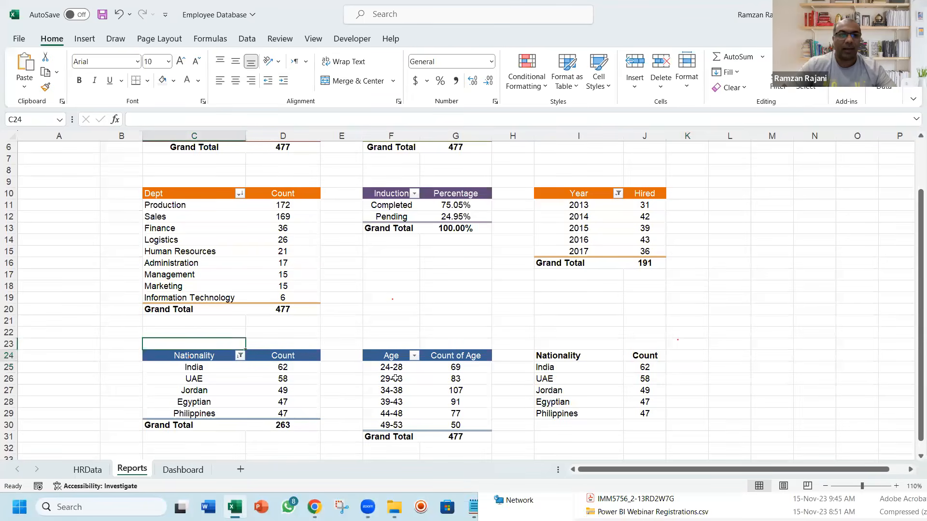
key(ctrl+a)
key(ctrl+c)
key(Right)
key(Right)
key(Right)
key(Right)
key(Right)
key(Right)
key(Right)
key(Right)
key(Right)
key(Right)
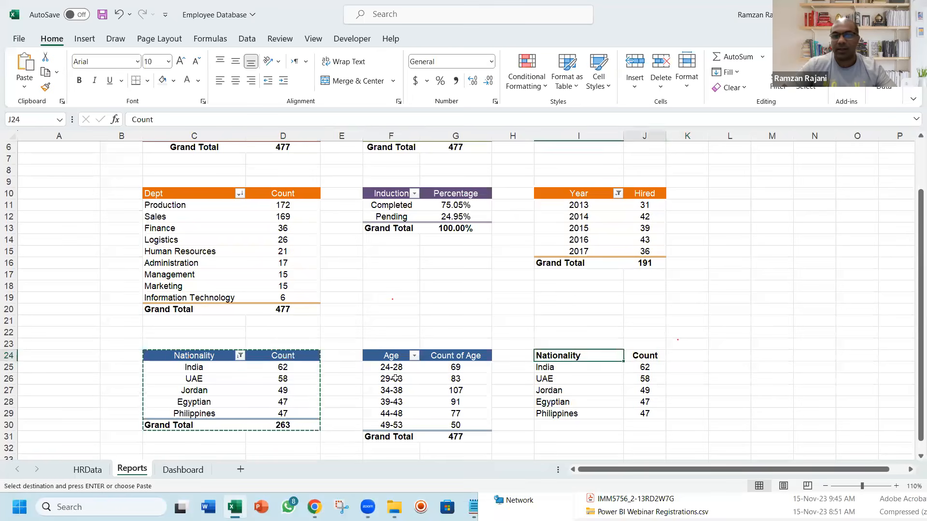
key(Left)
key(Return)
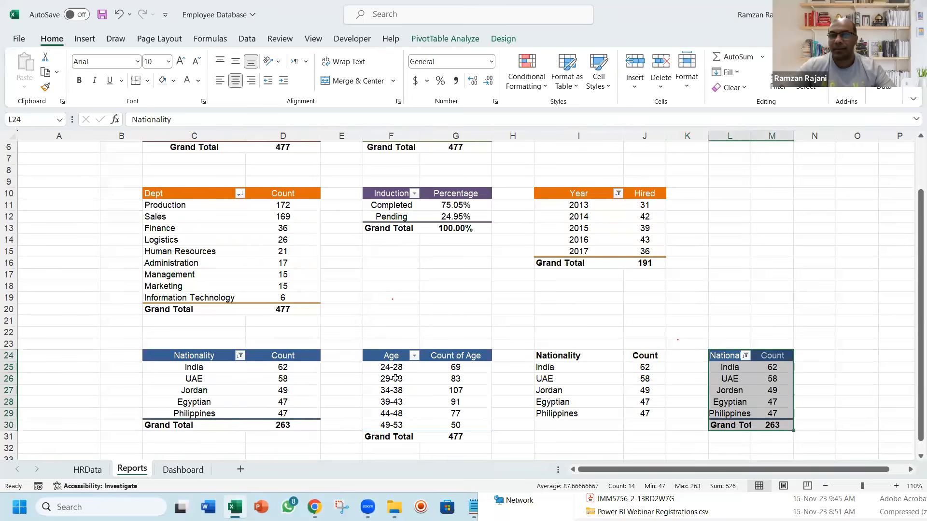
Autofit the widths of columns L and M to the pasted PivotTable's contents
key(Right)
key(Right)
key(Right)
key(Right)
key(Right)
key(Right)
key(Right)
key(Right)
key(Right)
key(Right)
key(Right)
key(Right)
key(Left)
key(Left)
key(Left)
key(Left)
key(Left)
key(Left)
key(Left)
key(Left)
key(Left)
key(Left)
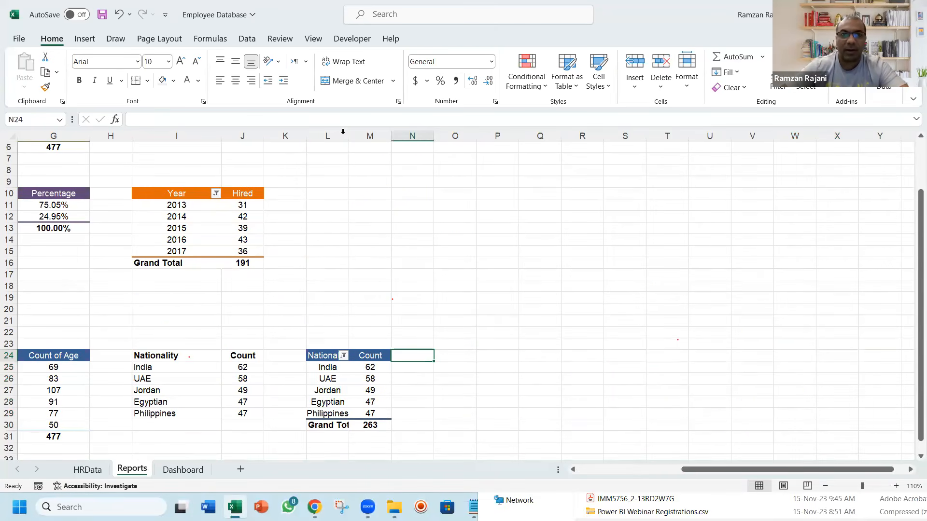
double_click(349, 136)
double_click(415, 135)
Replace the Nationality row field with Experience in the pasted PivotTable at L24
click(341, 381)
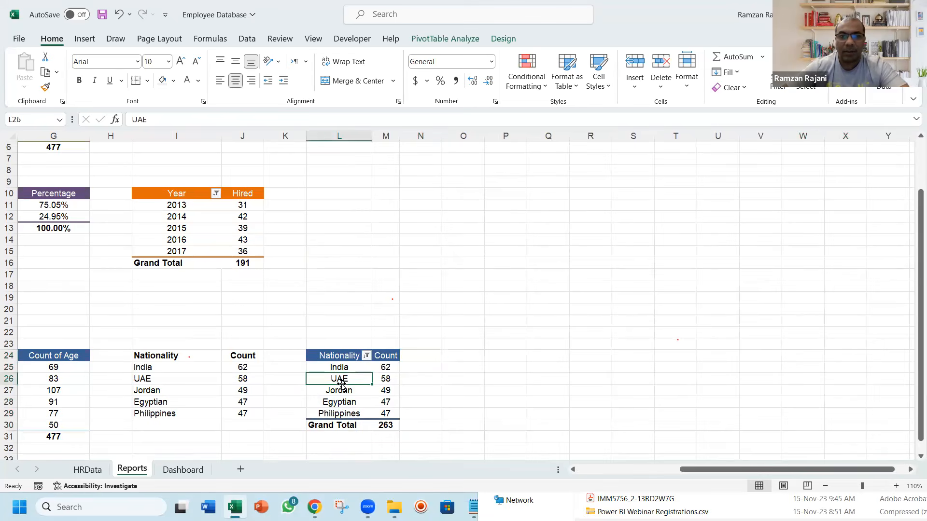
right_click(342, 383)
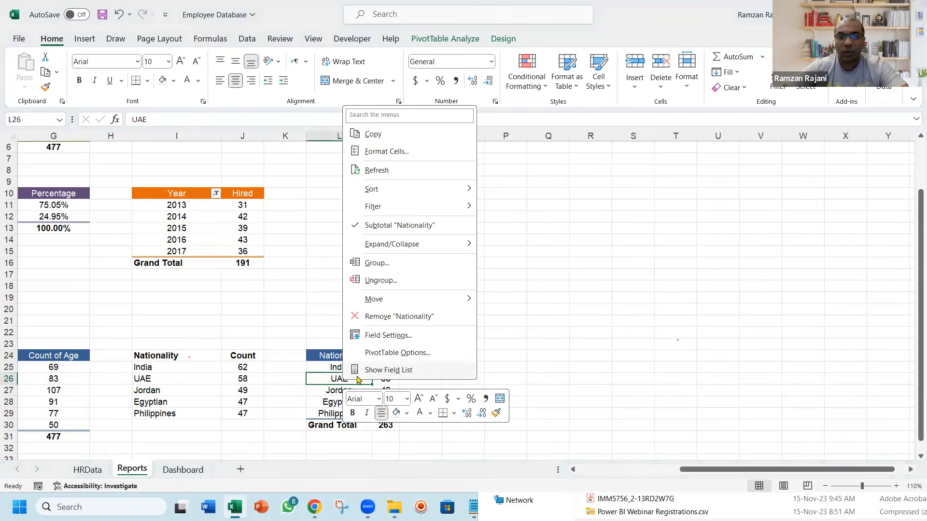
click(359, 368)
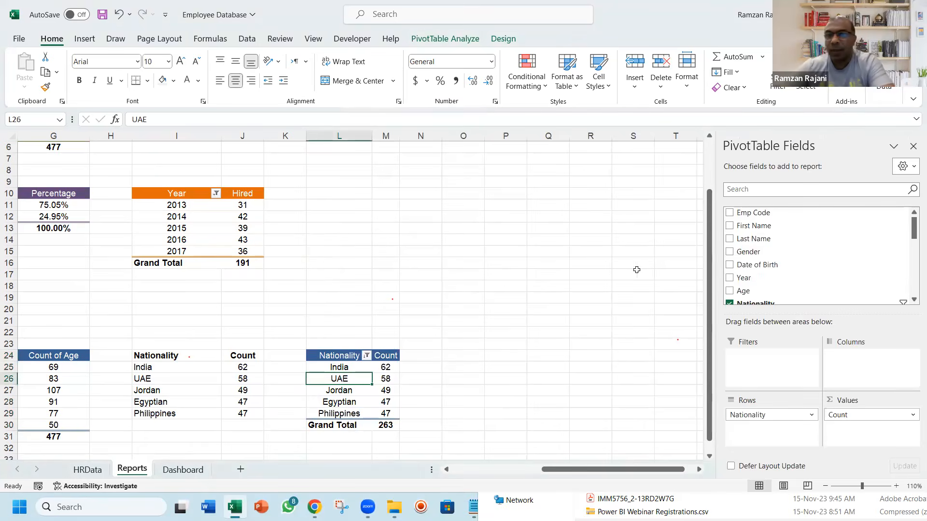
drag(764, 413, 596, 313)
drag(914, 232, 914, 290)
drag(796, 263, 777, 429)
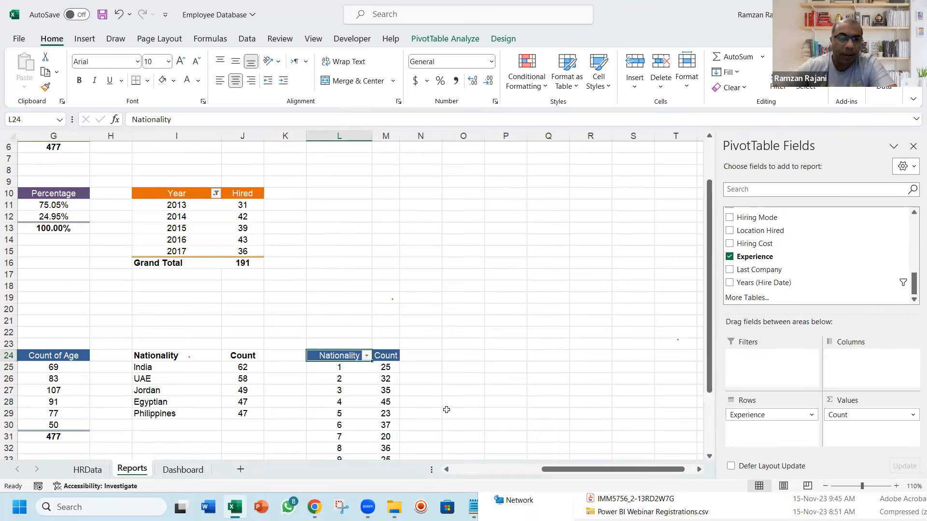
Group the Experience values in the copied PivotTable in intervals of 10
drag(708, 370, 709, 428)
right_click(342, 292)
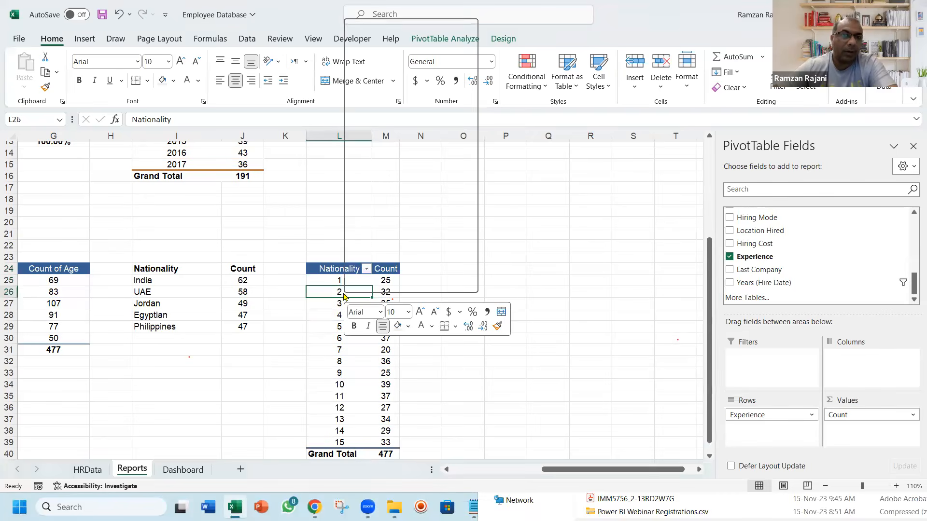
click(419, 179)
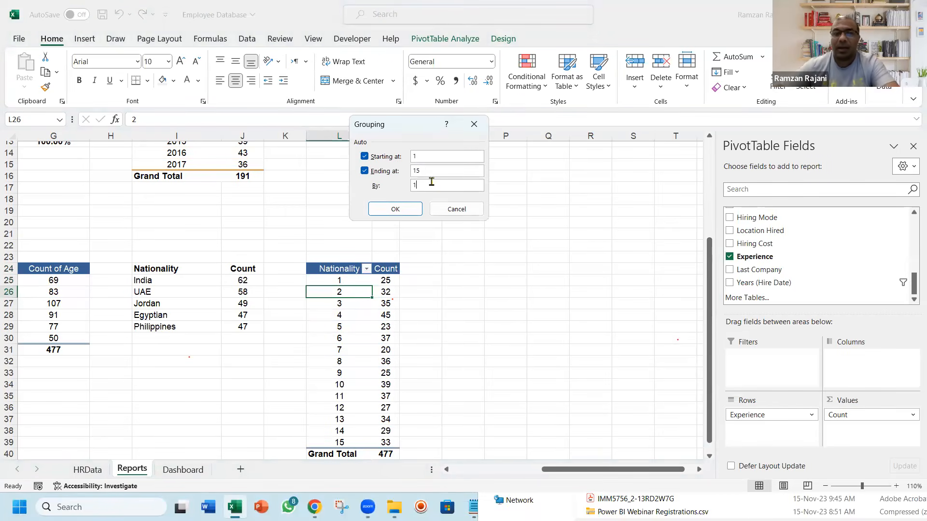
key(Return)
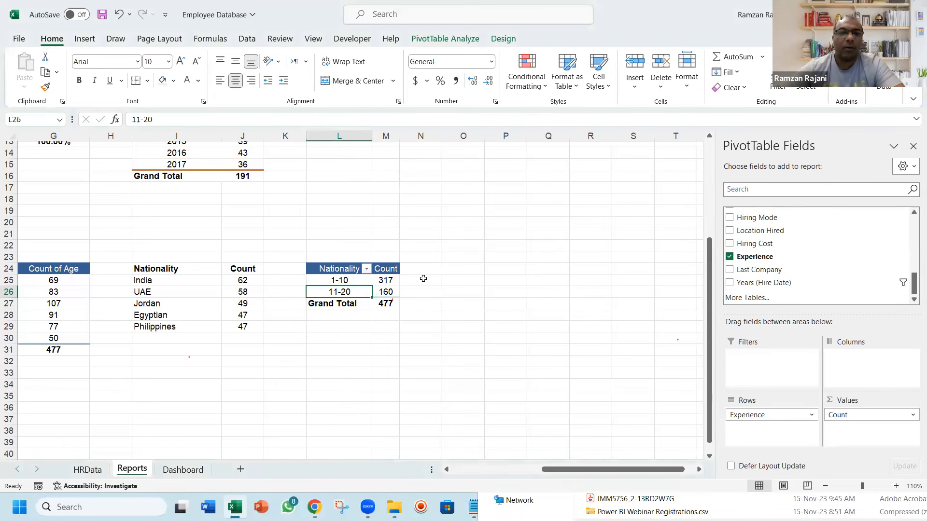
Group the Experience values in intervals of 5 and rename the PivotTable's row header as Age Wise
right_click(356, 292)
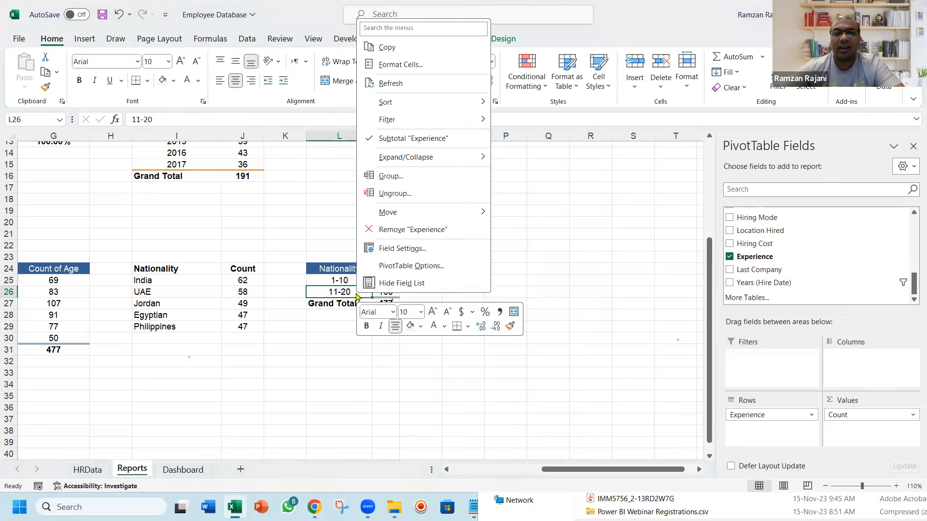
click(440, 177)
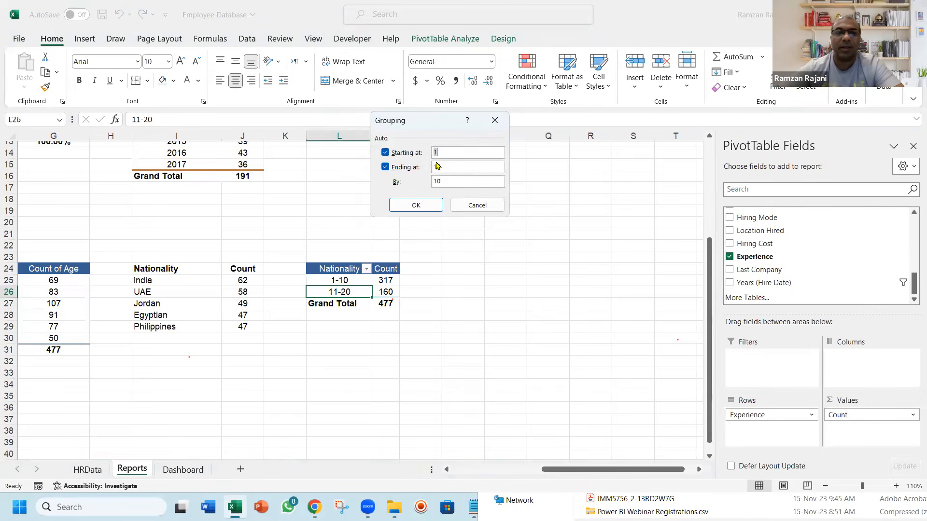
click(481, 179)
text(5)
key(Return)
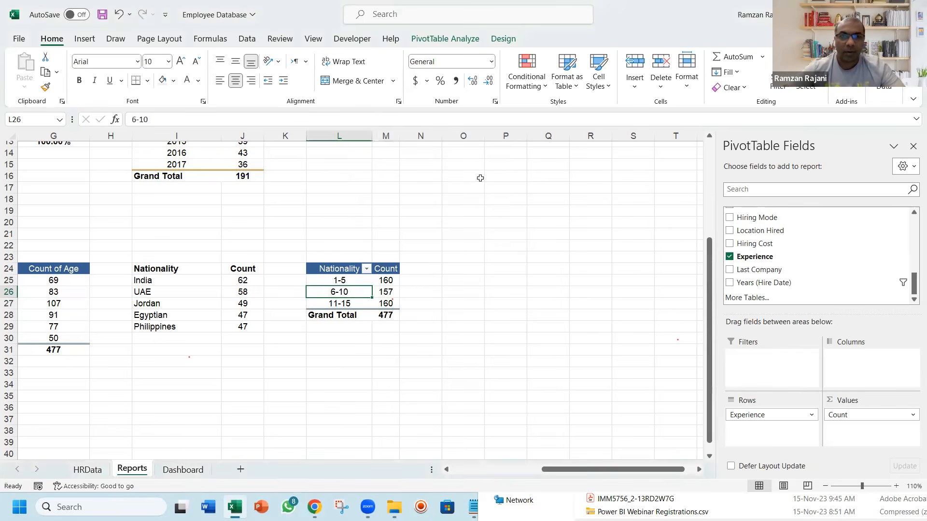
text(Age Wise)
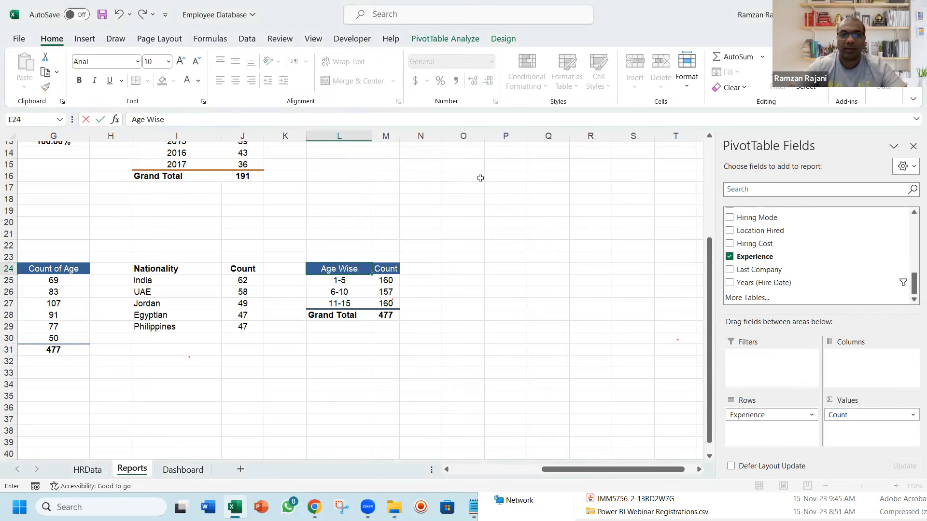
key(Return)
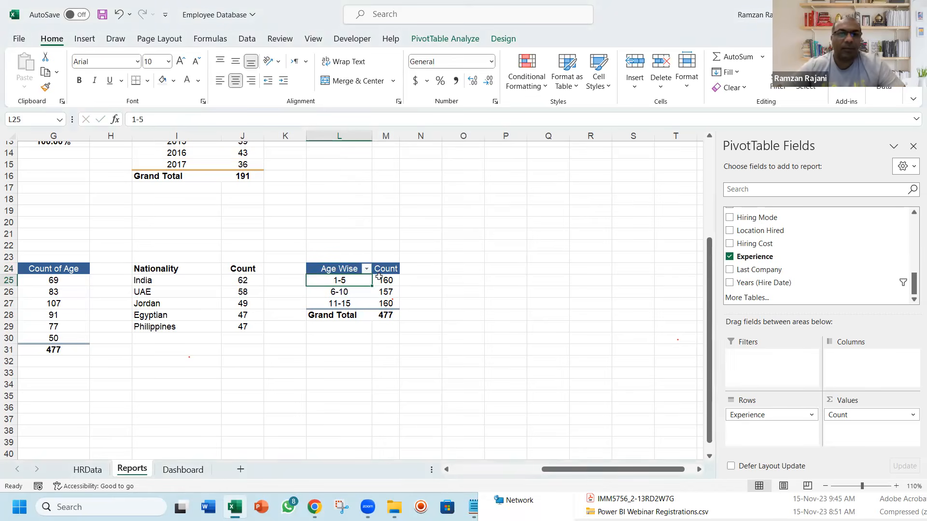
Insert a 2-D clustered column chart from the Experience PivotTable
click(84, 41)
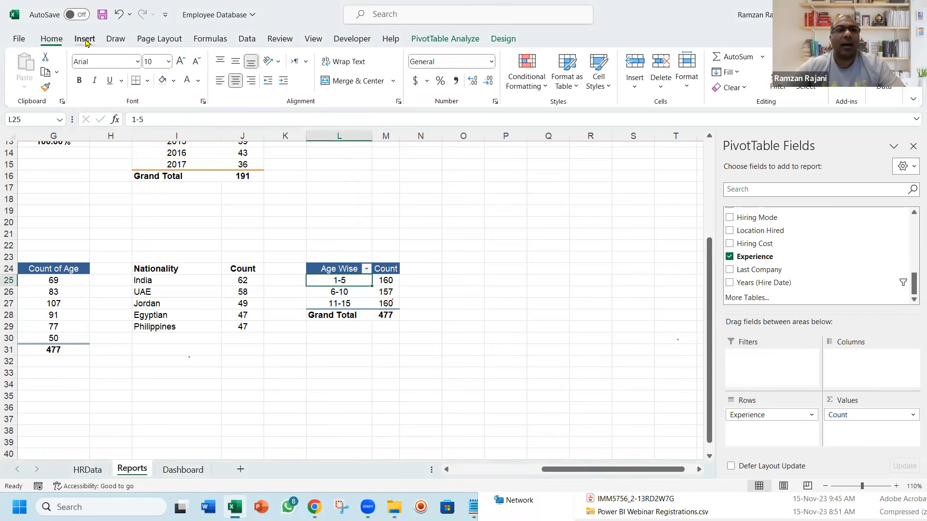
click(369, 59)
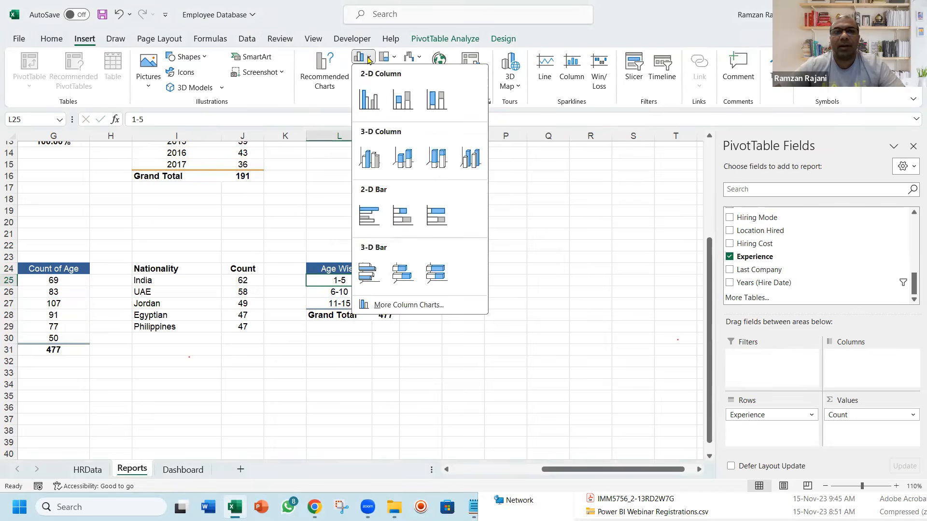
click(369, 101)
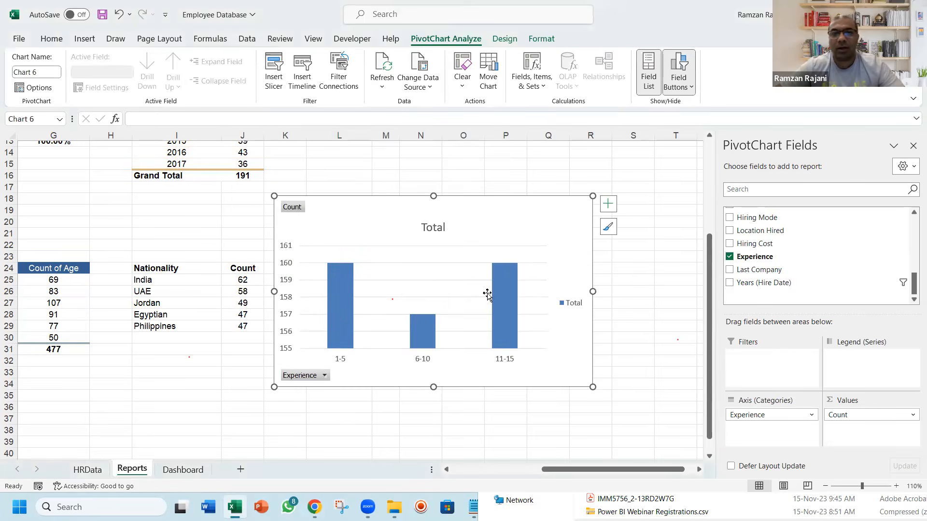
Strip the experience column chart of its legend, gridlines, vertical value axis, field buttons and title
click(570, 302)
key(Delete)
click(493, 280)
key(Delete)
click(289, 288)
key(Delete)
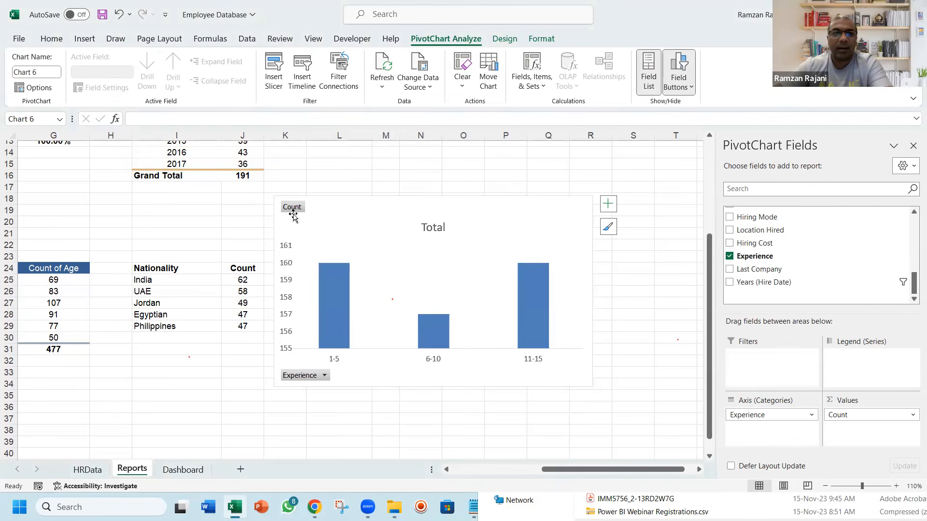
right_click(291, 206)
click(346, 348)
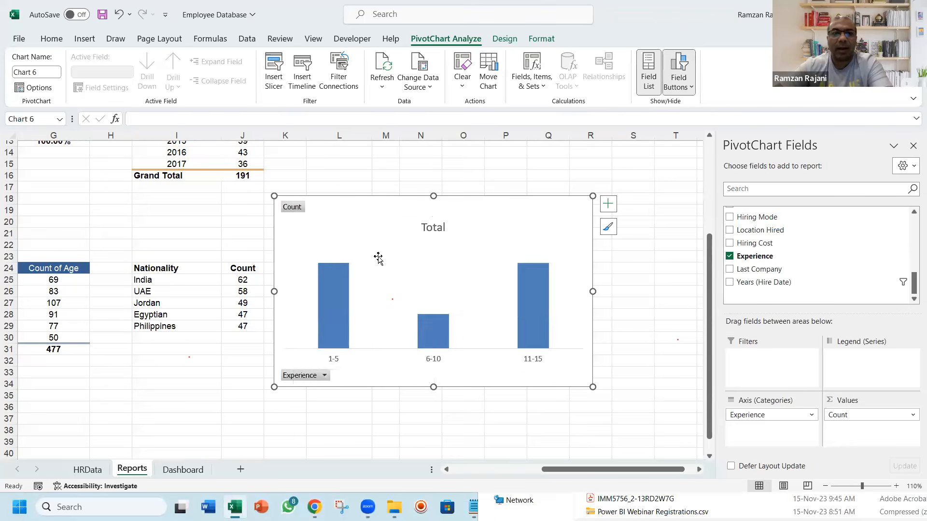
click(436, 208)
key(Delete)
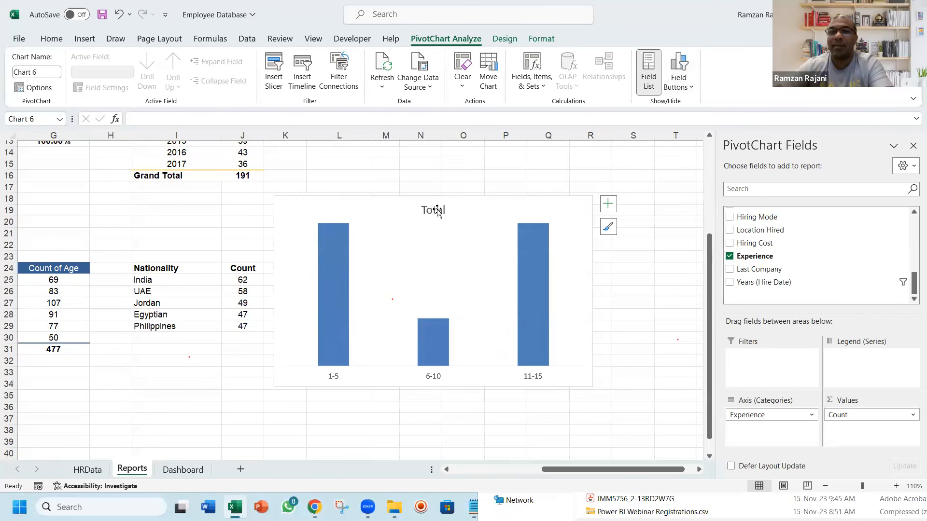
Add data labels to the experience column chart and fill its 1-5 column with the recently used dark blue
right_click(538, 247)
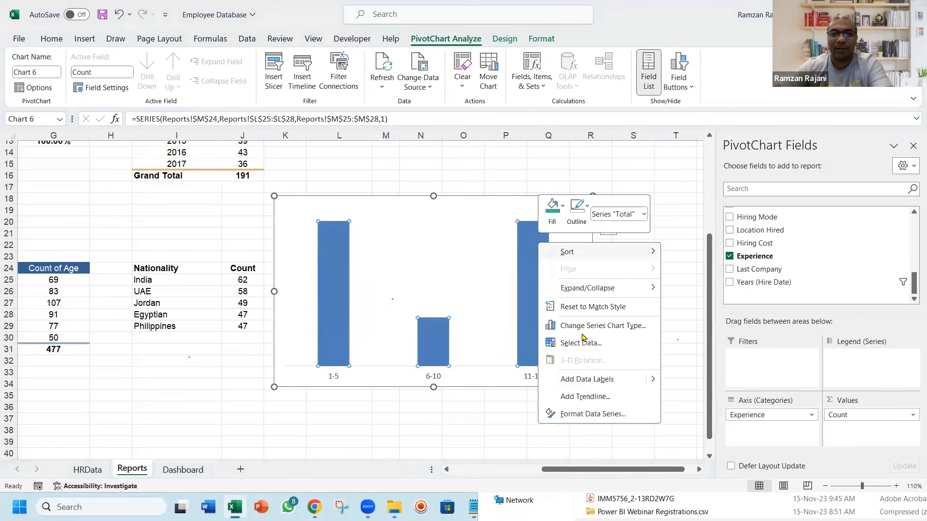
click(587, 379)
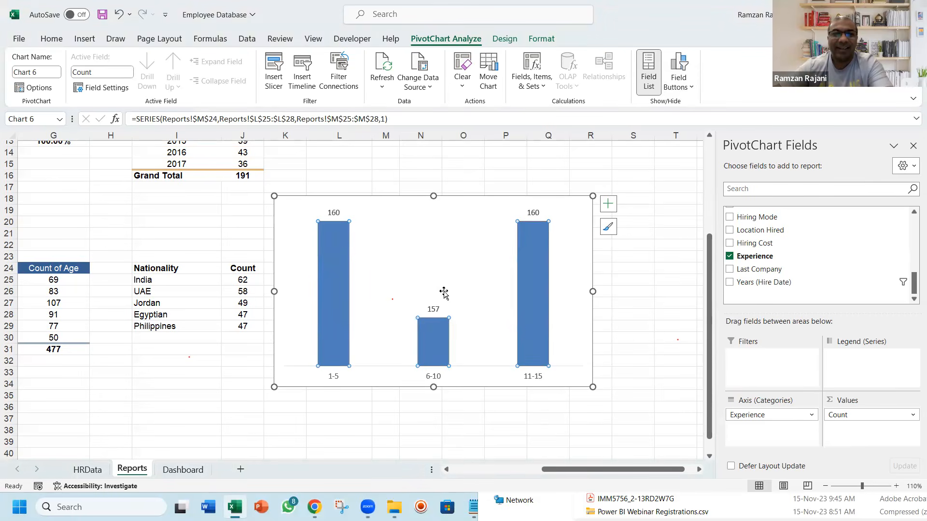
click(339, 249)
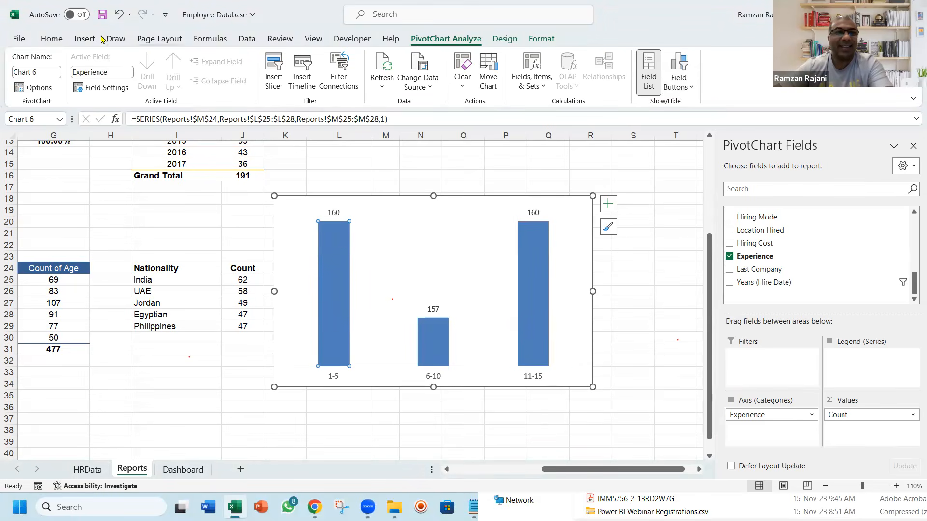
click(537, 38)
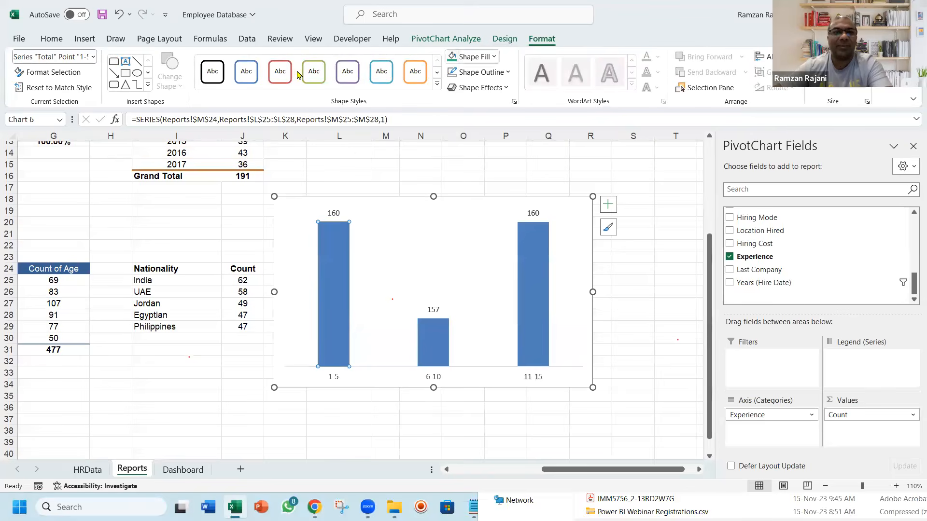
click(493, 56)
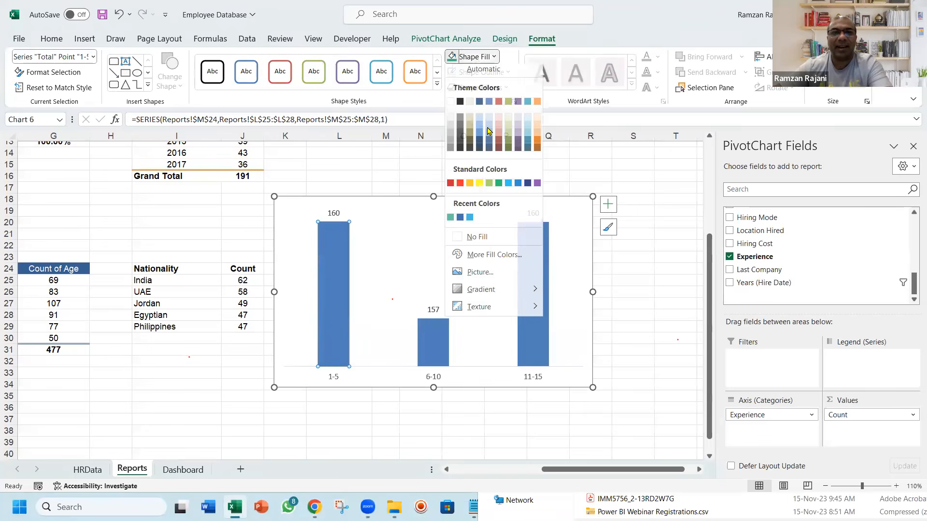
click(460, 217)
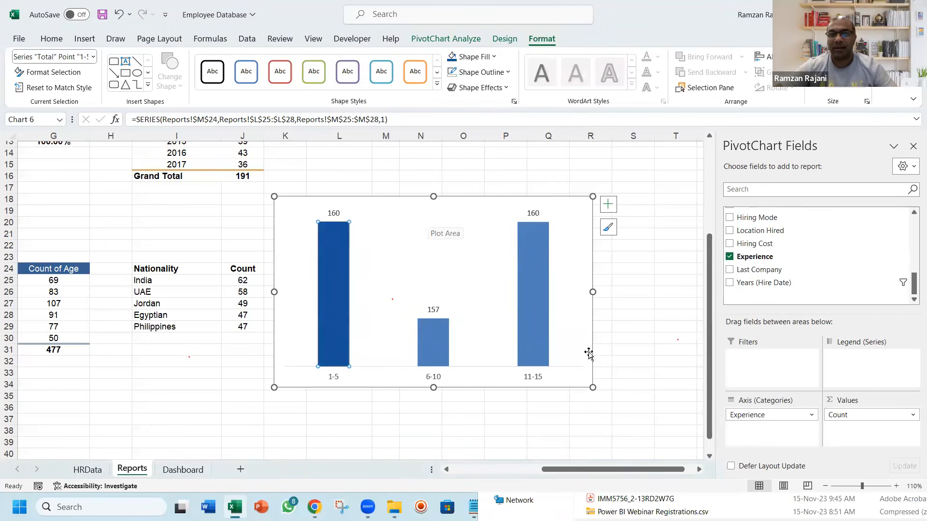
Move the experience chart from the Reports sheet to the Dashboard sheet, close the PivotChart field list and save the workbook
click(495, 332)
drag(495, 333, 477, 321)
key(ctrl+x)
click(183, 469)
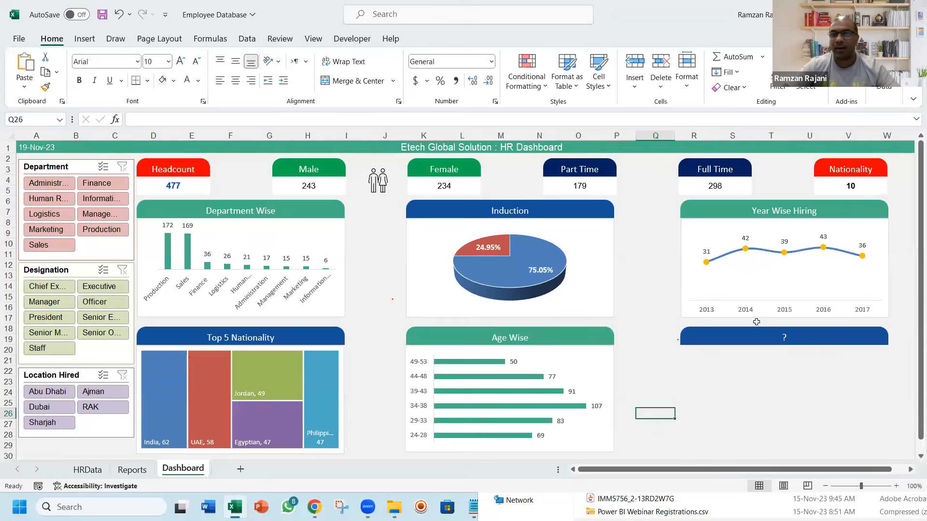
key(ctrl+v)
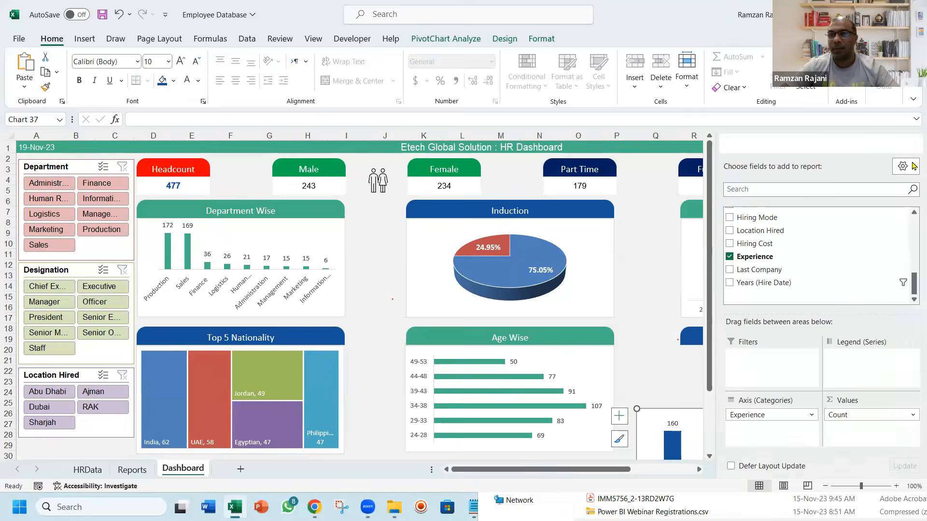
click(913, 146)
key(ctrl+s)
Position the experience chart directly beneath the "?" header shape and widen it to match the header's width
drag(688, 413, 732, 348)
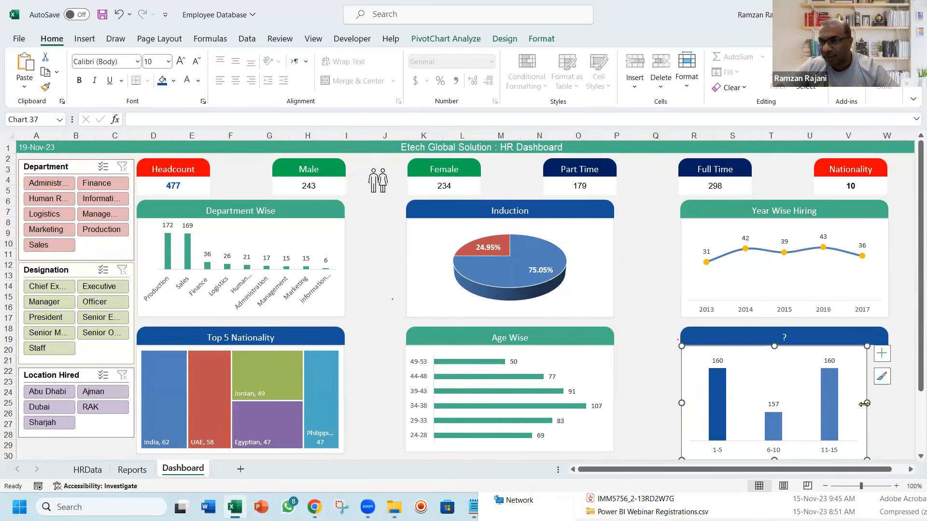
drag(879, 403, 887, 405)
click(656, 413)
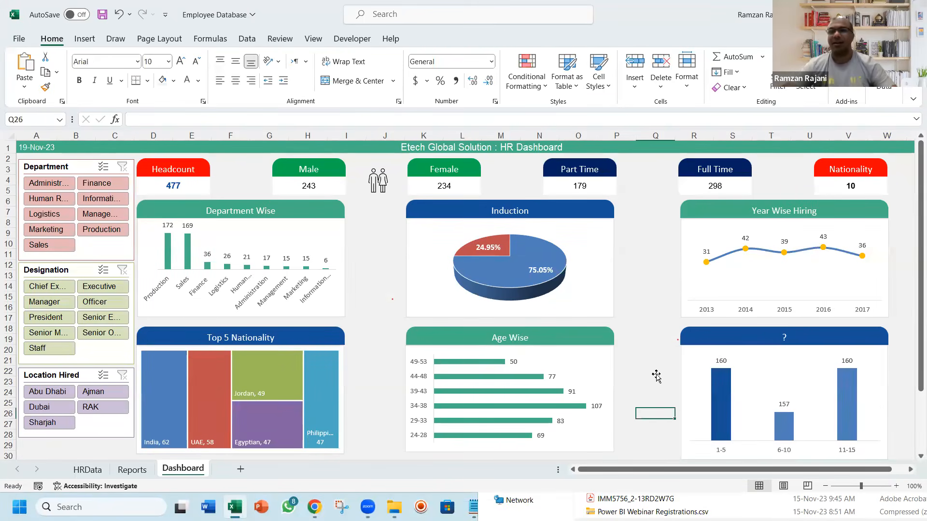
Replace the "?" text in the header shape above the experience chart with "Experience Wise"
click(783, 336)
click(783, 338)
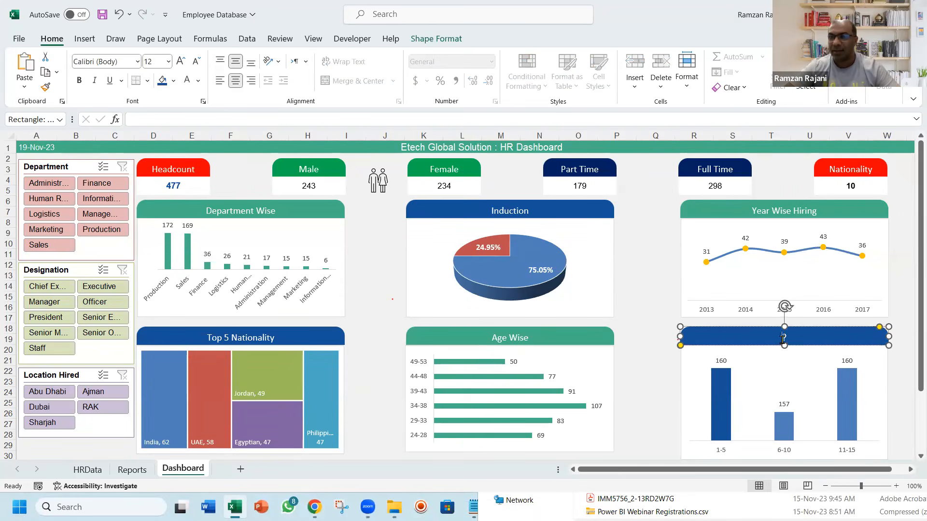
right_click(783, 339)
click(782, 340)
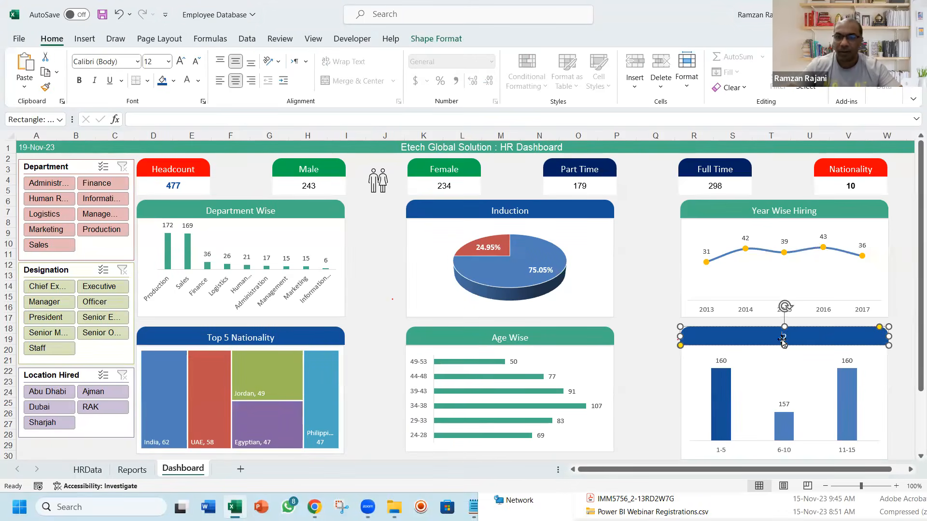
text(Experience )
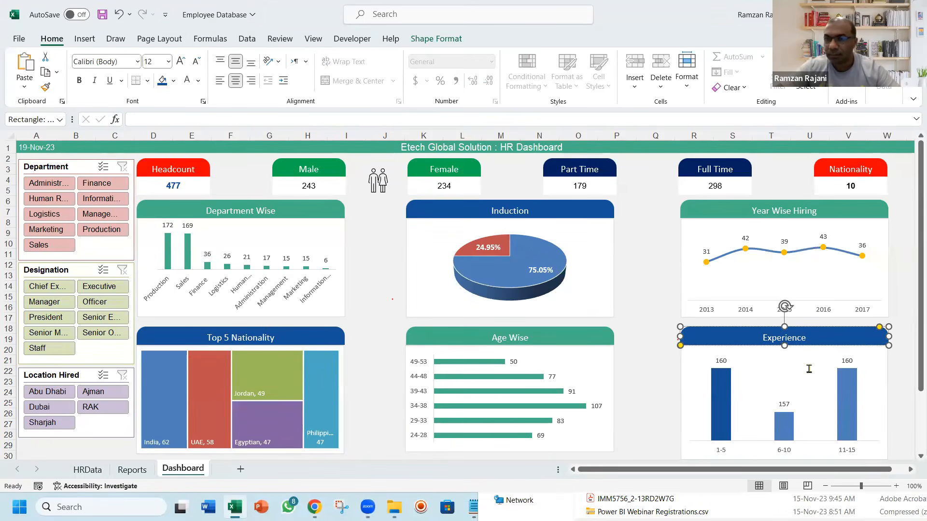
text(Wise)
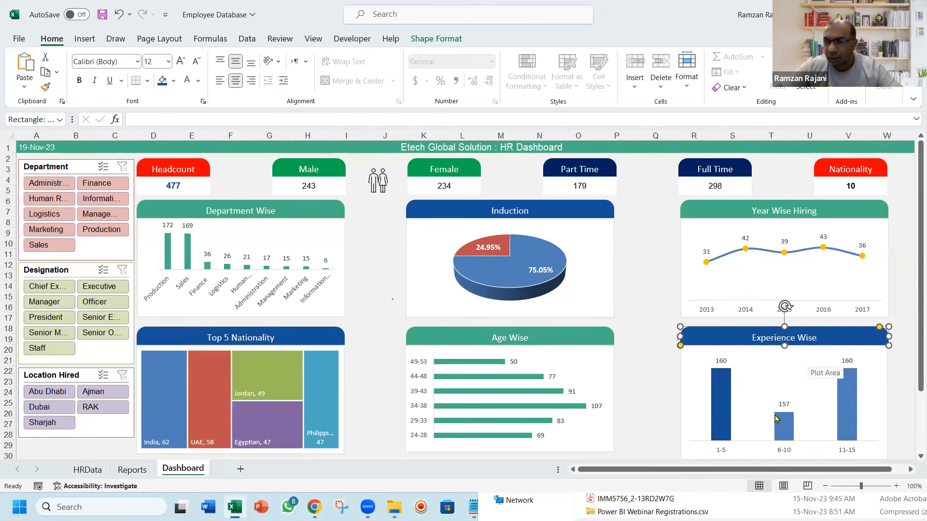
Fill all columns of the Experience Wise chart with the same dark blue and save the workbook
click(775, 430)
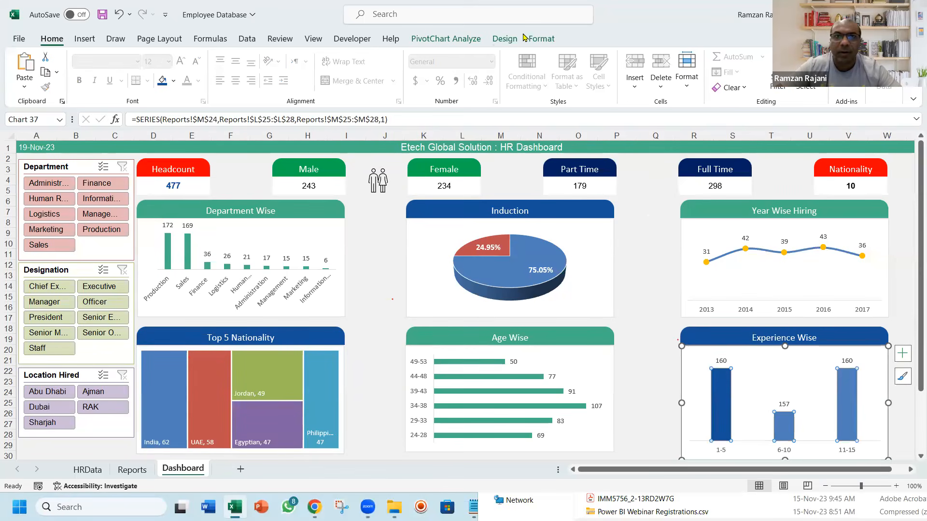
click(540, 39)
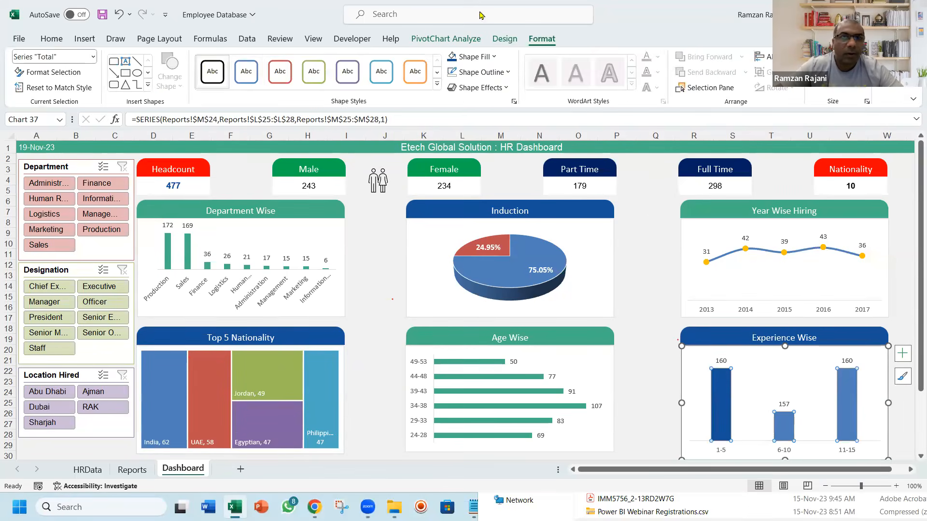
click(485, 57)
click(450, 222)
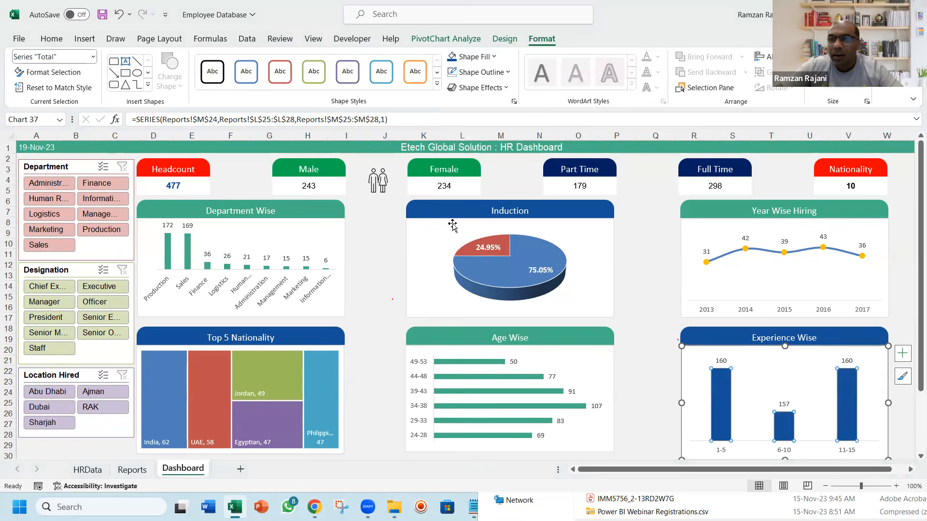
click(662, 286)
key(ctrl+s)
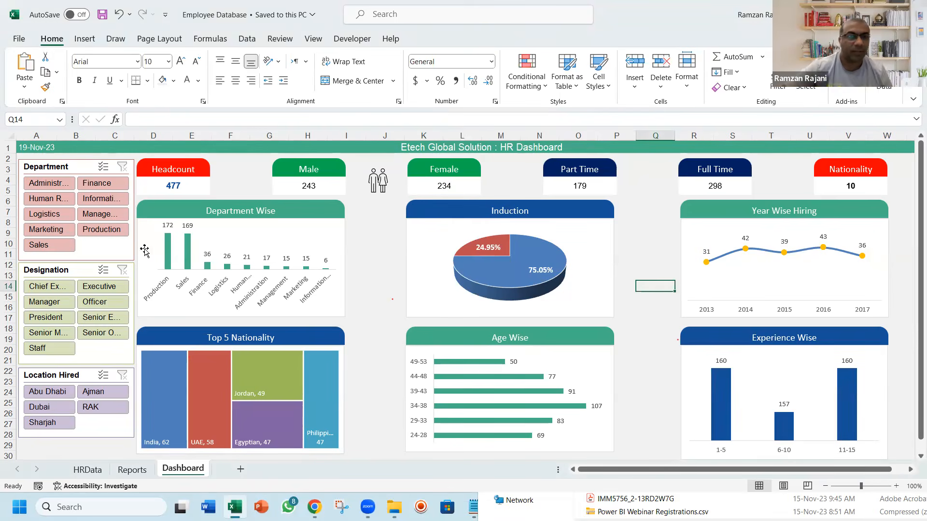
Narrow the Department, Designation and Location Hired slicers together slightly to leave a gap before the charts
click(71, 167)
ctrl+click(61, 271)
ctrl+click(60, 372)
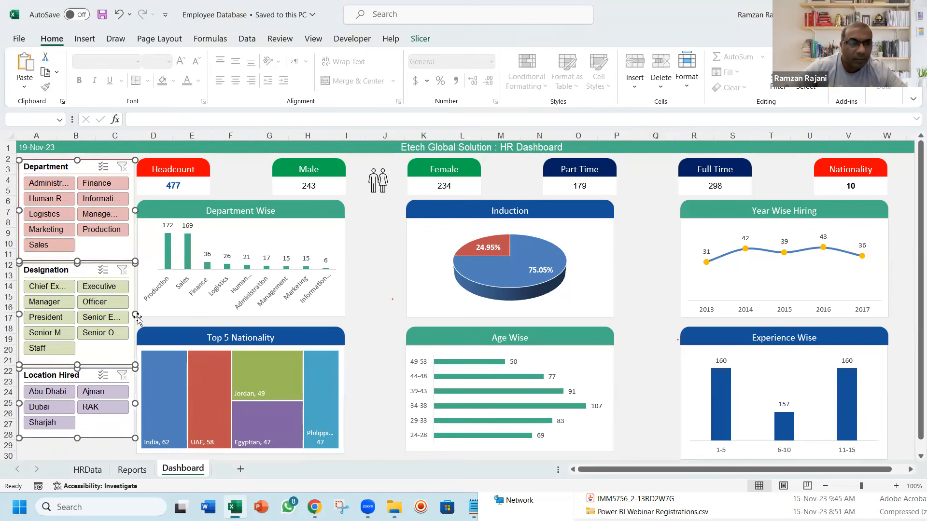
drag(134, 317, 133, 317)
key(Escape)
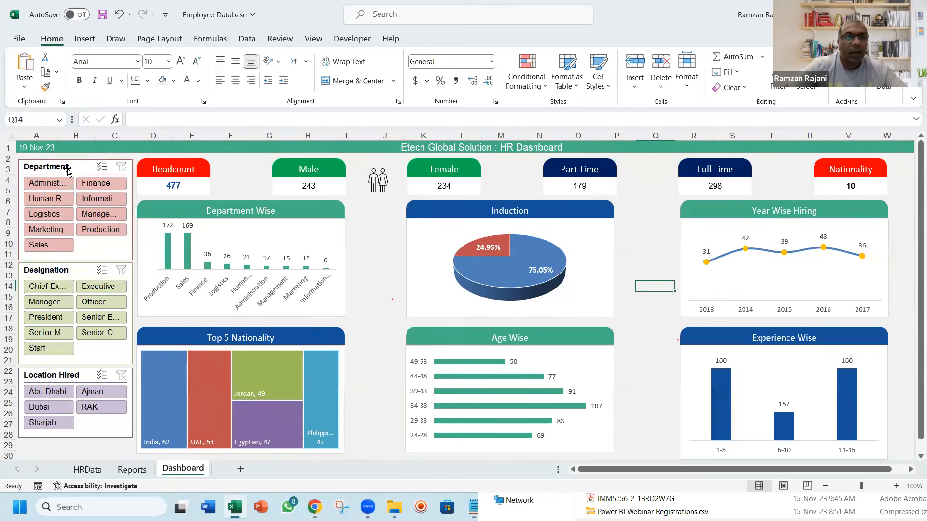
Select the Department slicer on the dashboard
click(69, 170)
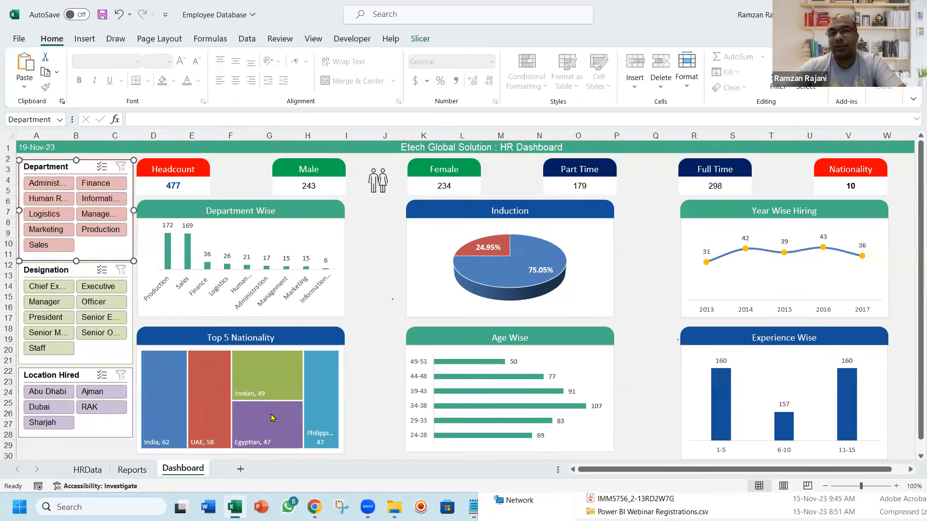
click(270, 437)
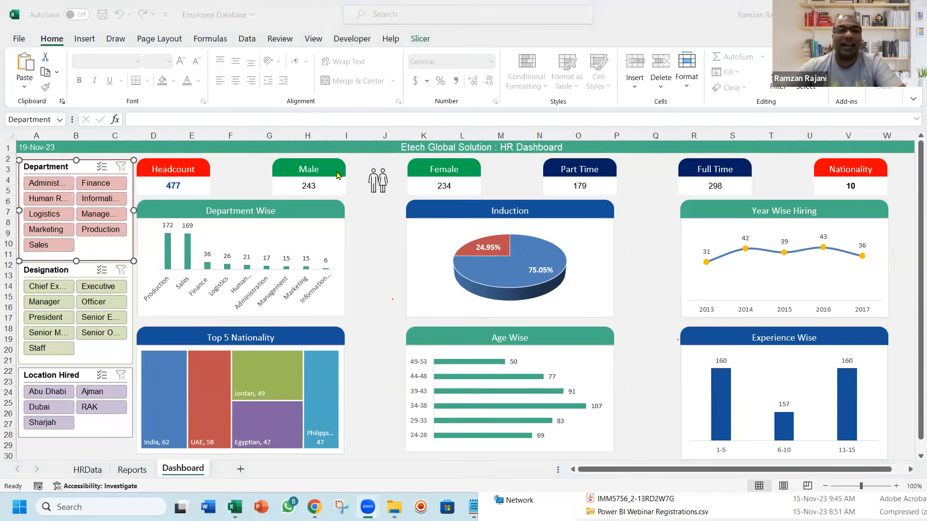
click(69, 168)
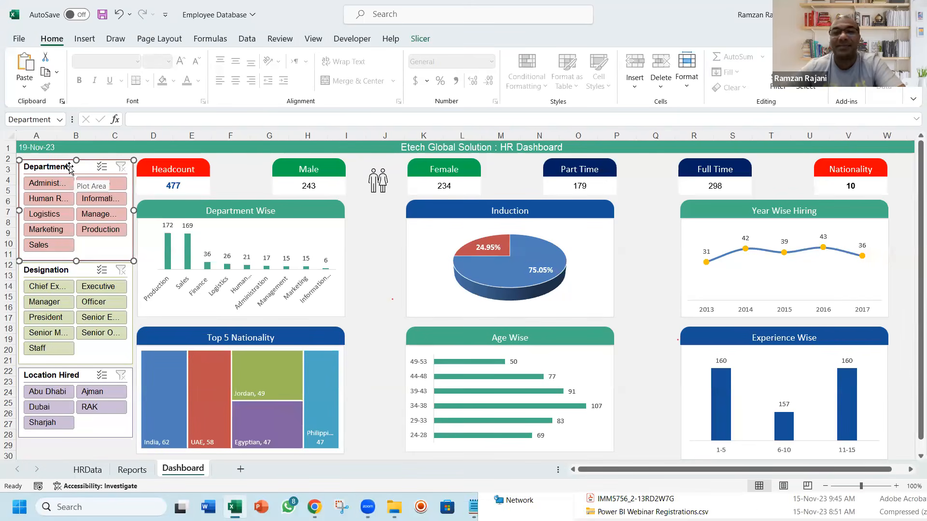
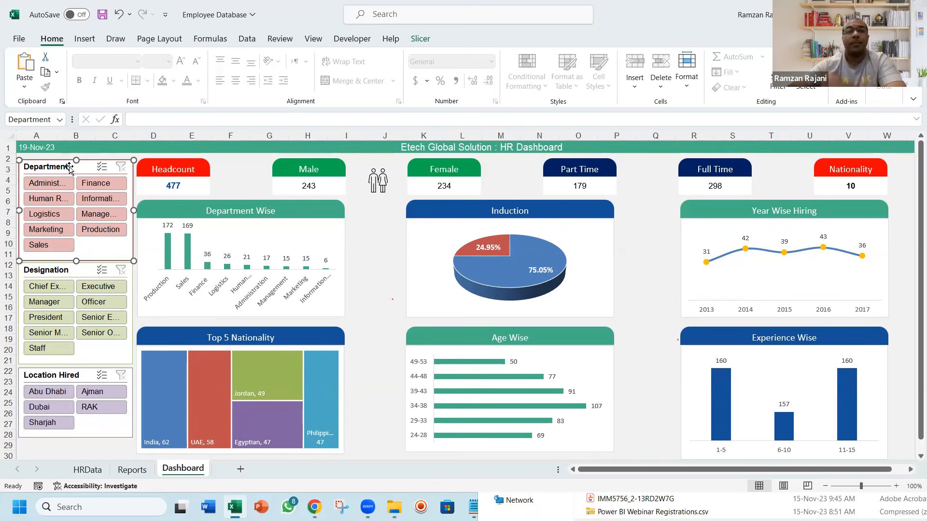
Connect the Department slicer to all nine pivot tables on the Reports sheet, PivotTable1 through PivotTable9
click(420, 40)
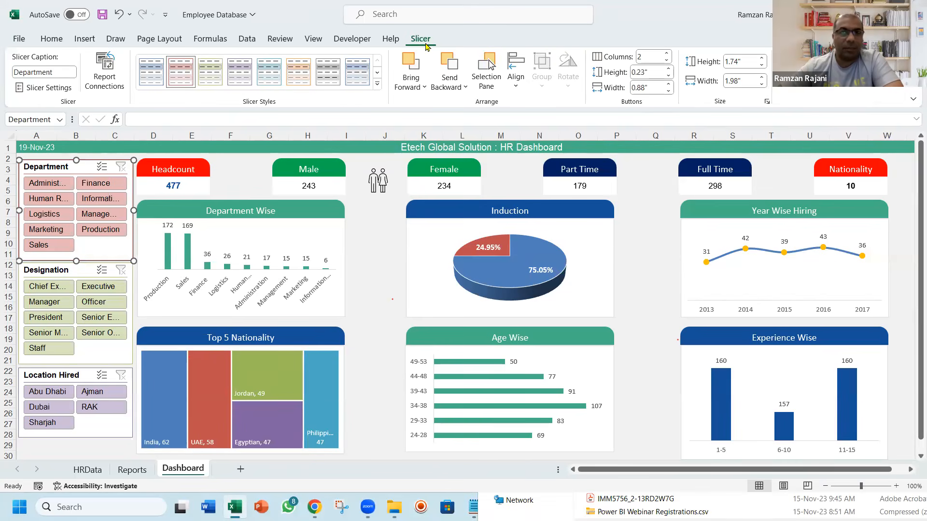
click(110, 86)
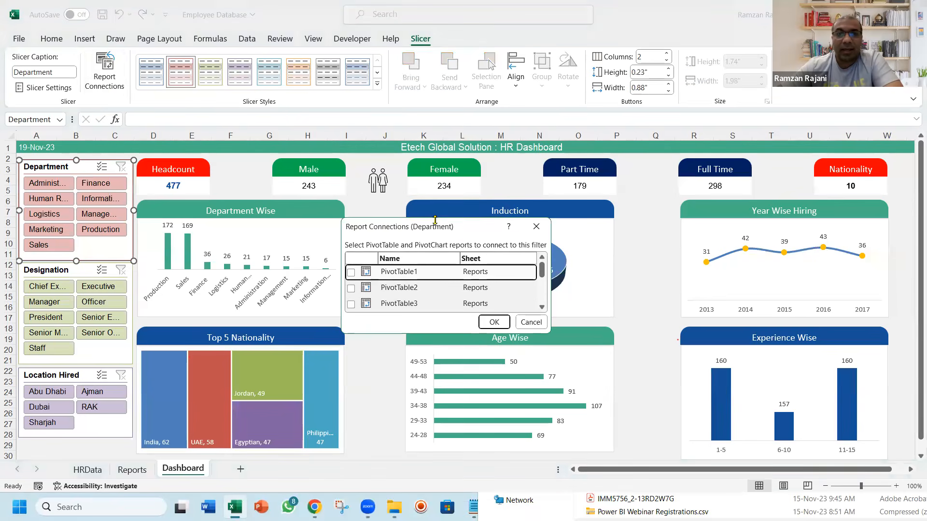
drag(434, 220, 394, 114)
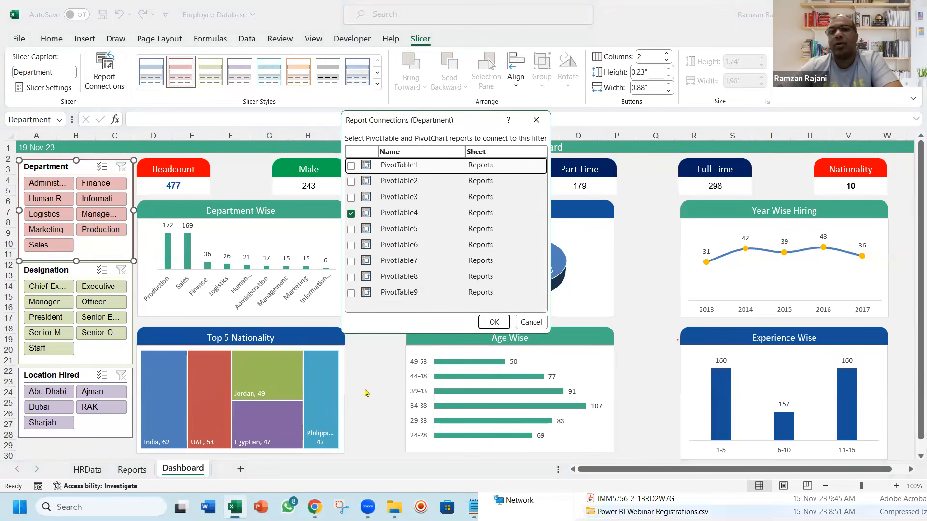
click(351, 182)
click(351, 198)
click(351, 230)
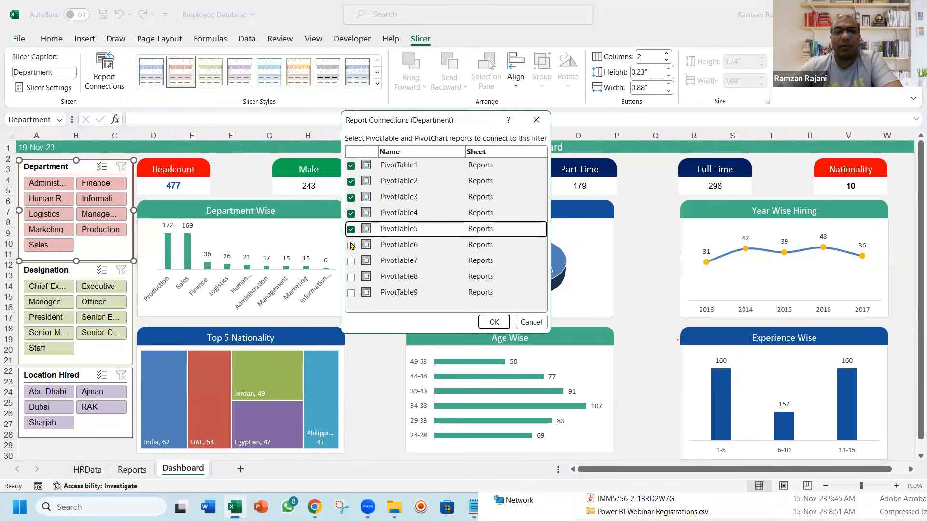
click(351, 246)
click(351, 261)
click(351, 277)
click(352, 293)
click(490, 322)
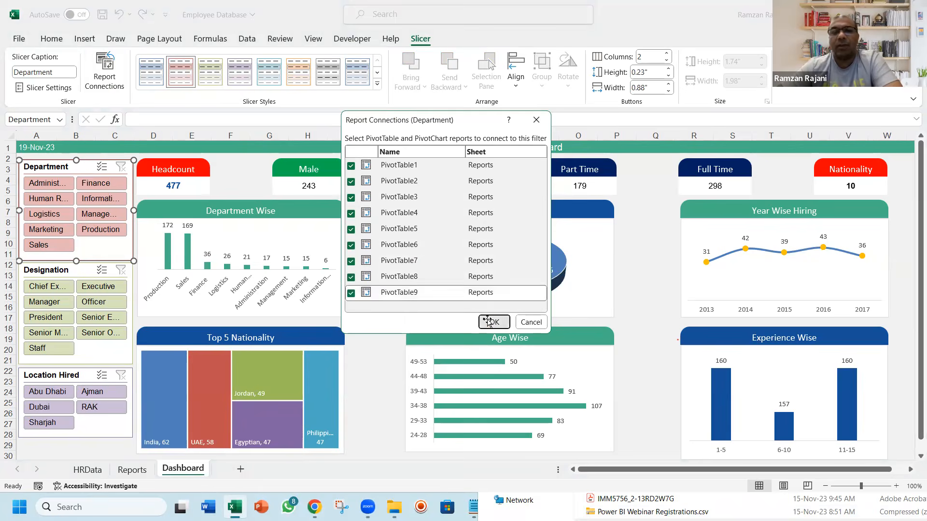
Connect the Designation slicer to PivotTable1 through PivotTable9 on the Reports sheet
click(66, 277)
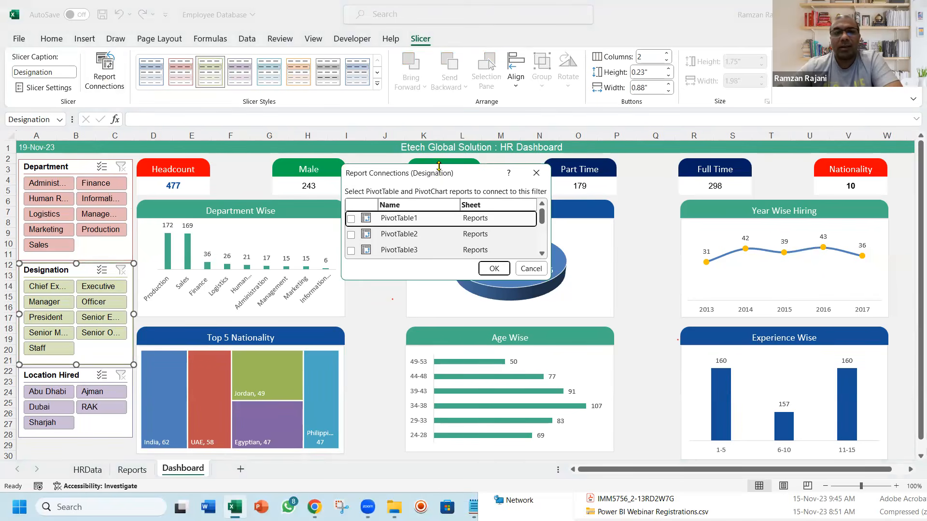
drag(439, 166, 422, 64)
click(351, 133)
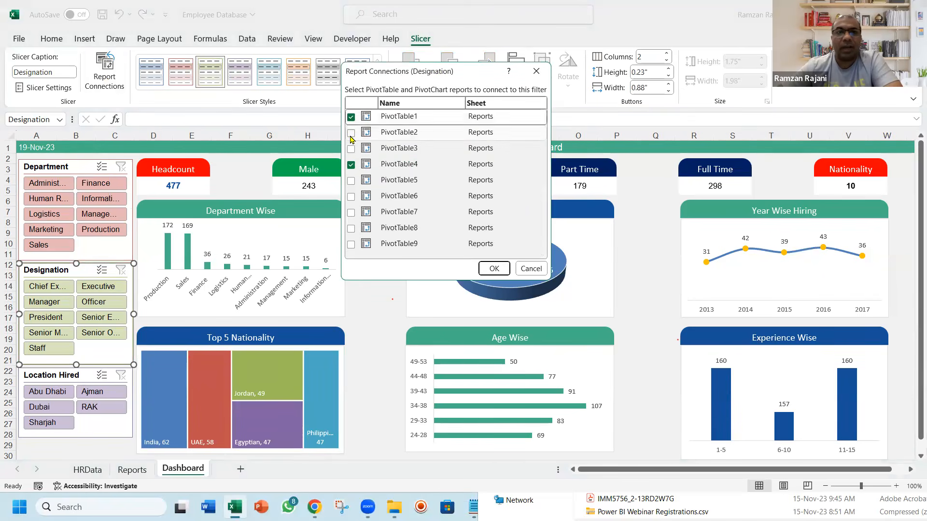
click(350, 149)
click(350, 181)
click(351, 197)
click(350, 212)
click(351, 229)
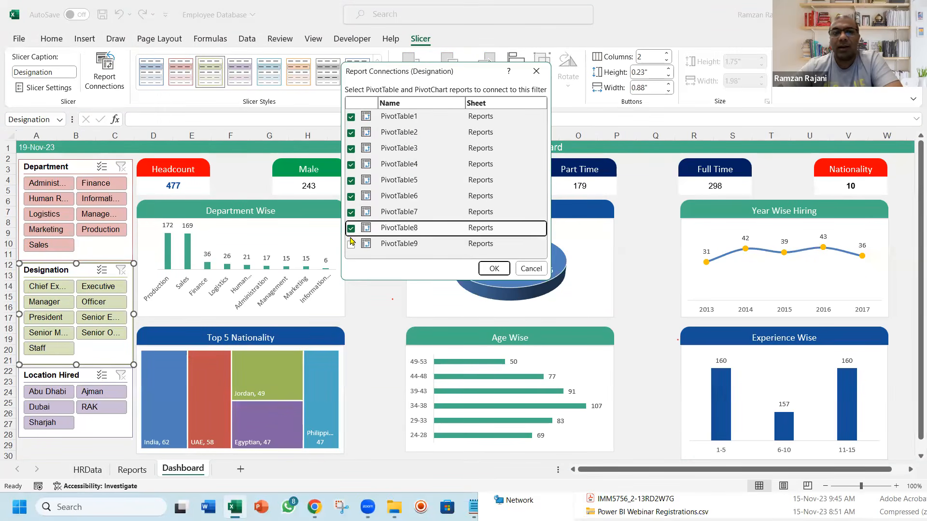
click(351, 244)
click(493, 269)
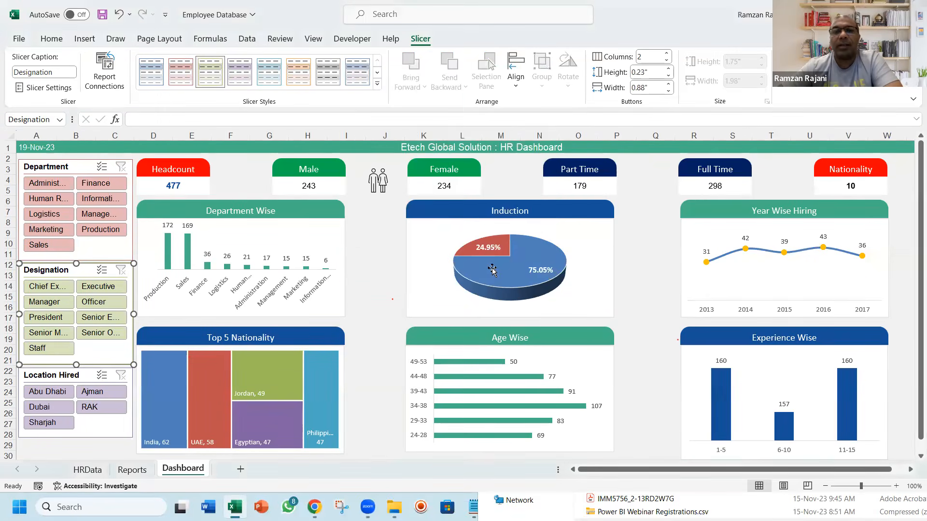
Connect the Location Hired slicer to PivotTable1 through PivotTable9 on the Reports sheet, and save the workbook
click(62, 378)
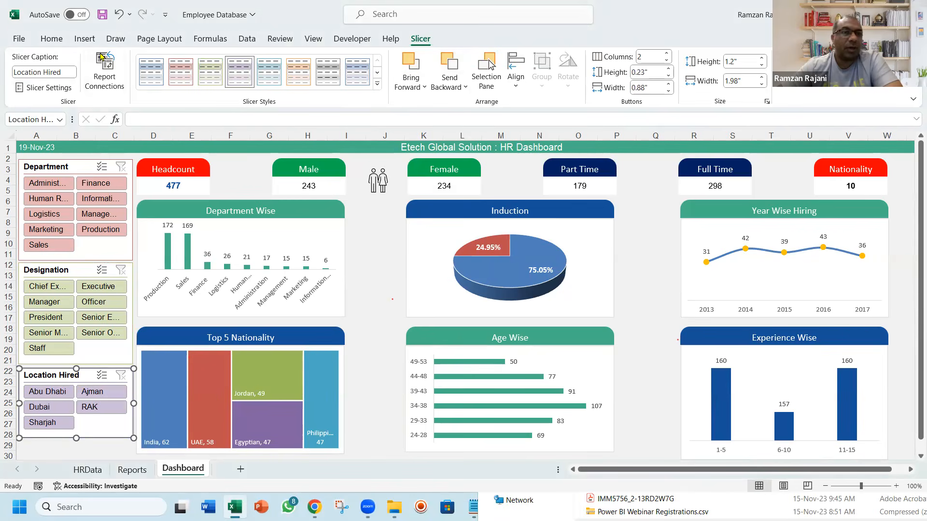
click(114, 77)
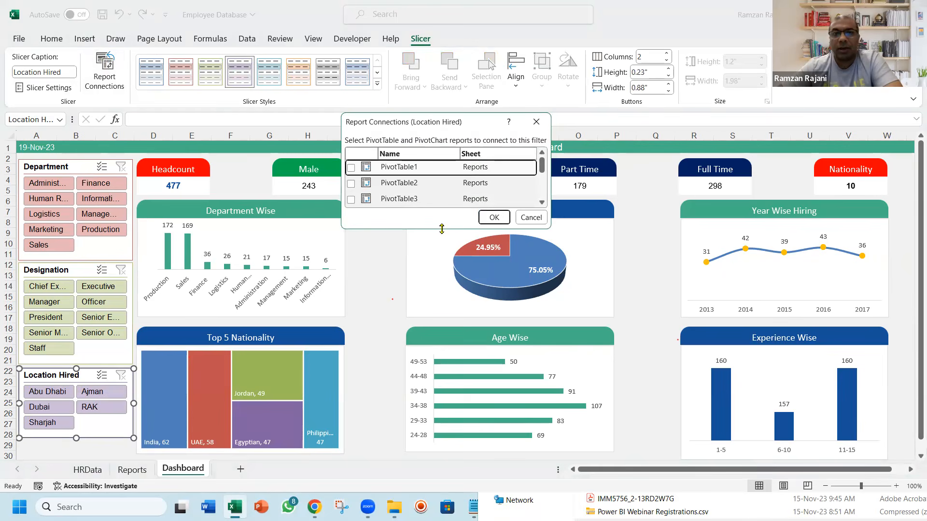
drag(442, 229, 442, 342)
click(351, 294)
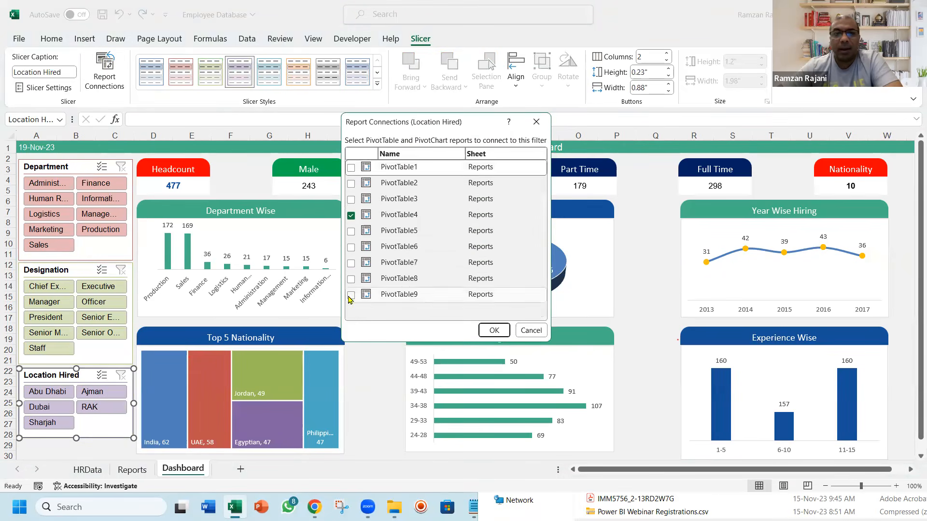
click(351, 279)
click(351, 262)
click(350, 246)
click(350, 230)
click(351, 199)
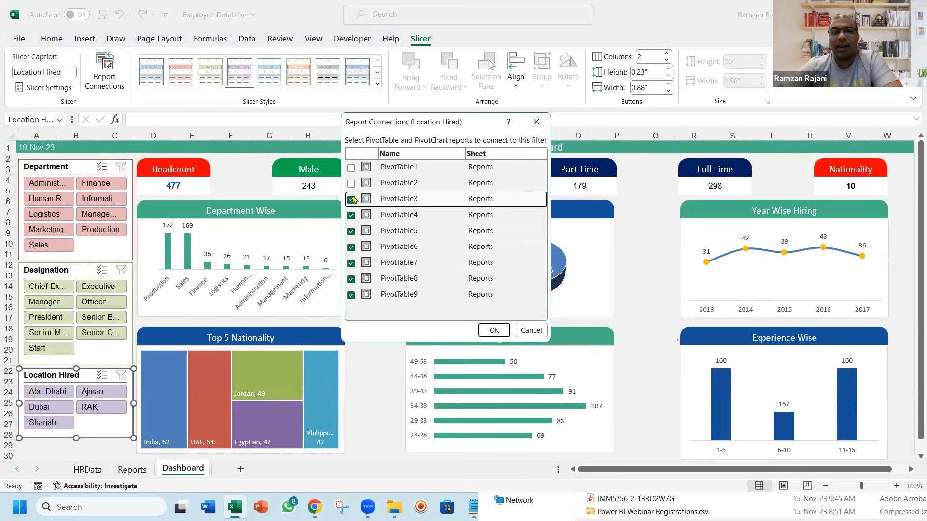
click(351, 183)
click(351, 167)
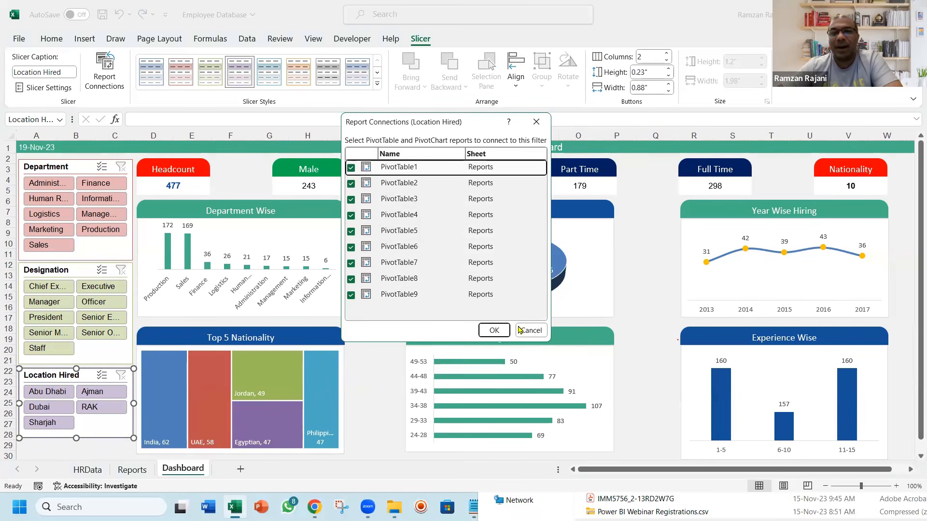
click(505, 336)
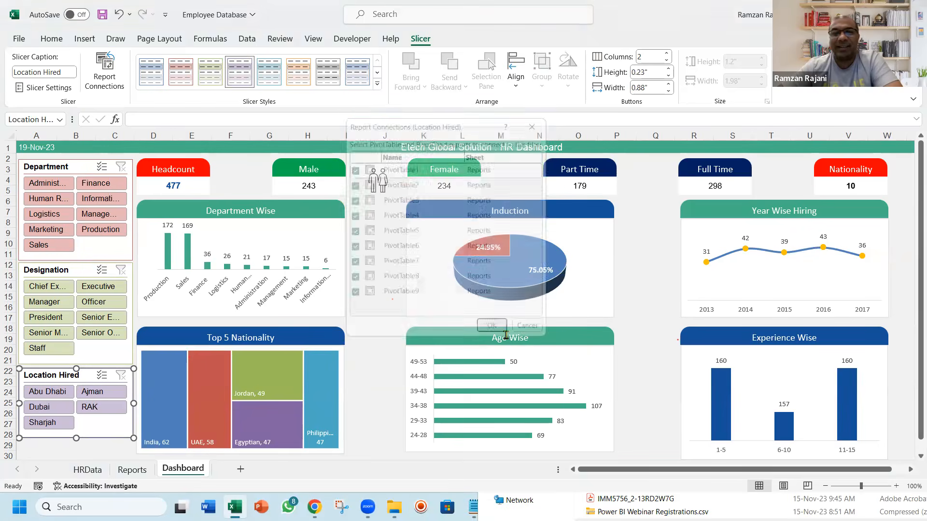
click(640, 297)
key(ctrl+s)
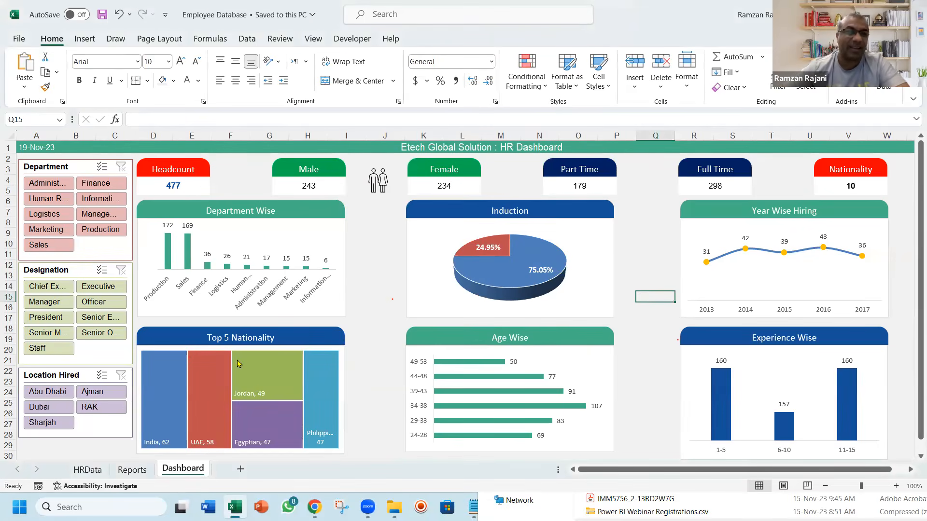
Test the Location Hired slicer by filtering the dashboard by Abu Dhabi, Ajman and Dubai in turn, and clear its filter
click(51, 394)
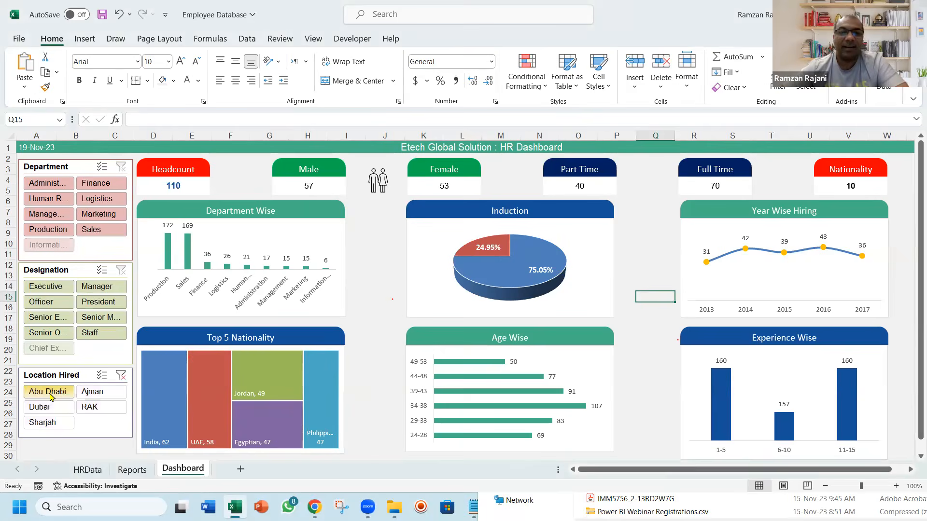
click(91, 392)
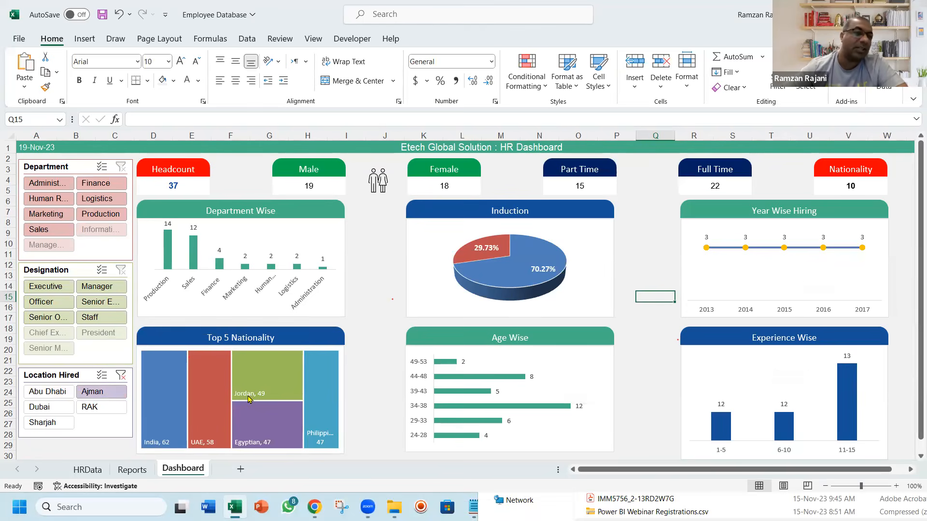
click(49, 406)
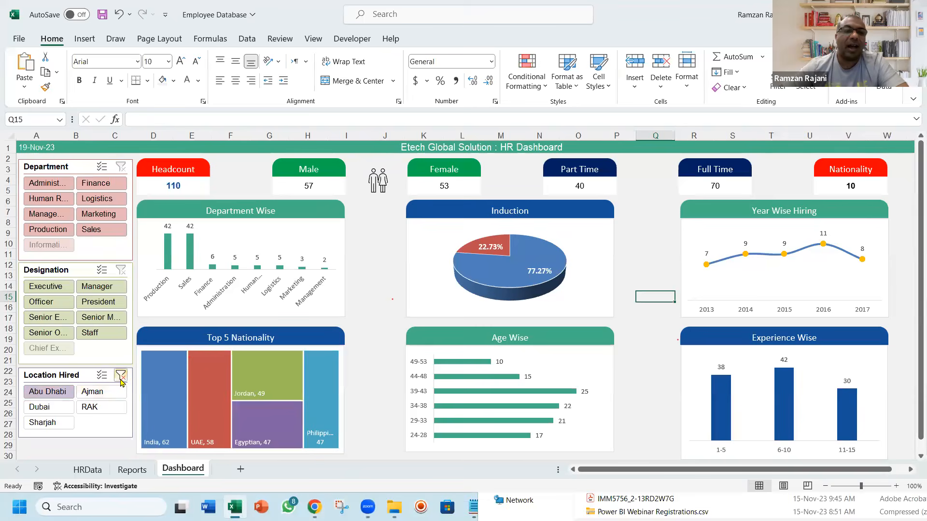
click(121, 375)
Test the Designation slicer by filtering by its Chief Ex... entry, Officer and President in turn, and clear its filter
click(44, 289)
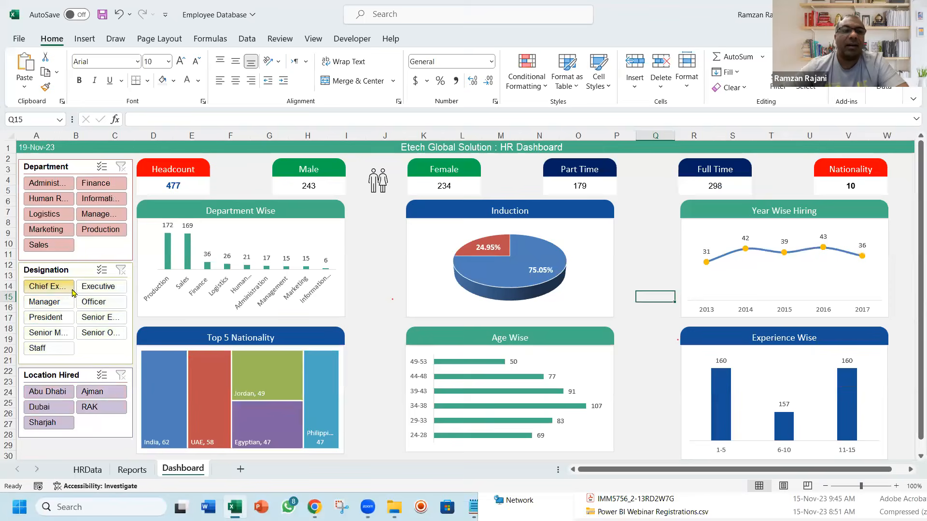
click(90, 302)
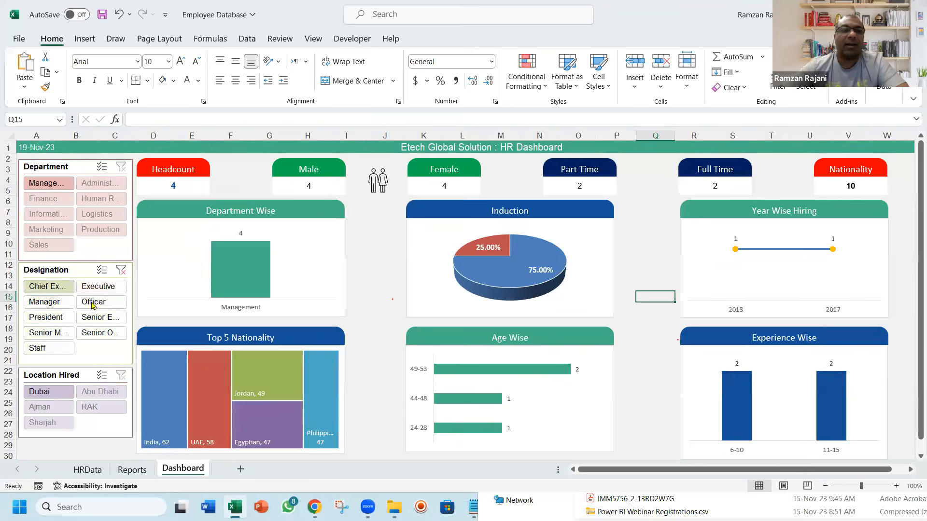
click(47, 320)
click(121, 270)
Test the Department slicer by filtering by Administration, Finance, Information Technology and Logistics in turn, and clear its filter
click(55, 185)
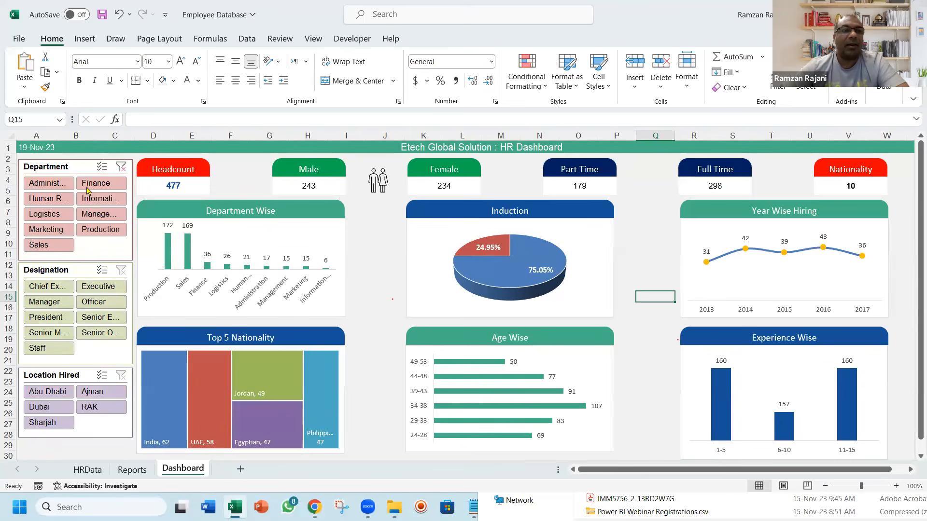
click(89, 185)
click(92, 200)
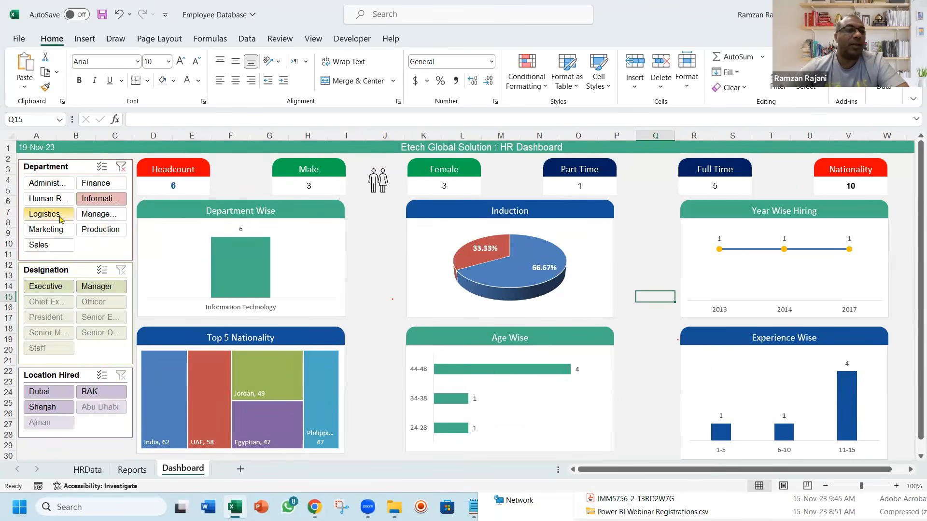
click(48, 214)
click(120, 166)
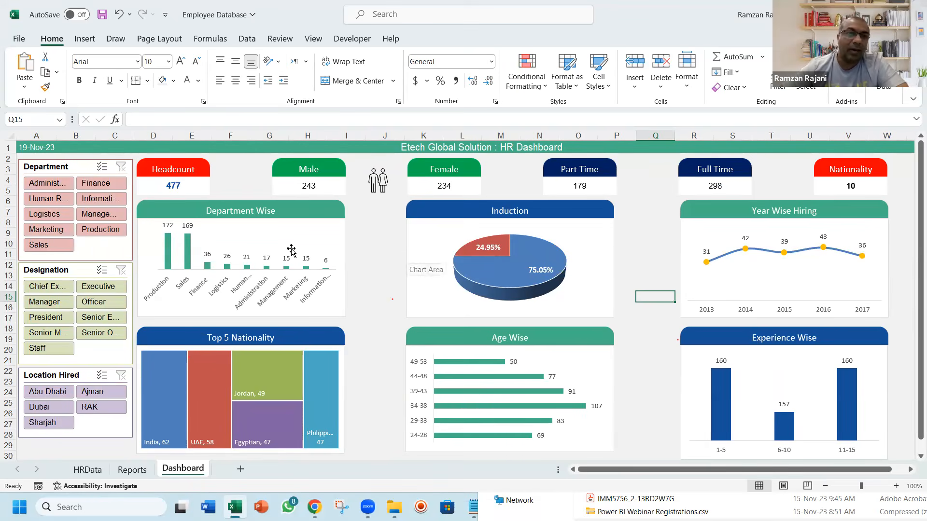
Save the workbook with all three slicers cleared
click(378, 242)
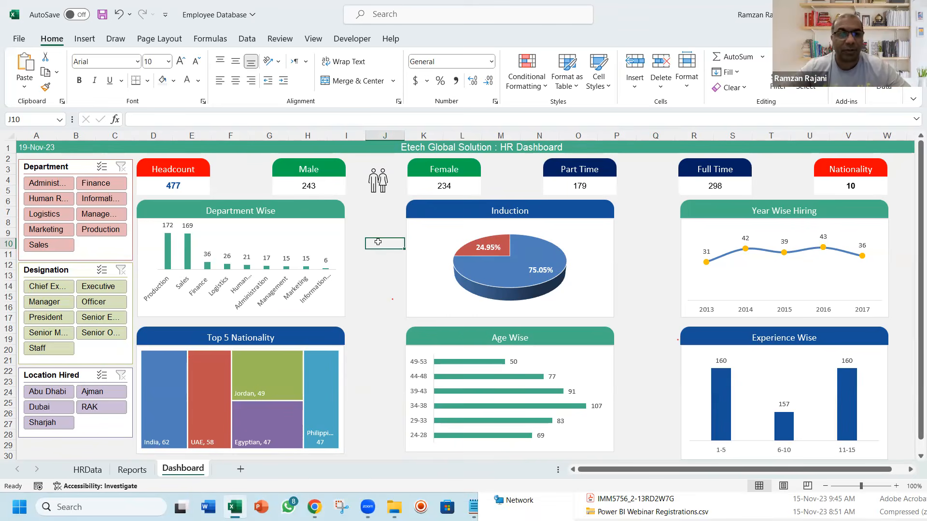
key(ctrl+s)
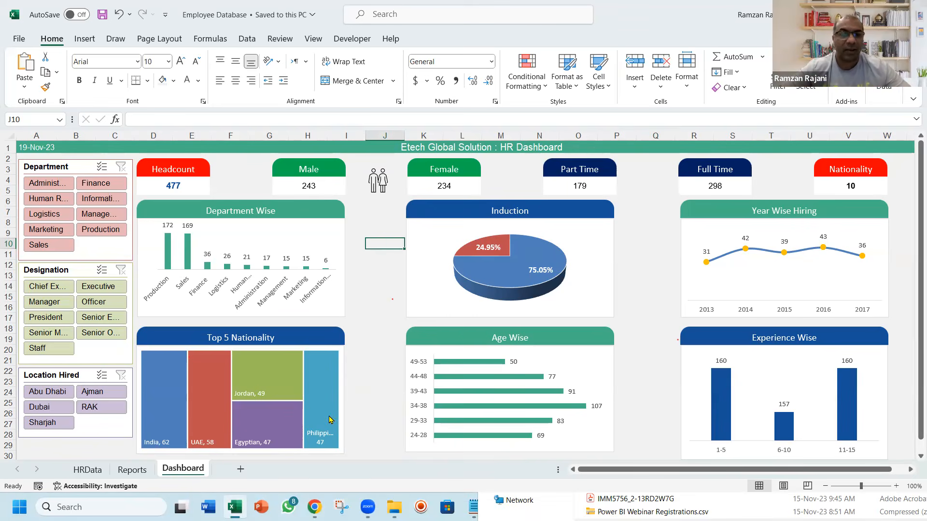